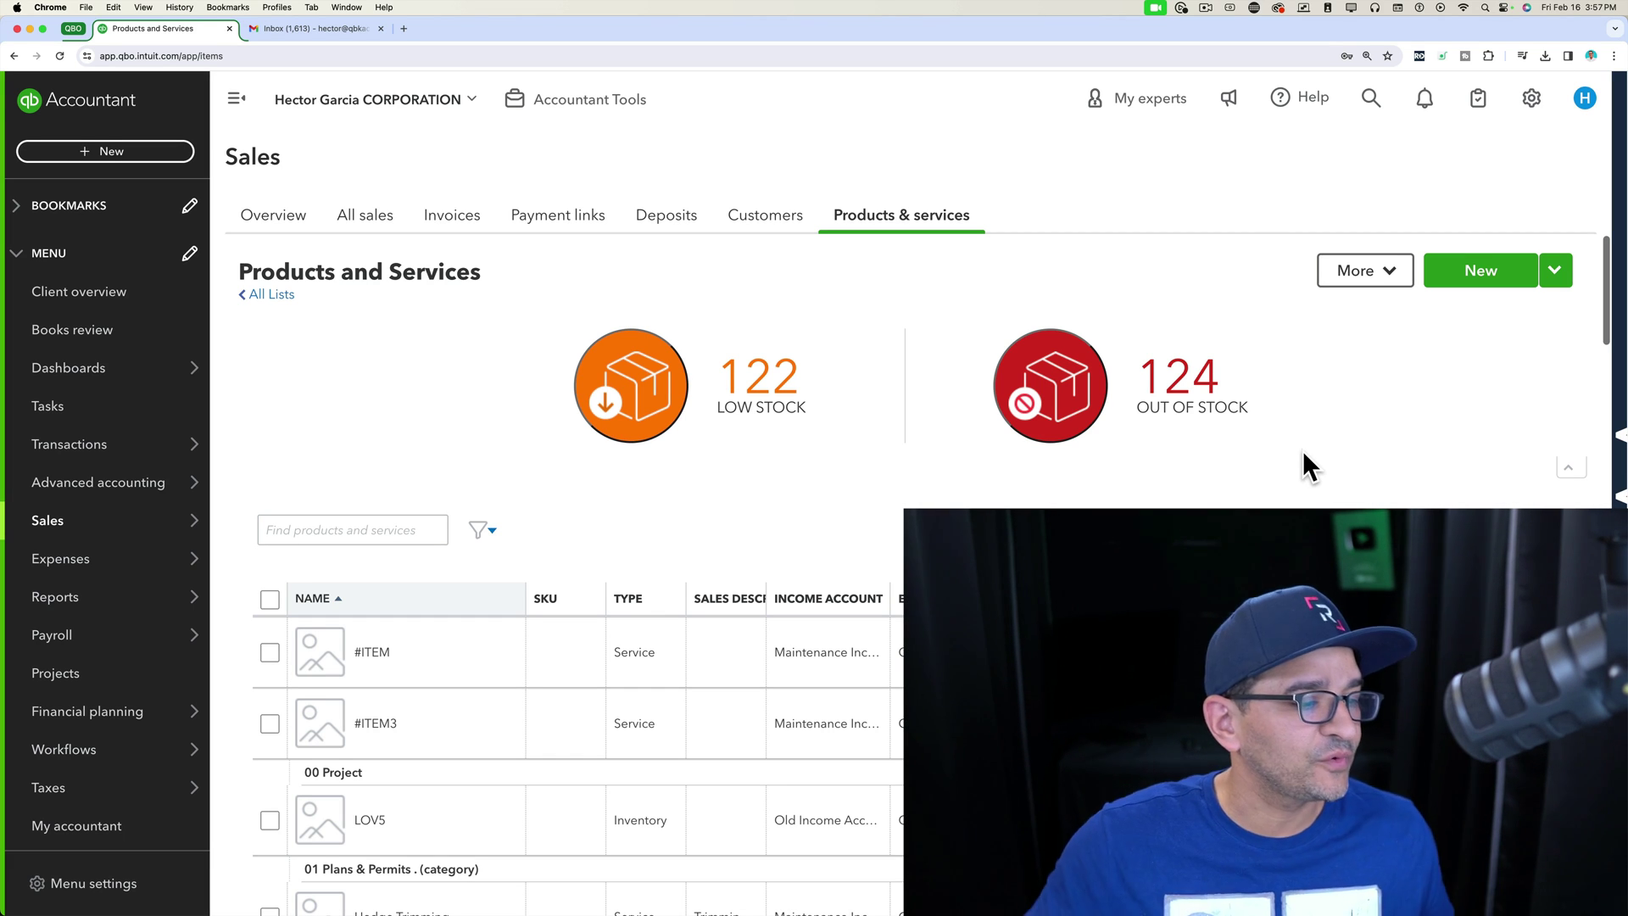
Step: Open the Products & services list from the Sales area
{"action": "scroll", "coordinate": [784, 585], "scroll_direction": "down", "scroll_amount": 3}
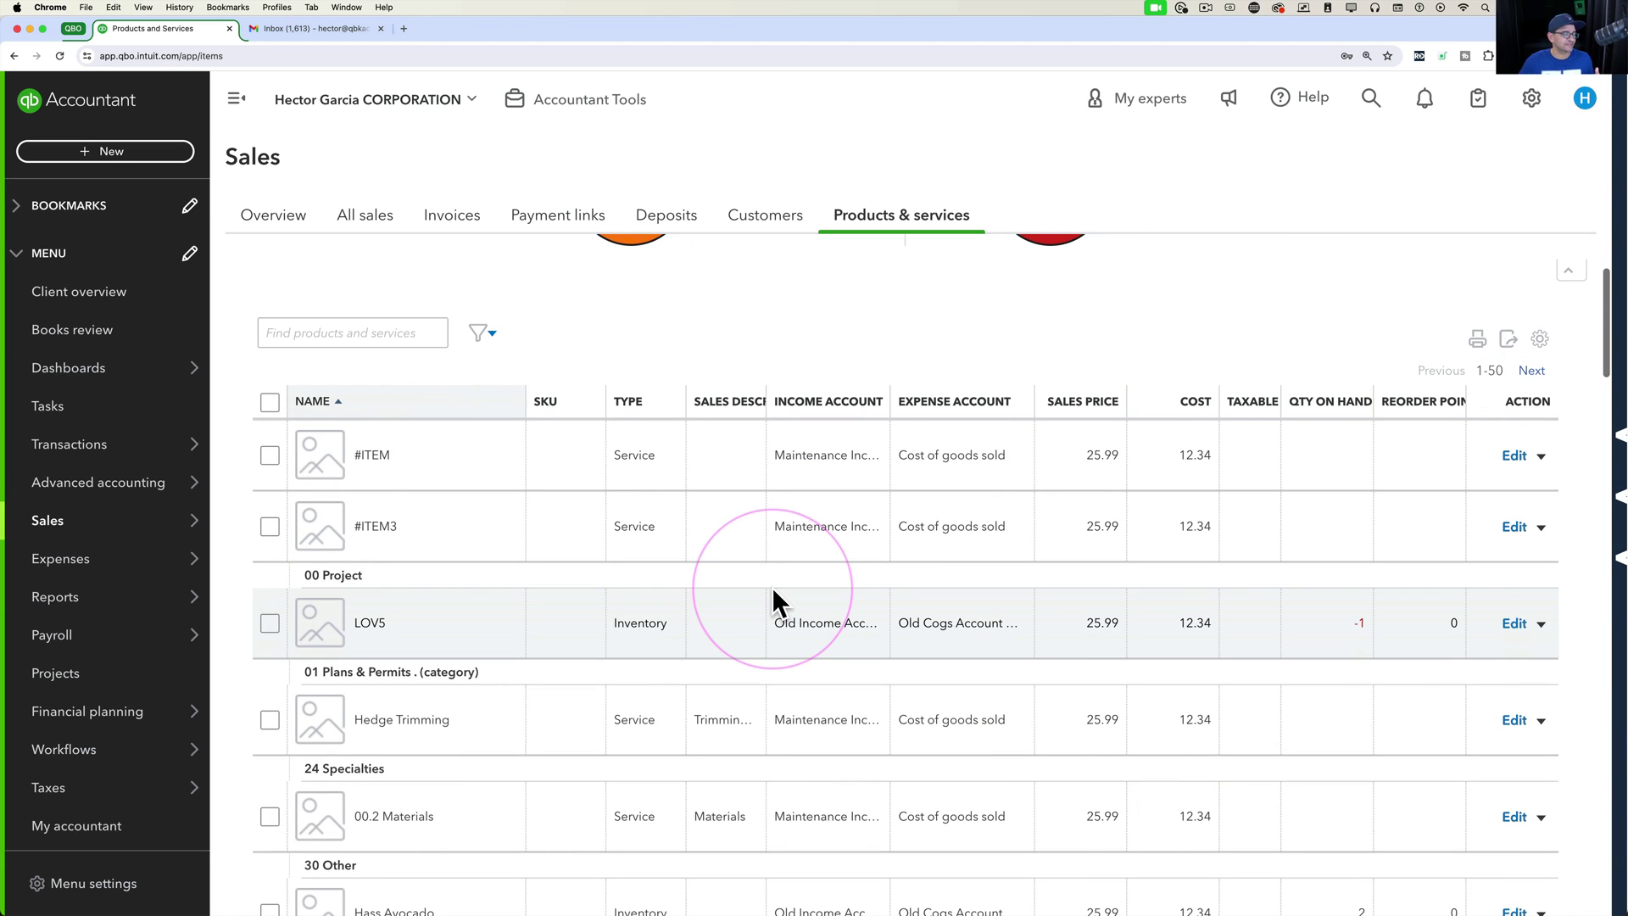
{"action": "scroll", "coordinate": [774, 591], "scroll_direction": "up", "scroll_amount": 3}
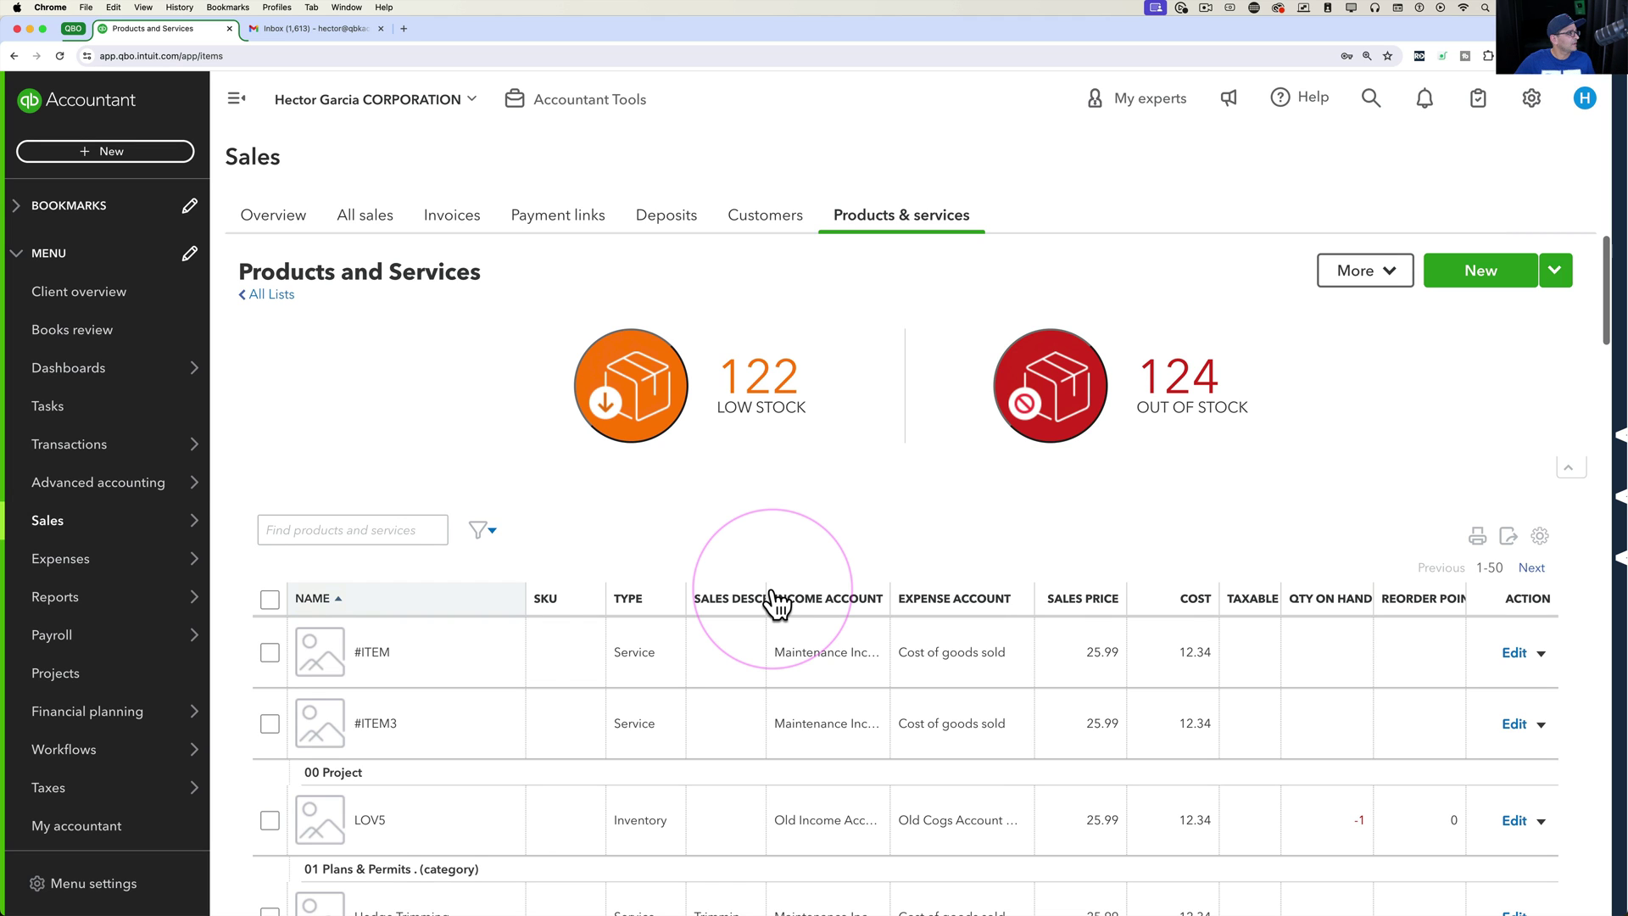
{"action": "left_click", "coordinate": [49, 524]}
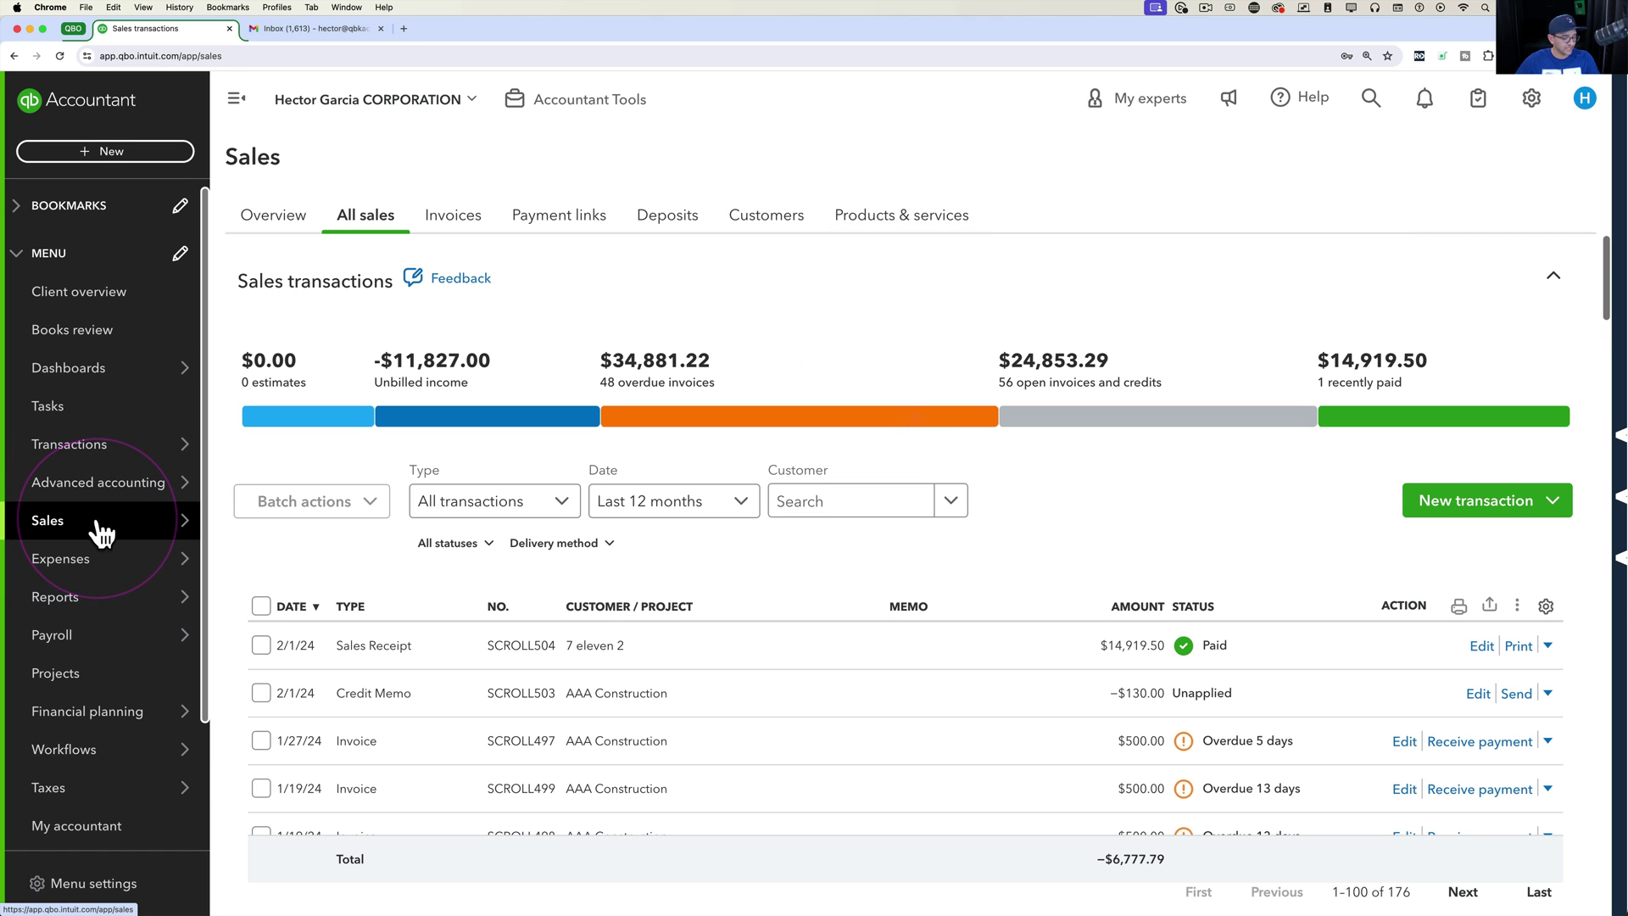
{"action": "mouse_move", "coordinate": [87, 520]}
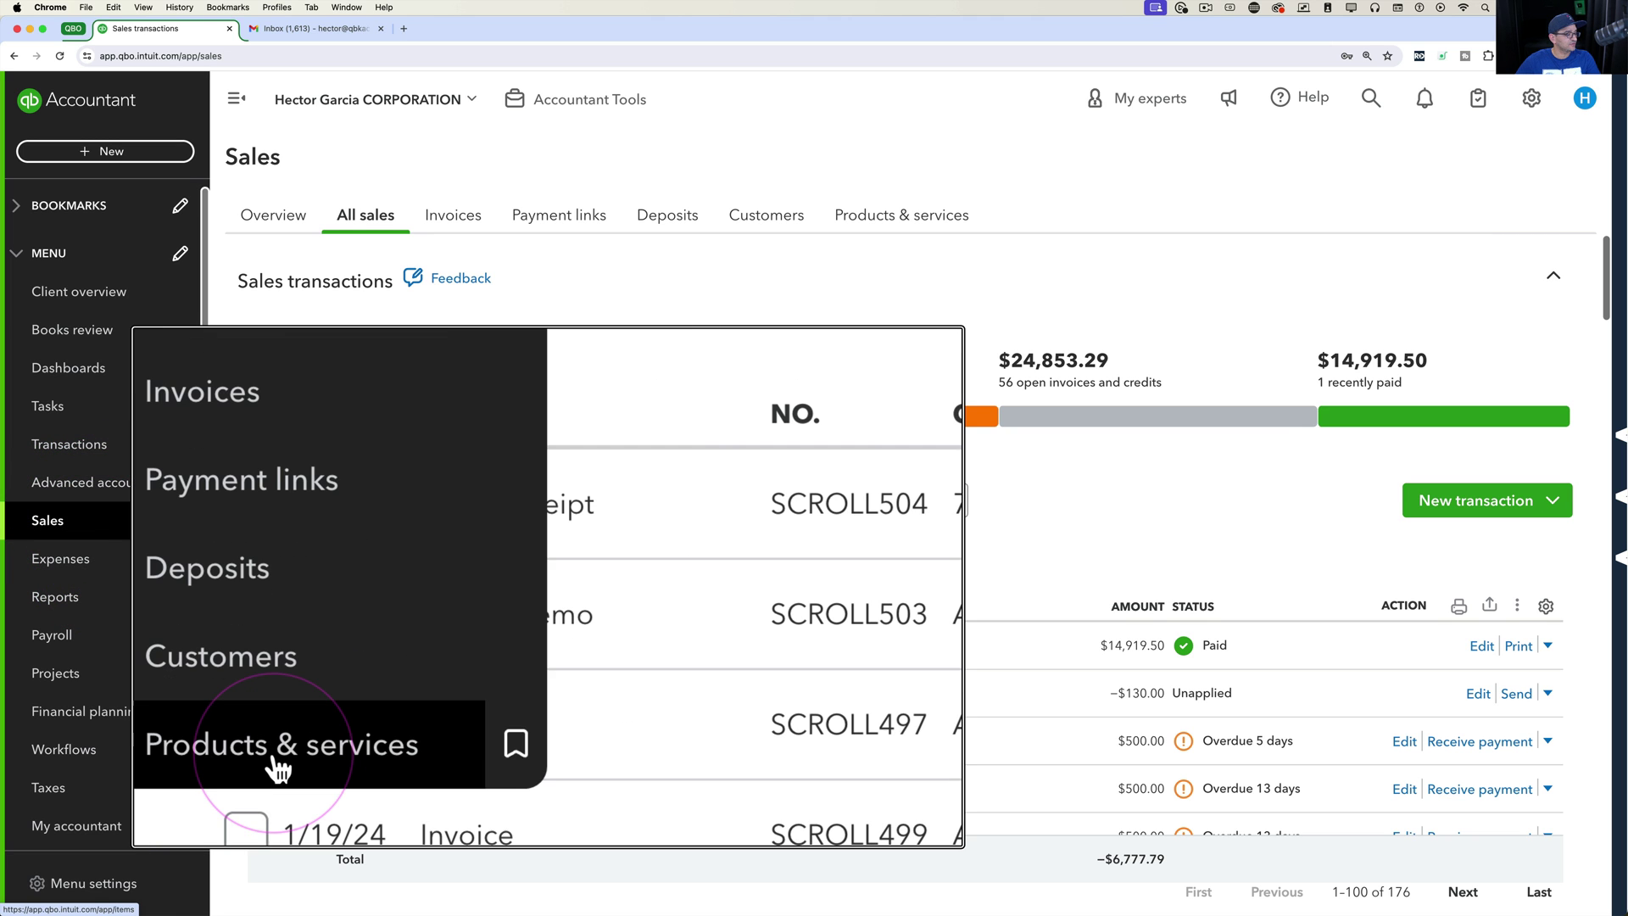
{"action": "left_click", "coordinate": [232, 746]}
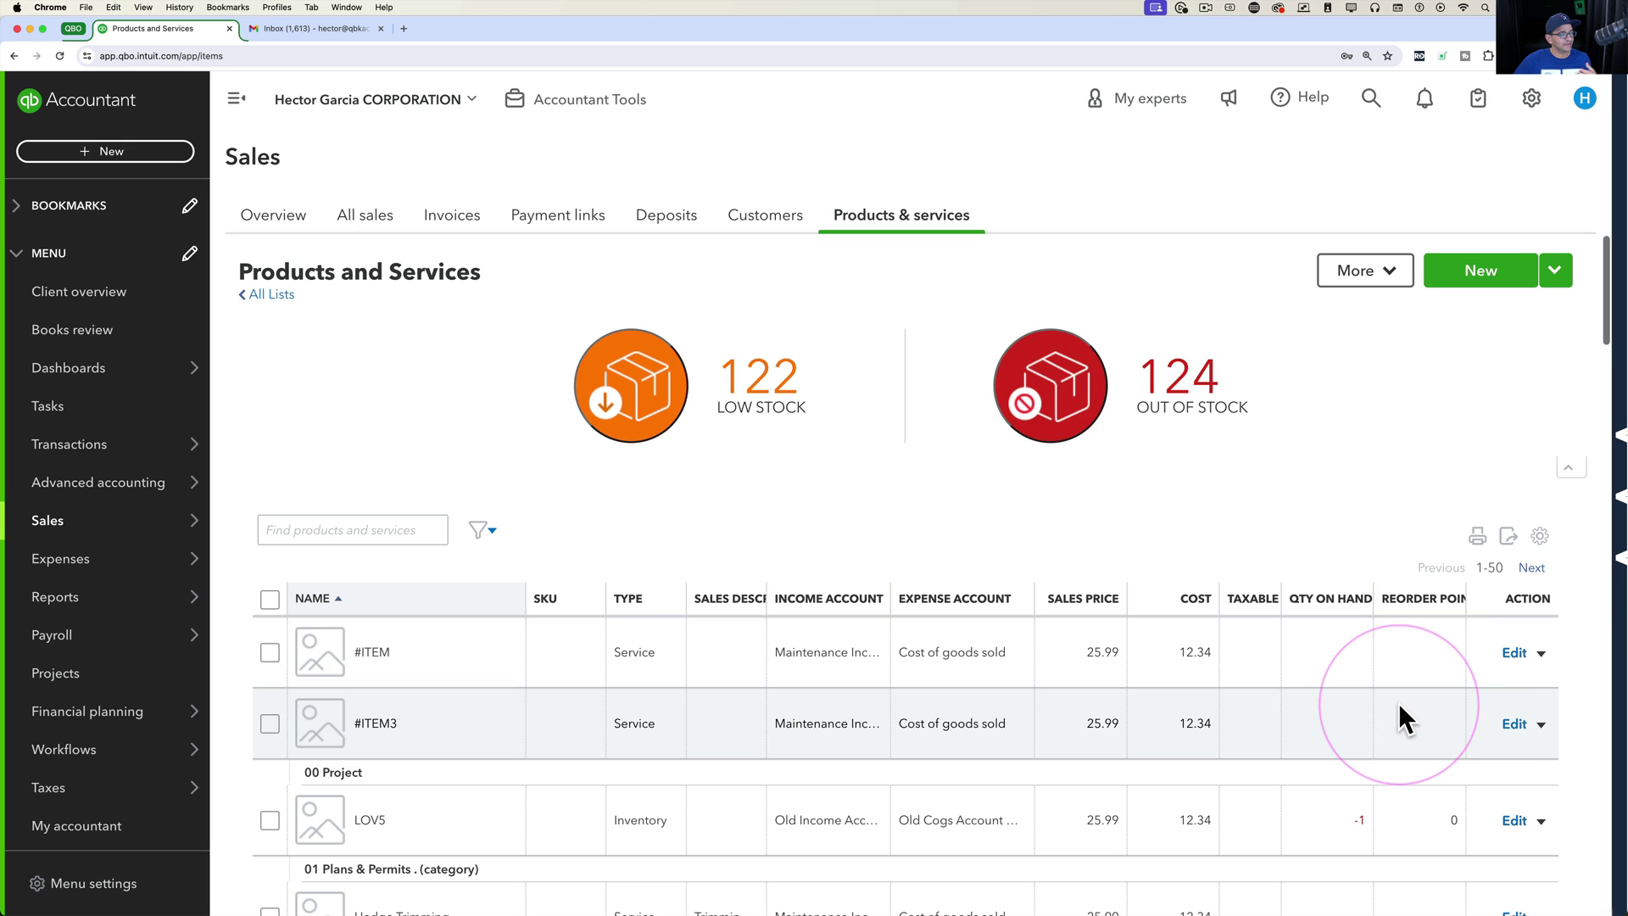
Step: Examine the #ITEM service's description, sales price, income account, cost and expense account, and close the record without saving
{"action": "left_click", "coordinate": [1514, 653]}
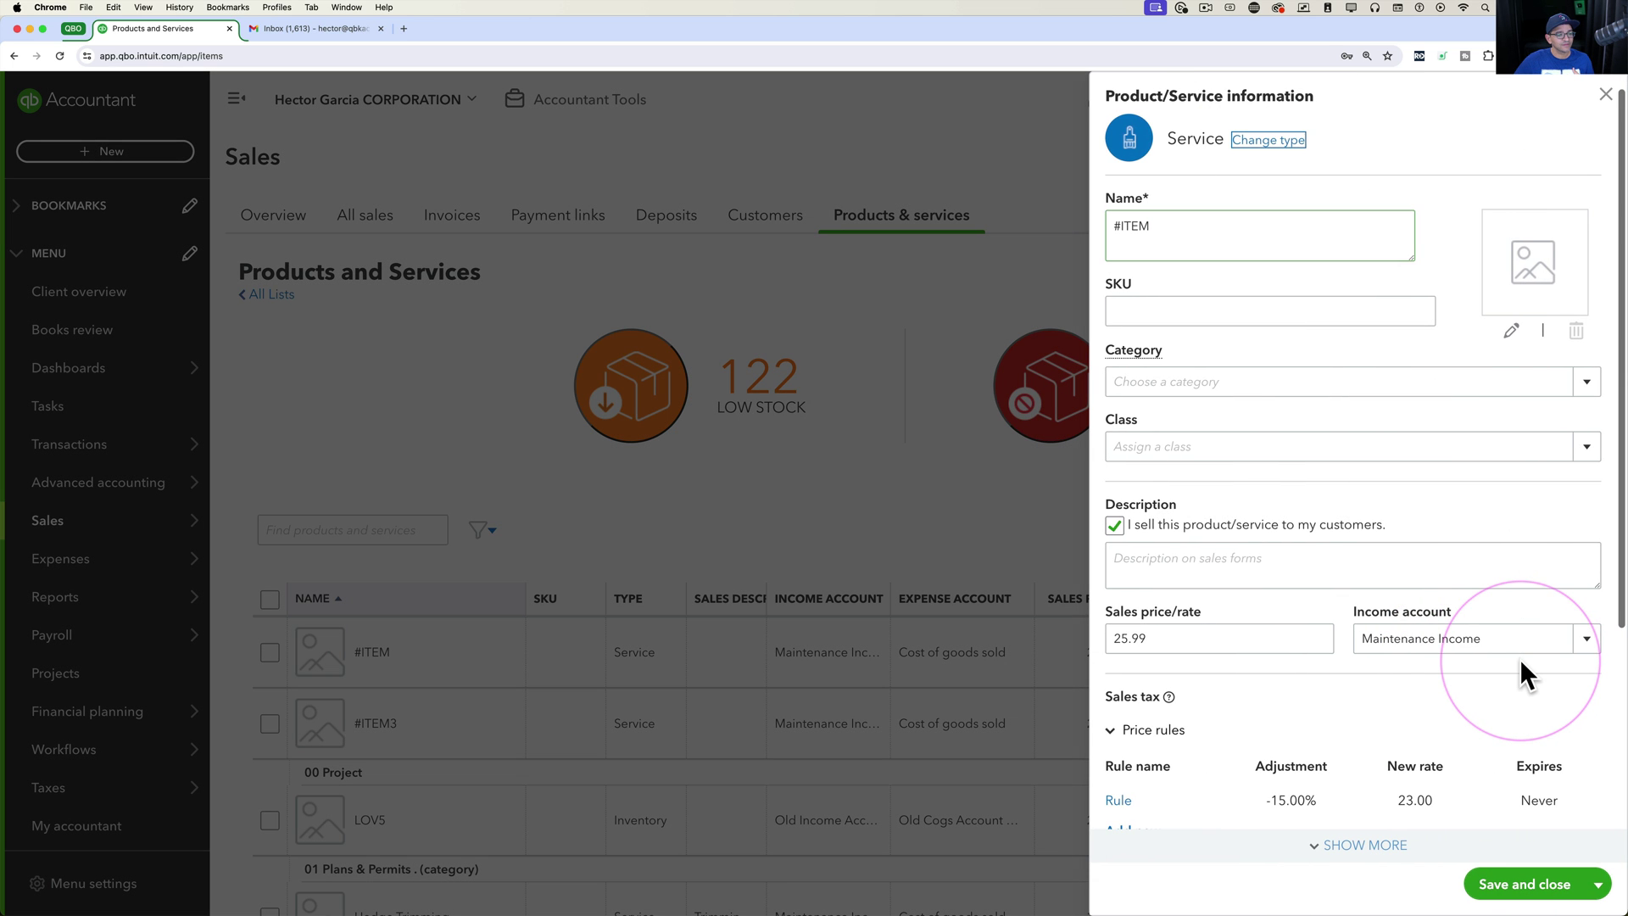
{"action": "scroll", "coordinate": [1357, 576], "scroll_direction": "down", "scroll_amount": 2}
{"action": "left_click", "coordinate": [1187, 479]}
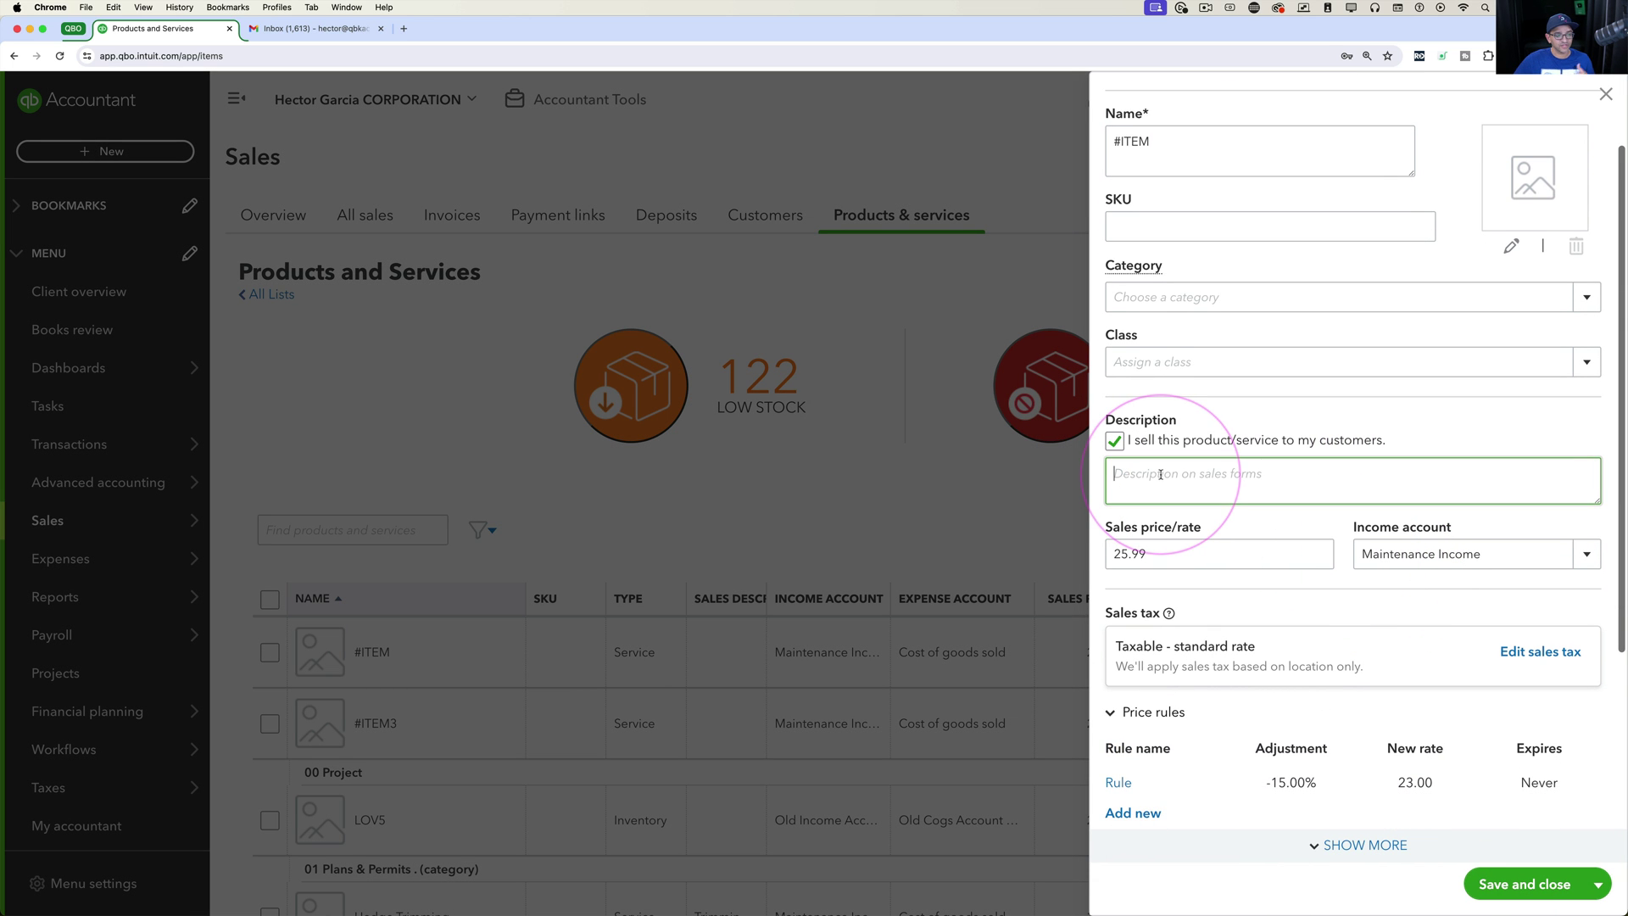
{"action": "left_click_drag", "start_coordinate": [1204, 553], "coordinate": [1111, 547]}
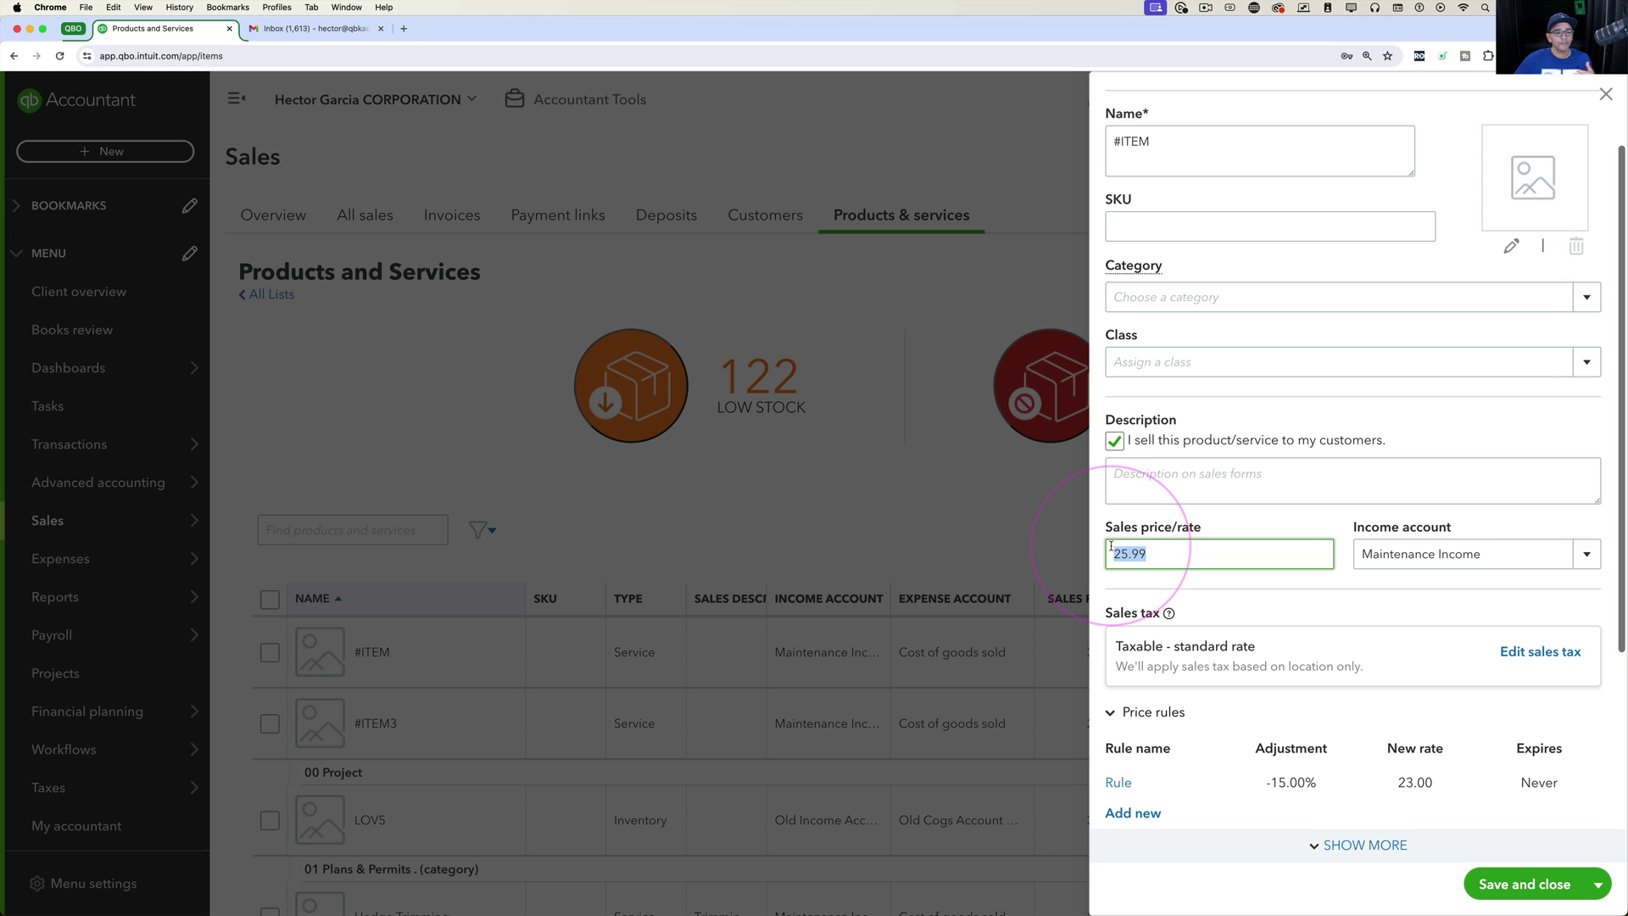
{"action": "left_click", "coordinate": [1539, 555]}
{"action": "scroll", "coordinate": [1509, 598], "scroll_direction": "down", "scroll_amount": 5}
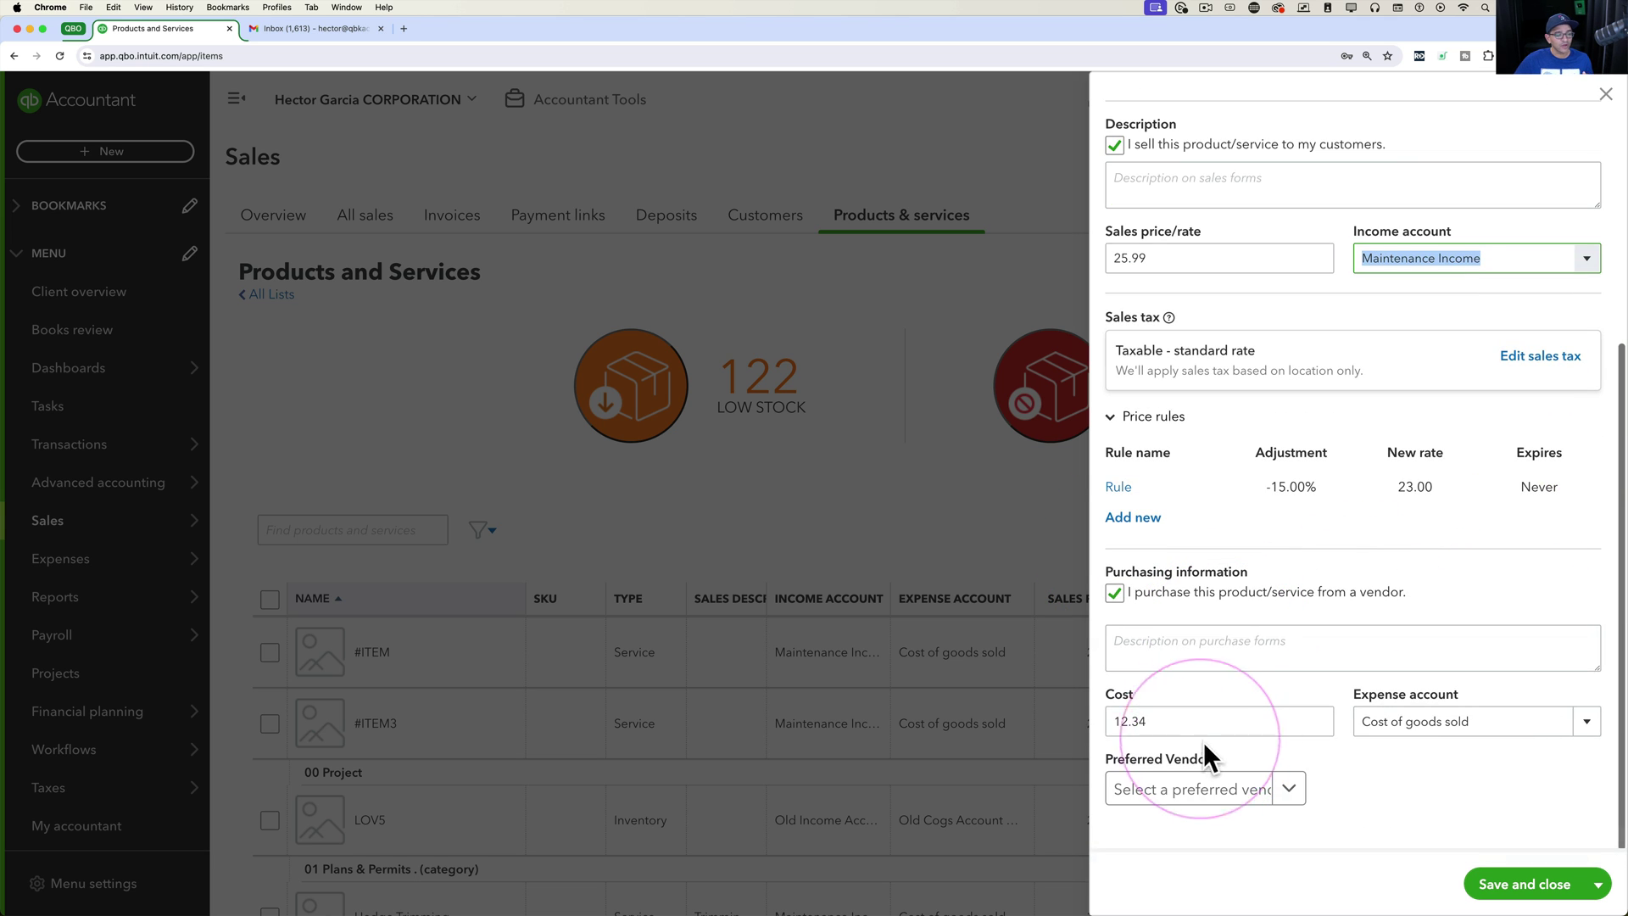
{"action": "left_click", "coordinate": [1298, 721]}
{"action": "left_click", "coordinate": [1493, 723]}
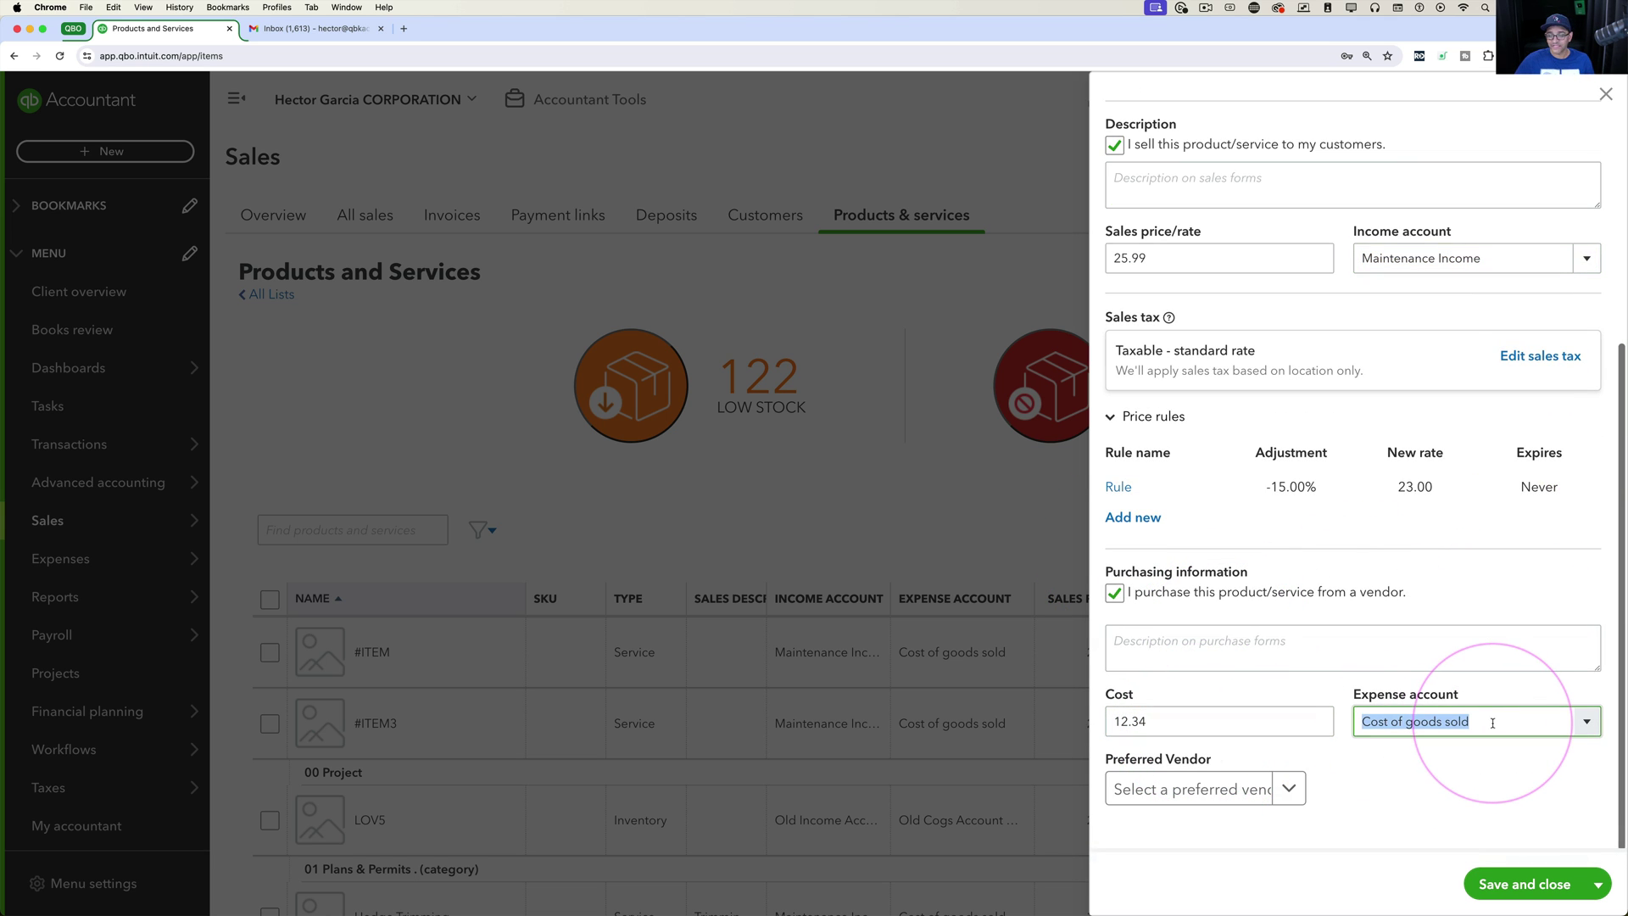
{"action": "scroll", "coordinate": [1489, 704], "scroll_direction": "up", "scroll_amount": 5}
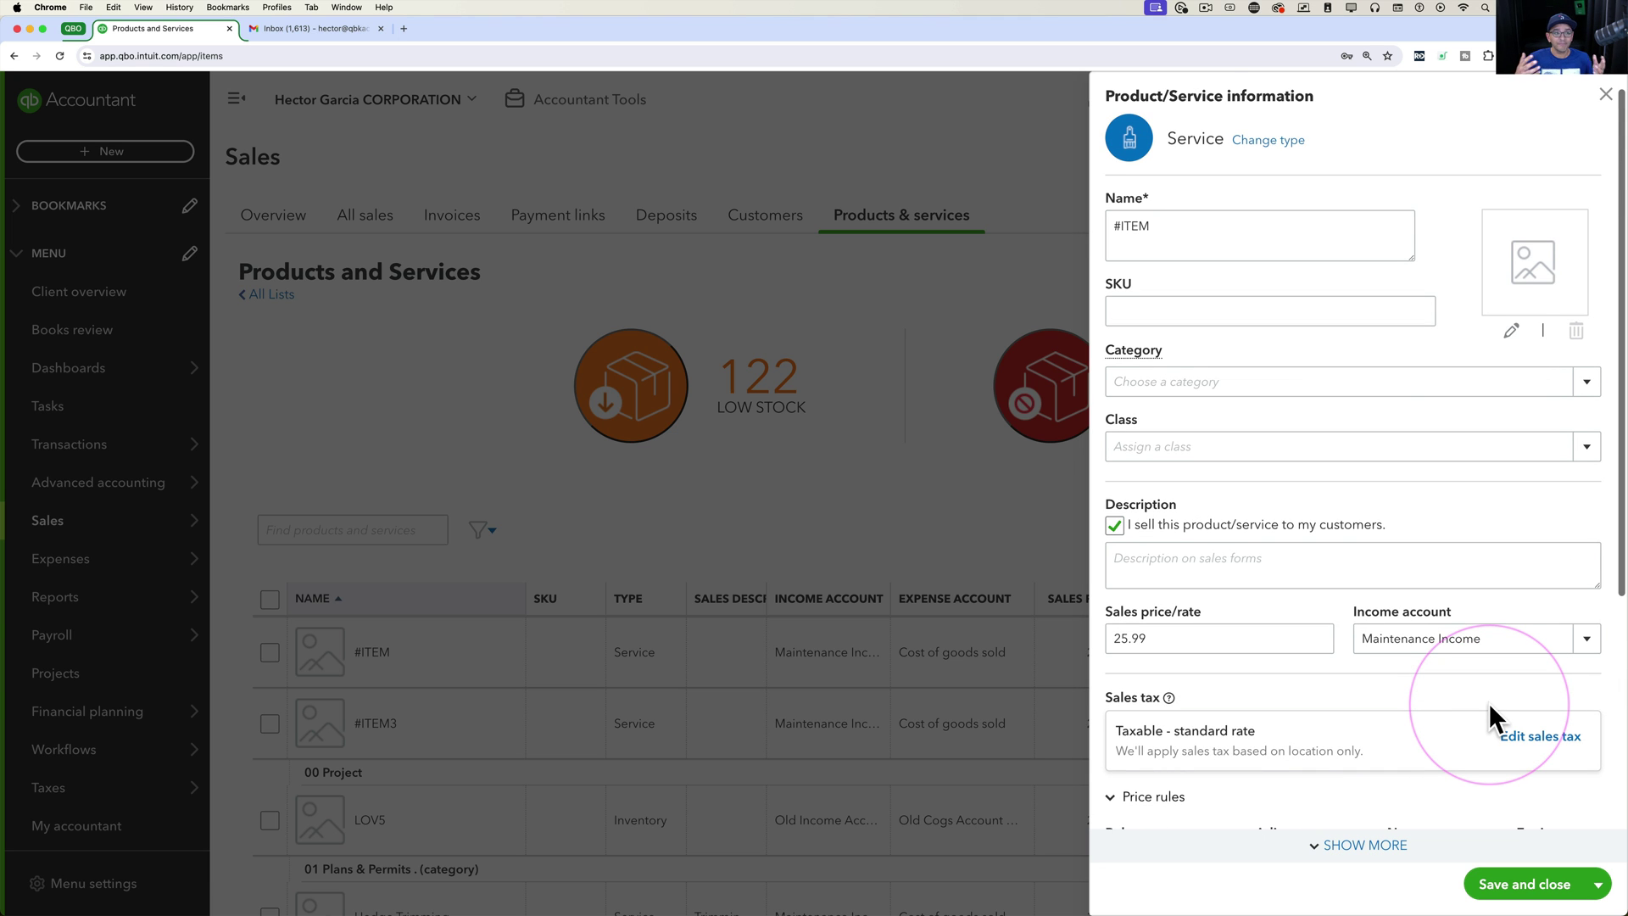
{"action": "left_click", "coordinate": [1605, 95]}
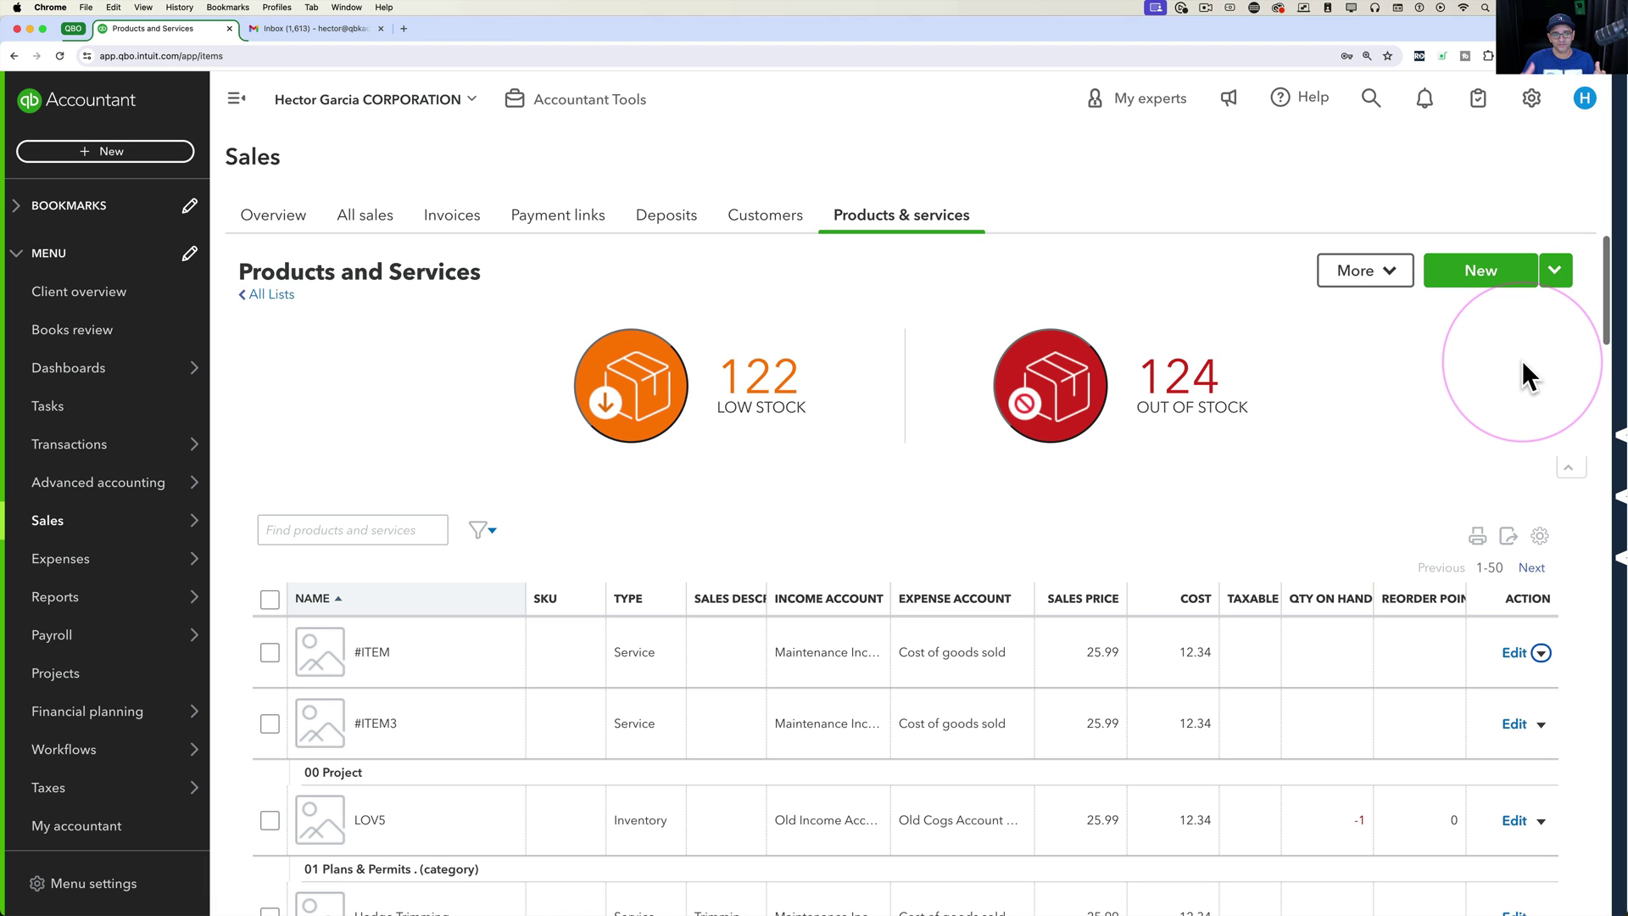
Step: Open the products and services import page from the company's Import data tool
{"action": "left_click", "coordinate": [1554, 288]}
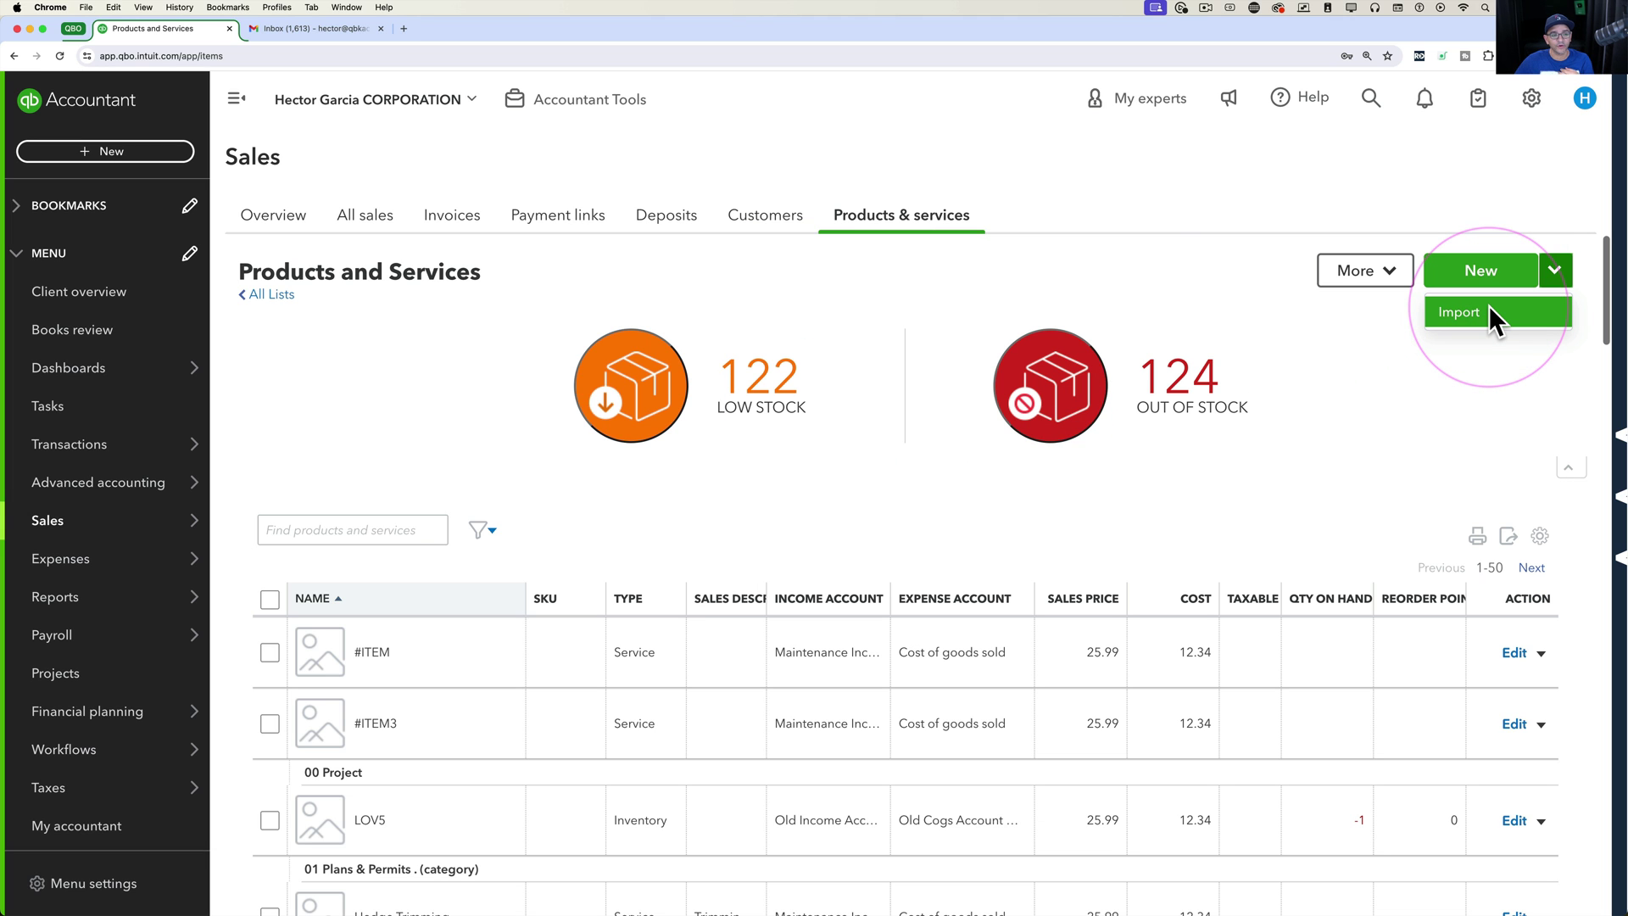
{"action": "left_click", "coordinate": [1531, 98]}
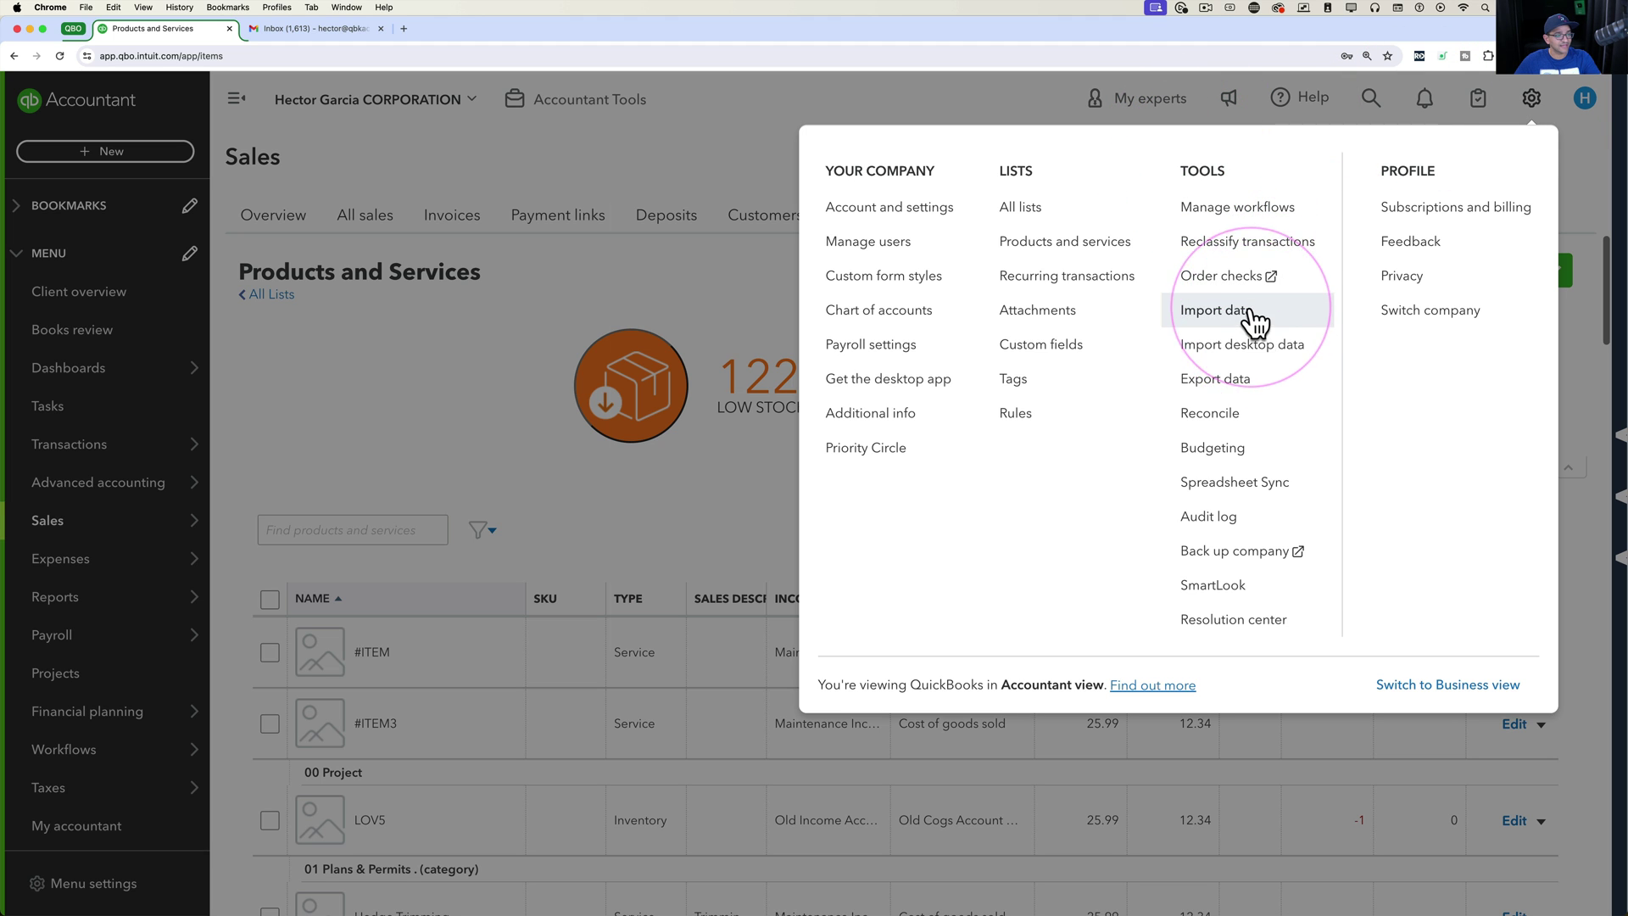
{"action": "left_click", "coordinate": [1250, 309]}
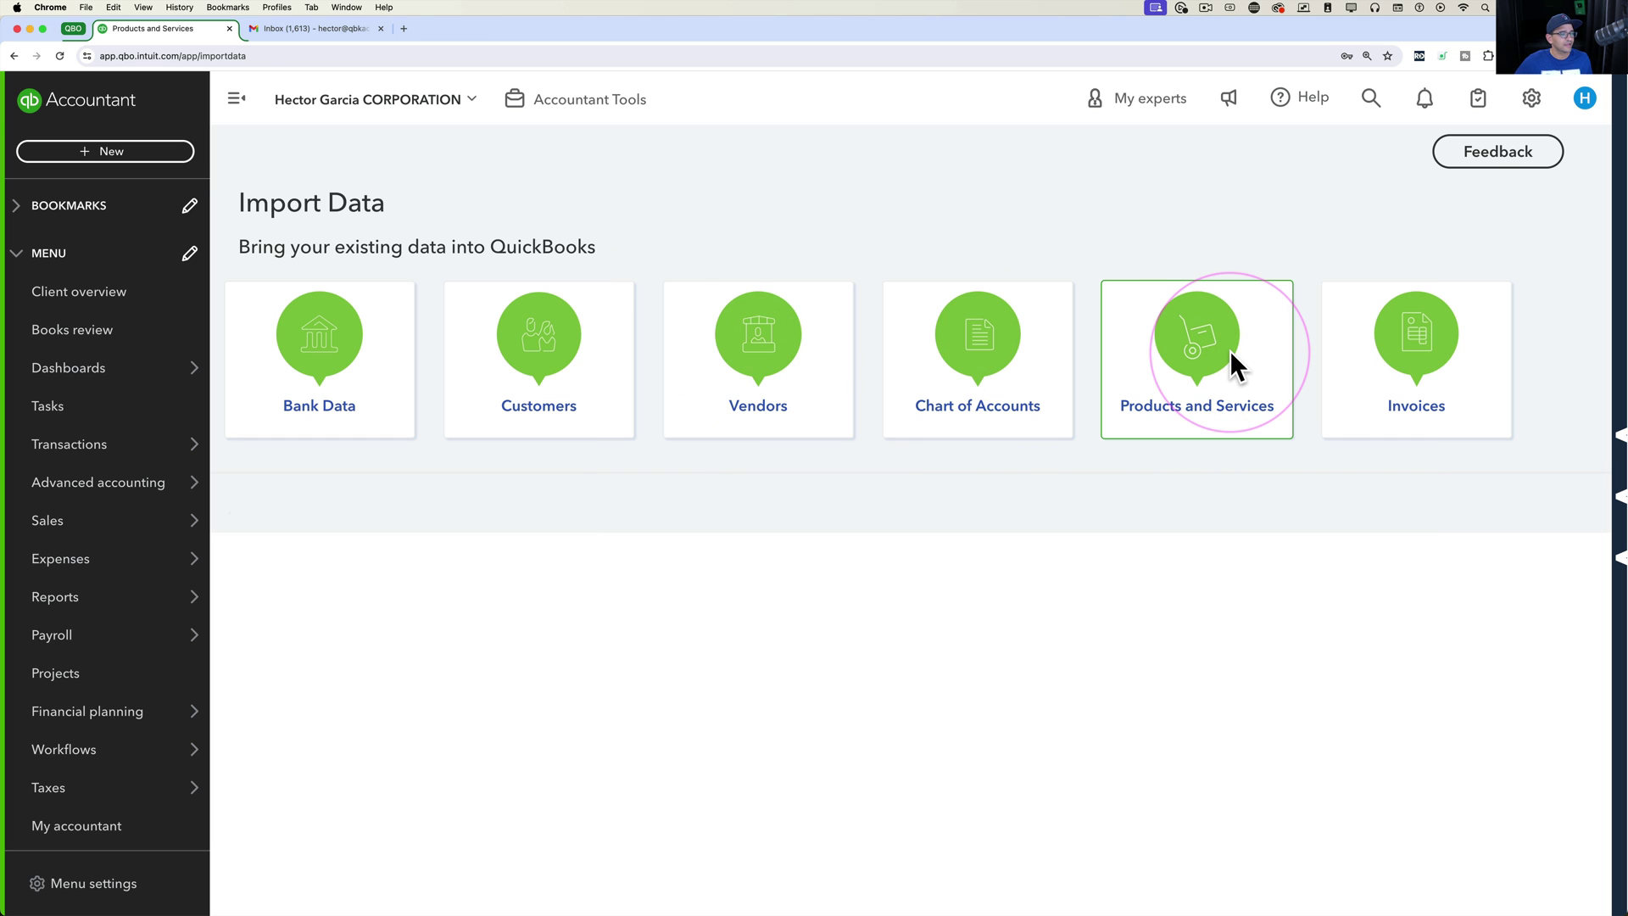
{"action": "left_click", "coordinate": [1233, 365]}
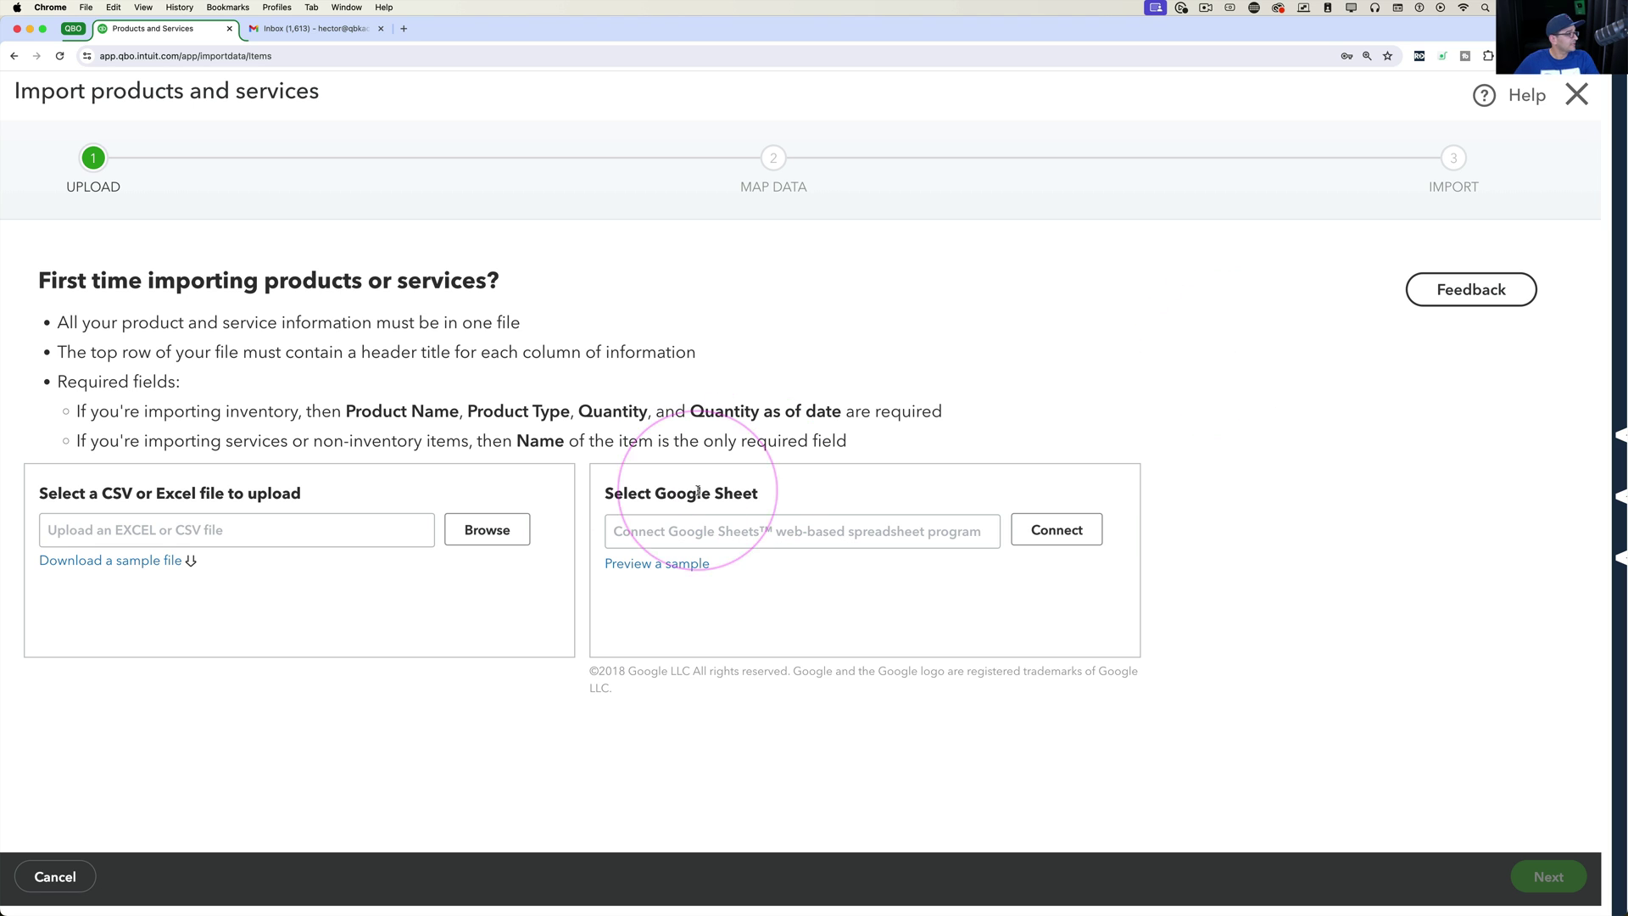
Step: Download the sample products and services import file and open it in Excel
{"action": "left_click", "coordinate": [80, 558]}
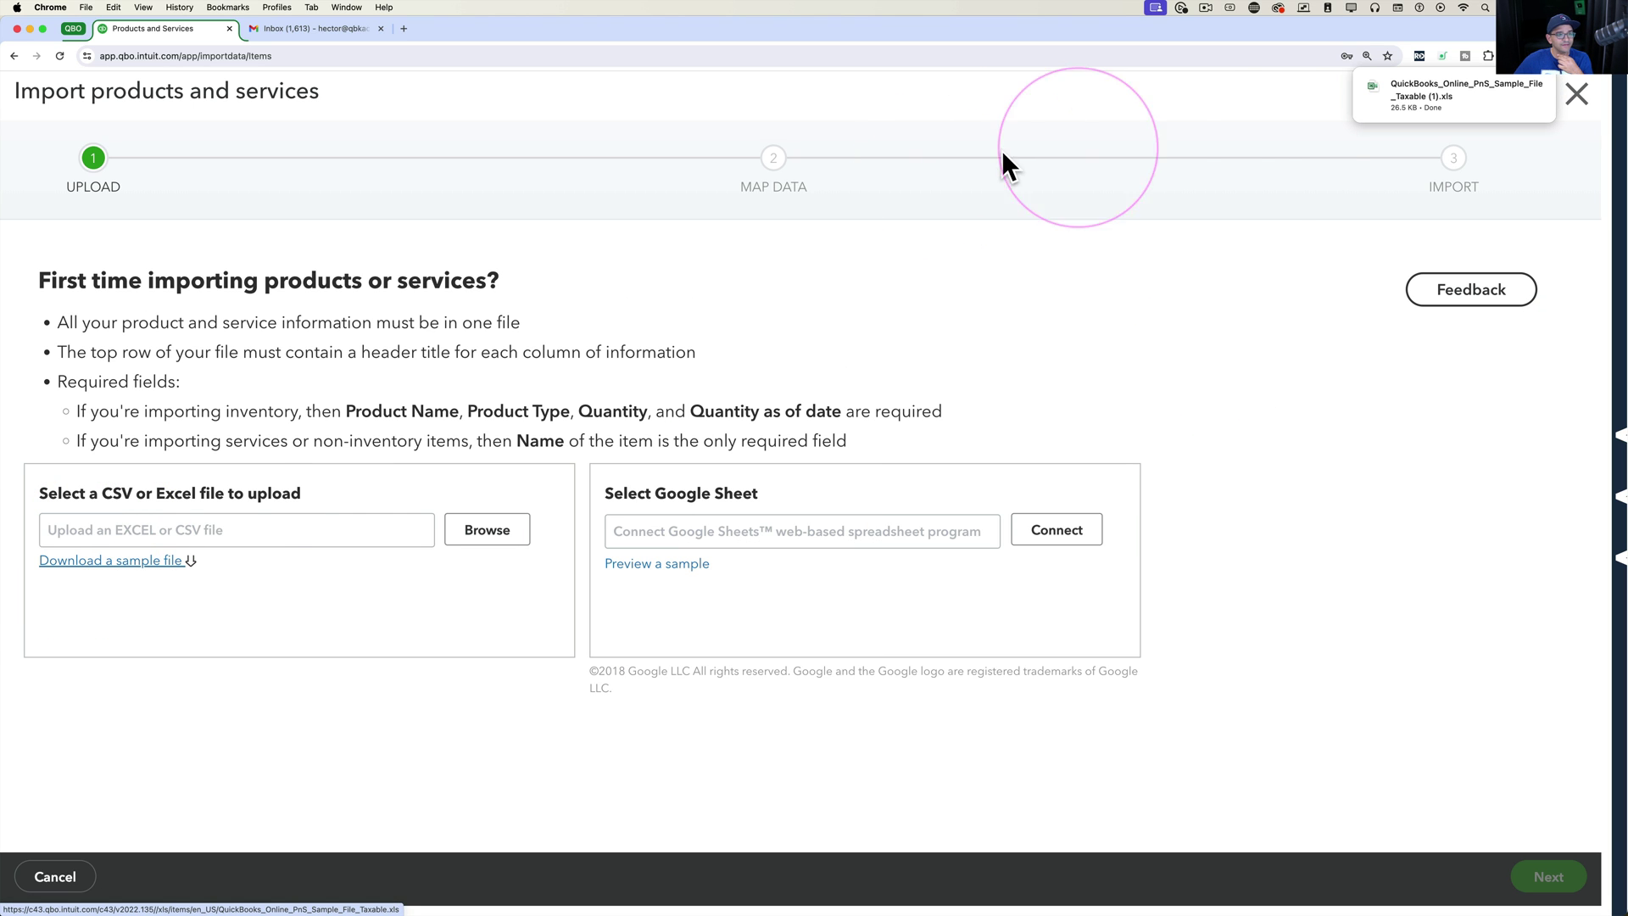
{"action": "left_click", "coordinate": [1428, 101]}
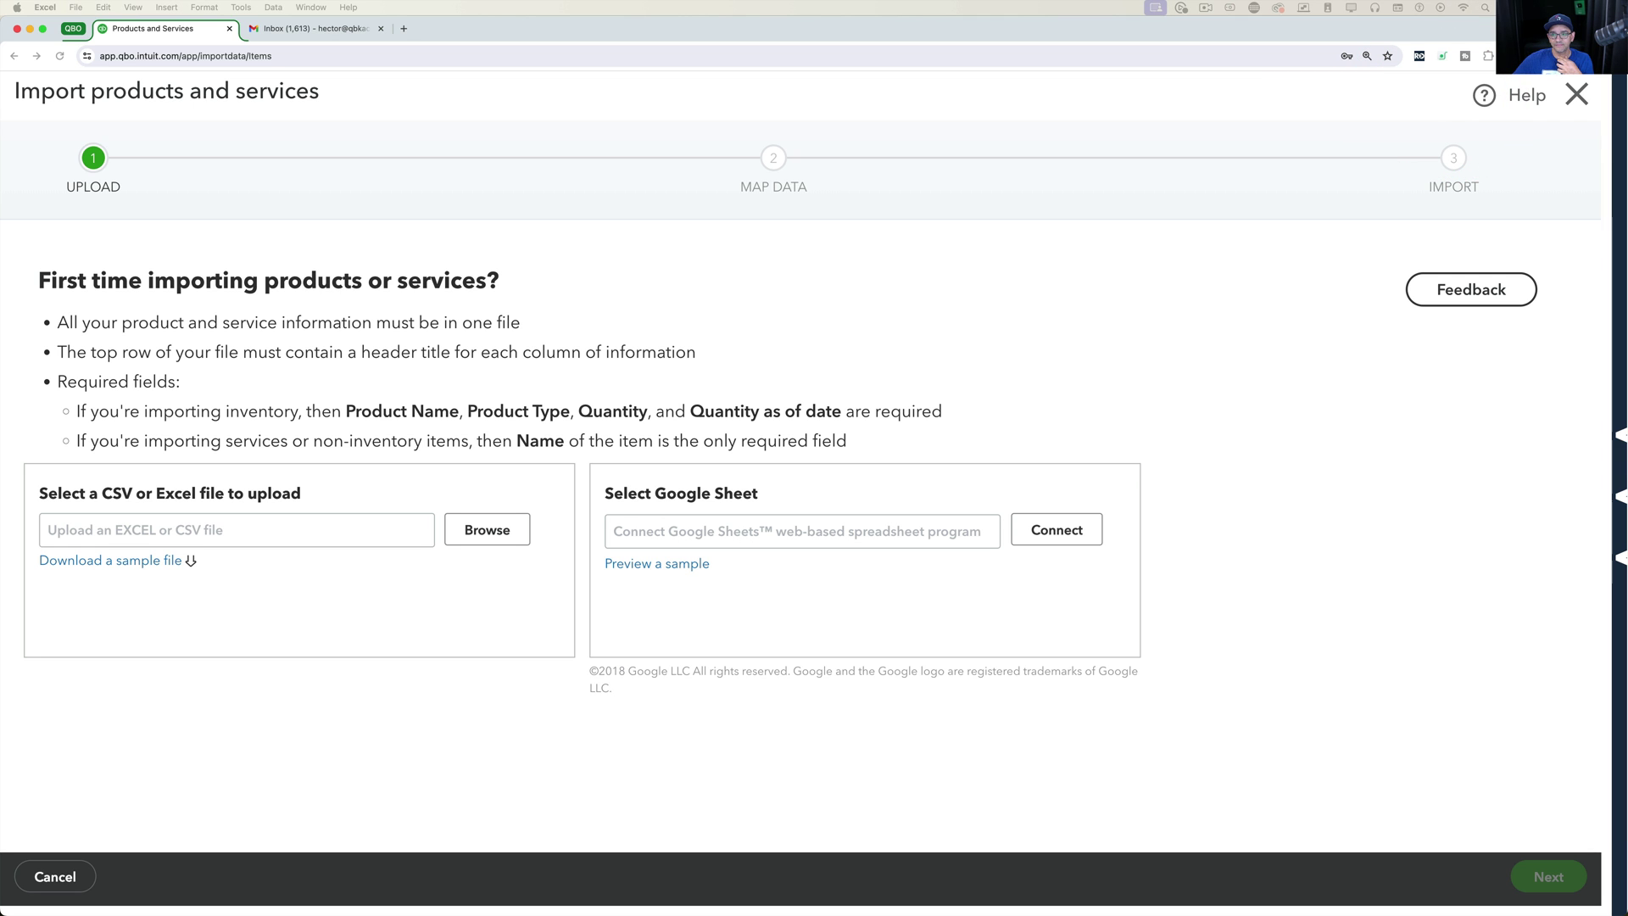
{"action": "left_click_drag", "start_coordinate": [1232, 182], "coordinate": [344, 132]}
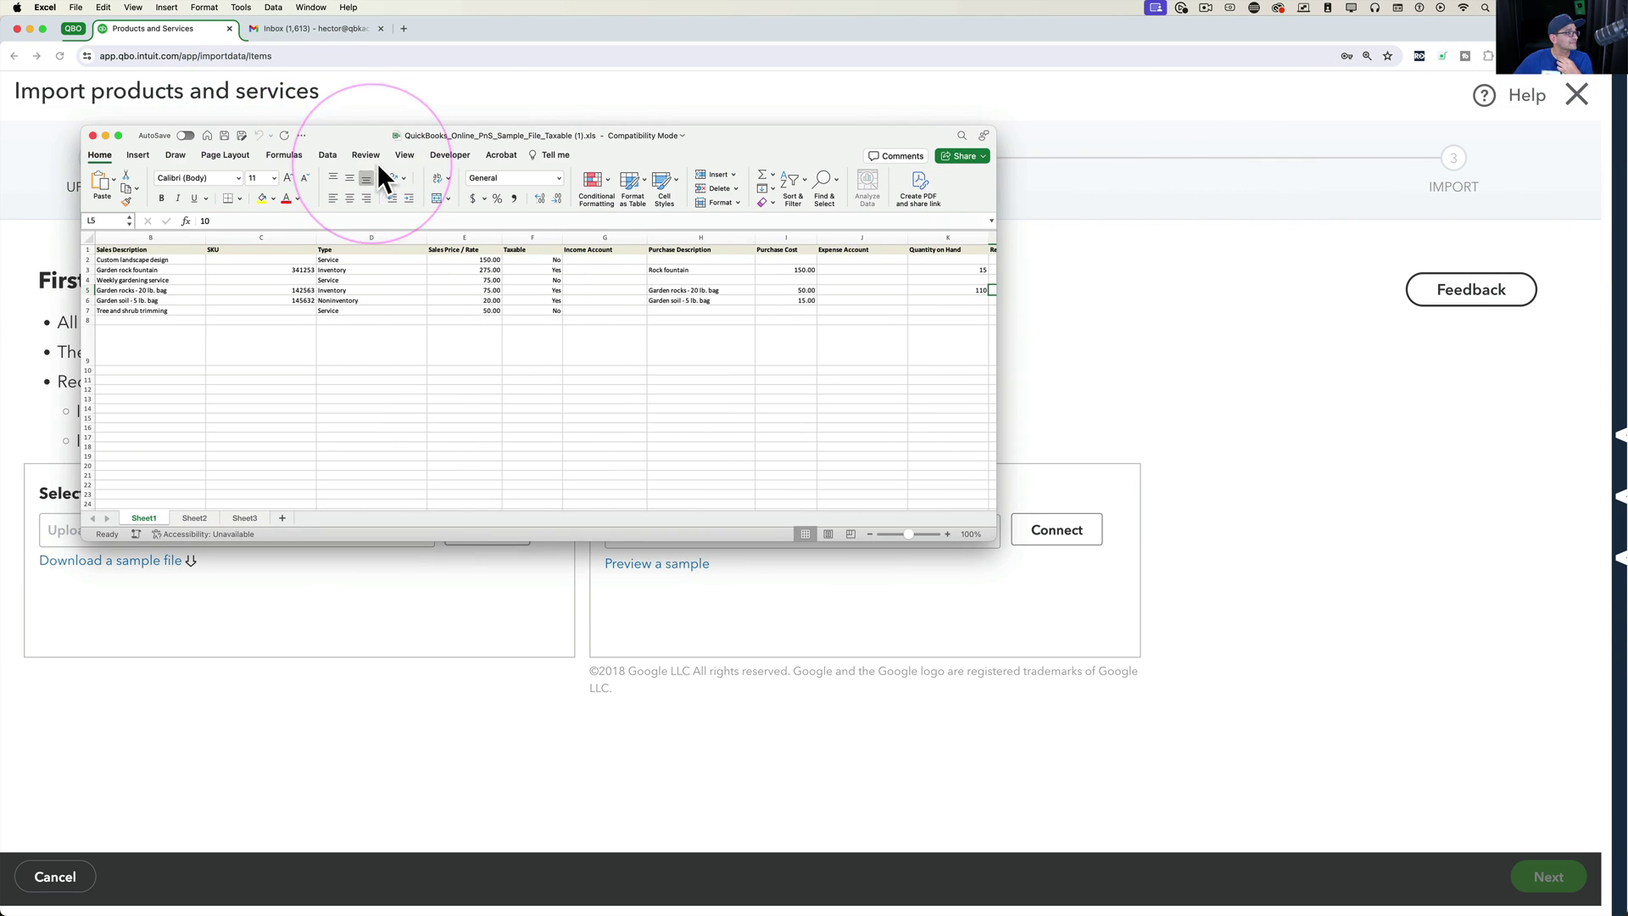
Step: Enlarge the sample sheet to 200% and examine the Product/Service Name, Sales Description and SKU columns
{"action": "left_click", "coordinate": [405, 155]}
{"action": "left_click", "coordinate": [586, 178]}
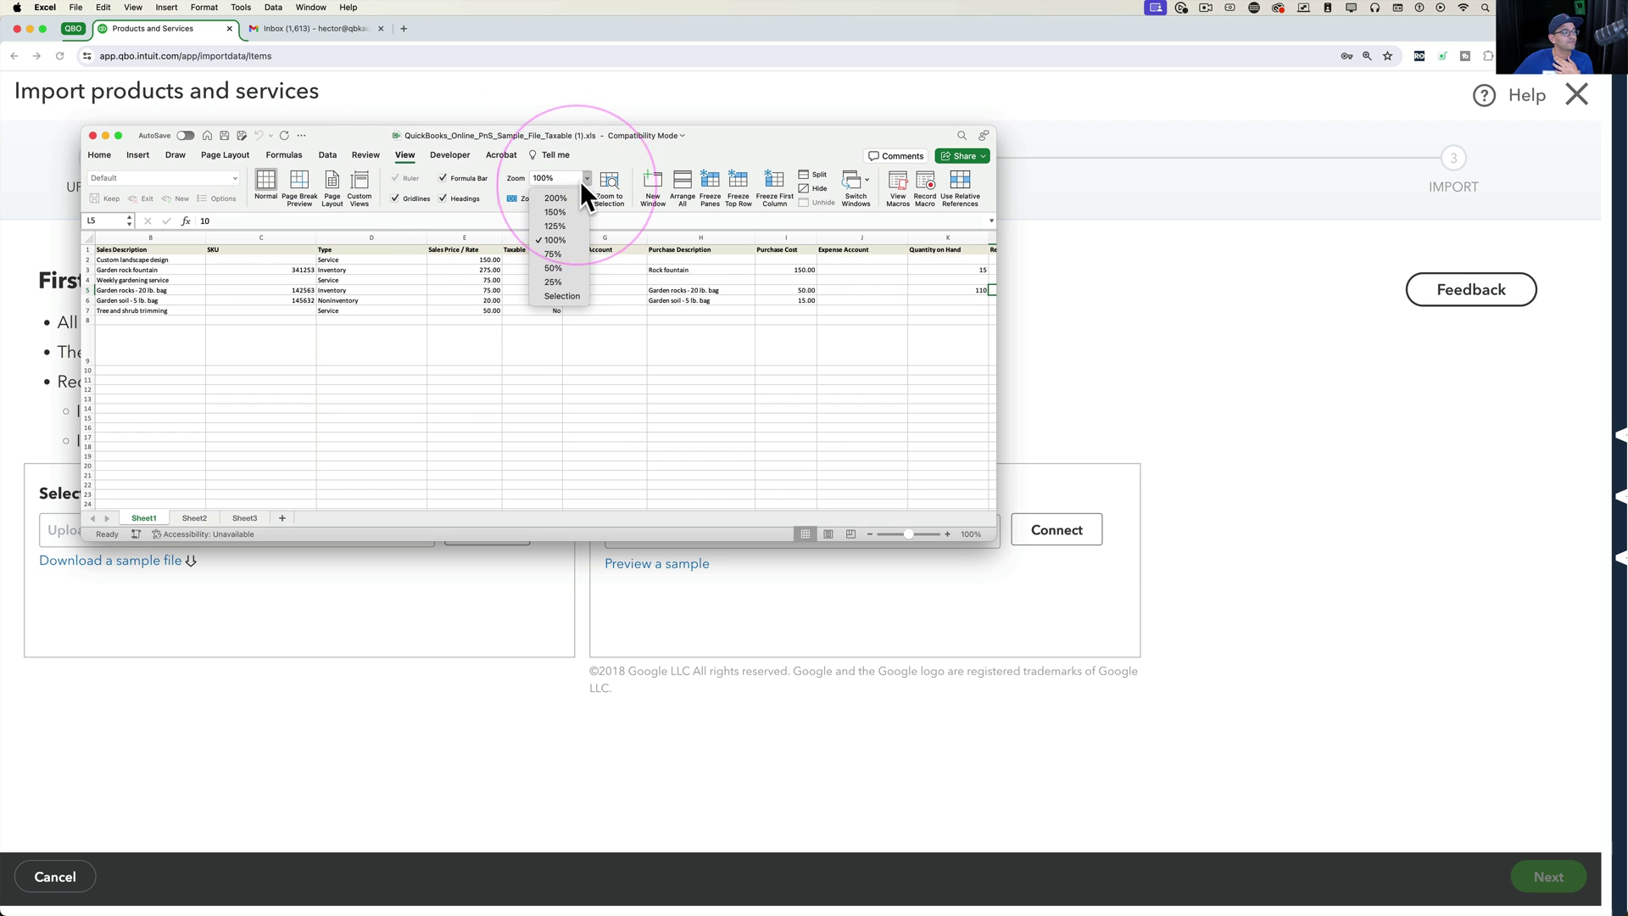
{"action": "left_click", "coordinate": [563, 200]}
{"action": "scroll", "coordinate": [285, 390], "scroll_direction": "left", "scroll_amount": 10}
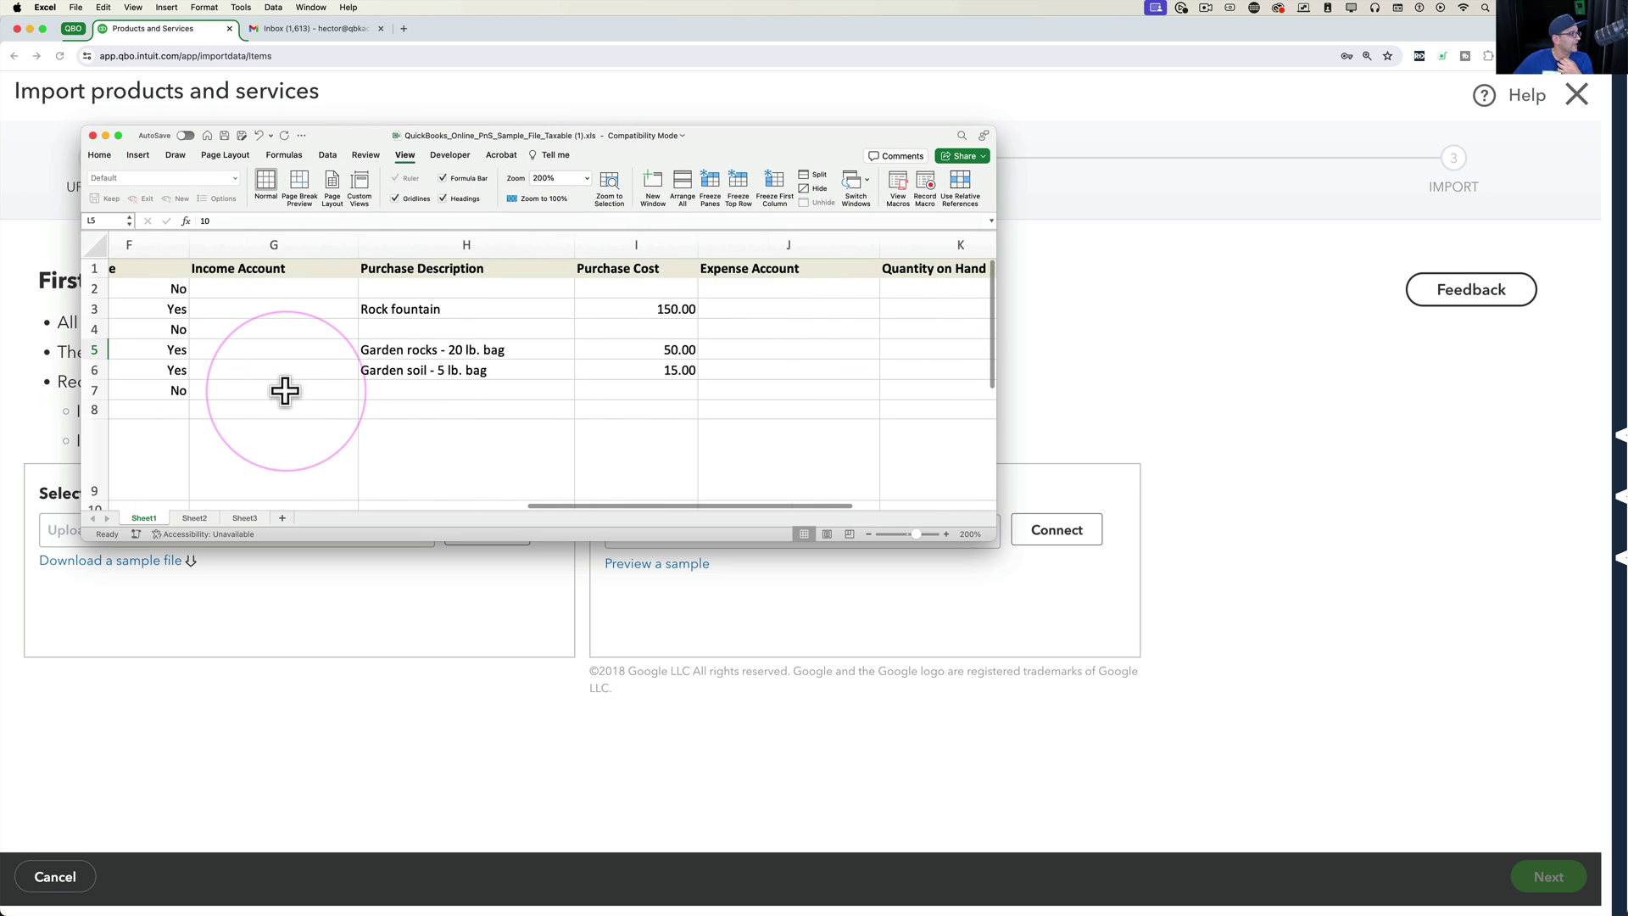
{"action": "scroll", "coordinate": [282, 364], "scroll_direction": "left", "scroll_amount": 5}
{"action": "left_click", "coordinate": [218, 244]}
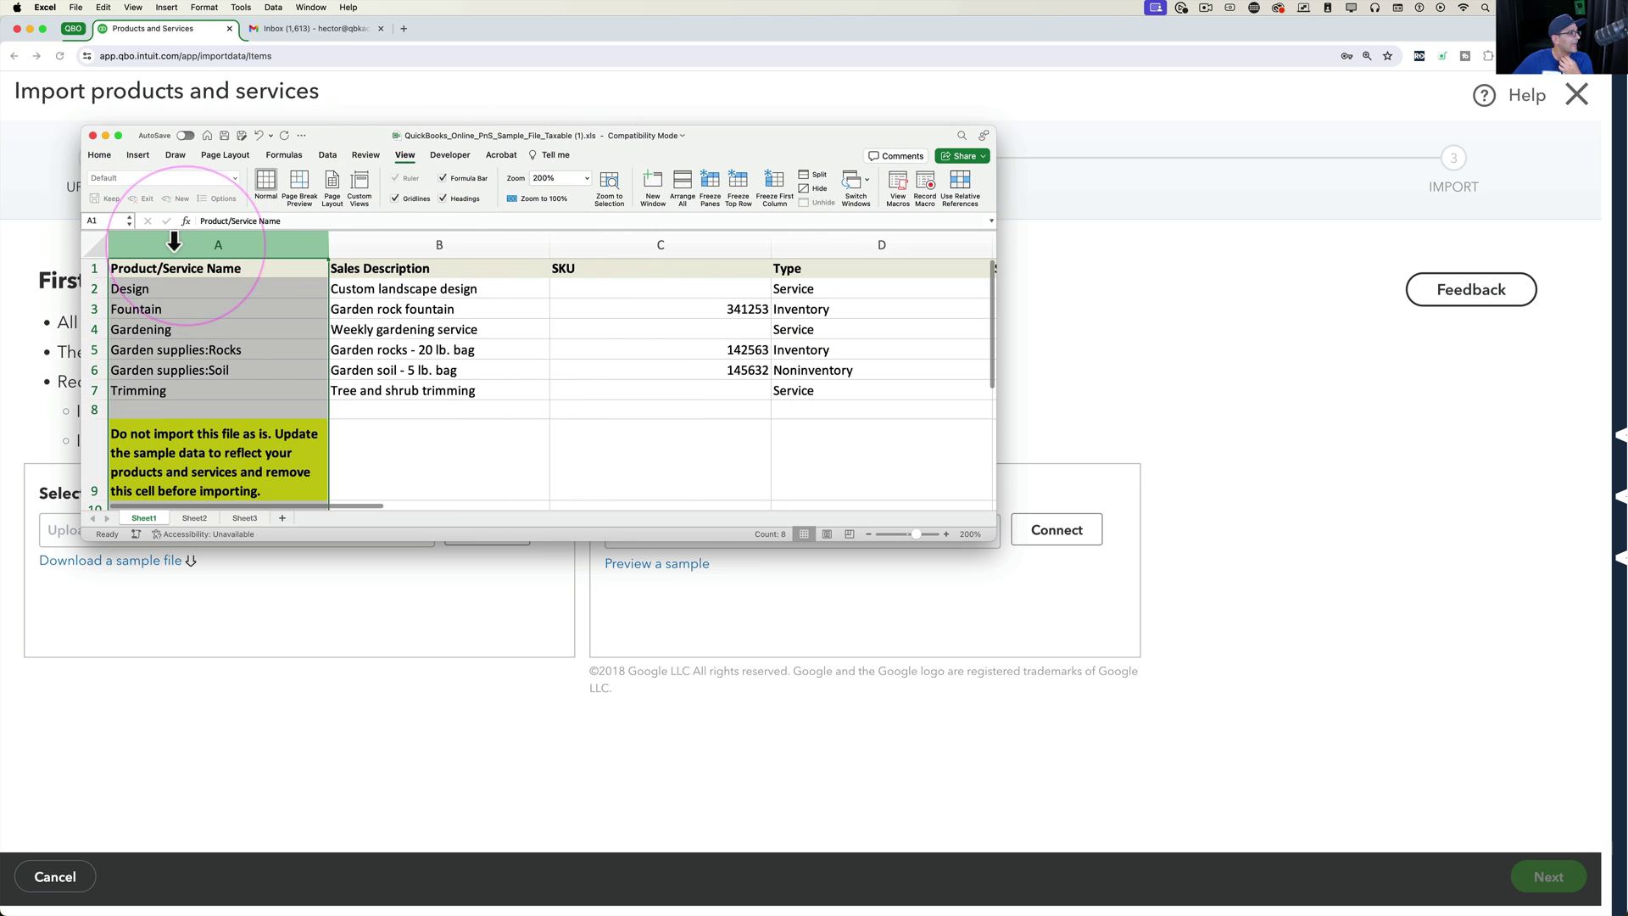
{"action": "left_click", "coordinate": [466, 244]}
{"action": "scroll", "coordinate": [549, 280], "scroll_direction": "right", "scroll_amount": 5}
{"action": "left_click", "coordinate": [498, 244]}
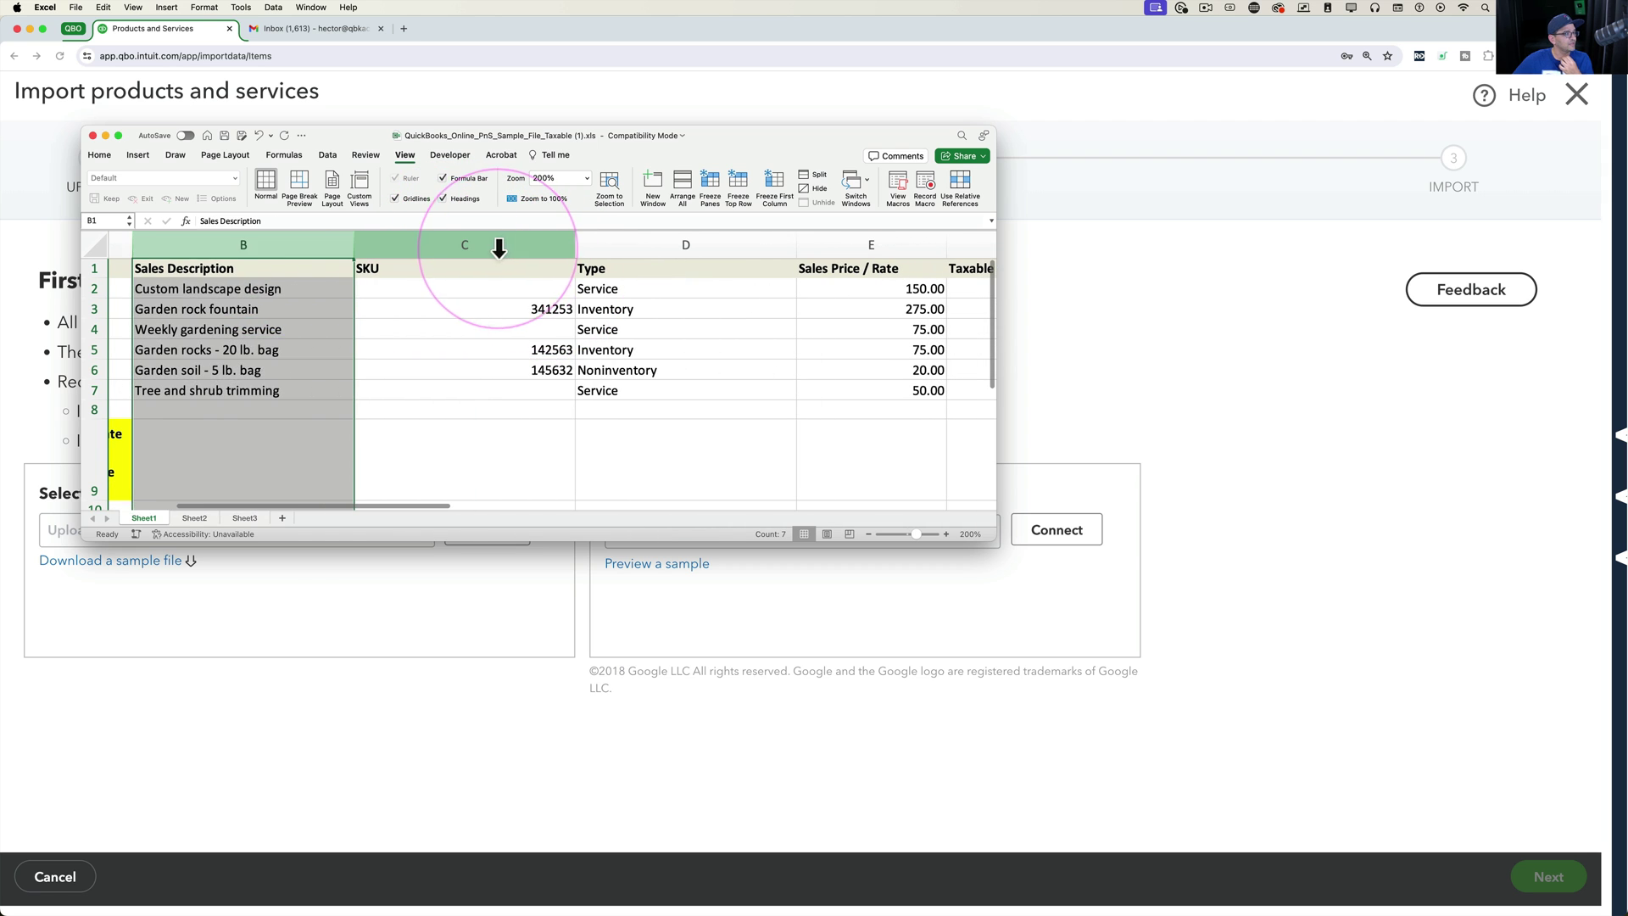
{"action": "scroll", "coordinate": [604, 277], "scroll_direction": "right", "scroll_amount": 6}
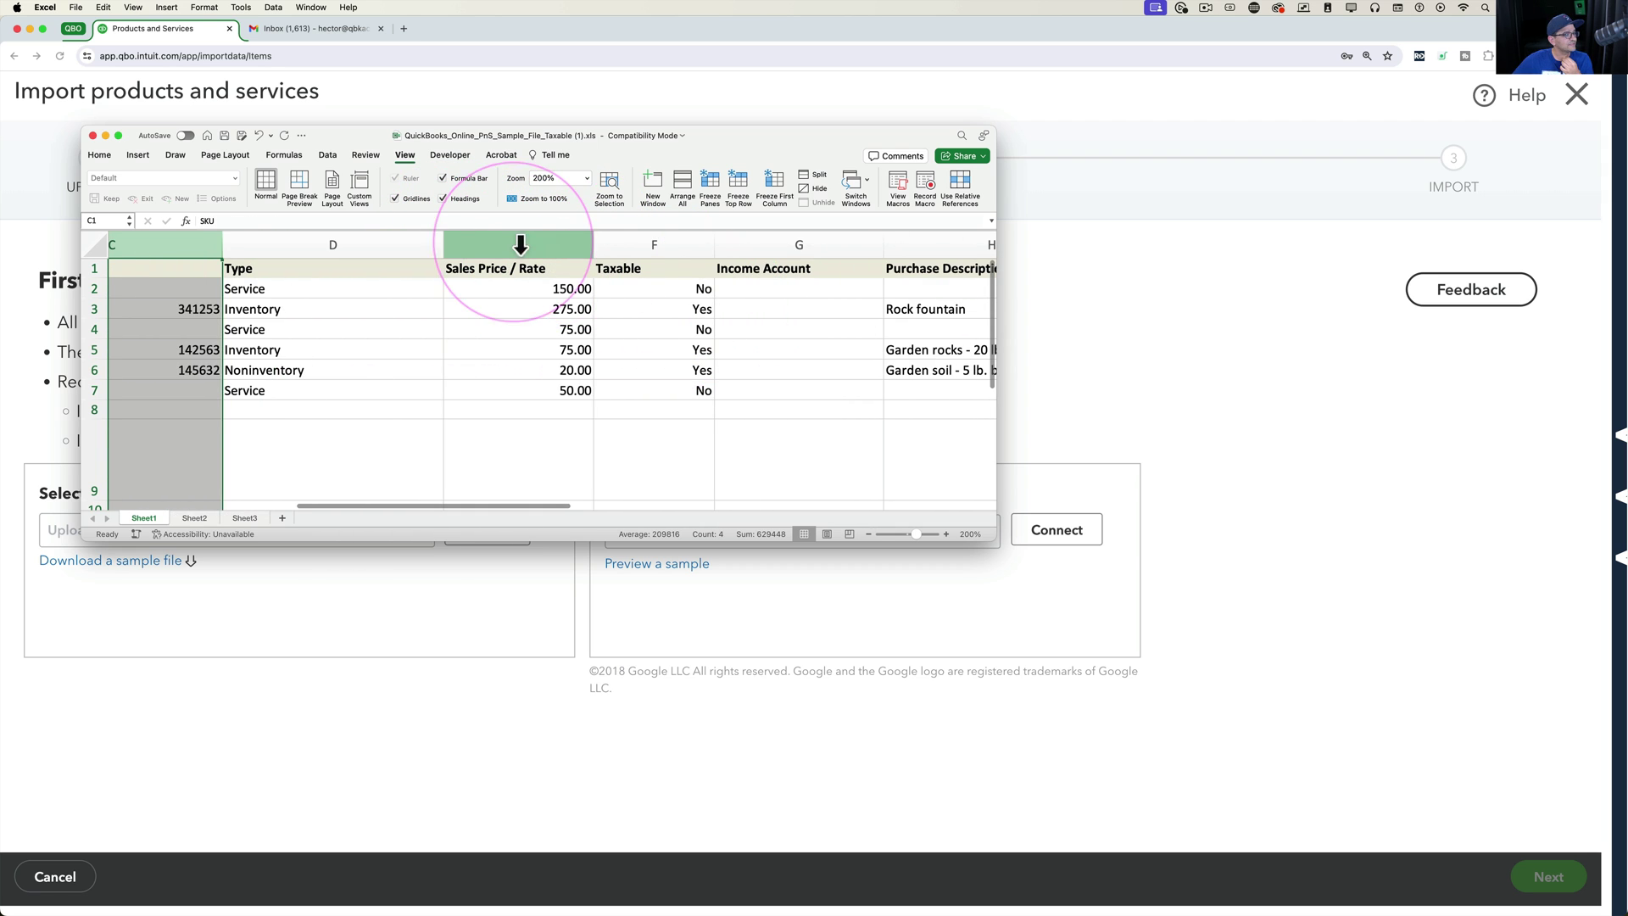
Step: Examine the sample file's columns from Sales Price / Rate through Purchase Description, Expense Account and Quantity on Hand
{"action": "left_click", "coordinate": [508, 242]}
{"action": "scroll", "coordinate": [684, 263], "scroll_direction": "right", "scroll_amount": 5}
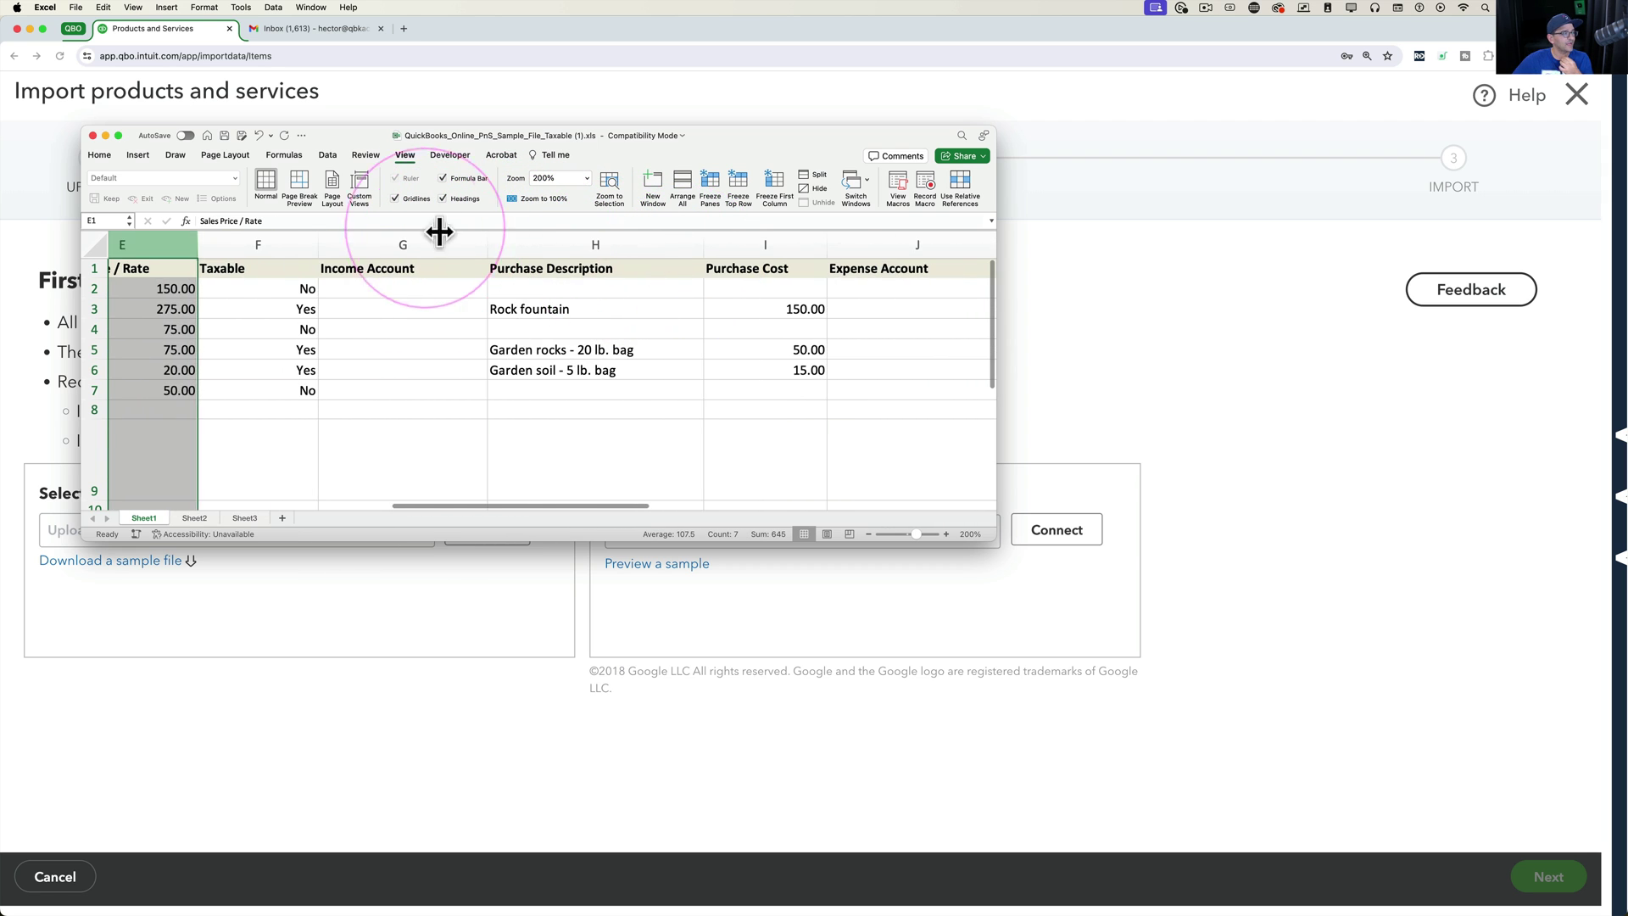
{"action": "left_click", "coordinate": [393, 243]}
{"action": "left_click", "coordinate": [613, 245]}
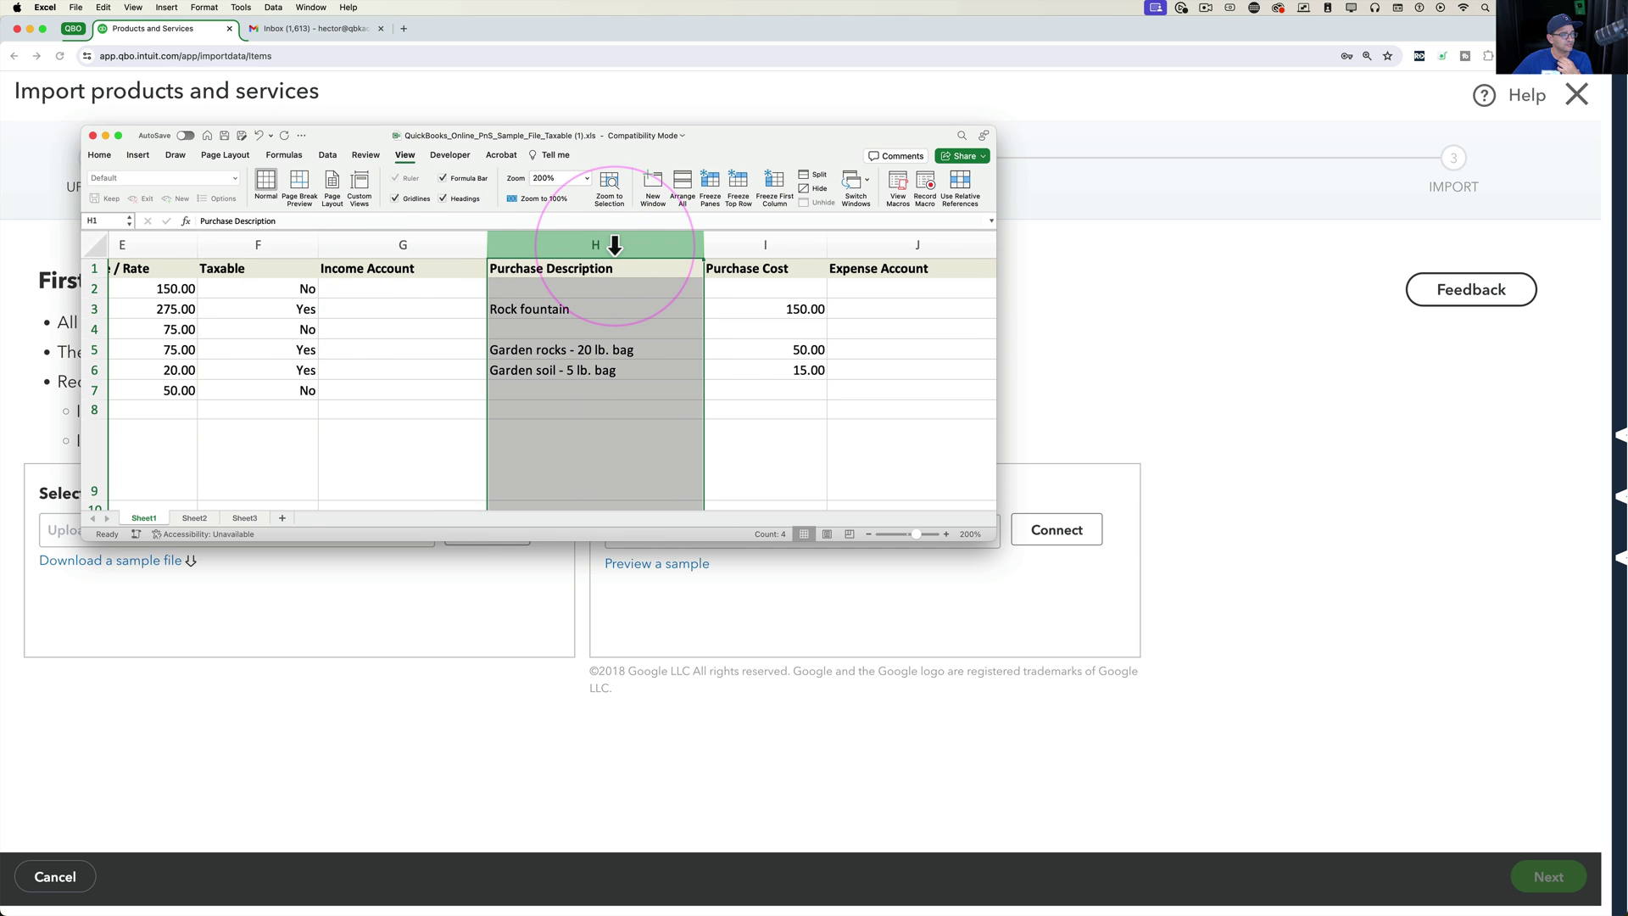
{"action": "scroll", "coordinate": [665, 280], "scroll_direction": "right", "scroll_amount": 5}
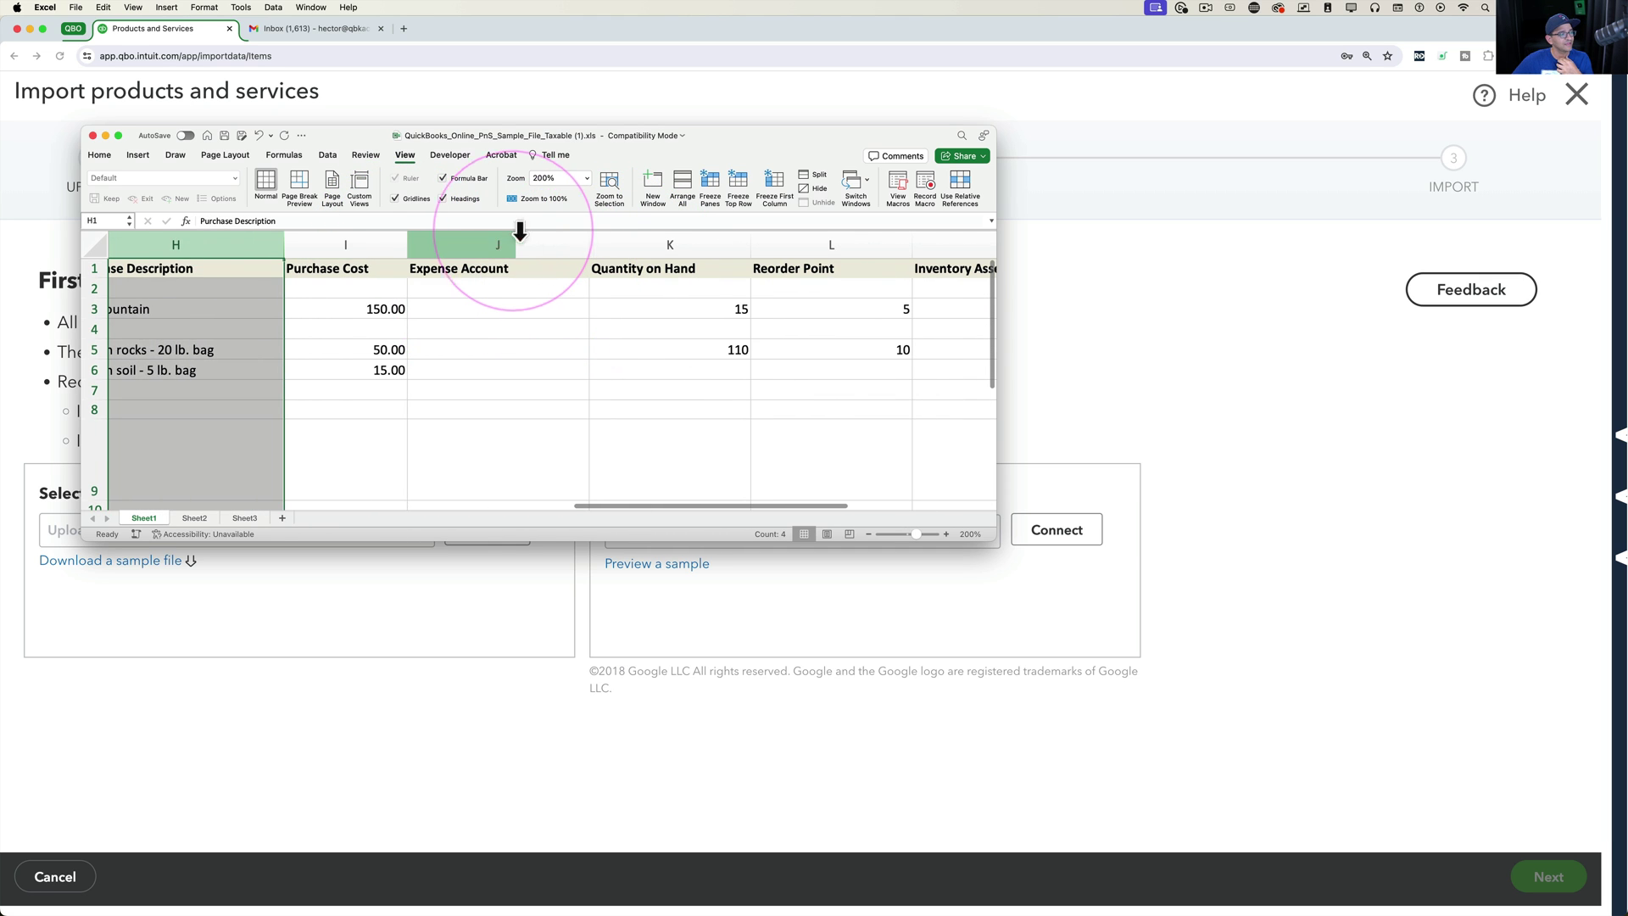
{"action": "left_click", "coordinate": [506, 241]}
{"action": "left_click", "coordinate": [689, 243]}
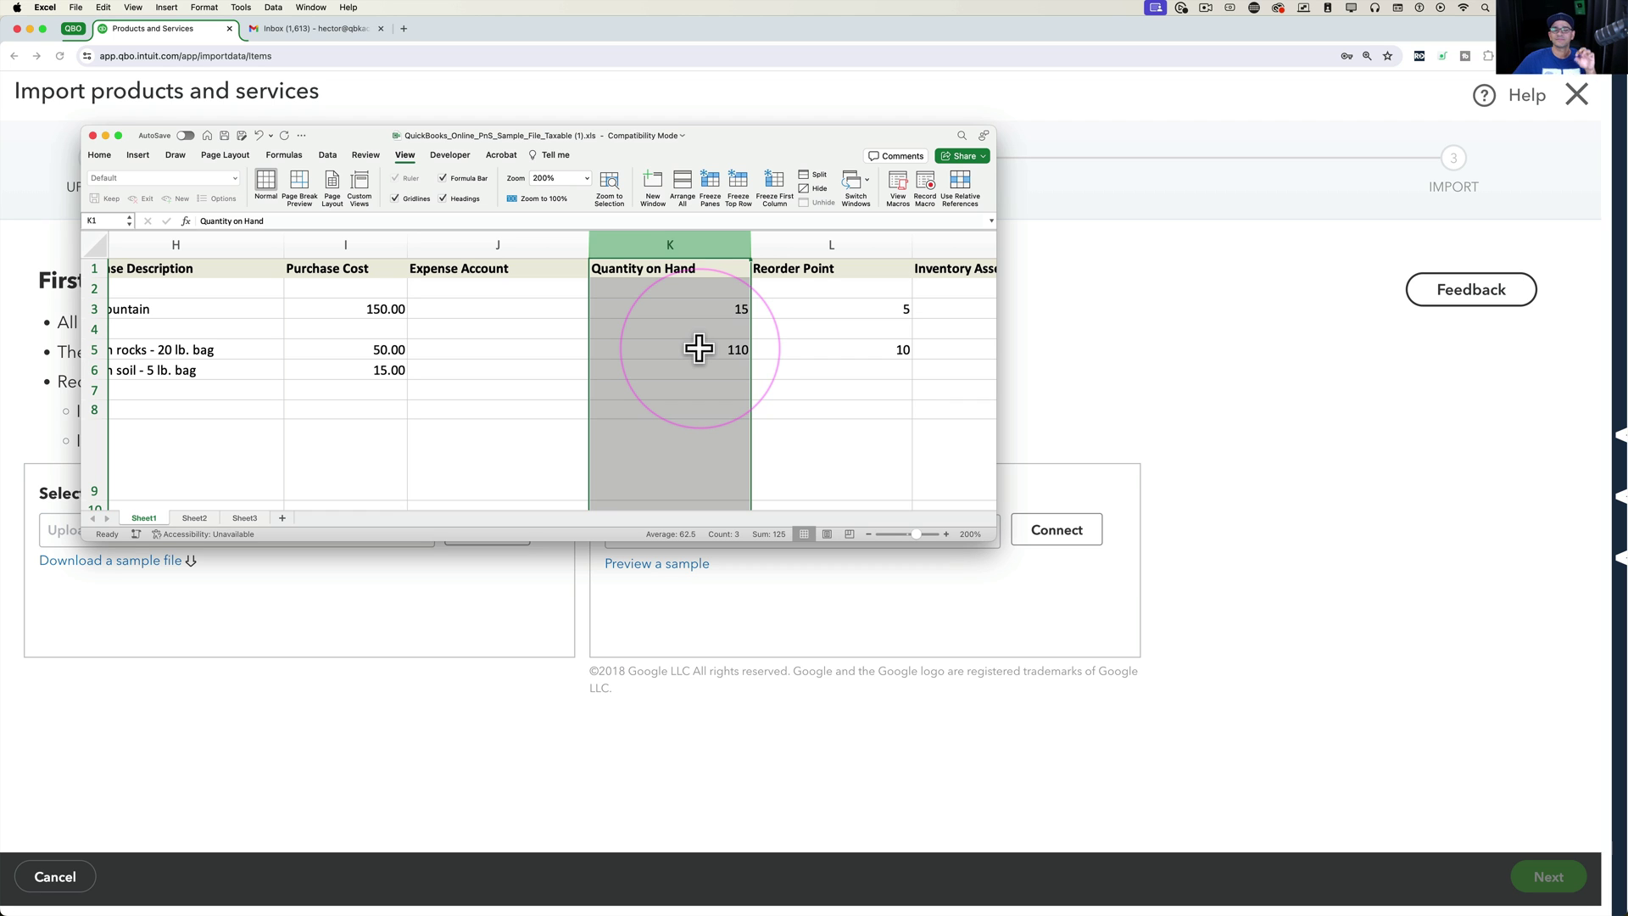
Step: Examine the Reorder Point, Inventory Asset Account and Quantity as-of Date columns of the sample file
{"action": "scroll", "coordinate": [703, 351], "scroll_direction": "right", "scroll_amount": 2}
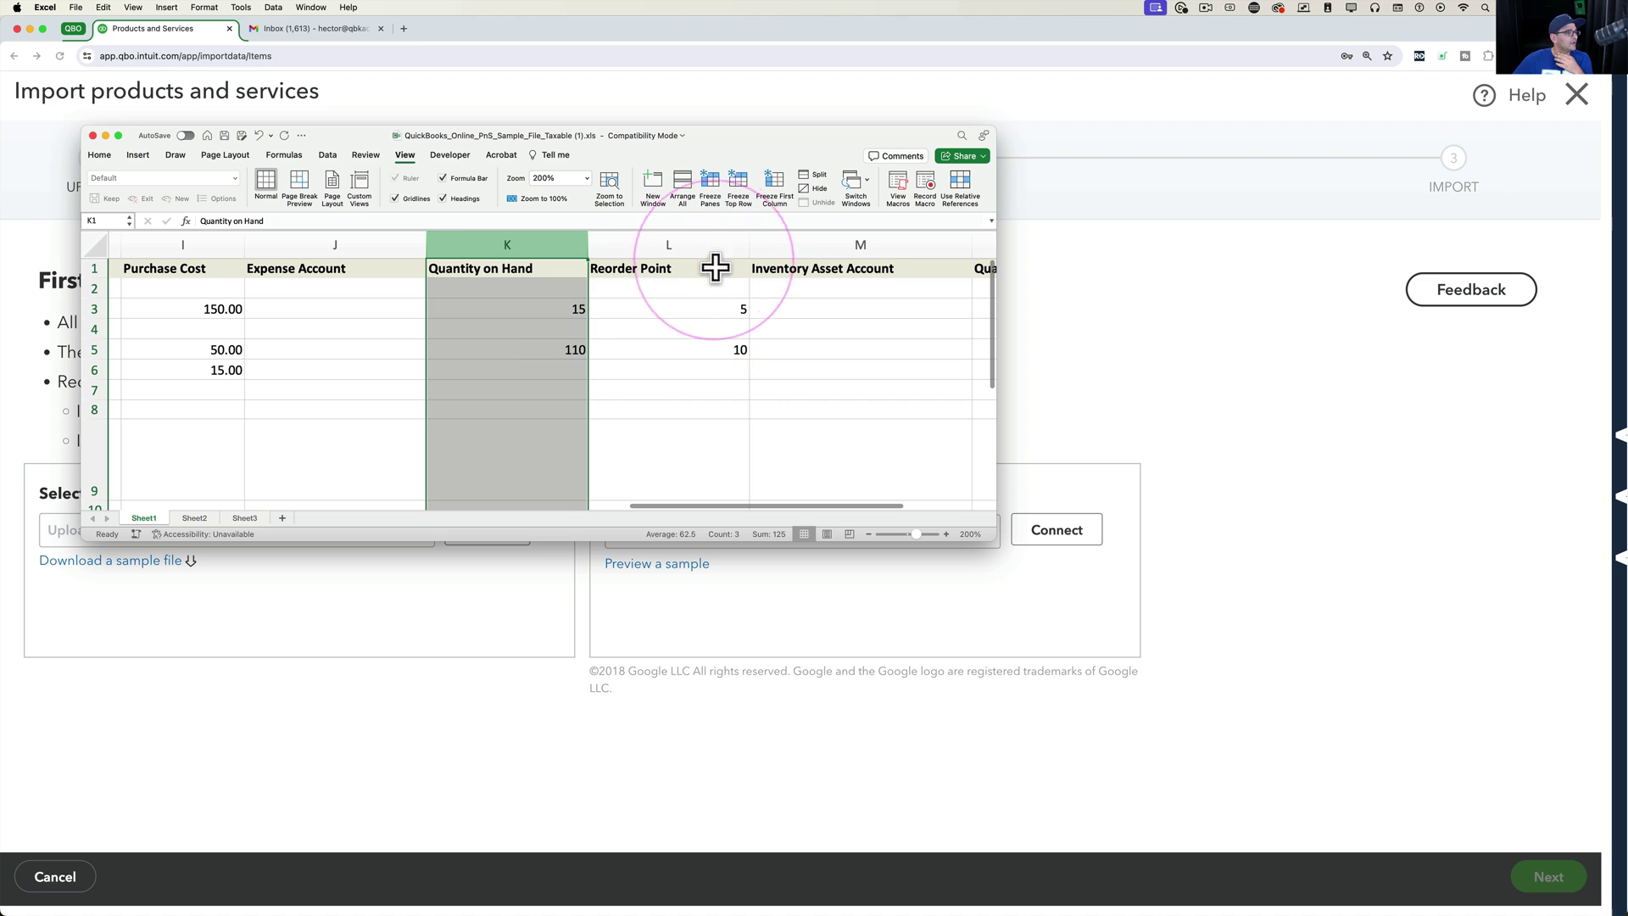
{"action": "left_click", "coordinate": [739, 246]}
{"action": "left_click", "coordinate": [841, 234]}
{"action": "scroll", "coordinate": [835, 254], "scroll_direction": "right", "scroll_amount": 3}
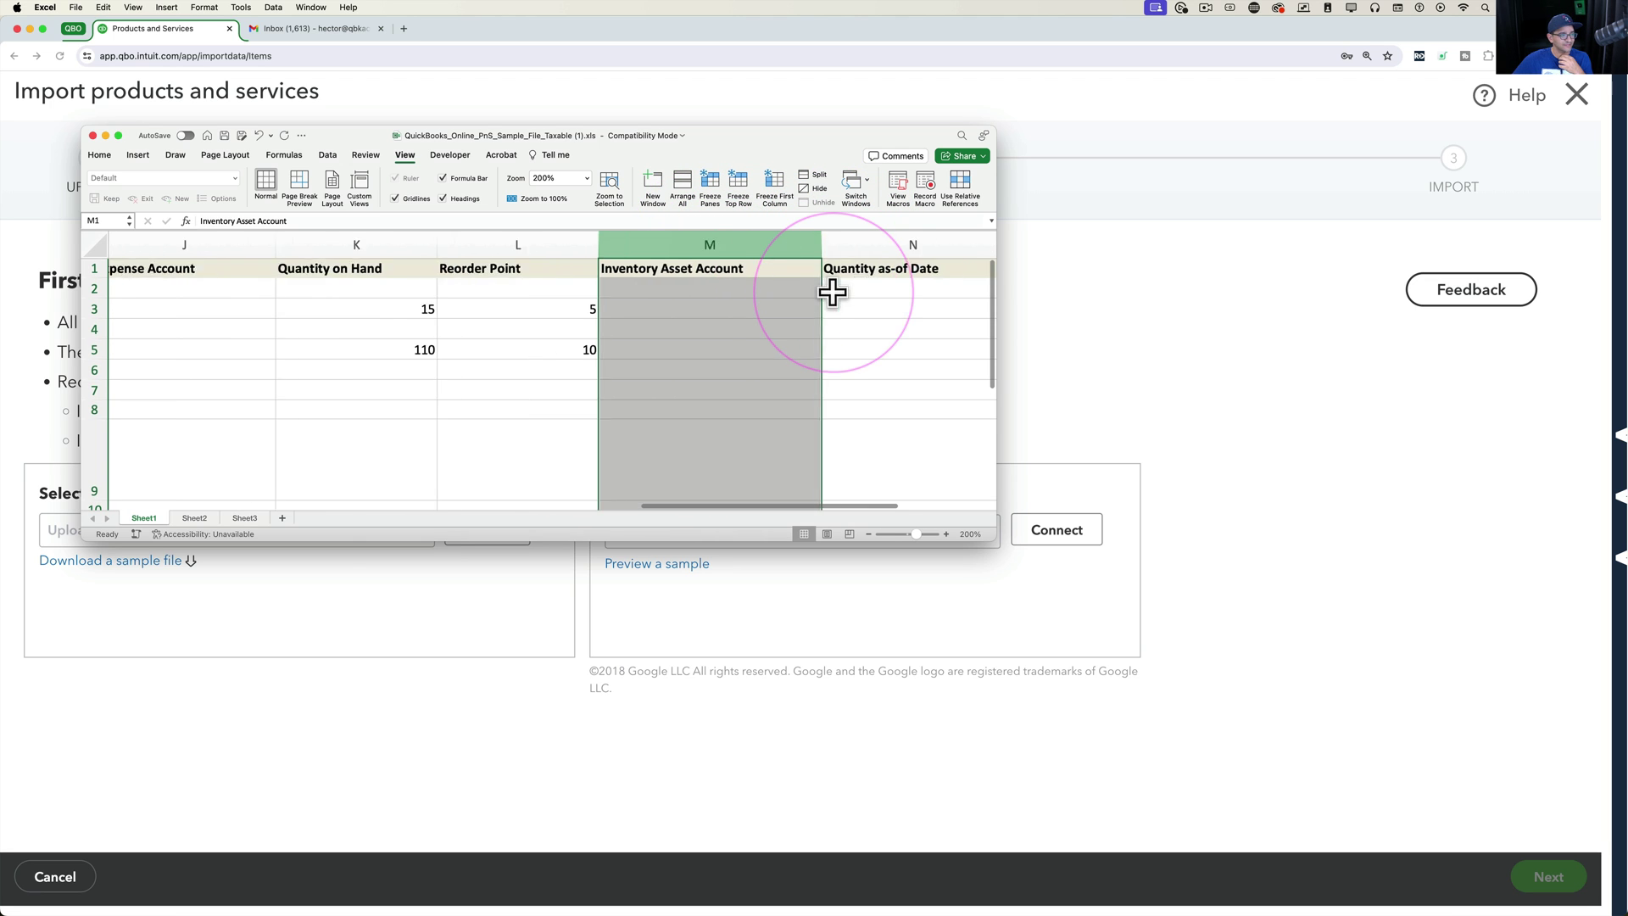
{"action": "left_click", "coordinate": [865, 240]}
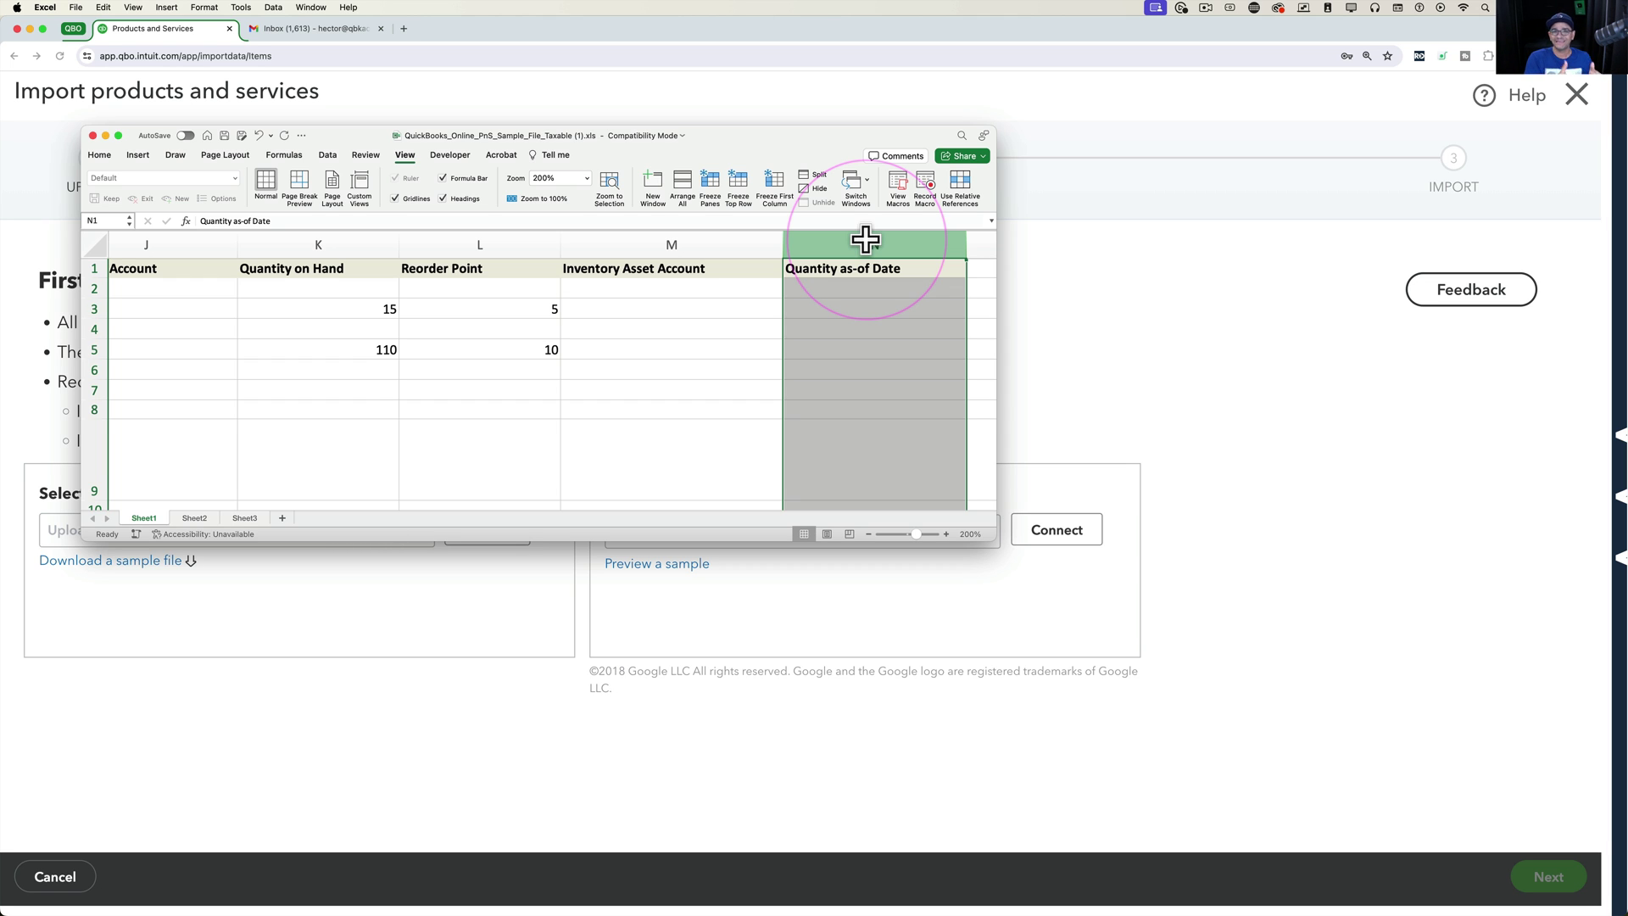
{"action": "scroll", "coordinate": [621, 328], "scroll_direction": "left", "scroll_amount": 3}
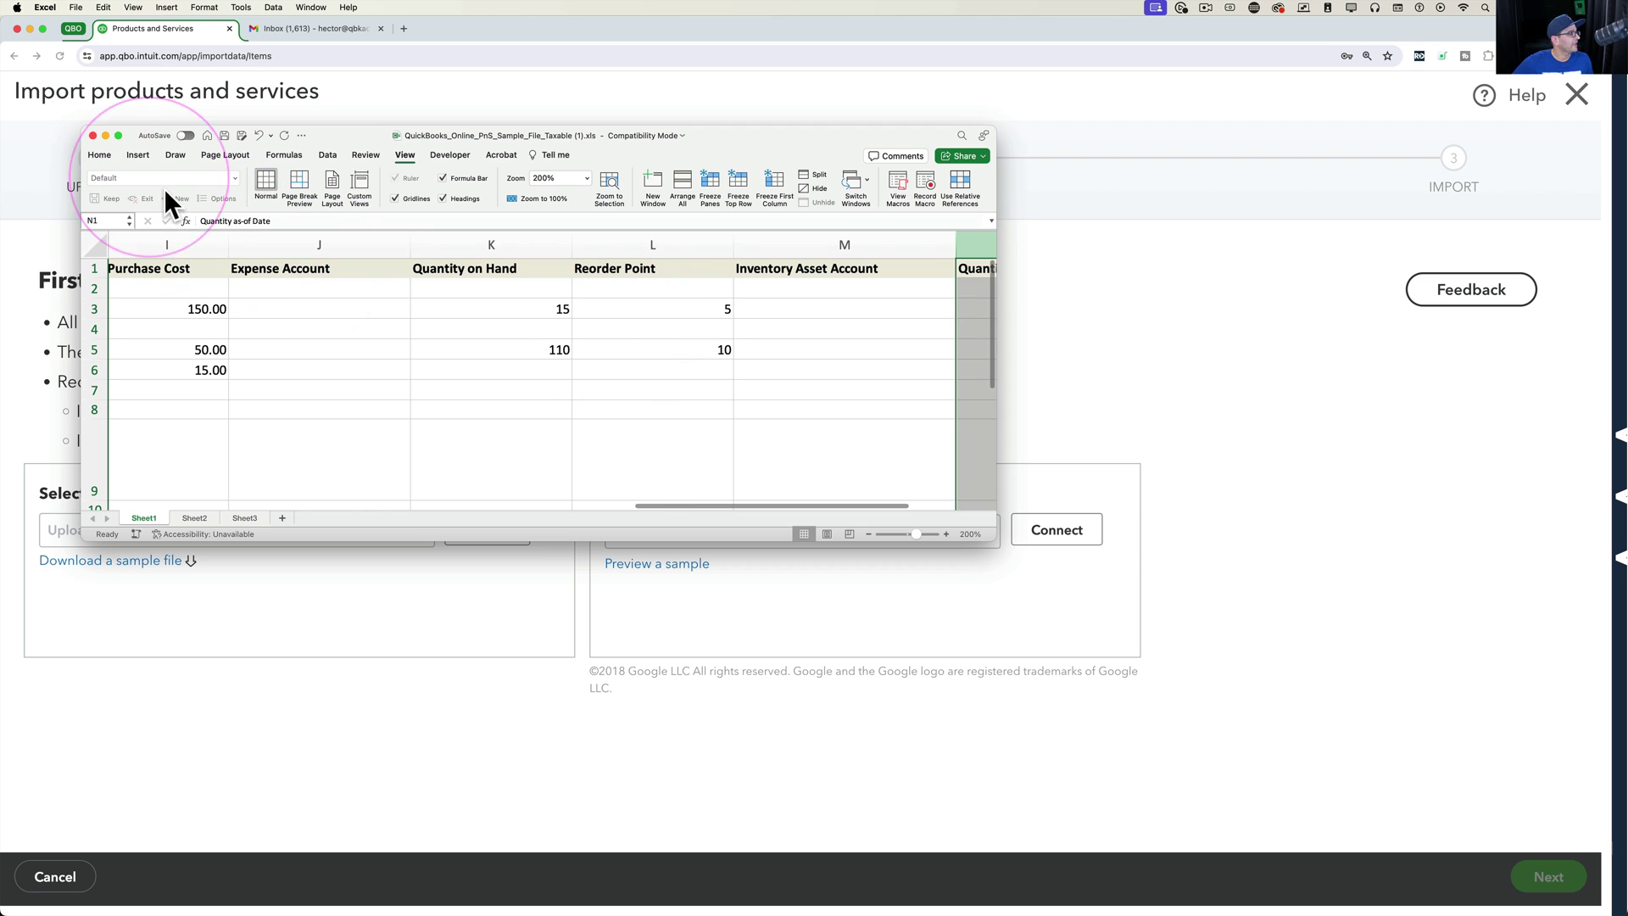
Step: Close the sample file and leave the product import page, returning to the Products & services list
{"action": "left_click", "coordinate": [92, 136]}
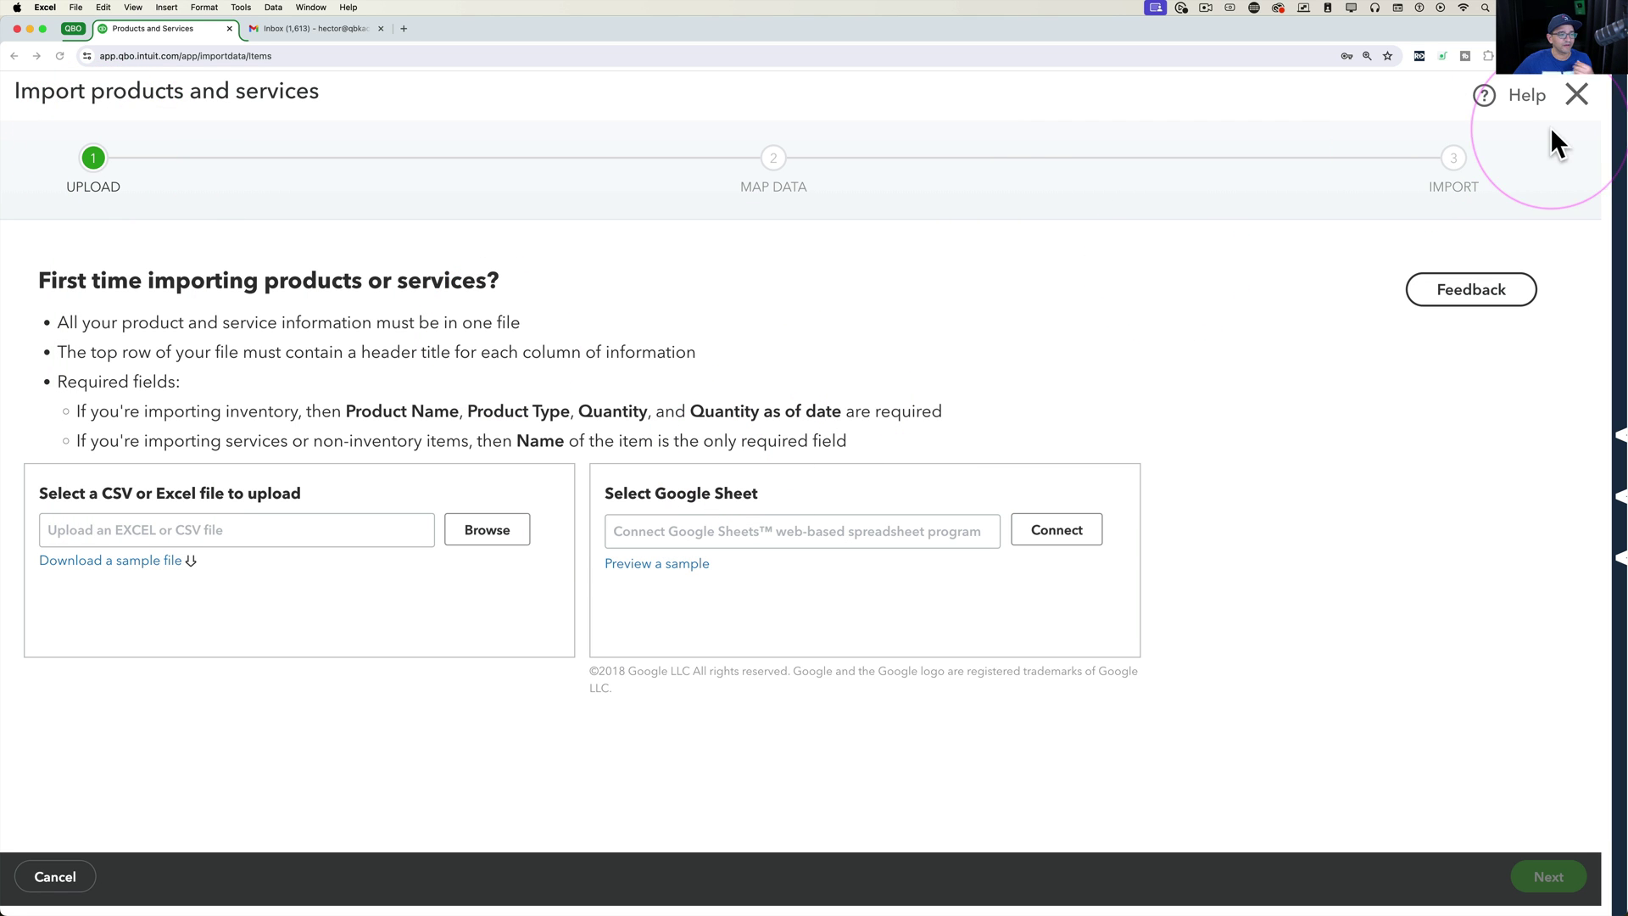
{"action": "left_click", "coordinate": [1573, 96]}
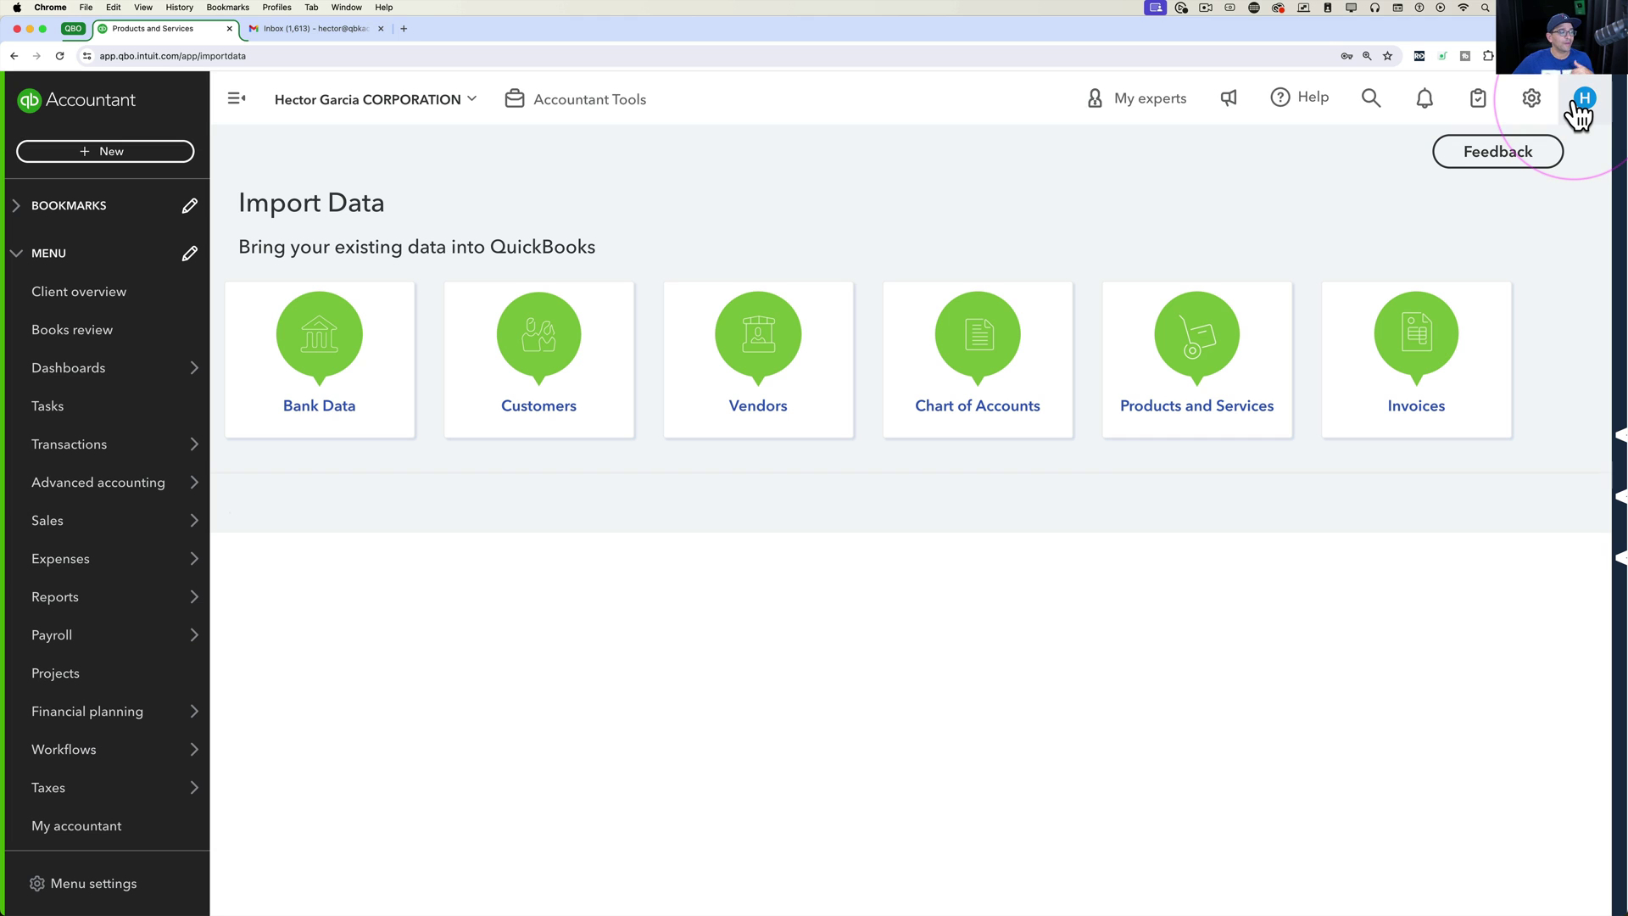
{"action": "mouse_move", "coordinate": [100, 520]}
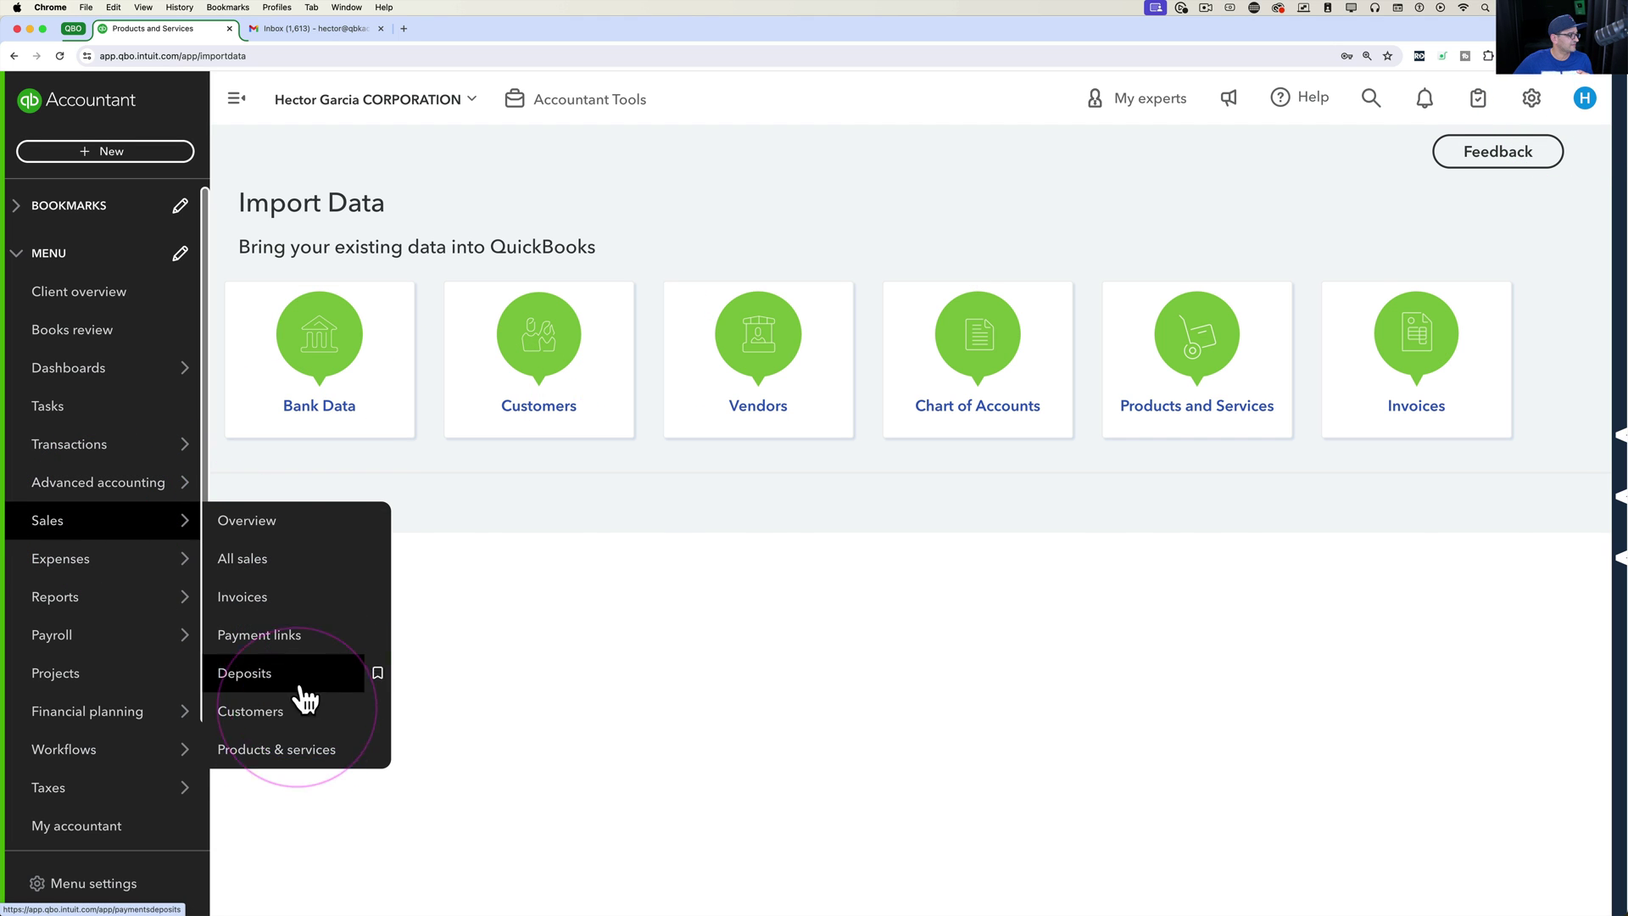
{"action": "left_click", "coordinate": [286, 751]}
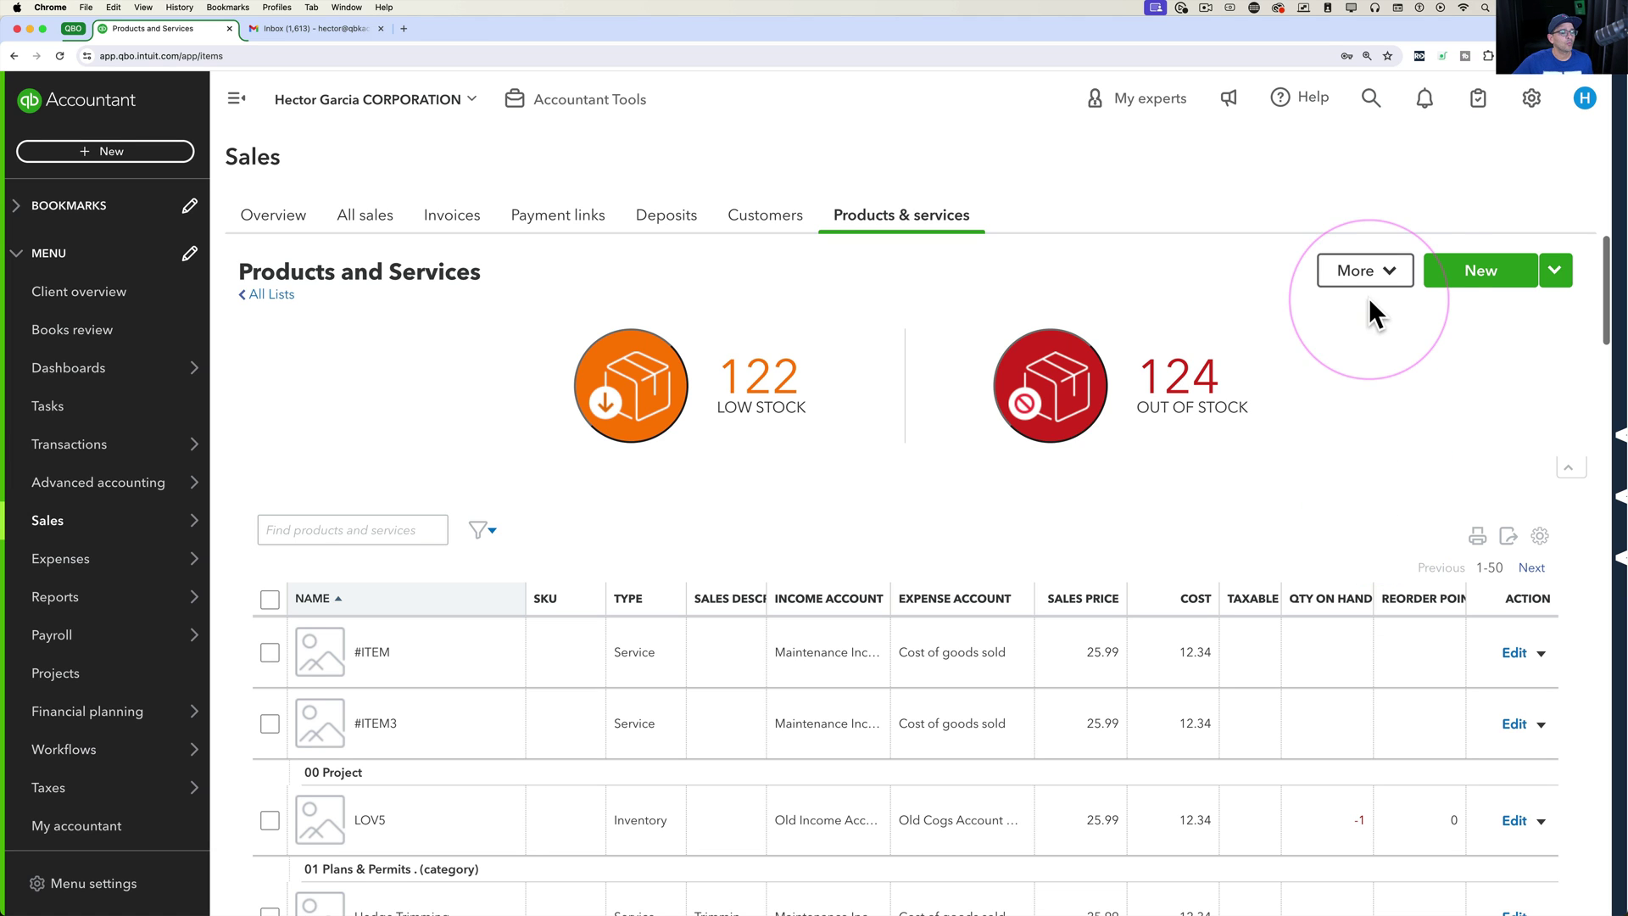
Step: Run the Product/Service List report from the Products and Services list and look over its entries
{"action": "left_click", "coordinate": [1392, 277]}
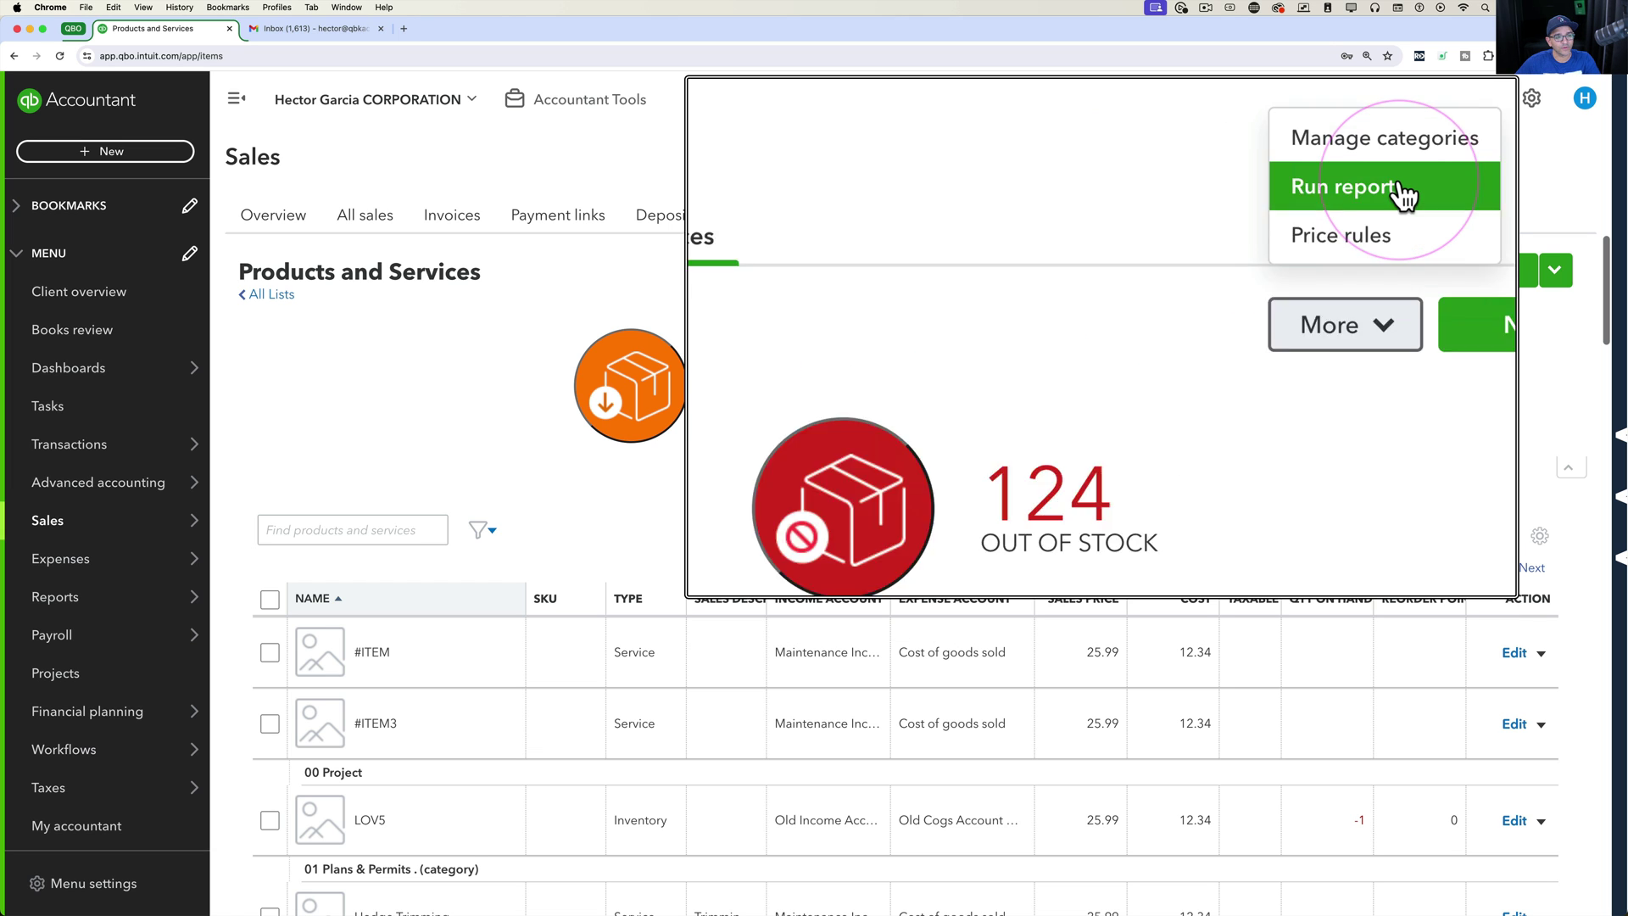
{"action": "left_click", "coordinate": [1399, 178]}
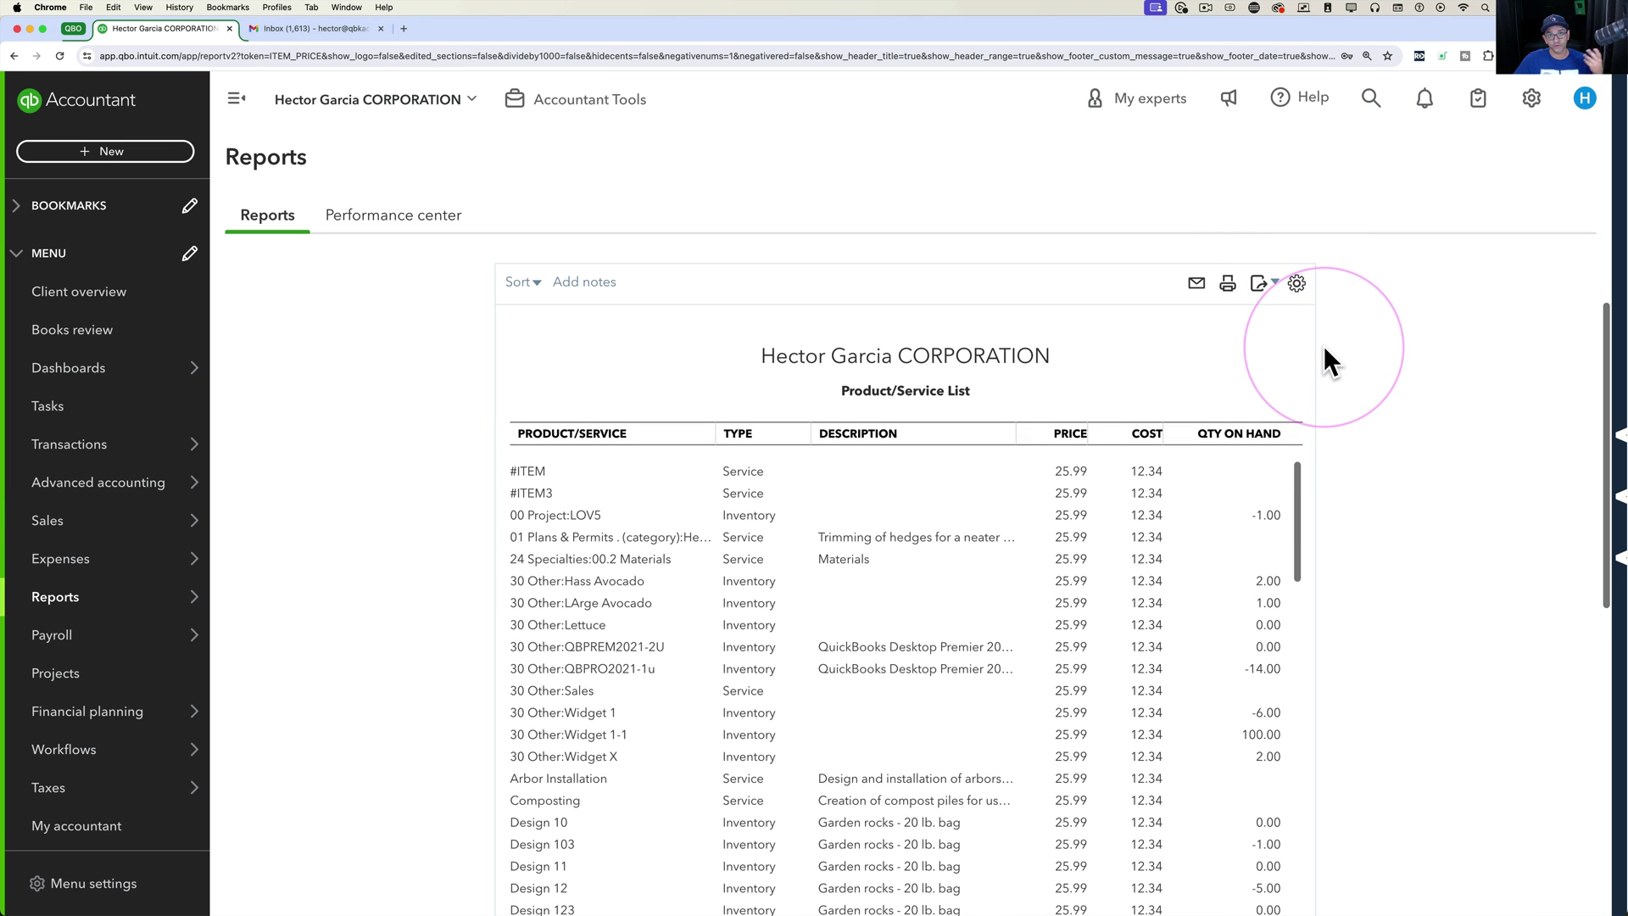
{"action": "scroll", "coordinate": [1325, 344], "scroll_direction": "up", "scroll_amount": 1}
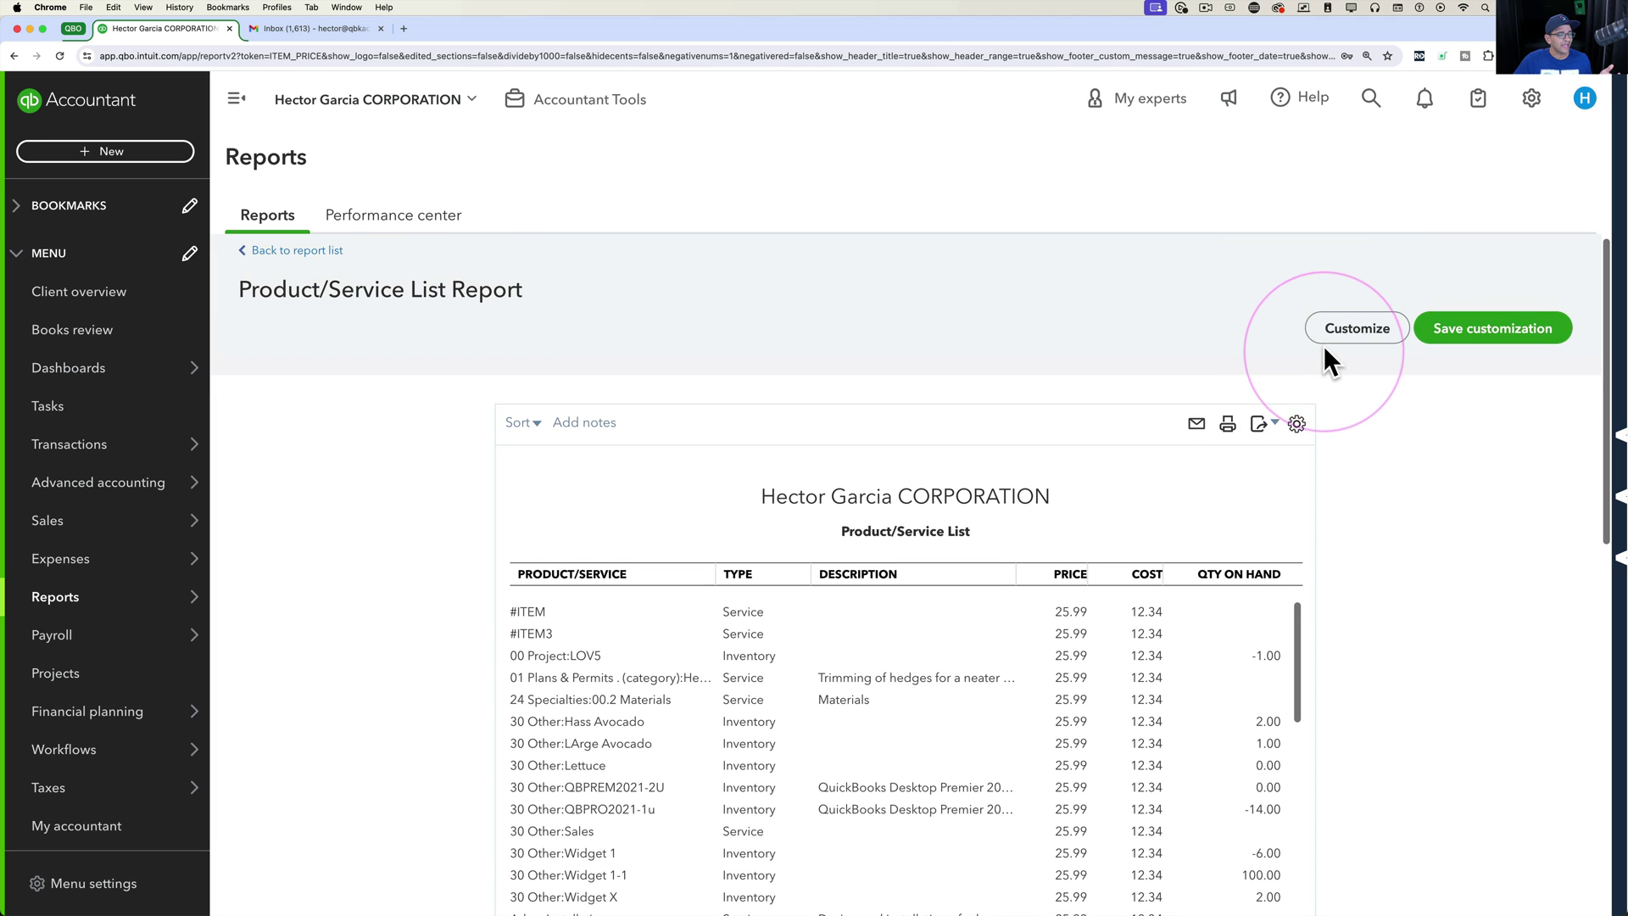
{"action": "scroll", "coordinate": [1214, 633], "scroll_direction": "down", "scroll_amount": 3}
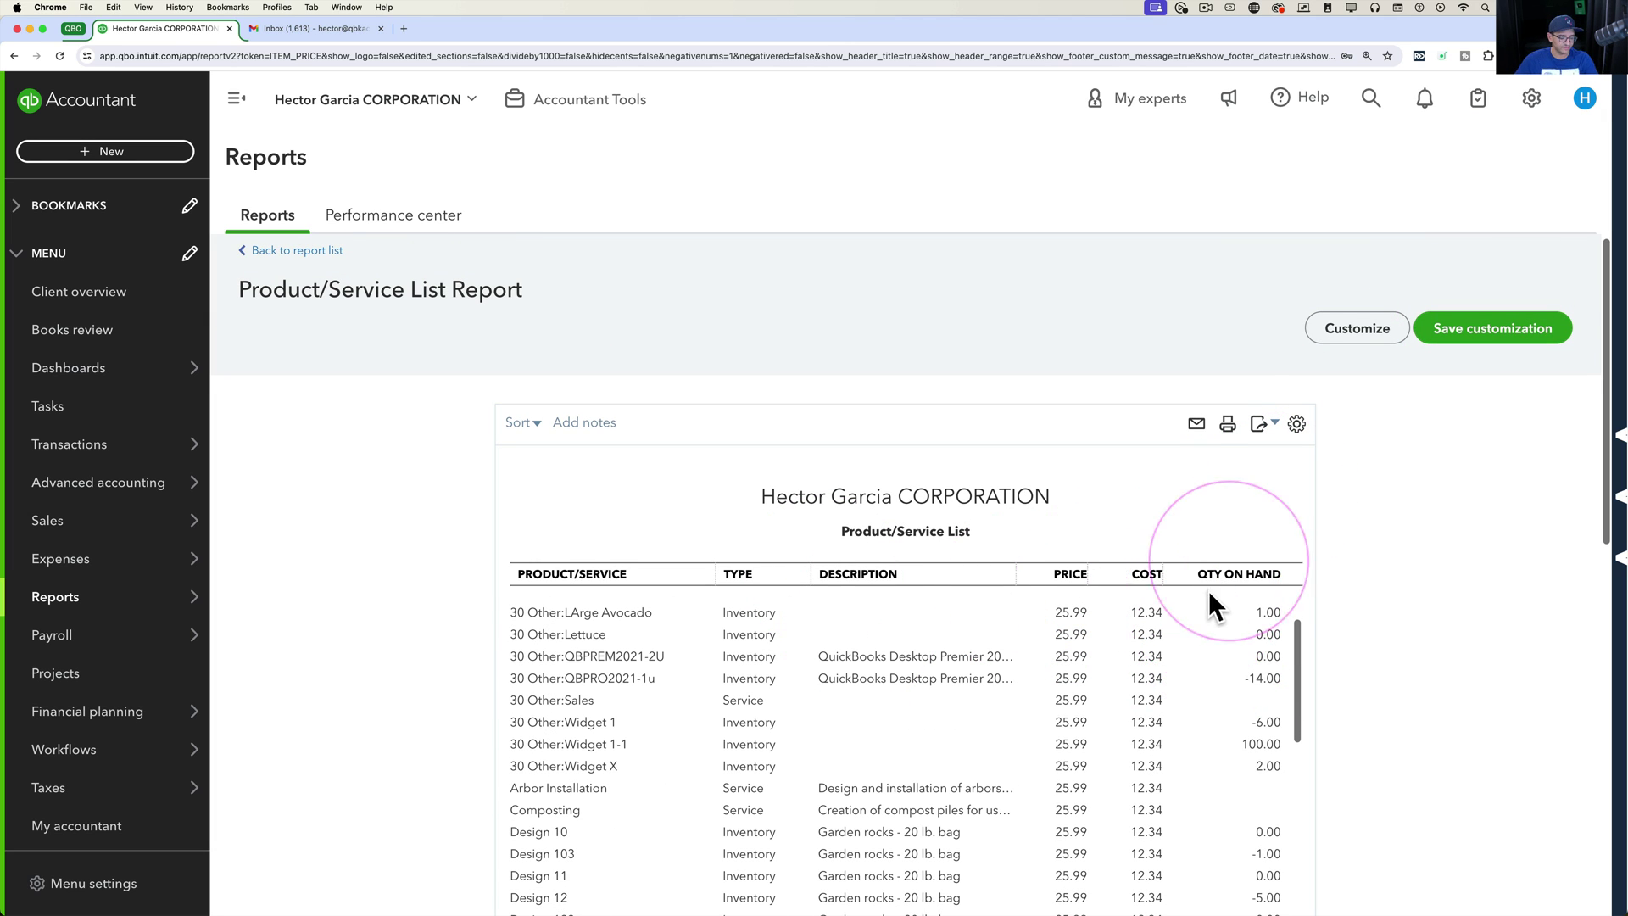
Step: Add the Income Account, Expense Account, Purchase Description and Preferred Vendor columns to the report, keeping Qty On Hand selected
{"action": "left_click", "coordinate": [1303, 432]}
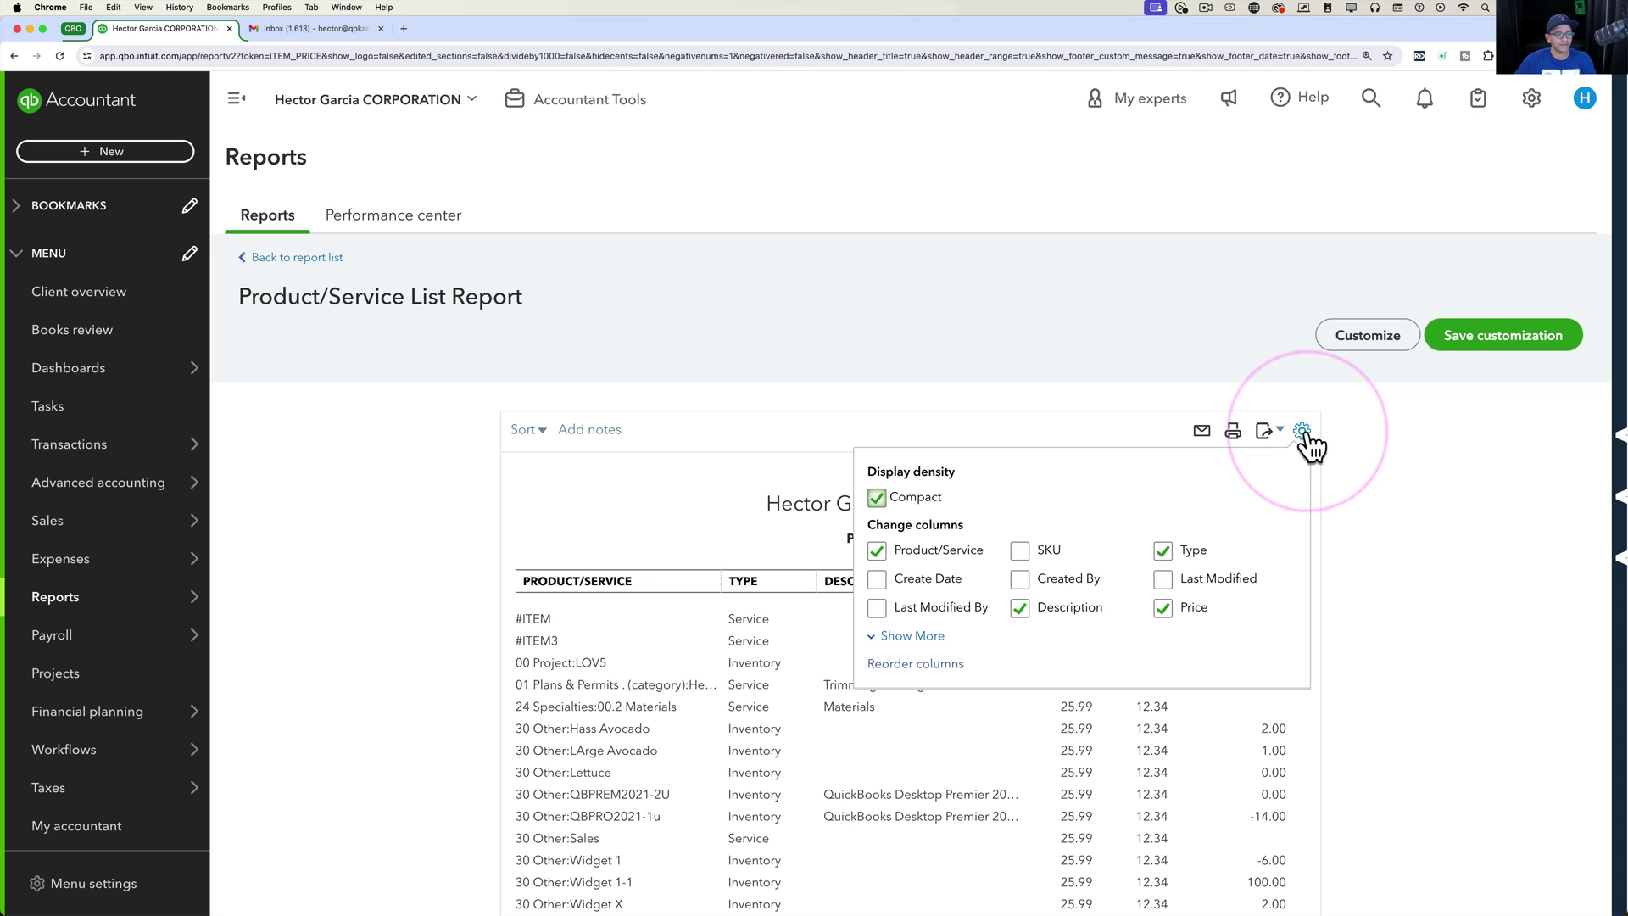
{"action": "left_click", "coordinate": [905, 636]}
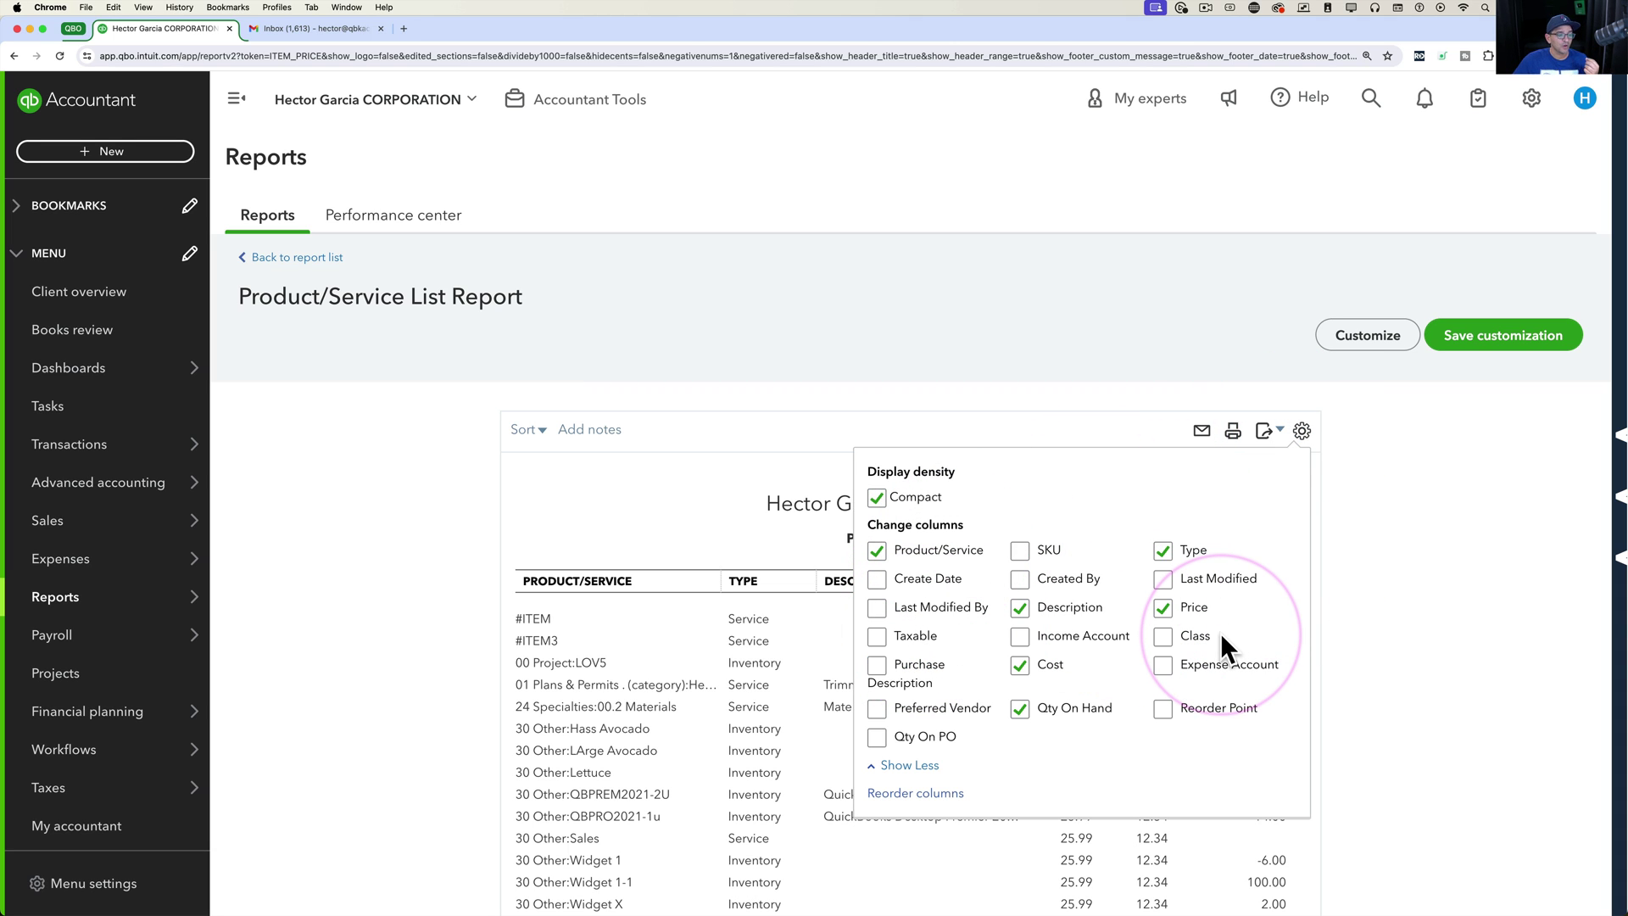
{"action": "left_click", "coordinate": [1018, 637]}
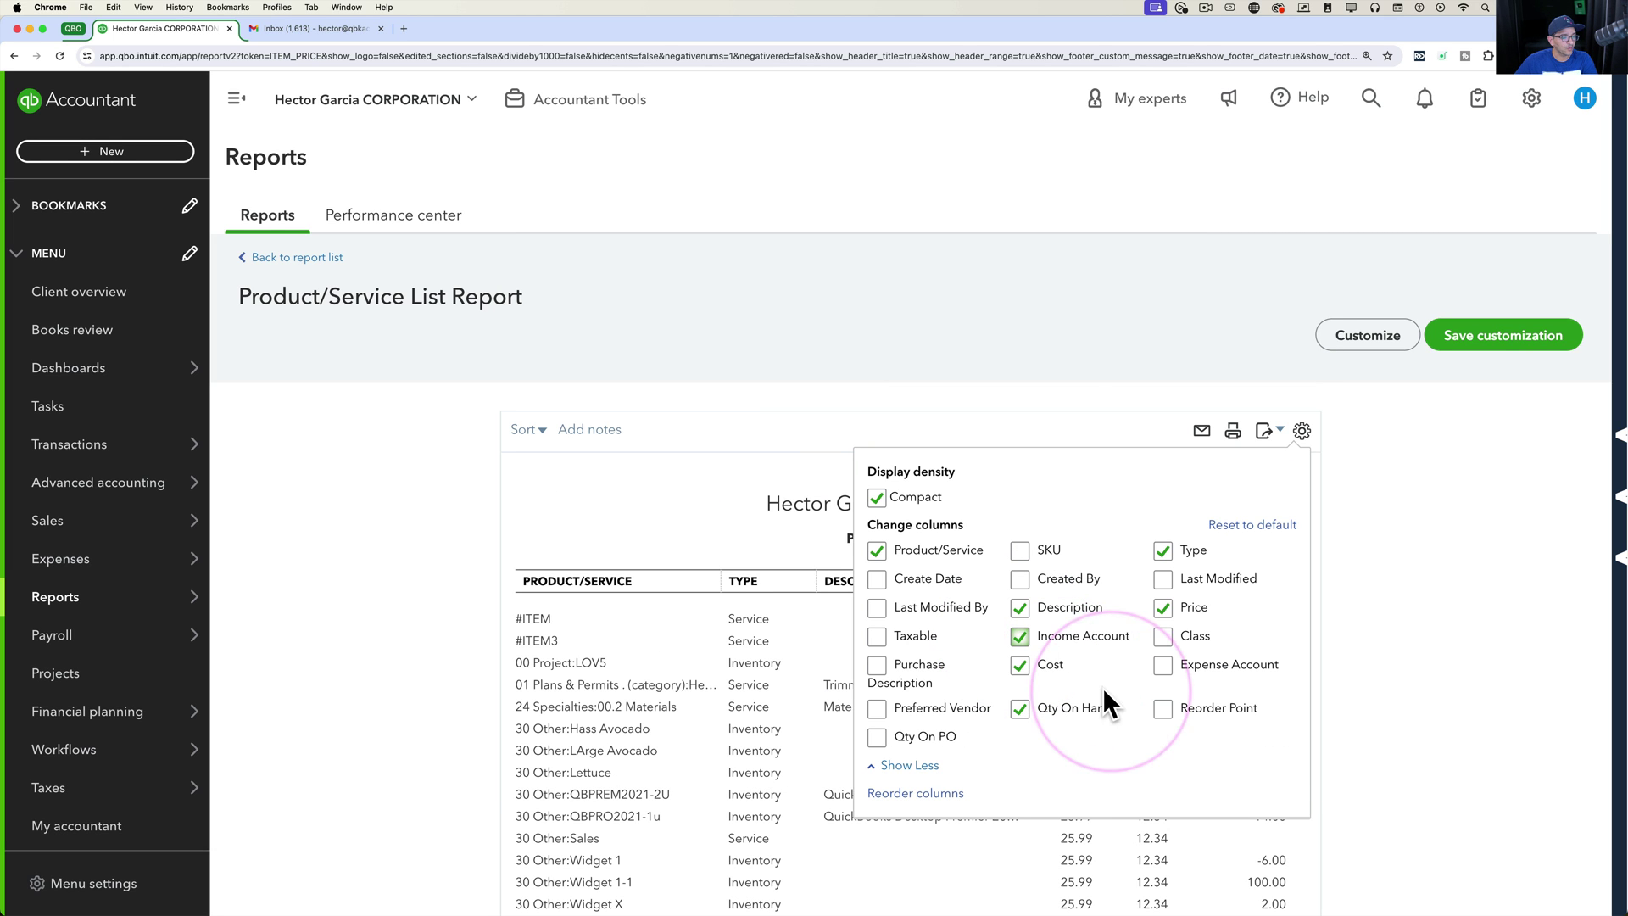
{"action": "left_click", "coordinate": [1156, 663]}
{"action": "left_click", "coordinate": [880, 667]}
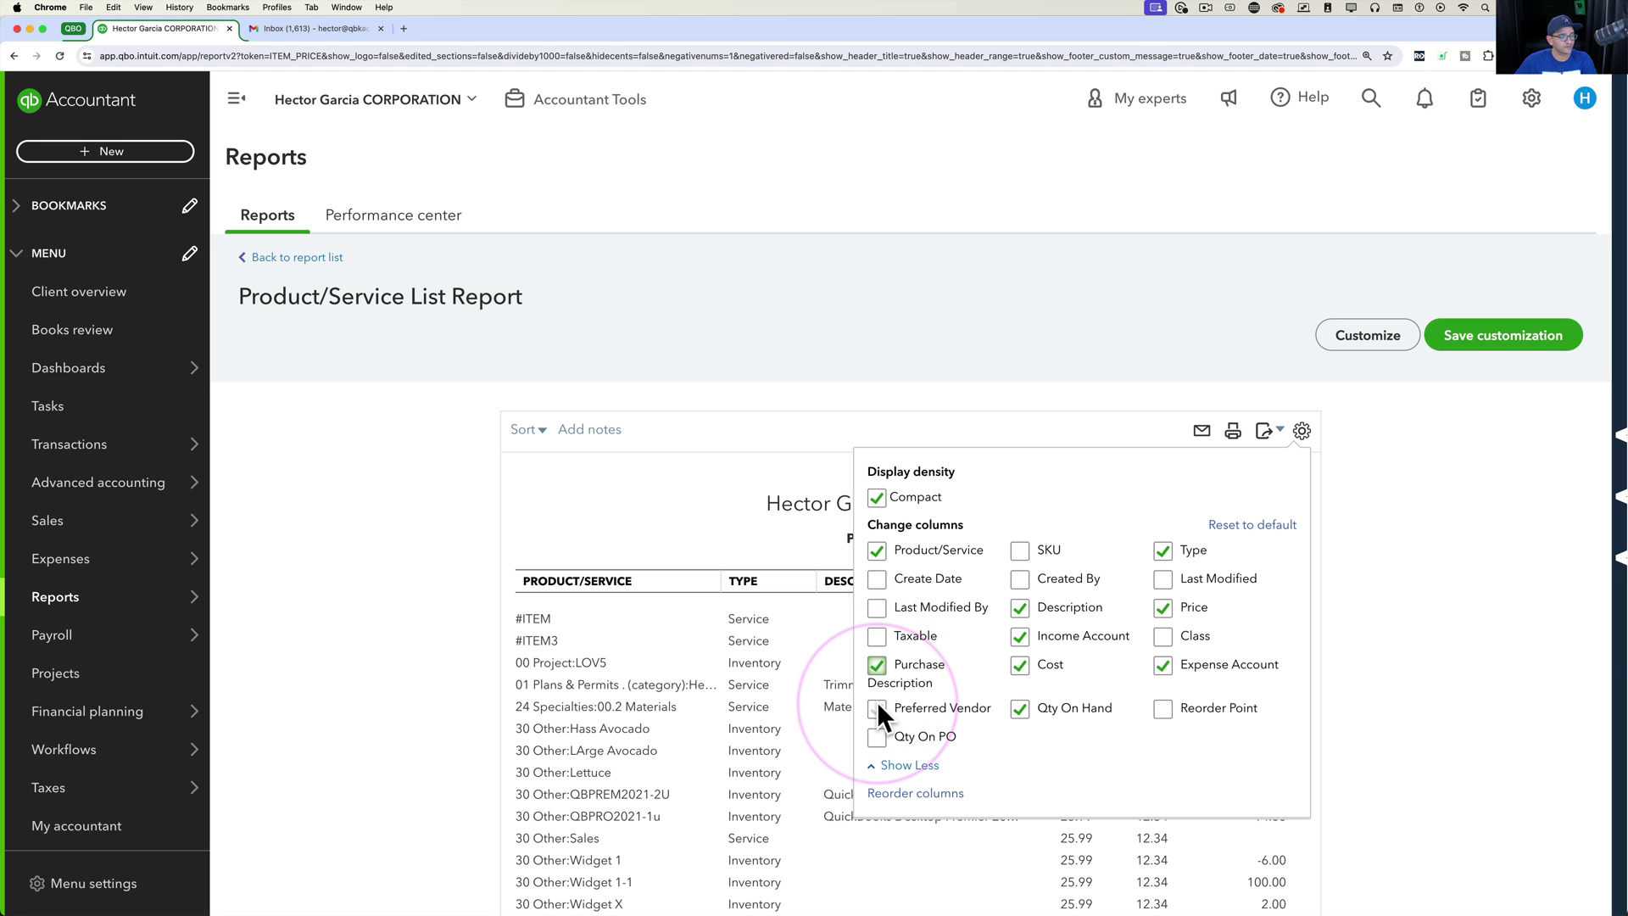
{"action": "left_click", "coordinate": [876, 705]}
{"action": "left_click", "coordinate": [1020, 708]}
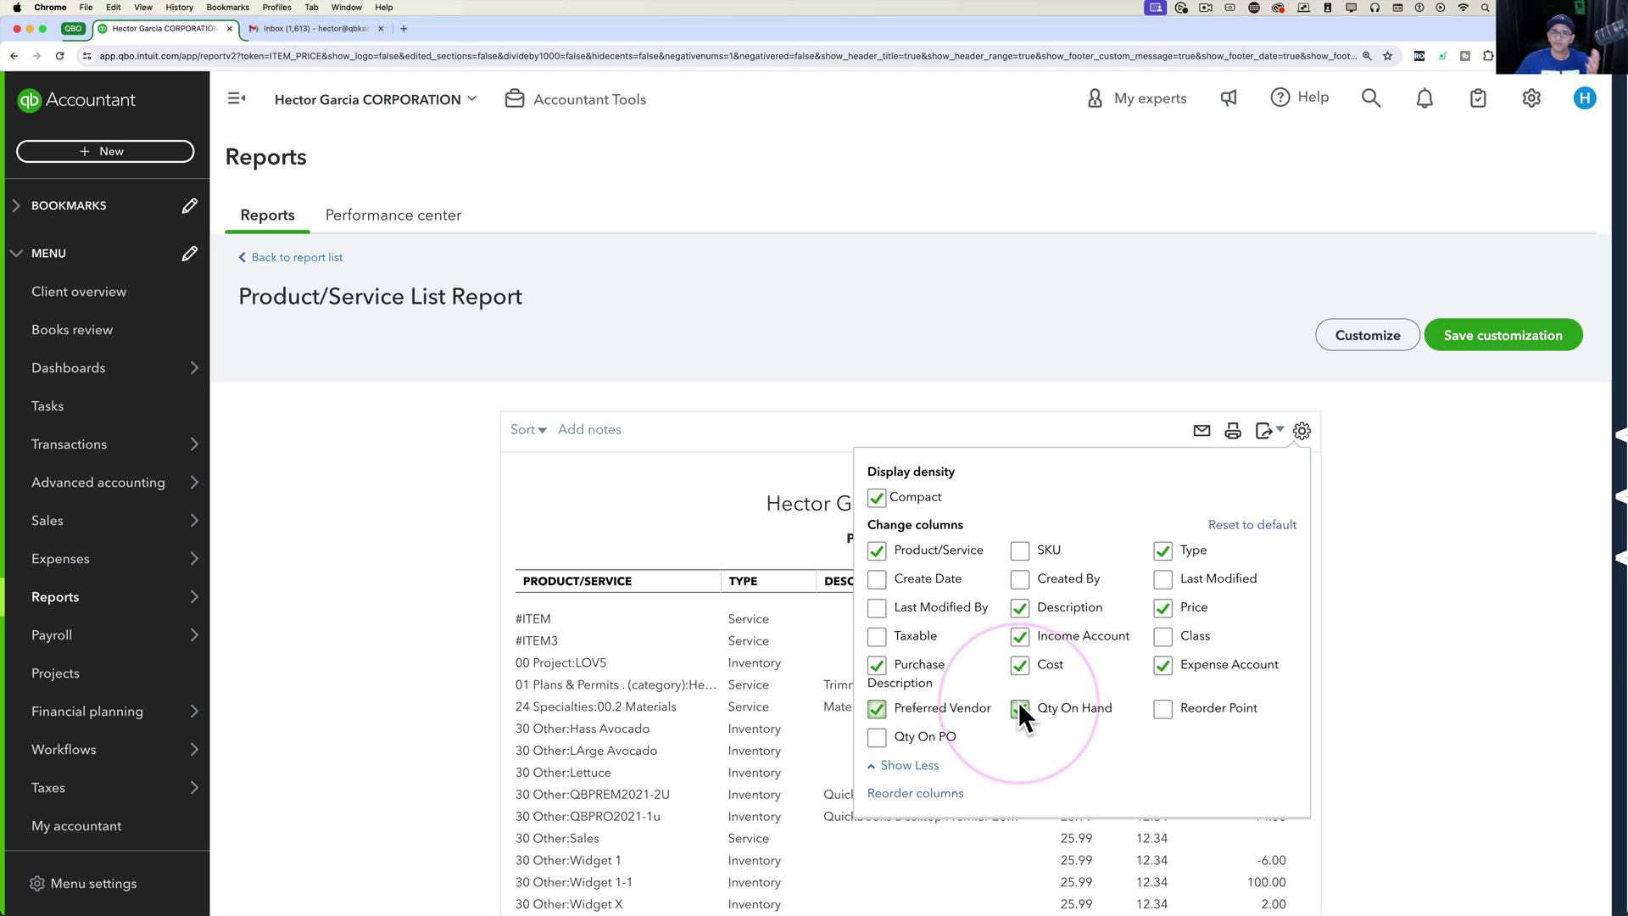
Step: Add the SKU, Reorder Point and Taxable columns and apply the column changes to the report
{"action": "left_click", "coordinate": [1019, 549]}
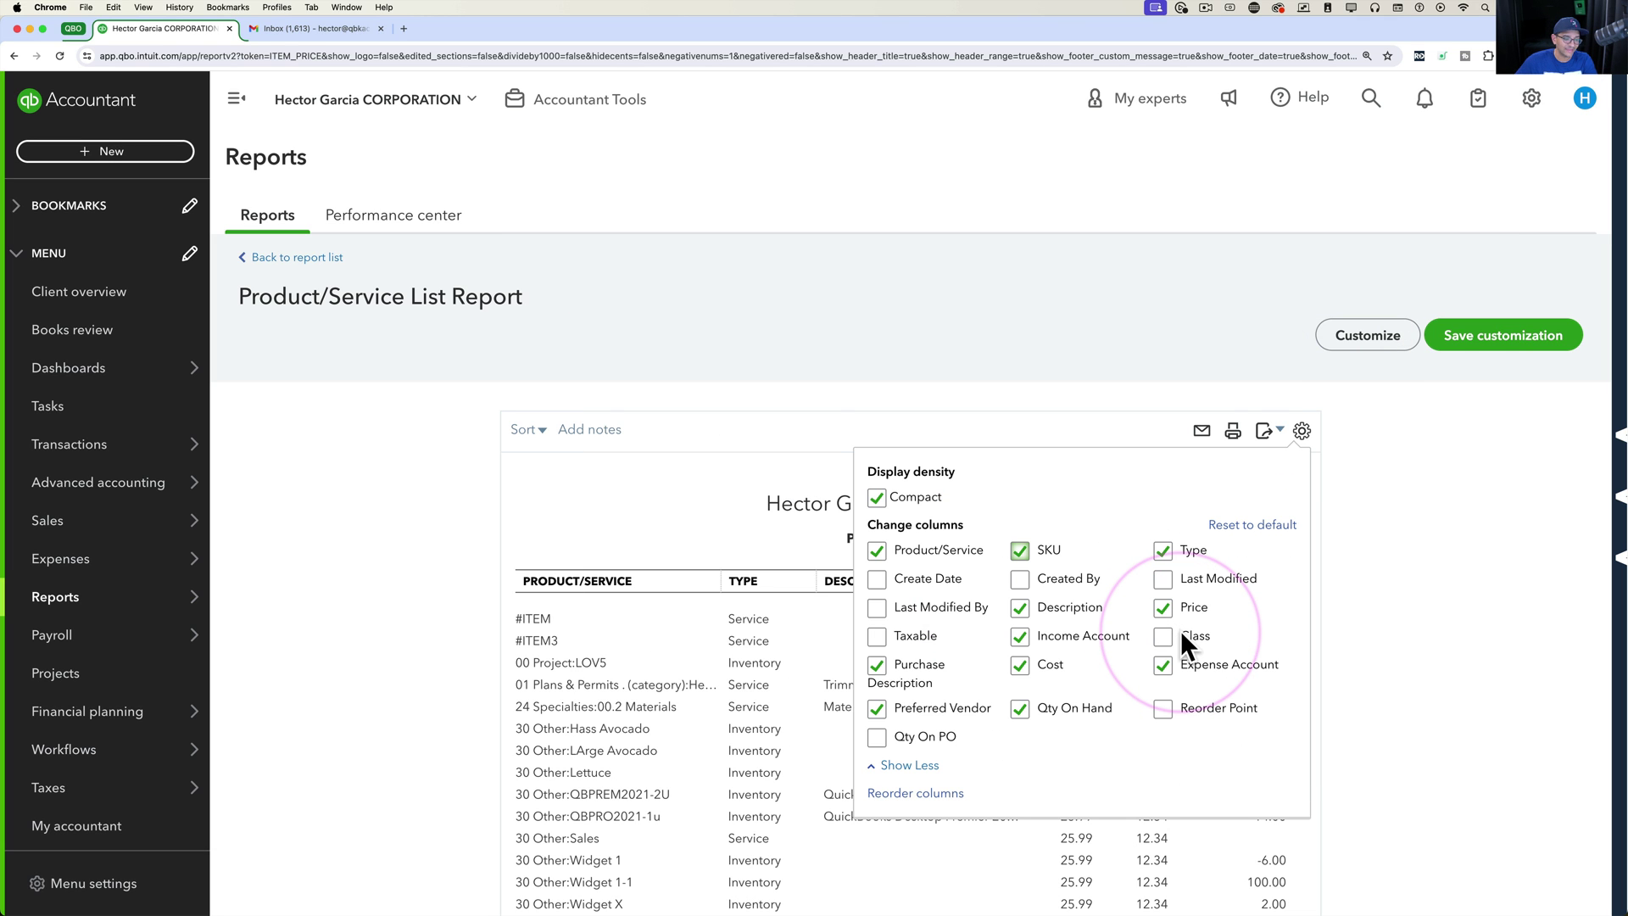
{"action": "left_click", "coordinate": [1163, 709]}
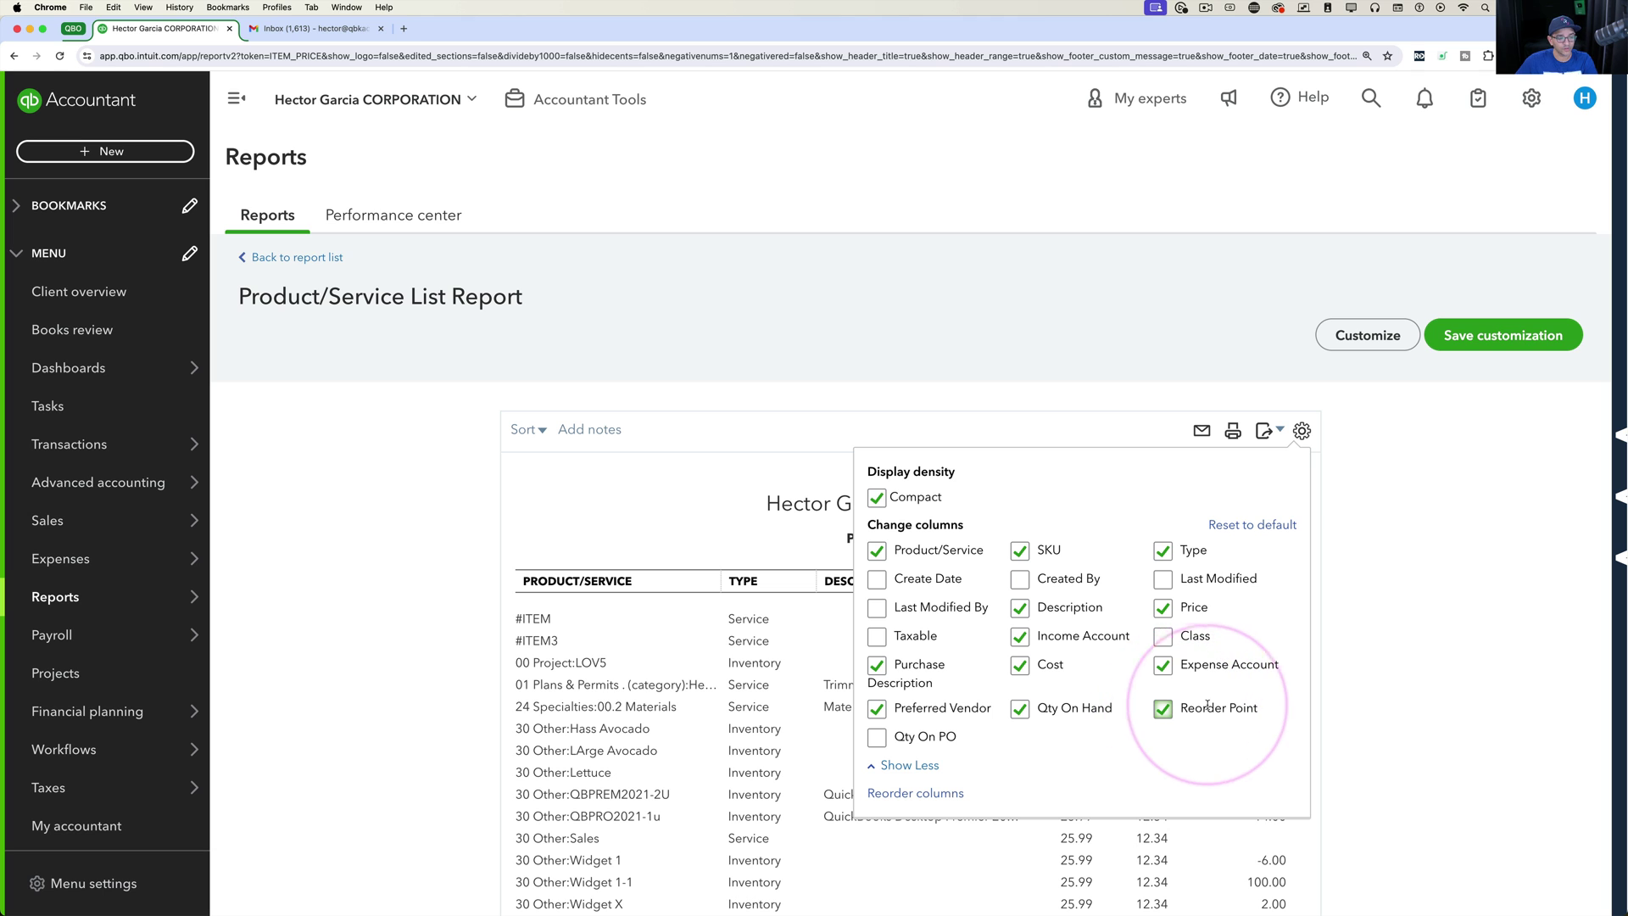
{"action": "left_click", "coordinate": [877, 636]}
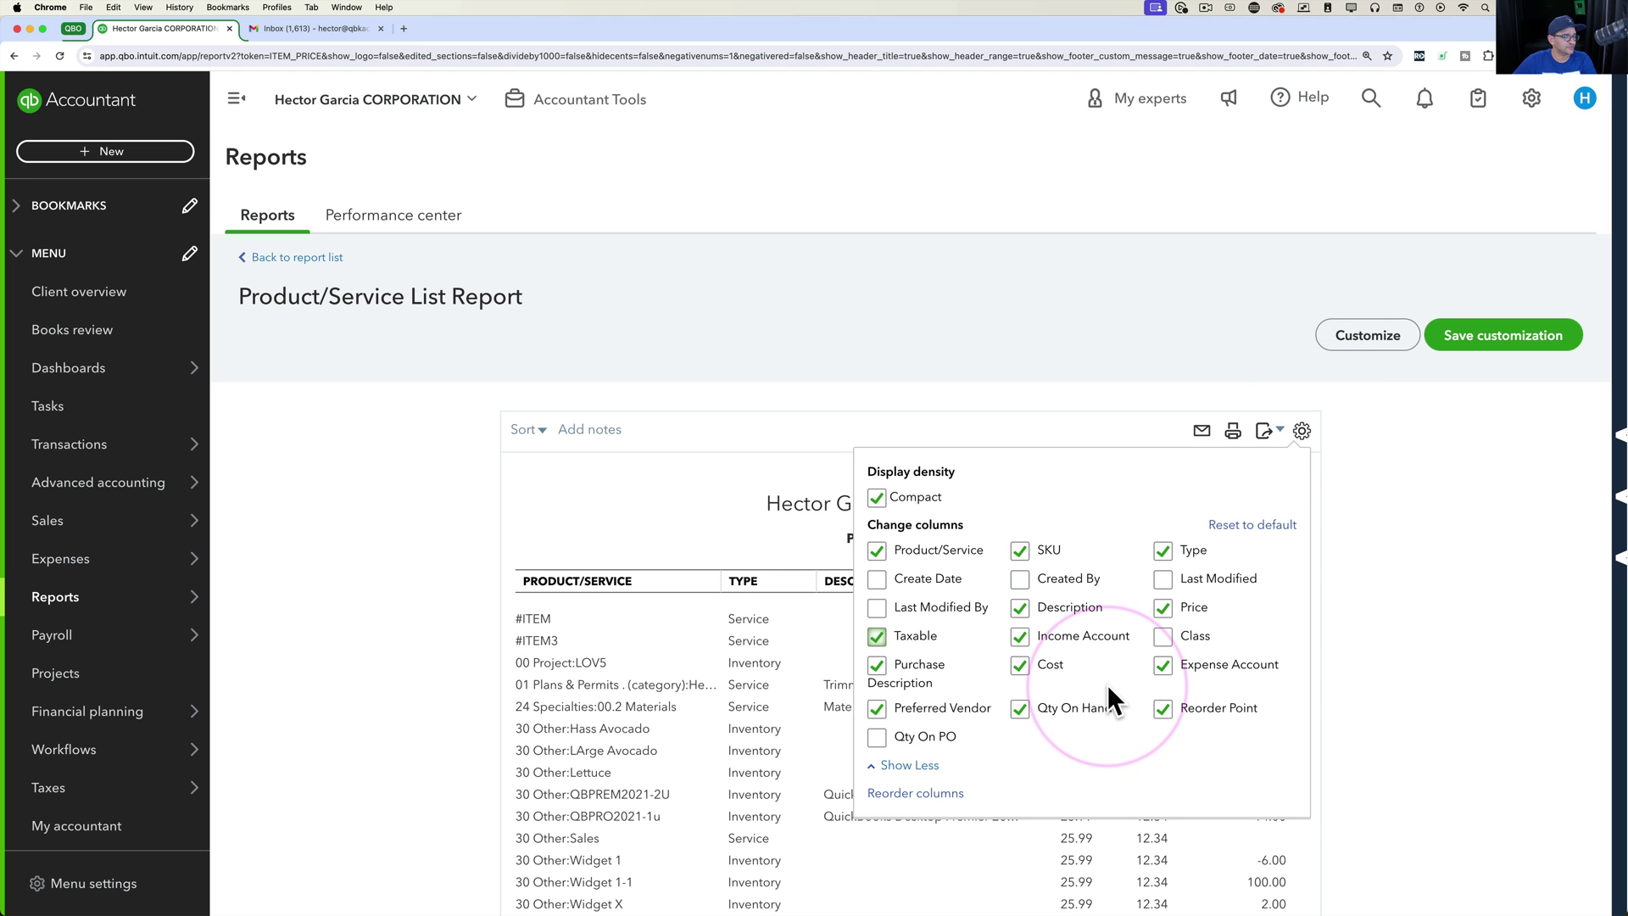
{"action": "left_click", "coordinate": [1448, 439]}
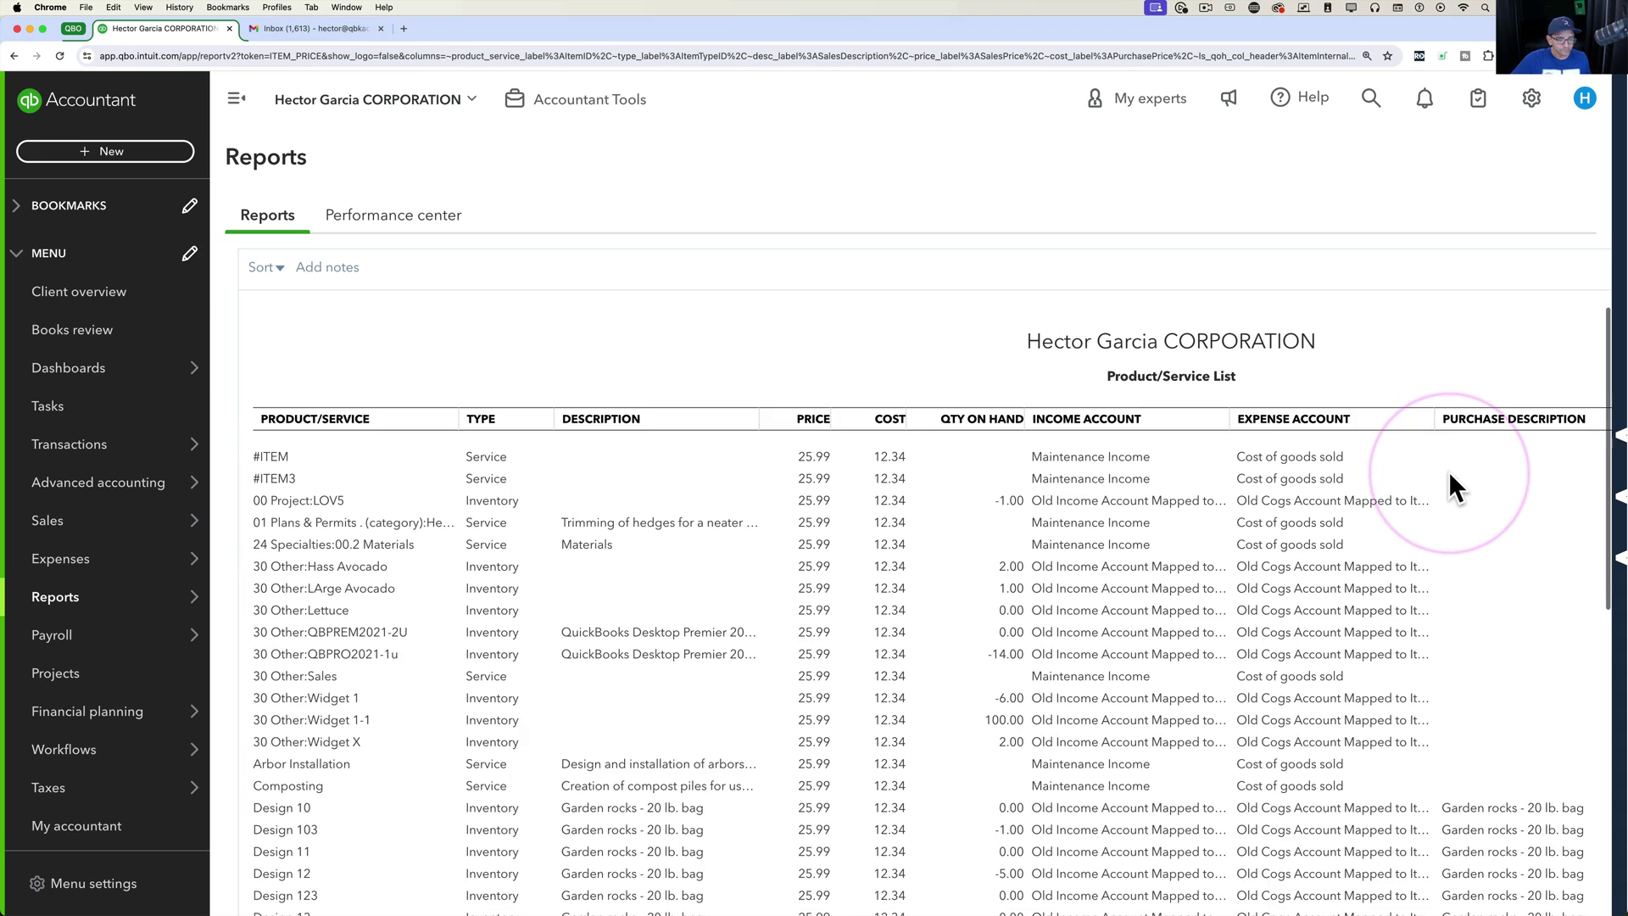
Step: Examine the Product/Service List report's columns from Product/Service across to Taxable
{"action": "scroll", "coordinate": [1126, 598], "scroll_direction": "down", "scroll_amount": 3}
{"action": "scroll", "coordinate": [1126, 598], "scroll_direction": "right", "scroll_amount": 3}
{"action": "scroll", "coordinate": [1126, 598], "scroll_direction": "right", "scroll_amount": 5}
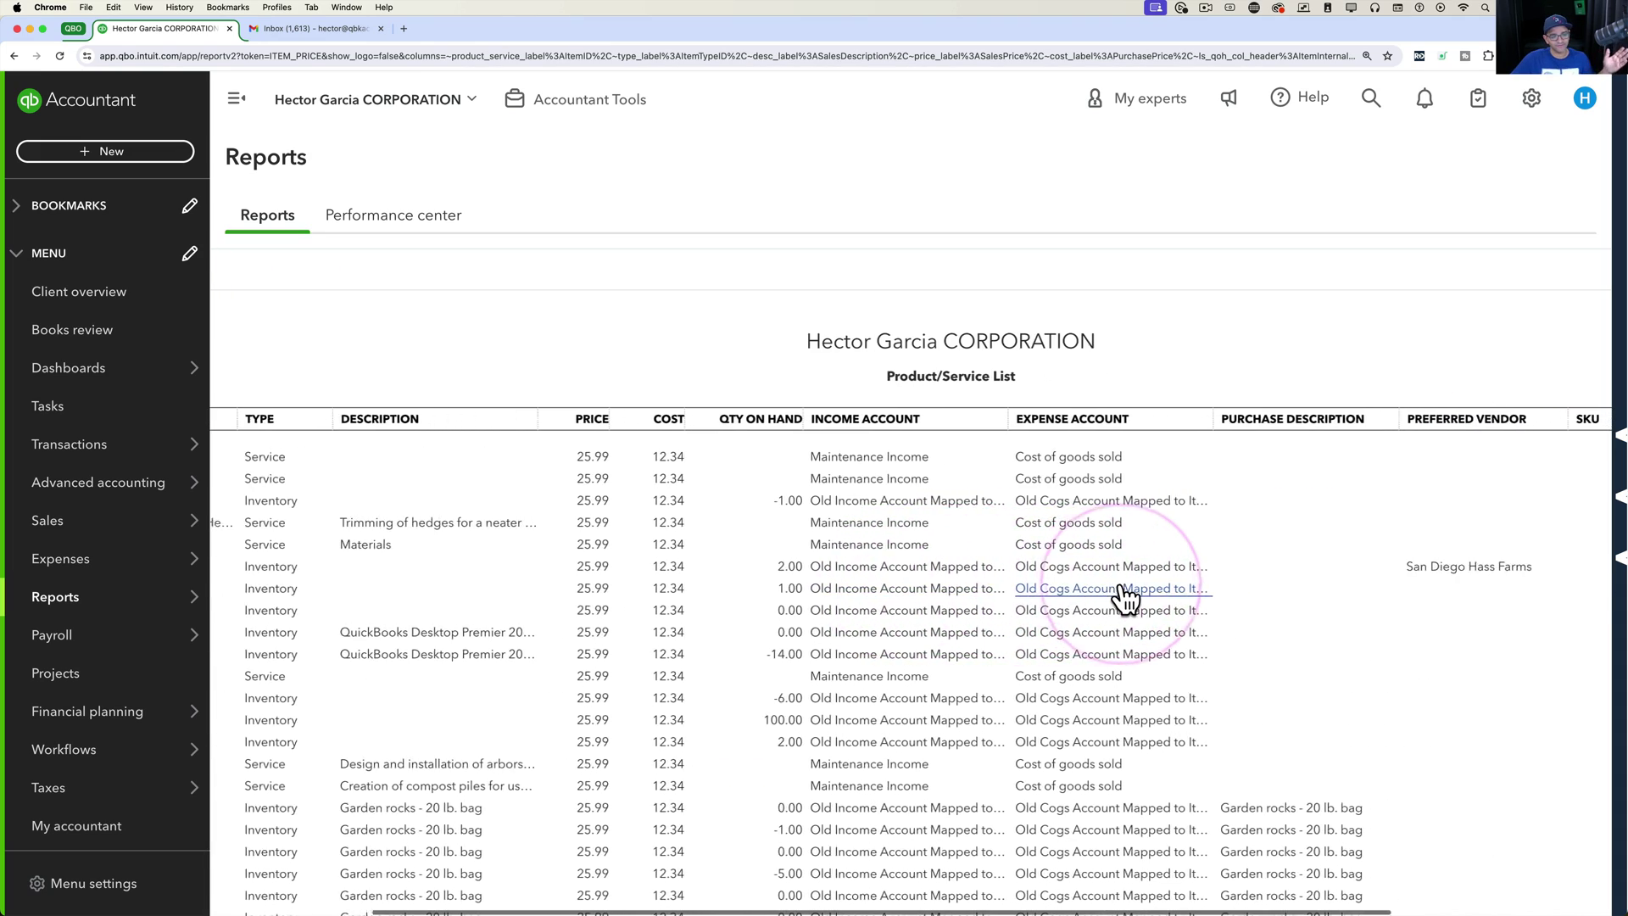
{"action": "scroll", "coordinate": [1121, 582], "scroll_direction": "left", "scroll_amount": 8}
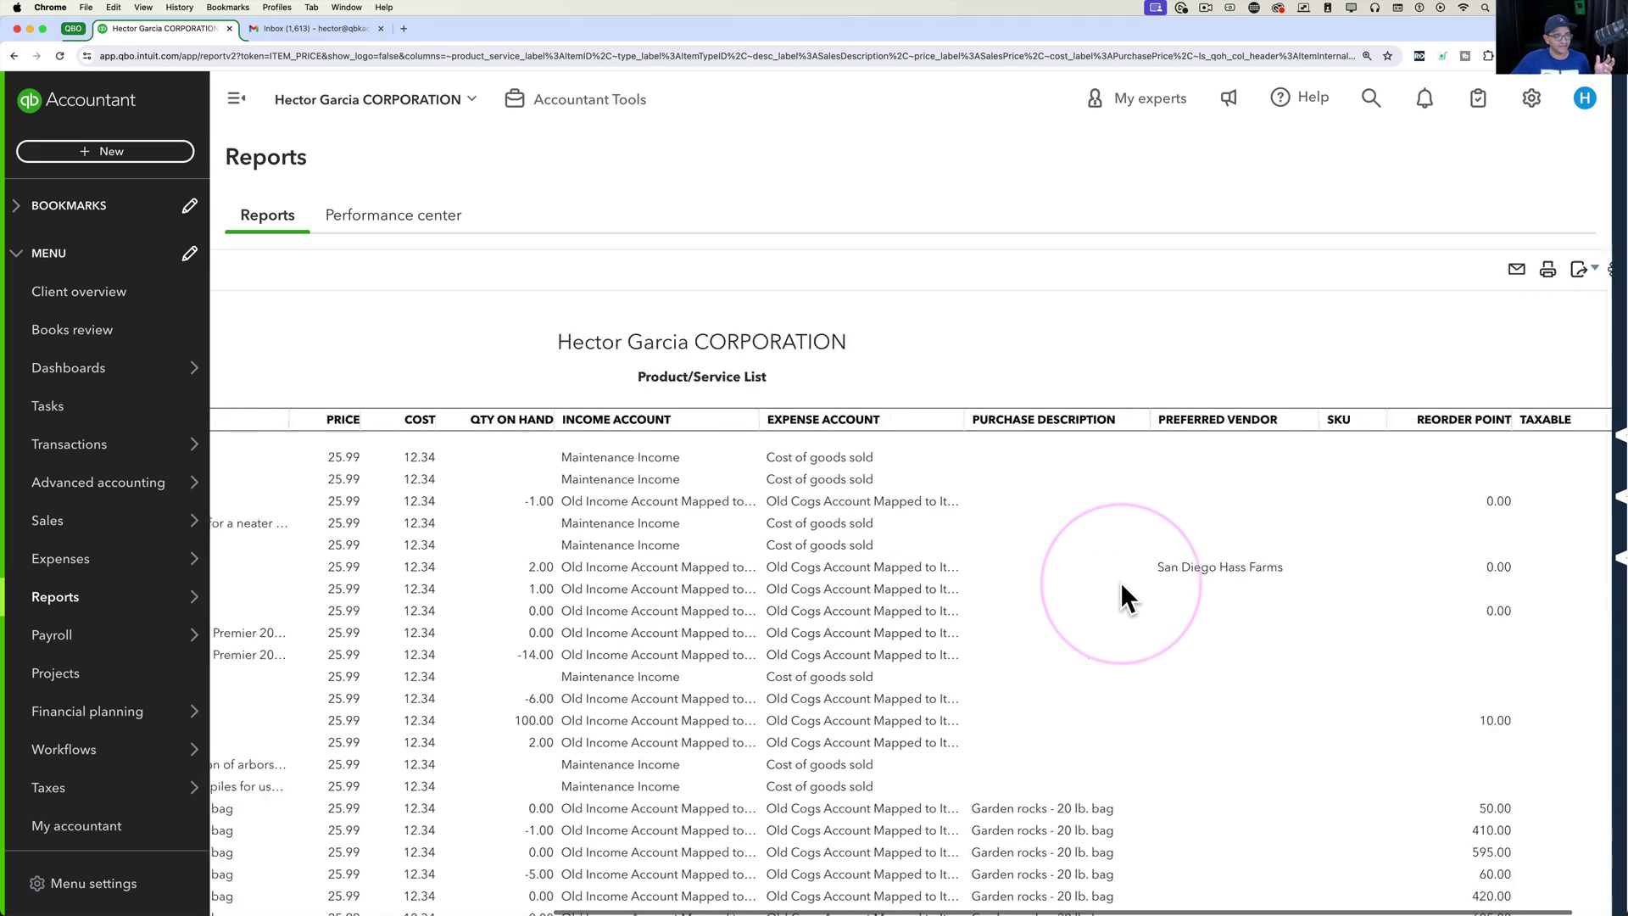
{"action": "scroll", "coordinate": [1126, 598], "scroll_direction": "up", "scroll_amount": 3}
{"action": "scroll", "coordinate": [1121, 581], "scroll_direction": "right", "scroll_amount": 6}
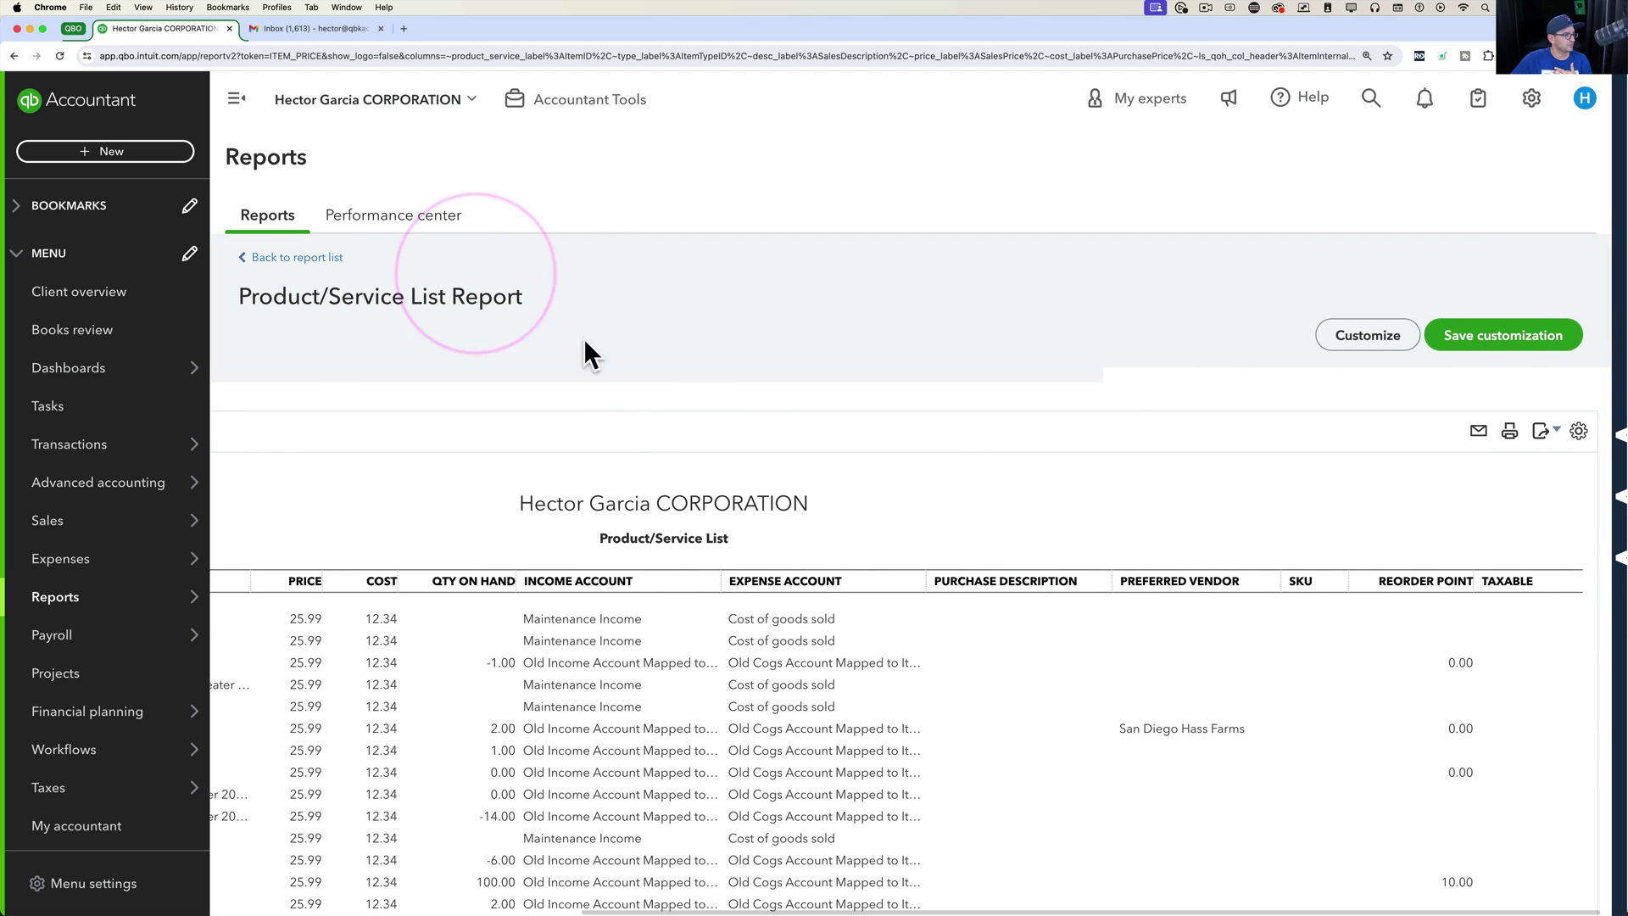
Step: Export the Product/Service List report to Excel and open the downloaded workbook
{"action": "left_click", "coordinate": [237, 99]}
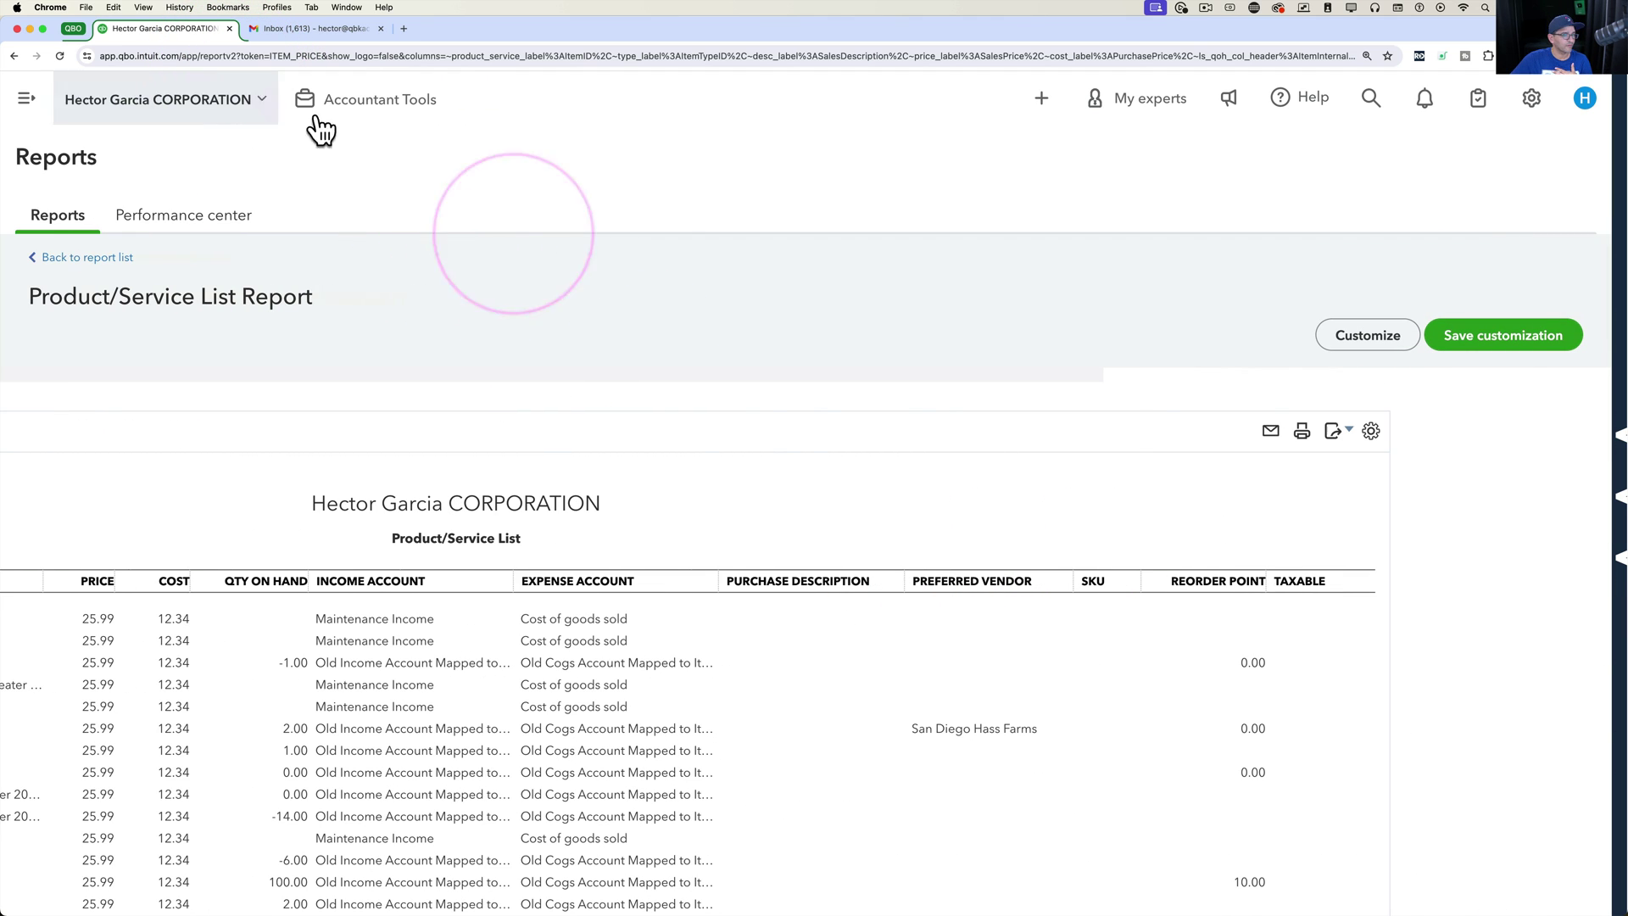
{"action": "left_click", "coordinate": [1339, 432]}
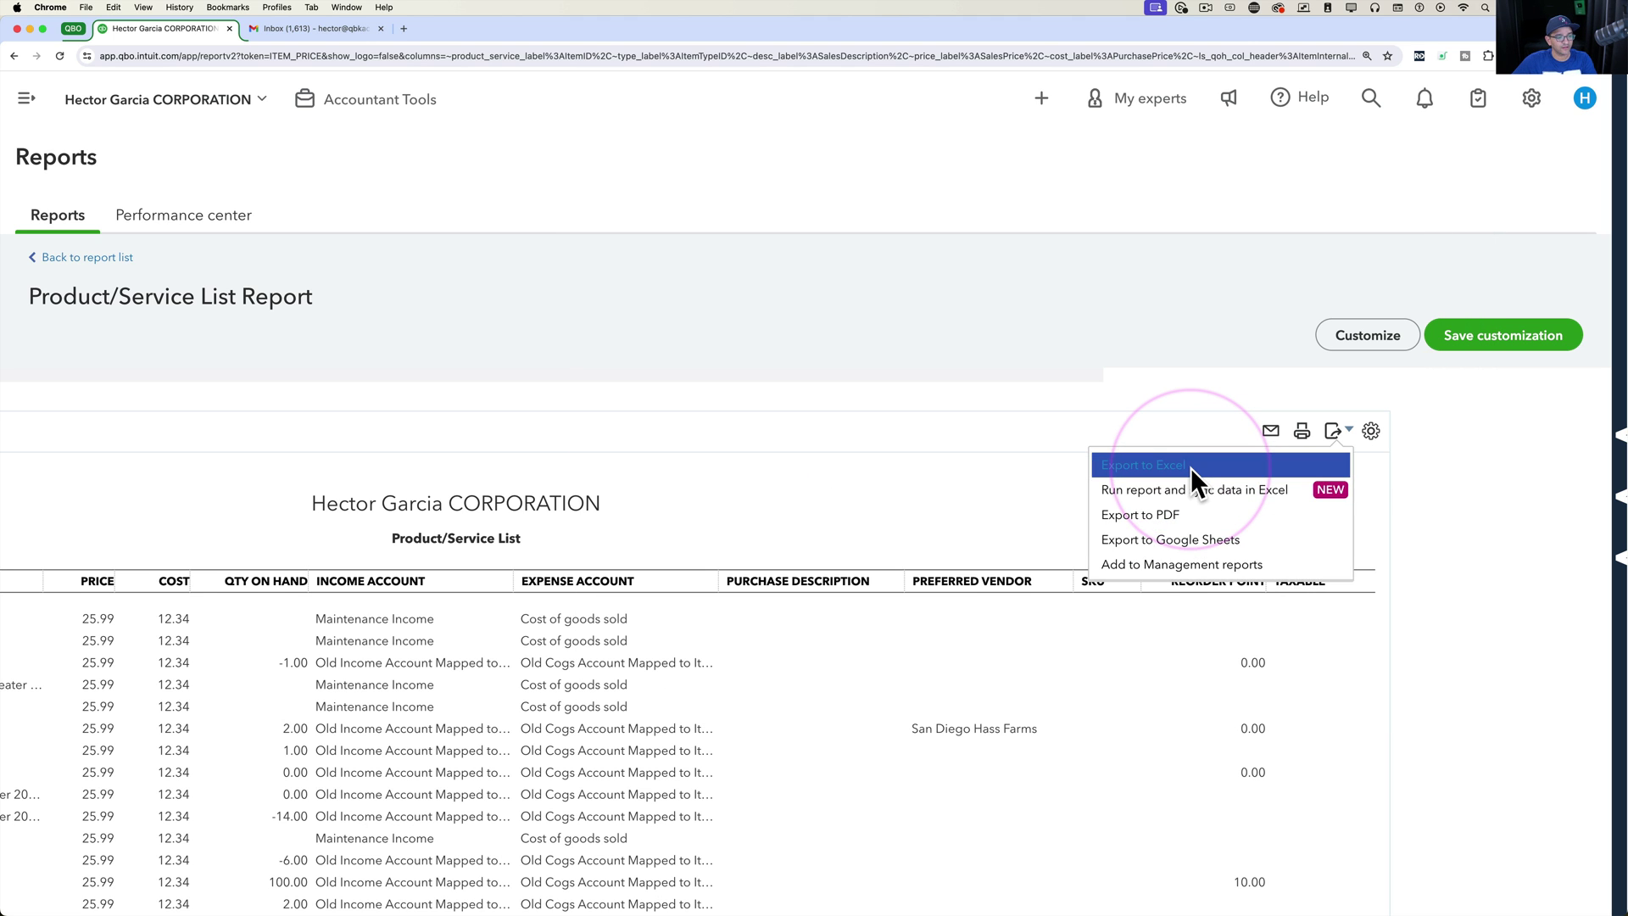
{"action": "left_click", "coordinate": [1191, 470]}
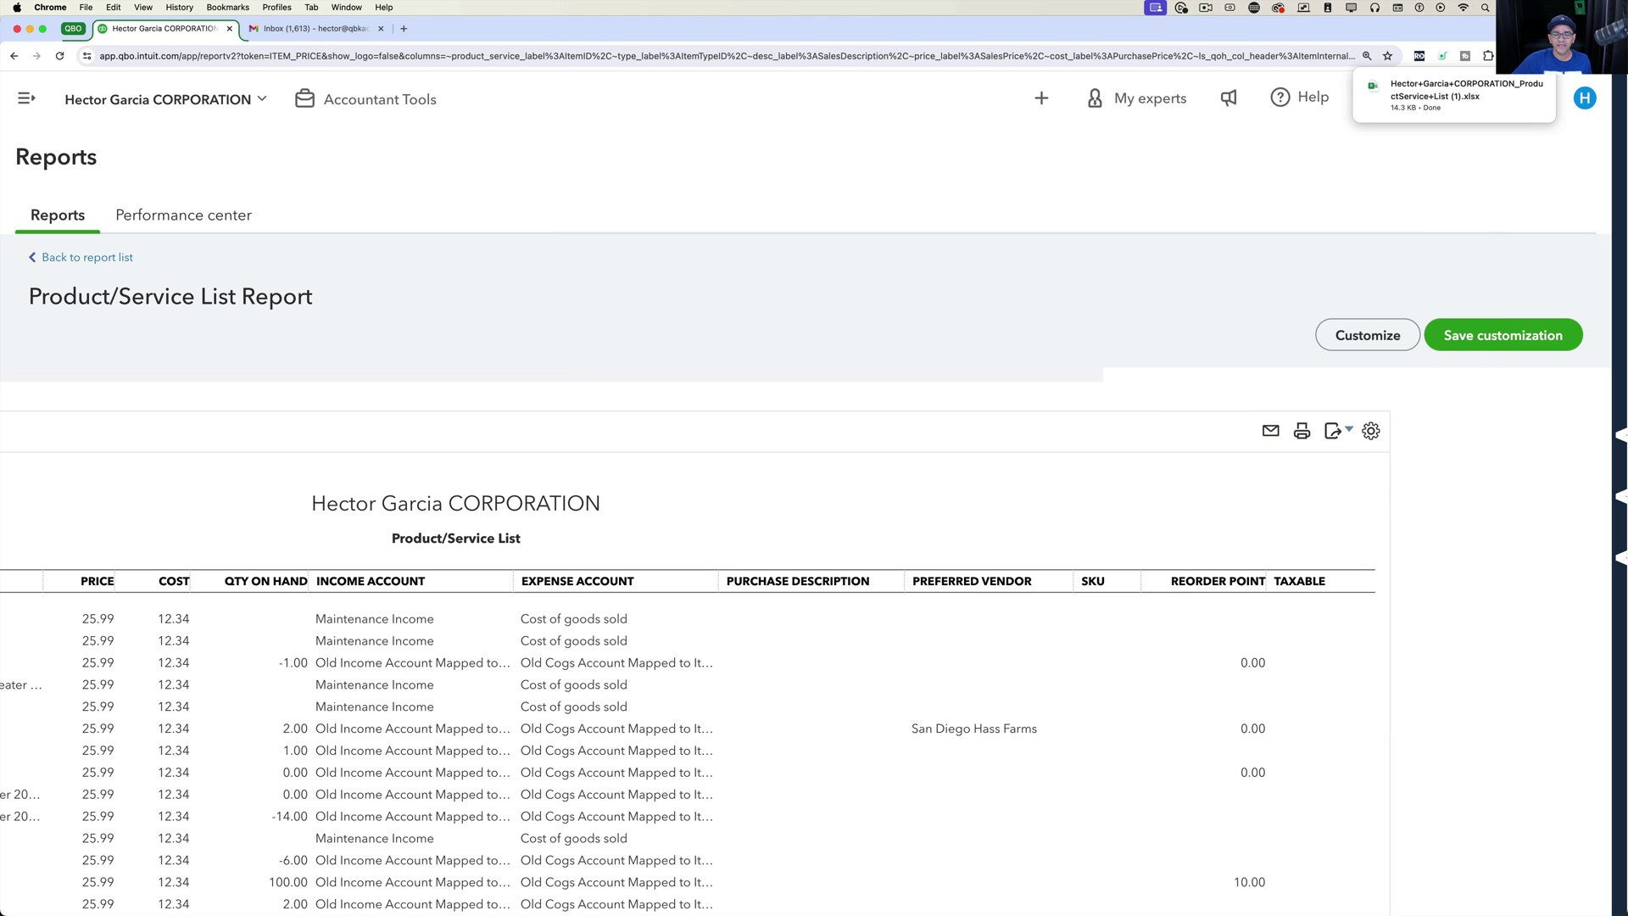
{"action": "left_click", "coordinate": [1451, 96]}
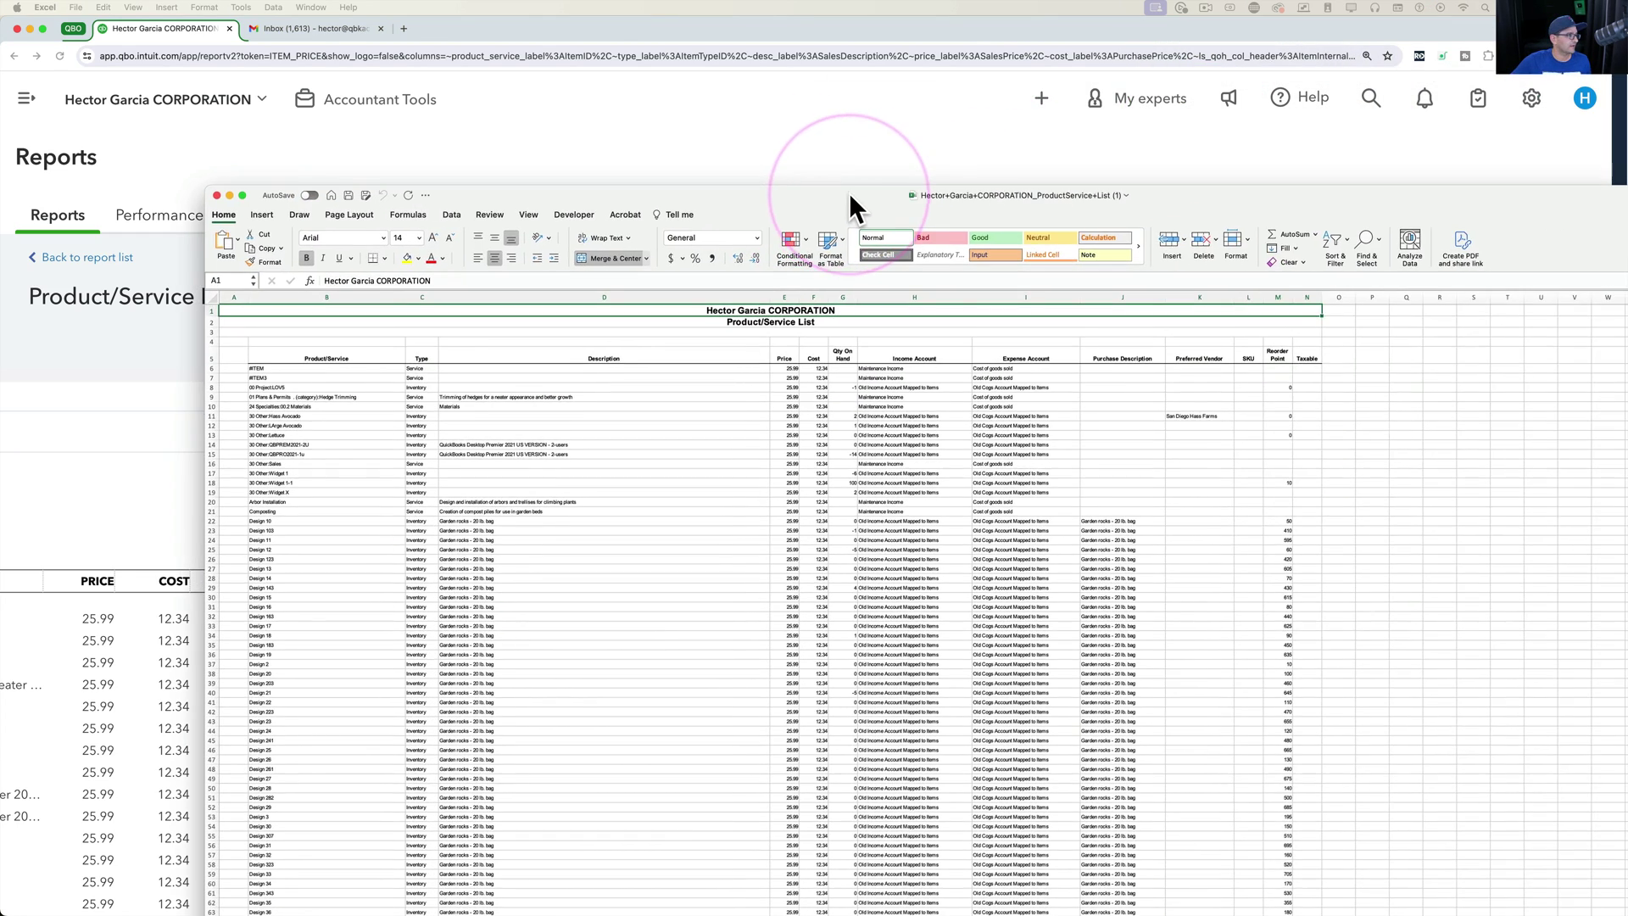
Step: Maximize the exported workbook's window and set the sheet zoom to 200%
{"action": "double_click", "coordinate": [848, 191]}
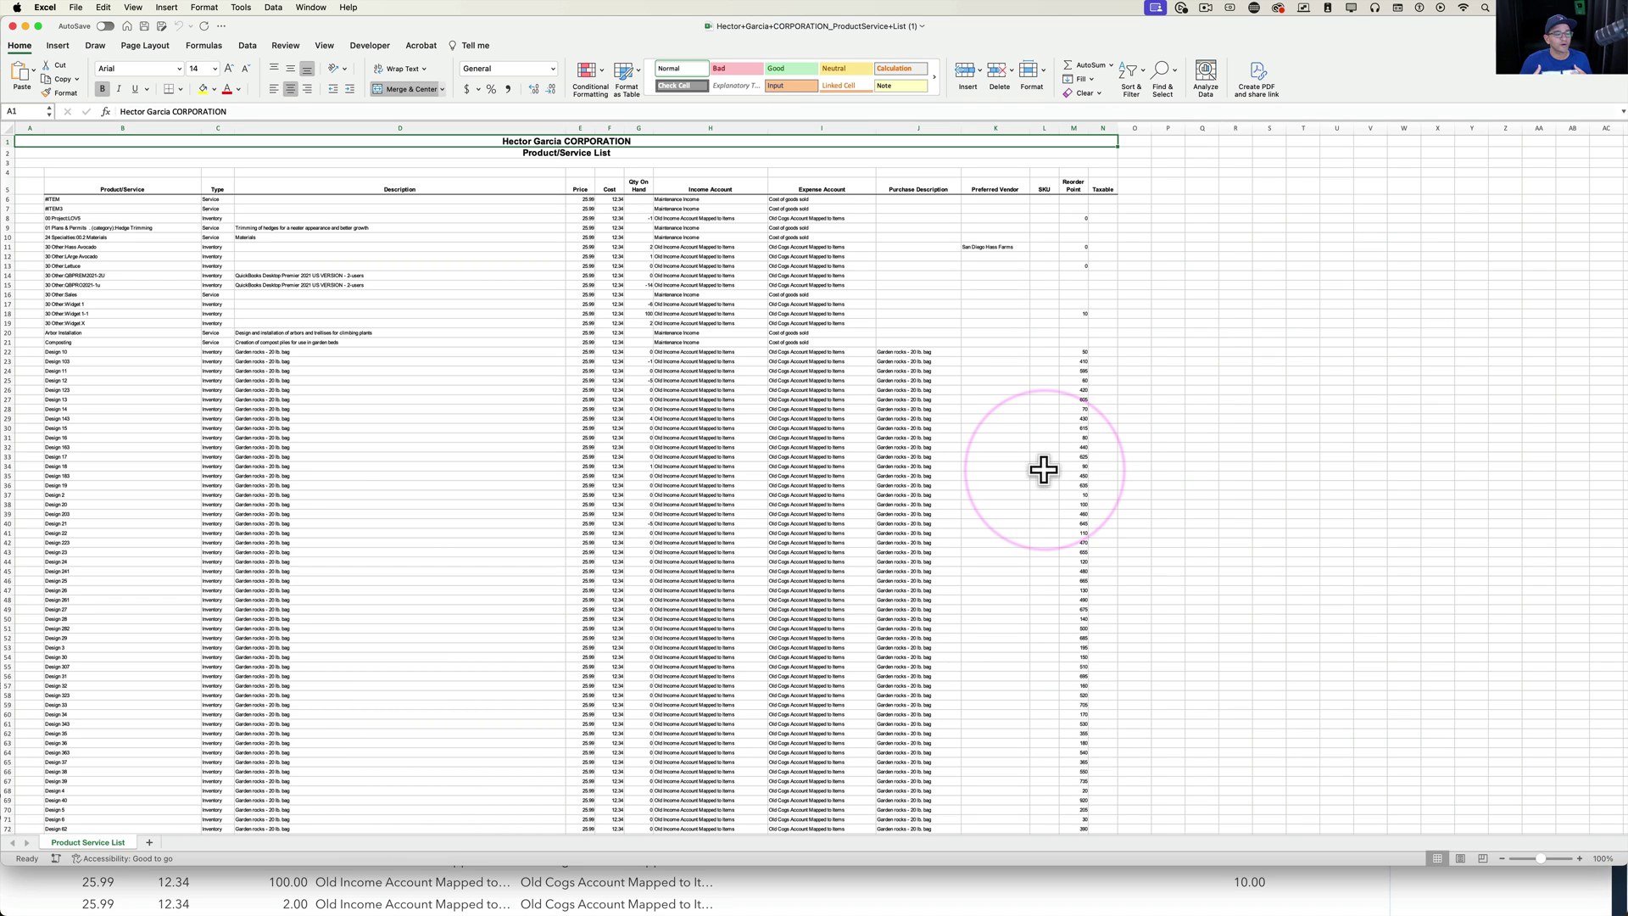
{"action": "left_click", "coordinate": [324, 47]}
{"action": "left_click", "coordinate": [506, 69]}
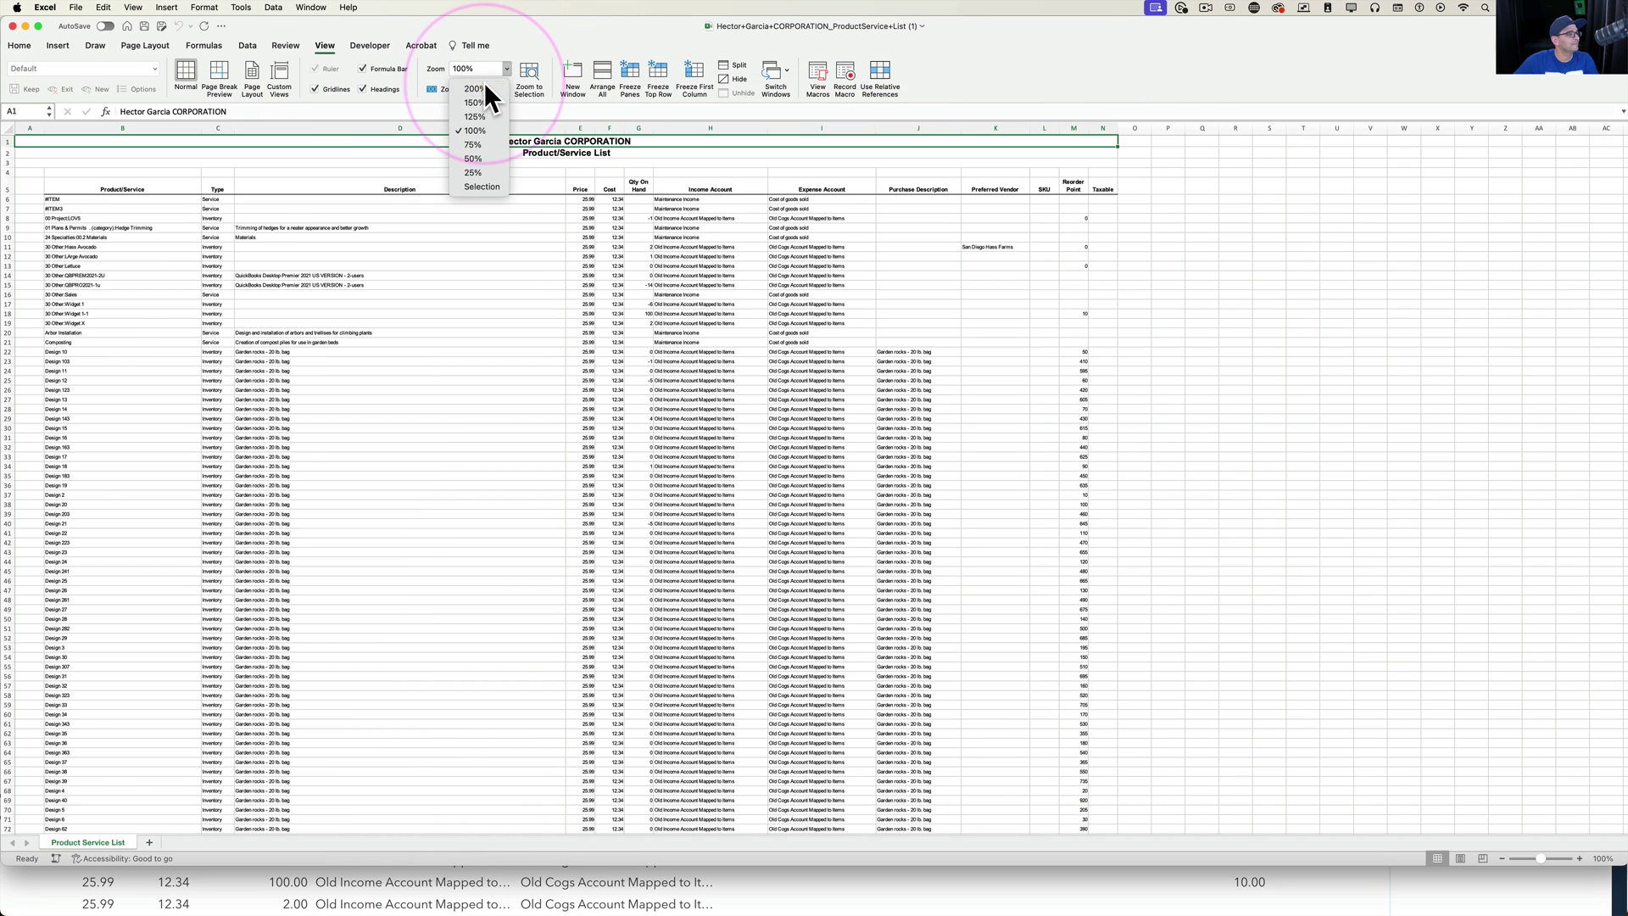
{"action": "left_click", "coordinate": [643, 293]}
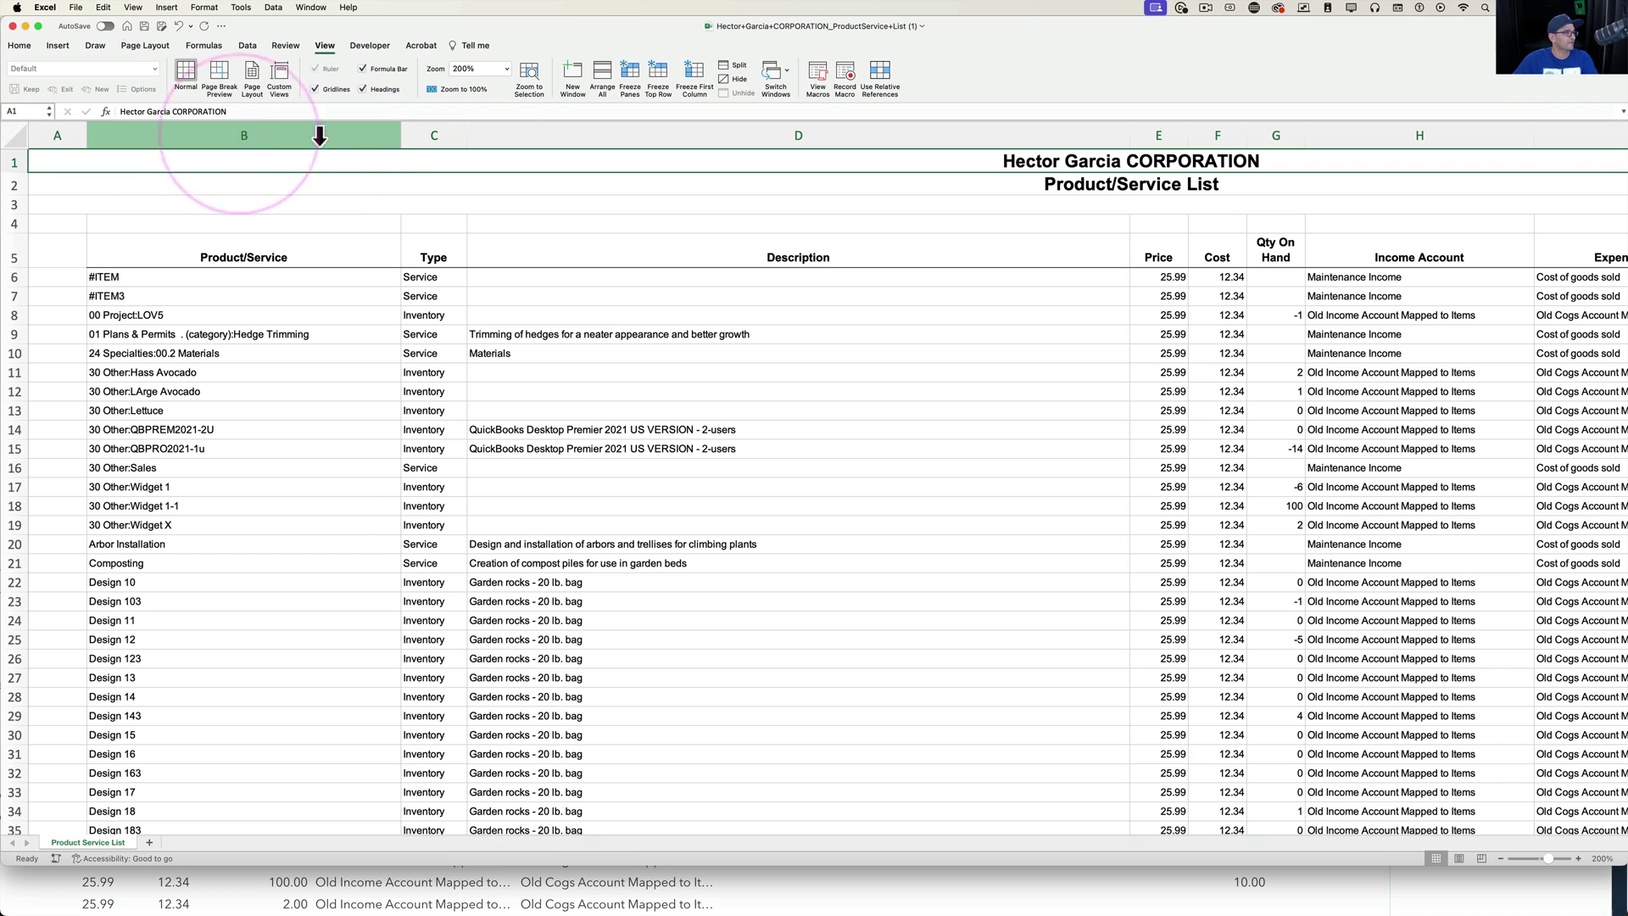
Step: Delete the empty column A before the Product/Service column
{"action": "left_click", "coordinate": [57, 129]}
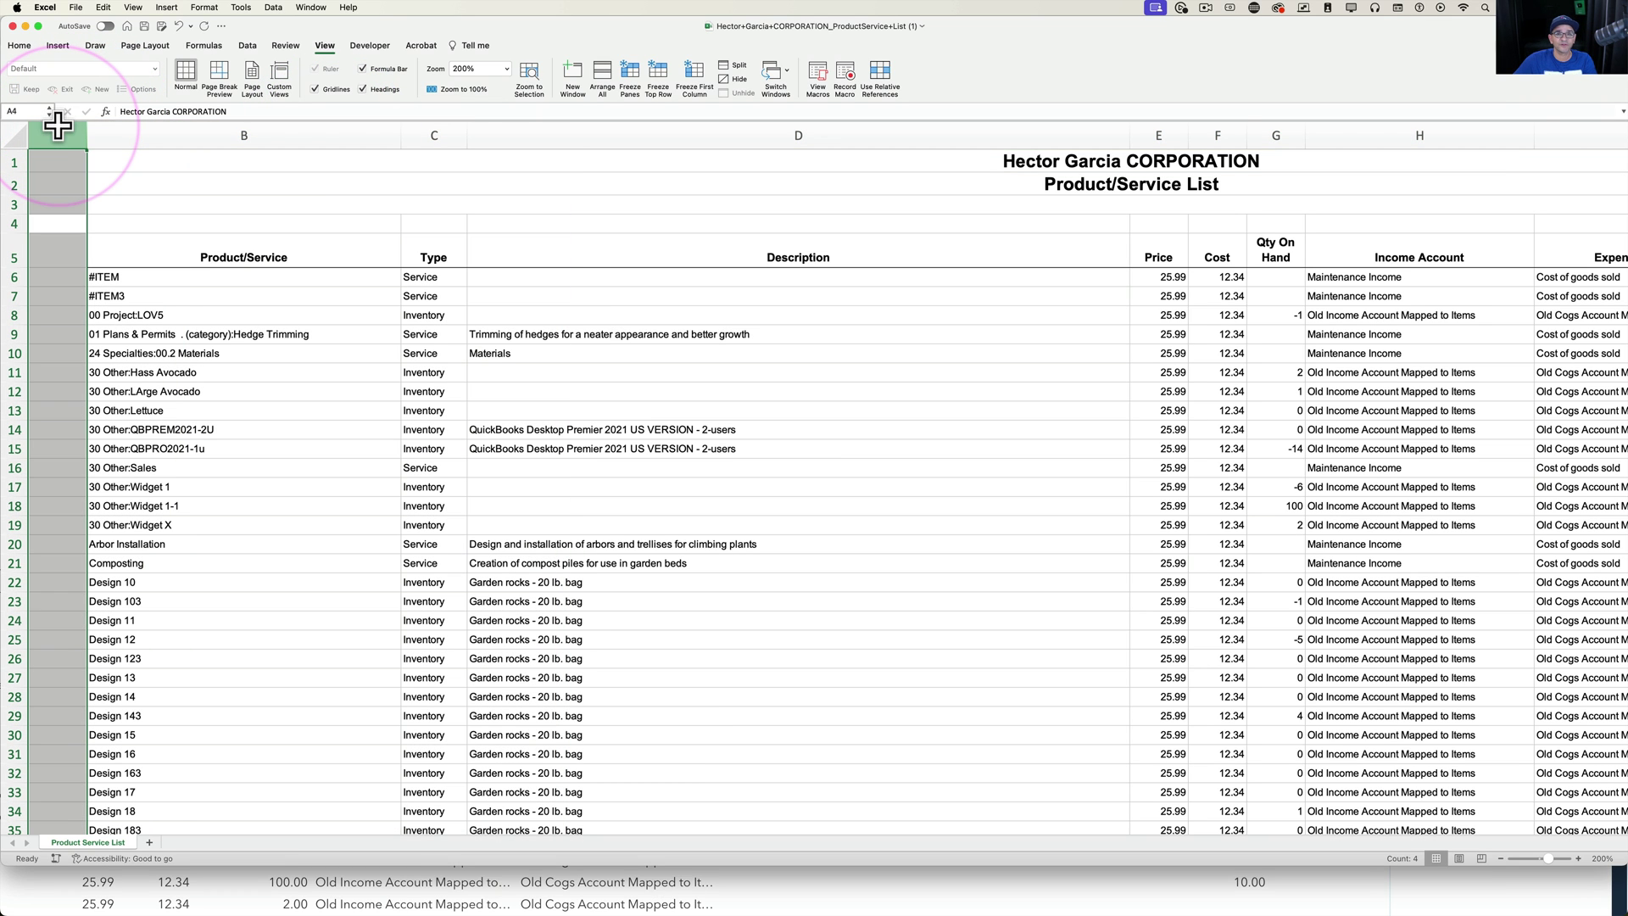
{"action": "right_click", "coordinate": [59, 129]}
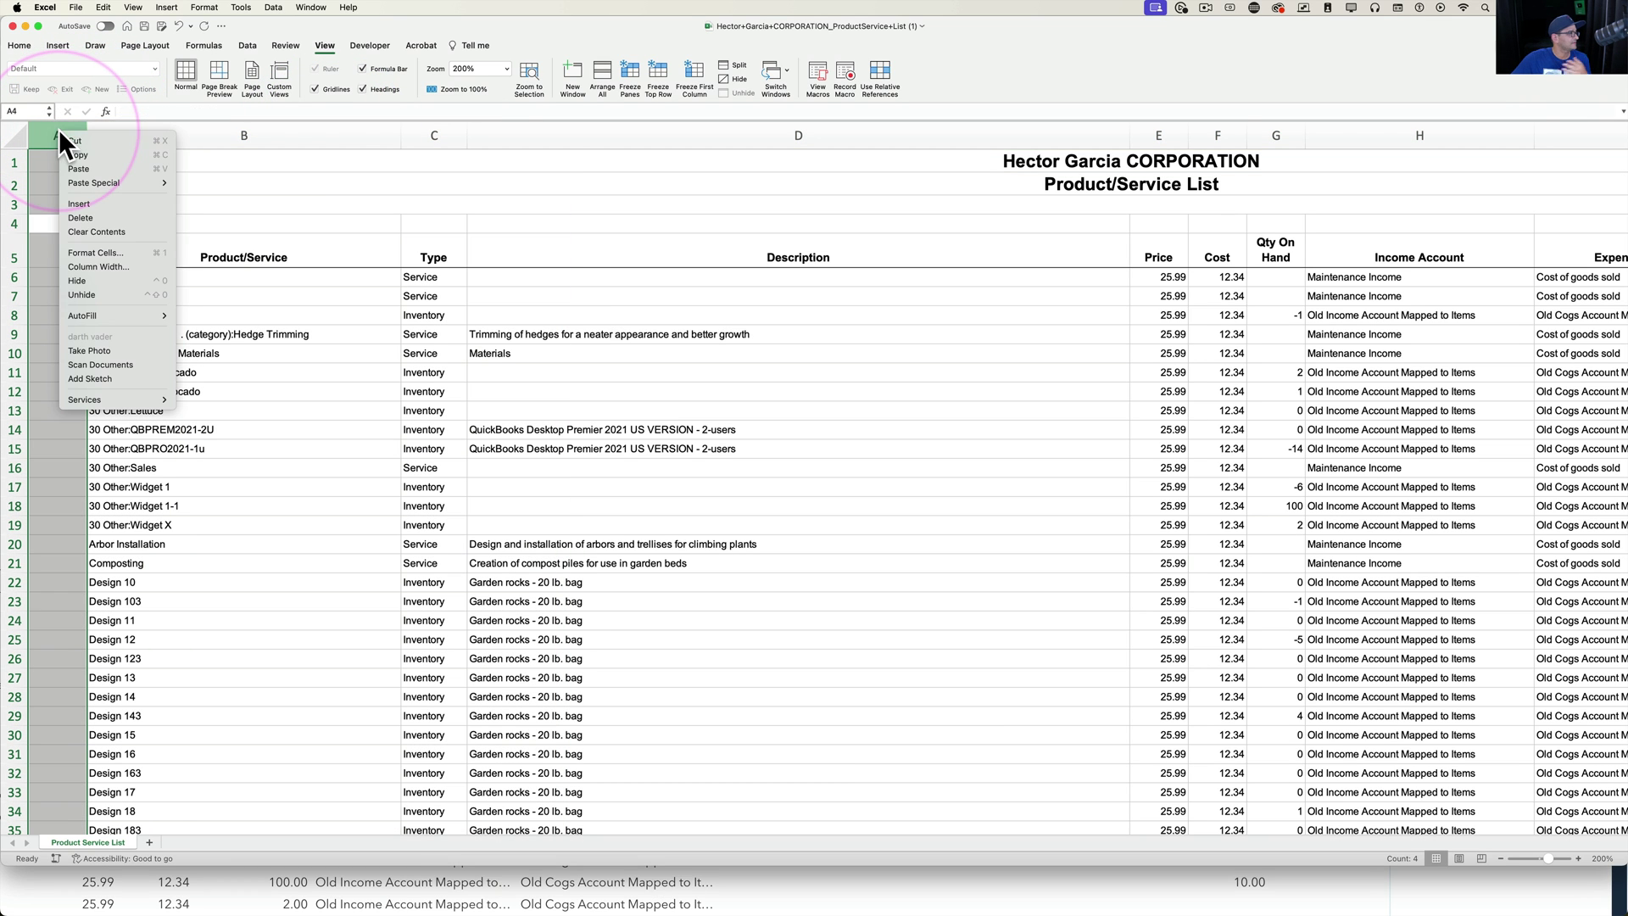
{"action": "left_click", "coordinate": [109, 219]}
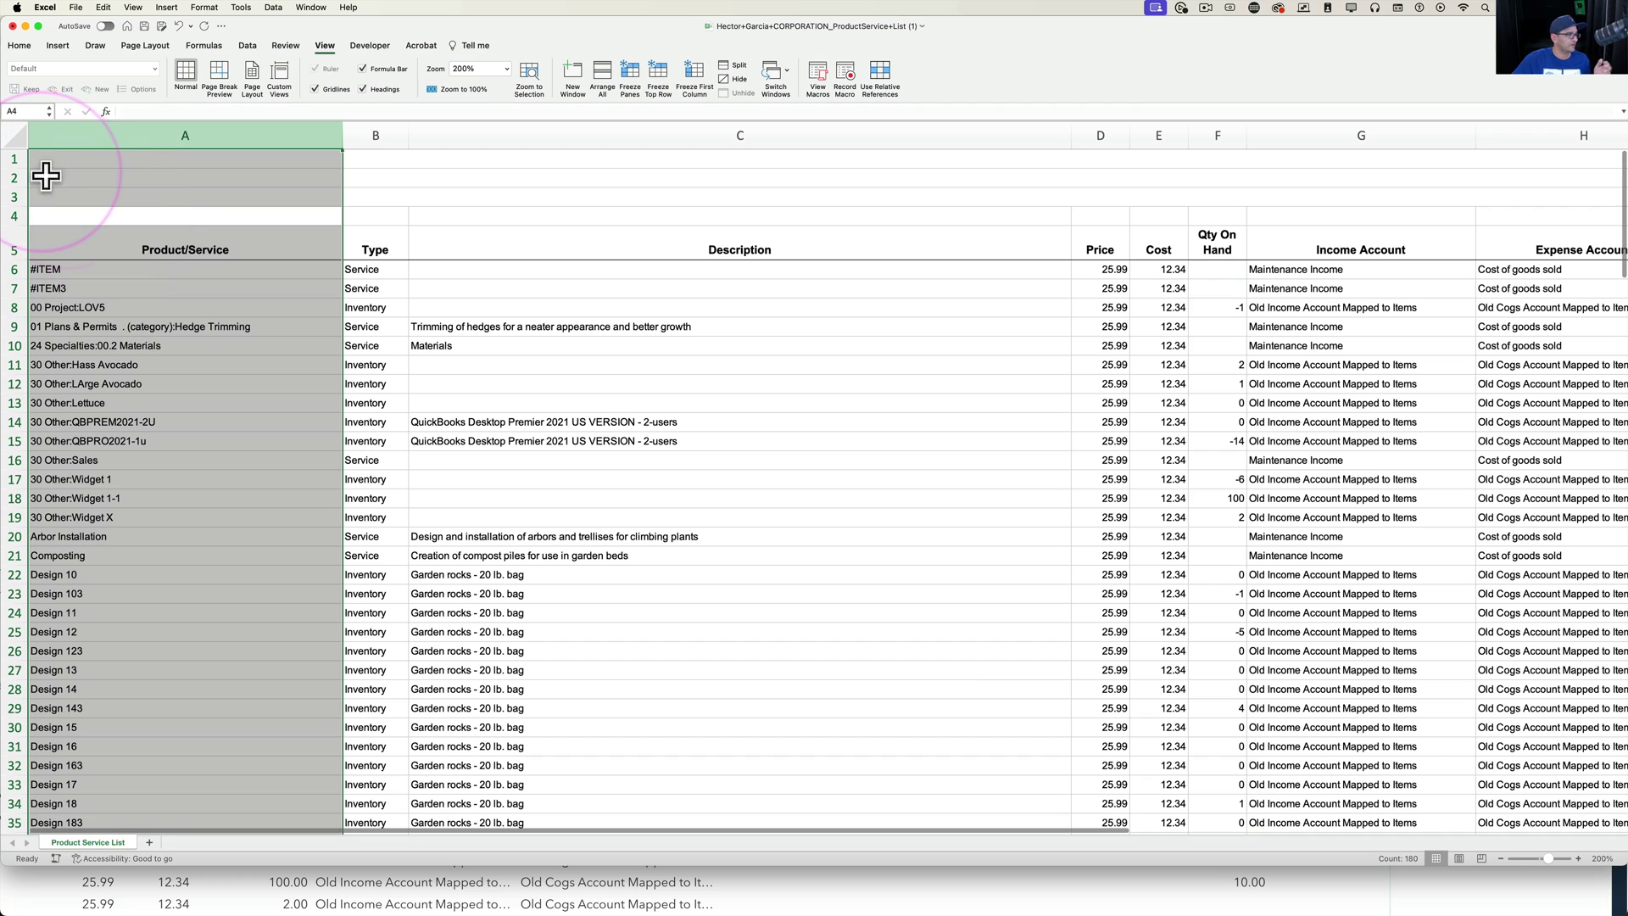
Step: Delete rows 1 to 4 above the column headers so the headers become the top row
{"action": "left_click", "coordinate": [17, 159]}
{"action": "left_click_drag", "start_coordinate": [19, 159], "coordinate": [10, 212]}
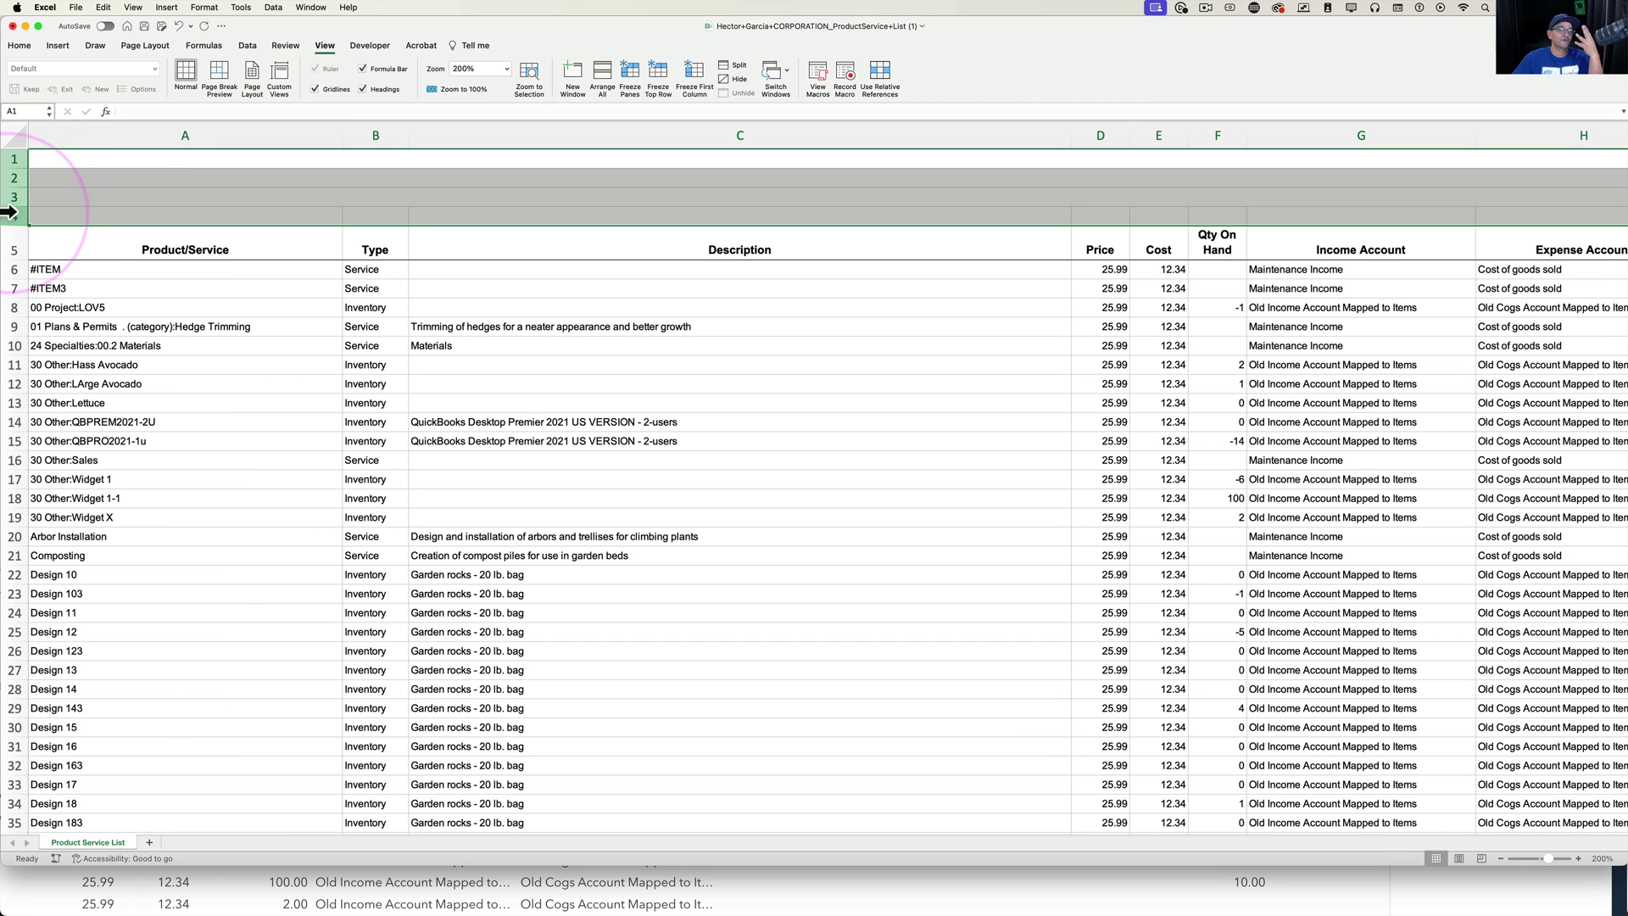
{"action": "right_click", "coordinate": [8, 194]}
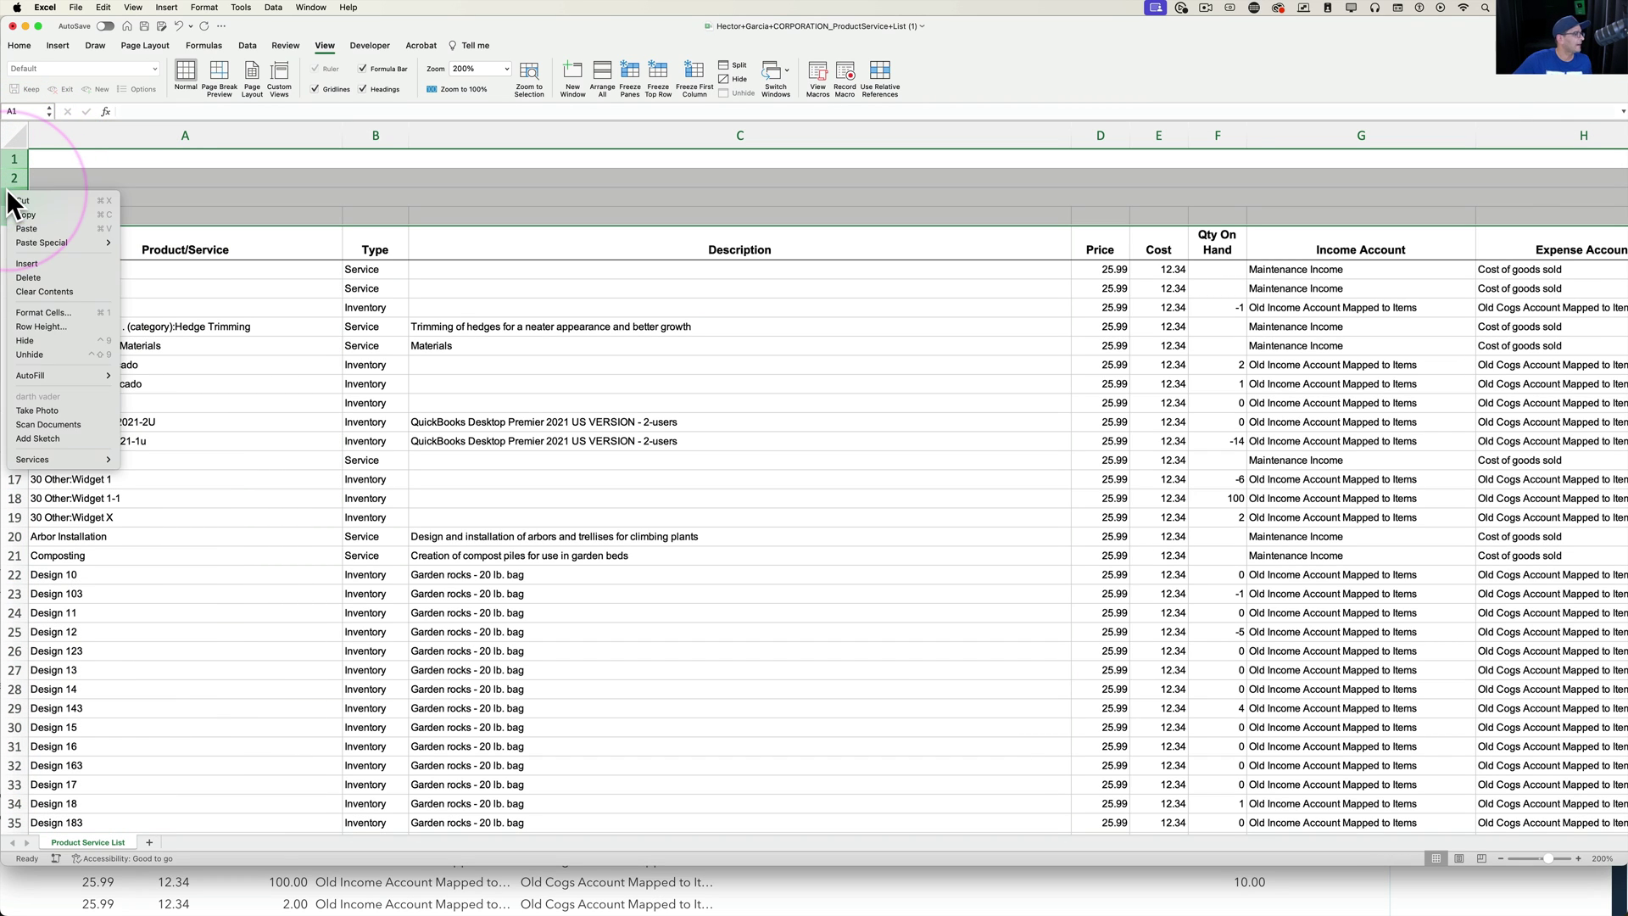
{"action": "left_click", "coordinate": [34, 277]}
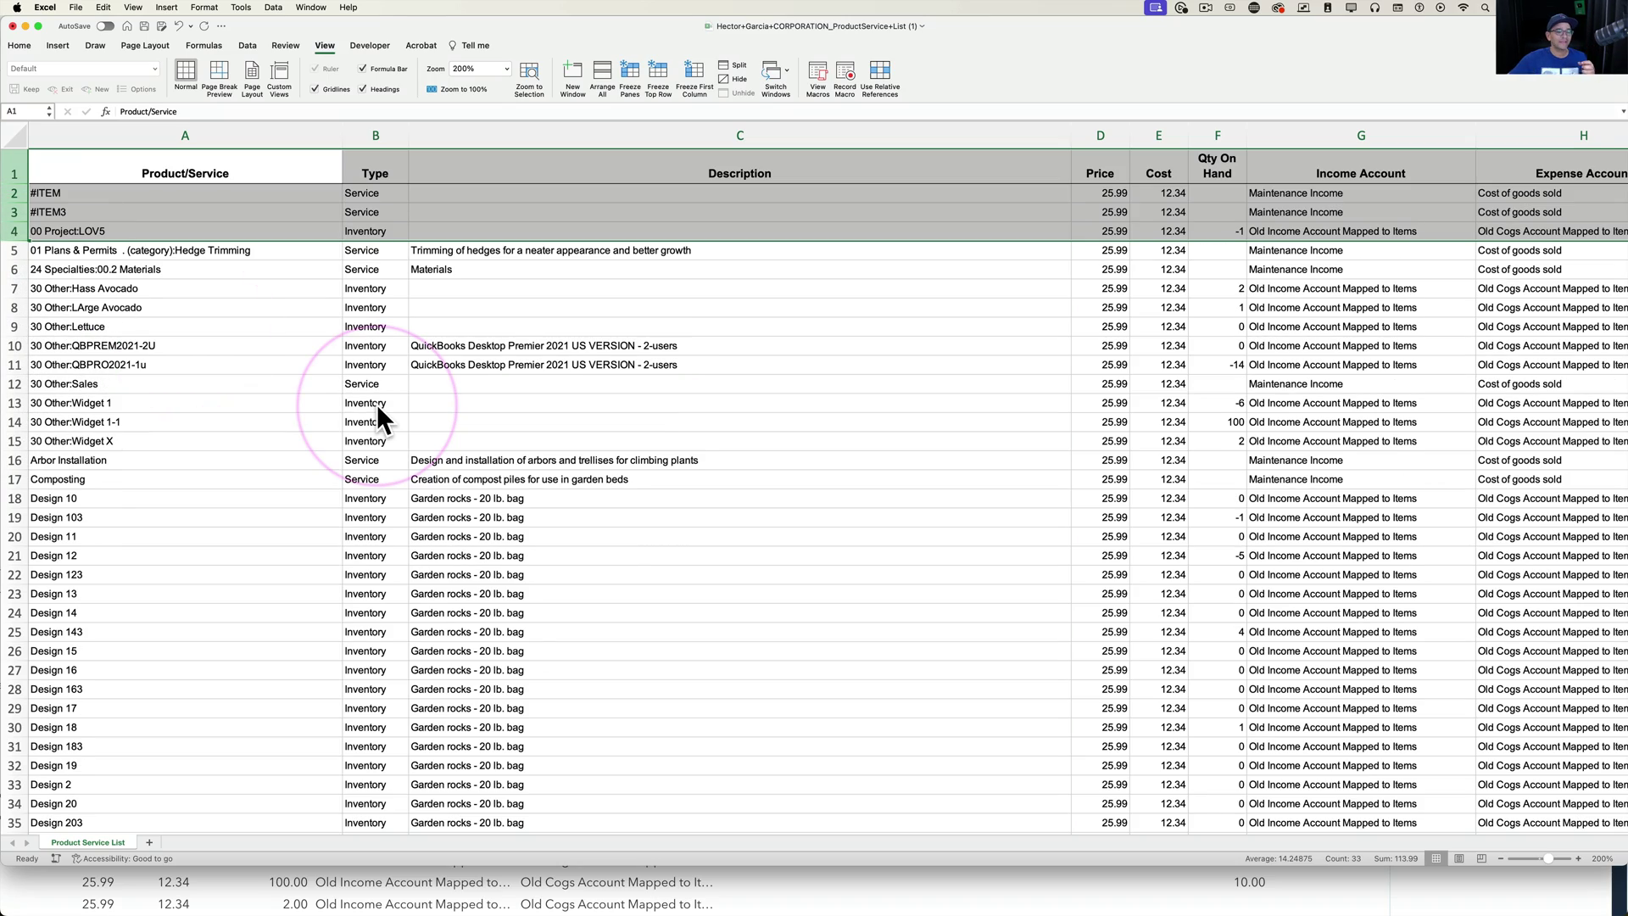
Step: Delete the leftover blank rows 181 to 185 below the last item in the list
{"action": "left_click", "coordinate": [599, 564]}
{"action": "scroll", "coordinate": [600, 564], "scroll_direction": "down", "scroll_amount": 20}
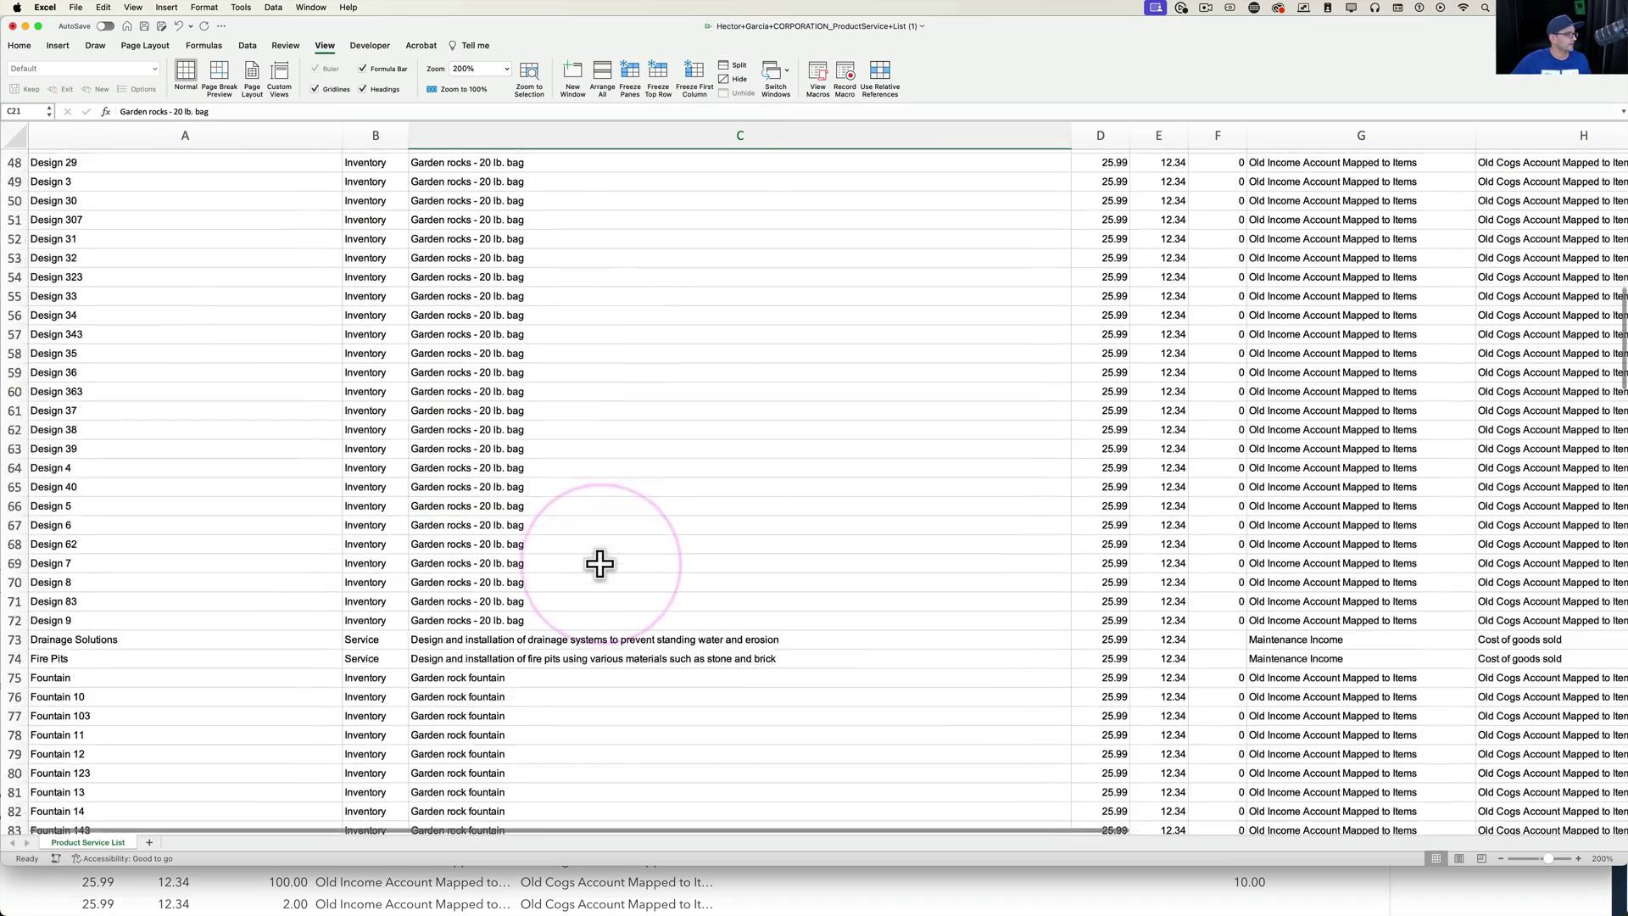
{"action": "scroll", "coordinate": [600, 564], "scroll_direction": "up", "scroll_amount": 7}
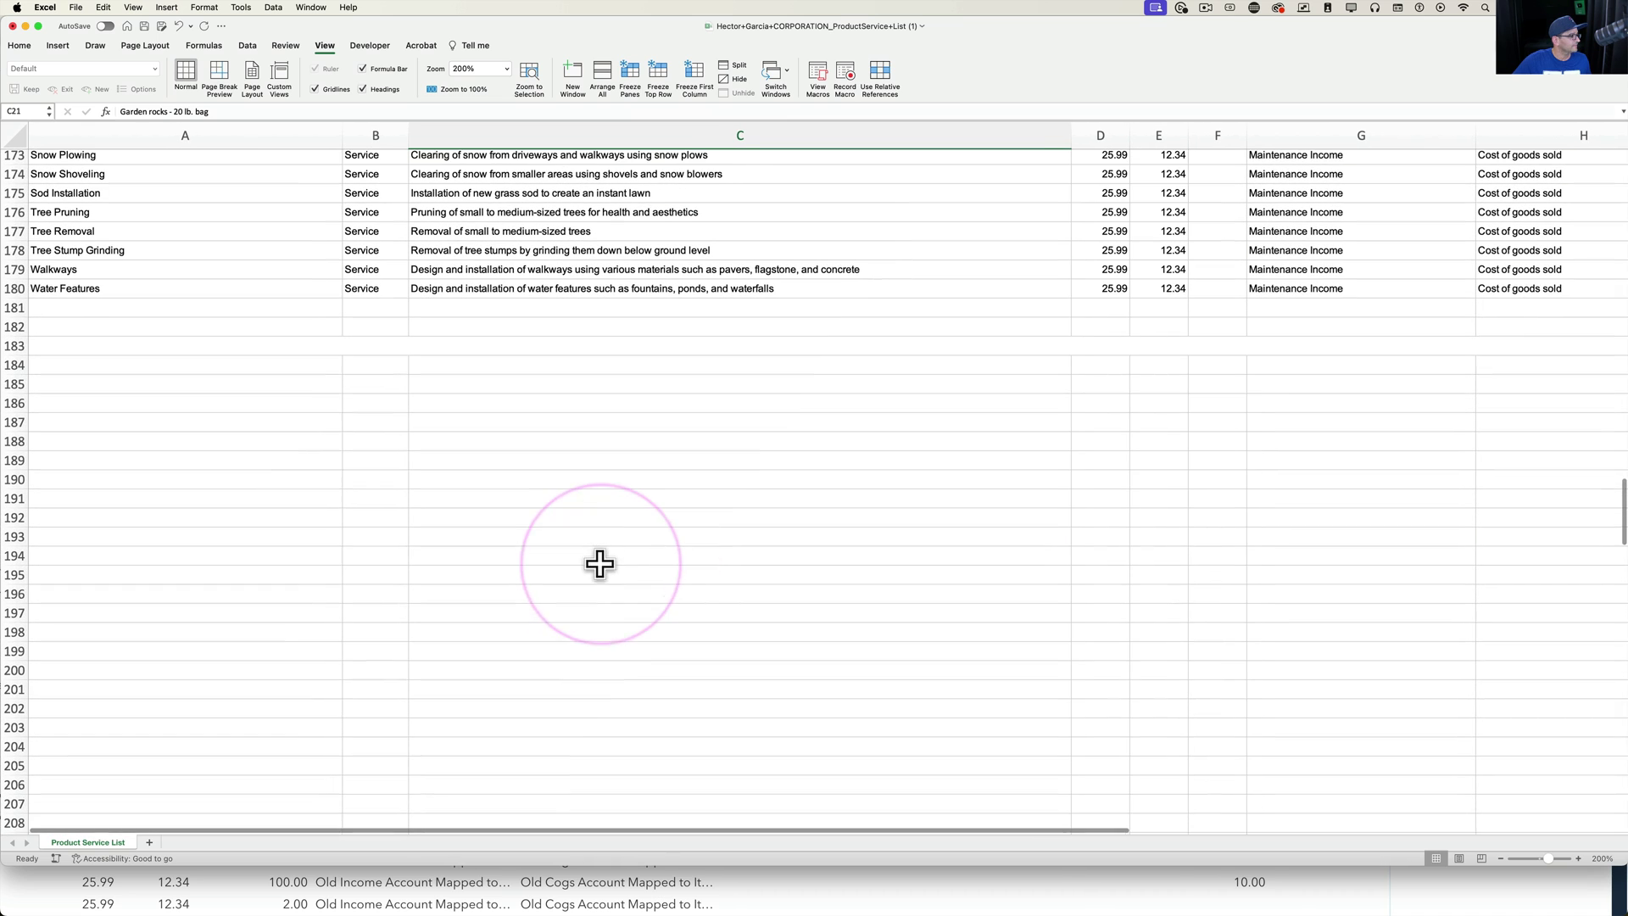
{"action": "left_click", "coordinate": [19, 310]}
{"action": "left_click_drag", "start_coordinate": [21, 310], "coordinate": [14, 364]}
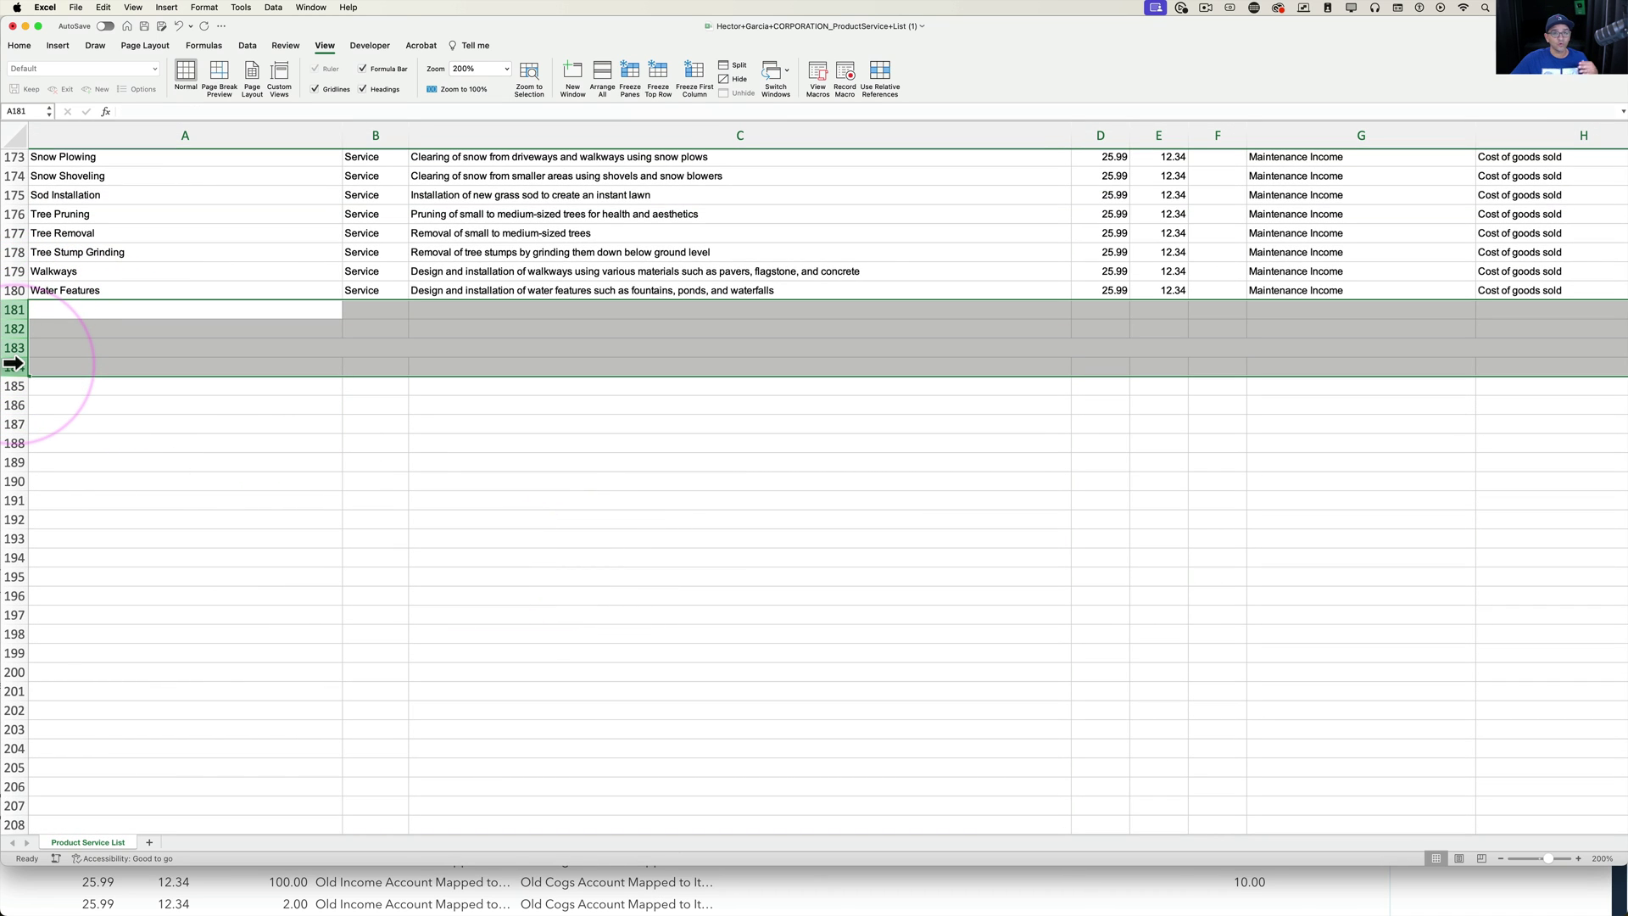
{"action": "left_click", "coordinate": [279, 349]}
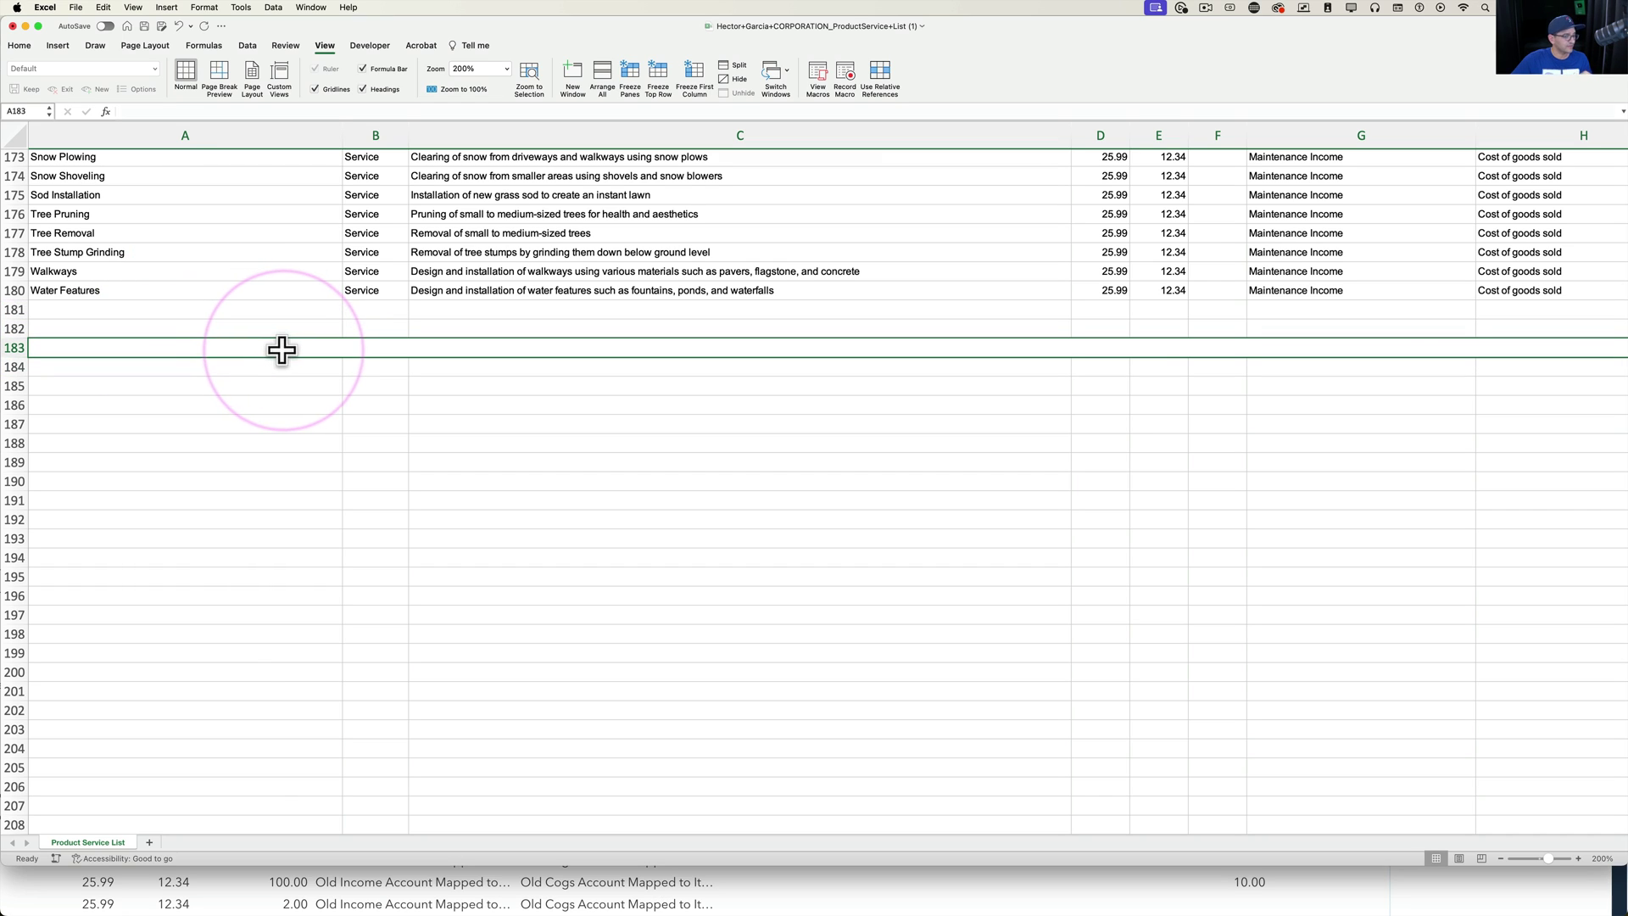
{"action": "left_click", "coordinate": [264, 341]}
{"action": "key", "text": "shift+space"}
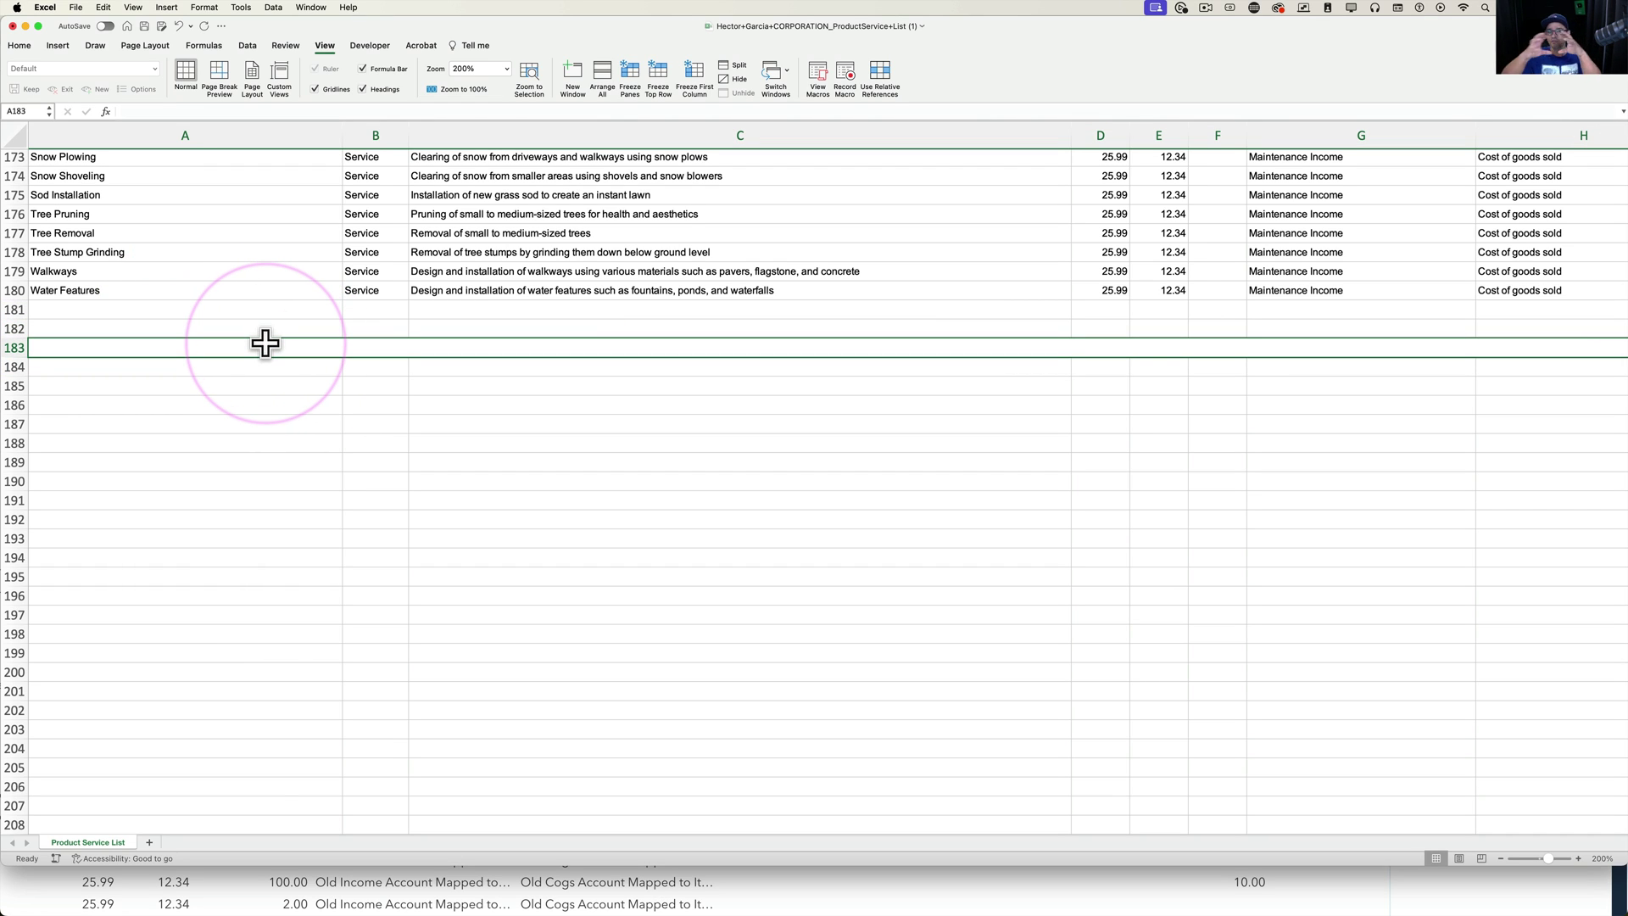
{"action": "left_click_drag", "start_coordinate": [15, 310], "coordinate": [17, 392]}
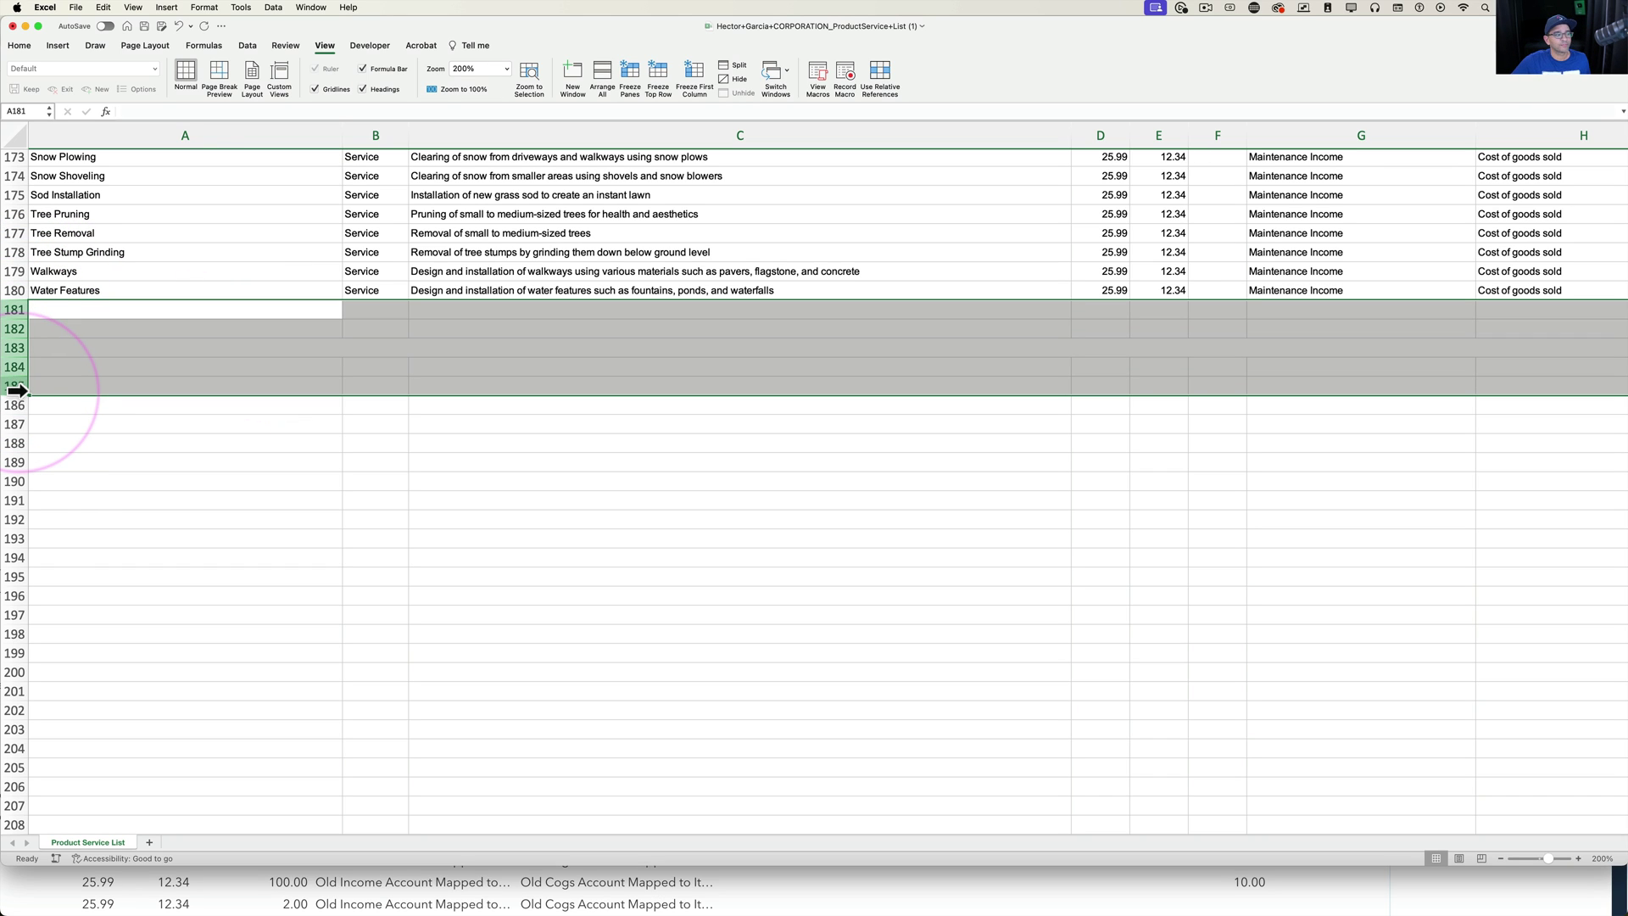
{"action": "right_click", "coordinate": [12, 313]}
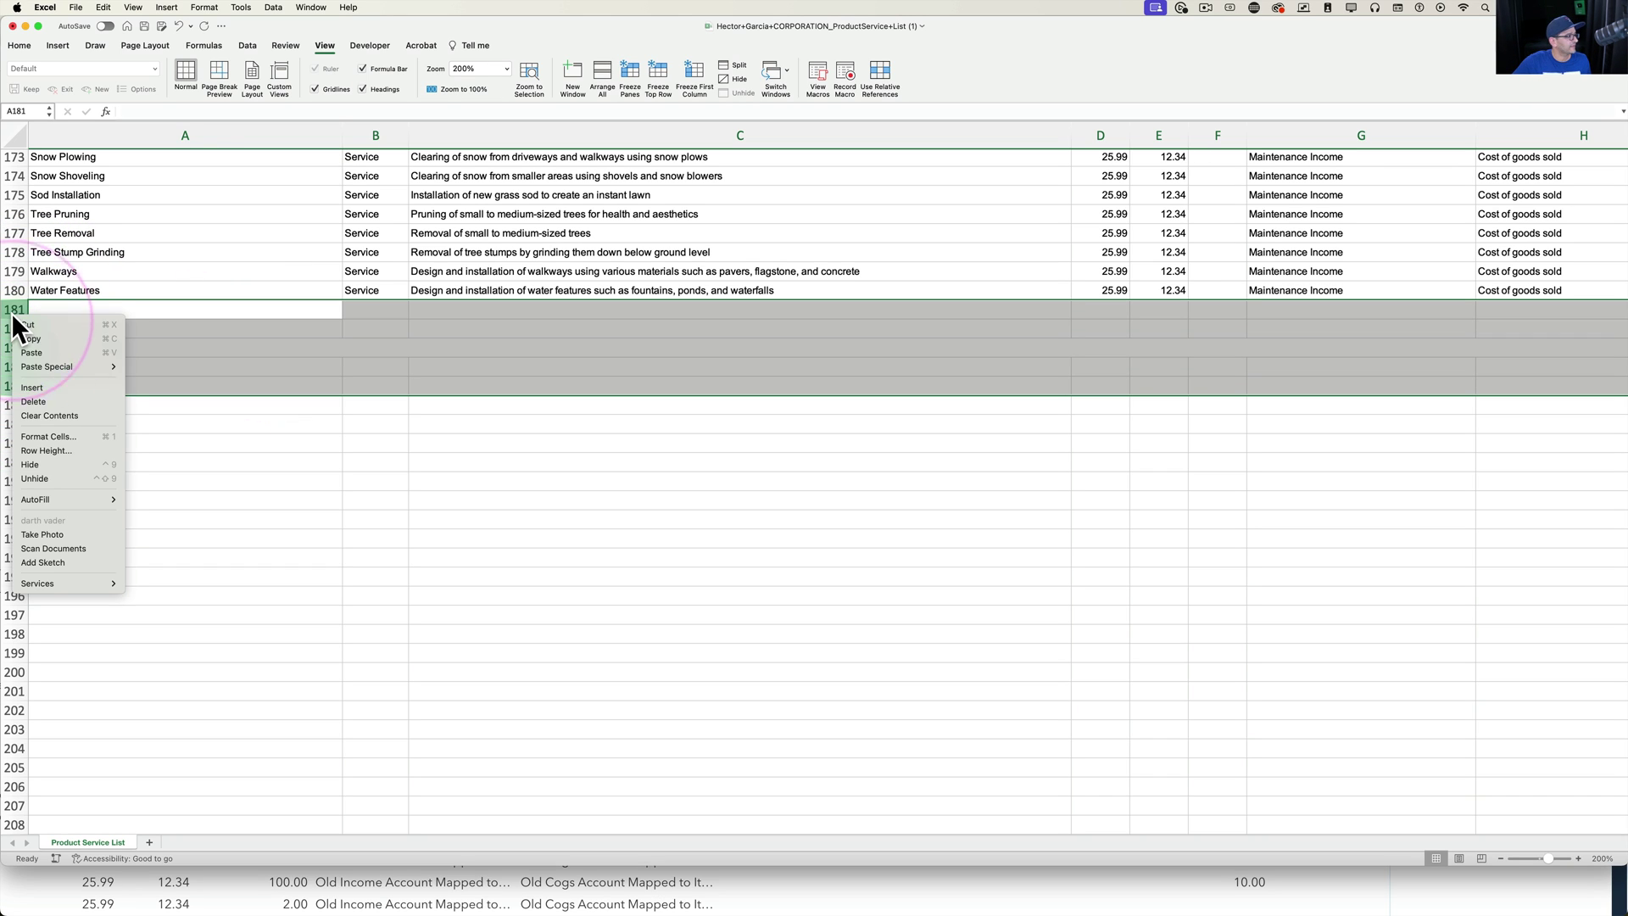
{"action": "left_click", "coordinate": [53, 405]}
{"action": "left_click", "coordinate": [255, 468]}
Step: Add filters to all column headers in row 1 by applying Filter to the whole sheet
{"action": "scroll", "coordinate": [451, 459], "scroll_direction": "up", "scroll_amount": 20}
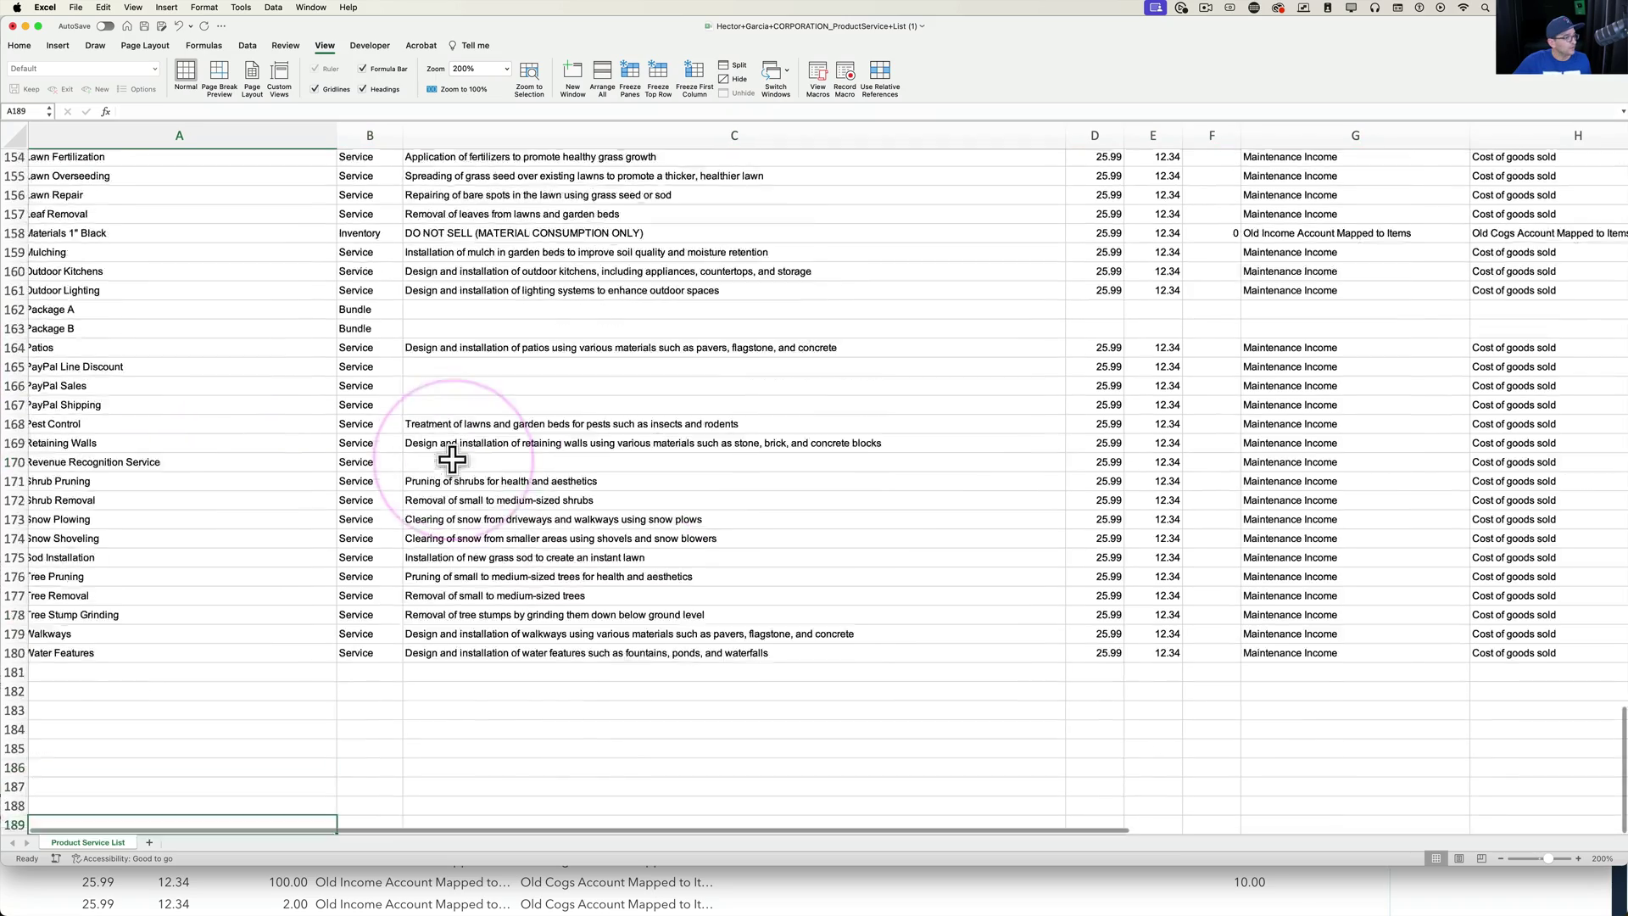
{"action": "scroll", "coordinate": [452, 459], "scroll_direction": "up", "scroll_amount": 8}
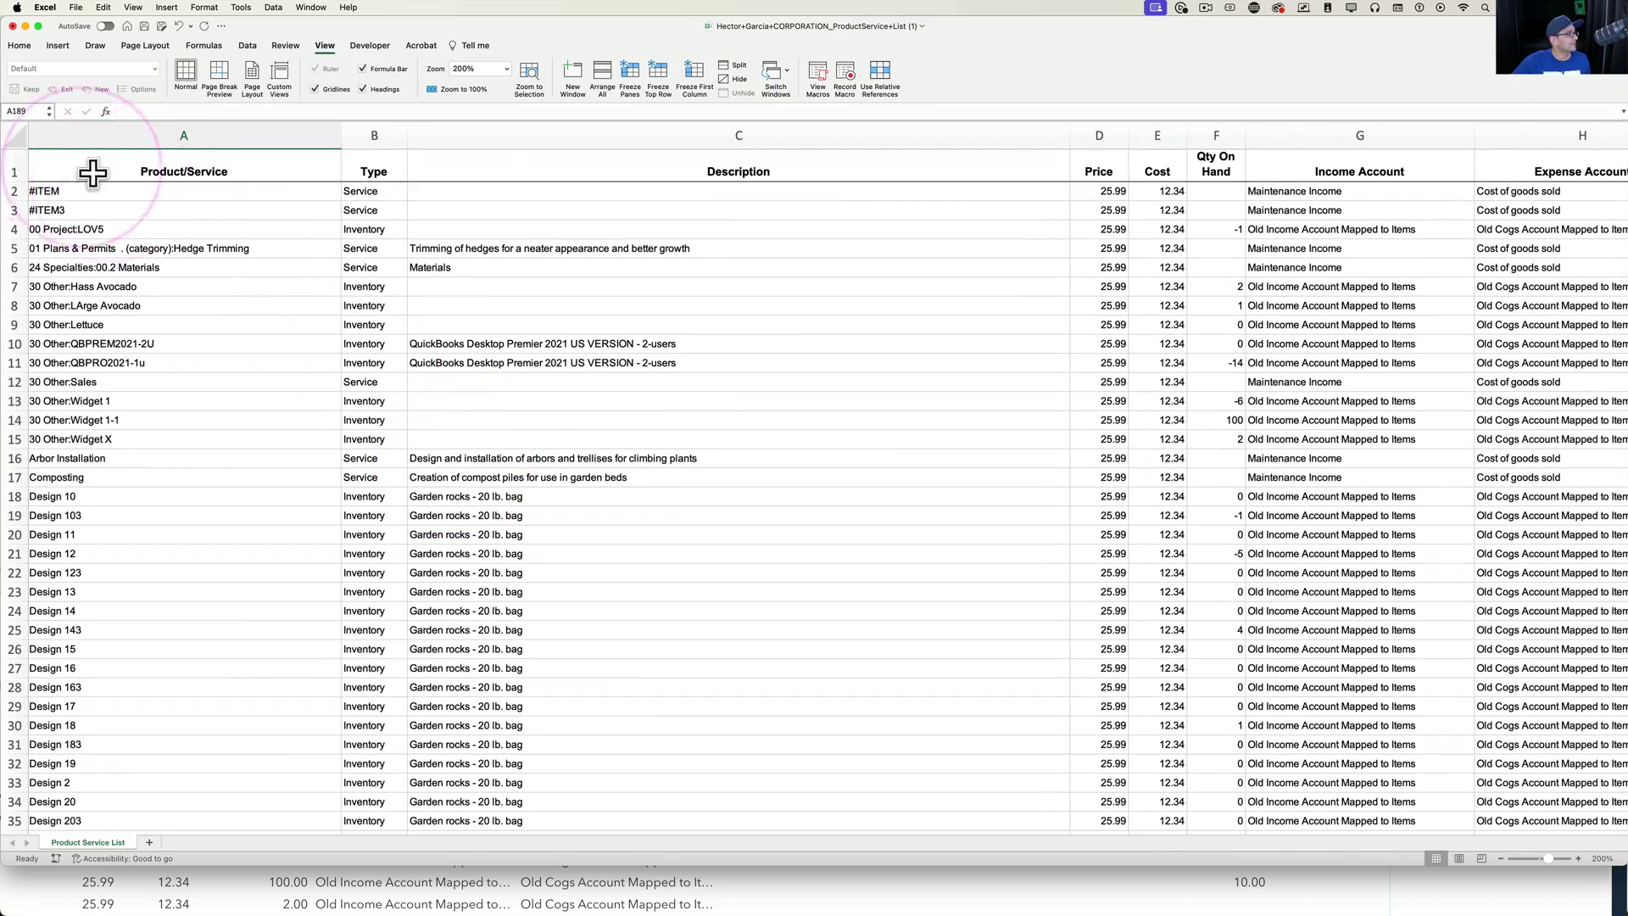
{"action": "left_click", "coordinate": [15, 133]}
{"action": "left_click", "coordinate": [248, 45]}
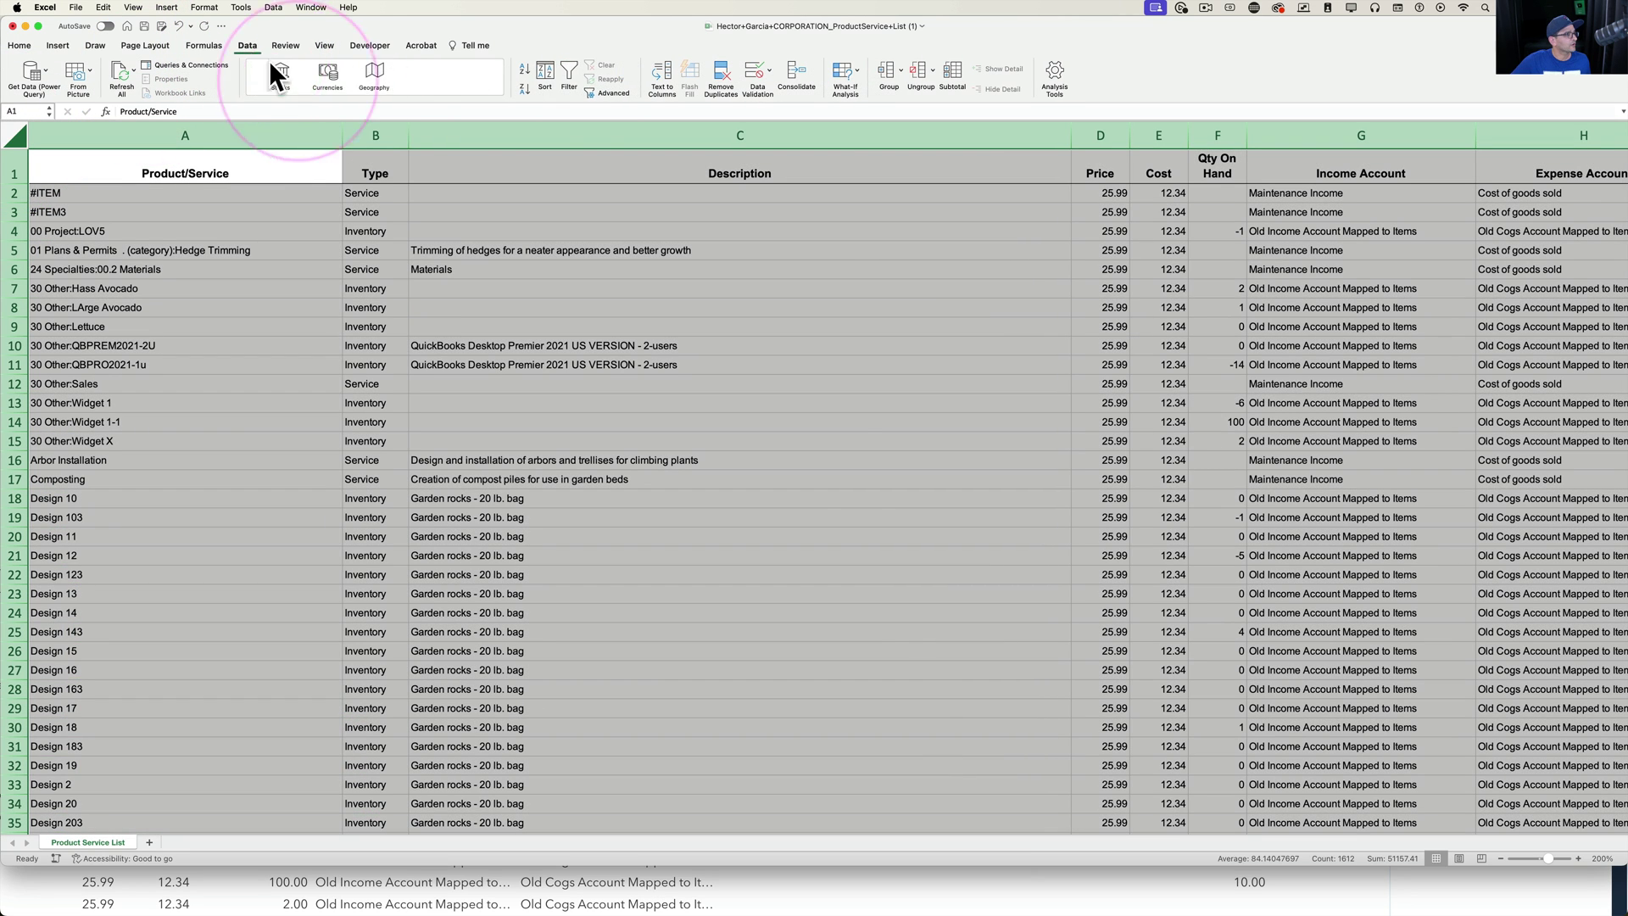
{"action": "left_click", "coordinate": [566, 69]}
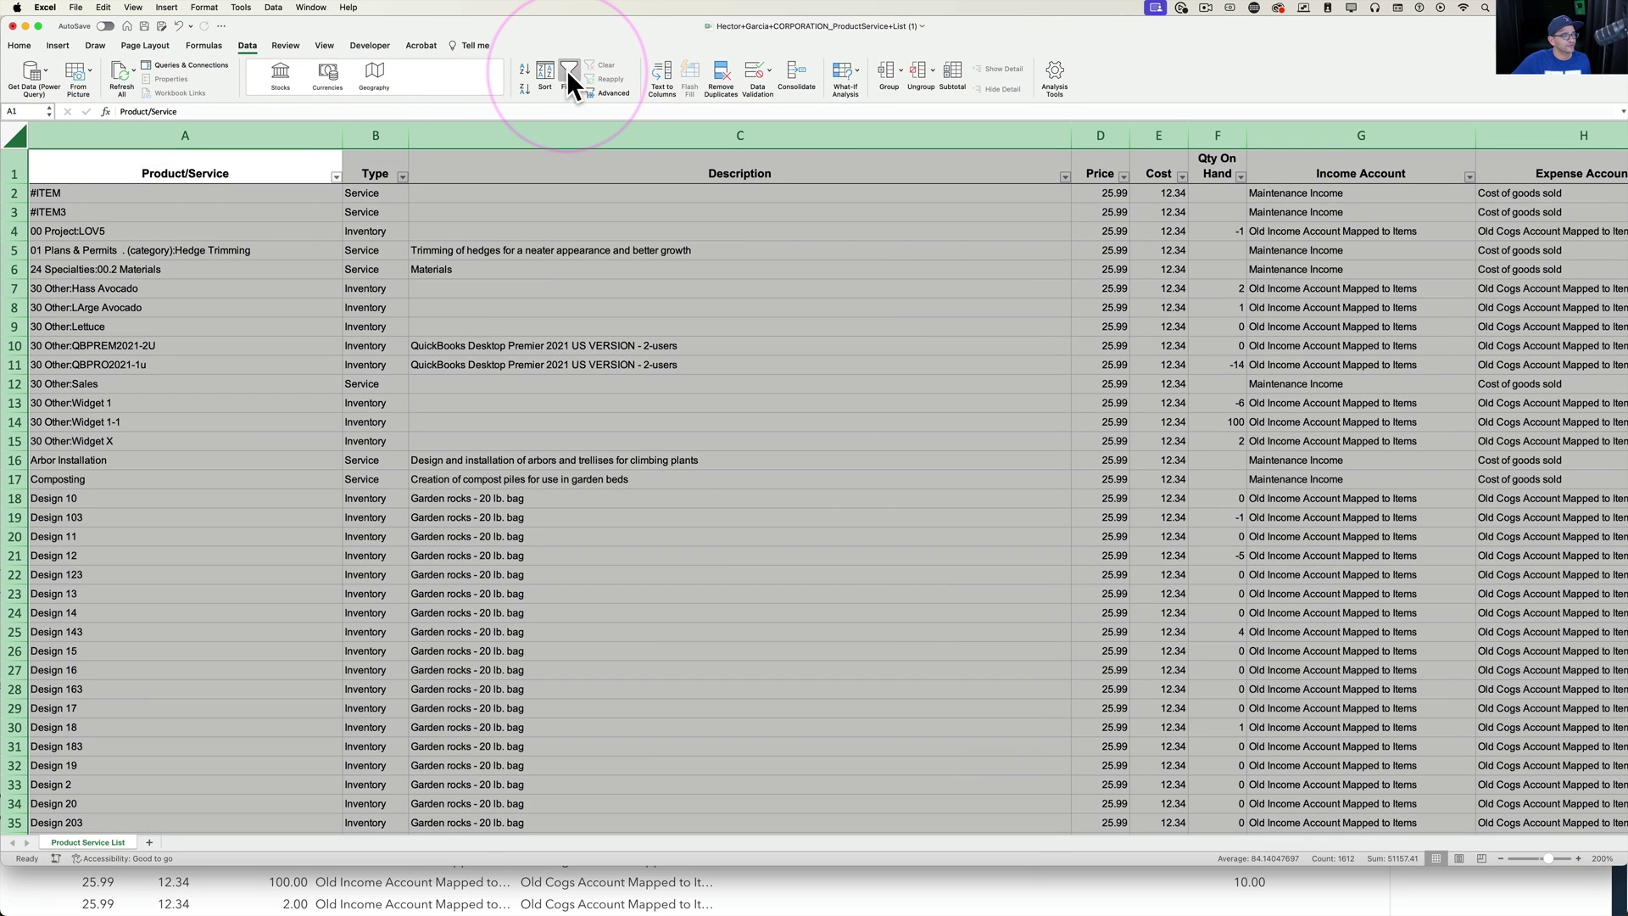
{"action": "left_click", "coordinate": [441, 251]}
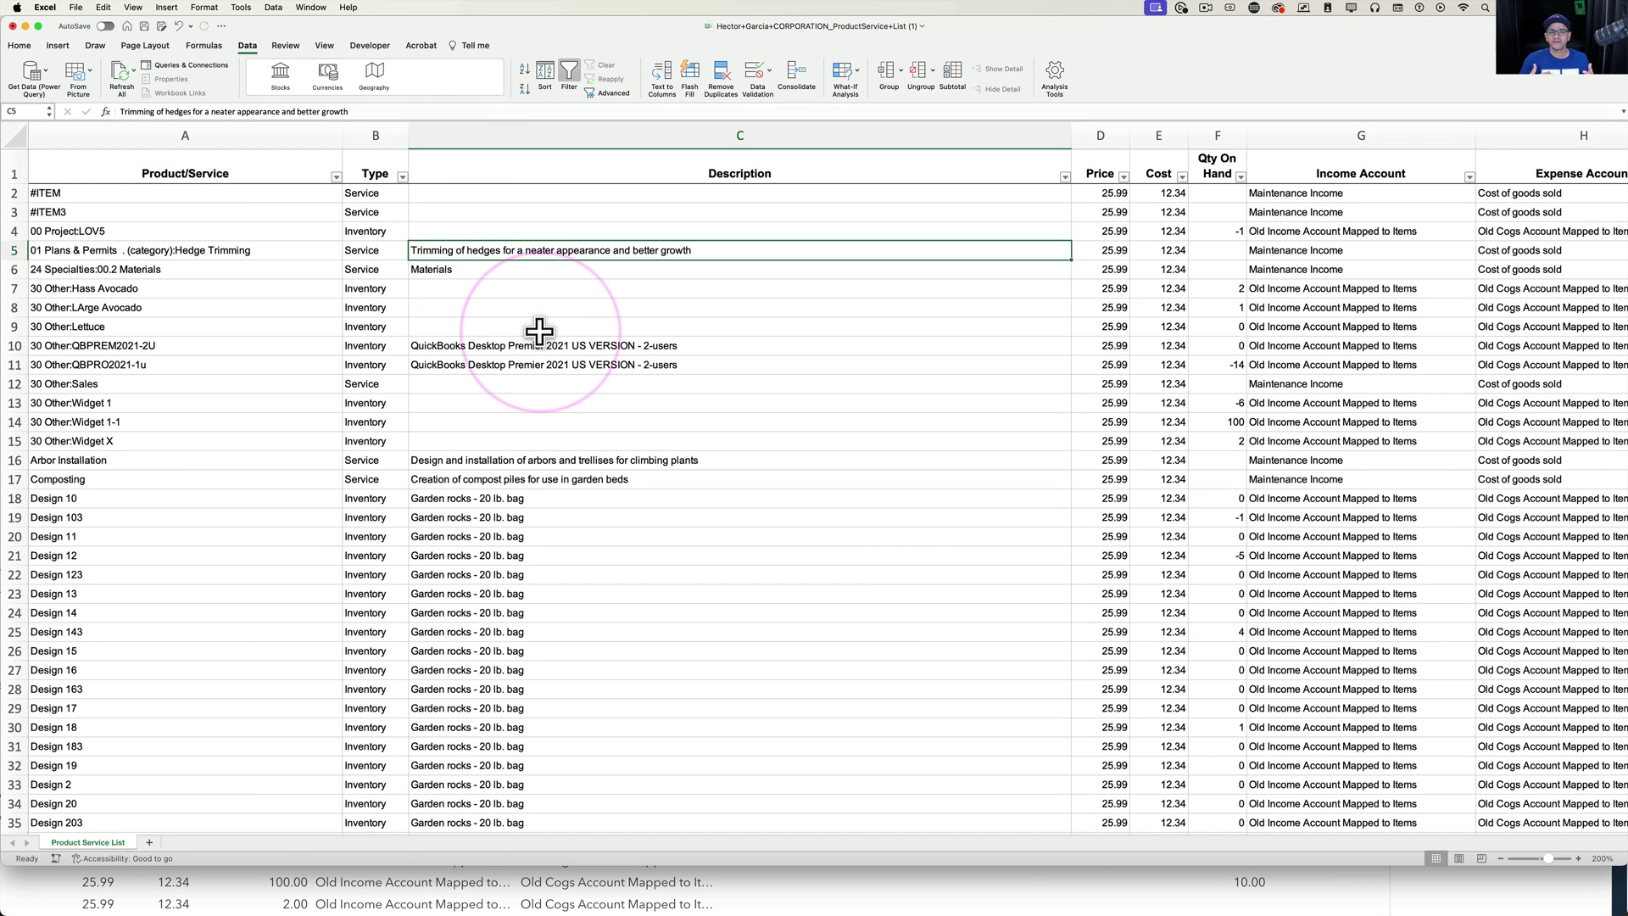
Step: Sort the item list by the Type column in ascending order and check the grouping down to the last row
{"action": "left_click", "coordinate": [403, 177]}
{"action": "left_click", "coordinate": [447, 218]}
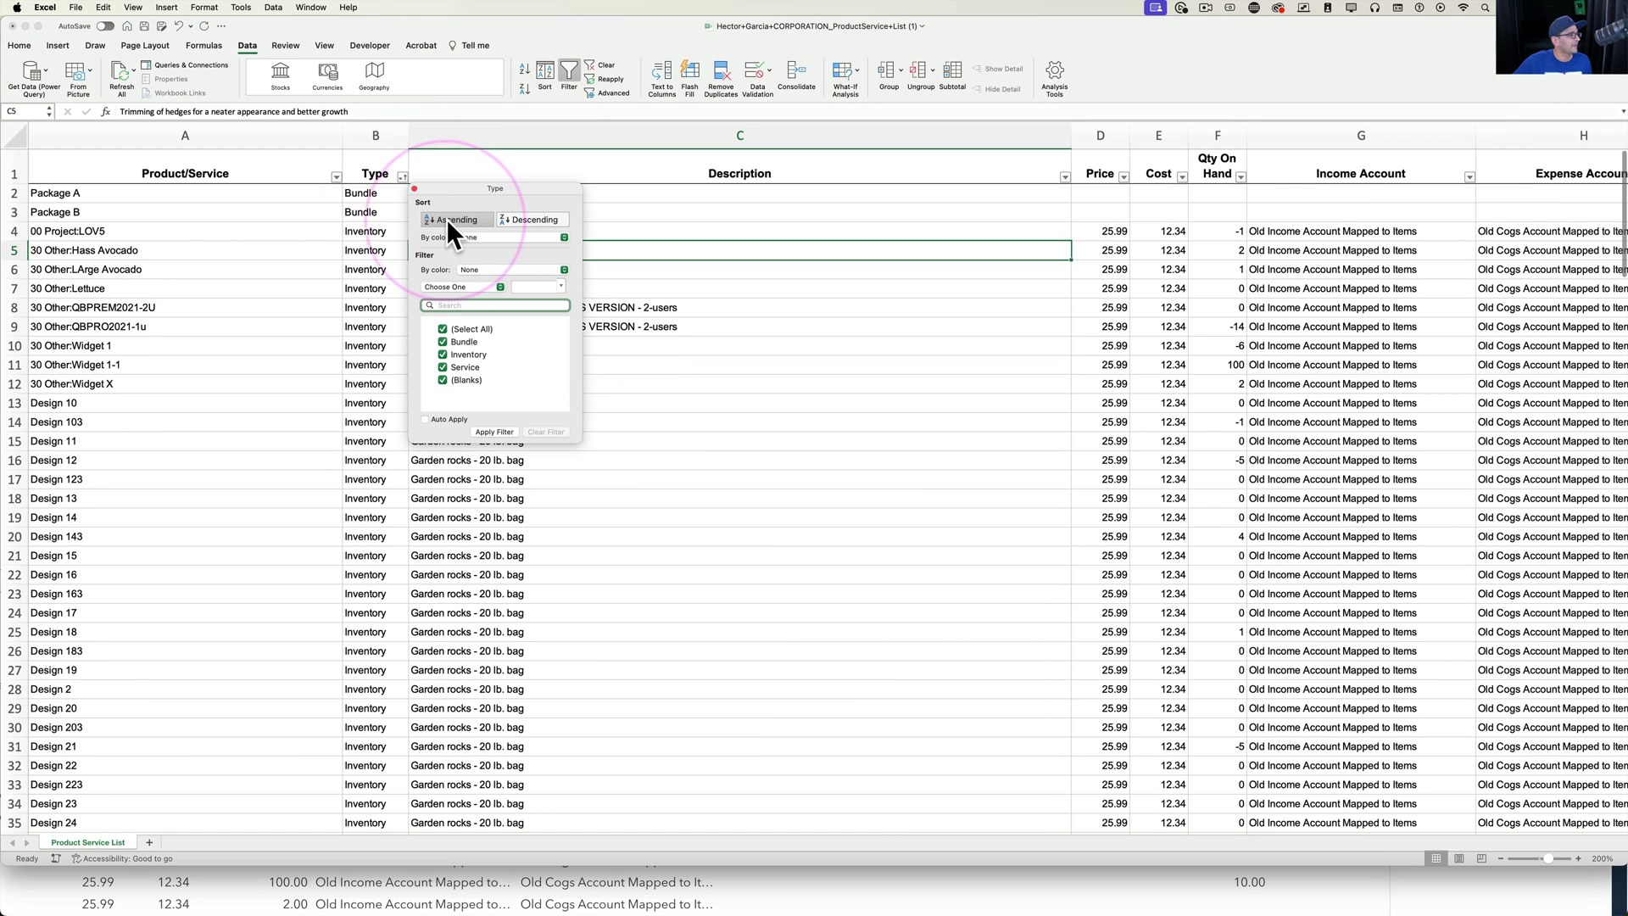
{"action": "left_click", "coordinate": [366, 225]}
{"action": "scroll", "coordinate": [367, 356], "scroll_direction": "down", "scroll_amount": 20}
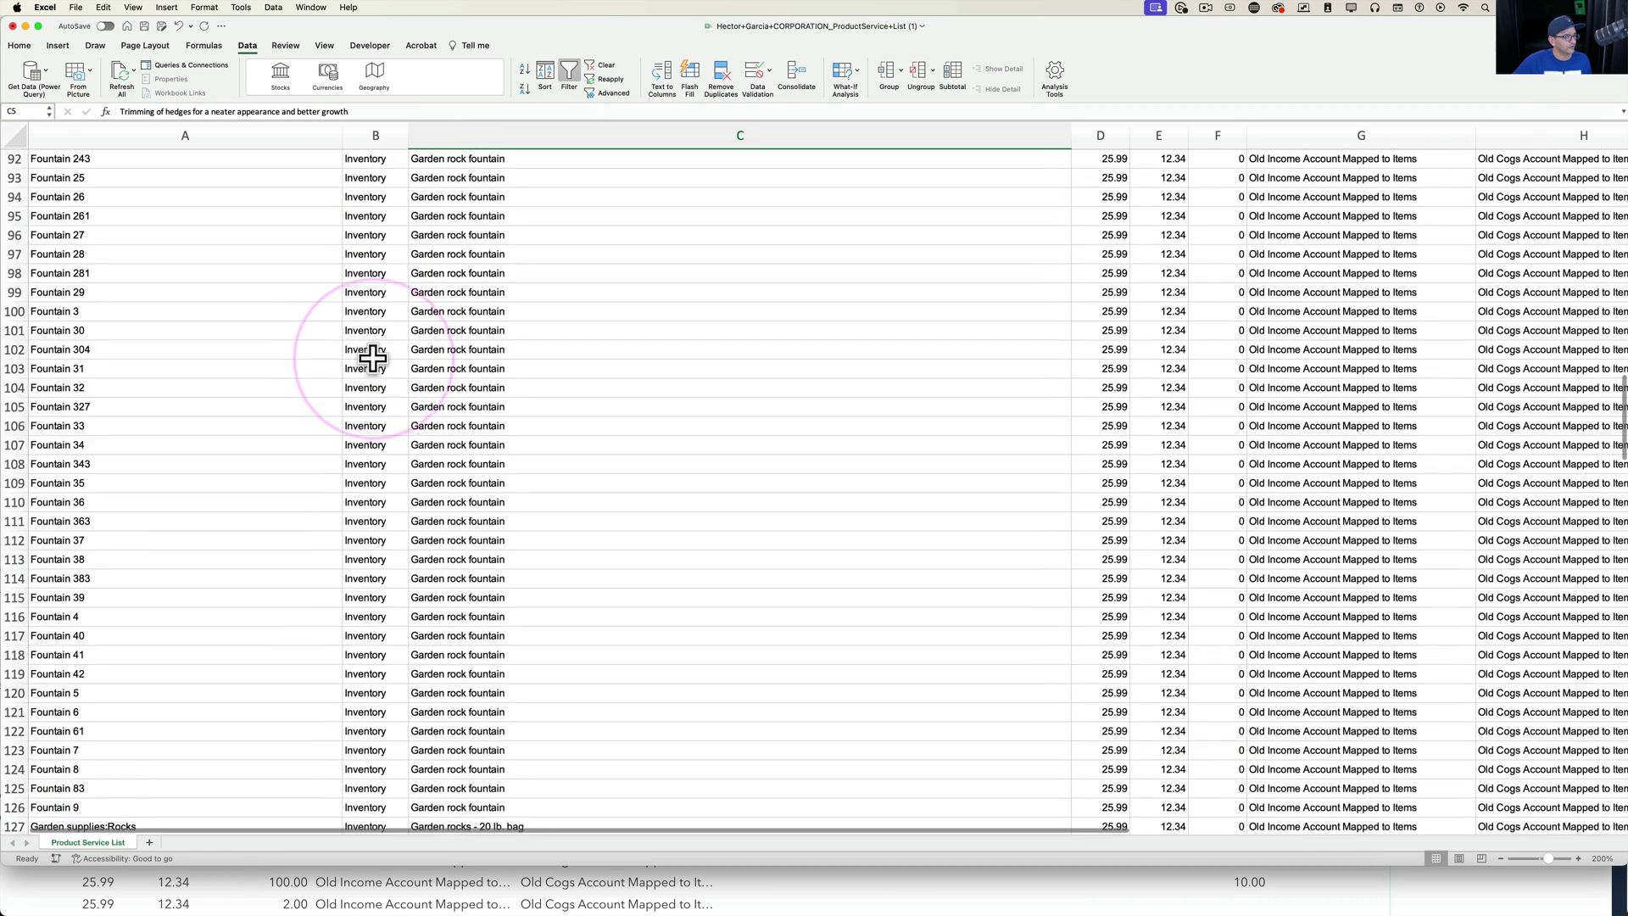
{"action": "scroll", "coordinate": [373, 359], "scroll_direction": "down", "scroll_amount": 15}
{"action": "scroll", "coordinate": [373, 358], "scroll_direction": "up", "scroll_amount": 20}
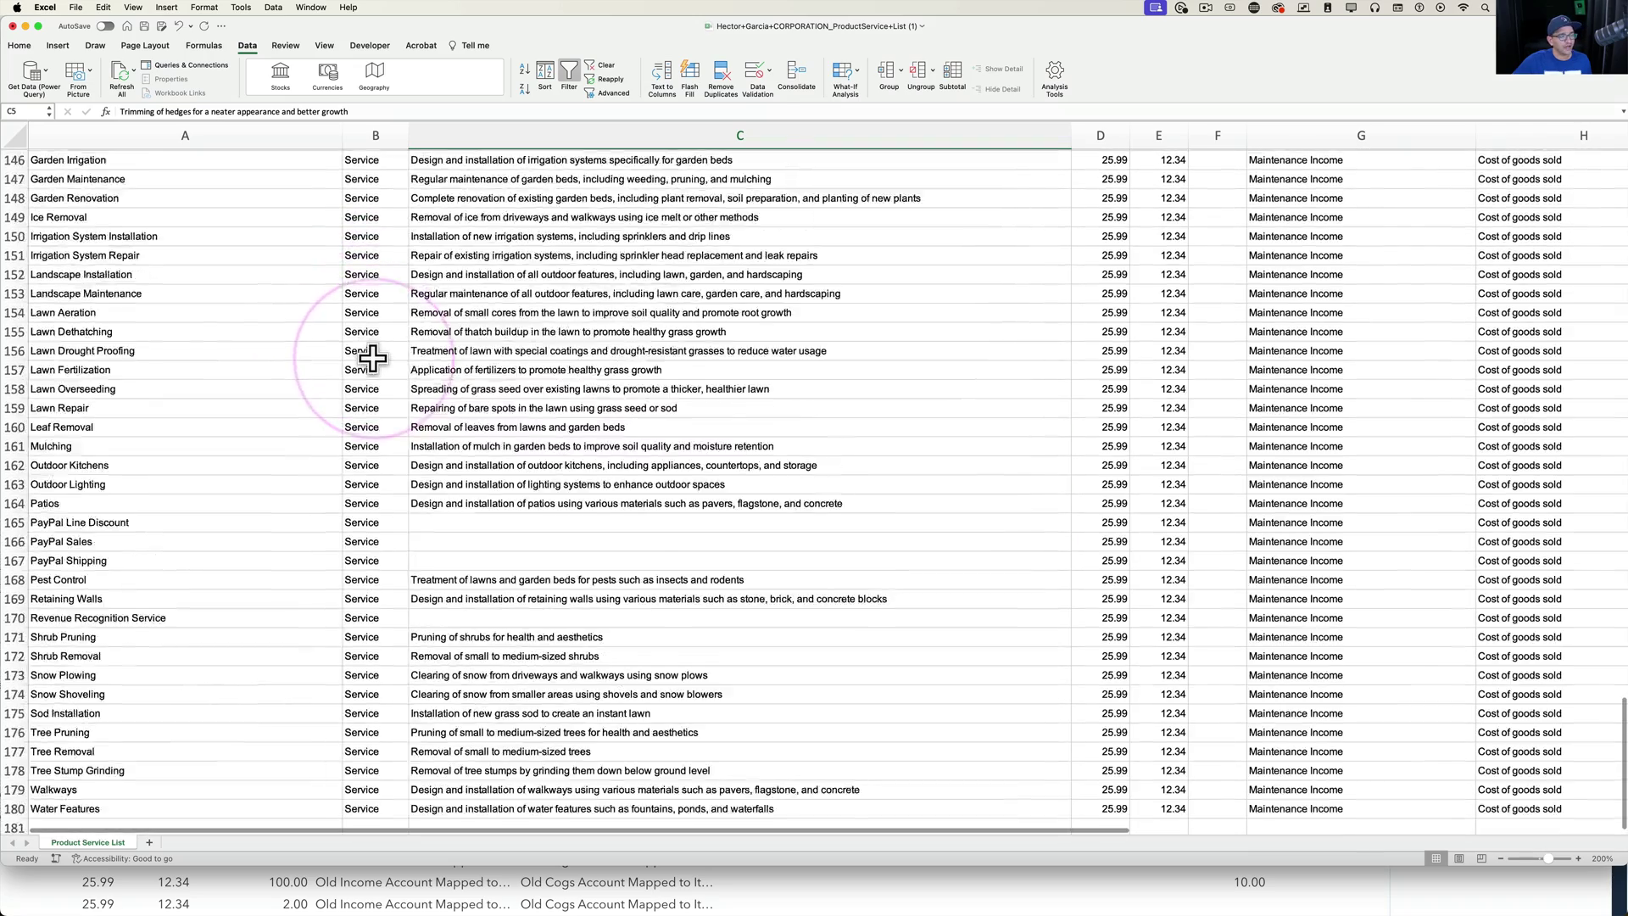
{"action": "scroll", "coordinate": [373, 359], "scroll_direction": "up", "scroll_amount": 10}
{"action": "left_click", "coordinate": [607, 379]}
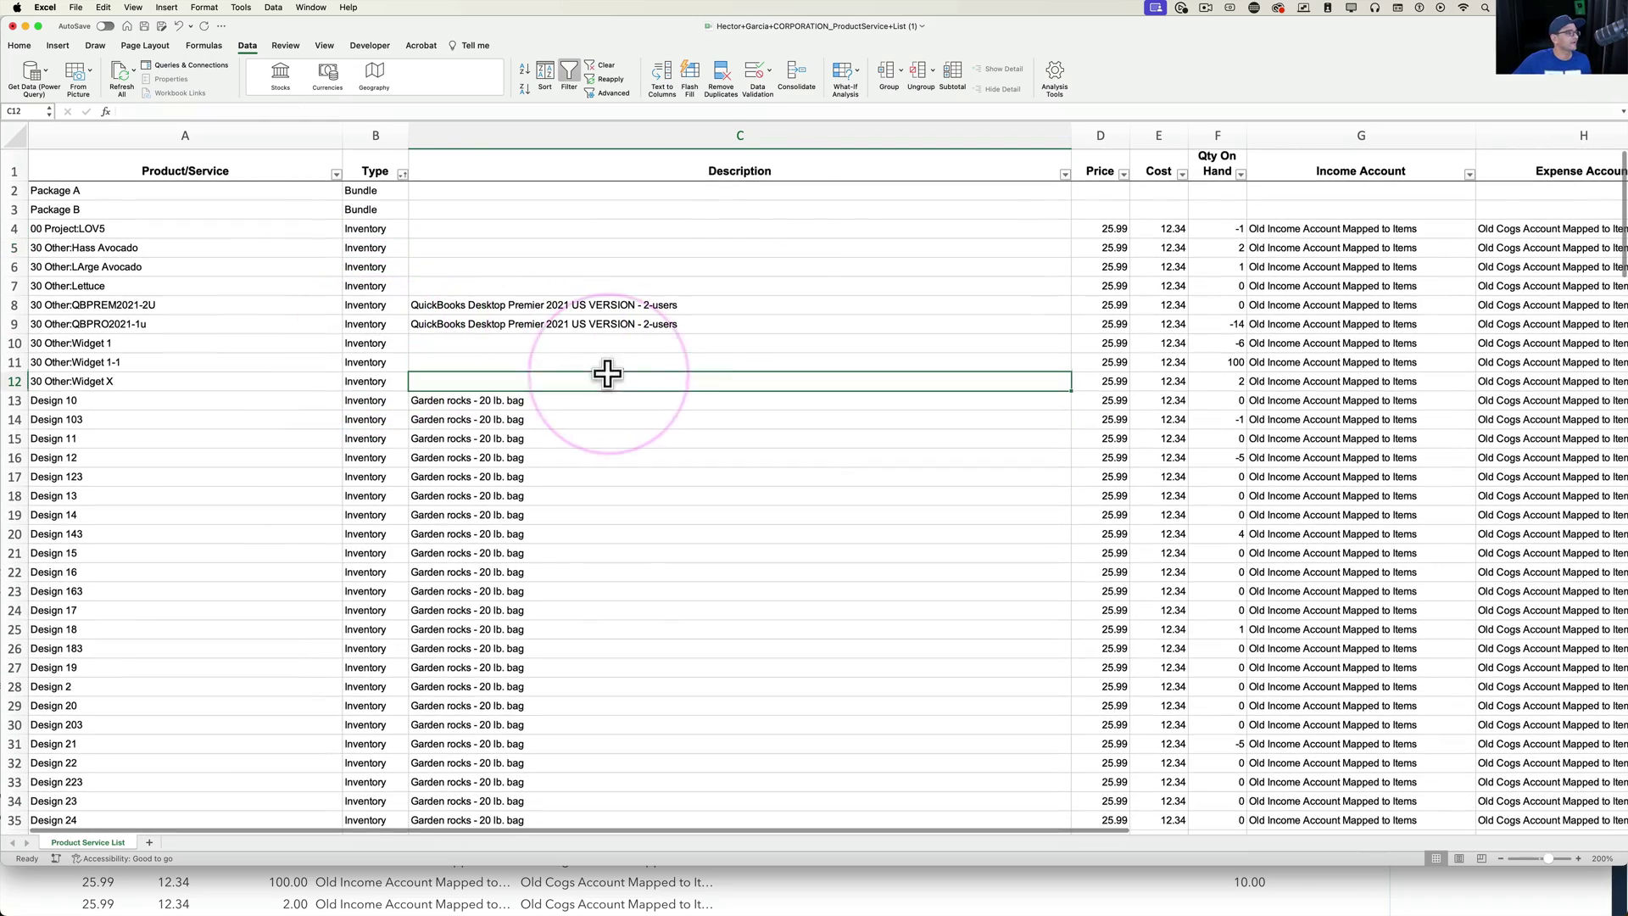
Step: Examine the account names assigned to the inventory items in the Income Account and Expense Account columns
{"action": "left_click", "coordinate": [1065, 174]}
{"action": "left_click", "coordinate": [1065, 174]}
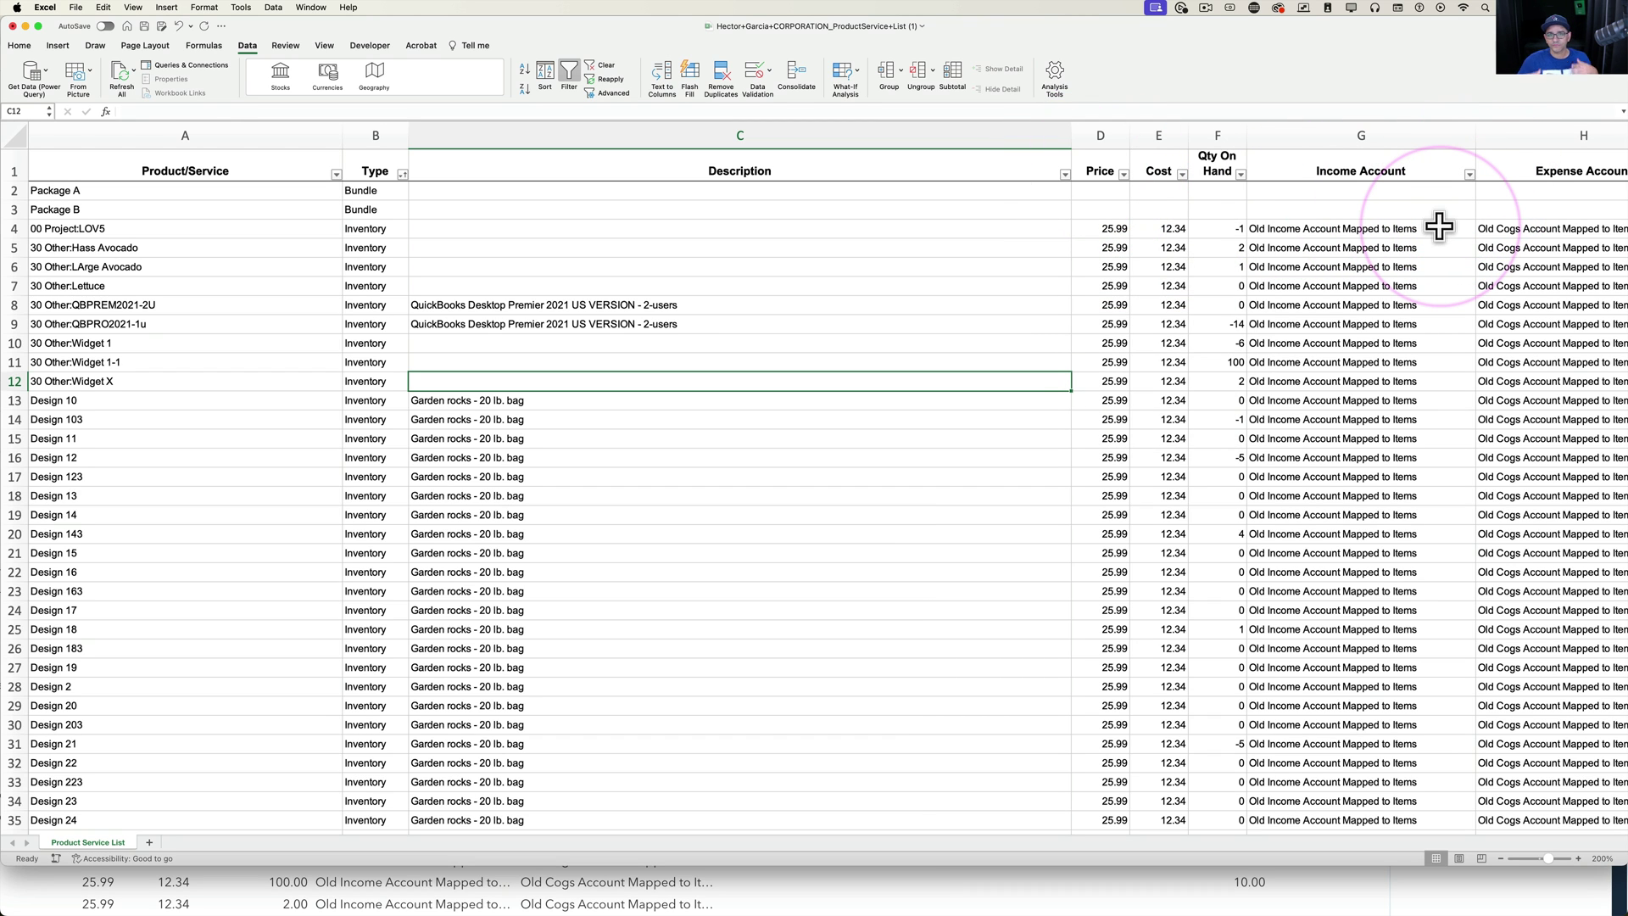
{"action": "scroll", "coordinate": [1125, 377], "scroll_direction": "up", "scroll_amount": 2}
{"action": "scroll", "coordinate": [1124, 377], "scroll_direction": "right", "scroll_amount": 10}
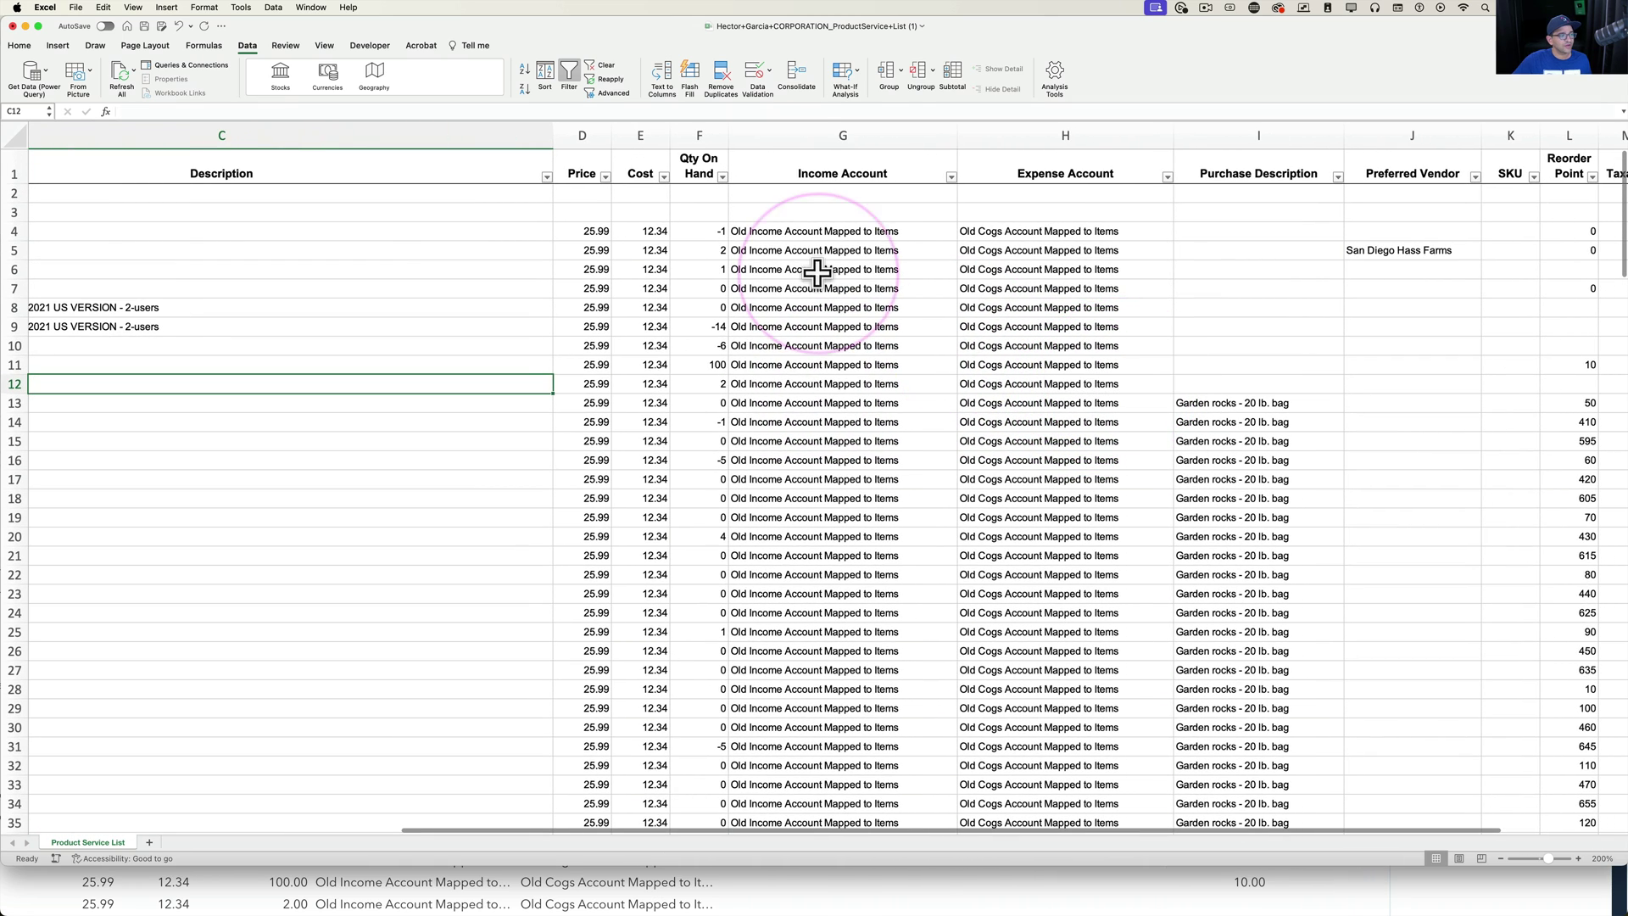
{"action": "left_click", "coordinate": [864, 136]}
{"action": "left_click", "coordinate": [852, 229]}
{"action": "left_click_drag", "start_coordinate": [852, 229], "coordinate": [890, 234]}
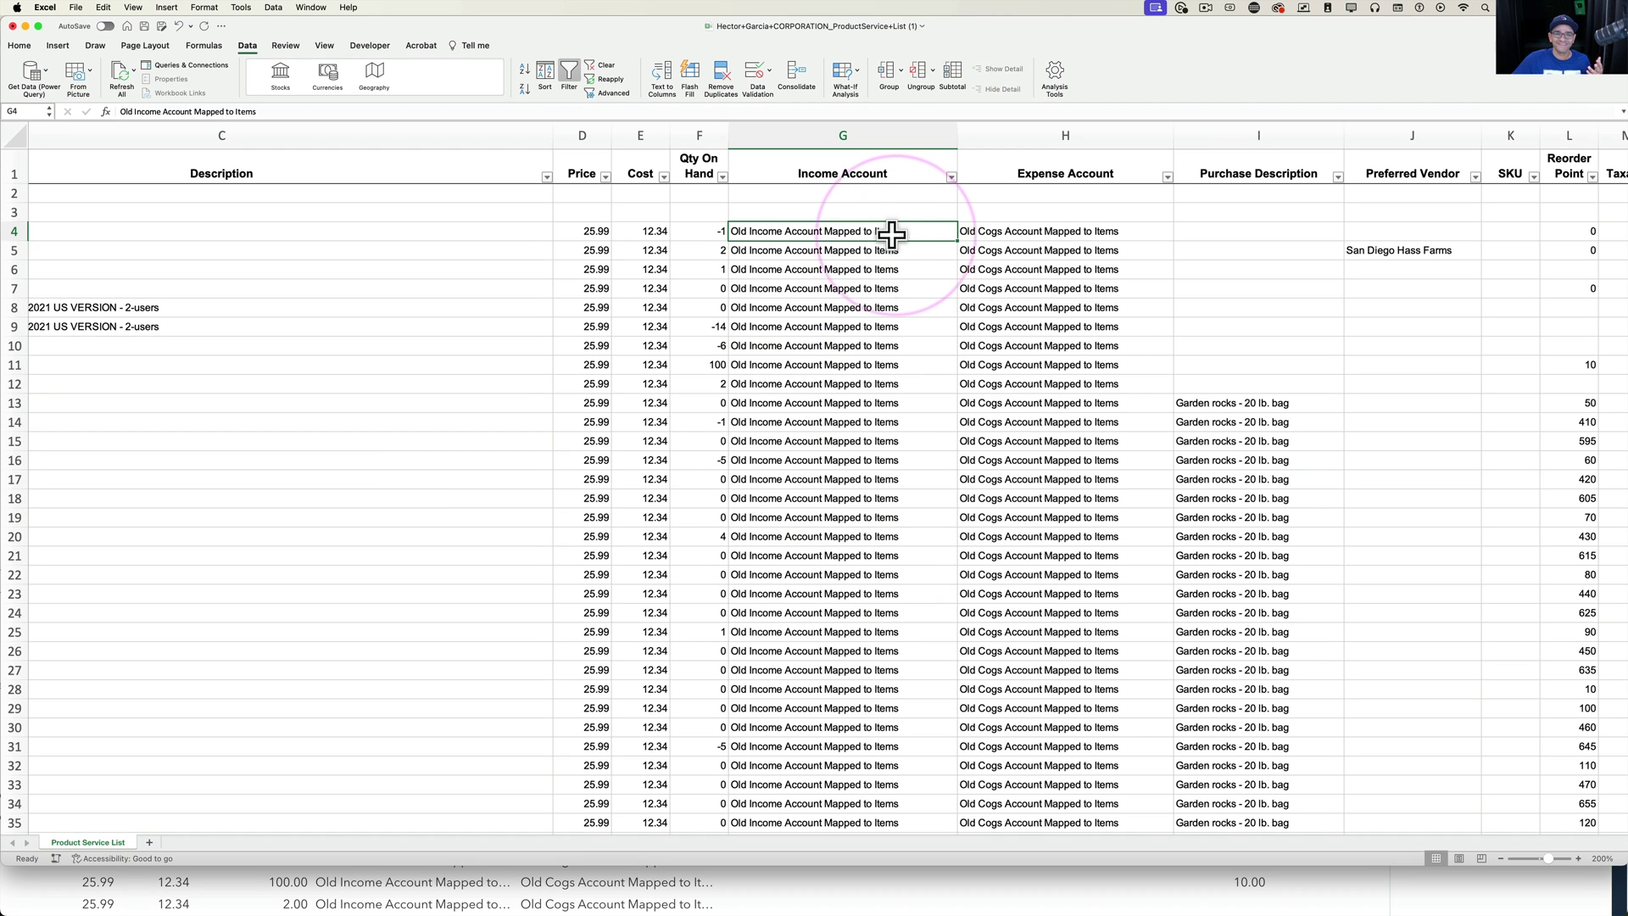
{"action": "left_click_drag", "start_coordinate": [1091, 229], "coordinate": [1101, 513]}
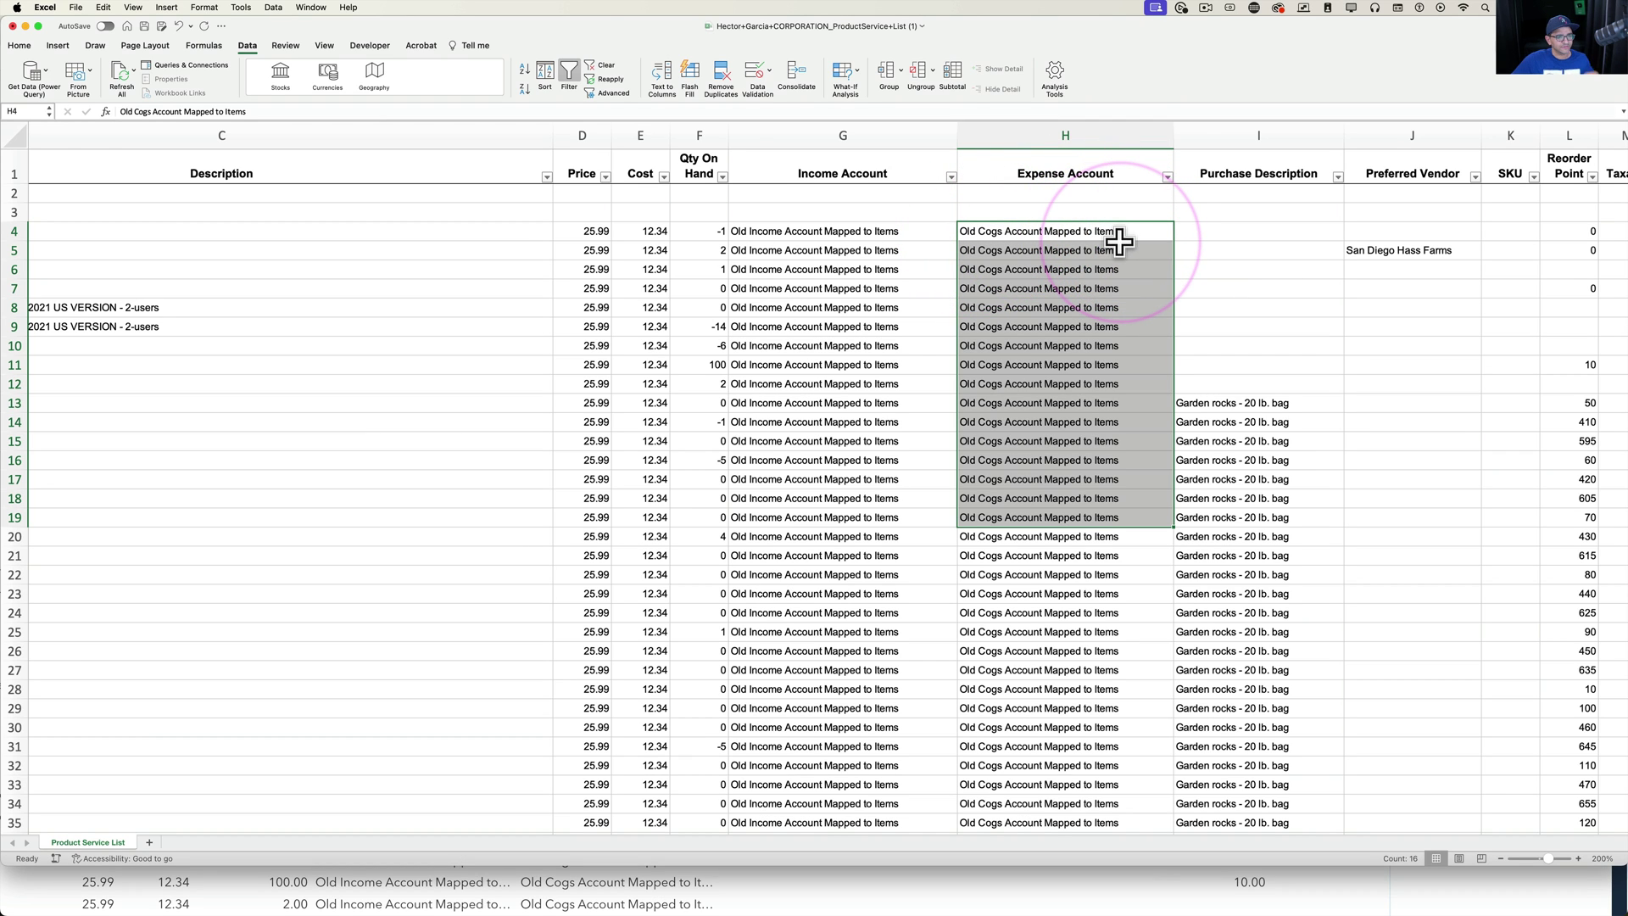
Step: Switch to QuickBooks Online in Chrome and open the Profit and Loss report from the report list
{"action": "left_click", "coordinate": [759, 878]}
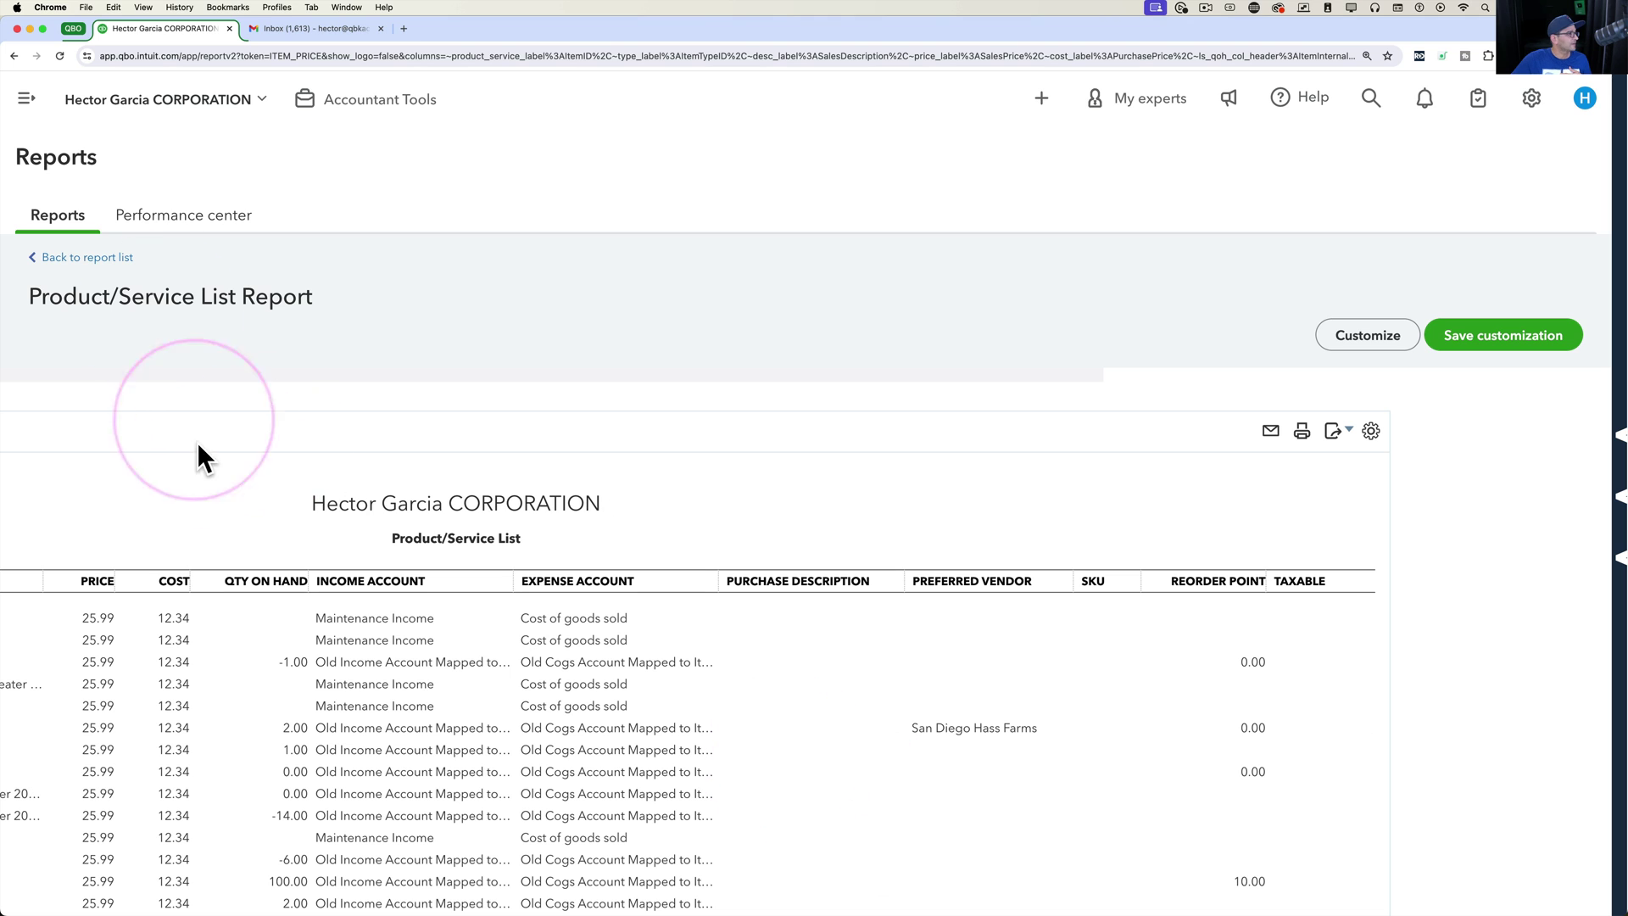
{"action": "left_click", "coordinate": [26, 99]}
{"action": "mouse_move", "coordinate": [135, 600]}
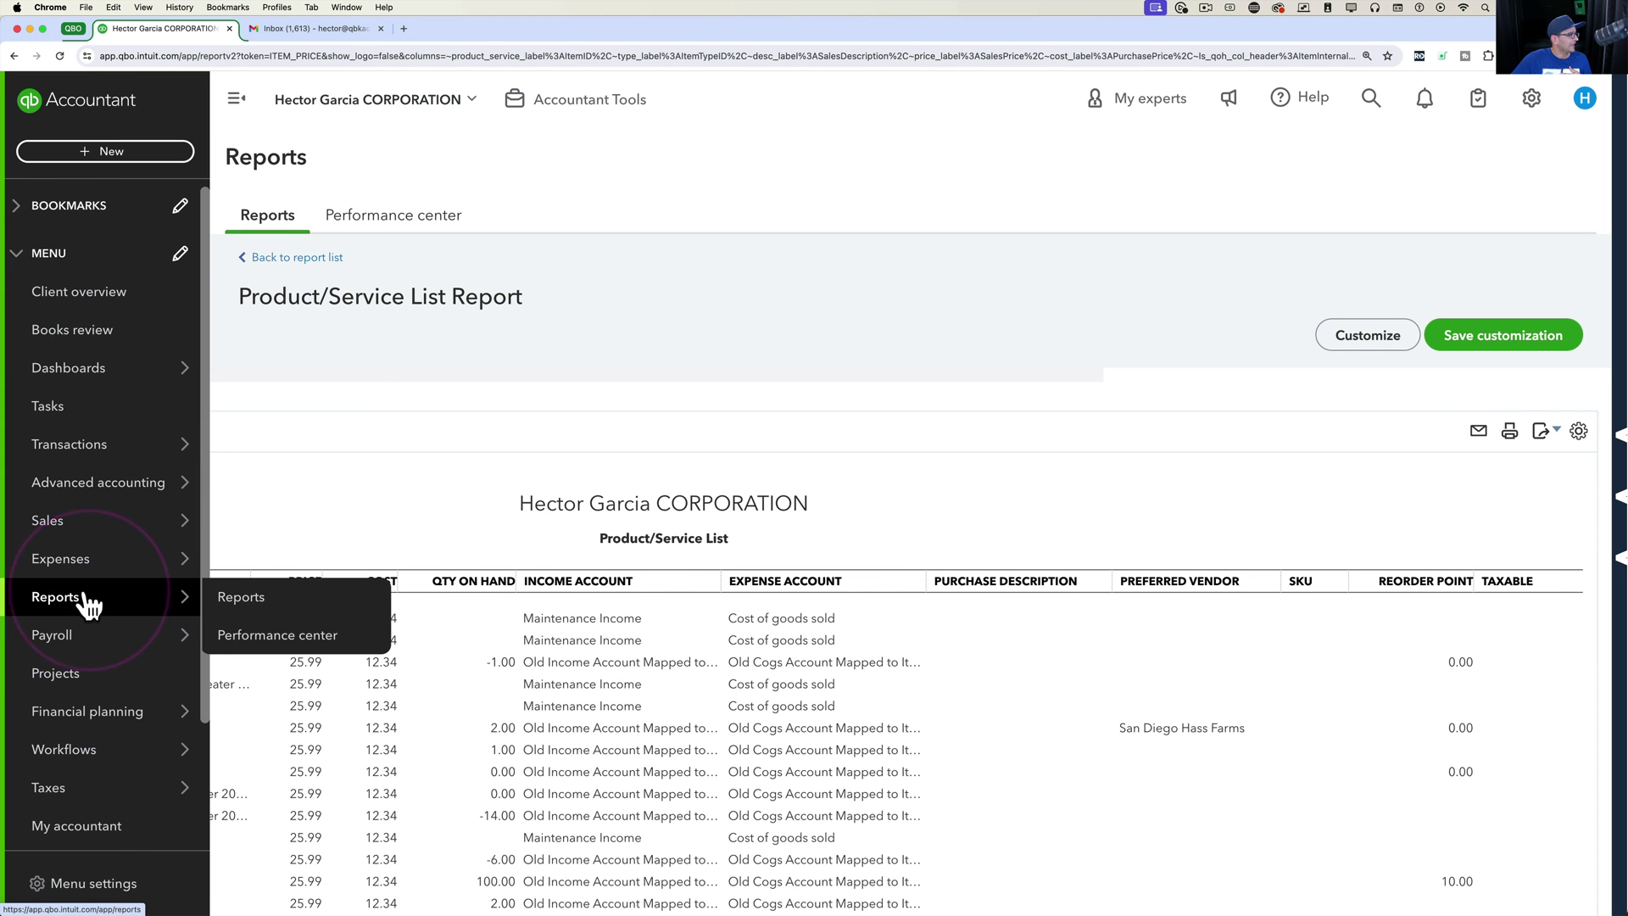
{"action": "left_click", "coordinate": [265, 603]}
{"action": "scroll", "coordinate": [493, 676], "scroll_direction": "down", "scroll_amount": 2}
{"action": "scroll", "coordinate": [495, 682], "scroll_direction": "down", "scroll_amount": 4}
{"action": "scroll", "coordinate": [466, 753], "scroll_direction": "up", "scroll_amount": 1}
{"action": "scroll", "coordinate": [373, 755], "scroll_direction": "up", "scroll_amount": 2}
{"action": "left_click", "coordinate": [897, 594]}
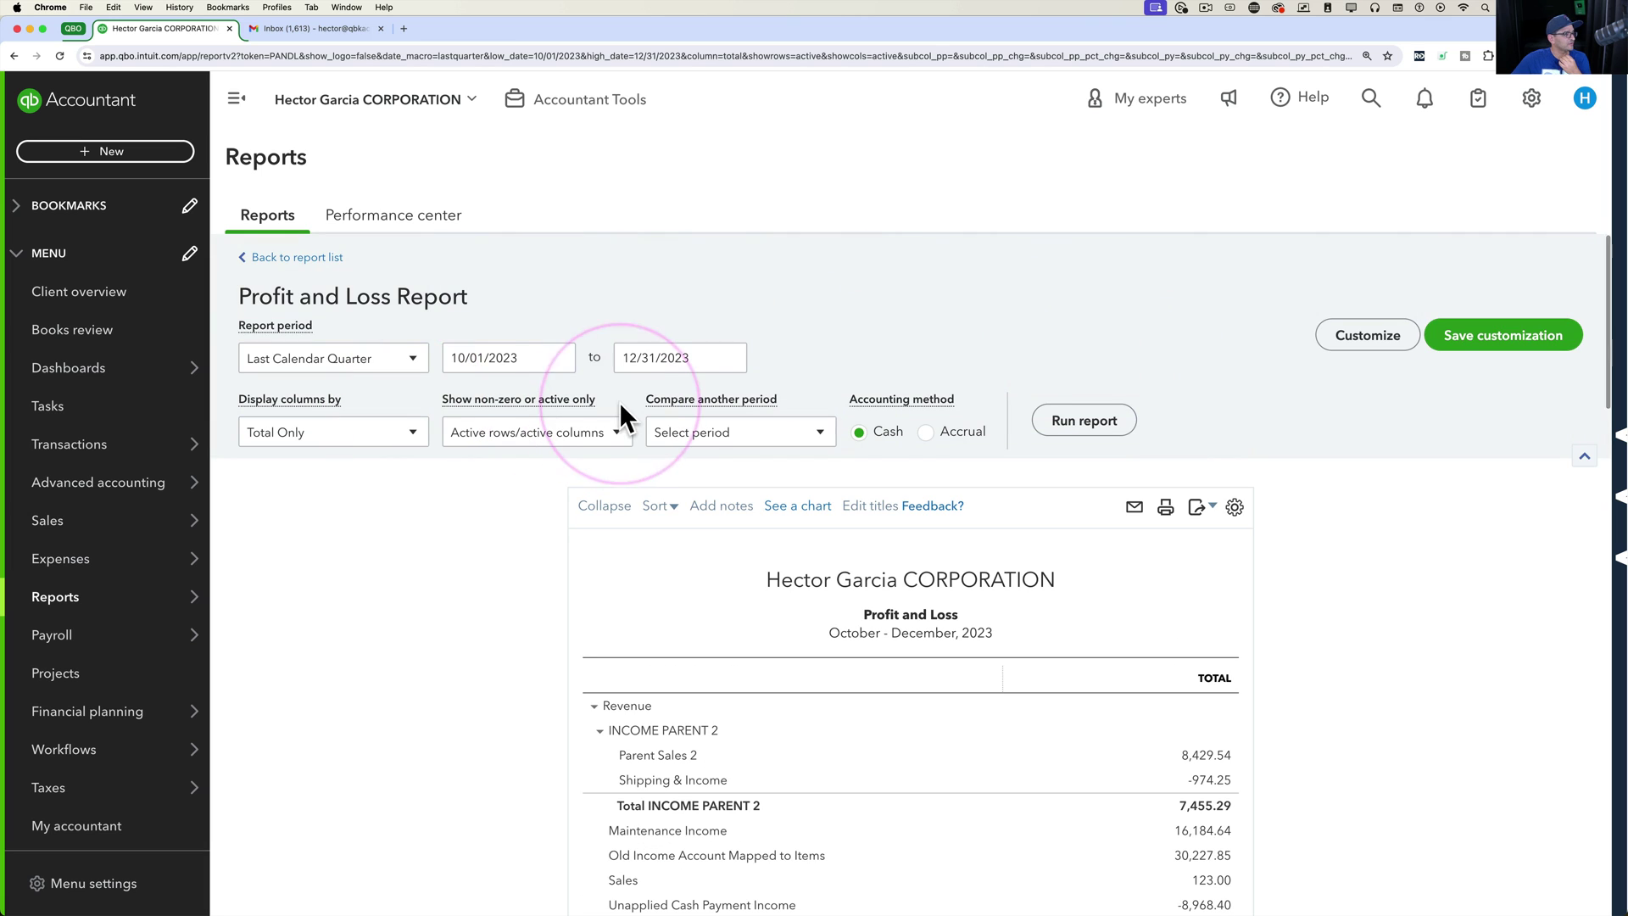
Step: Run the Profit and Loss report for 01/01/2022 to 02/16/2024 with columns displayed by Fiscal Years
{"action": "type", "text": "01/01/2022"}
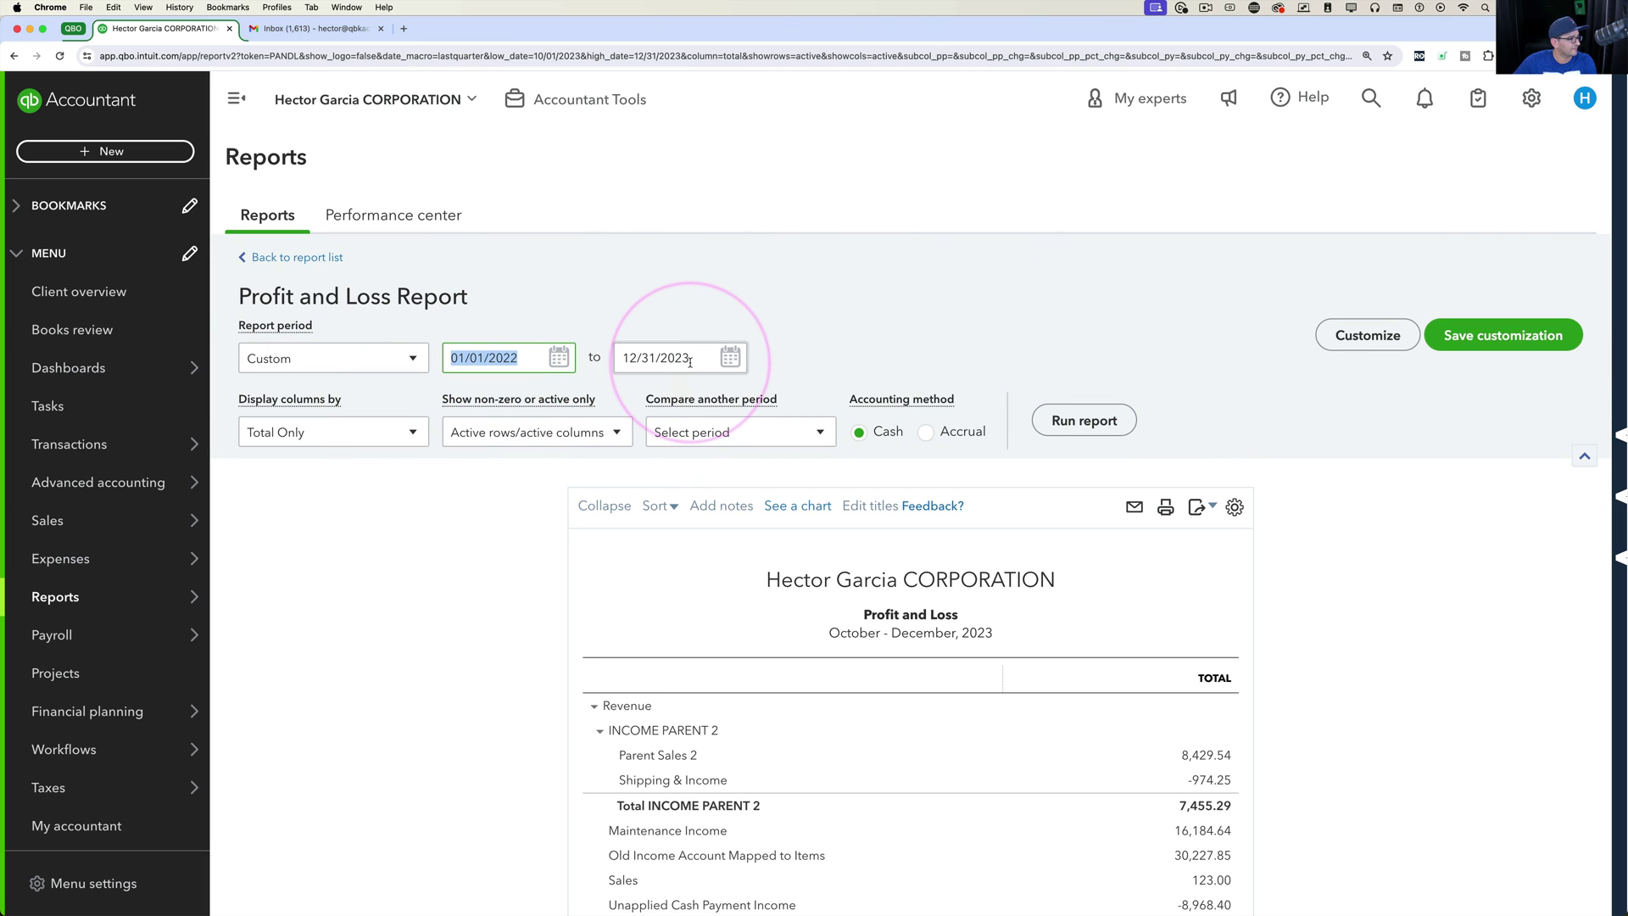
{"action": "left_click", "coordinate": [691, 360]}
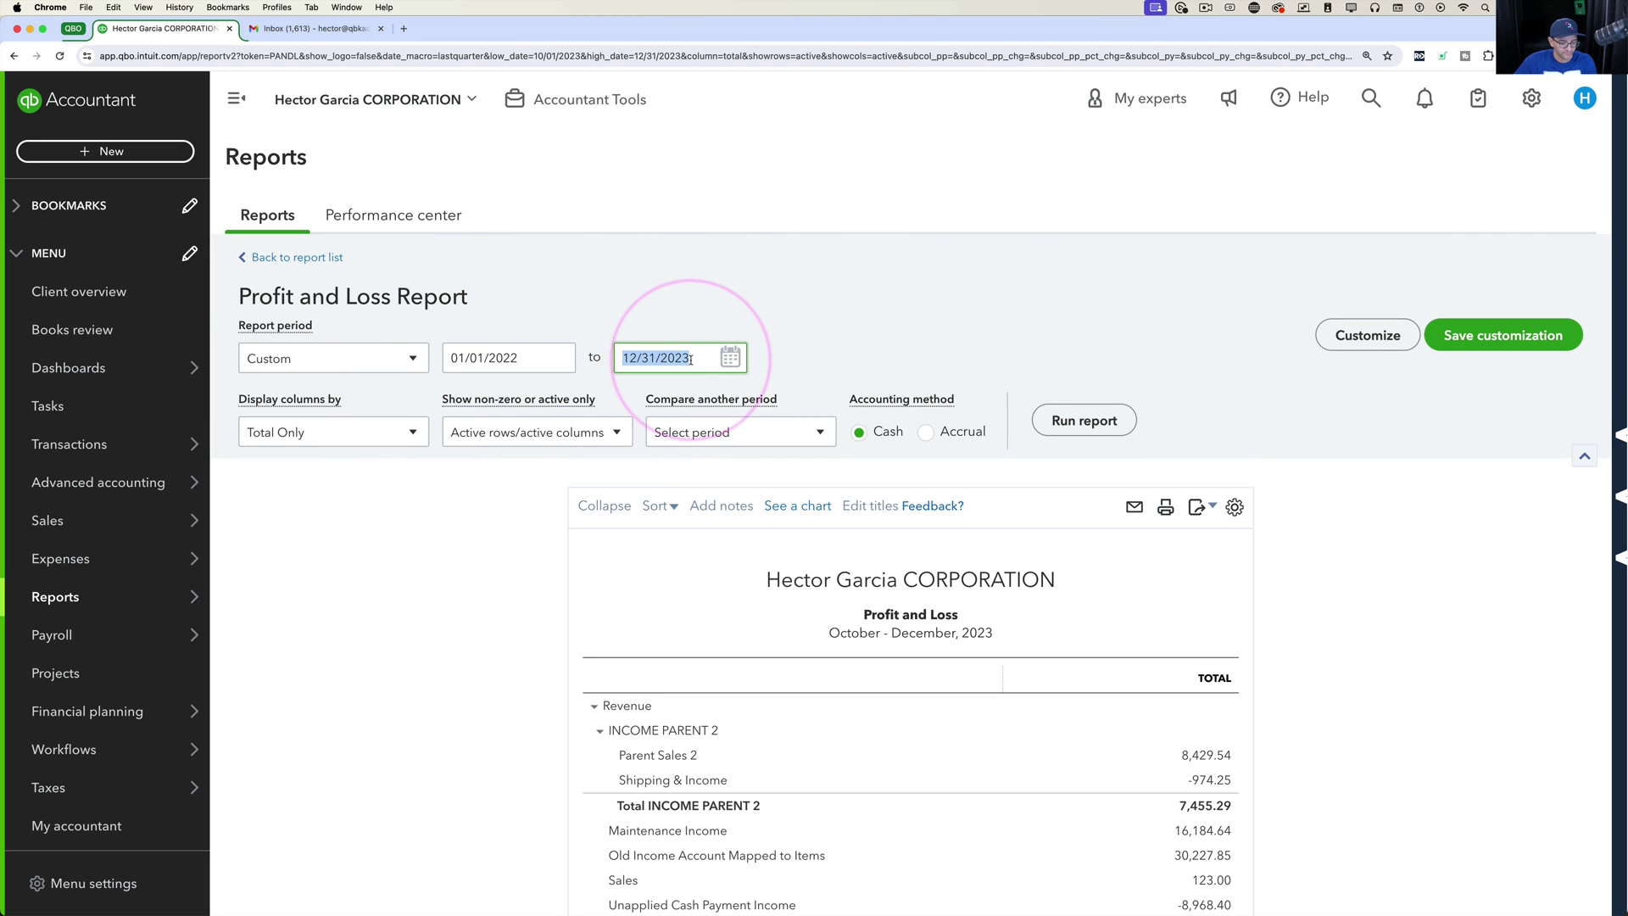
{"action": "left_click", "coordinate": [340, 434]}
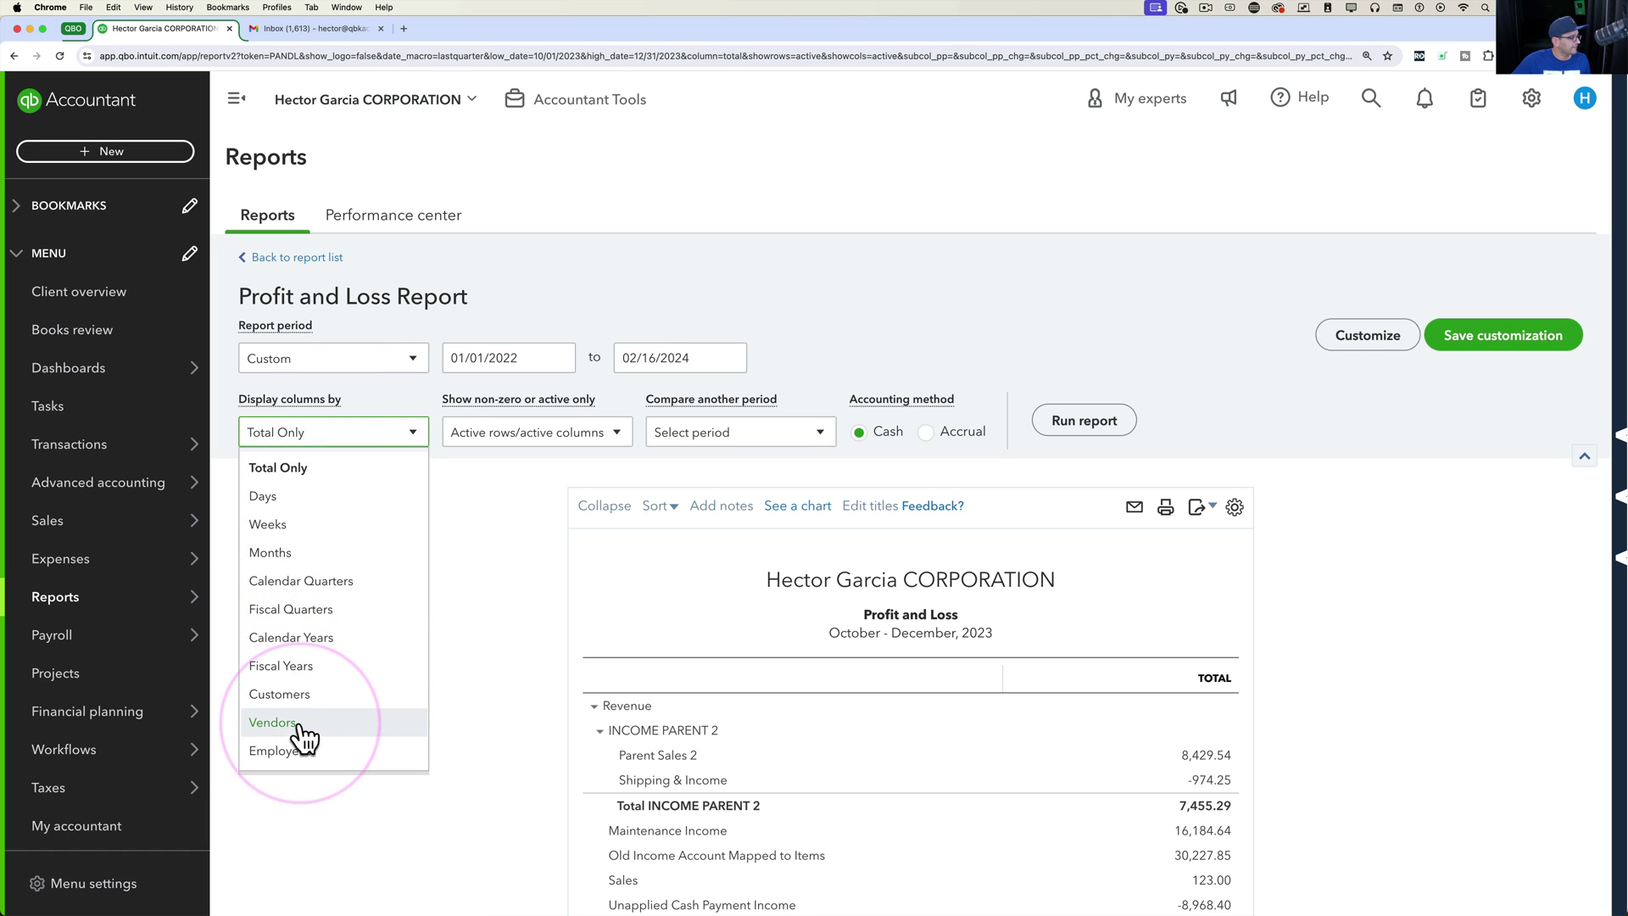
{"action": "scroll", "coordinate": [309, 665], "scroll_direction": "down", "scroll_amount": 3}
{"action": "scroll", "coordinate": [302, 683], "scroll_direction": "up", "scroll_amount": 2}
{"action": "left_click", "coordinate": [292, 602]}
{"action": "left_click", "coordinate": [1084, 420]}
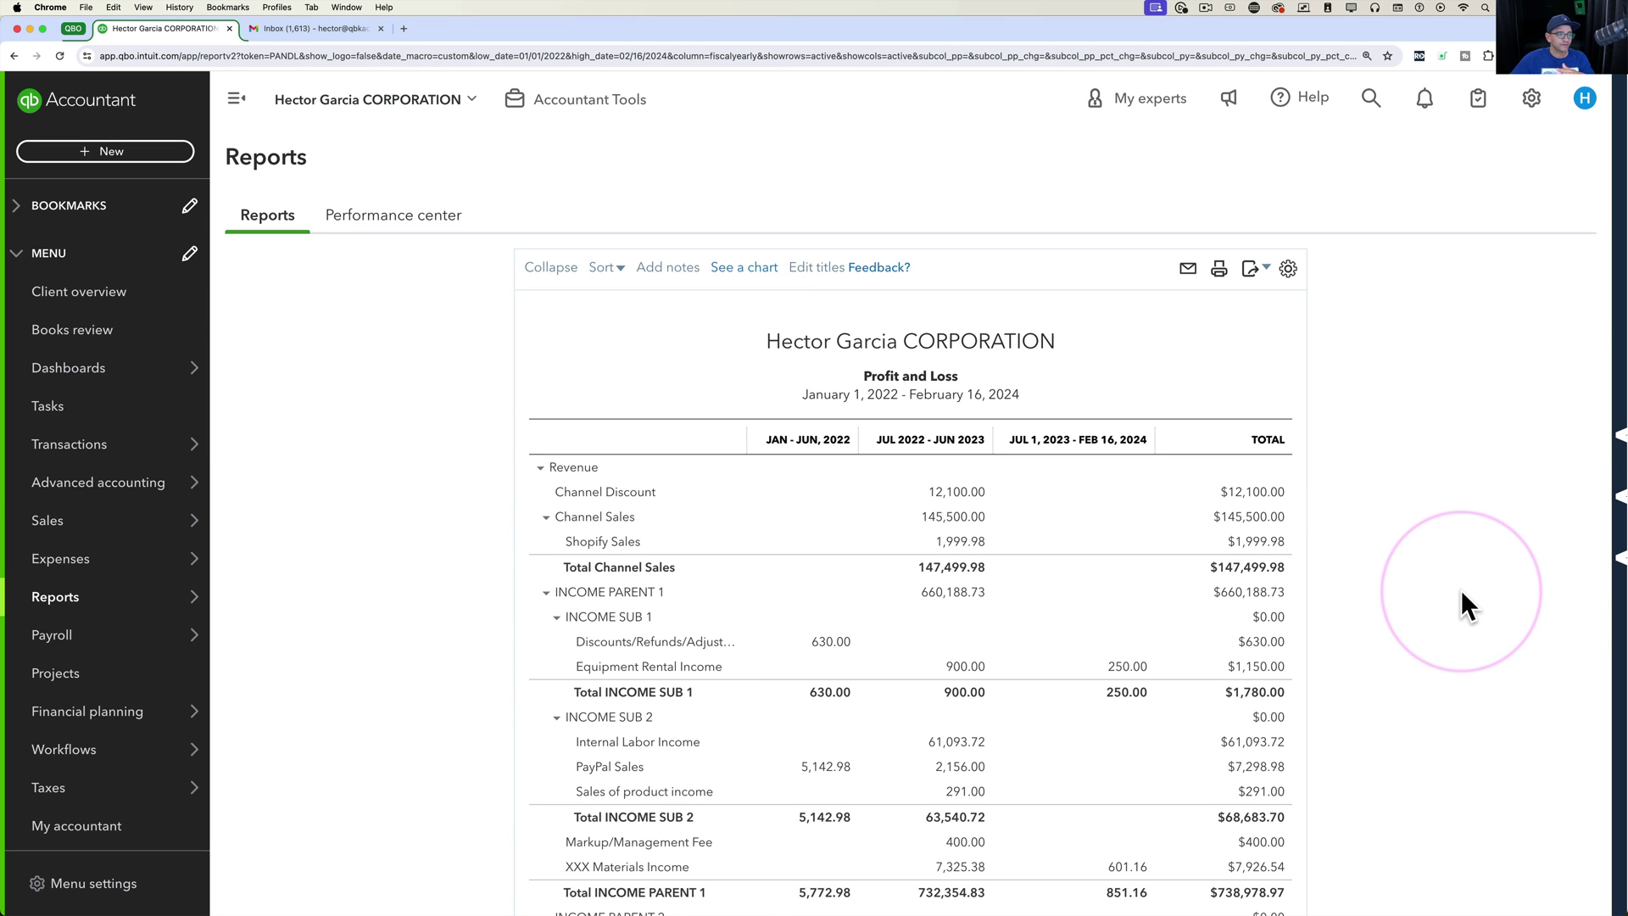
Step: Change the report's column display to Calendar Years and rerun it
{"action": "scroll", "coordinate": [1387, 568], "scroll_direction": "up", "scroll_amount": 3}
{"action": "left_click", "coordinate": [293, 373]}
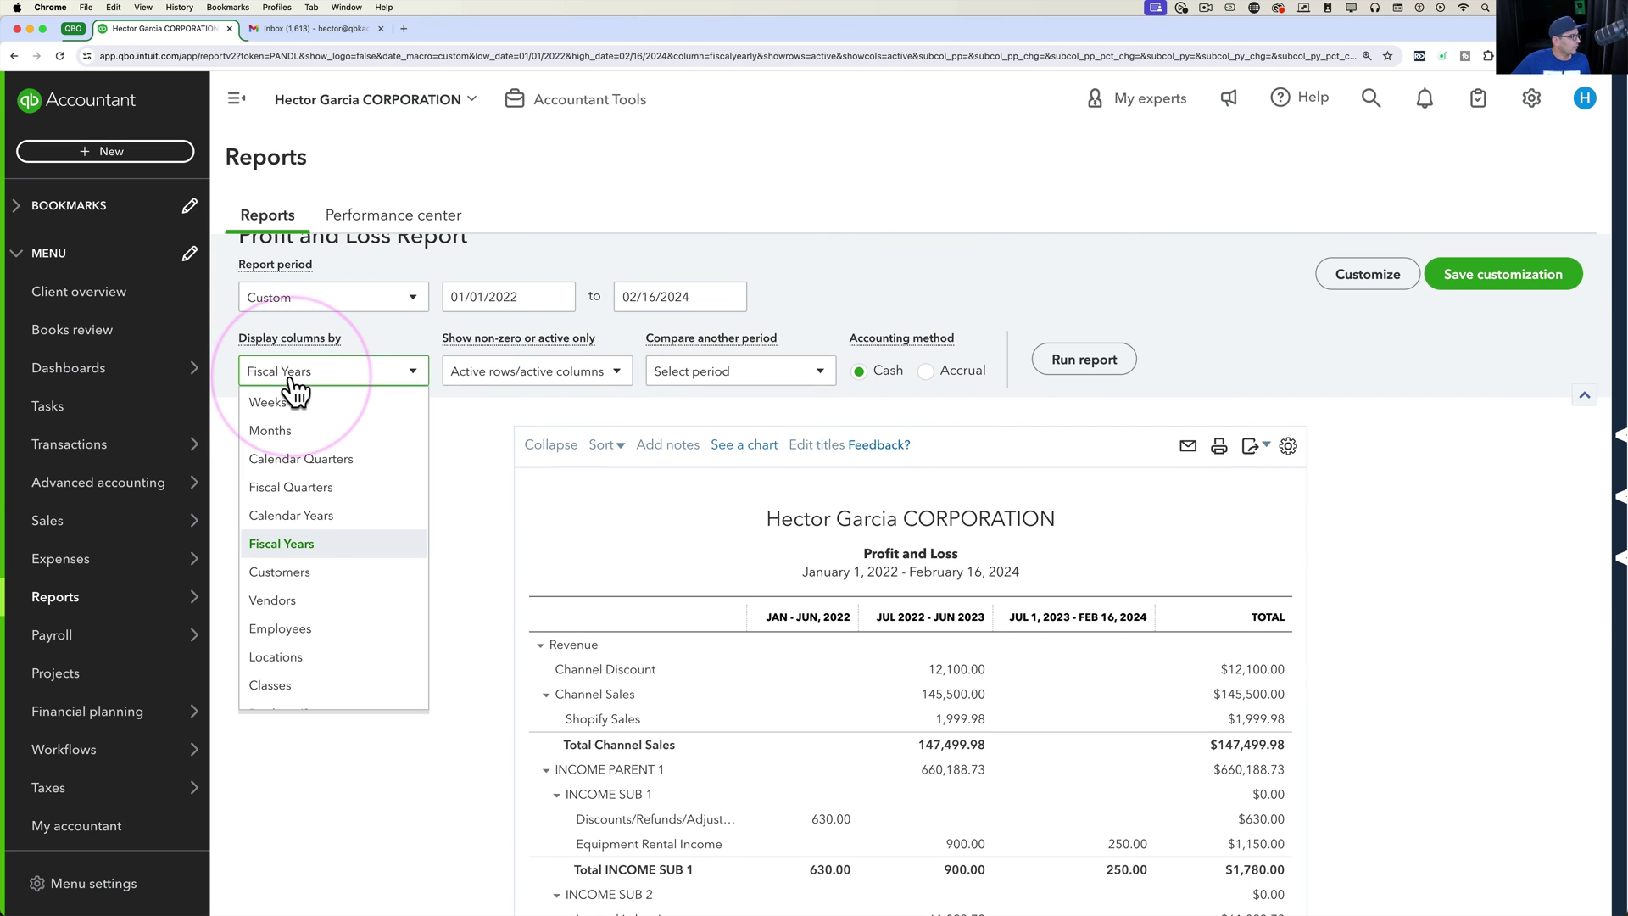
{"action": "left_click", "coordinate": [291, 514]}
{"action": "left_click", "coordinate": [1123, 367]}
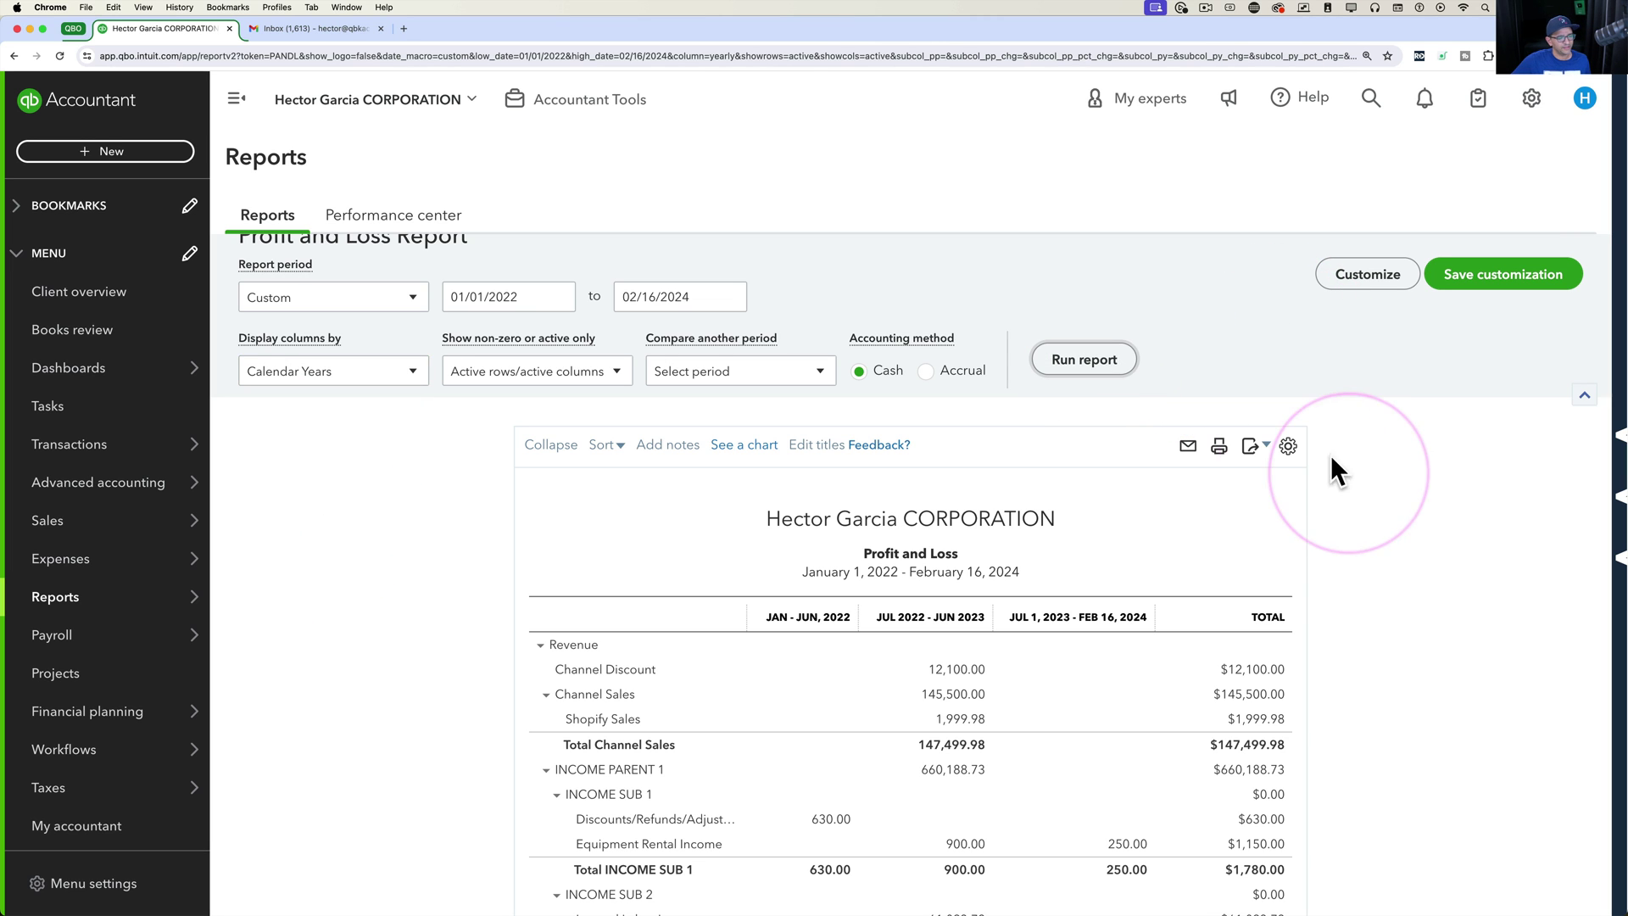
Step: Examine the yearly amounts of the old income and old COGS accounts mapped to items in the Profit and Loss report
{"action": "scroll", "coordinate": [1360, 546], "scroll_direction": "down", "scroll_amount": 3}
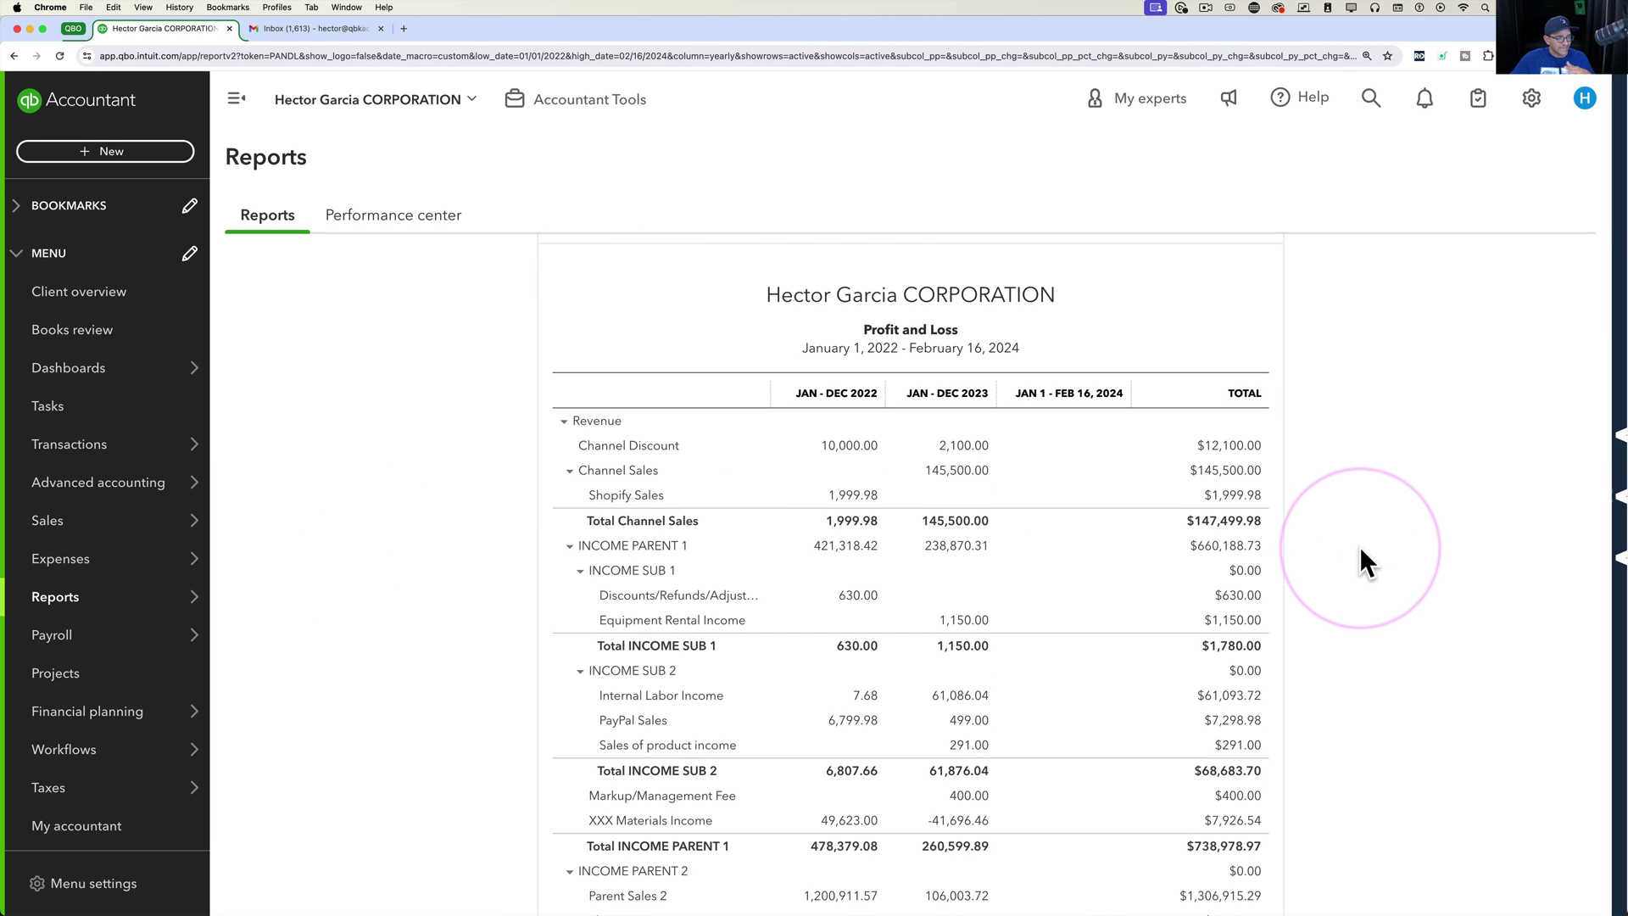
{"action": "scroll", "coordinate": [1360, 546], "scroll_direction": "down", "scroll_amount": 2}
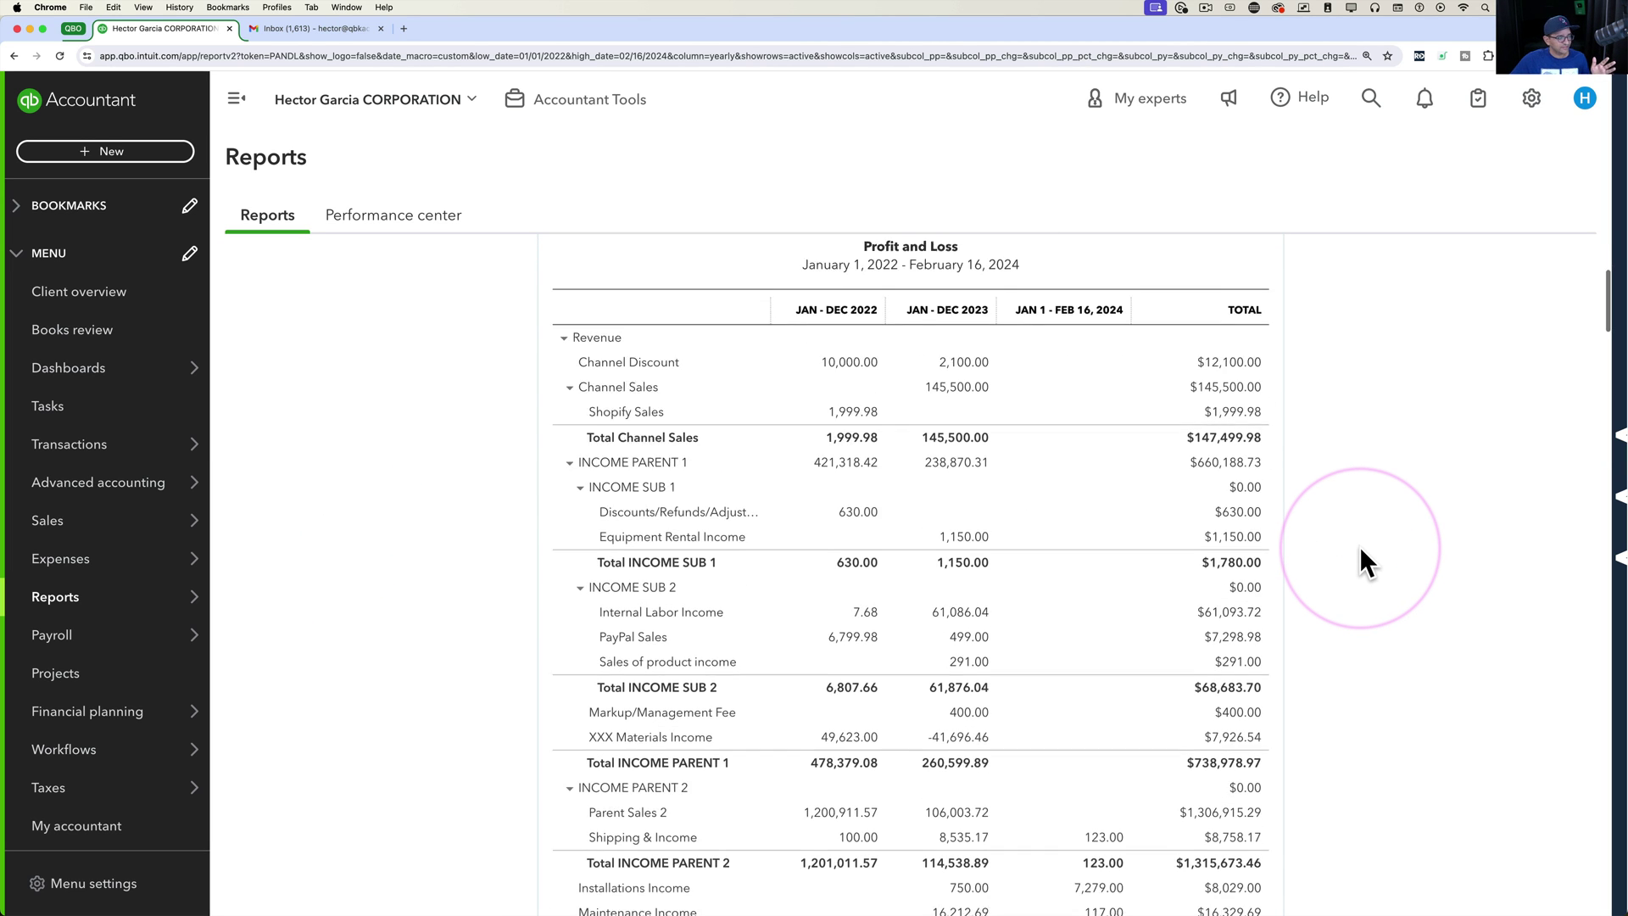
{"action": "scroll", "coordinate": [1360, 546], "scroll_direction": "down", "scroll_amount": 5}
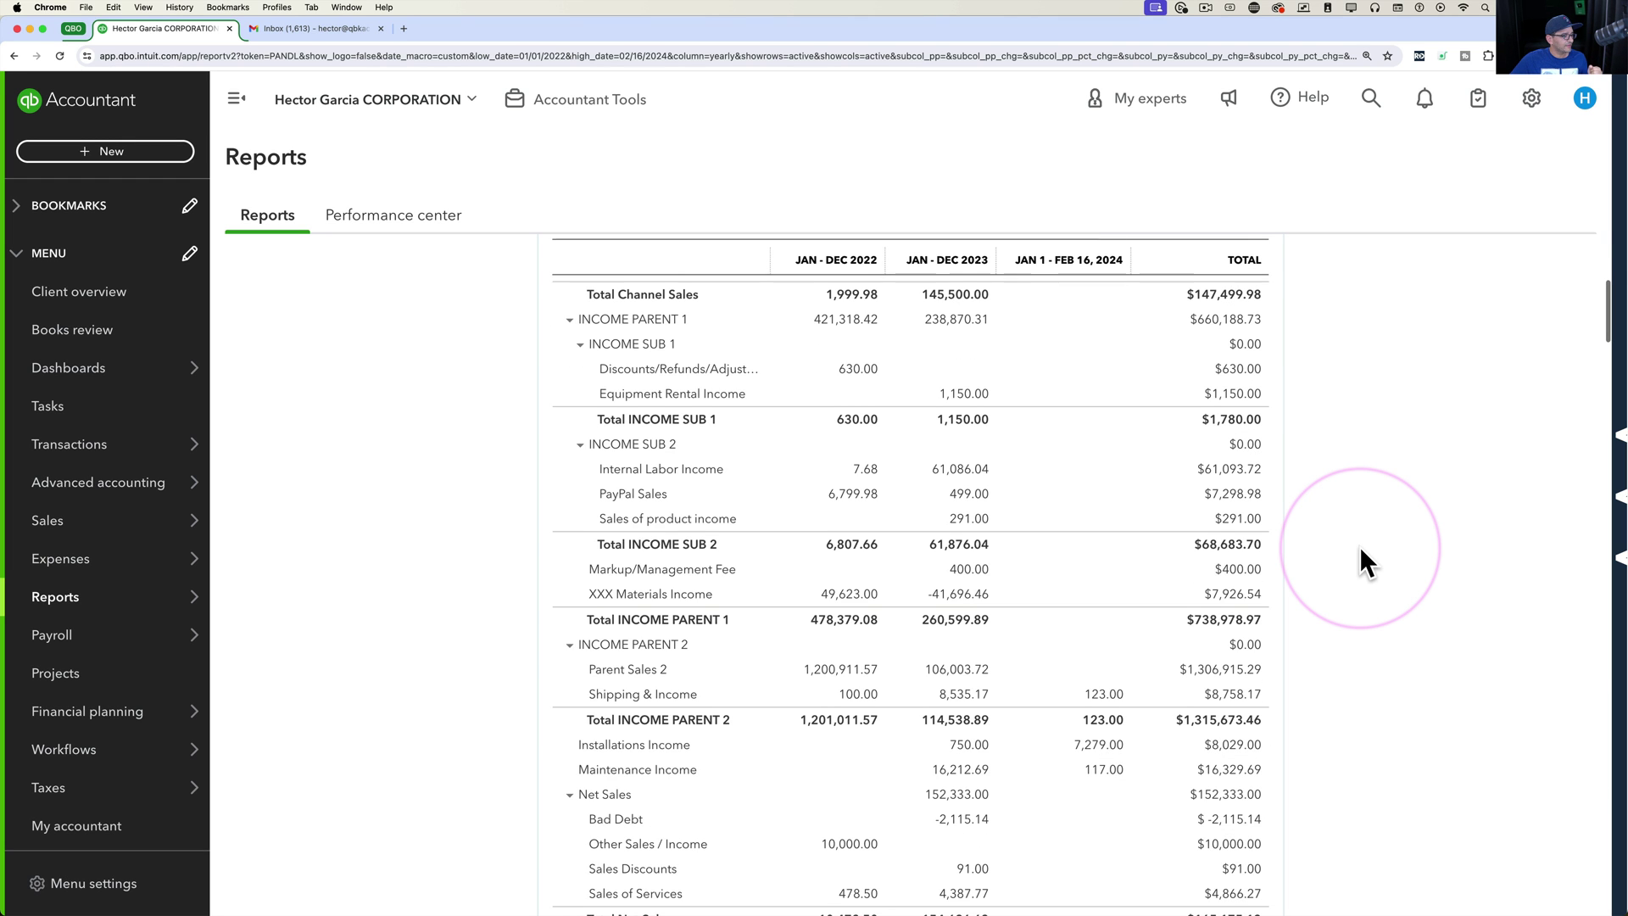
{"action": "scroll", "coordinate": [1360, 546], "scroll_direction": "down", "scroll_amount": 2}
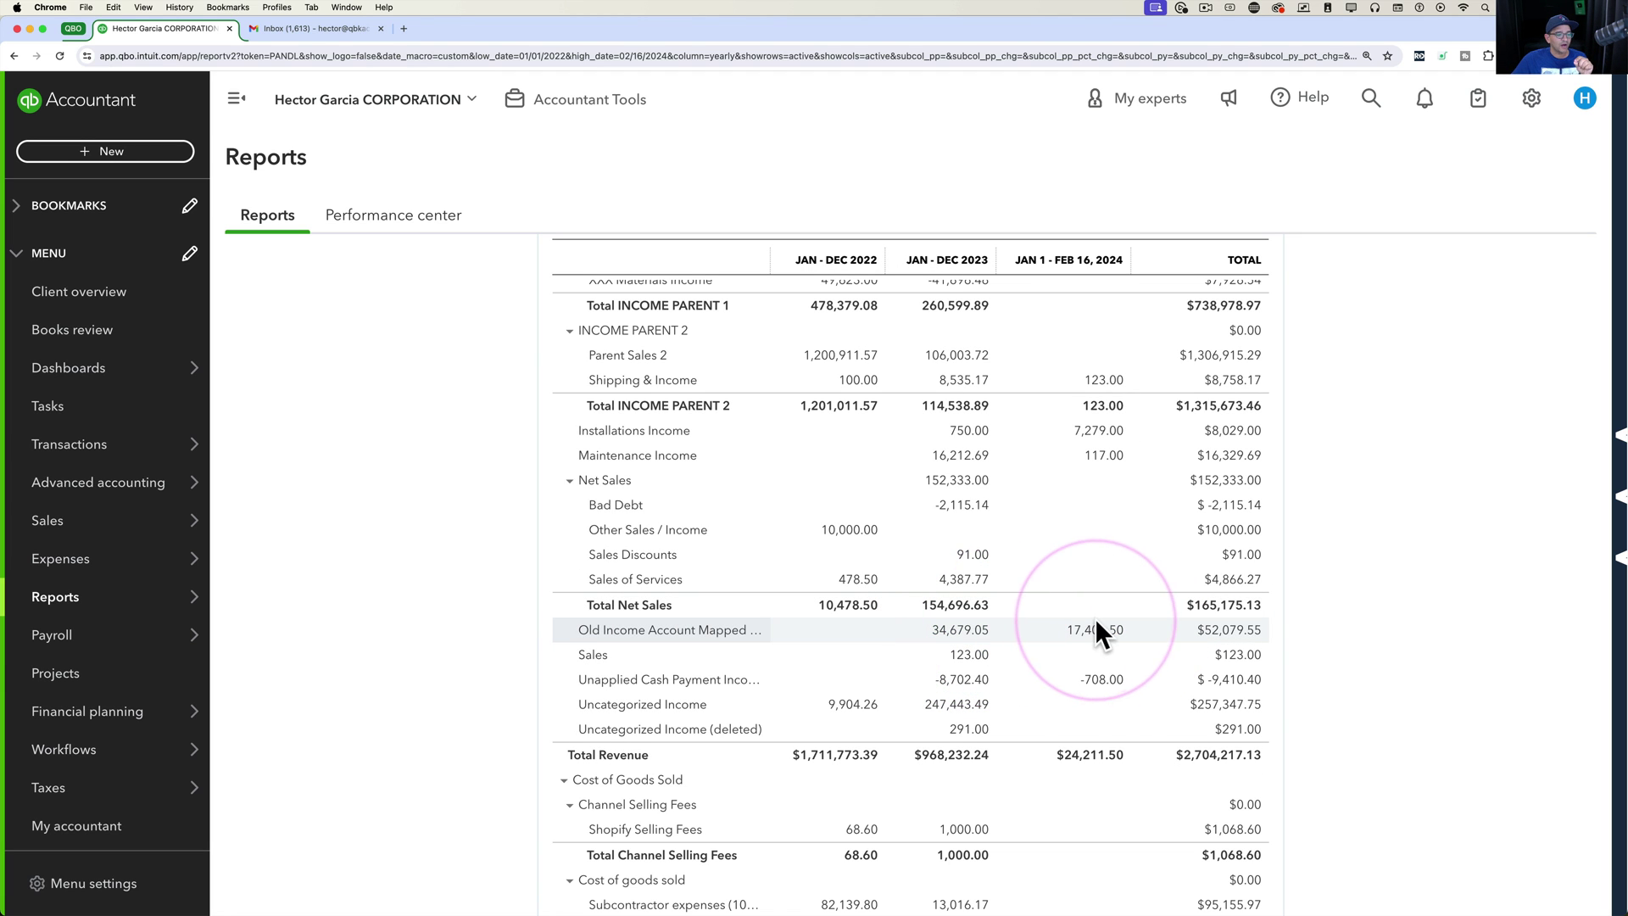
{"action": "scroll", "coordinate": [1005, 694], "scroll_direction": "down", "scroll_amount": 5}
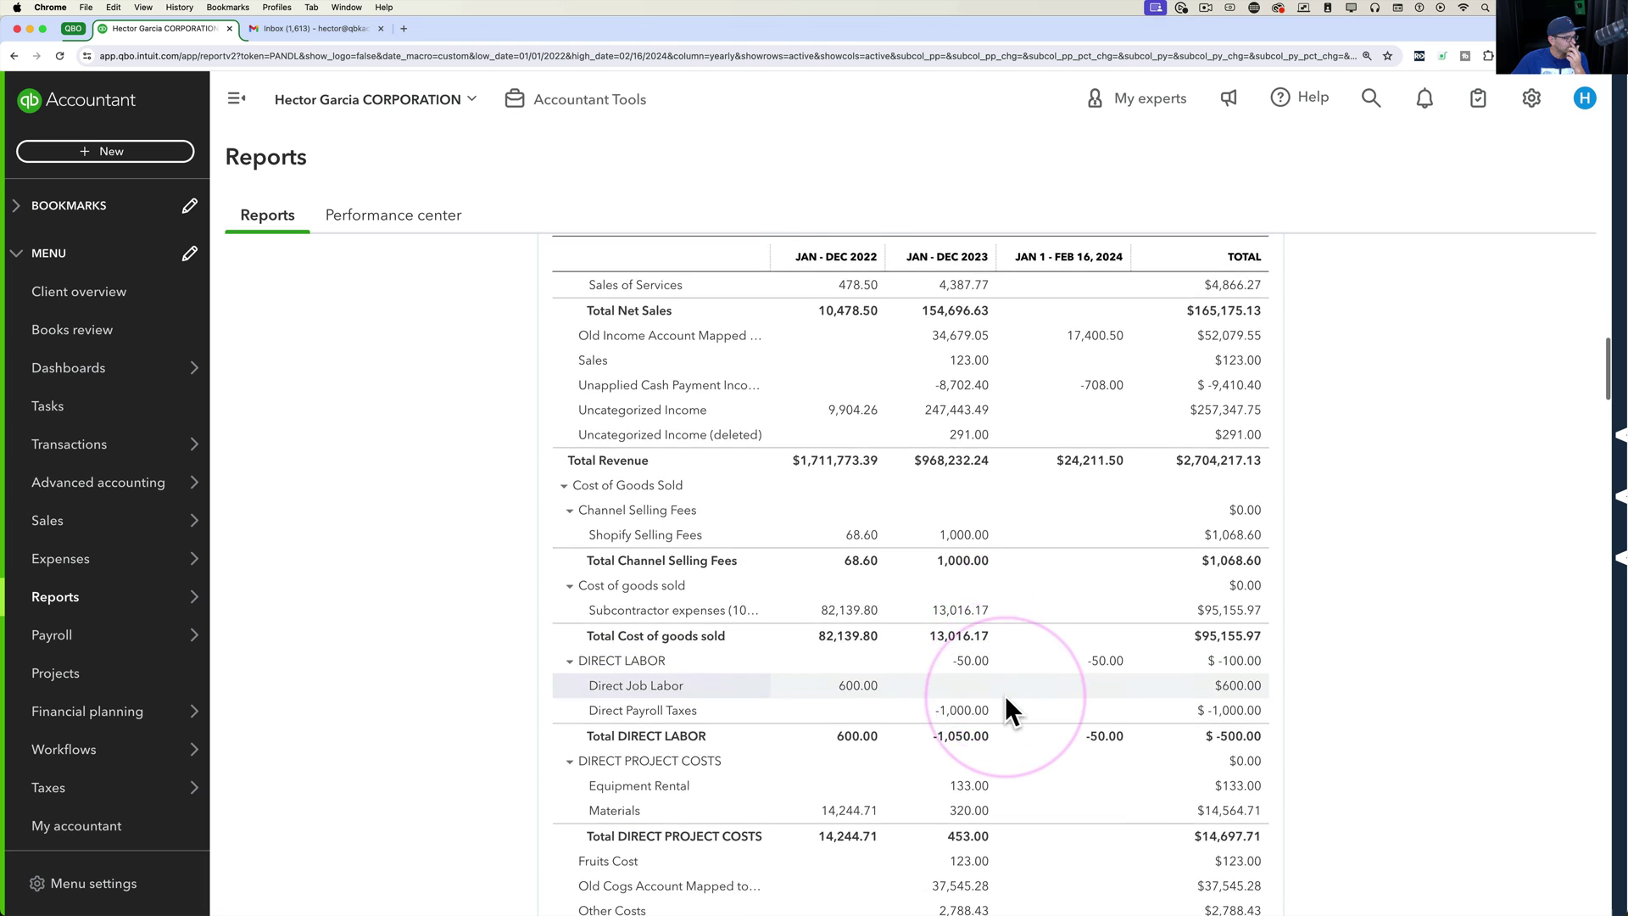
{"action": "scroll", "coordinate": [1005, 709], "scroll_direction": "down", "scroll_amount": 1}
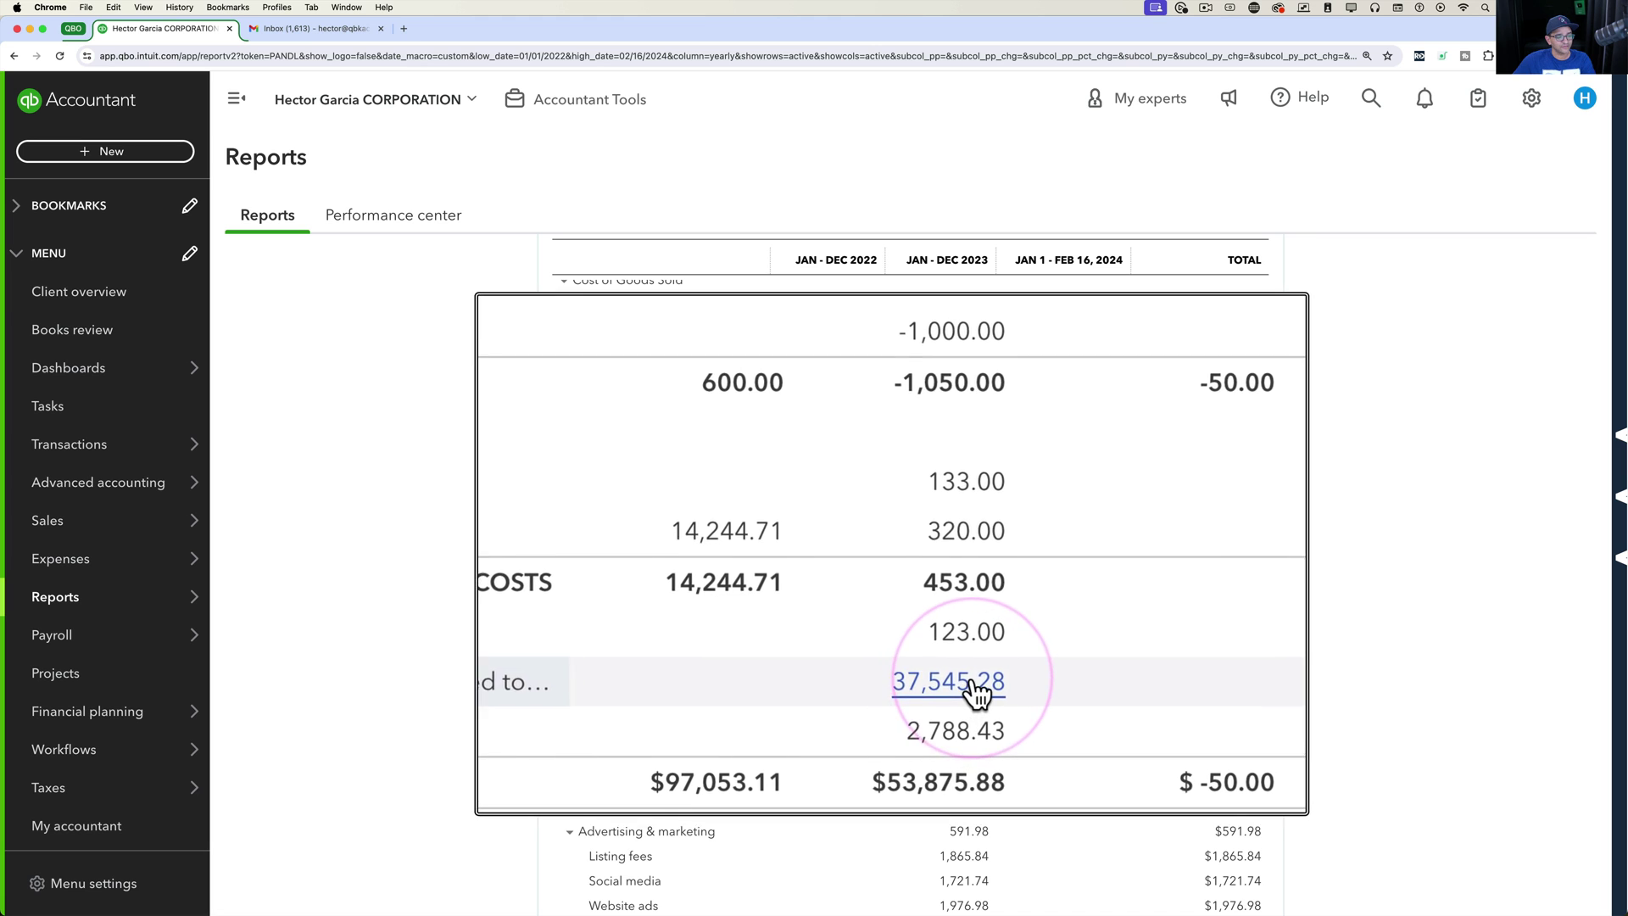
Step: Leave the Profit and Loss report and open the company's chart of accounts
{"action": "scroll", "coordinate": [998, 688], "scroll_direction": "up", "scroll_amount": 1}
{"action": "scroll", "coordinate": [998, 689], "scroll_direction": "up", "scroll_amount": 6}
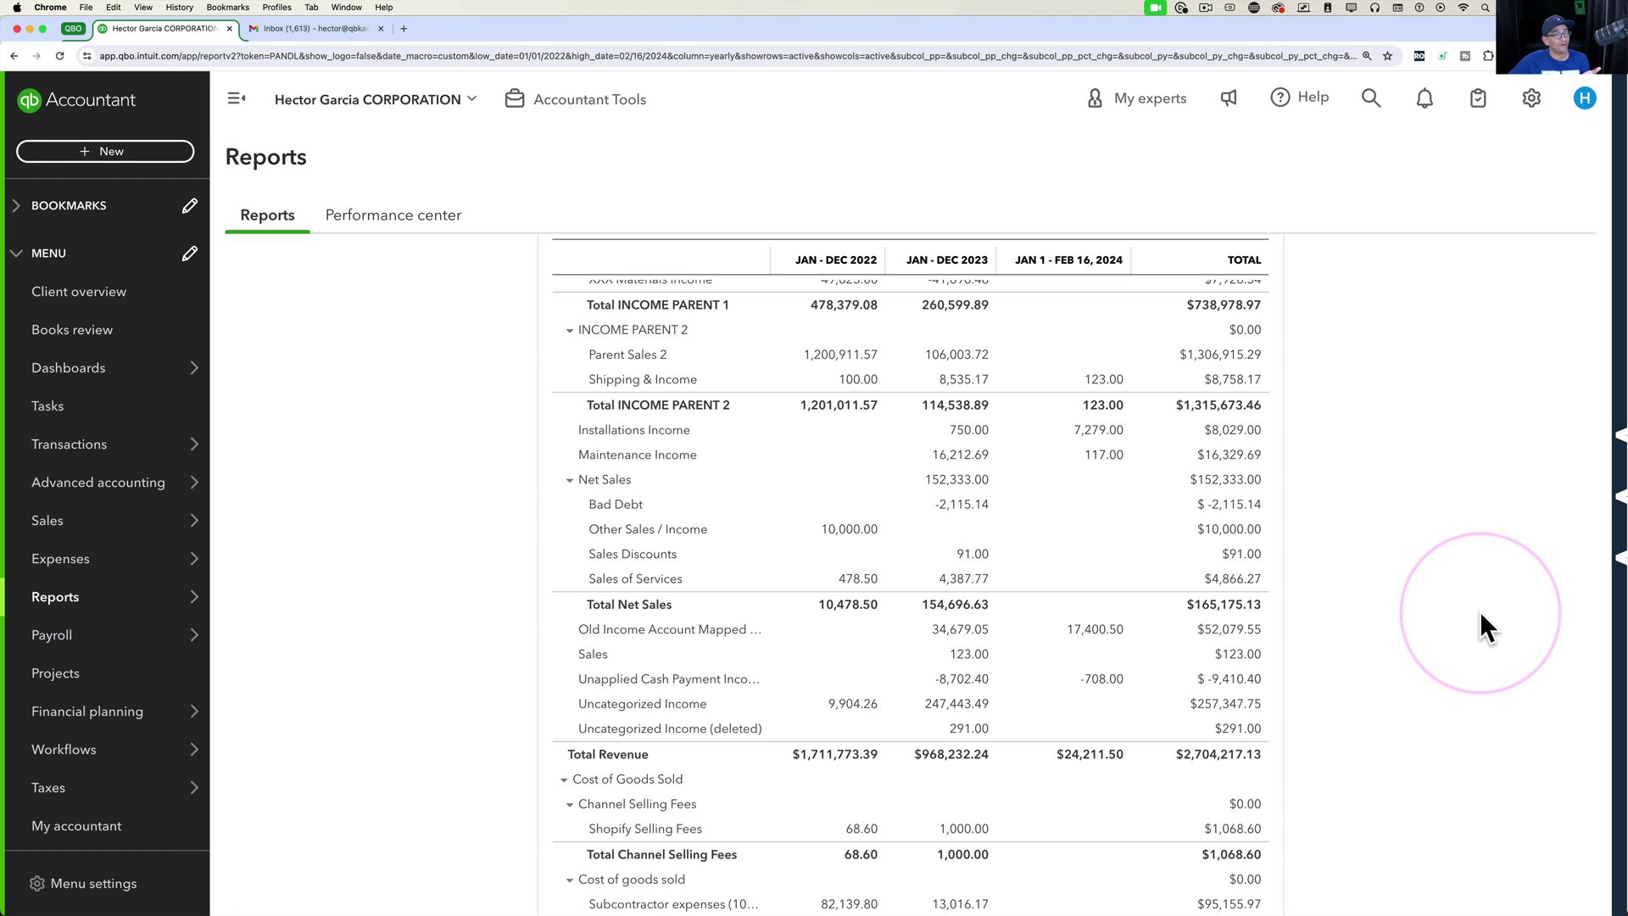
{"action": "scroll", "coordinate": [1432, 439], "scroll_direction": "up", "scroll_amount": 5}
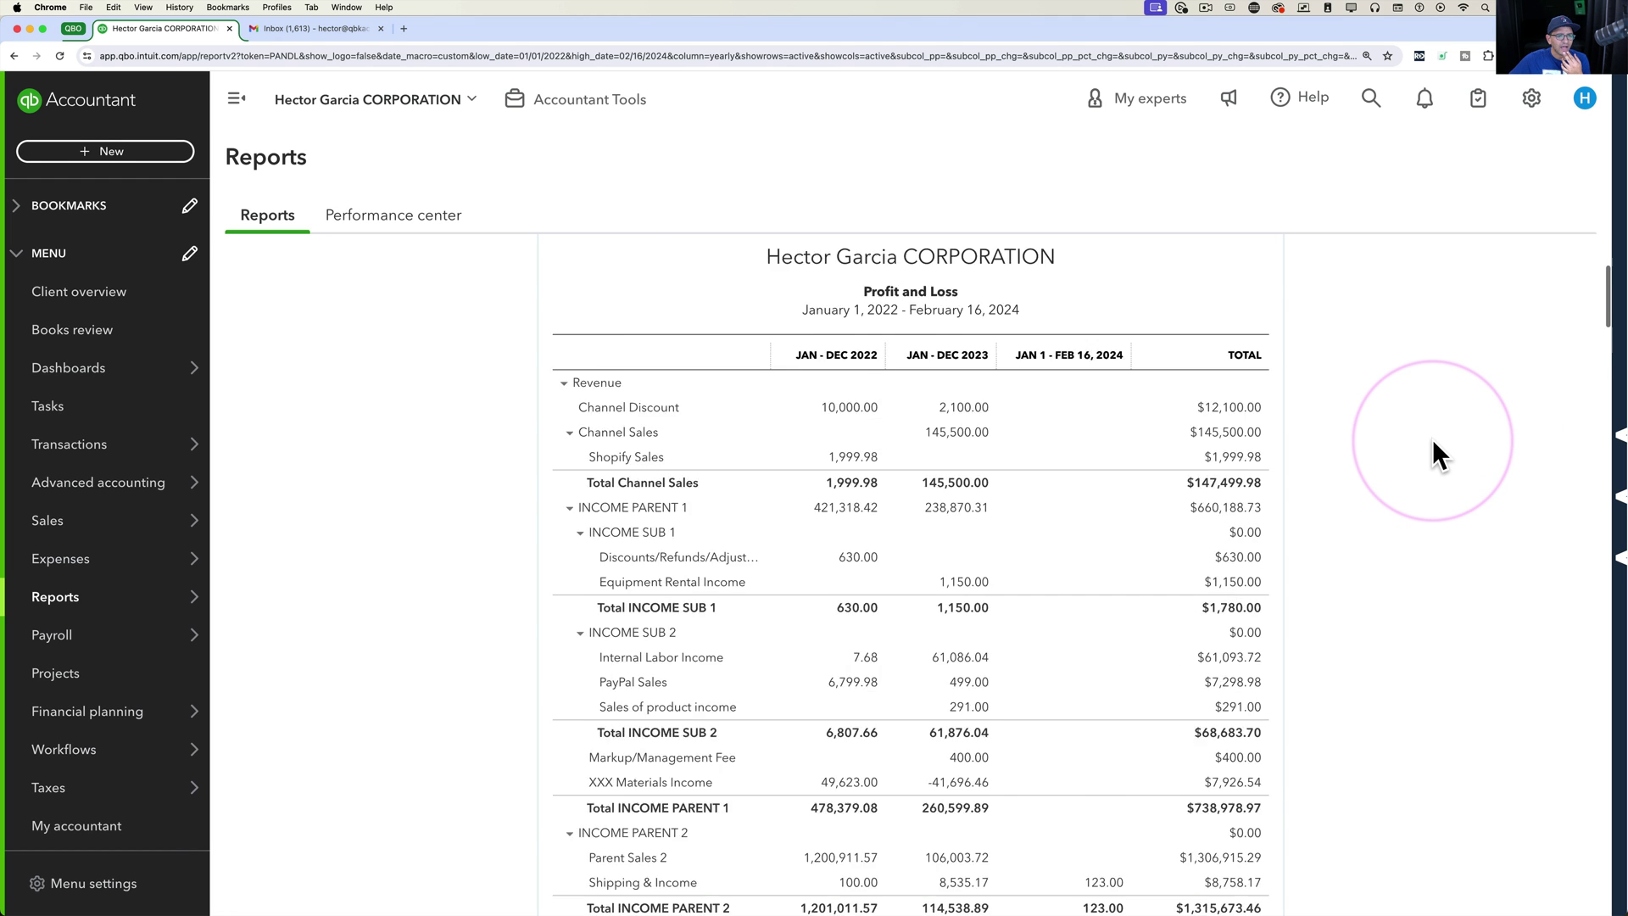
{"action": "scroll", "coordinate": [1432, 439], "scroll_direction": "up", "scroll_amount": 5}
{"action": "left_click", "coordinate": [1531, 97]}
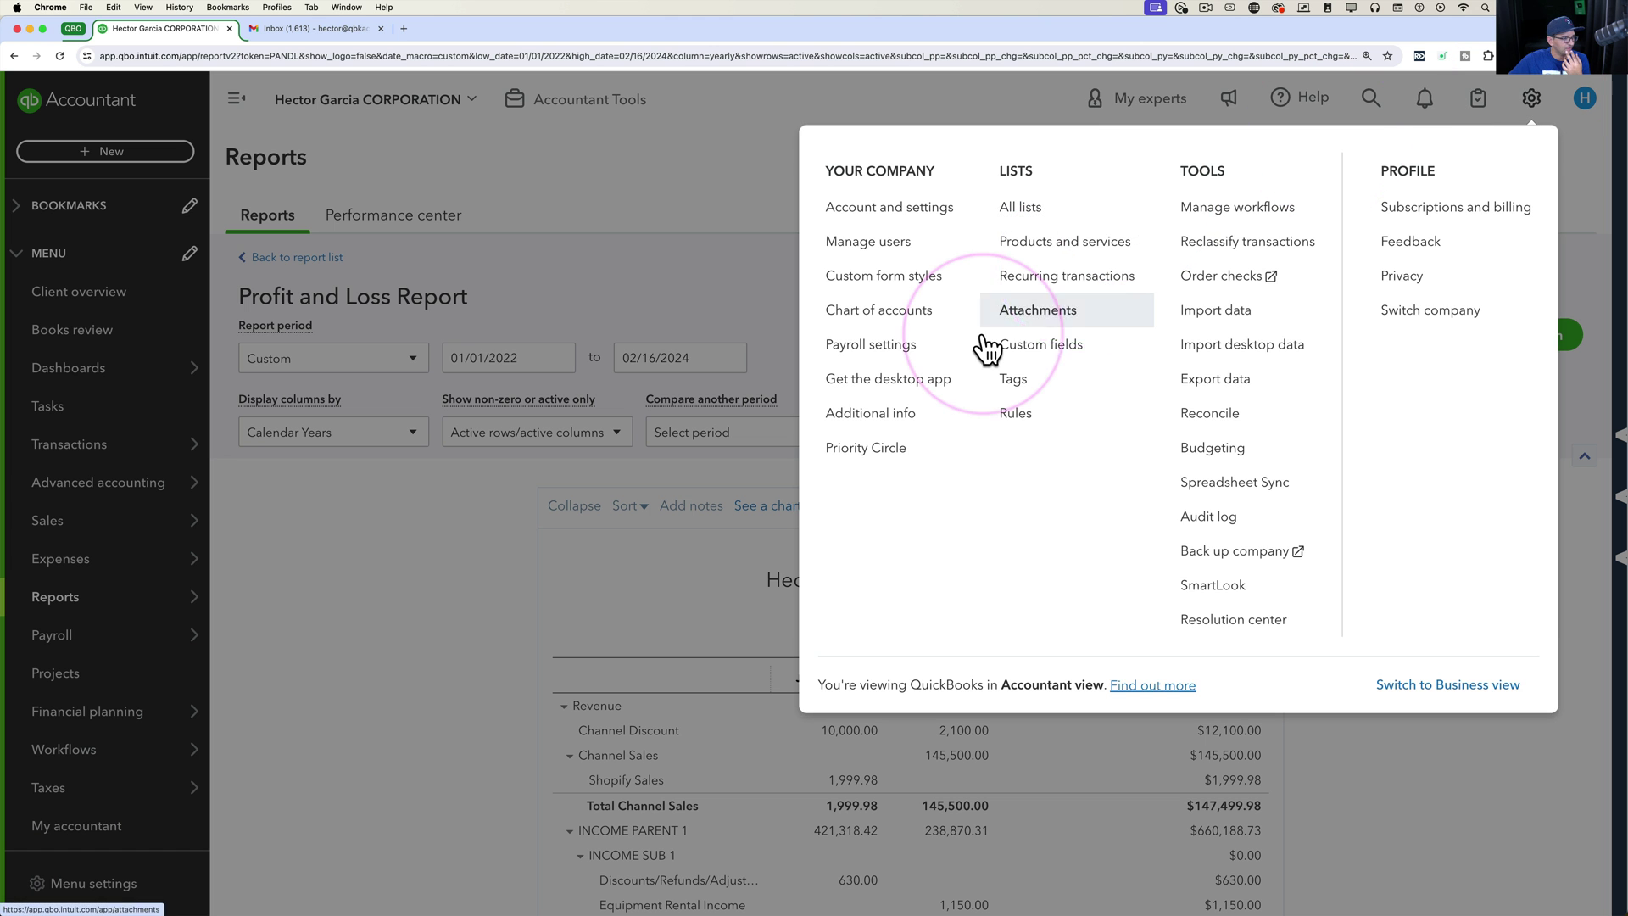
{"action": "left_click", "coordinate": [890, 310]}
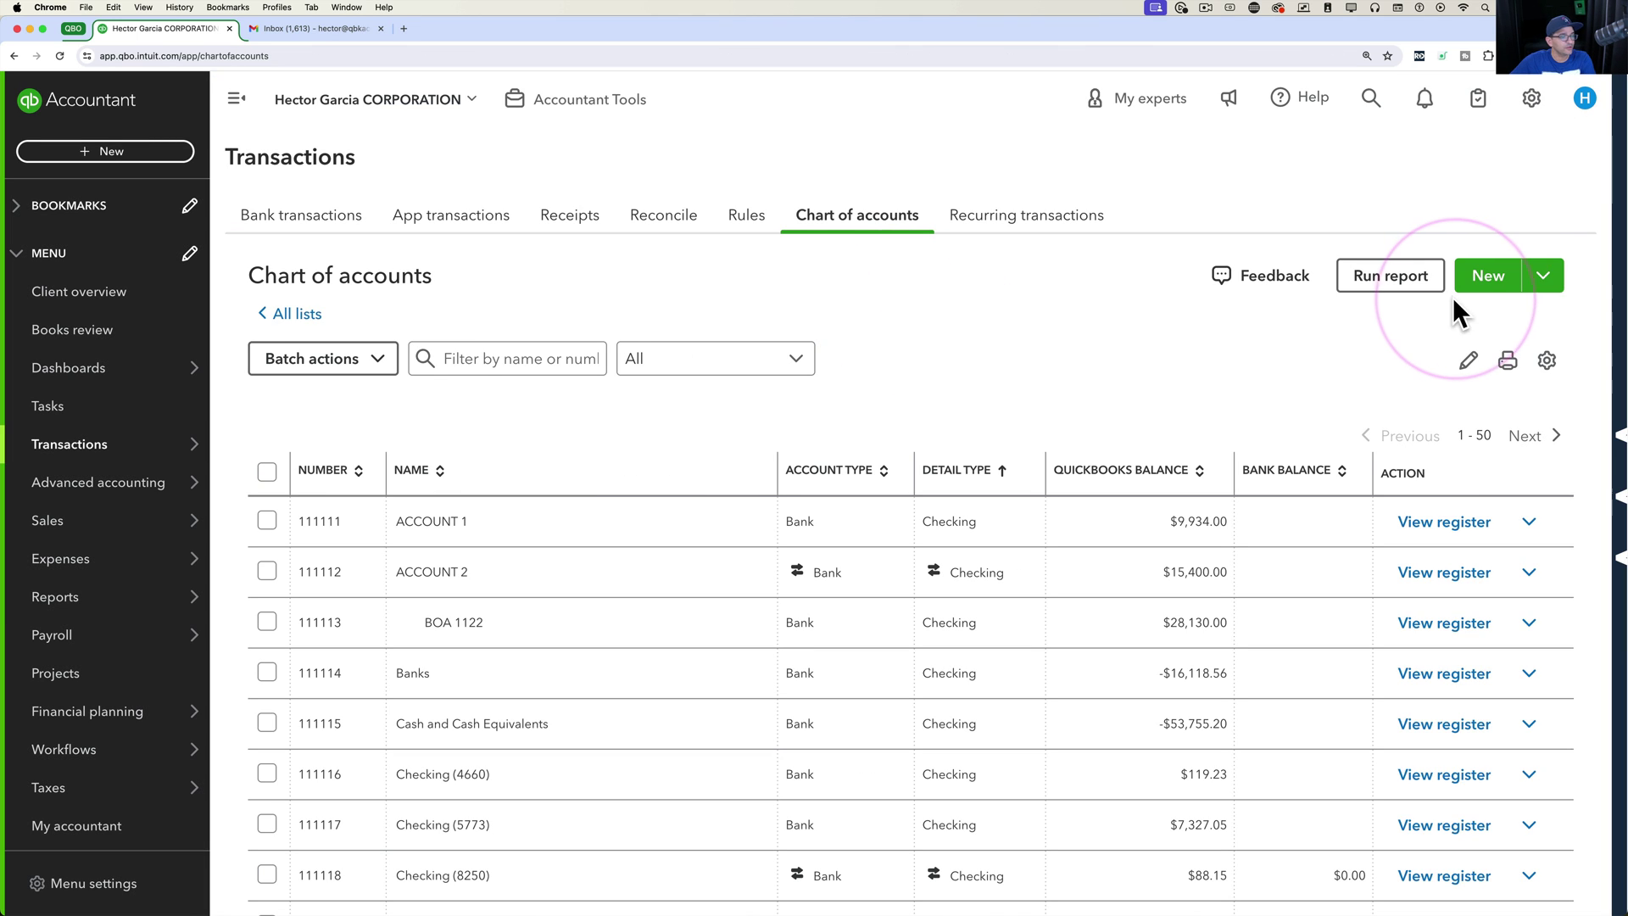
Step: Start a new Income account saved under Income with the tax form section Sales of Product Income
{"action": "left_click", "coordinate": [1493, 276]}
{"action": "left_click", "coordinate": [992, 165]}
{"action": "left_click", "coordinate": [912, 310]}
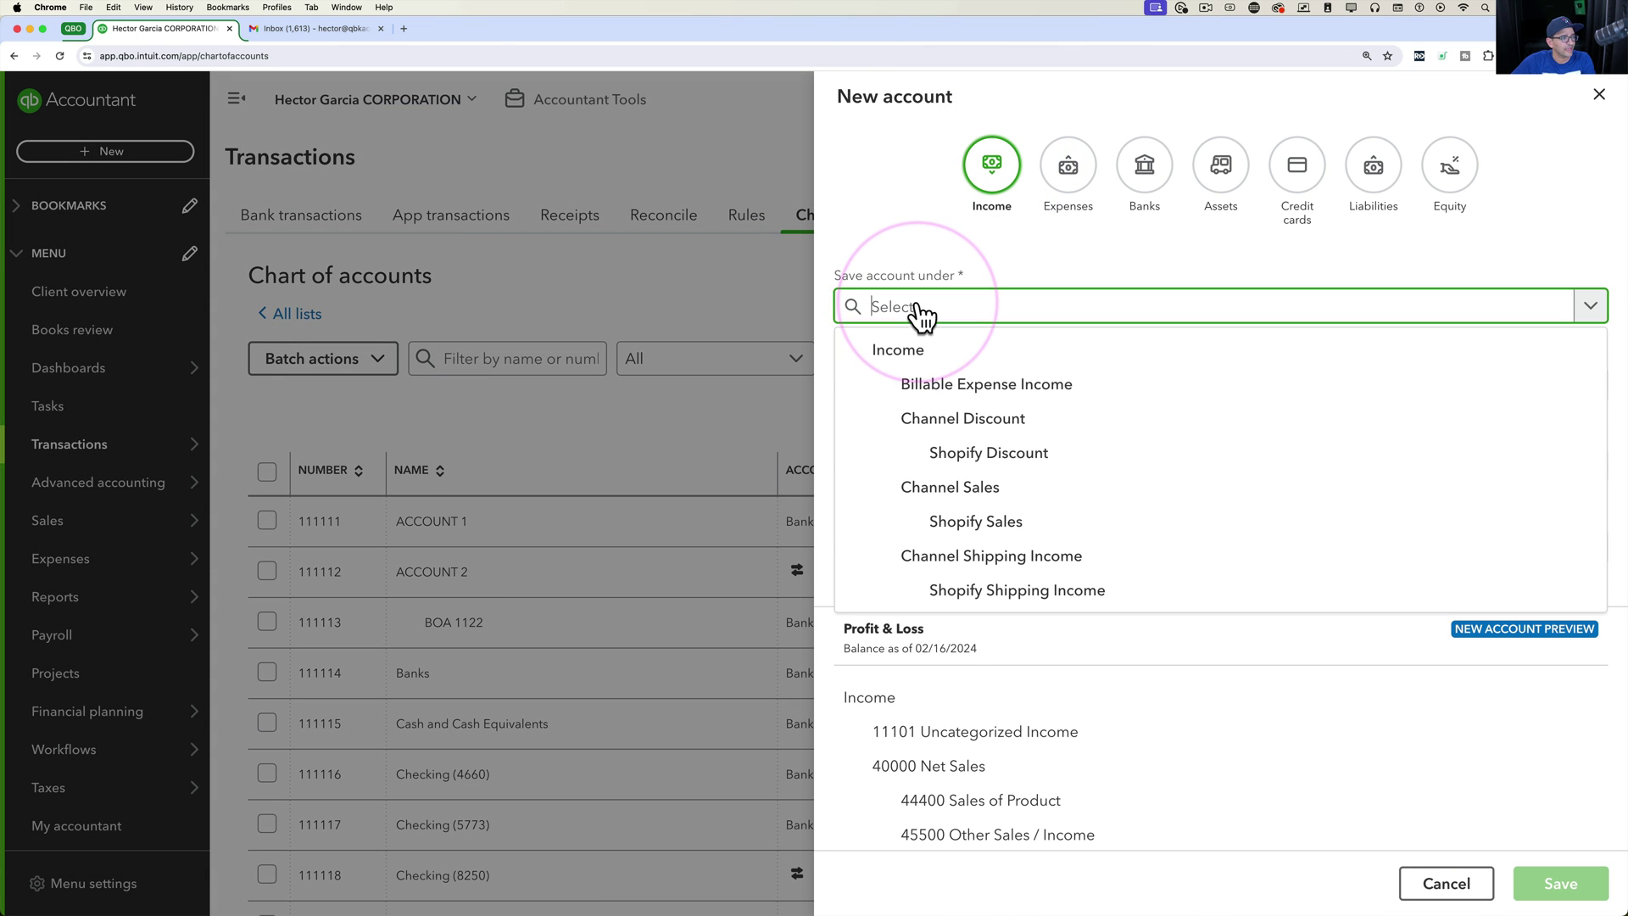
{"action": "left_click", "coordinate": [928, 350]}
{"action": "left_click", "coordinate": [901, 388]}
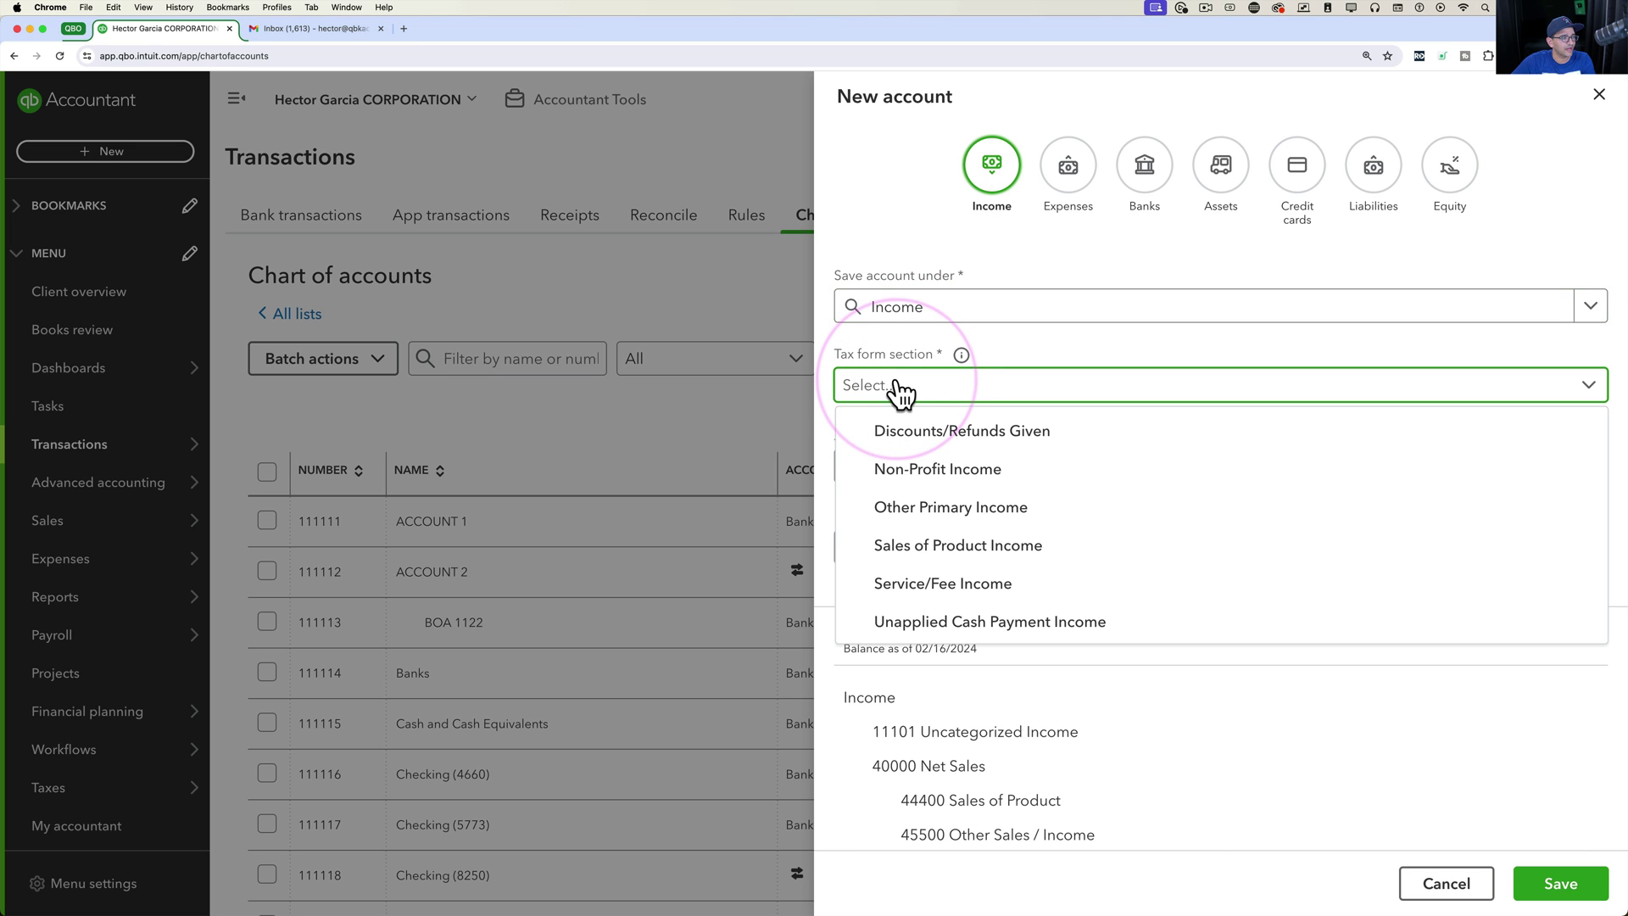
{"action": "left_click", "coordinate": [961, 547]}
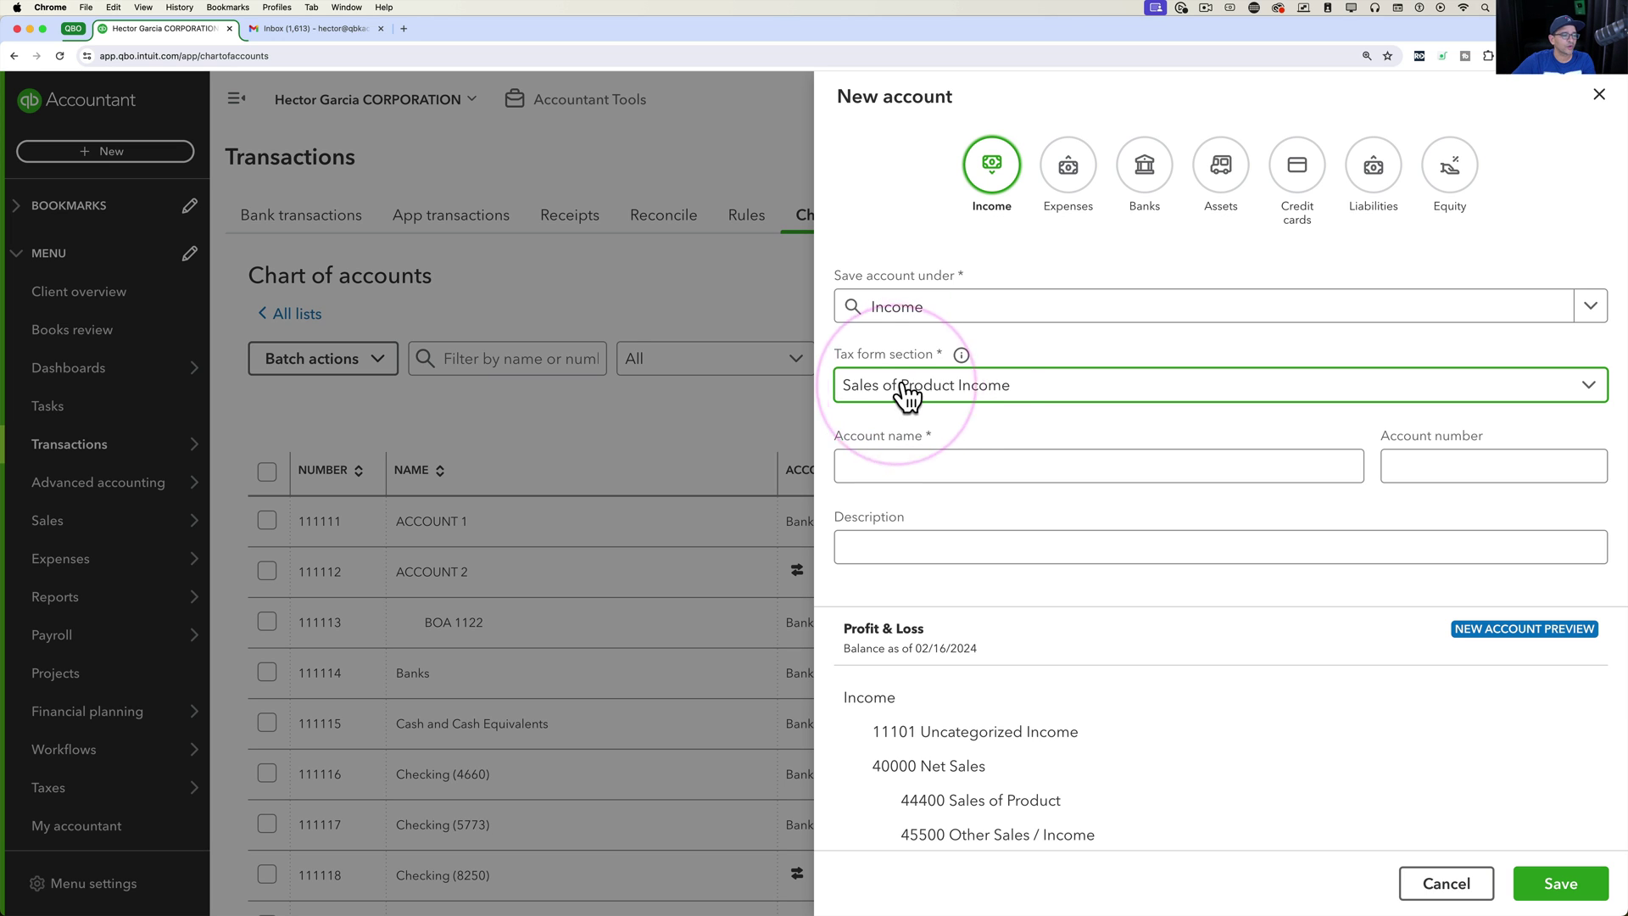
{"action": "left_click", "coordinate": [909, 386]}
{"action": "left_click", "coordinate": [968, 397]}
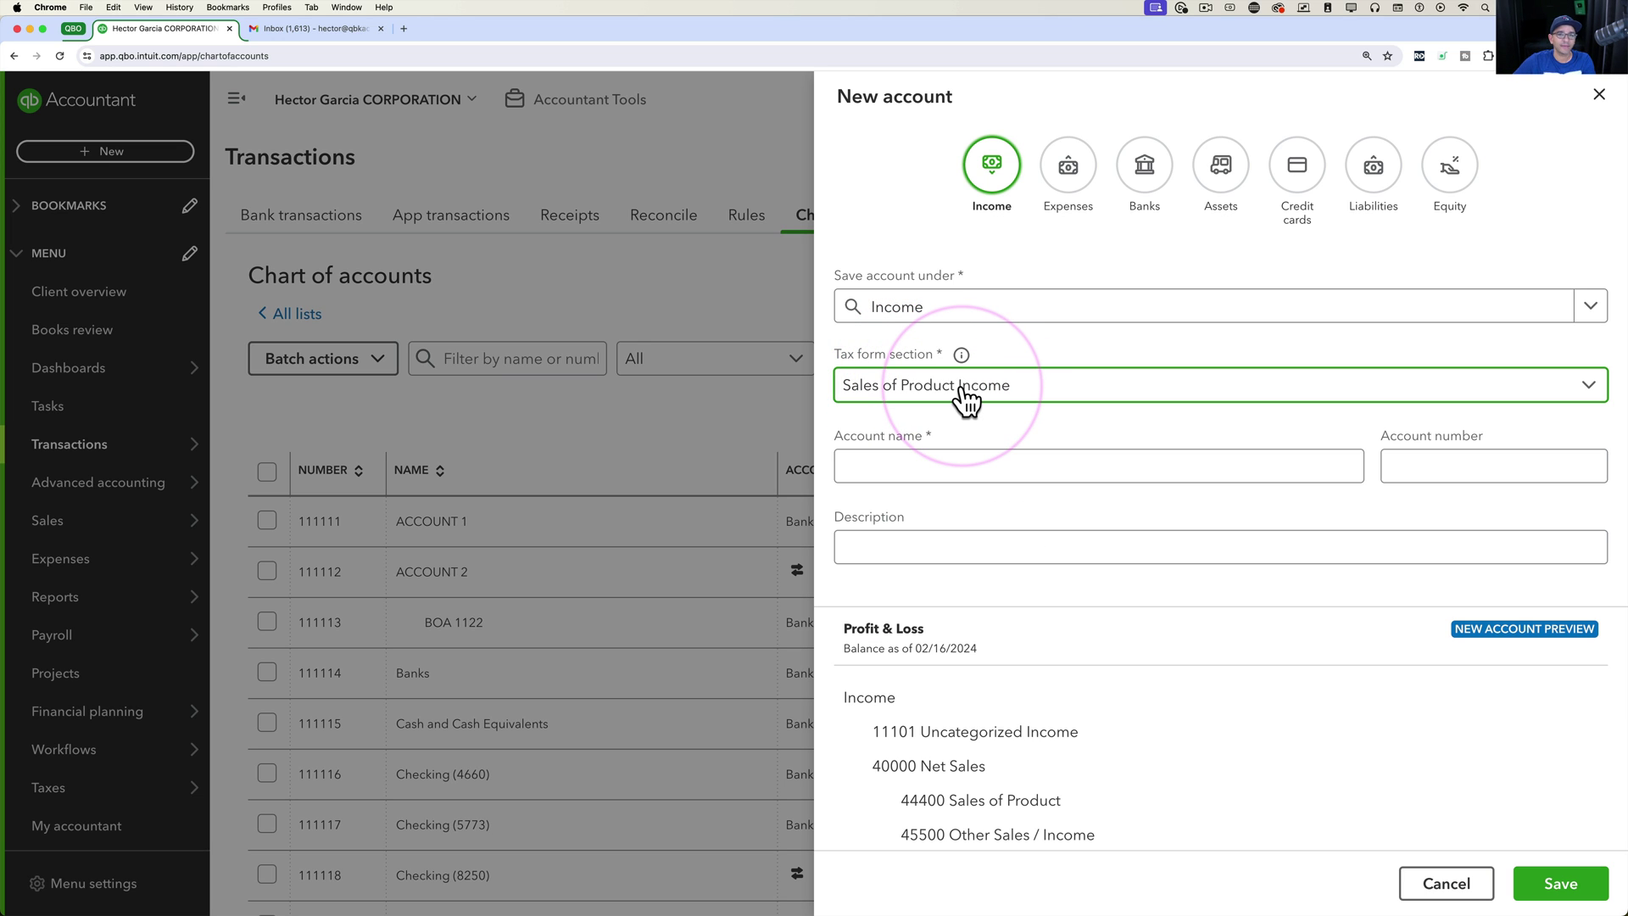
Step: Name the new income account "NEW MAPPED ACCOUNT FOR SALES!!!" and save it
{"action": "left_click", "coordinate": [903, 468]}
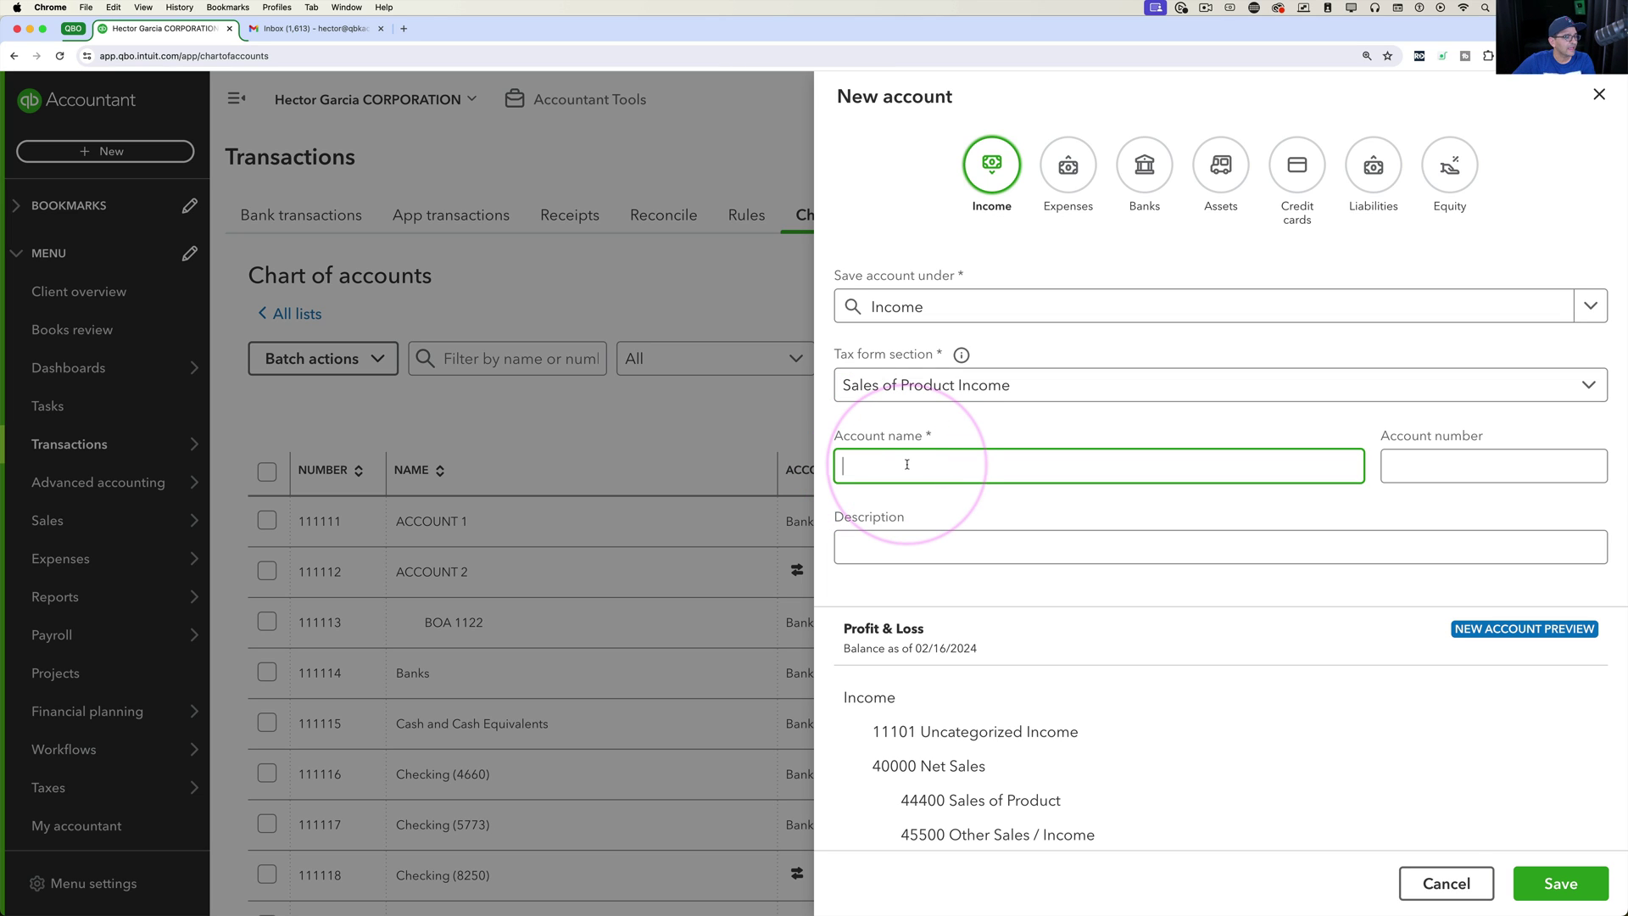
{"action": "type", "text": "NEW MAPPED ACCOUNT FOR SALES!!!"}
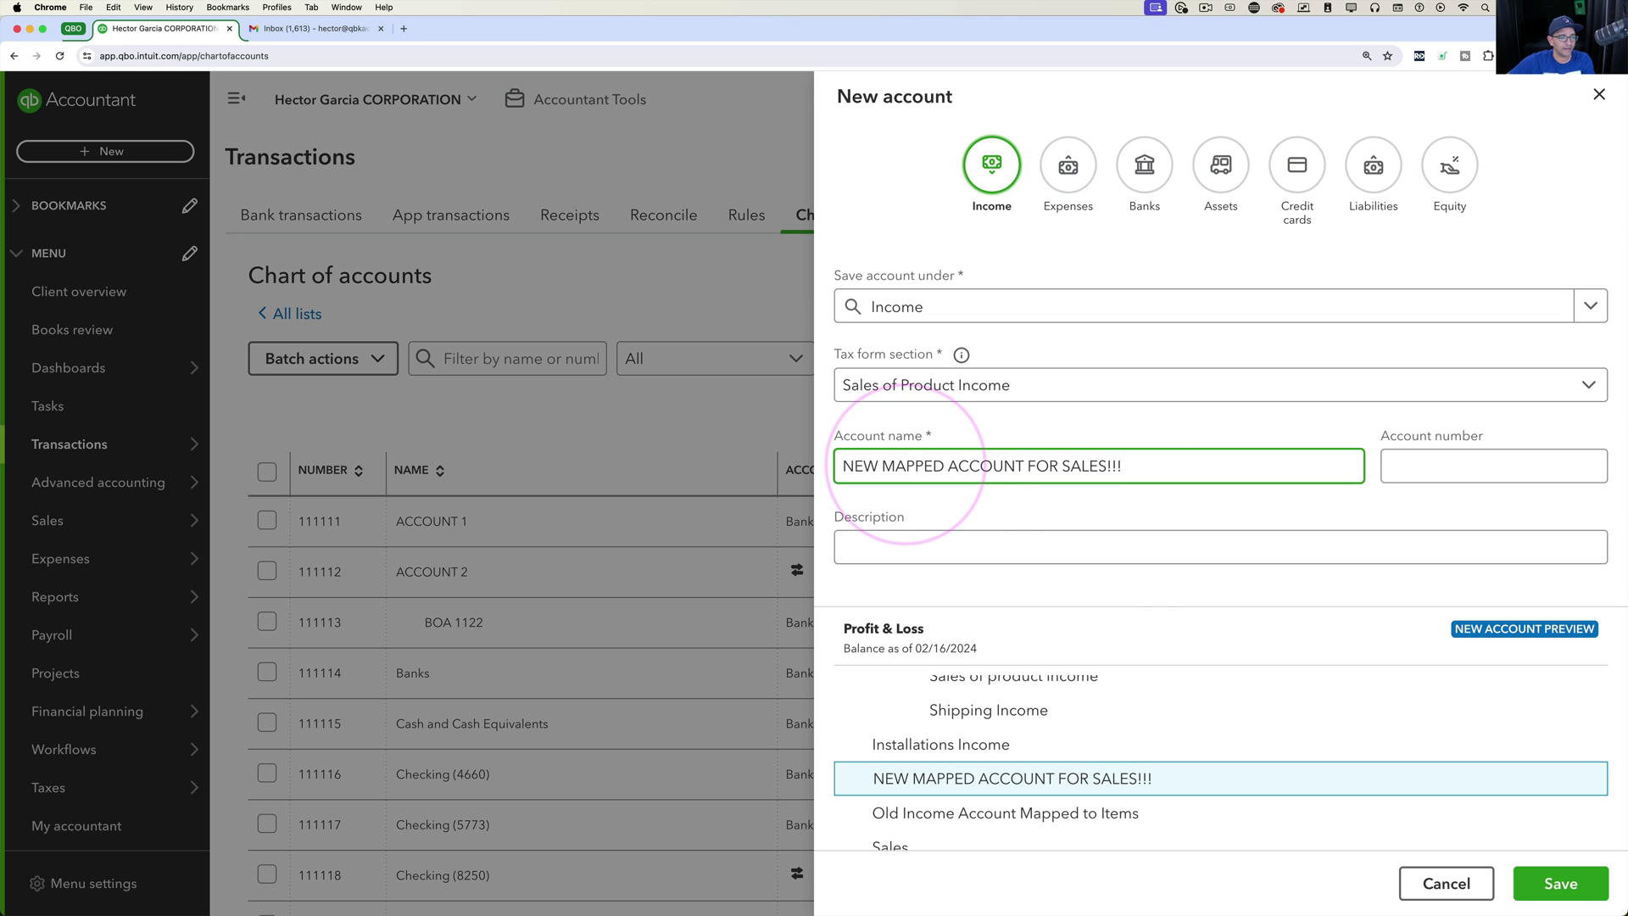
{"action": "left_click_drag", "start_coordinate": [1140, 466], "coordinate": [836, 466]}
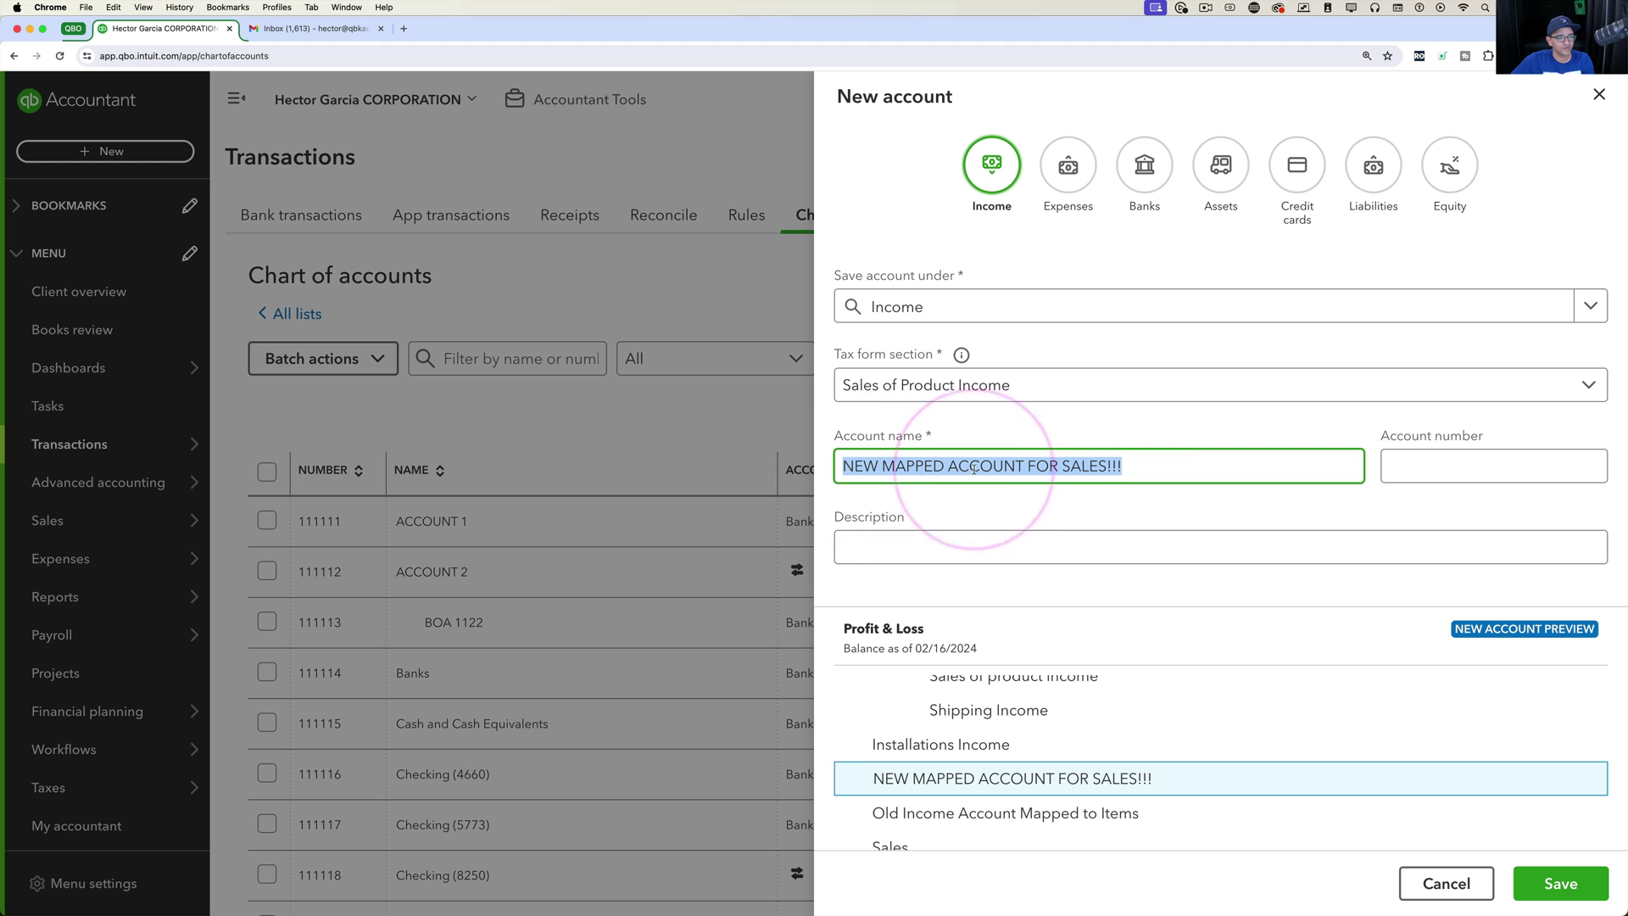
{"action": "left_click", "coordinate": [1562, 884]}
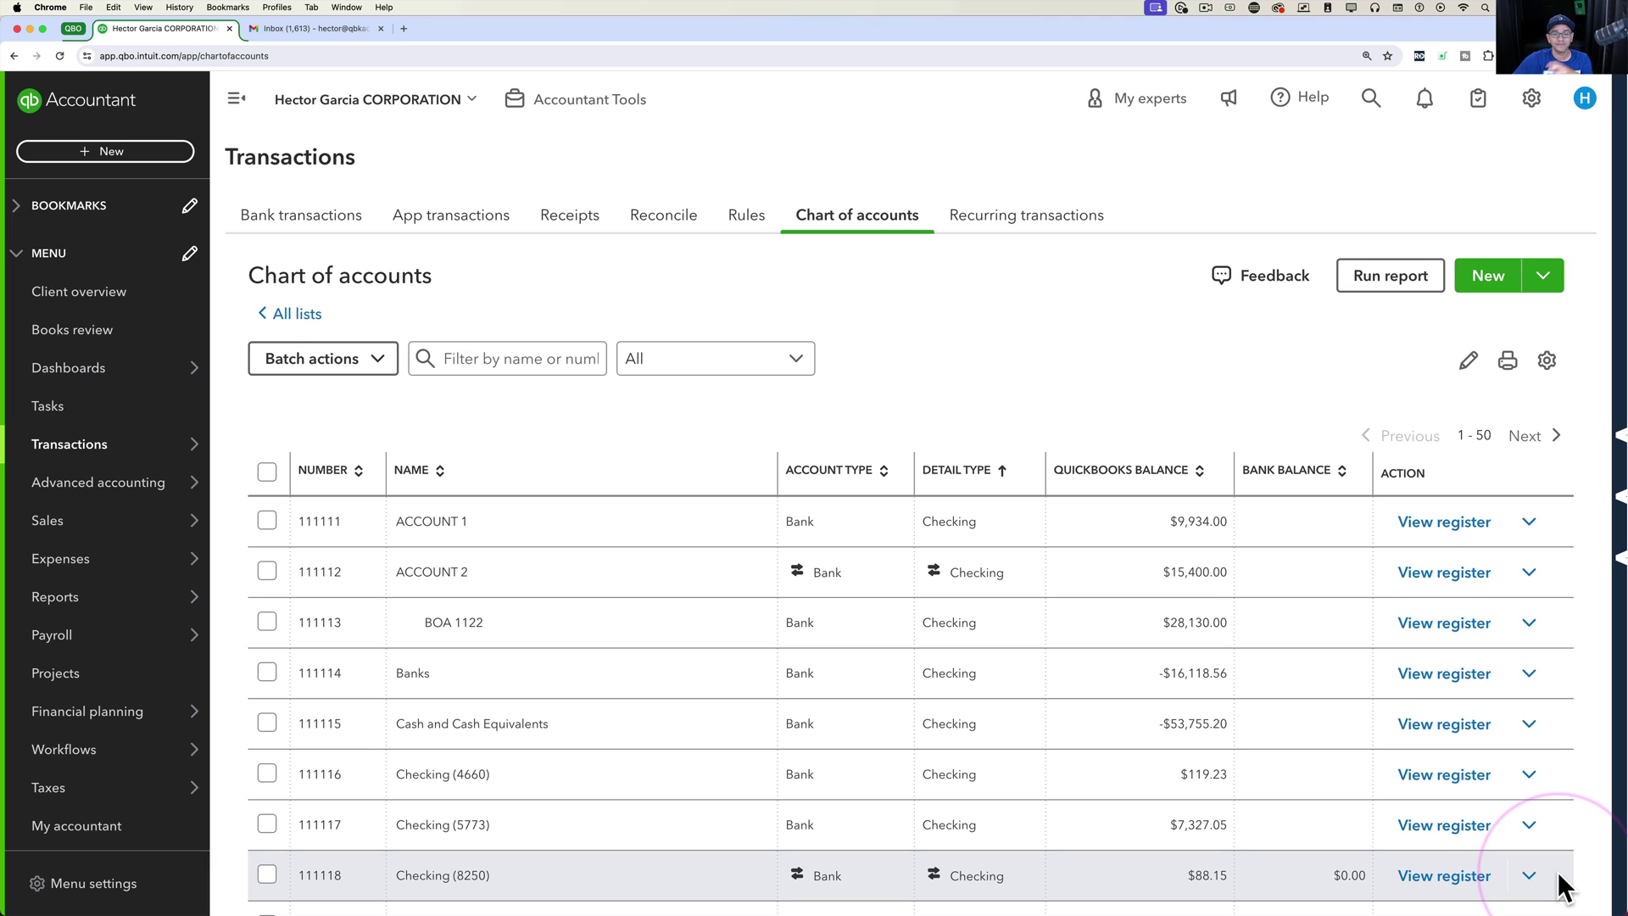
Step: Start a new Expenses account saved under Cost of Goods Sold with the tax form section Supplies & Materials - COGS
{"action": "left_click", "coordinate": [1492, 282]}
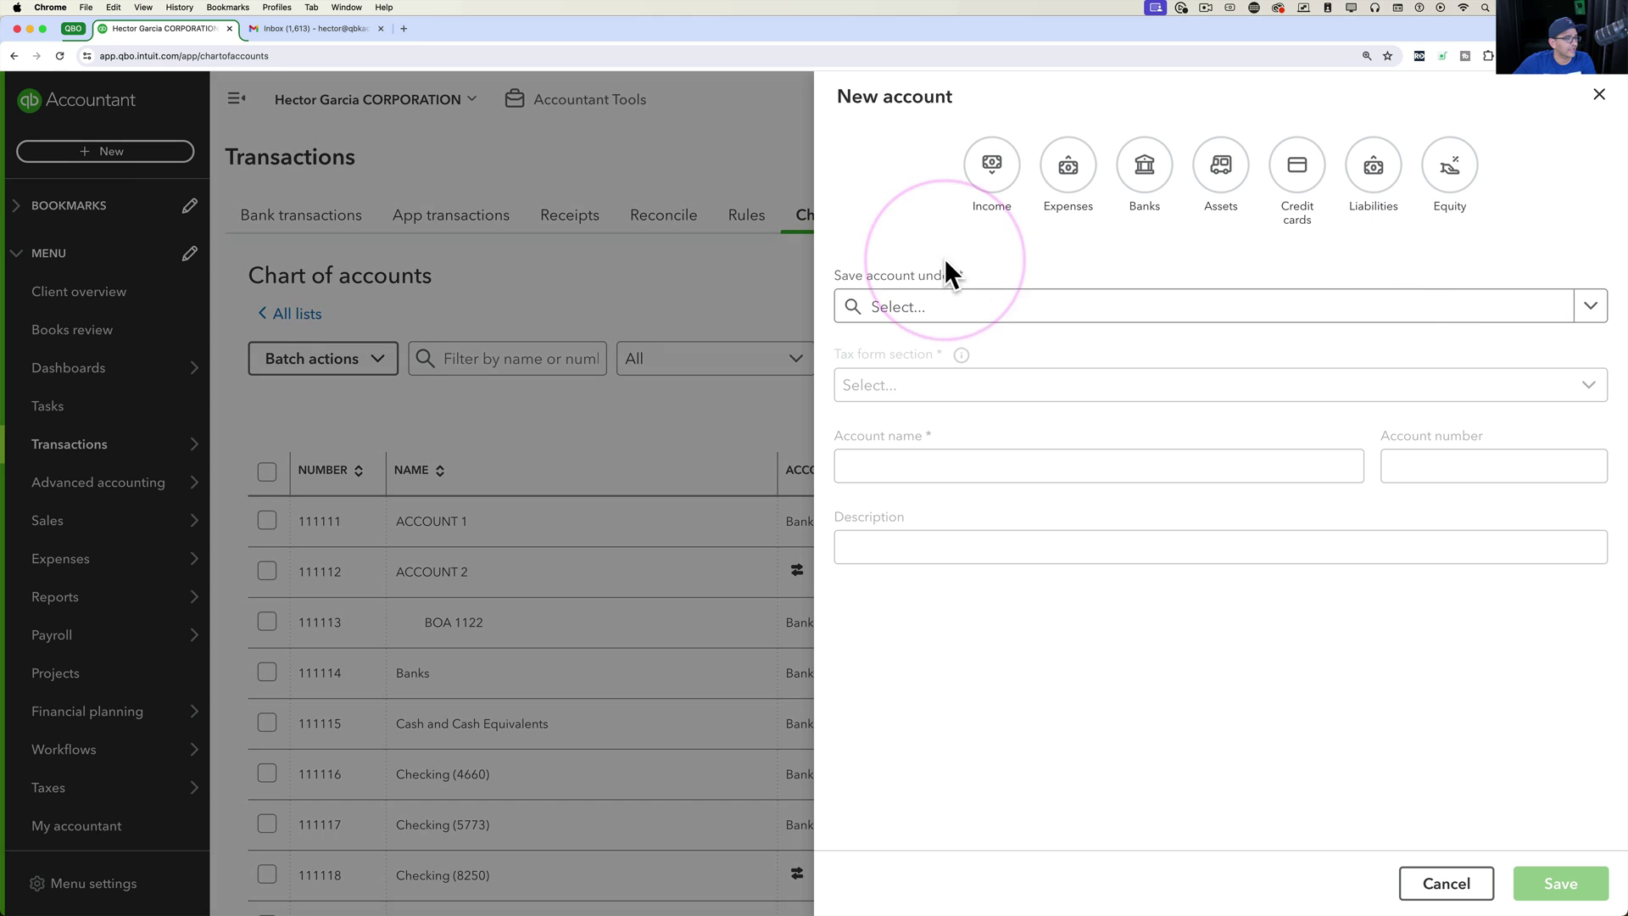
{"action": "left_click", "coordinate": [1064, 169]}
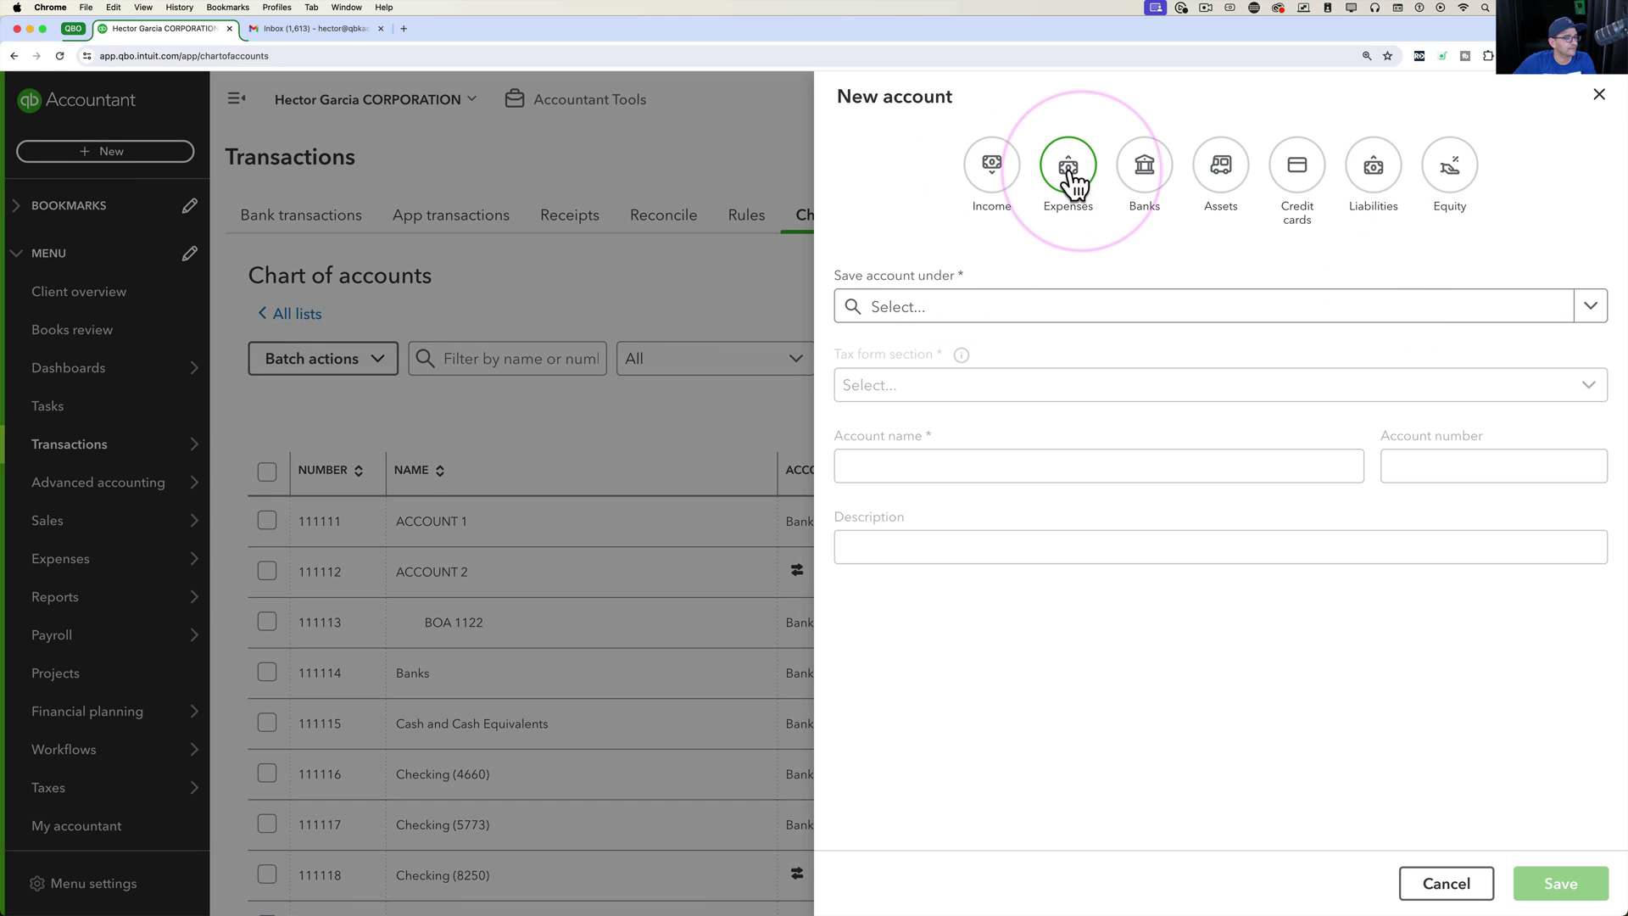
{"action": "left_click", "coordinate": [901, 310]}
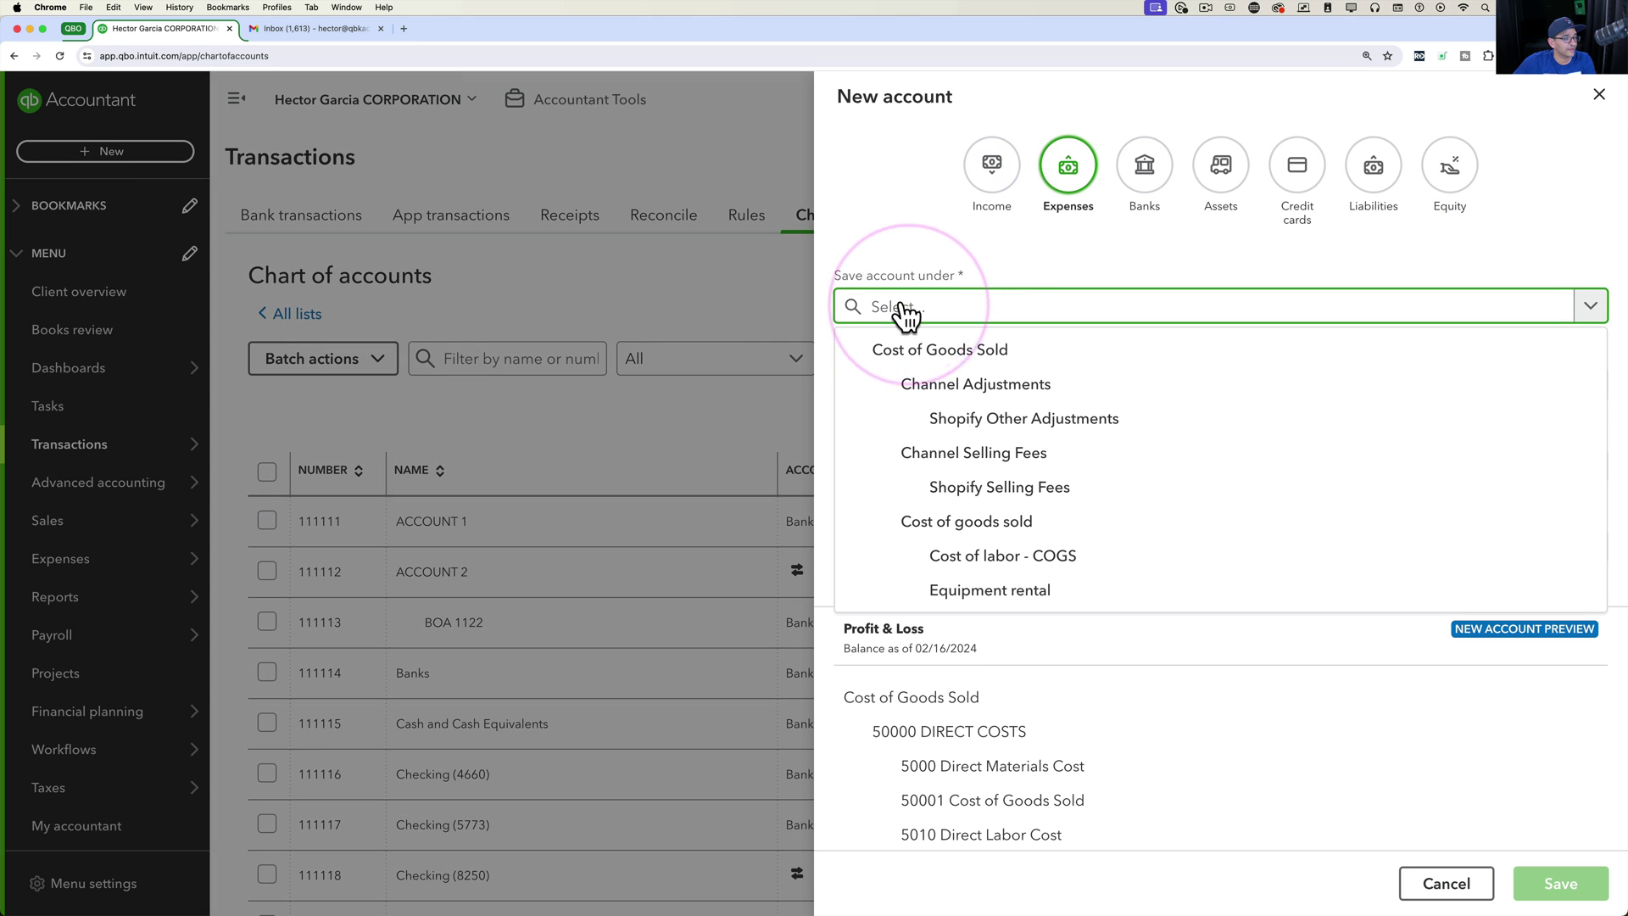
{"action": "left_click", "coordinate": [969, 353]}
{"action": "left_click", "coordinate": [887, 385]}
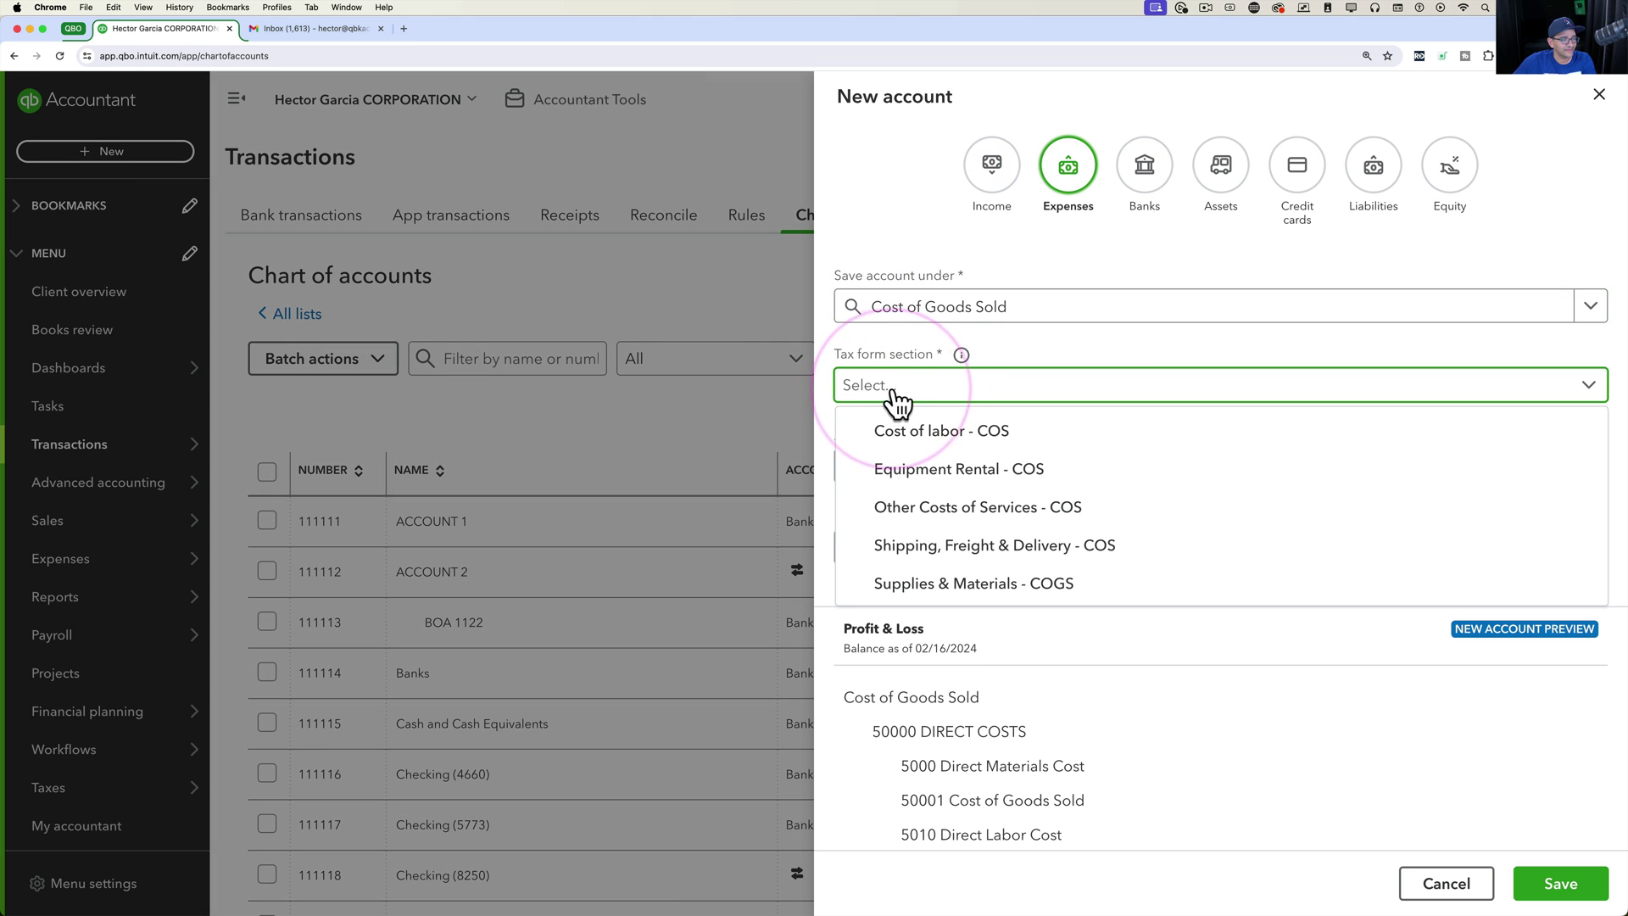
{"action": "left_click", "coordinate": [951, 583]}
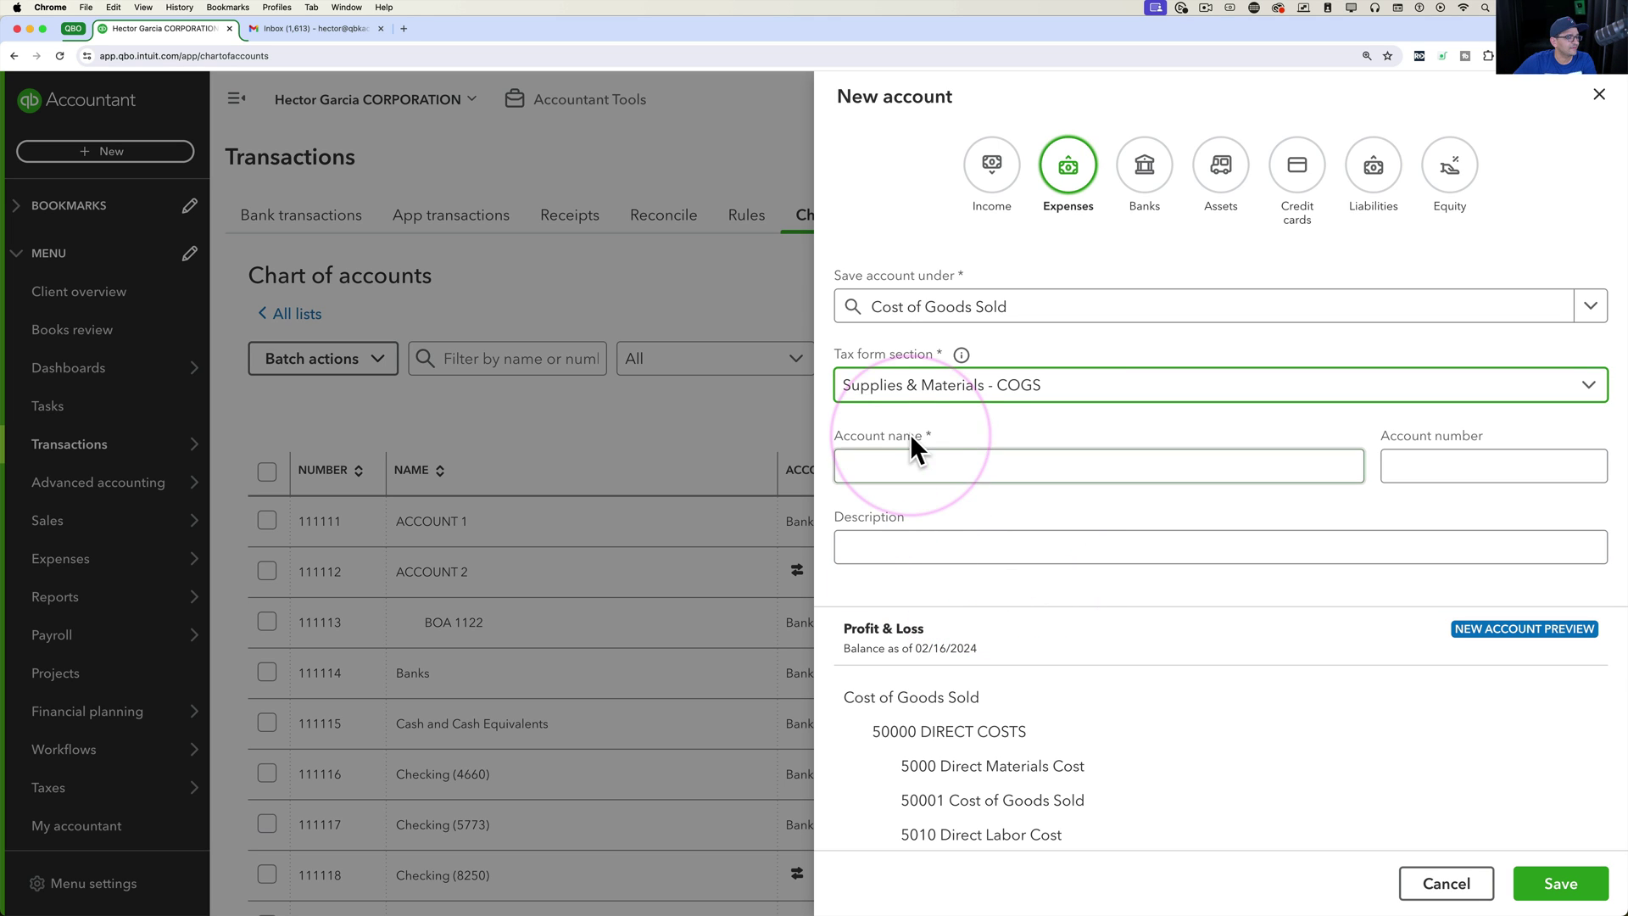
Step: Name the new cost of goods sold account "NEW COGS ACCOUNT MAPPED!!!" and save it
{"action": "left_click", "coordinate": [892, 462]}
{"action": "type", "text": "NEW COGS ACCOUNT MAPPED!!!"}
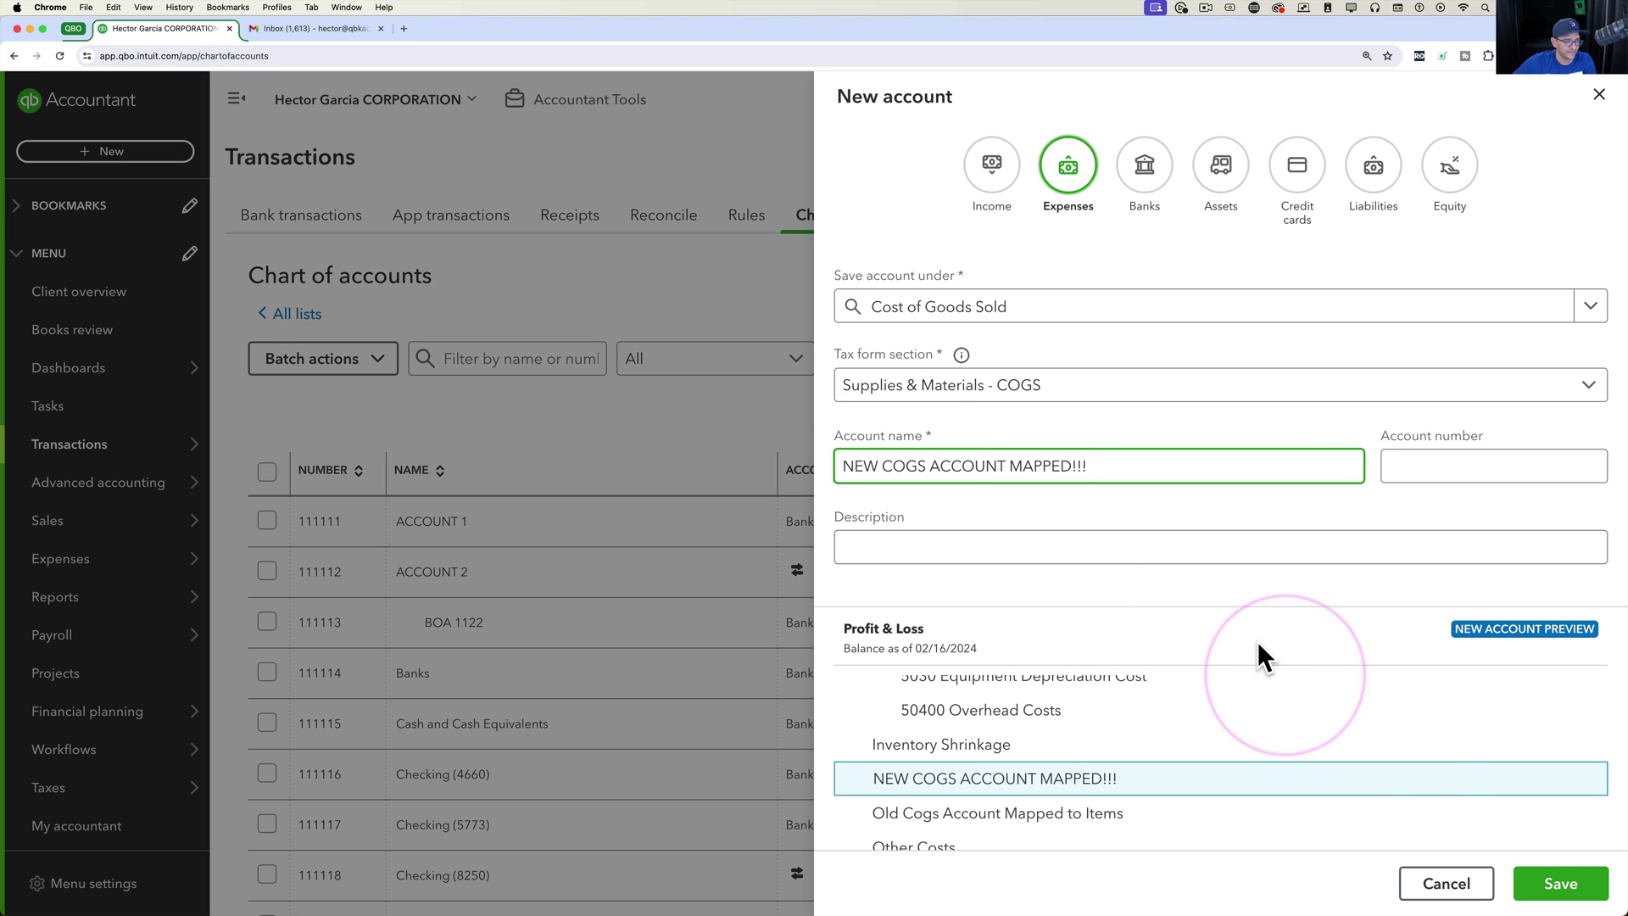
{"action": "left_click", "coordinate": [1556, 878]}
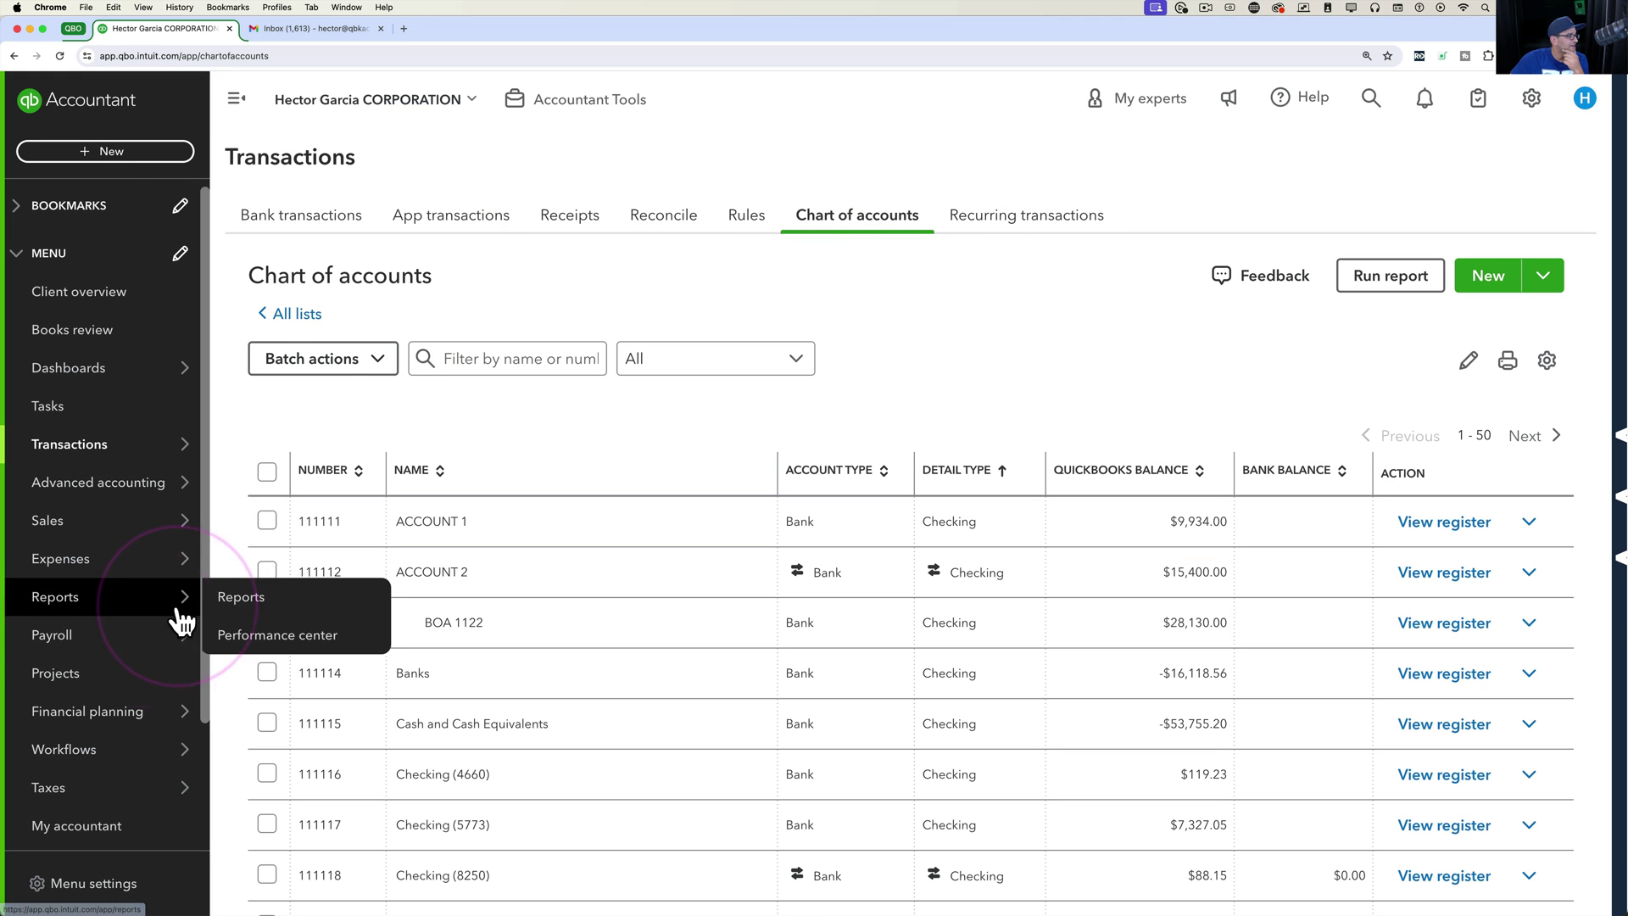
Step: Open the Profit and Loss report from the favorite reports
{"action": "left_click", "coordinate": [223, 598]}
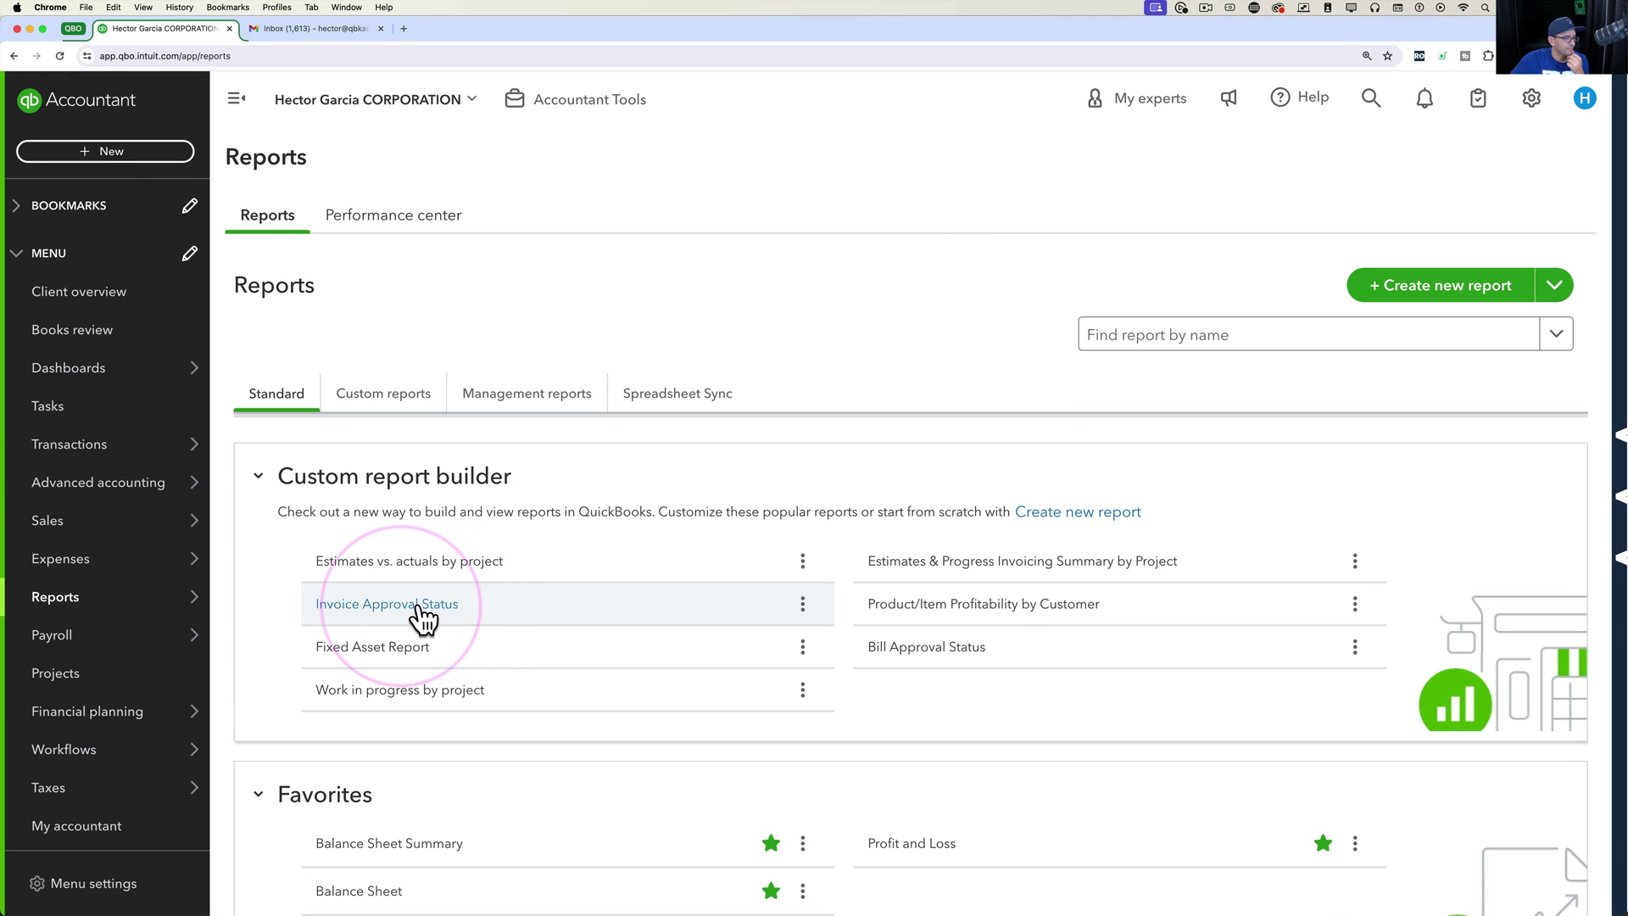
{"action": "scroll", "coordinate": [525, 695], "scroll_direction": "down", "scroll_amount": 3}
{"action": "left_click", "coordinate": [882, 733]}
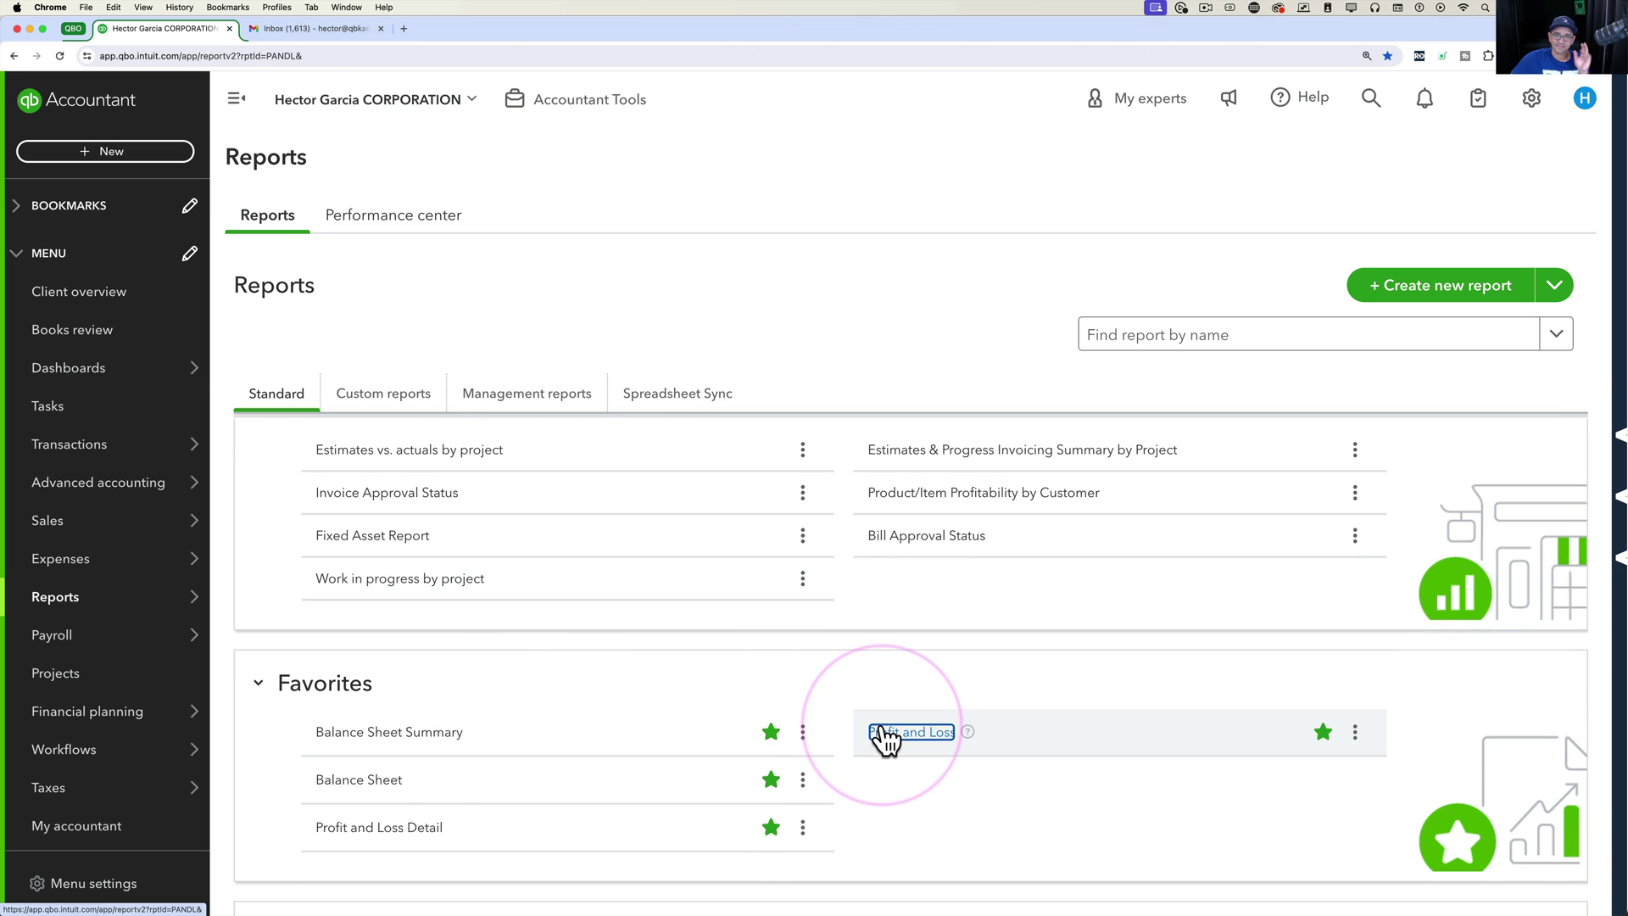
Step: Run the Profit and Loss report for 01/01/2022 to 02/16/2024 with columns displayed by Calendar Years
{"action": "left_click", "coordinate": [490, 357]}
{"action": "triple_click", "coordinate": [490, 357]}
{"action": "type", "text": "01/01/2023"}
{"action": "type", "text": "01/01/2022"}
{"action": "left_click", "coordinate": [662, 356]}
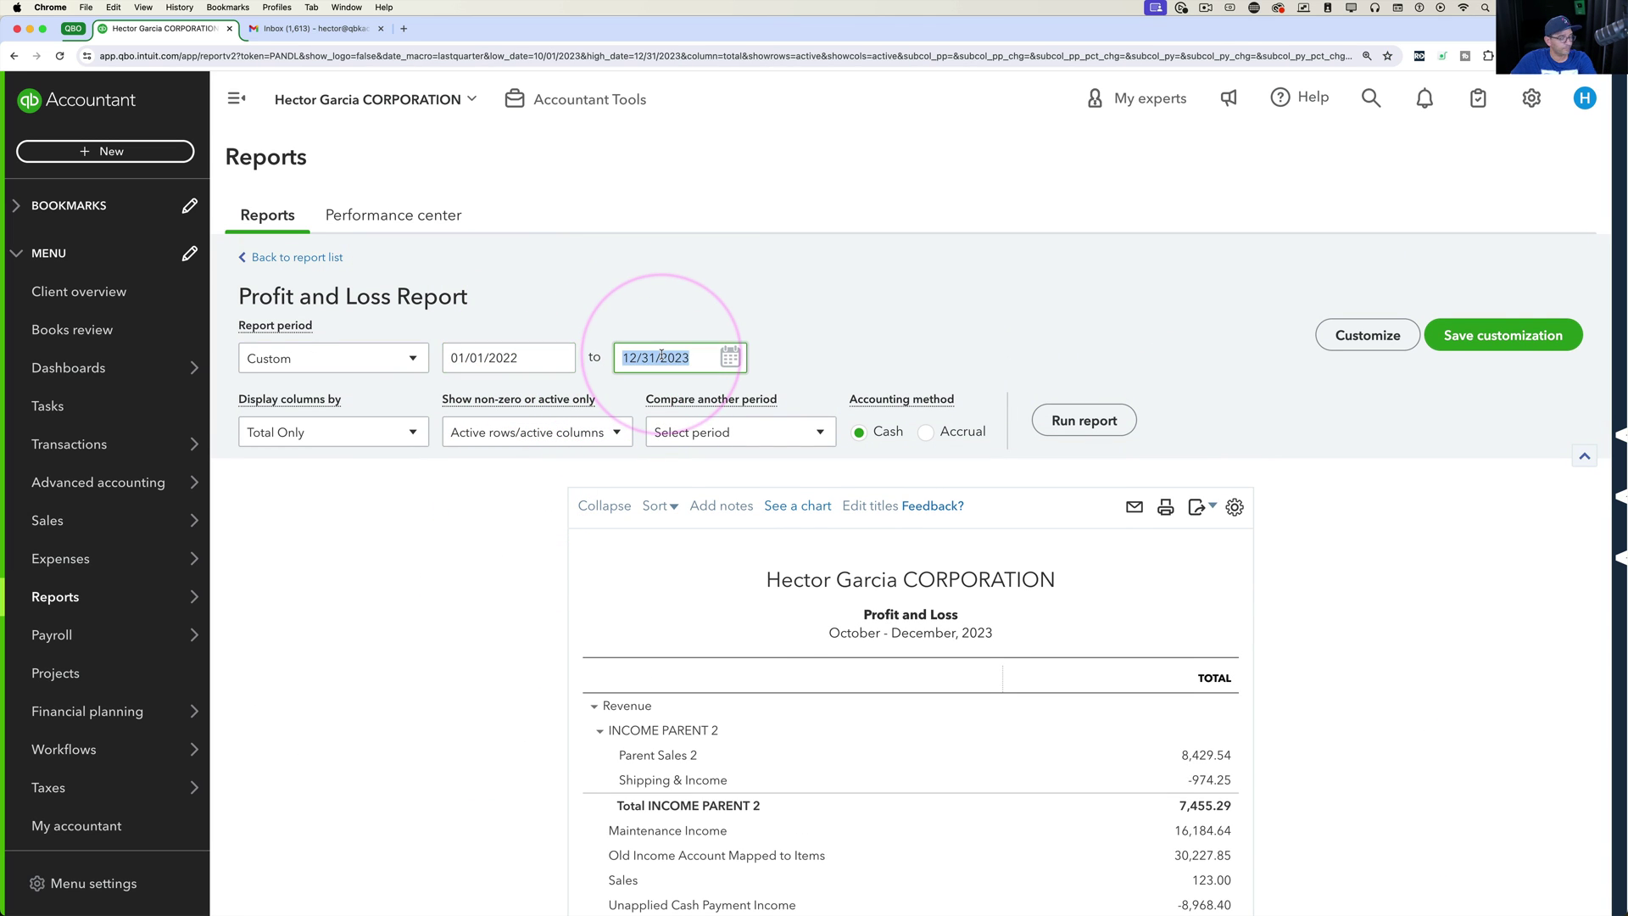
{"action": "left_click", "coordinate": [318, 434]}
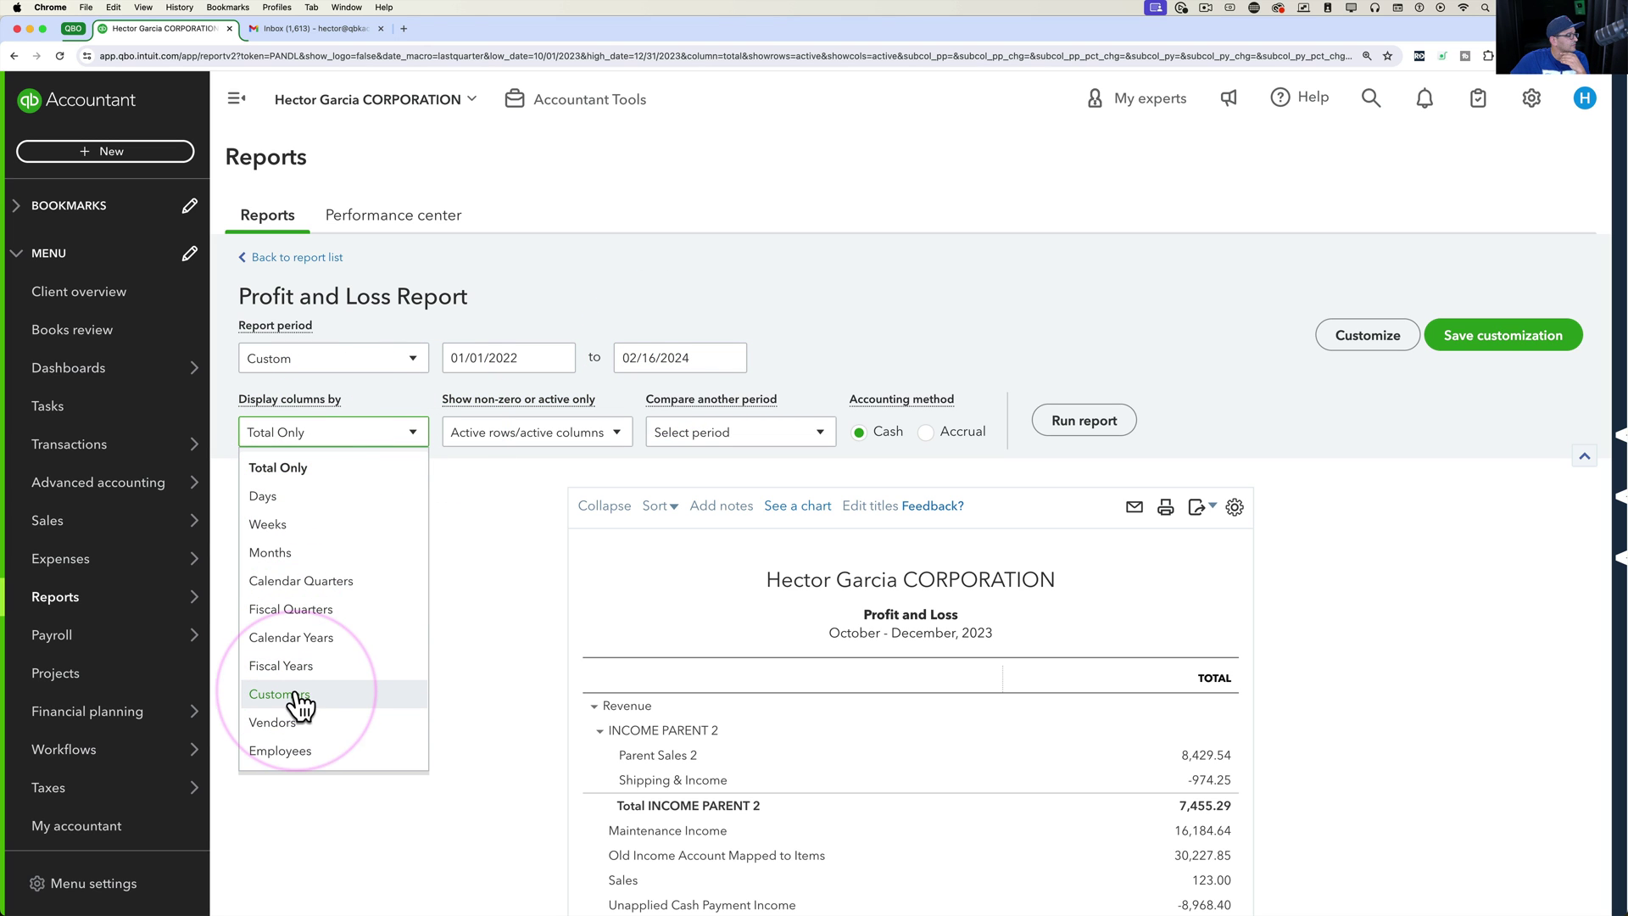
{"action": "left_click", "coordinate": [291, 638]}
{"action": "left_click", "coordinate": [1083, 424]}
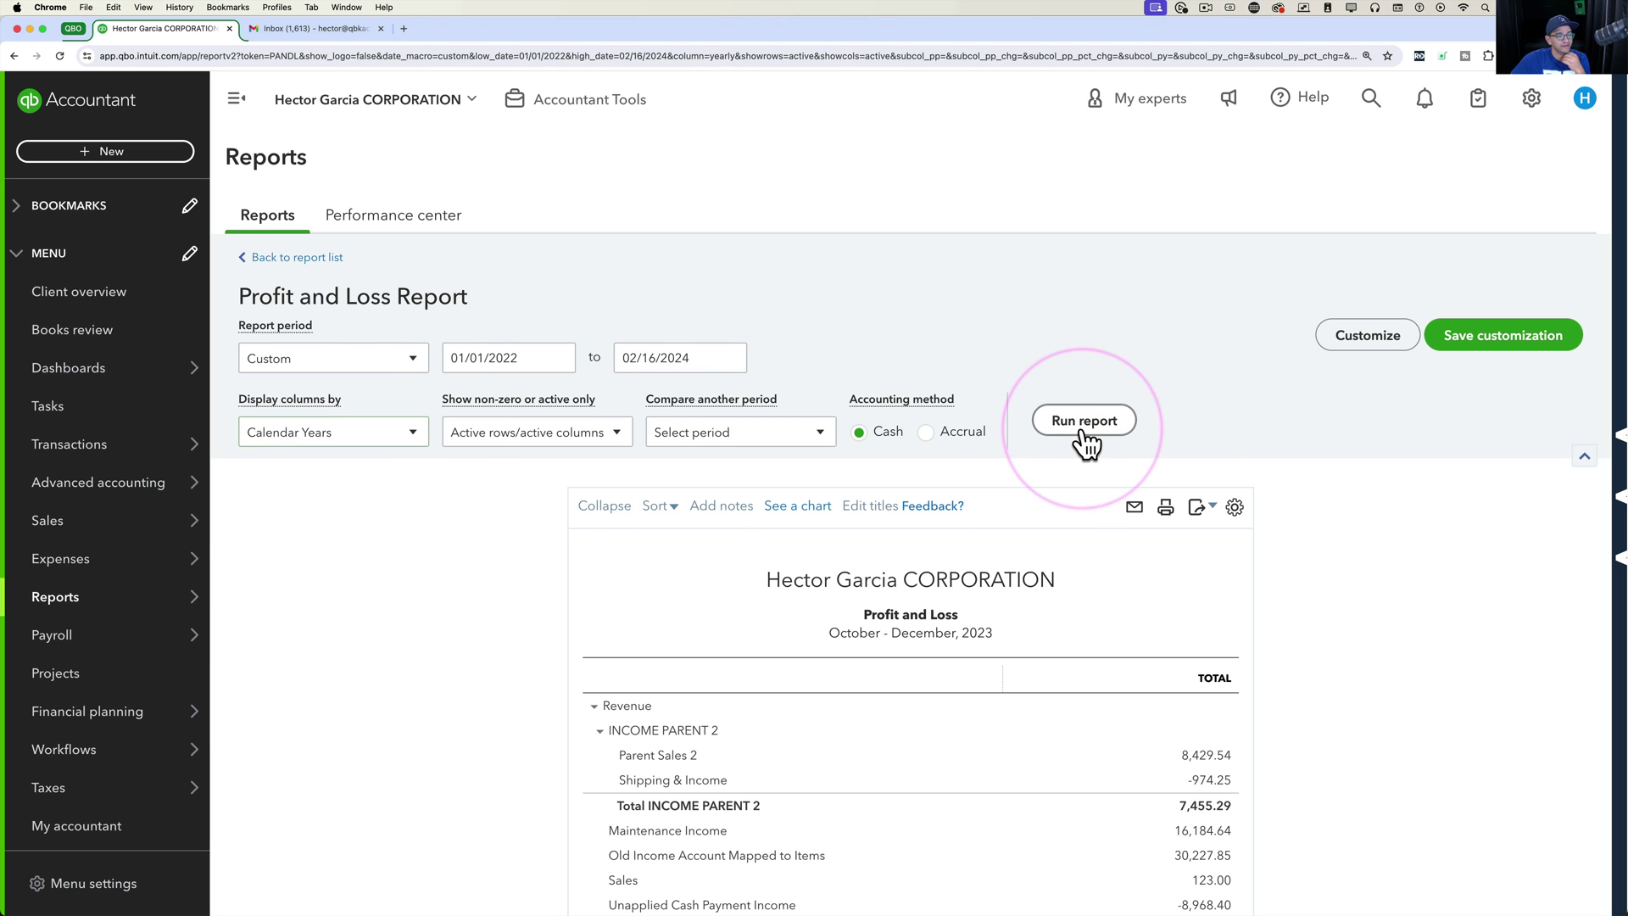
Step: Collapse the report's subaccounts and check the revenue and cost of goods sold sections for the old and new mapped accounts
{"action": "scroll", "coordinate": [1238, 674], "scroll_direction": "down", "scroll_amount": 3}
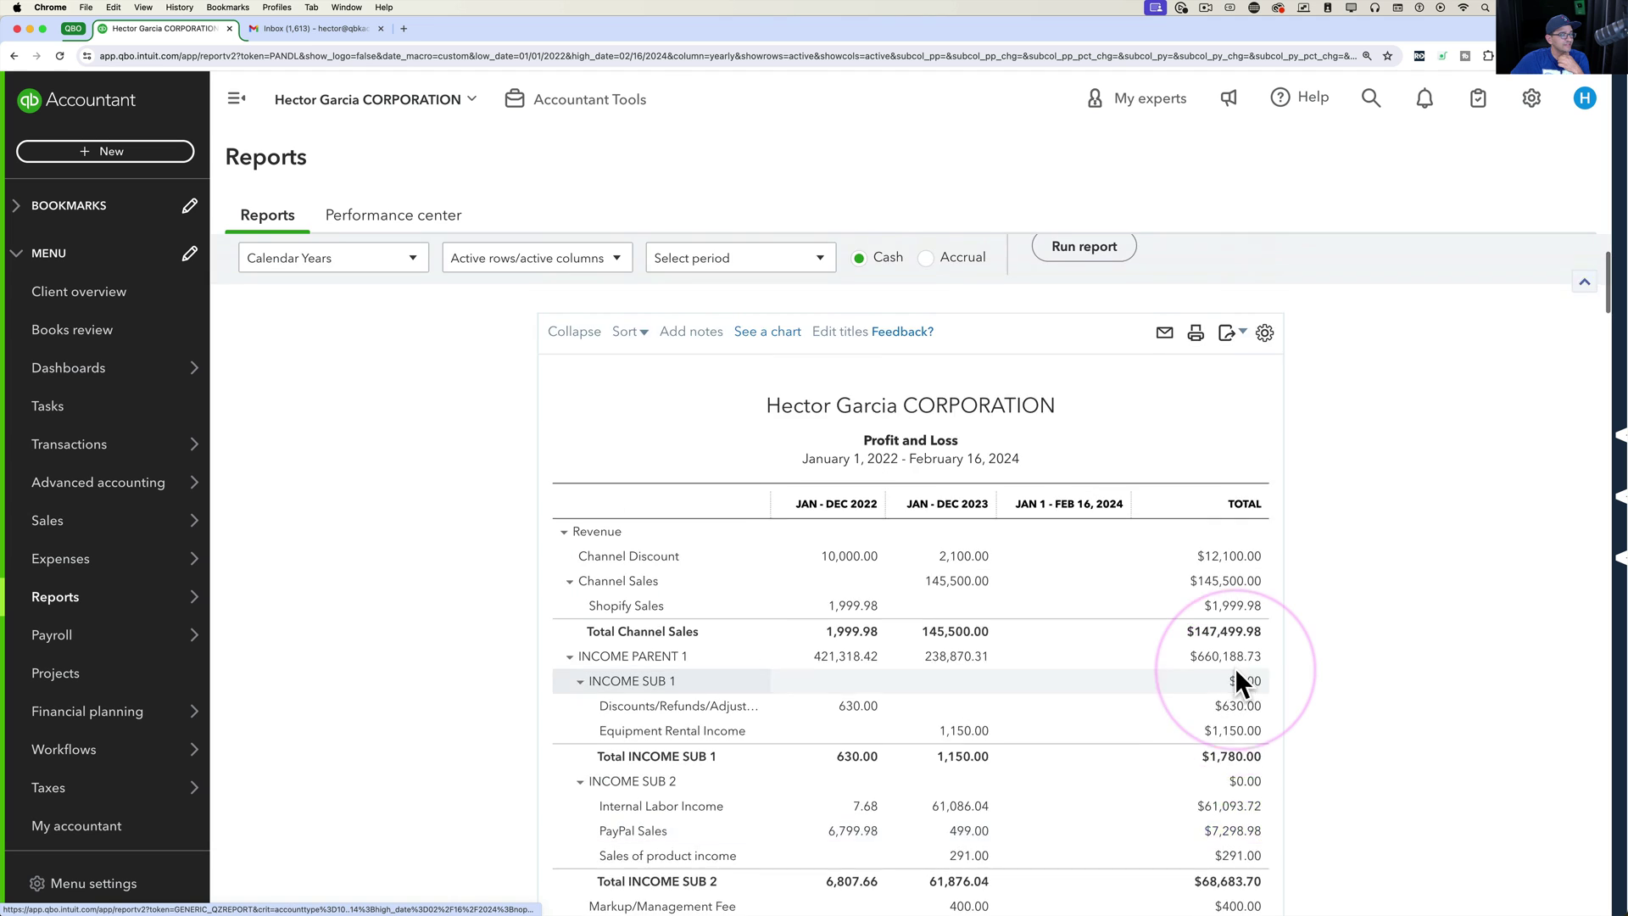
{"action": "left_click", "coordinate": [548, 415]}
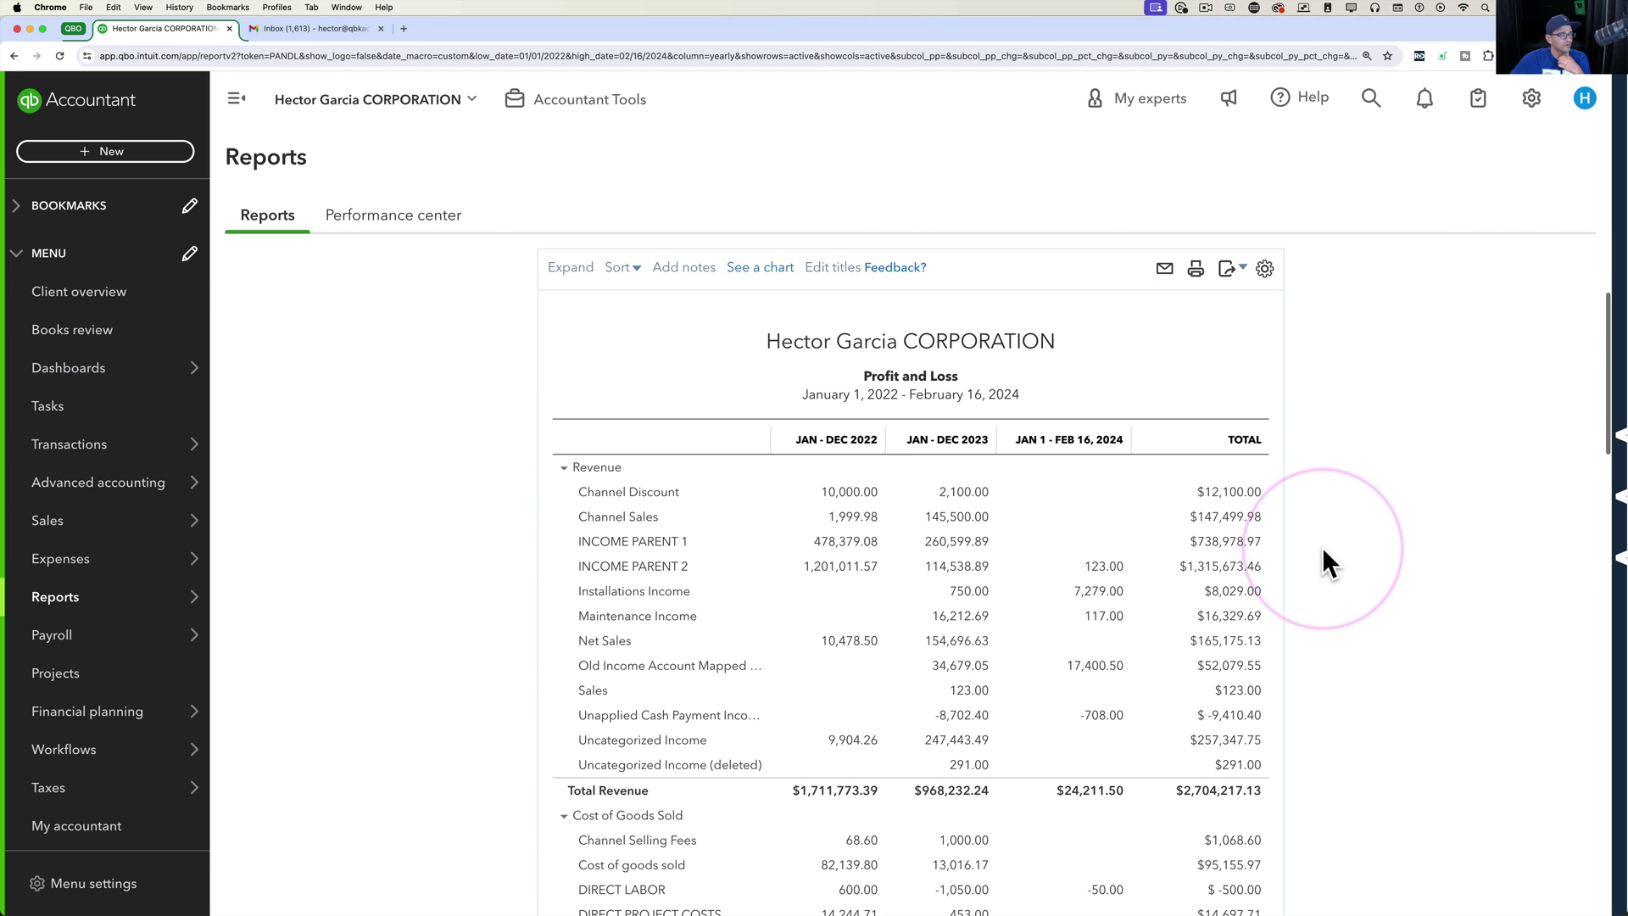
{"action": "scroll", "coordinate": [1323, 551], "scroll_direction": "down", "scroll_amount": 5}
{"action": "scroll", "coordinate": [1321, 546], "scroll_direction": "down", "scroll_amount": 3}
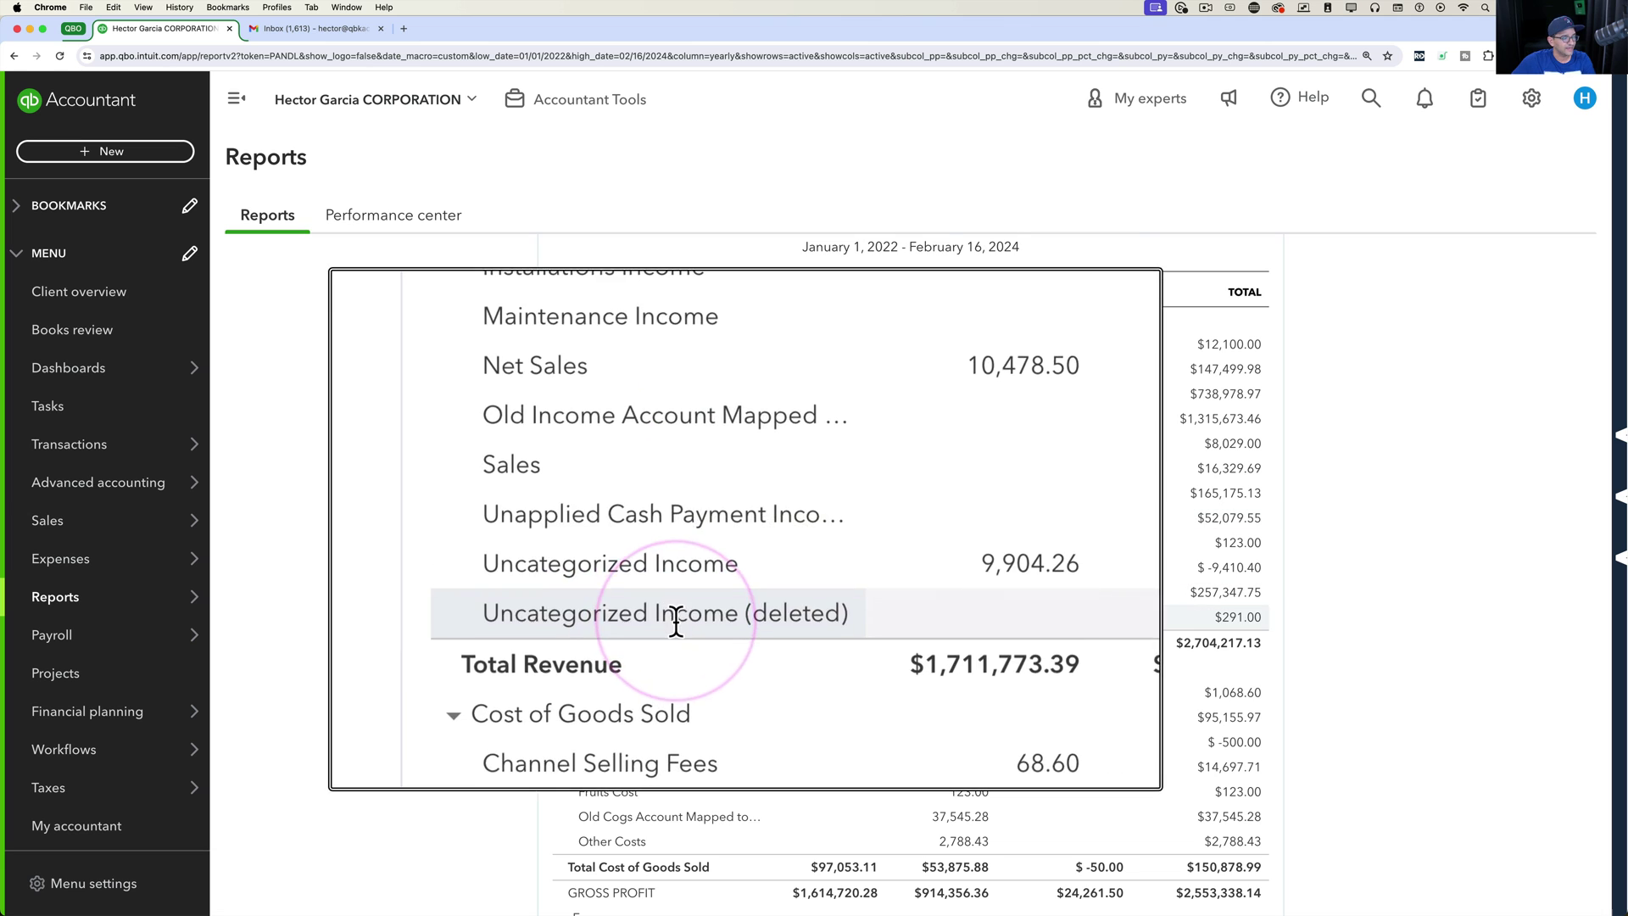
{"action": "scroll", "coordinate": [674, 807], "scroll_direction": "down", "scroll_amount": 4}
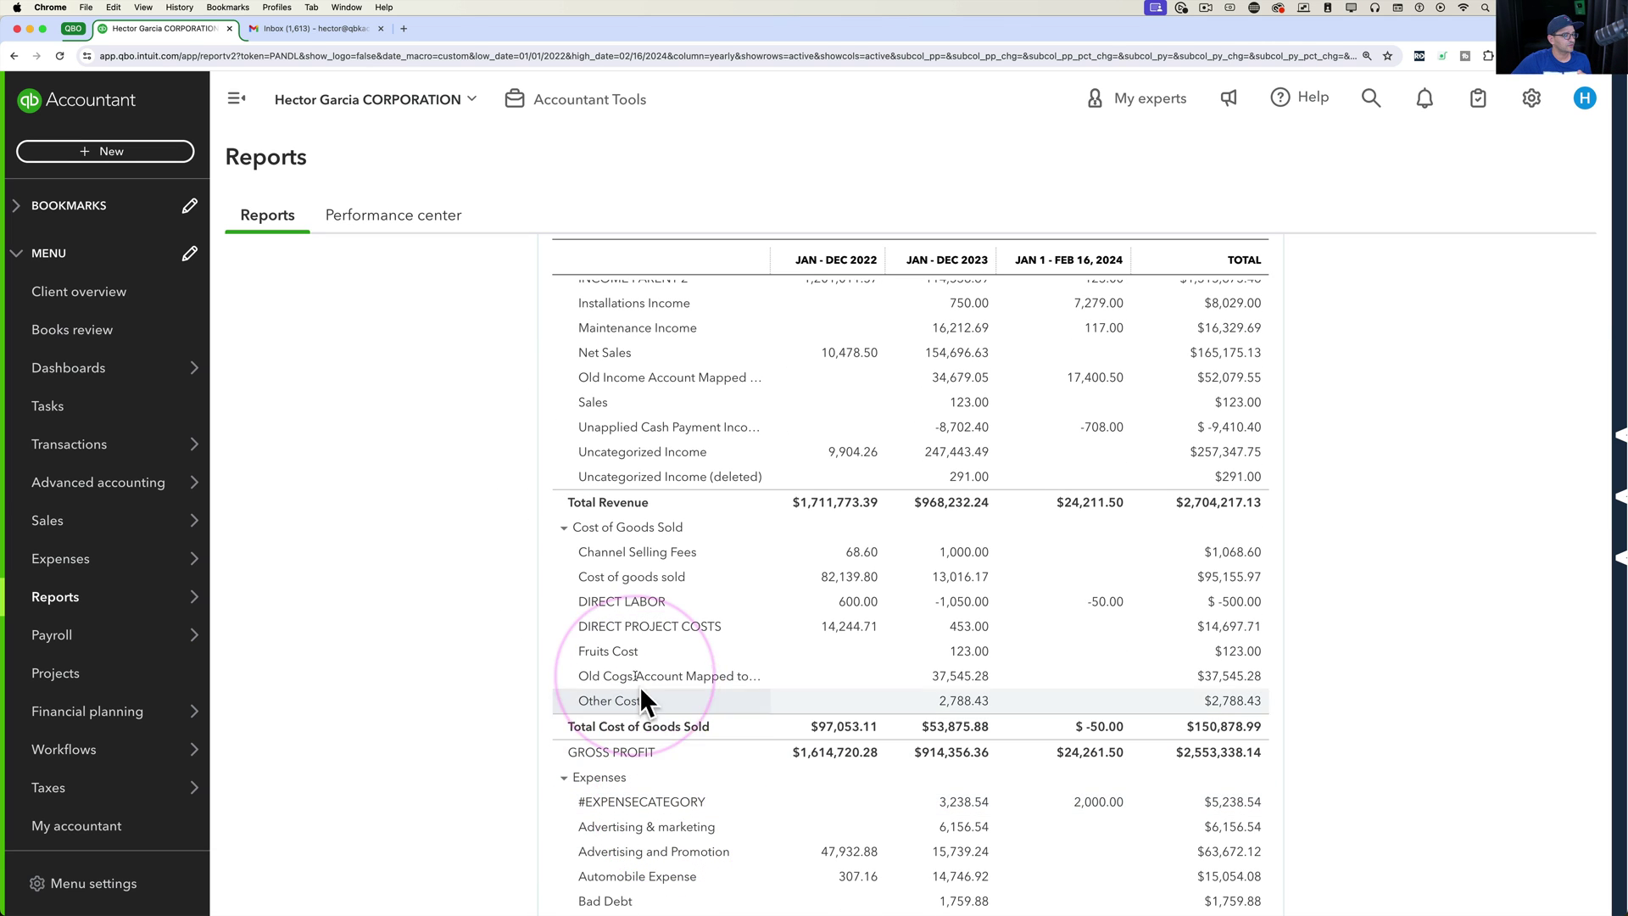
{"action": "scroll", "coordinate": [634, 678], "scroll_direction": "up", "scroll_amount": 7}
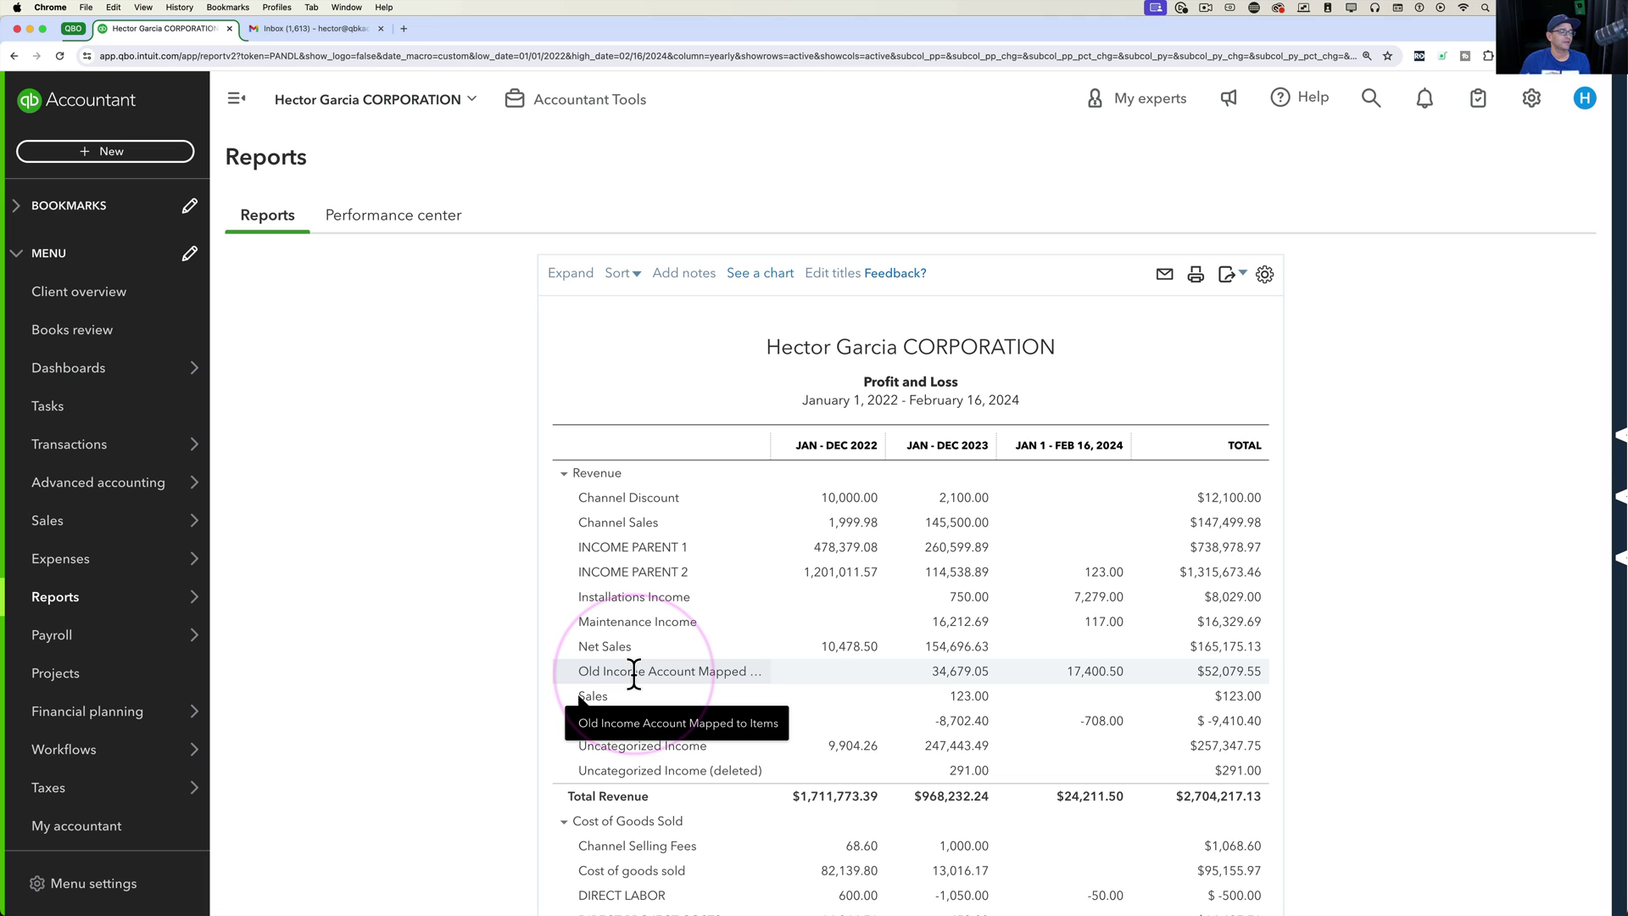
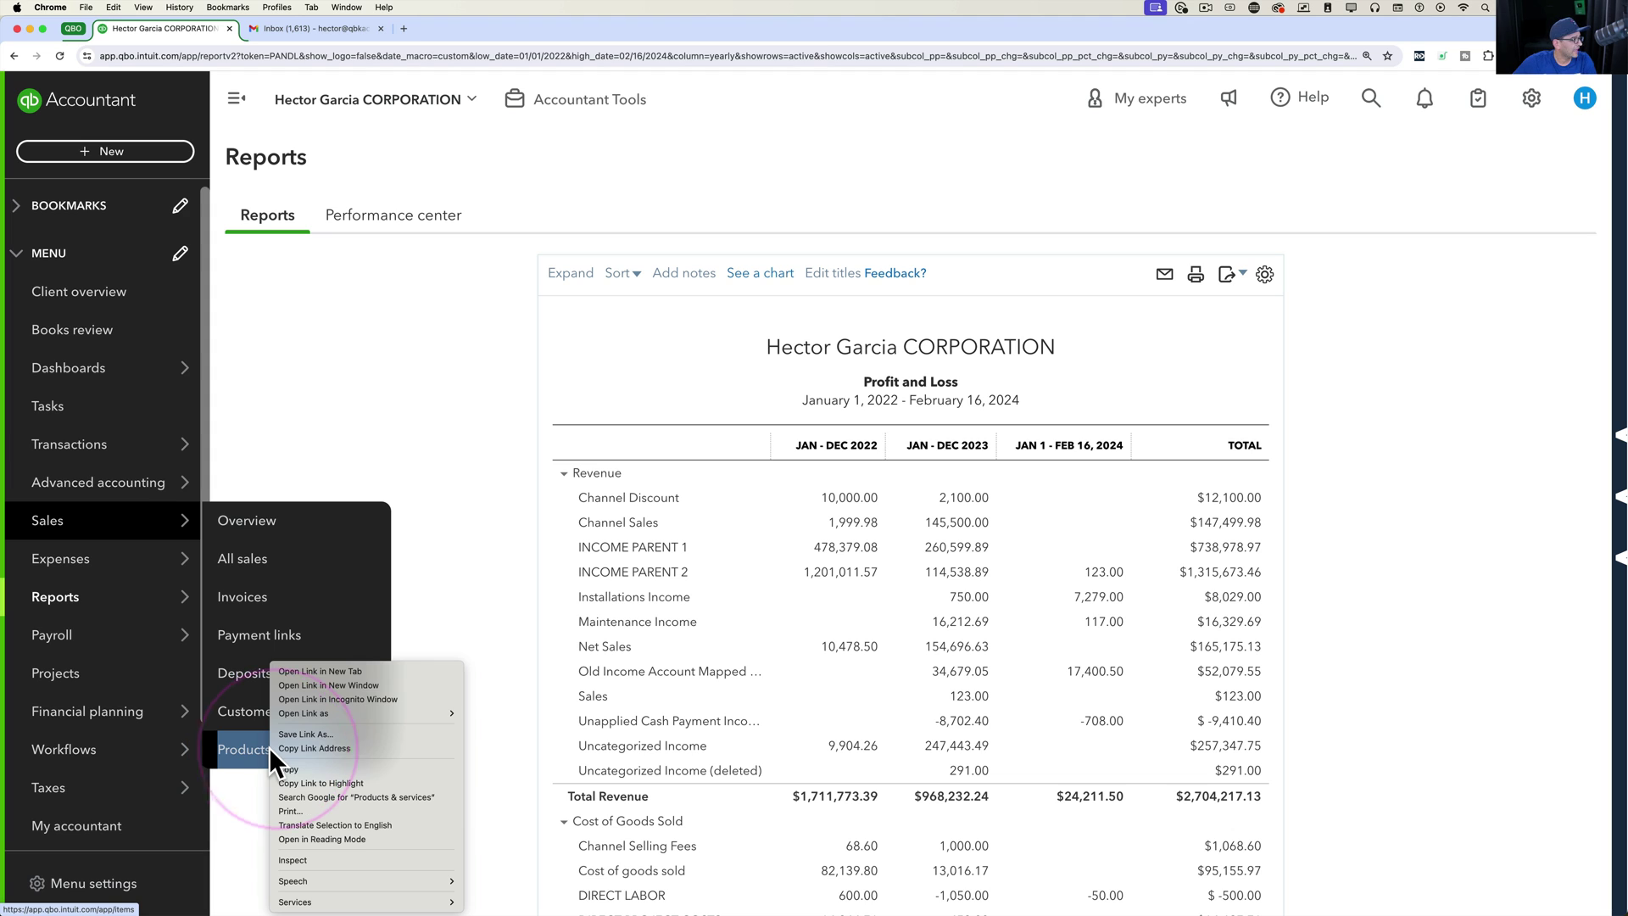
Step: Open Products and services in a new browser tab and review the items' income and expense accounts
{"action": "left_click", "coordinate": [363, 670]}
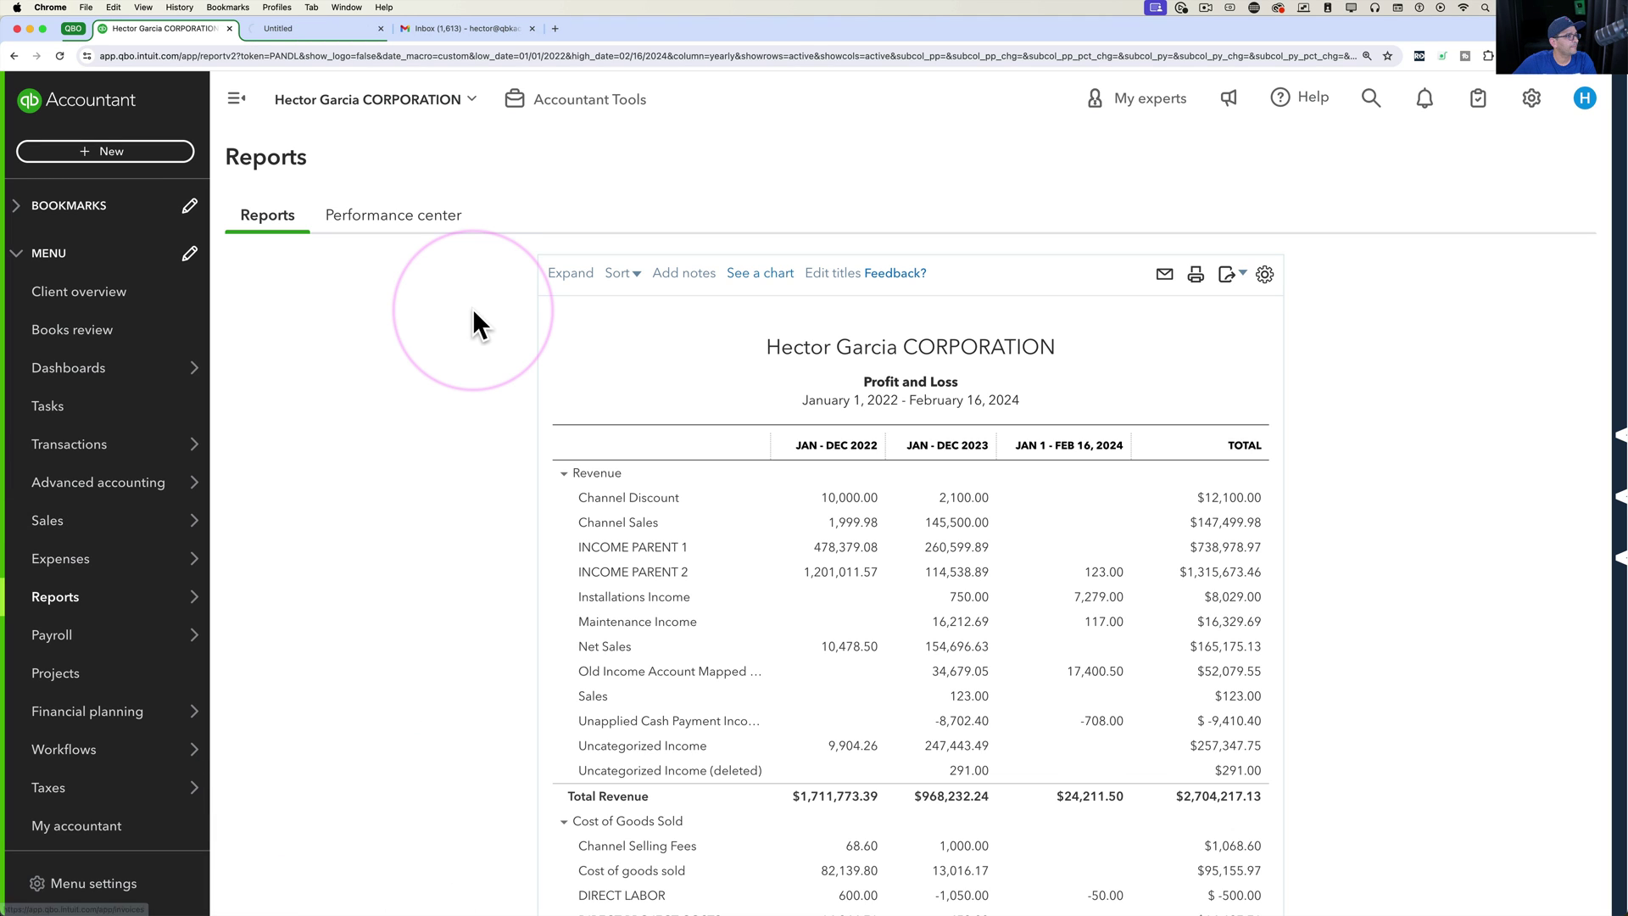
{"action": "left_click", "coordinate": [321, 29]}
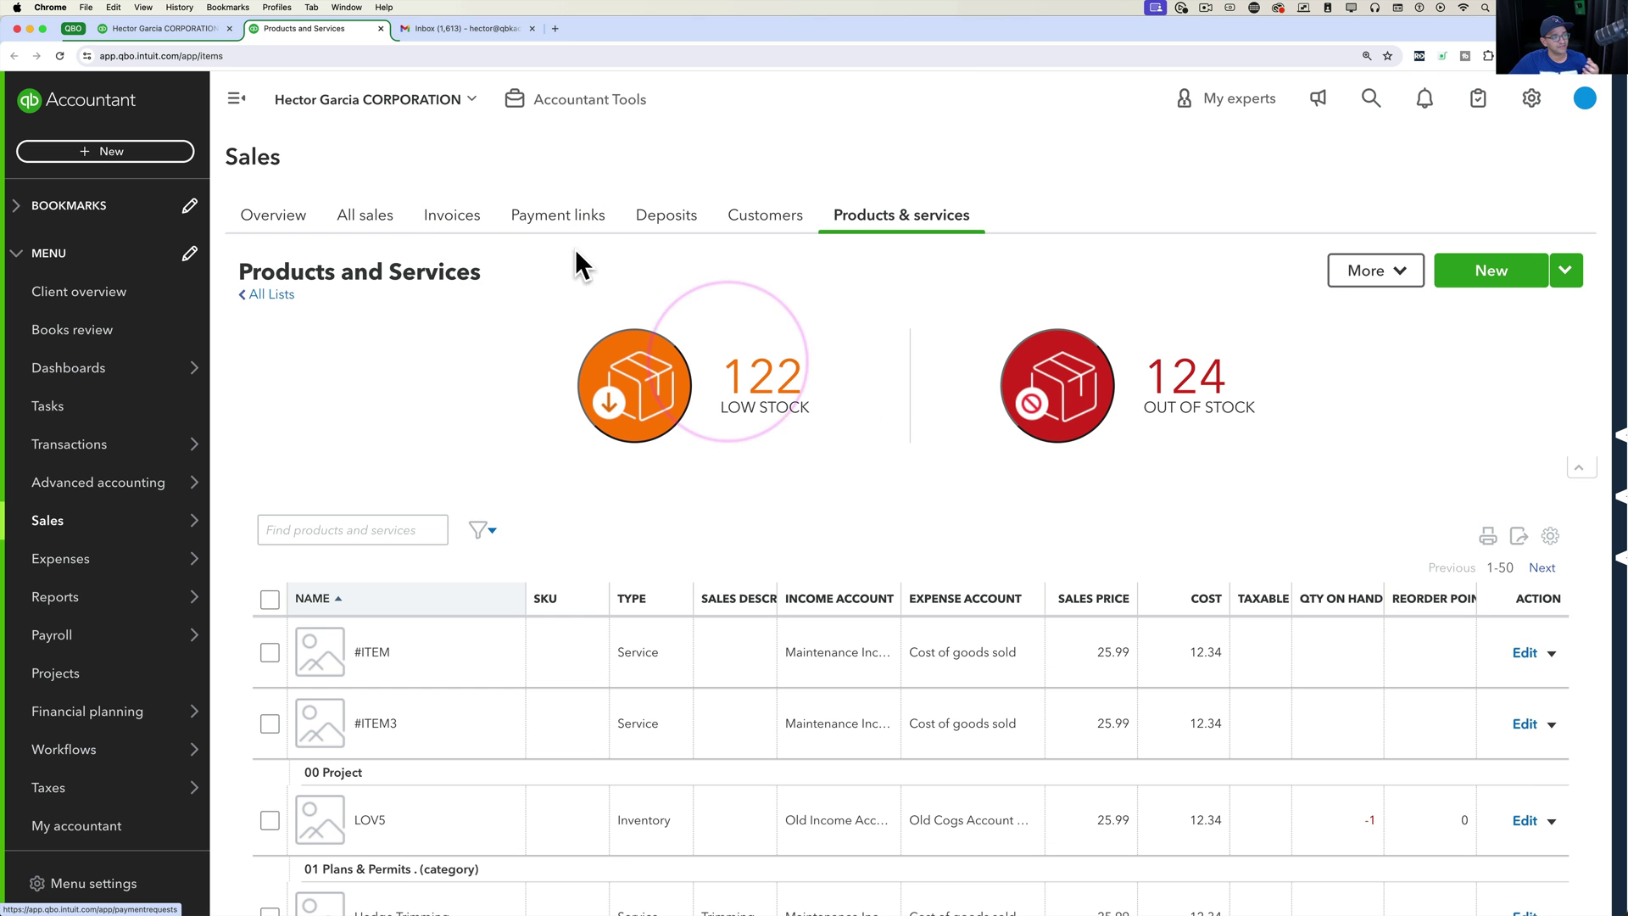
{"action": "scroll", "coordinate": [1017, 657], "scroll_direction": "down", "scroll_amount": 7}
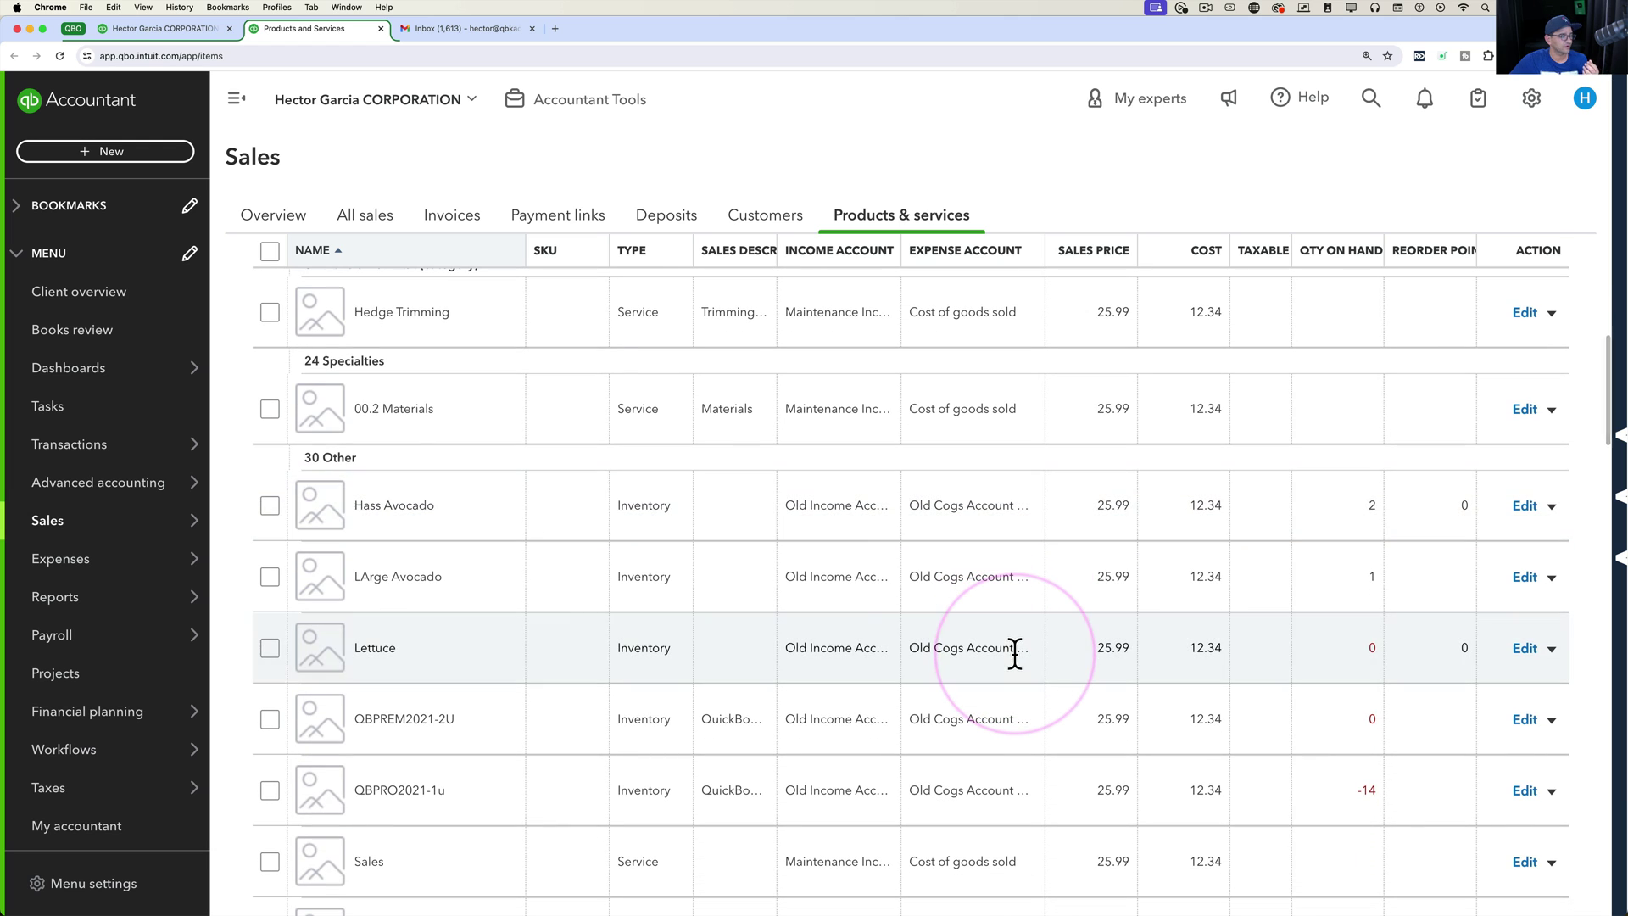
Step: Return to the Profit and Loss report and open the transactions behind the 2024 amount of Old Income Account Mapped to Items
{"action": "left_click", "coordinate": [140, 29]}
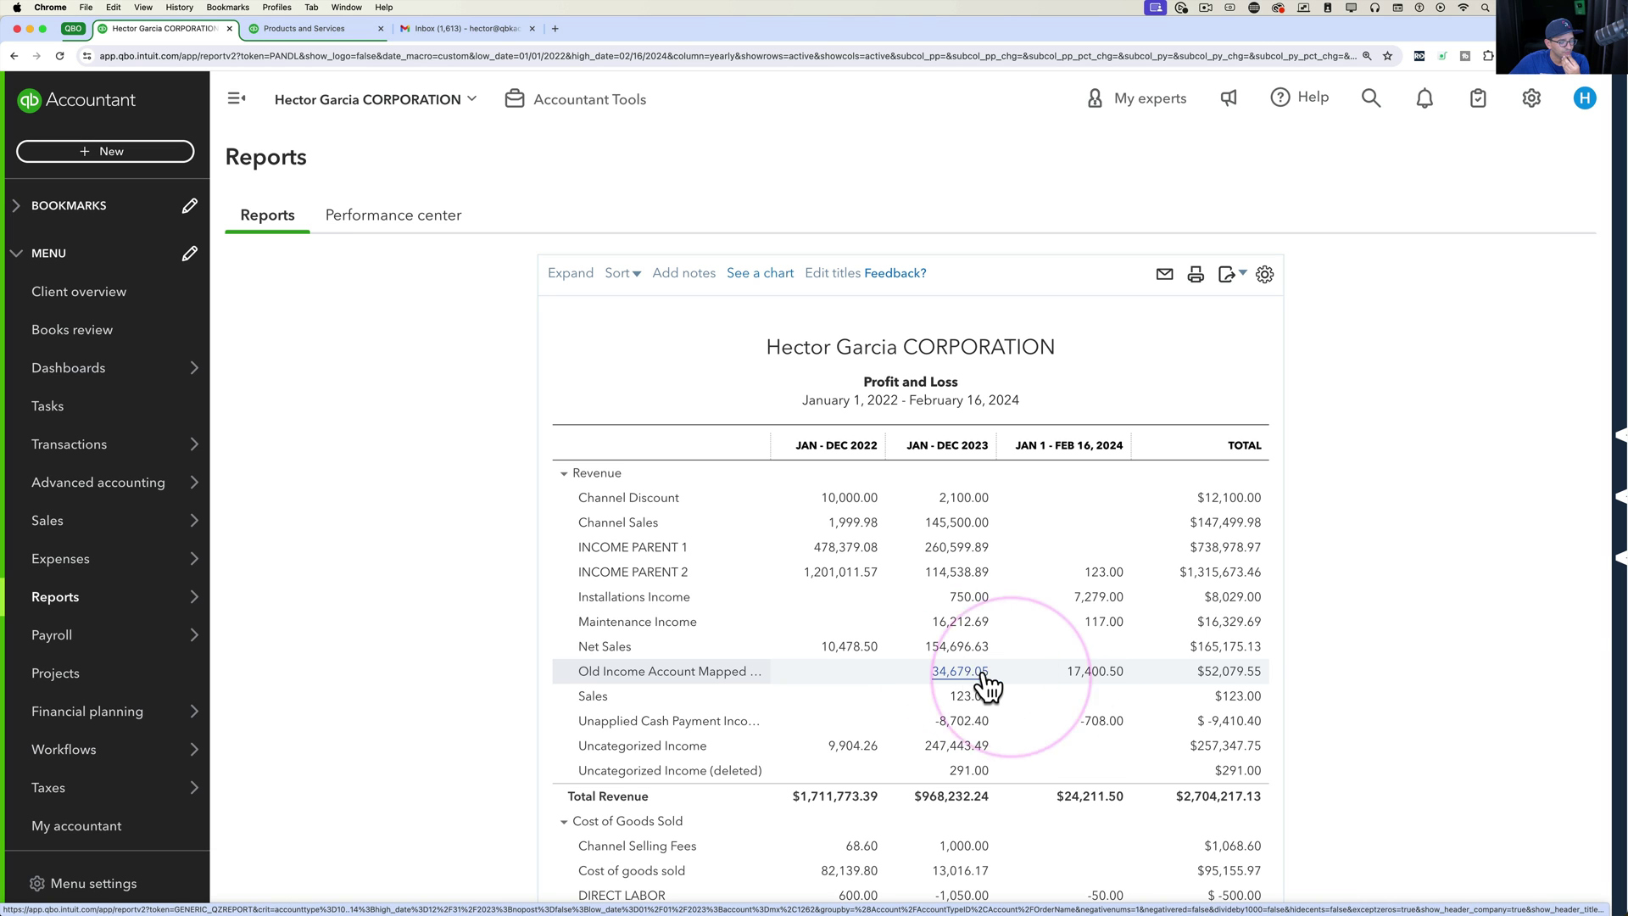
{"action": "left_click", "coordinate": [1097, 674]}
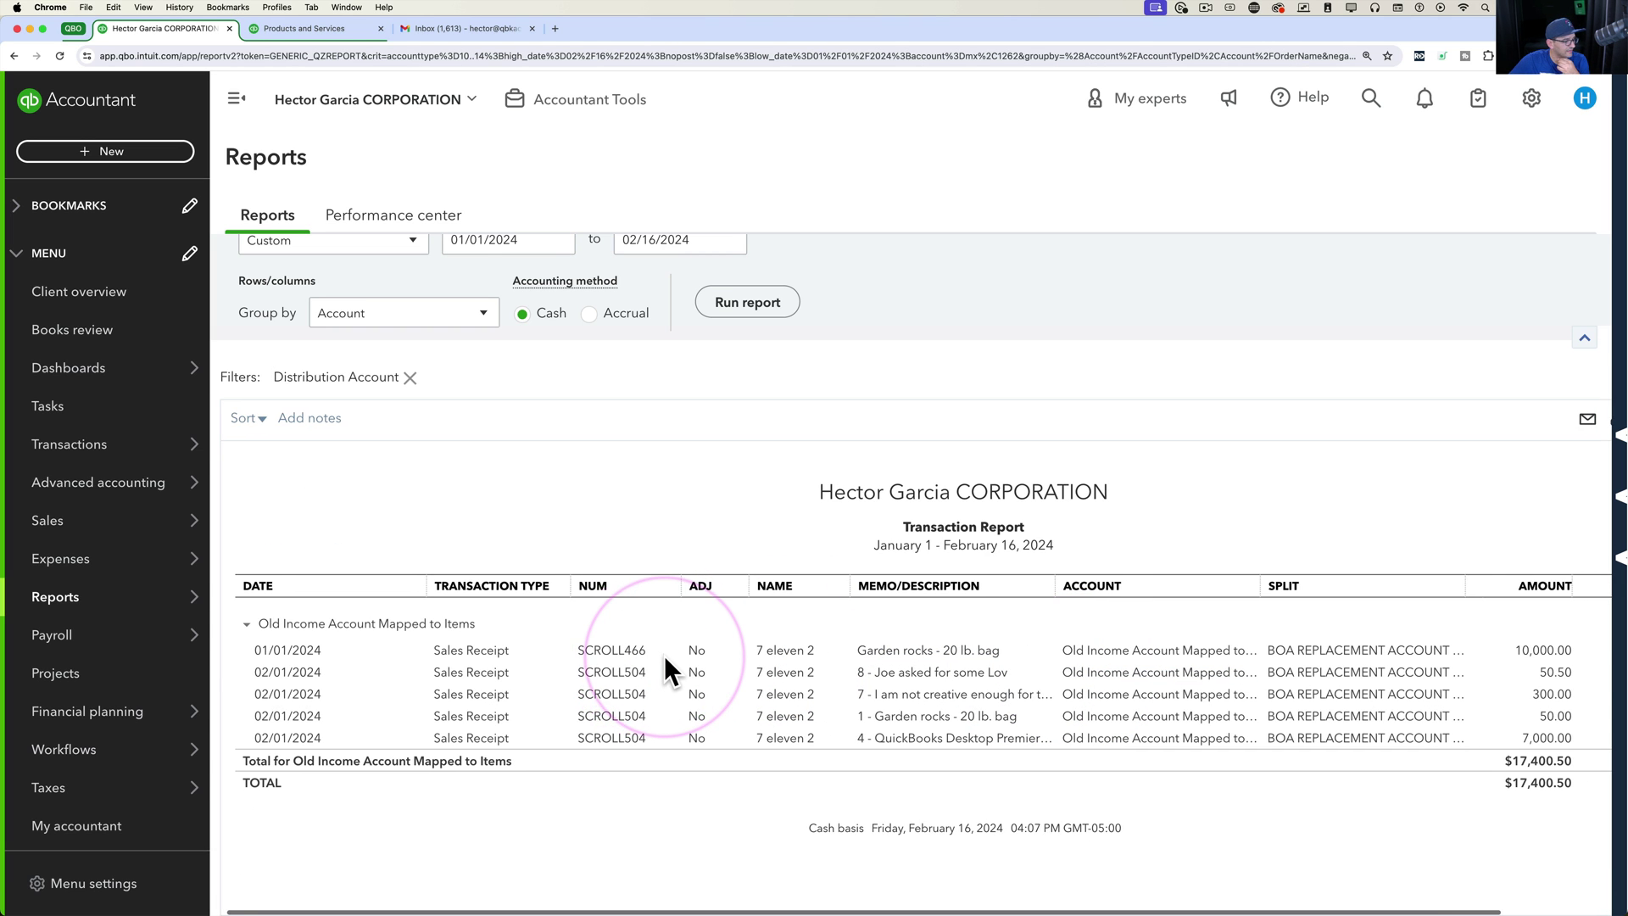
Step: Open sales receipt SCROLL466 from the transaction report and inspect the product on its first line
{"action": "scroll", "coordinate": [663, 654], "scroll_direction": "right", "scroll_amount": 3}
{"action": "left_click", "coordinate": [864, 658]}
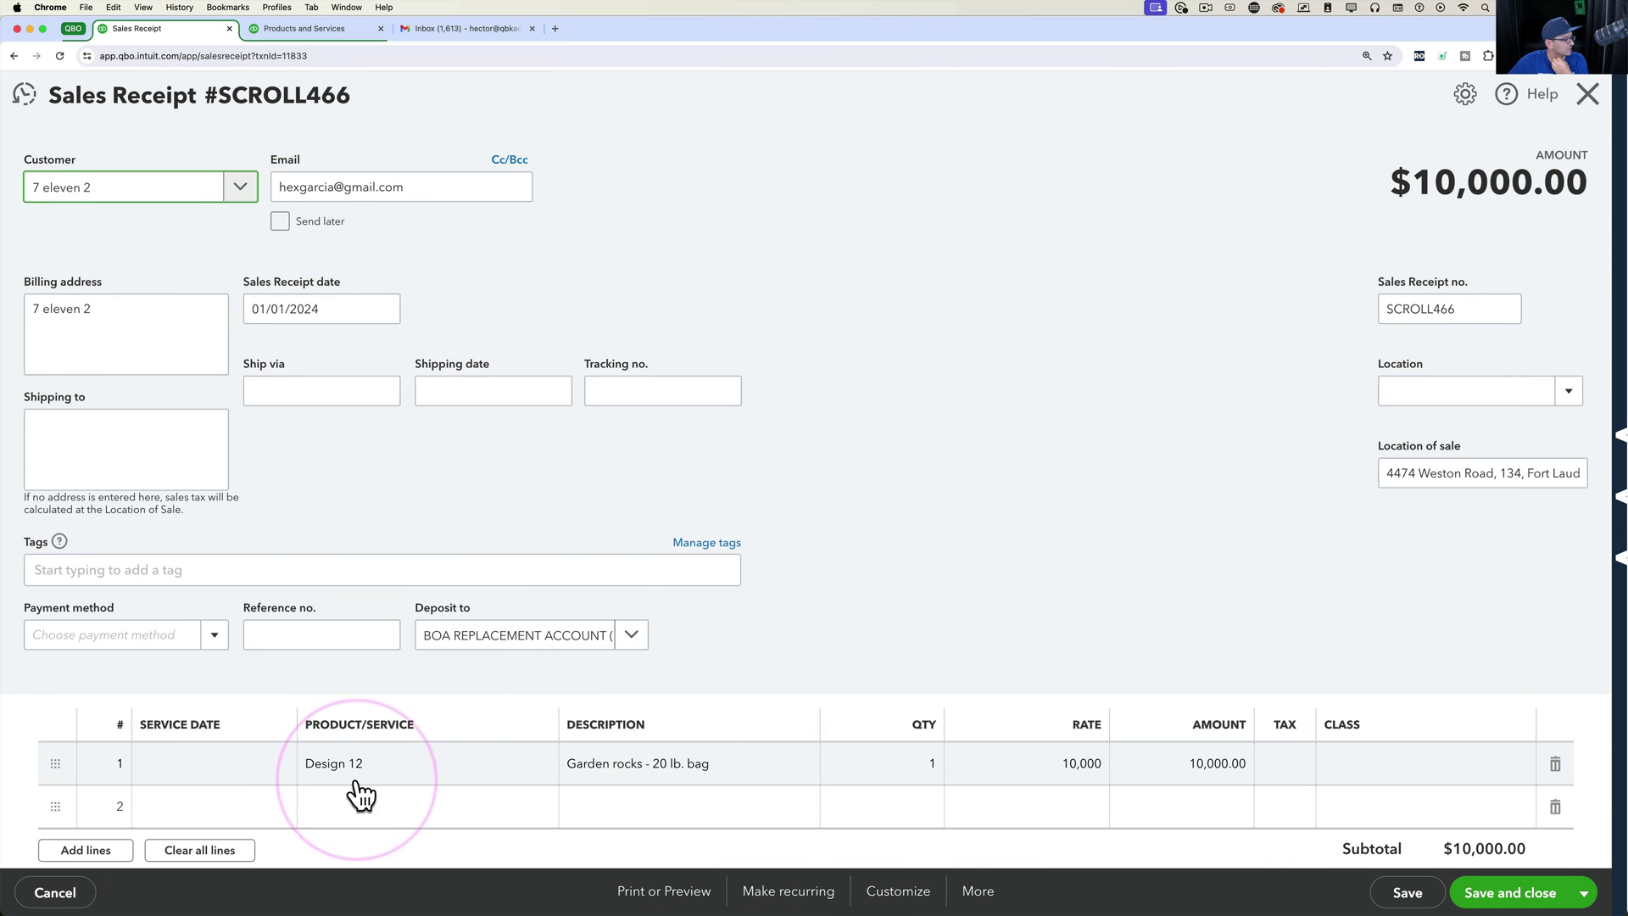
{"action": "left_click", "coordinate": [373, 629]}
{"action": "scroll", "coordinate": [375, 619], "scroll_direction": "down", "scroll_amount": 5}
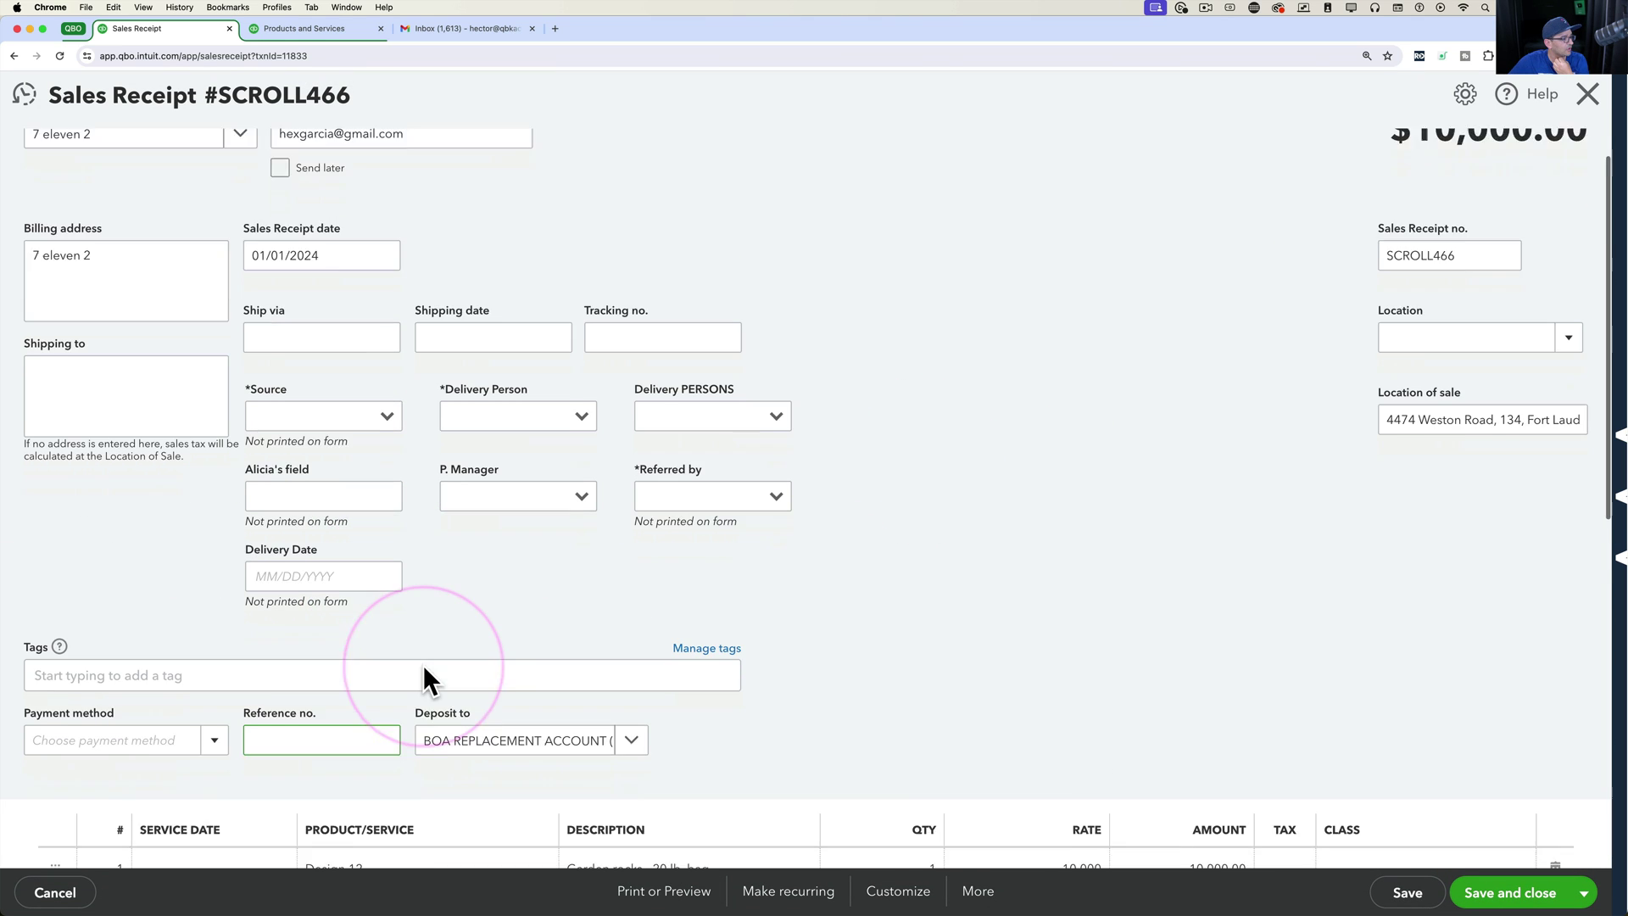
{"action": "left_click", "coordinate": [343, 679]}
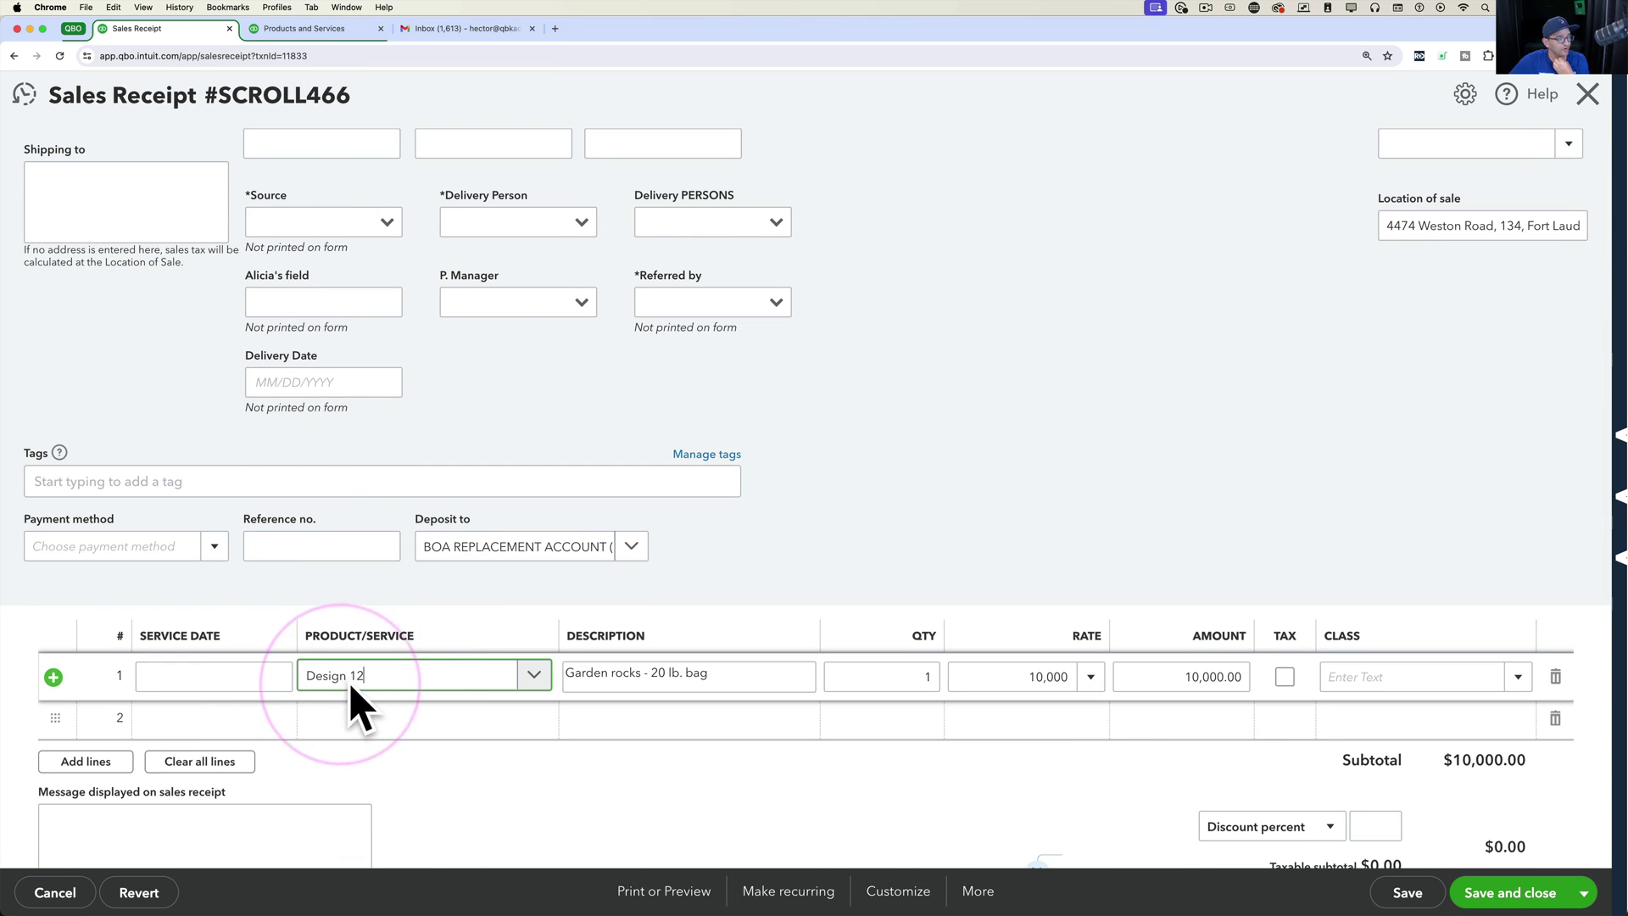
Step: Leave the sales receipt without saving and go back to the Profit and Loss report summary
{"action": "left_click", "coordinate": [1591, 97]}
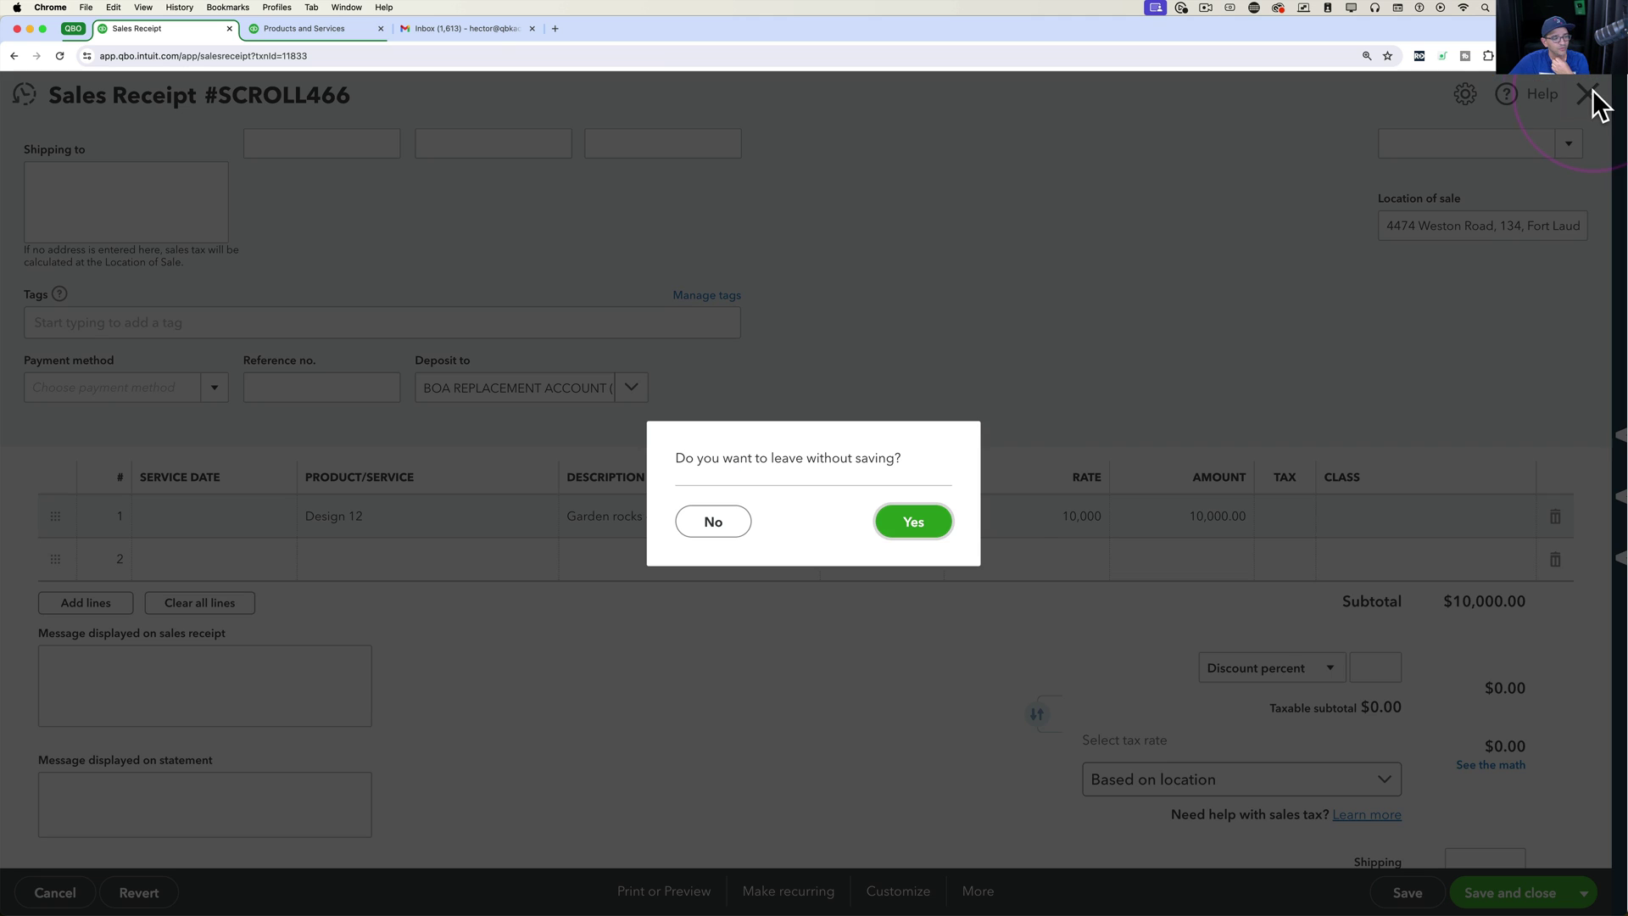
{"action": "left_click", "coordinate": [932, 520]}
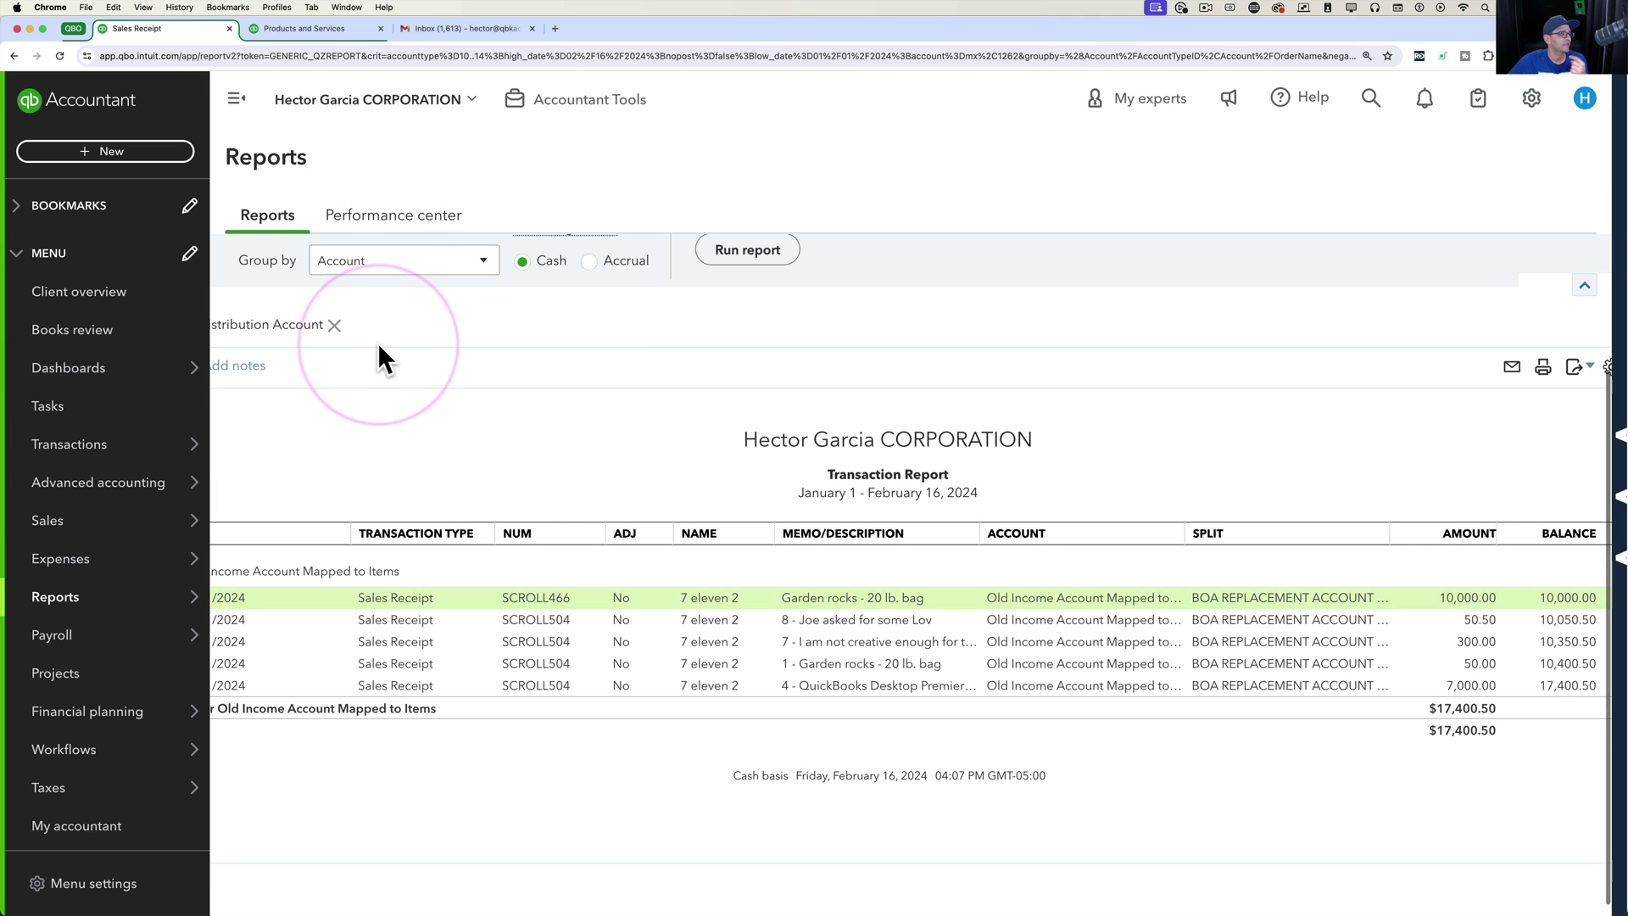
{"action": "left_click", "coordinate": [271, 258]}
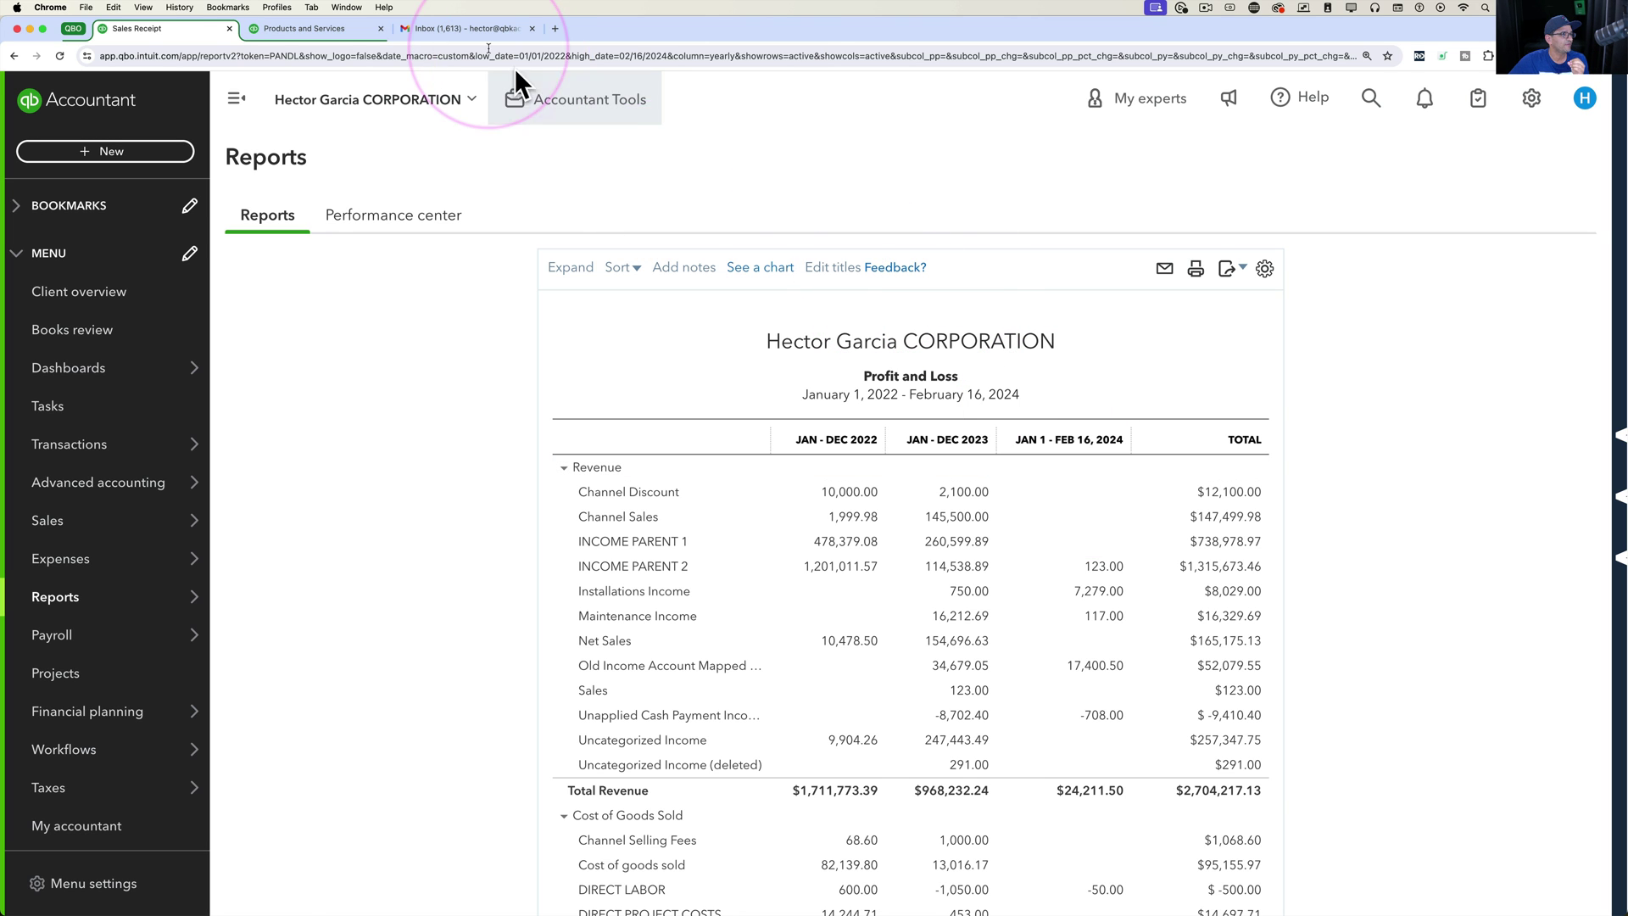
Step: Switch to the Products and Services list and search for "design 12"
{"action": "left_click", "coordinate": [308, 28]}
{"action": "scroll", "coordinate": [780, 318], "scroll_direction": "up", "scroll_amount": 5}
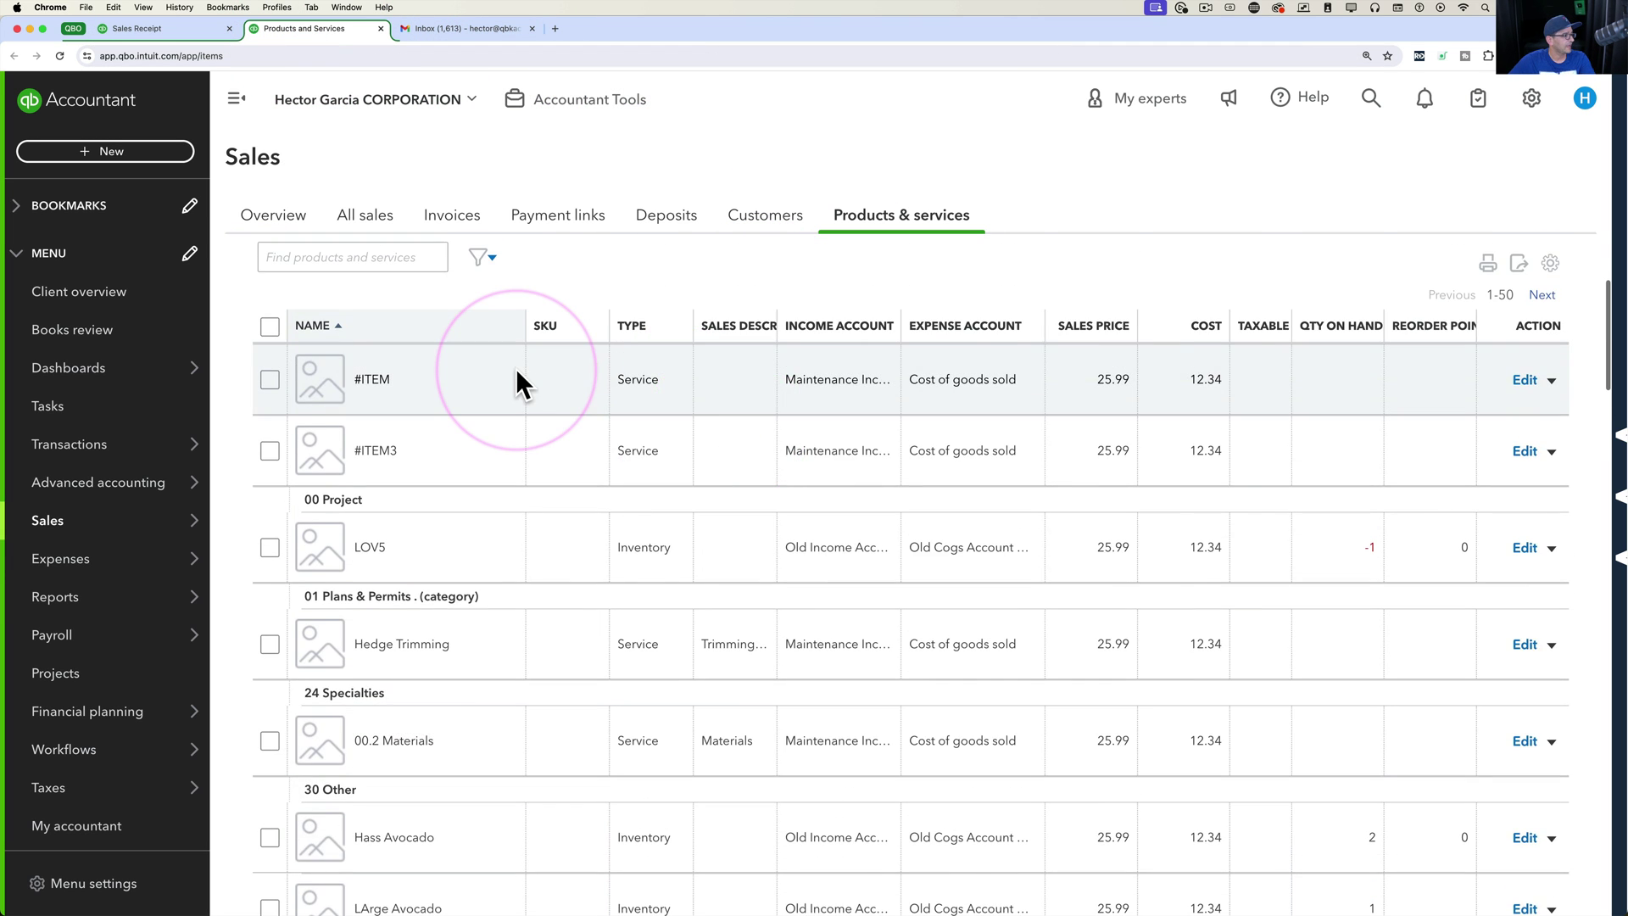
{"action": "left_click", "coordinate": [302, 357]}
{"action": "type", "text": "design"}
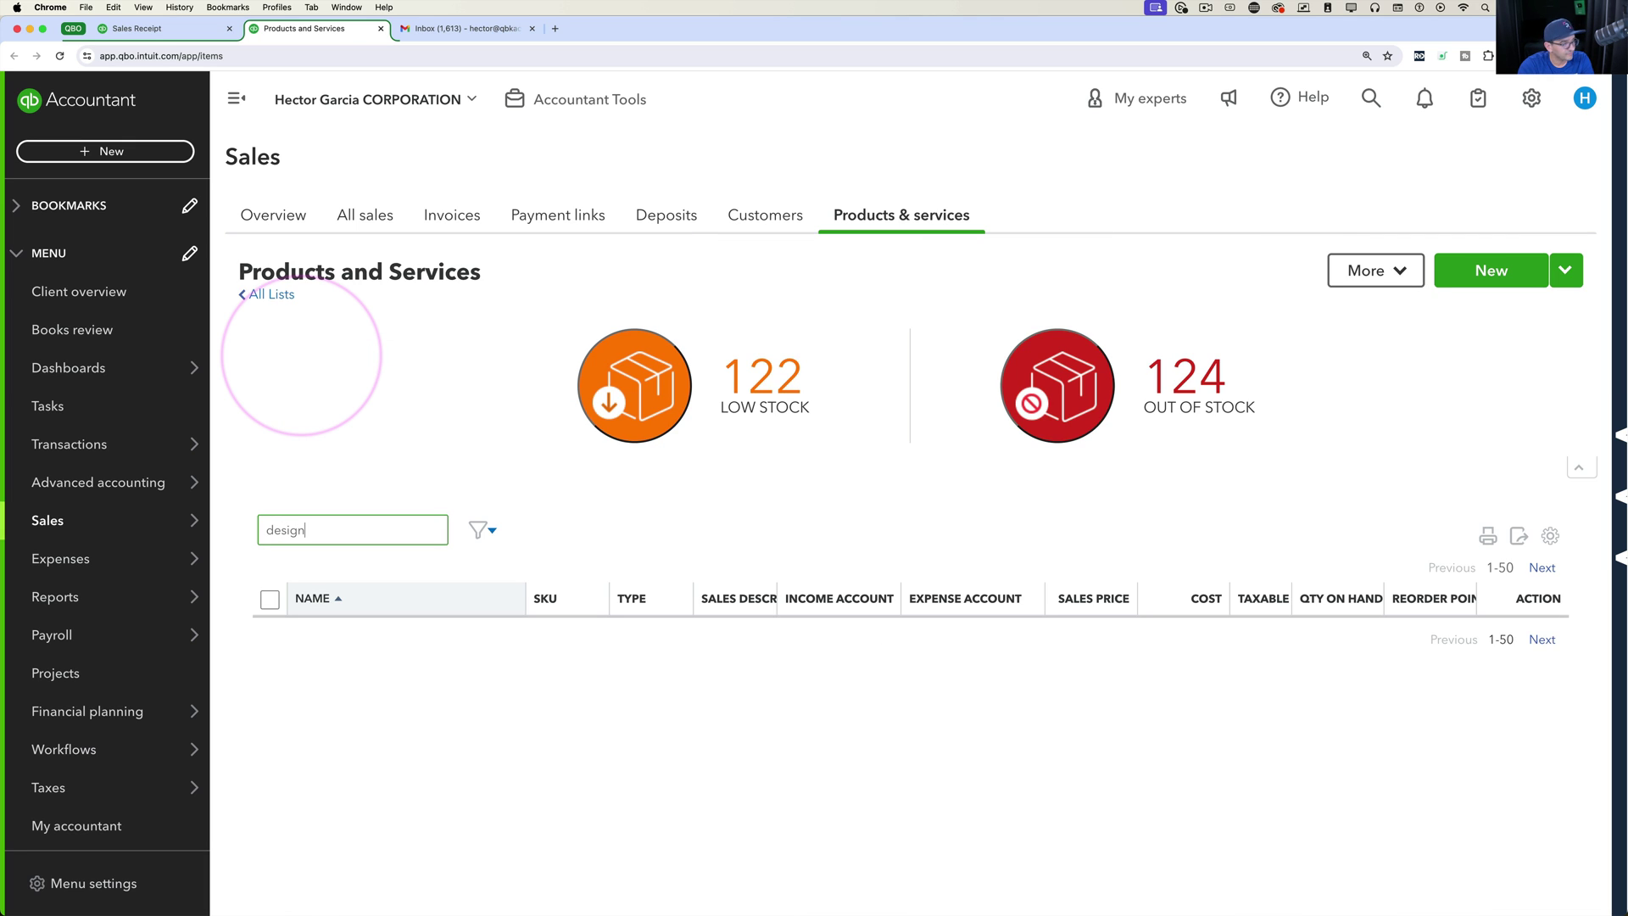
{"action": "type", "text": " 12"}
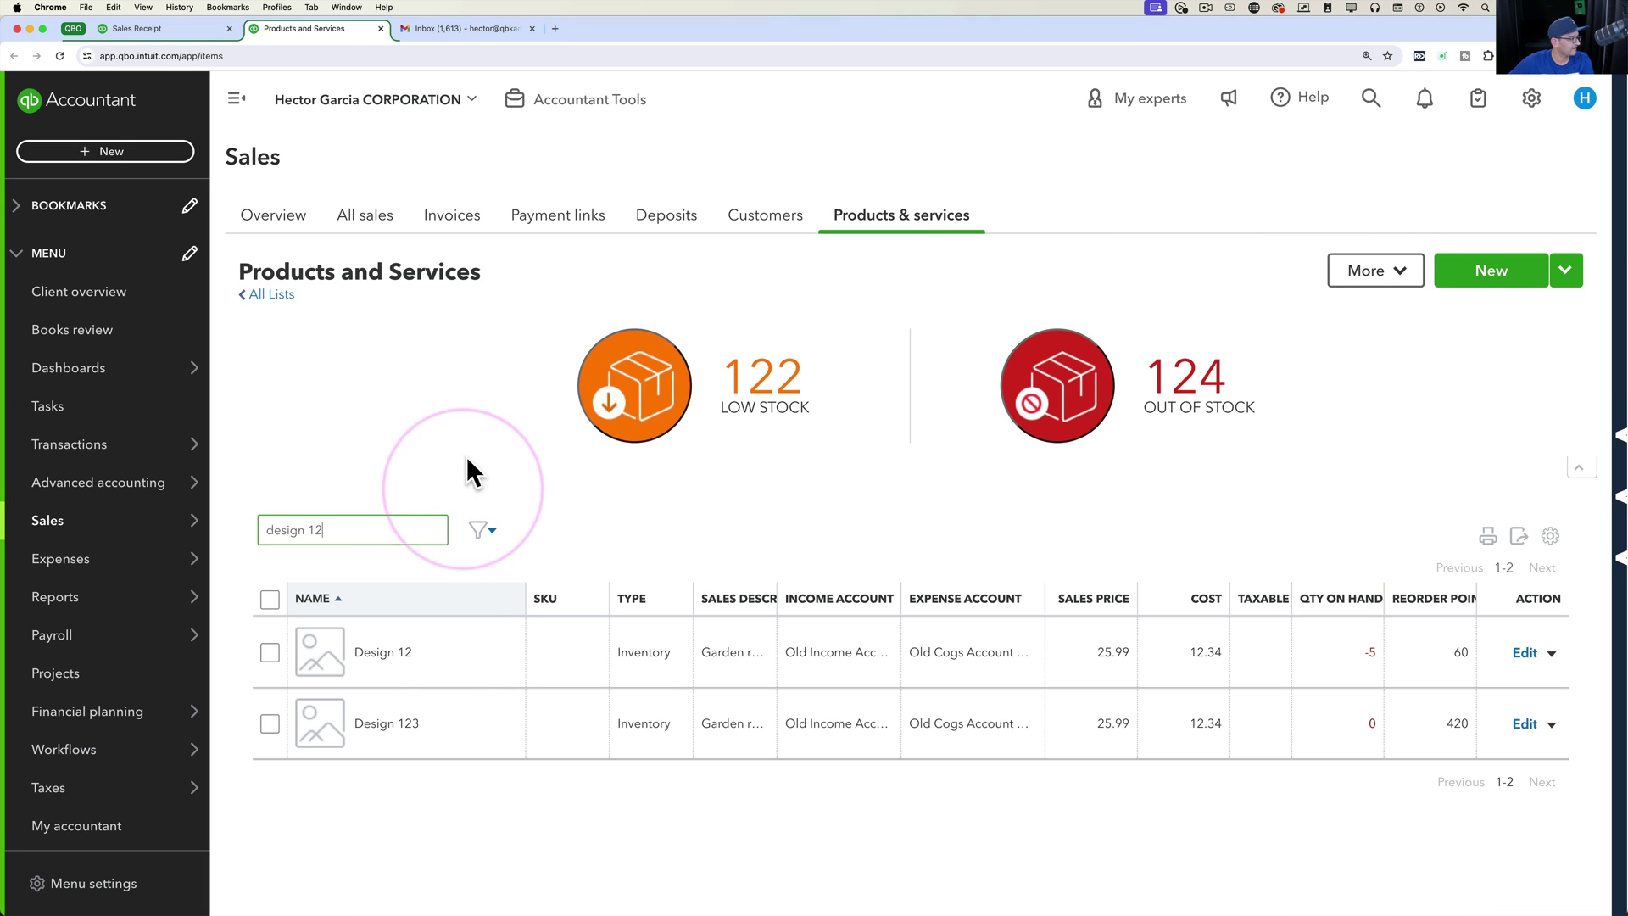
Step: Edit the Design 12 inventory item and set its income account to NEW MAPPED ACCOUNT FOR SALES!!!
{"action": "left_click", "coordinate": [1526, 653]}
{"action": "scroll", "coordinate": [1411, 627], "scroll_direction": "down", "scroll_amount": 1}
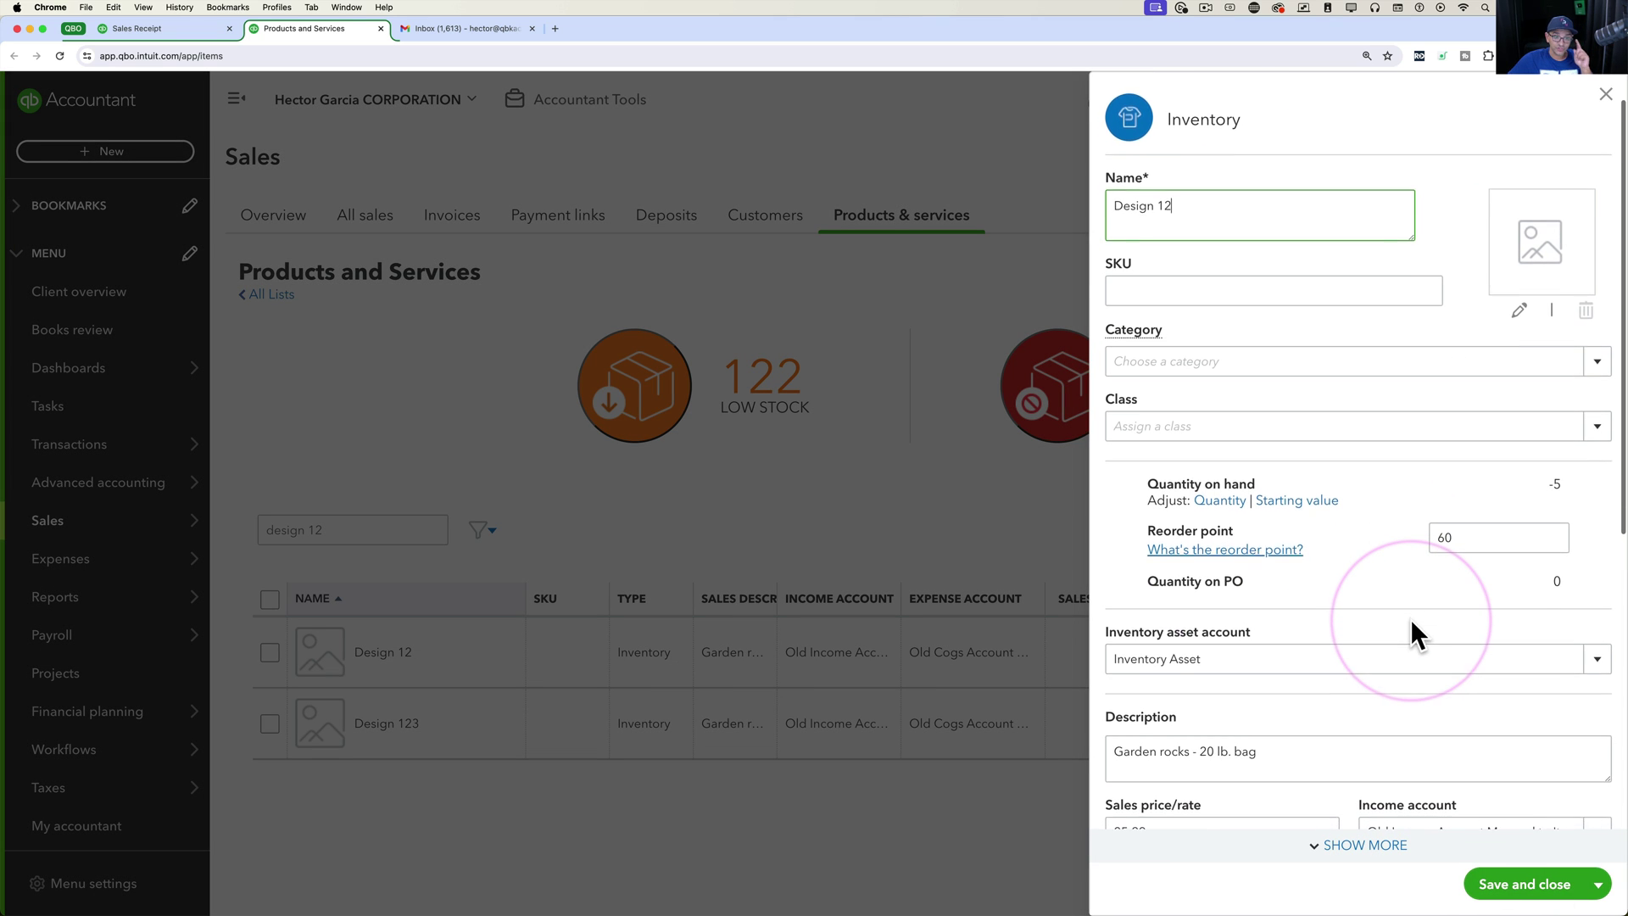
{"action": "scroll", "coordinate": [1411, 618], "scroll_direction": "down", "scroll_amount": 3}
{"action": "left_click", "coordinate": [1524, 666]}
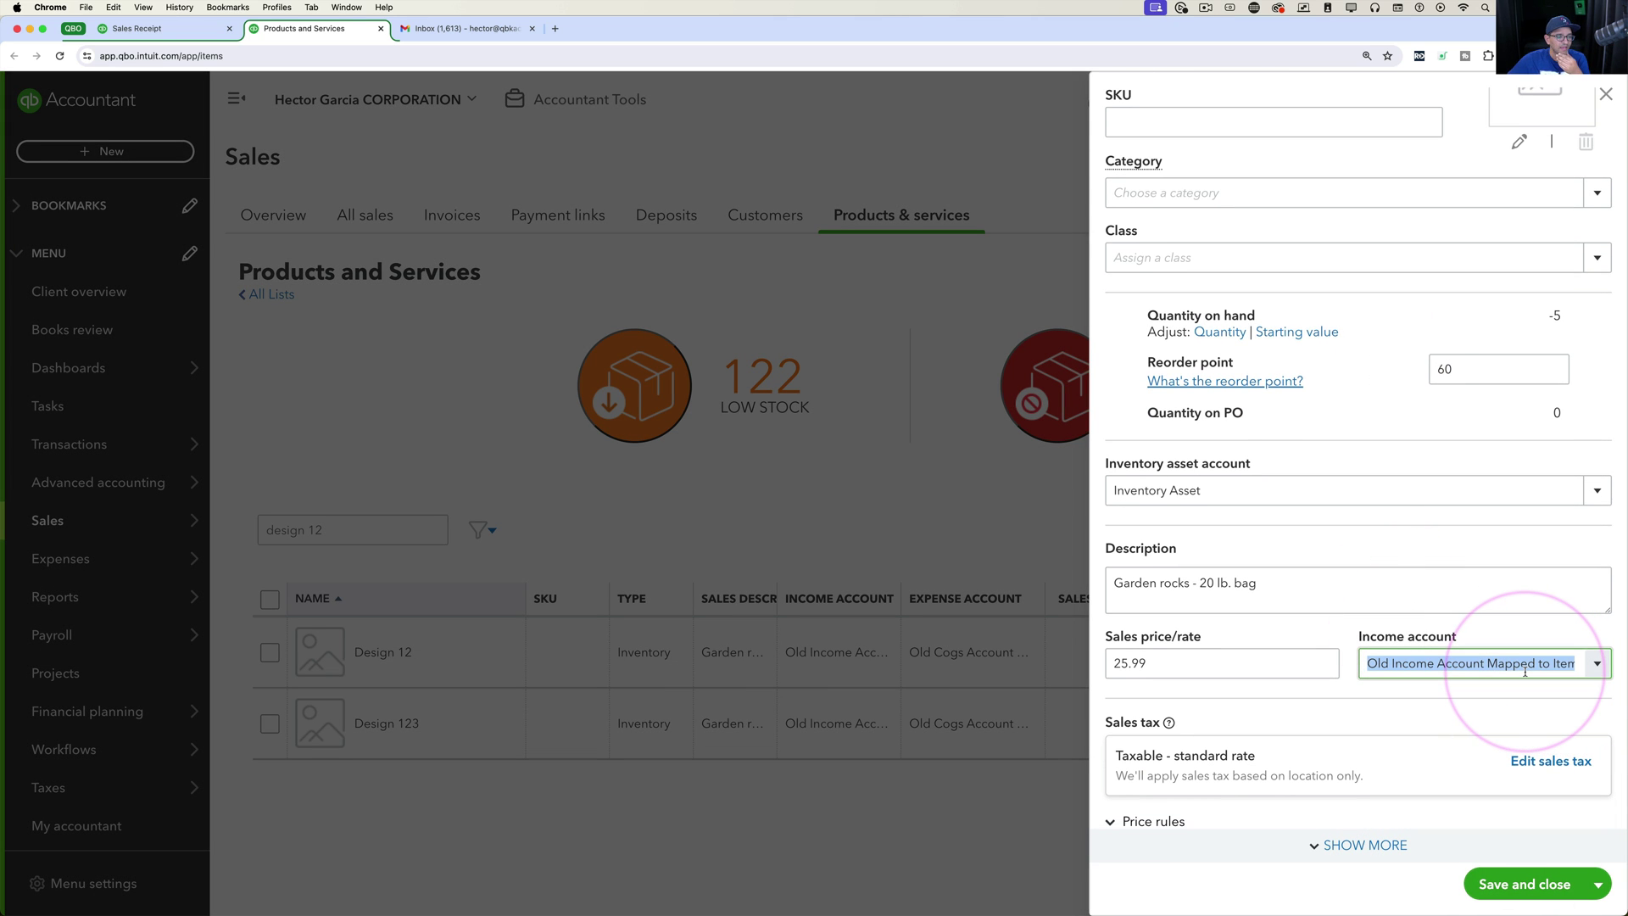
{"action": "type", "text": "new"}
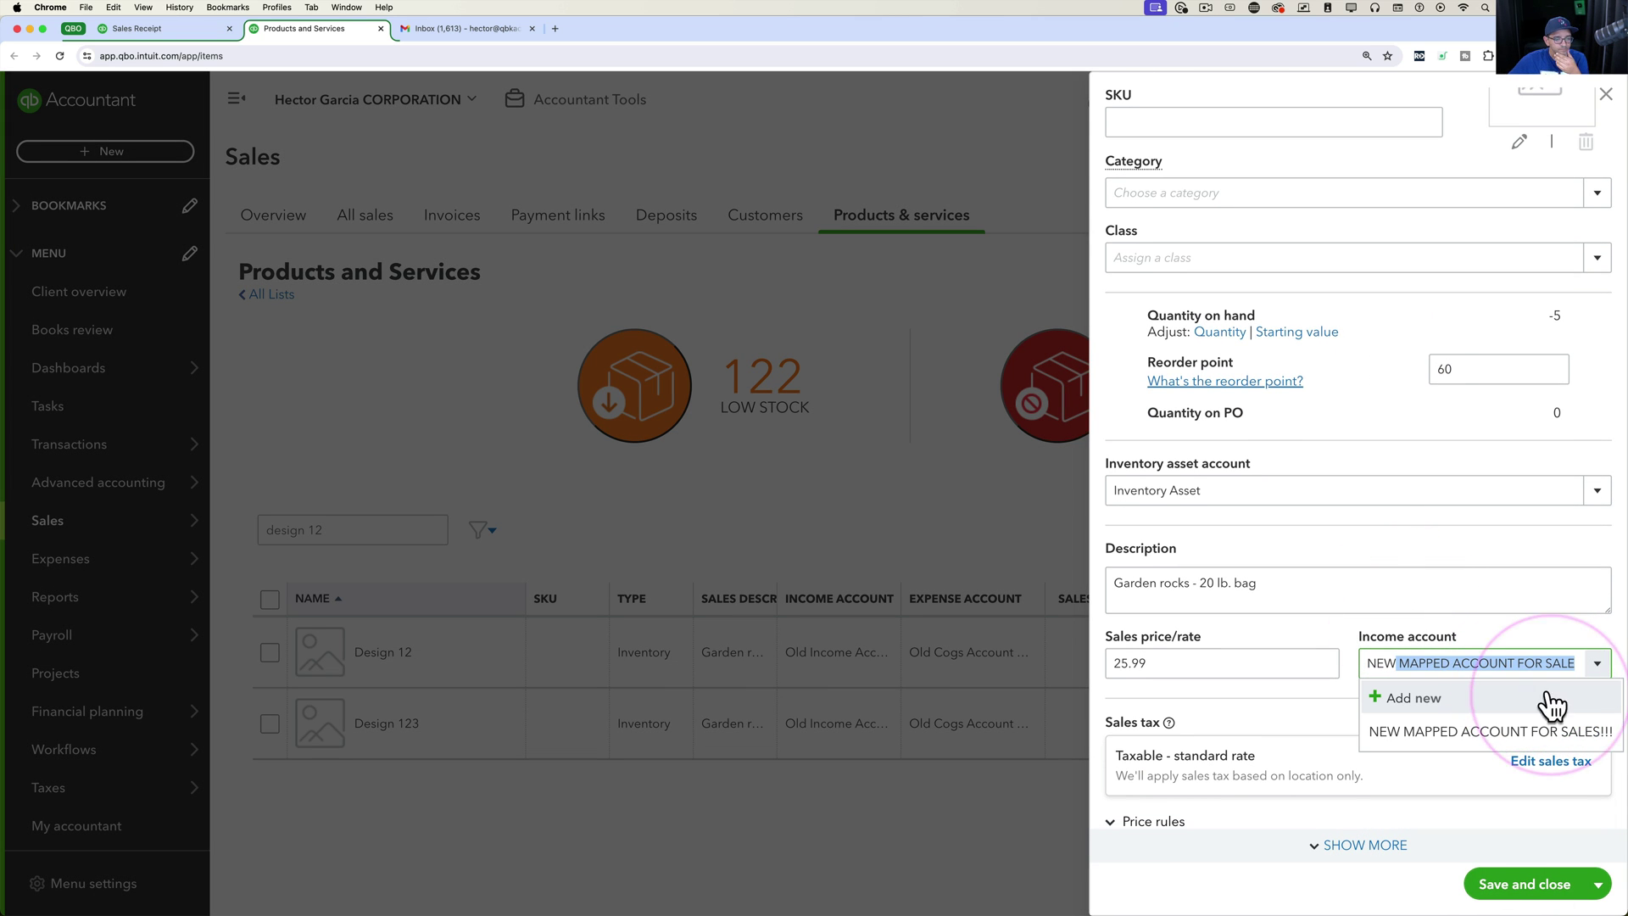
{"action": "left_click", "coordinate": [1475, 712]}
{"action": "scroll", "coordinate": [1475, 716], "scroll_direction": "down", "scroll_amount": 5}
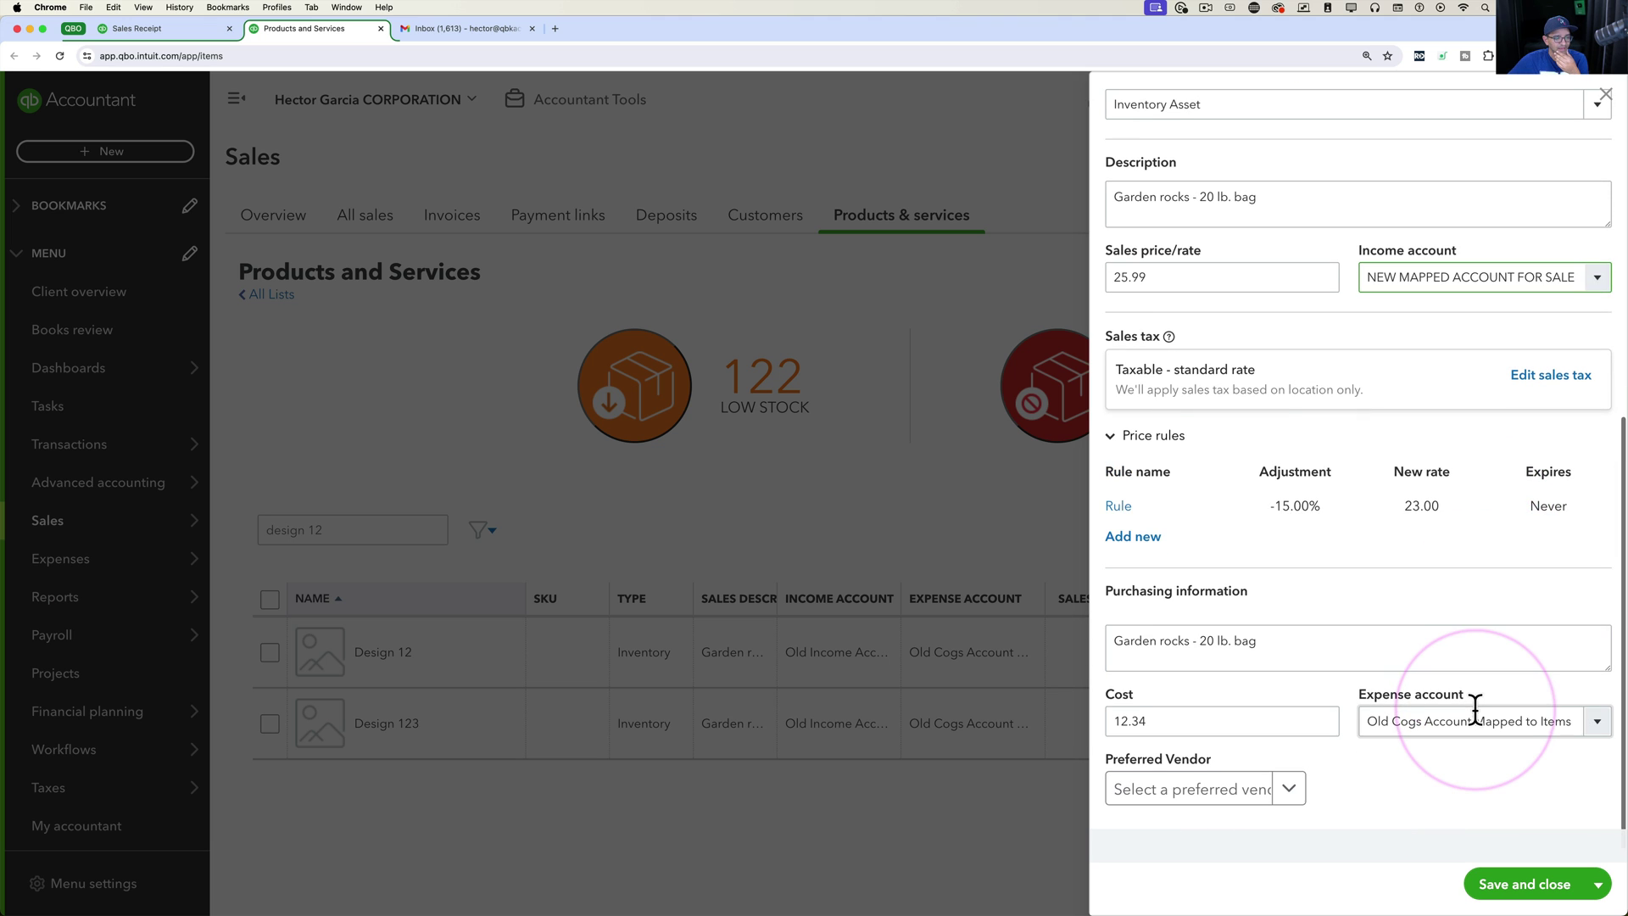
Step: Set Design 12's expense account to NEW COGS ACCOUNT MAPPED!!! and review the item's details
{"action": "left_click", "coordinate": [1471, 716]}
{"action": "type", "text": "new"}
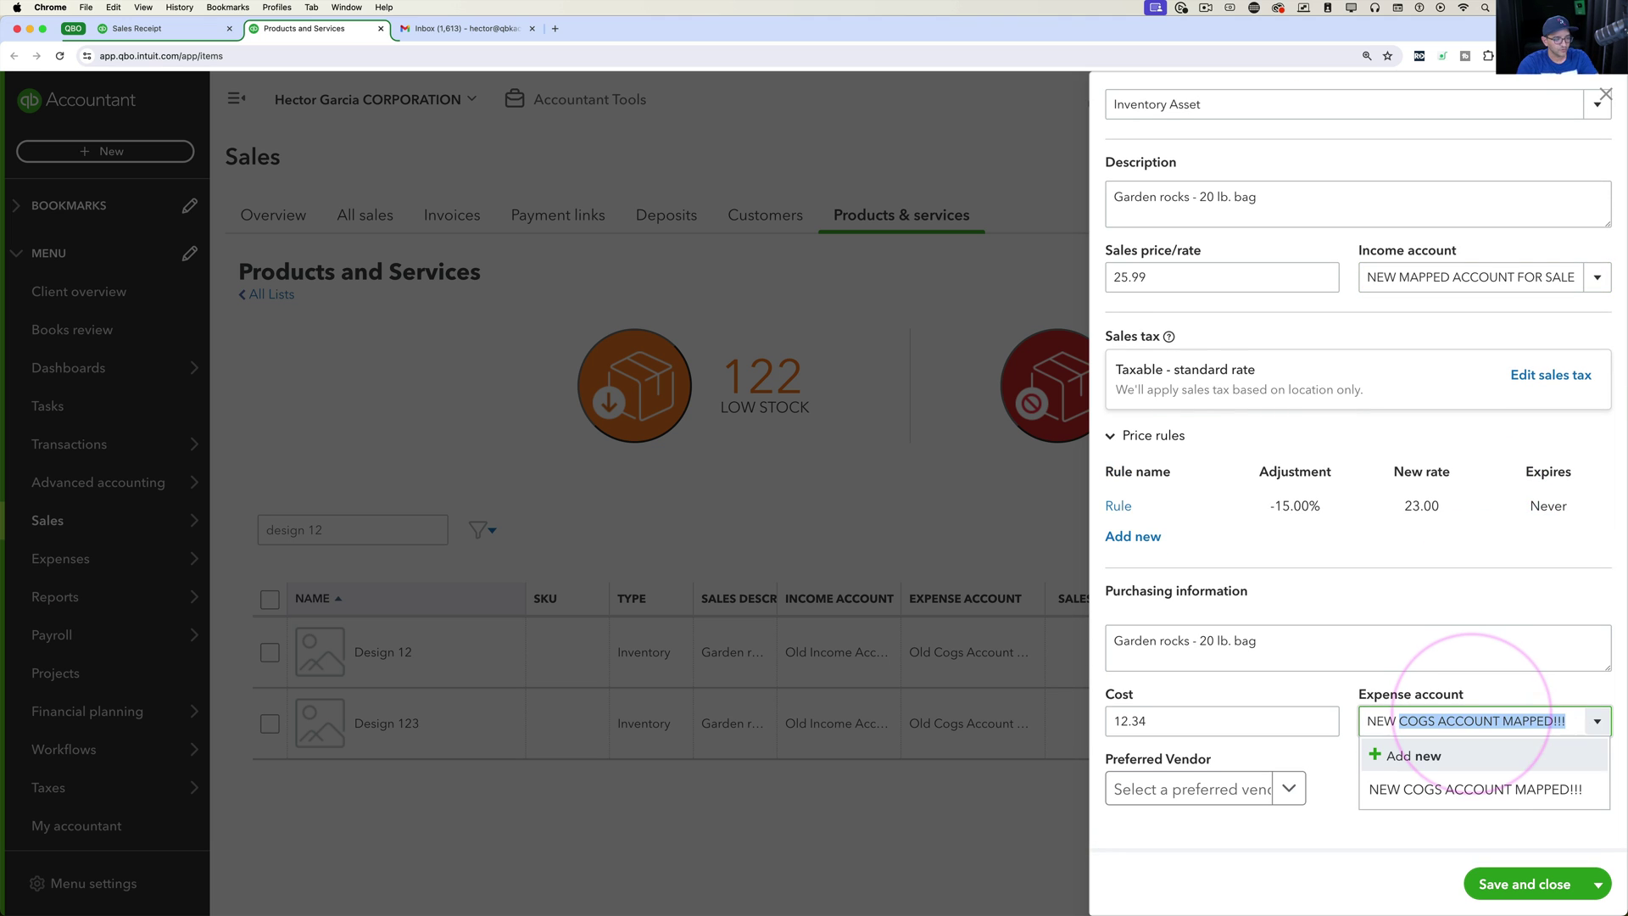
{"action": "left_click", "coordinate": [1452, 789]}
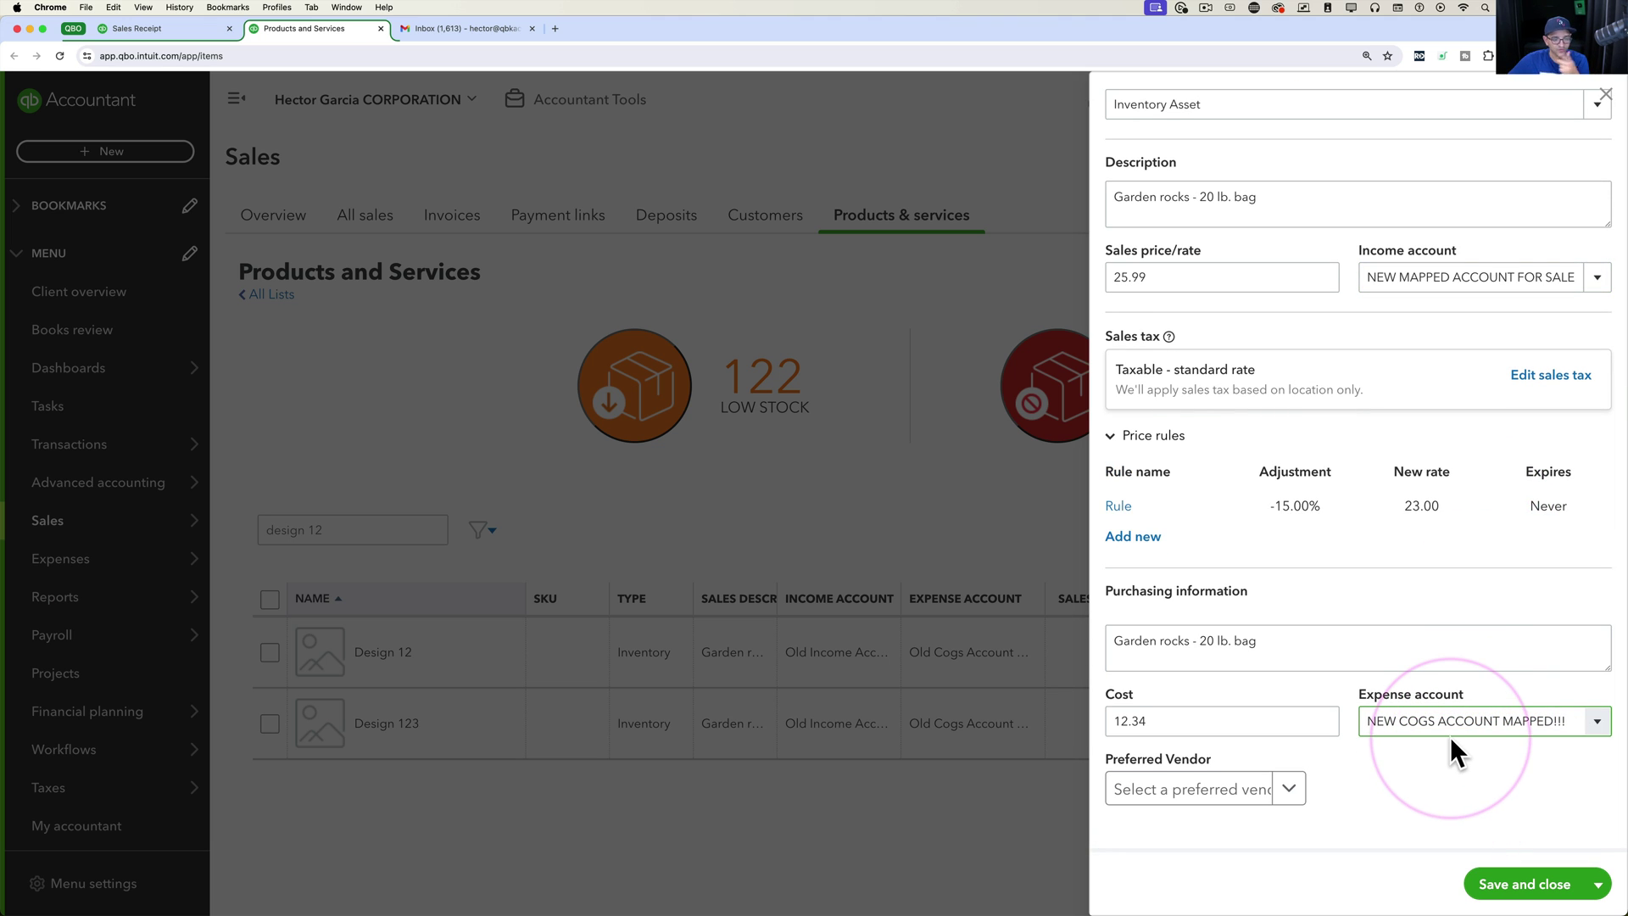
{"action": "scroll", "coordinate": [1450, 736], "scroll_direction": "up", "scroll_amount": 7}
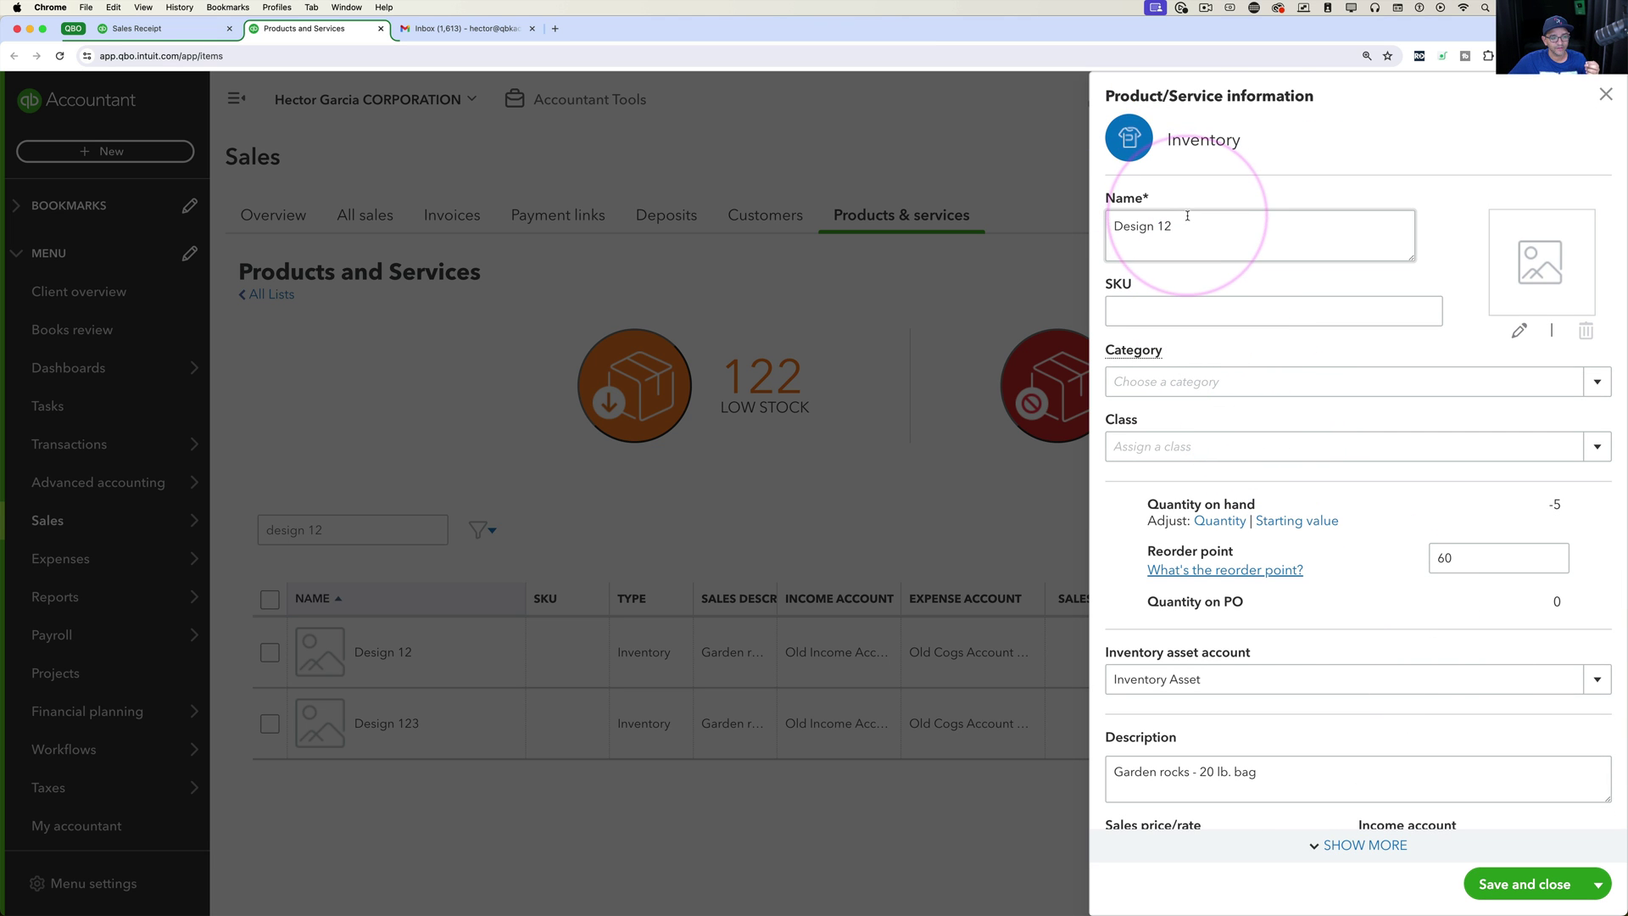
{"action": "scroll", "coordinate": [1422, 593], "scroll_direction": "down", "scroll_amount": 7}
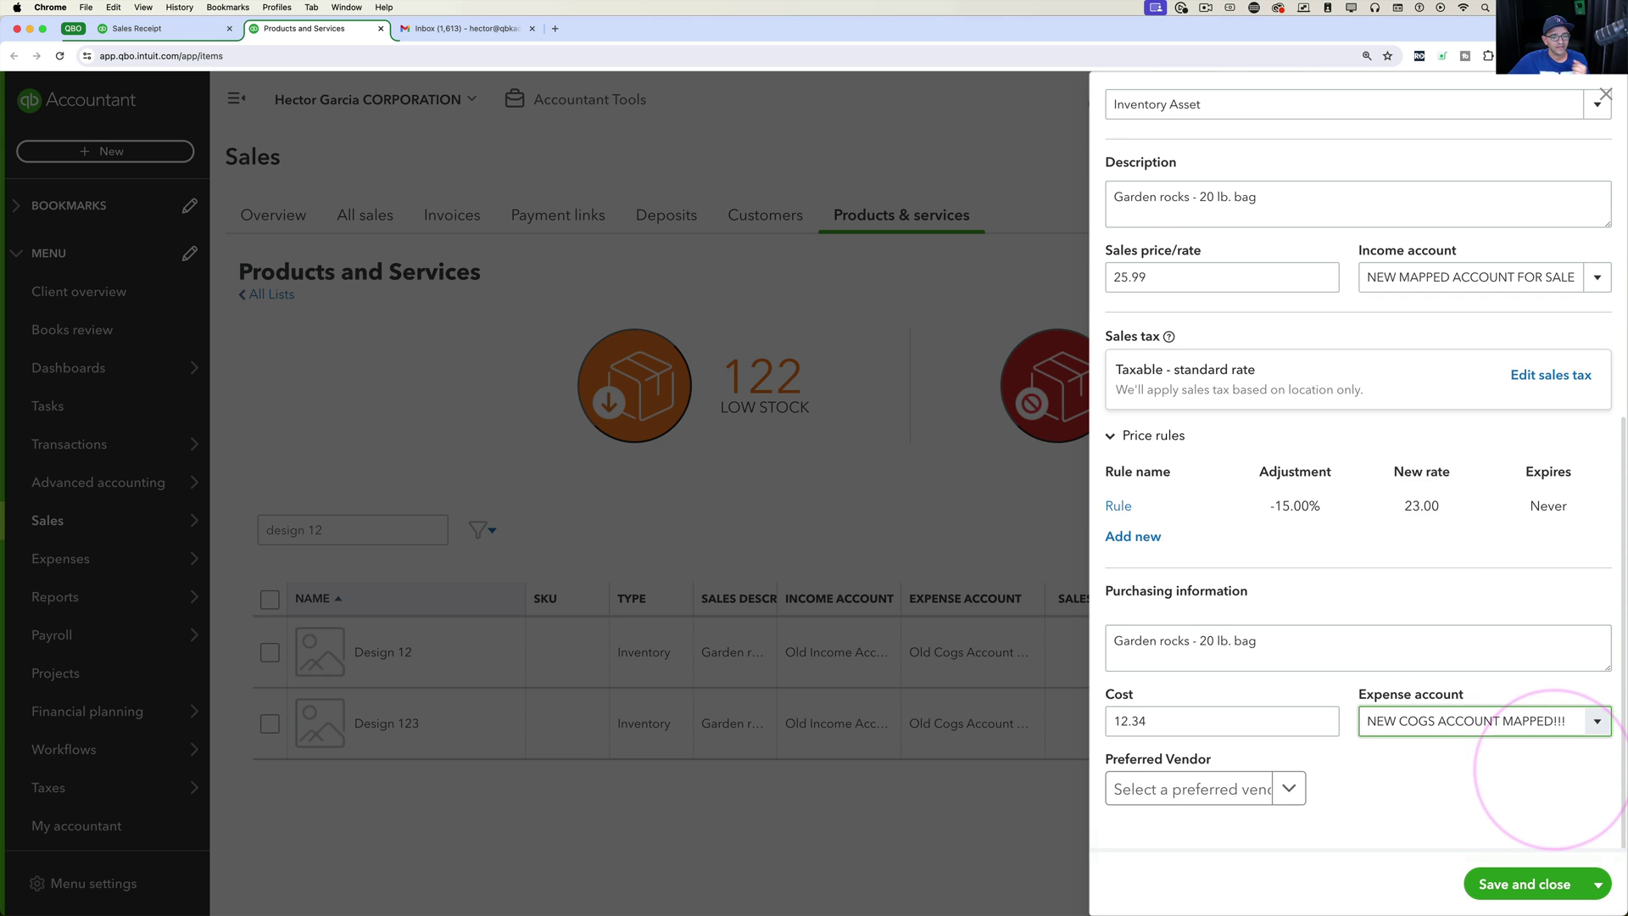
Step: Save the Design 12 item and agree to update memorized sales transactions with the new values
{"action": "left_click", "coordinate": [1543, 889]}
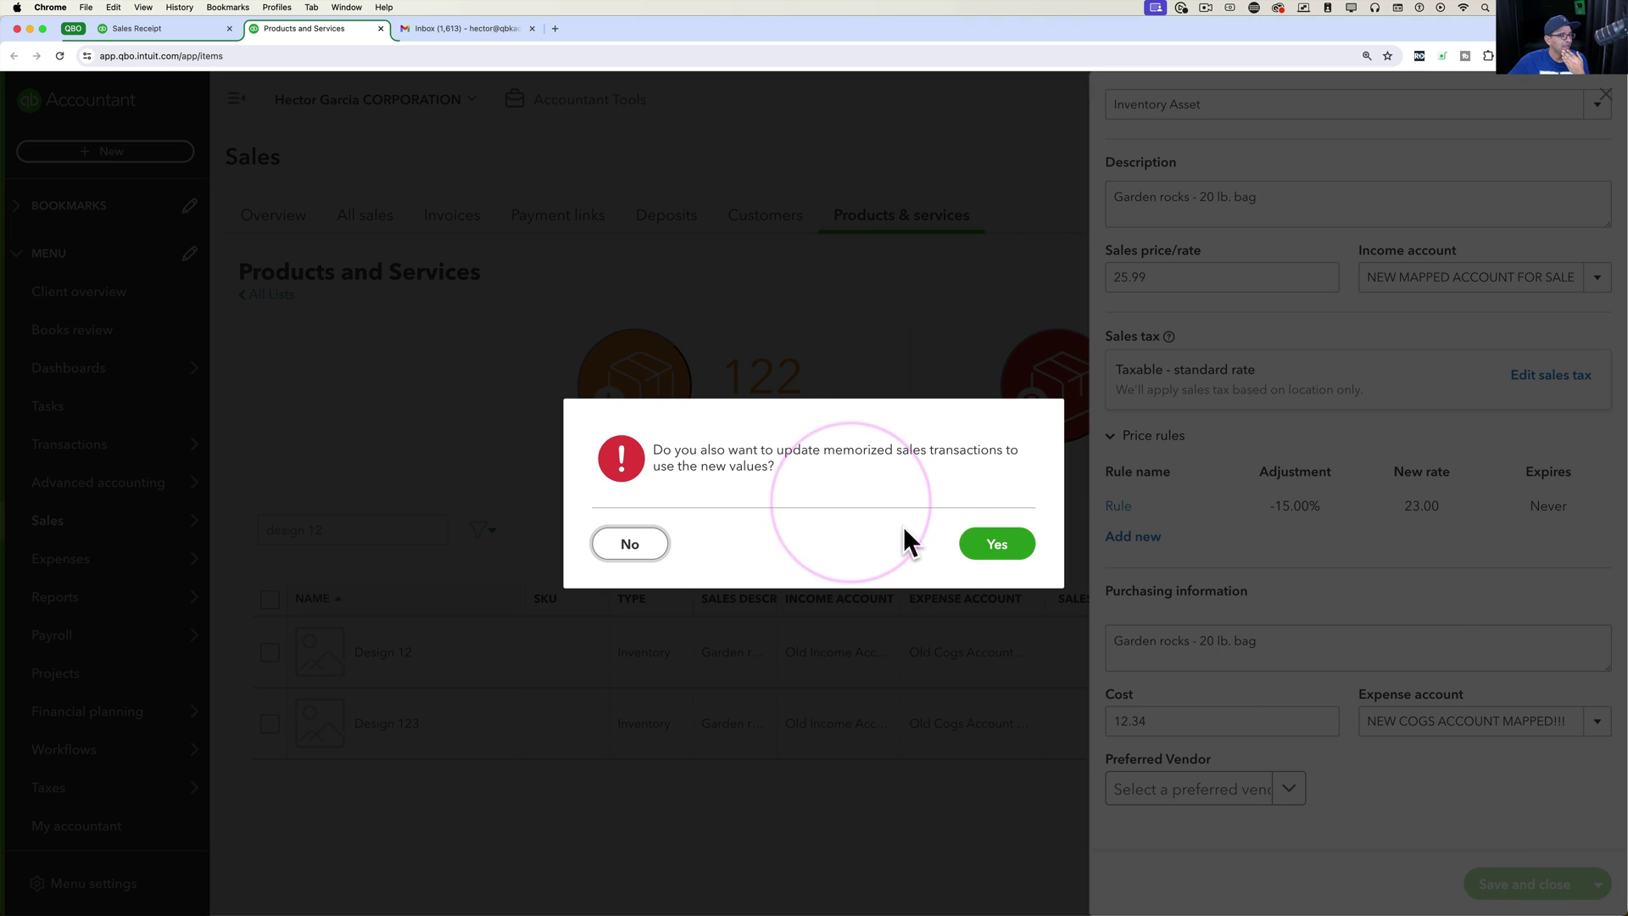
{"action": "left_click_drag", "start_coordinate": [665, 450], "coordinate": [846, 464]}
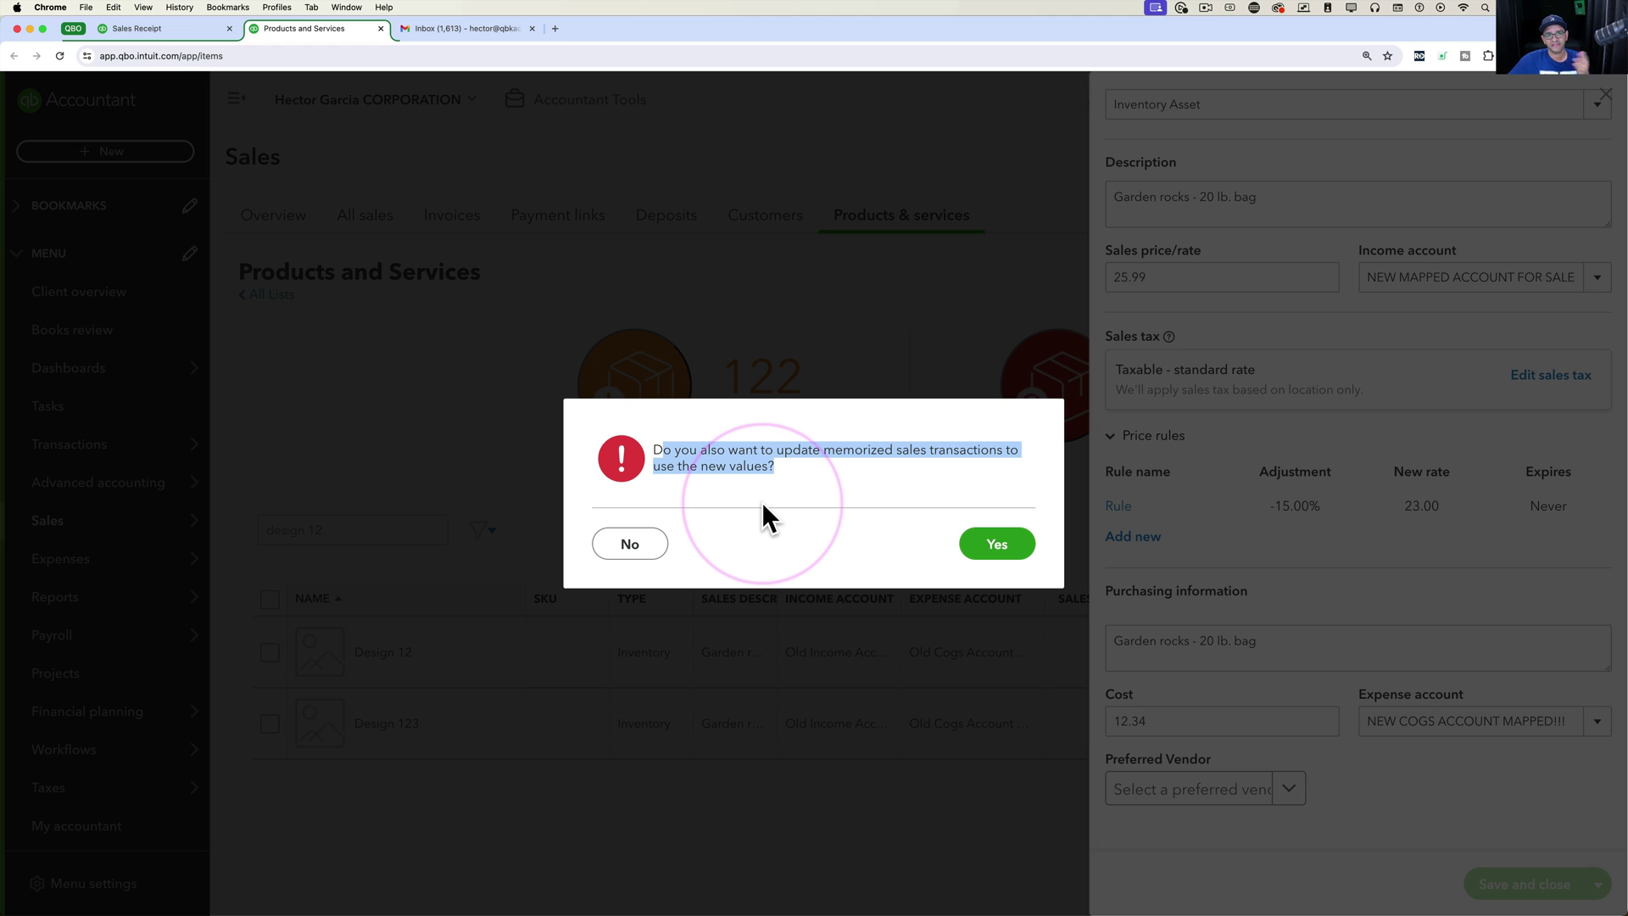
{"action": "left_click", "coordinate": [984, 551]}
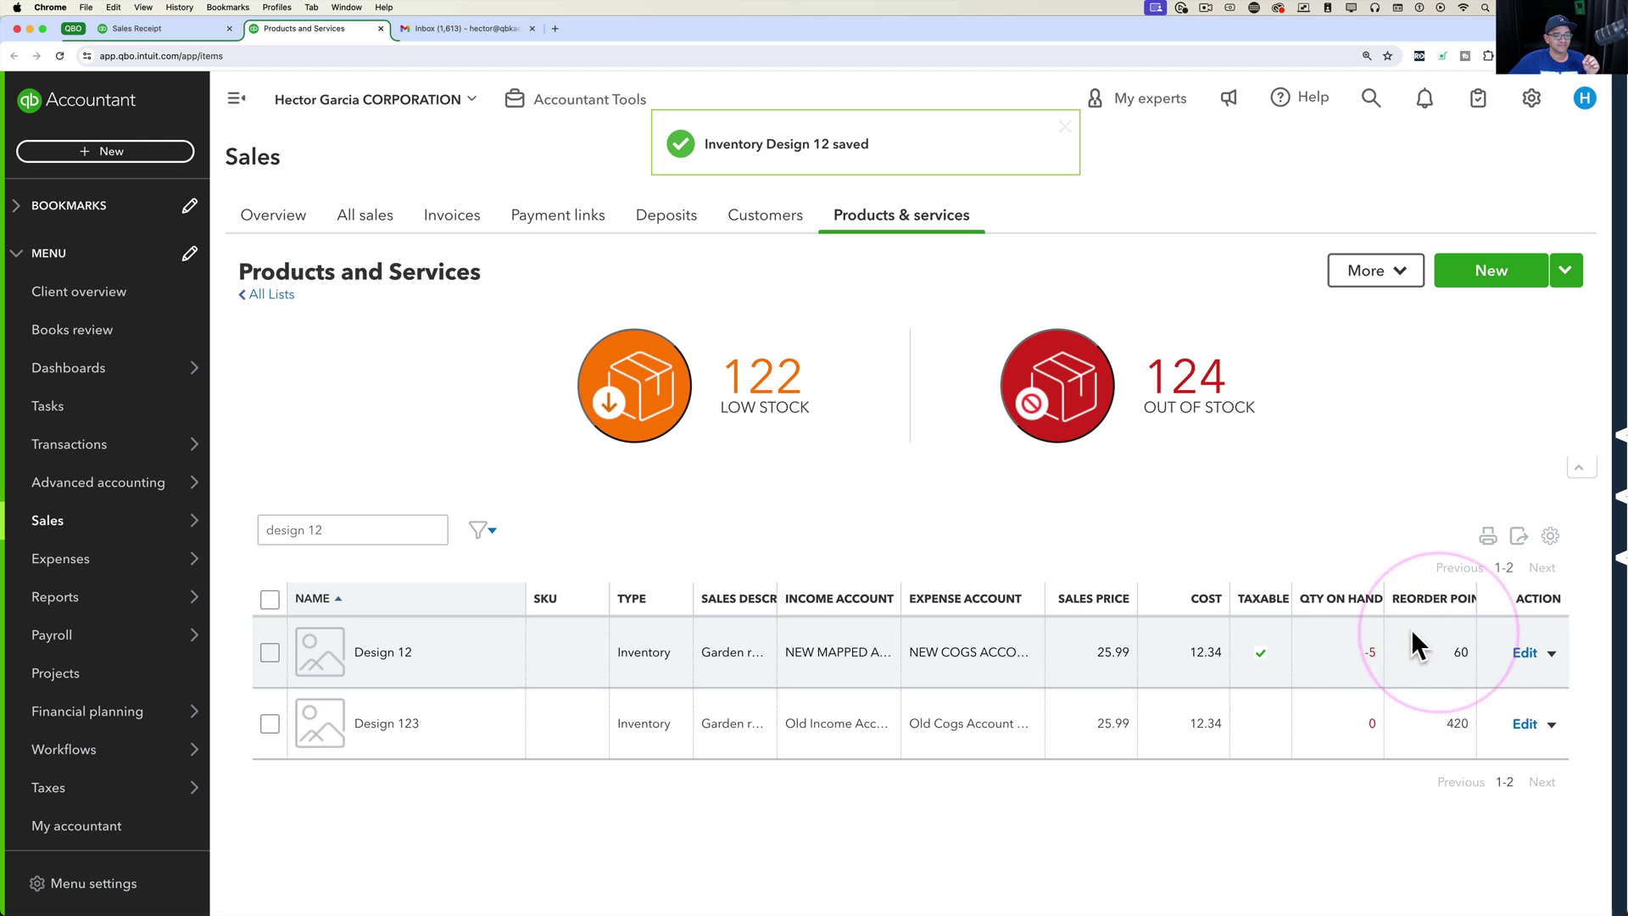
Step: Reopen the Design 12 item and check its income and expense accounts
{"action": "left_click", "coordinate": [1525, 652]}
{"action": "scroll", "coordinate": [1452, 662], "scroll_direction": "down", "scroll_amount": 6}
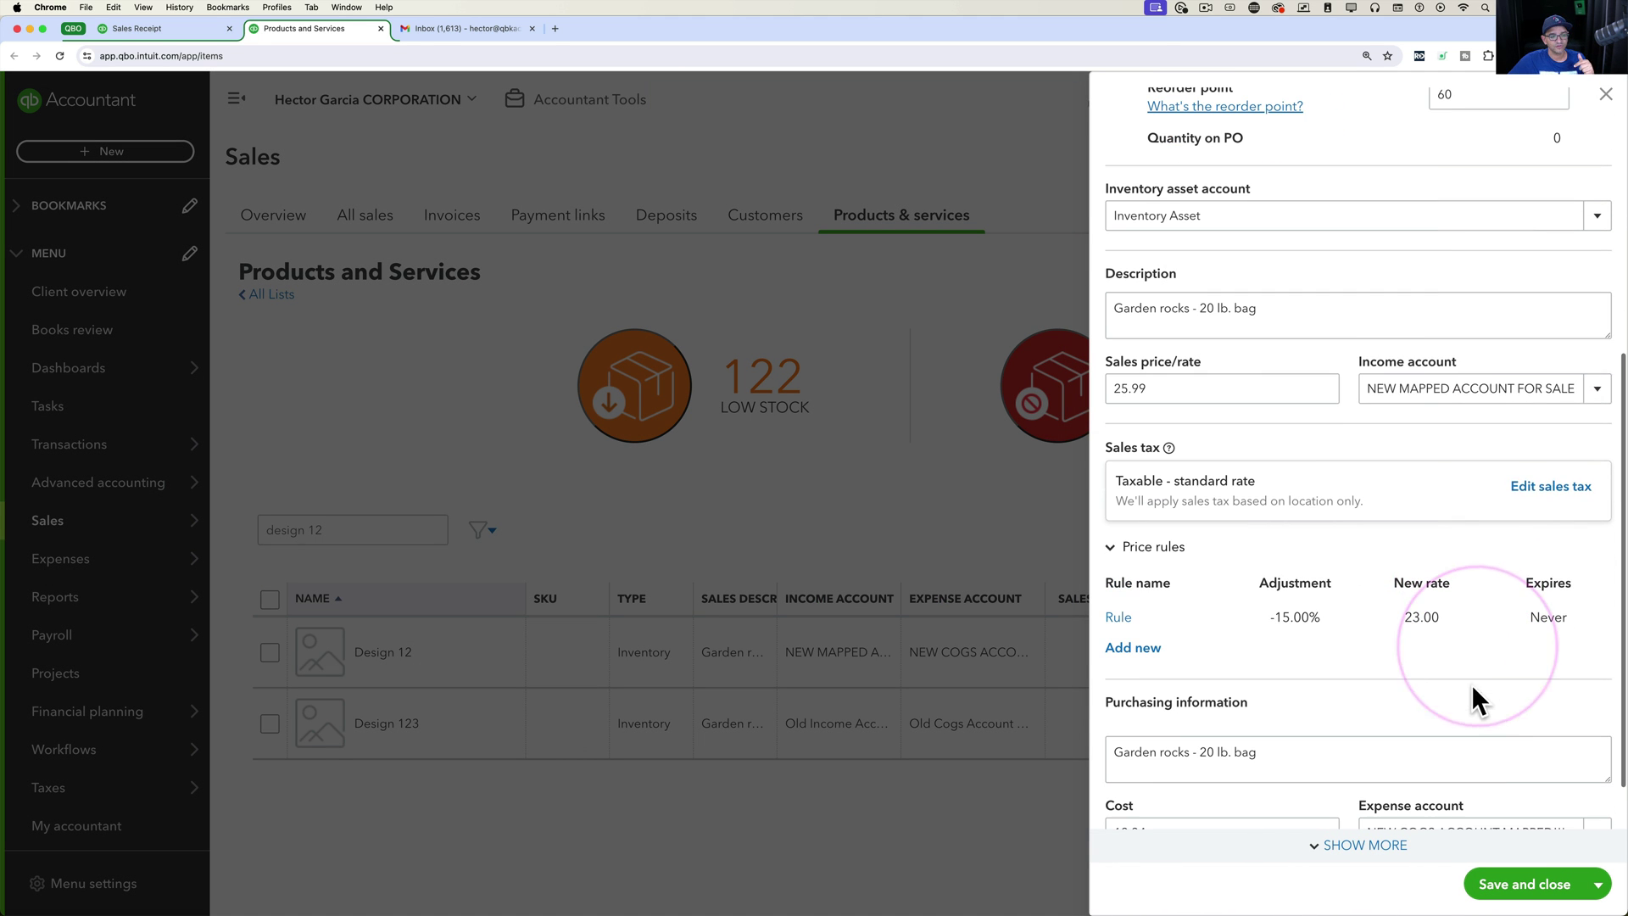
{"action": "left_click", "coordinate": [1418, 388]}
{"action": "scroll", "coordinate": [1472, 548], "scroll_direction": "down", "scroll_amount": 2}
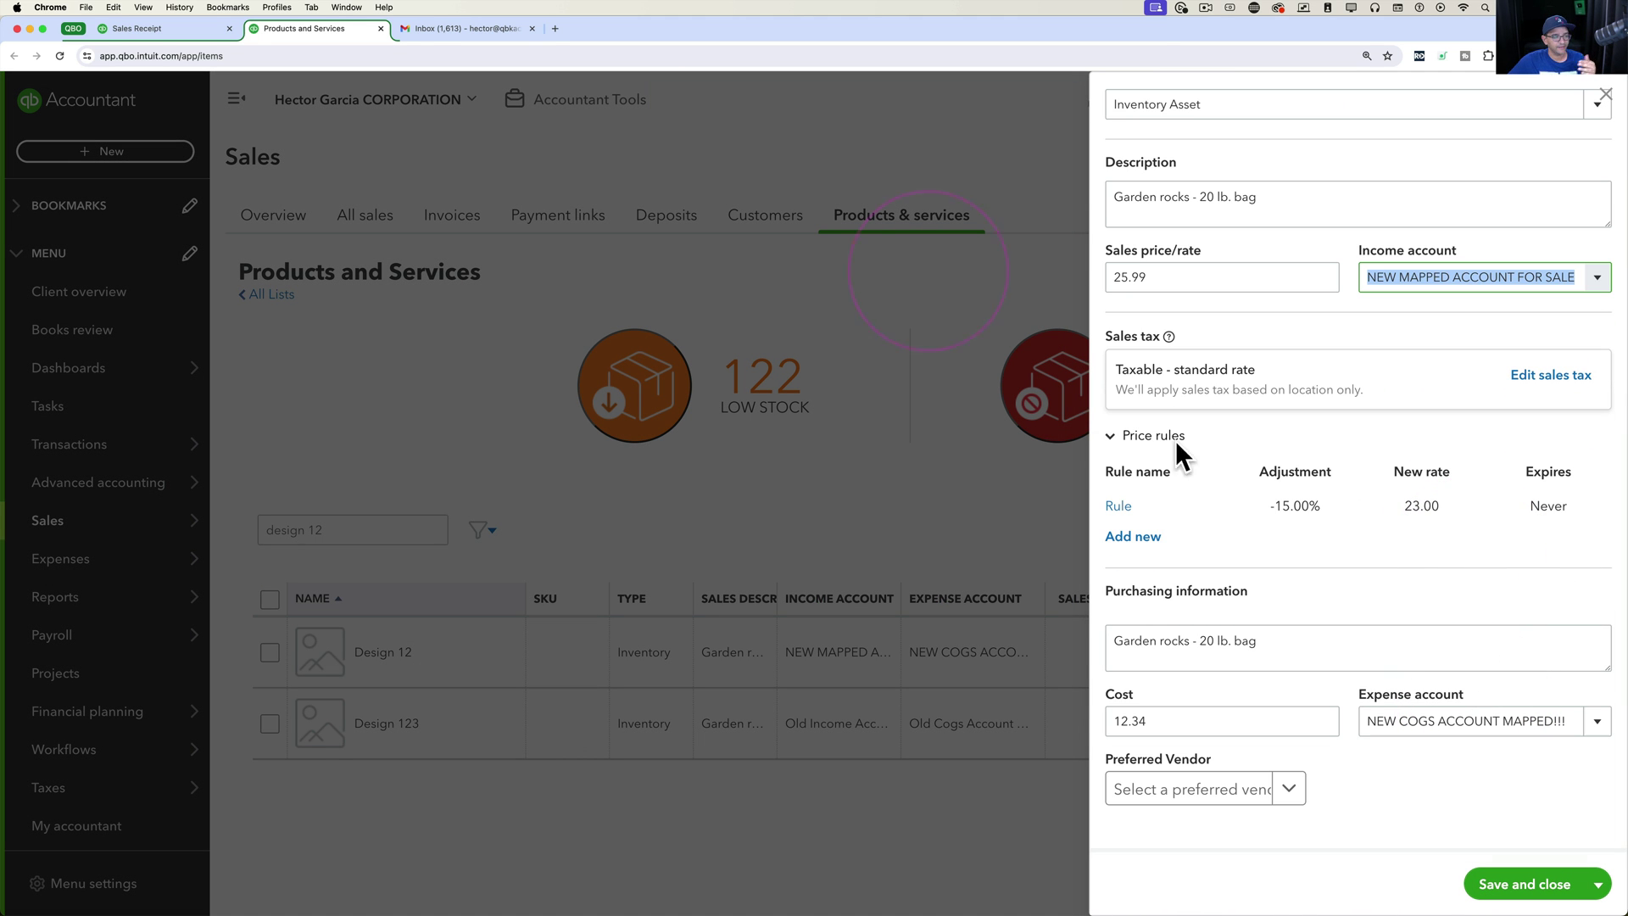
Step: Rerun the Profit and Loss report and compare the new and old mapped income accounts in the revenue section
{"action": "left_click", "coordinate": [166, 24]}
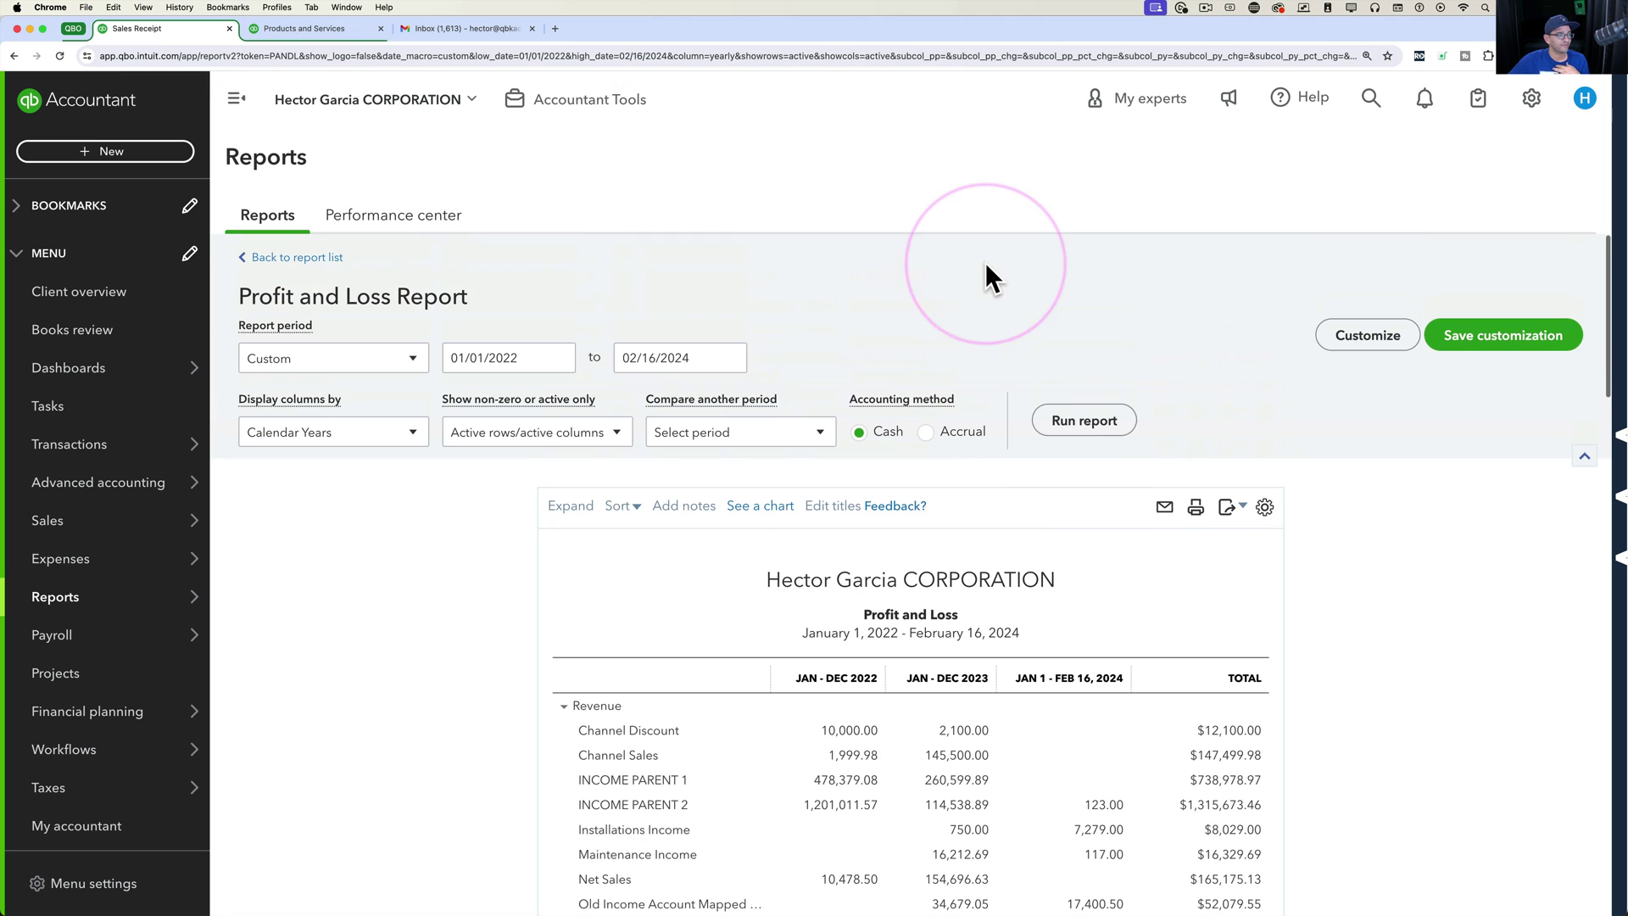
{"action": "scroll", "coordinate": [1465, 567], "scroll_direction": "down", "scroll_amount": 3}
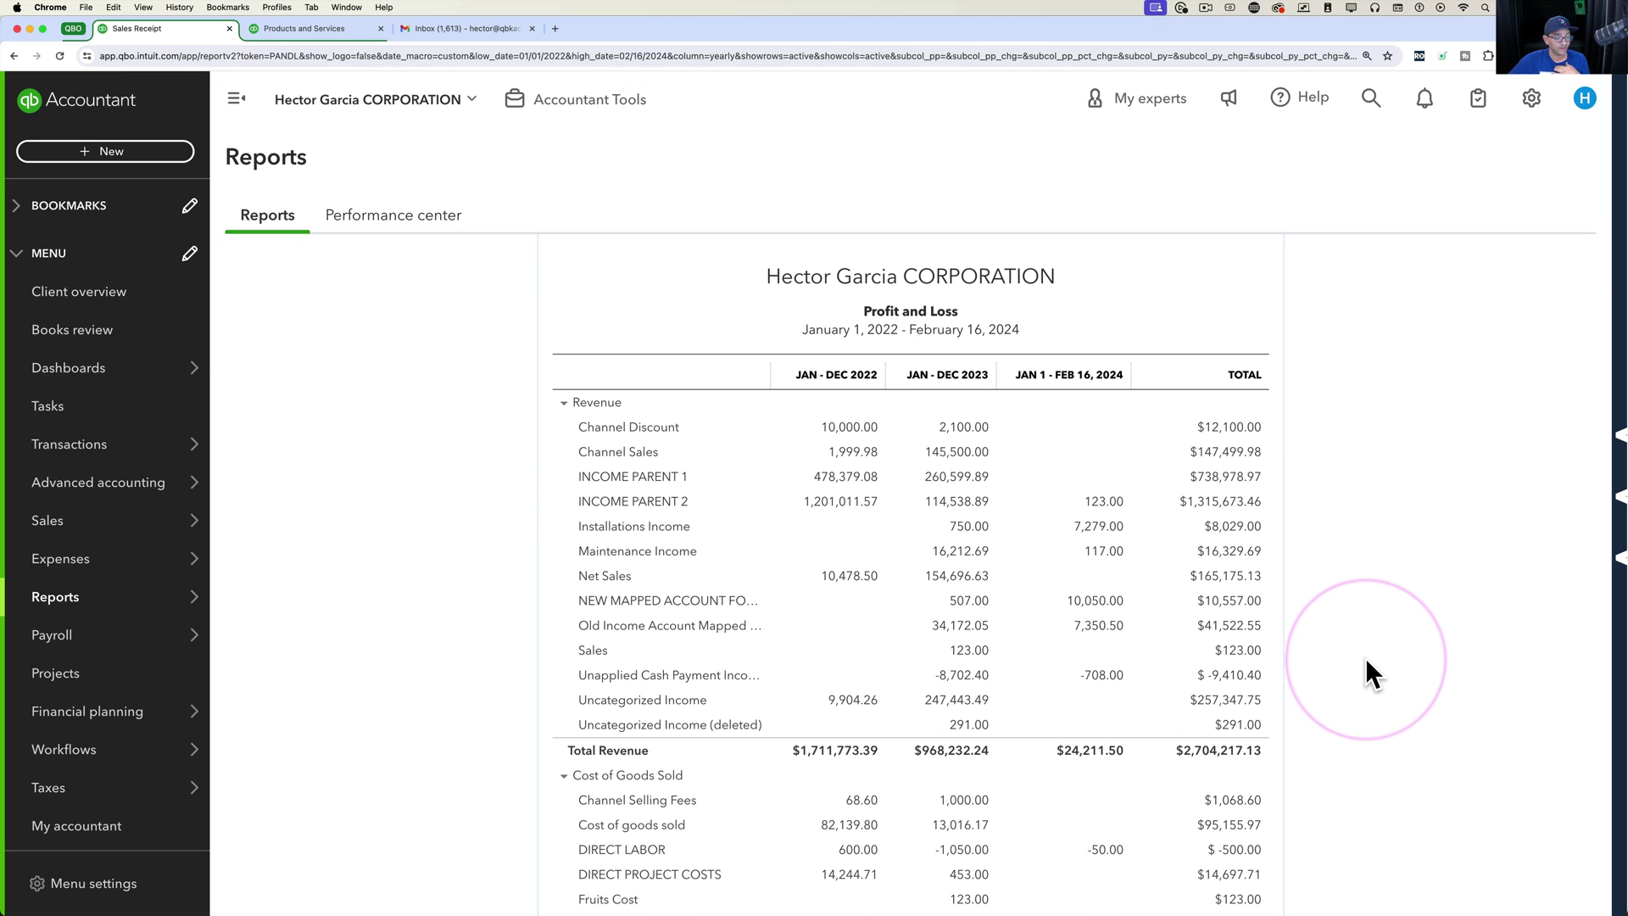
{"action": "scroll", "coordinate": [1366, 669], "scroll_direction": "down", "scroll_amount": 1}
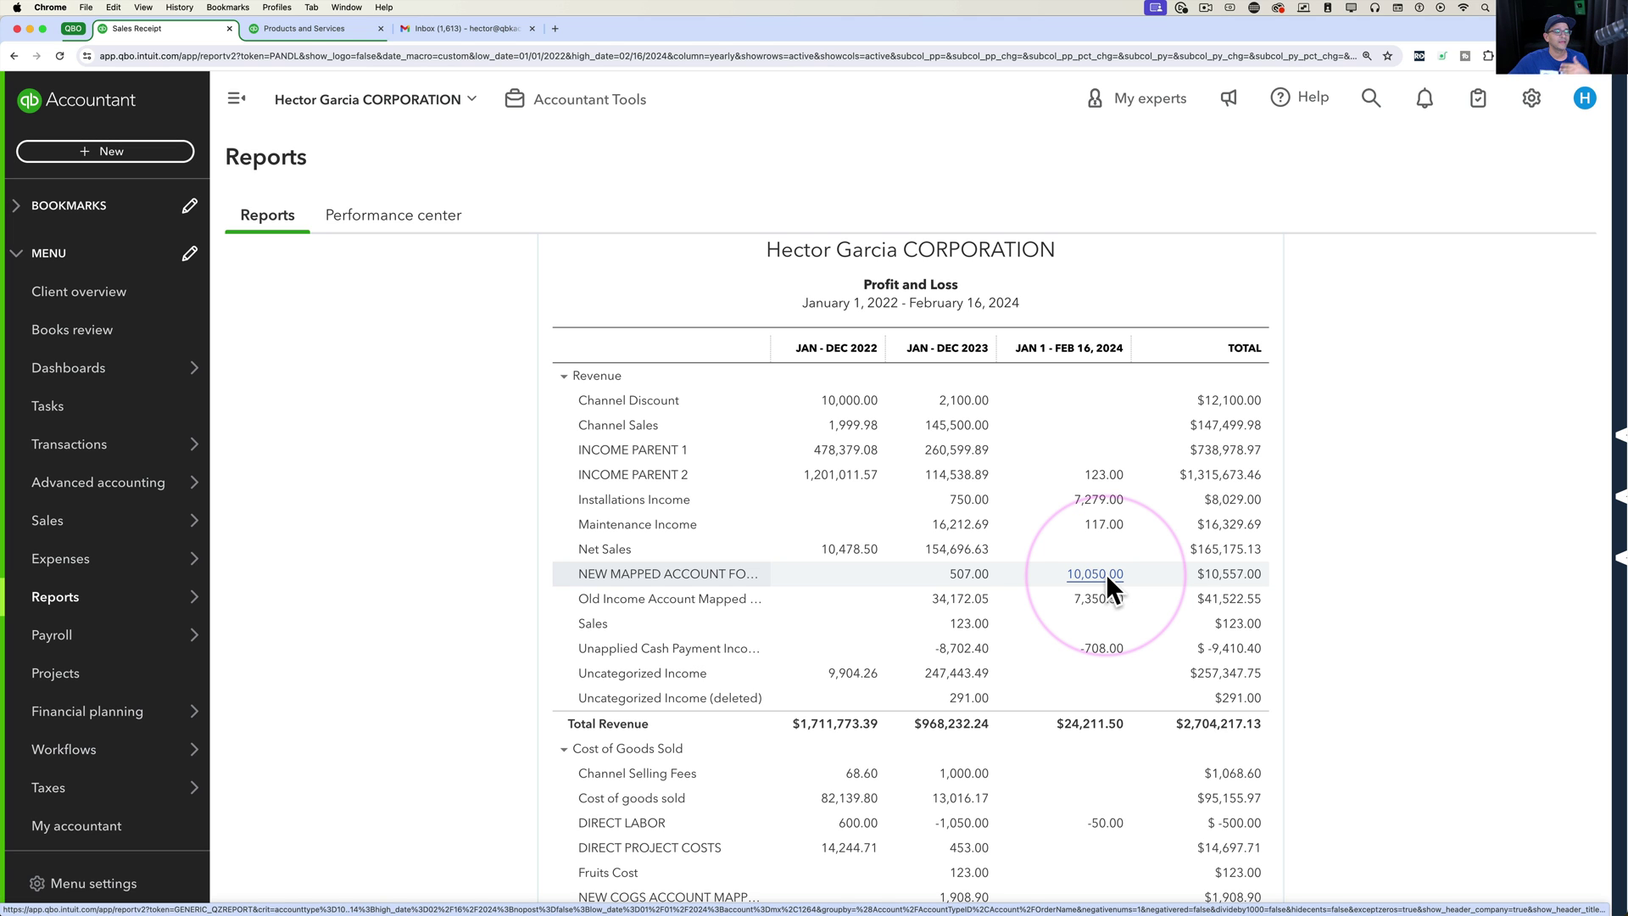
Step: Close the Design 12 item, clear the Products and Services search, and open the #ITEM service for editing
{"action": "left_click", "coordinate": [291, 30]}
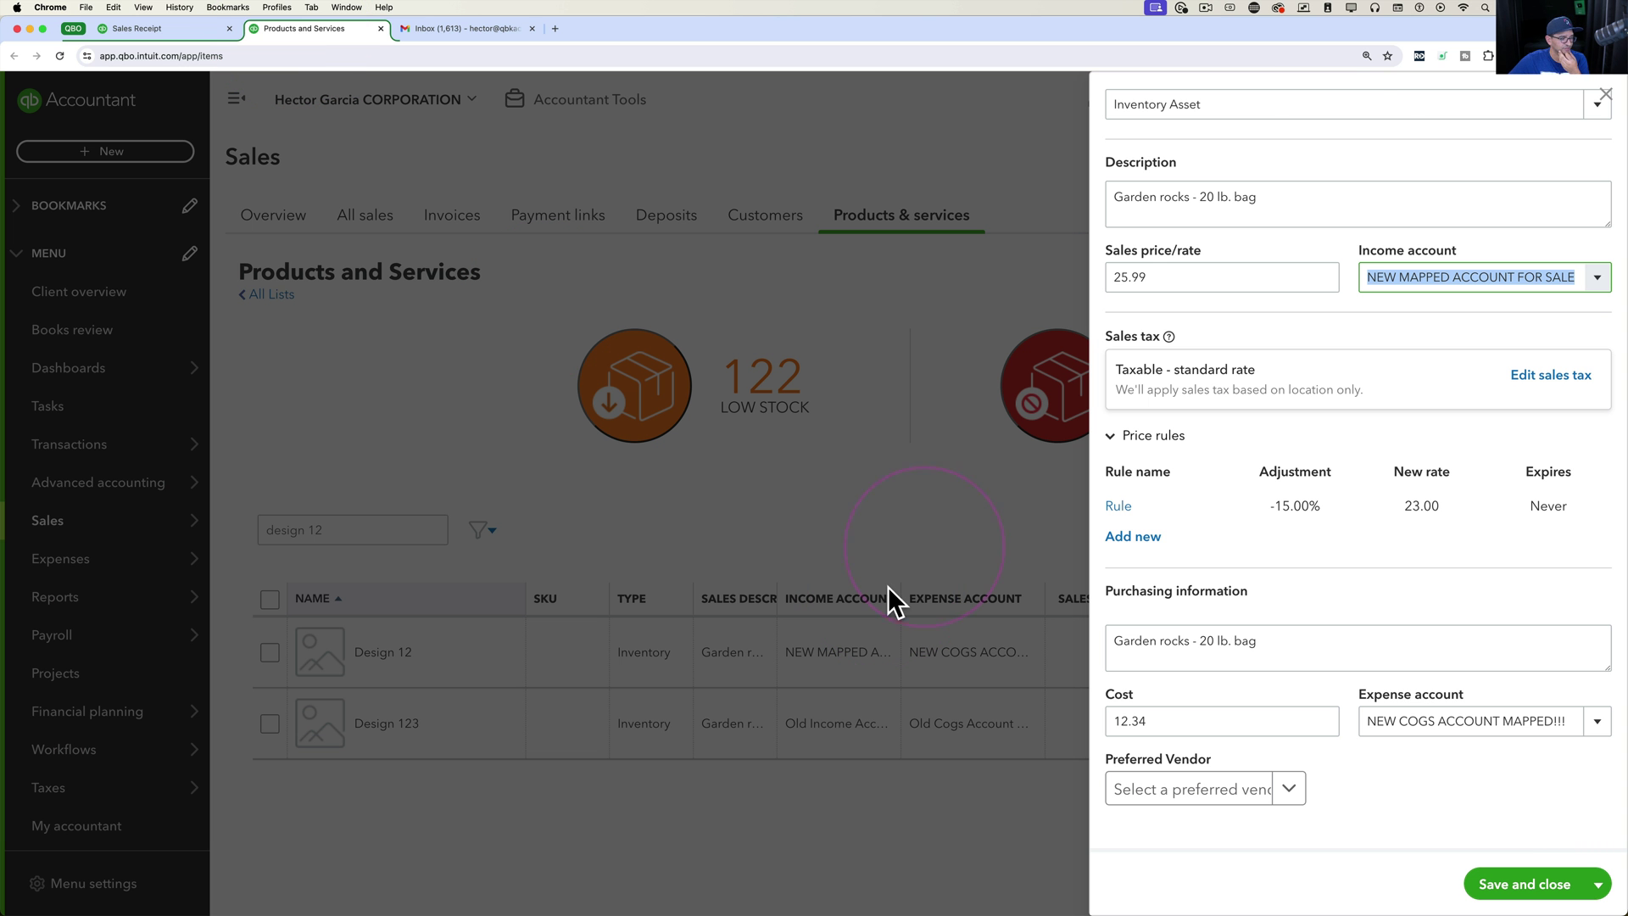
{"action": "left_click", "coordinate": [1605, 95]}
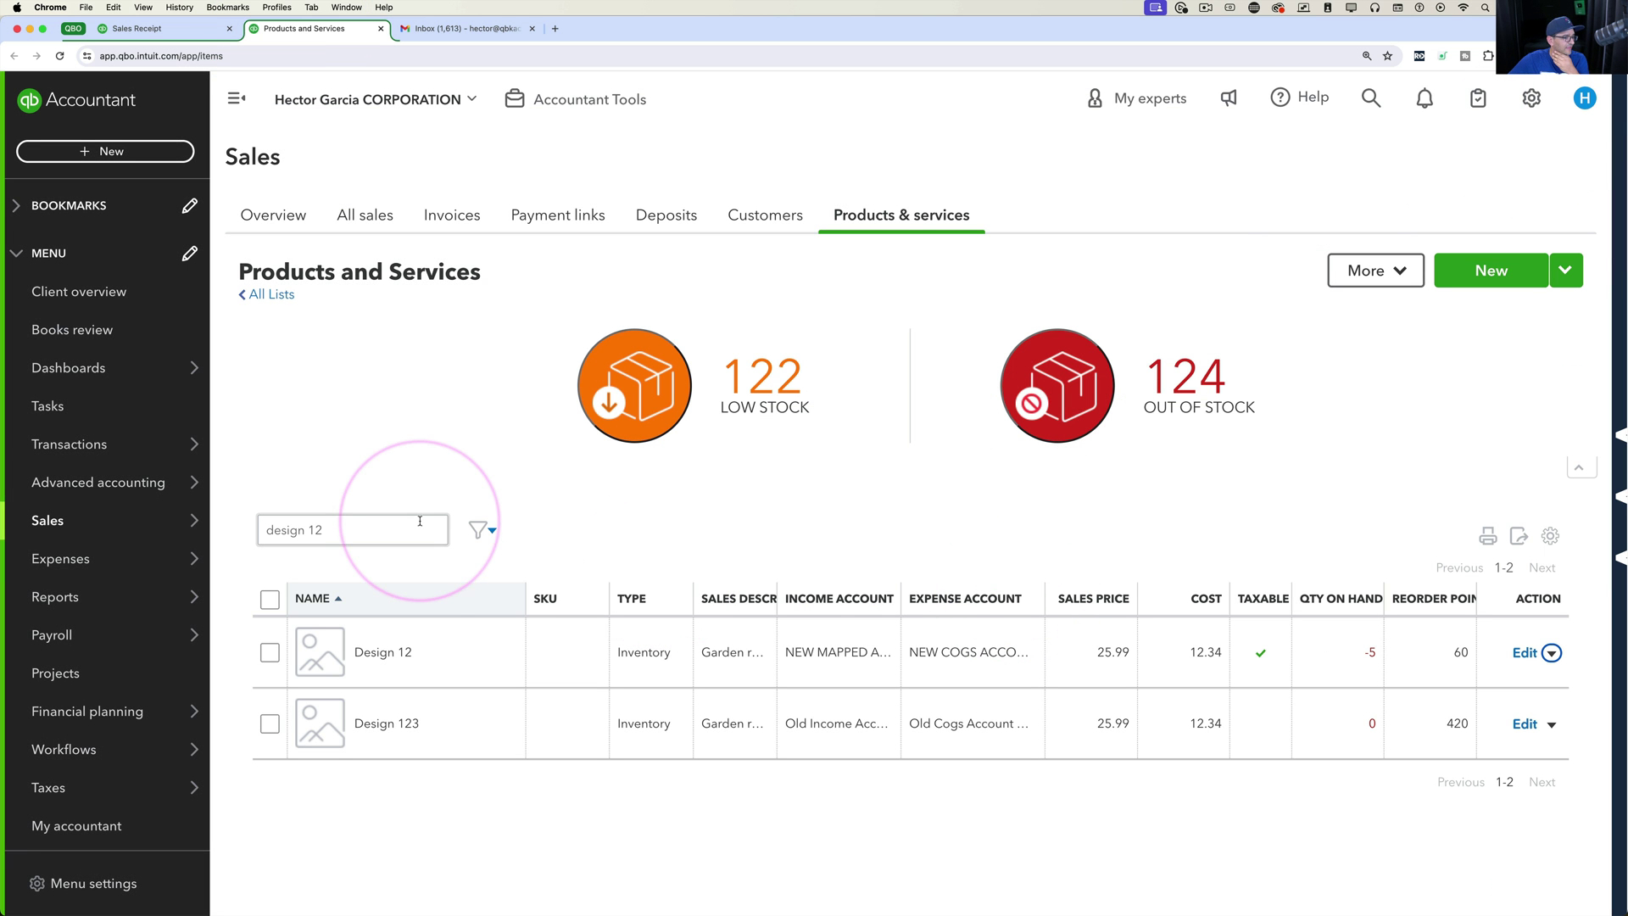
{"action": "left_click_drag", "start_coordinate": [420, 524], "coordinate": [239, 539]}
{"action": "key", "text": "BackSpace"}
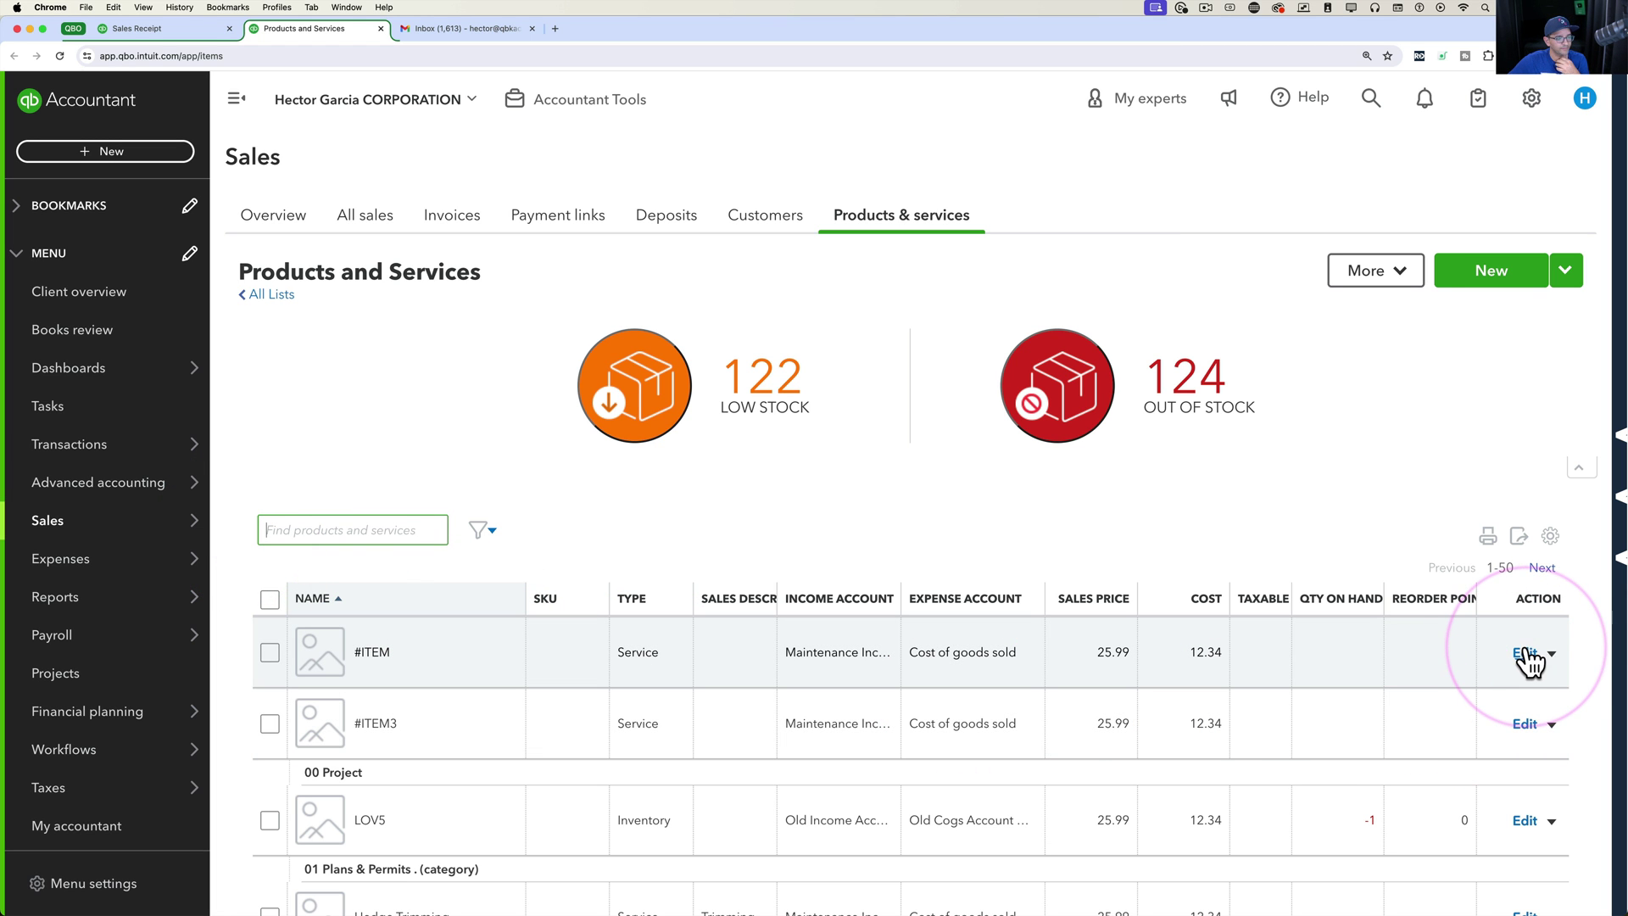
{"action": "left_click", "coordinate": [1523, 652]}
{"action": "scroll", "coordinate": [1421, 638], "scroll_direction": "down", "scroll_amount": 5}
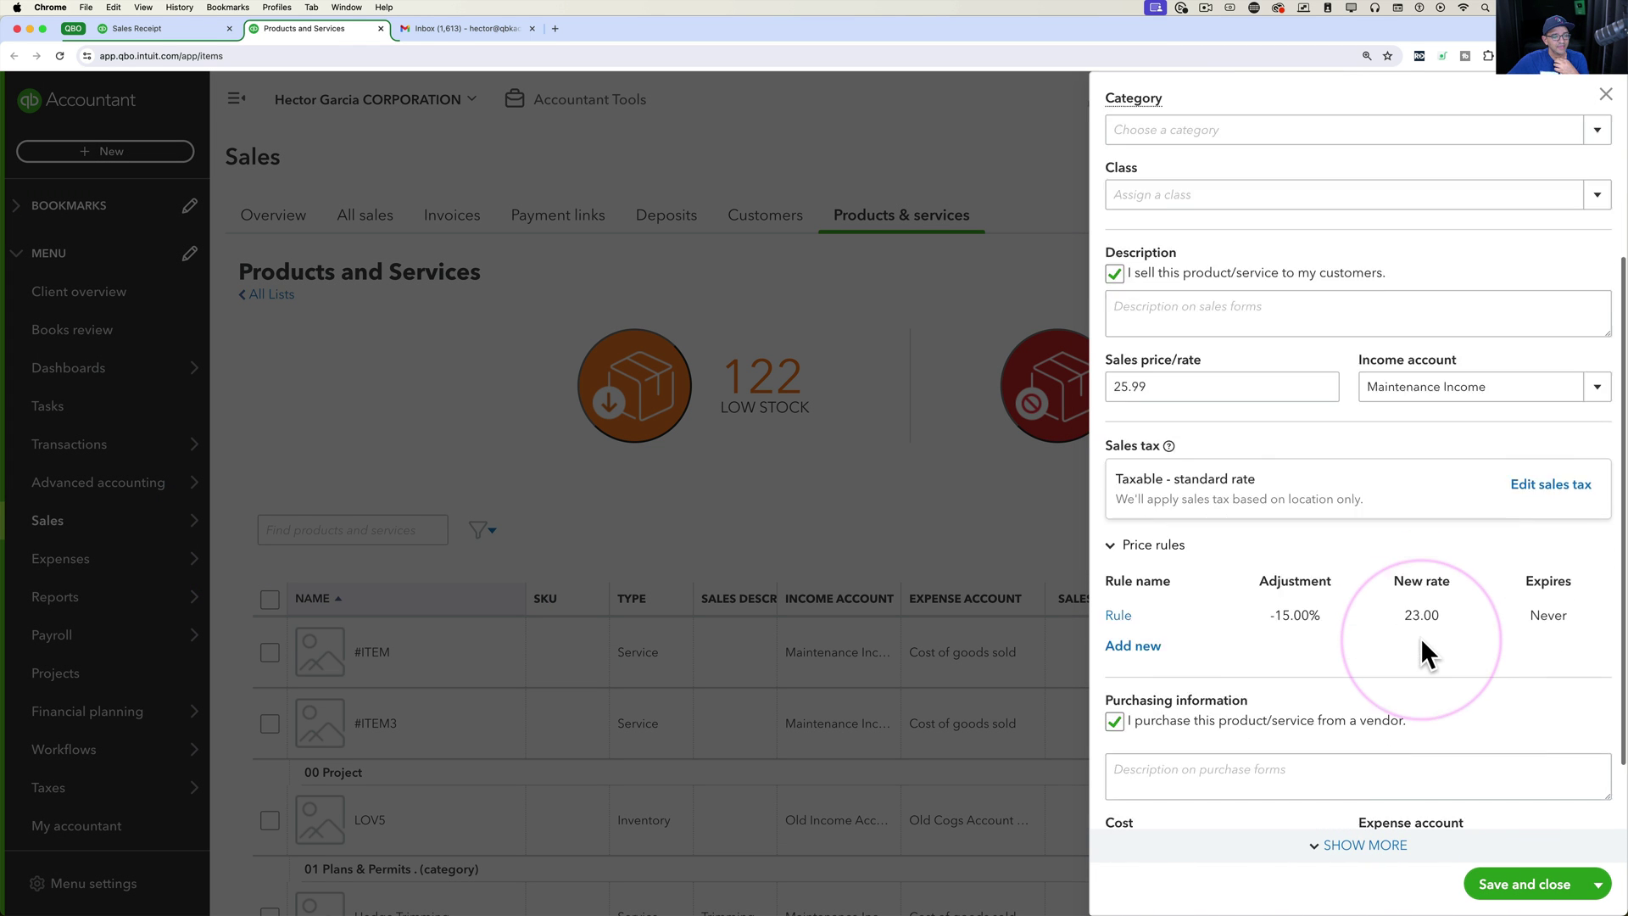
{"action": "left_click", "coordinate": [1551, 725]}
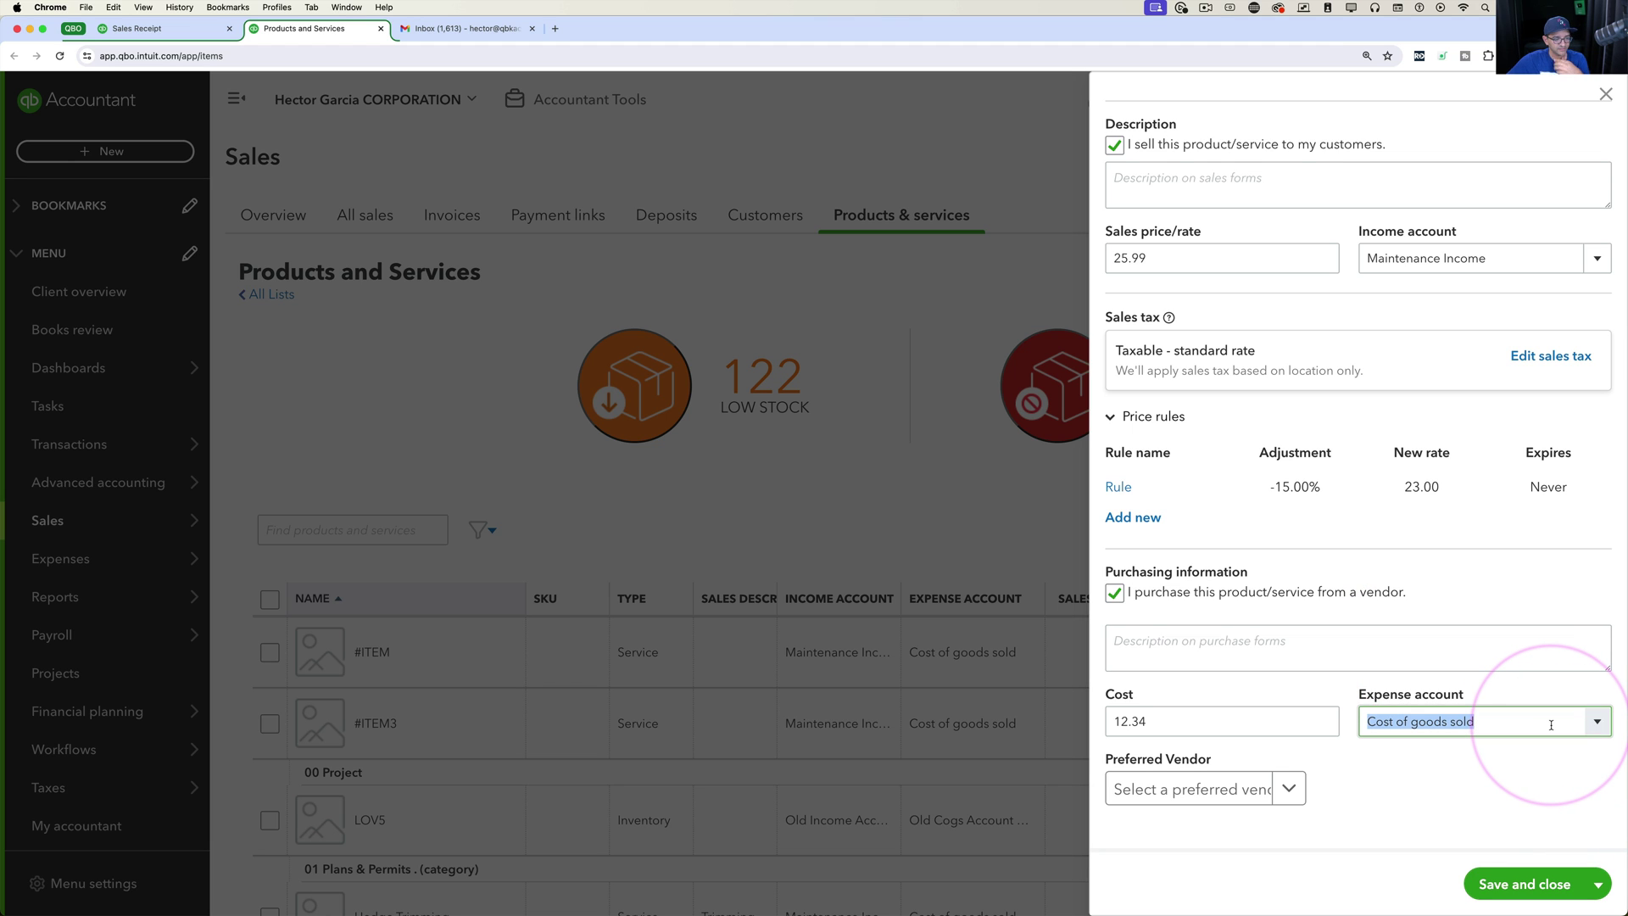
{"action": "type", "text": "ne"}
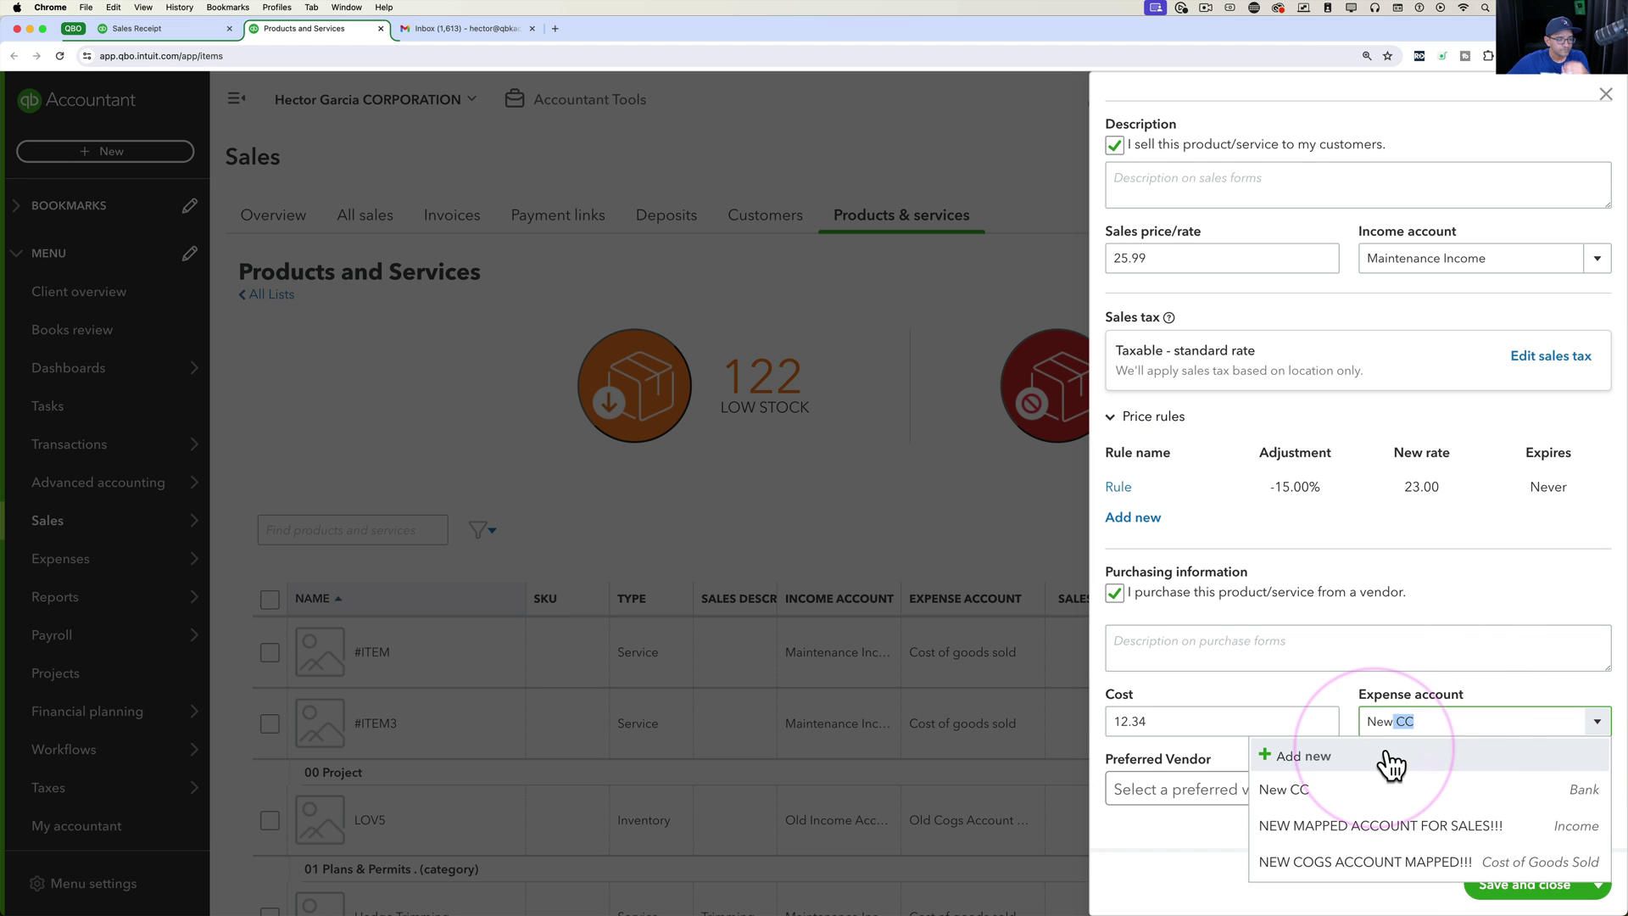
{"action": "left_click", "coordinate": [1396, 836]}
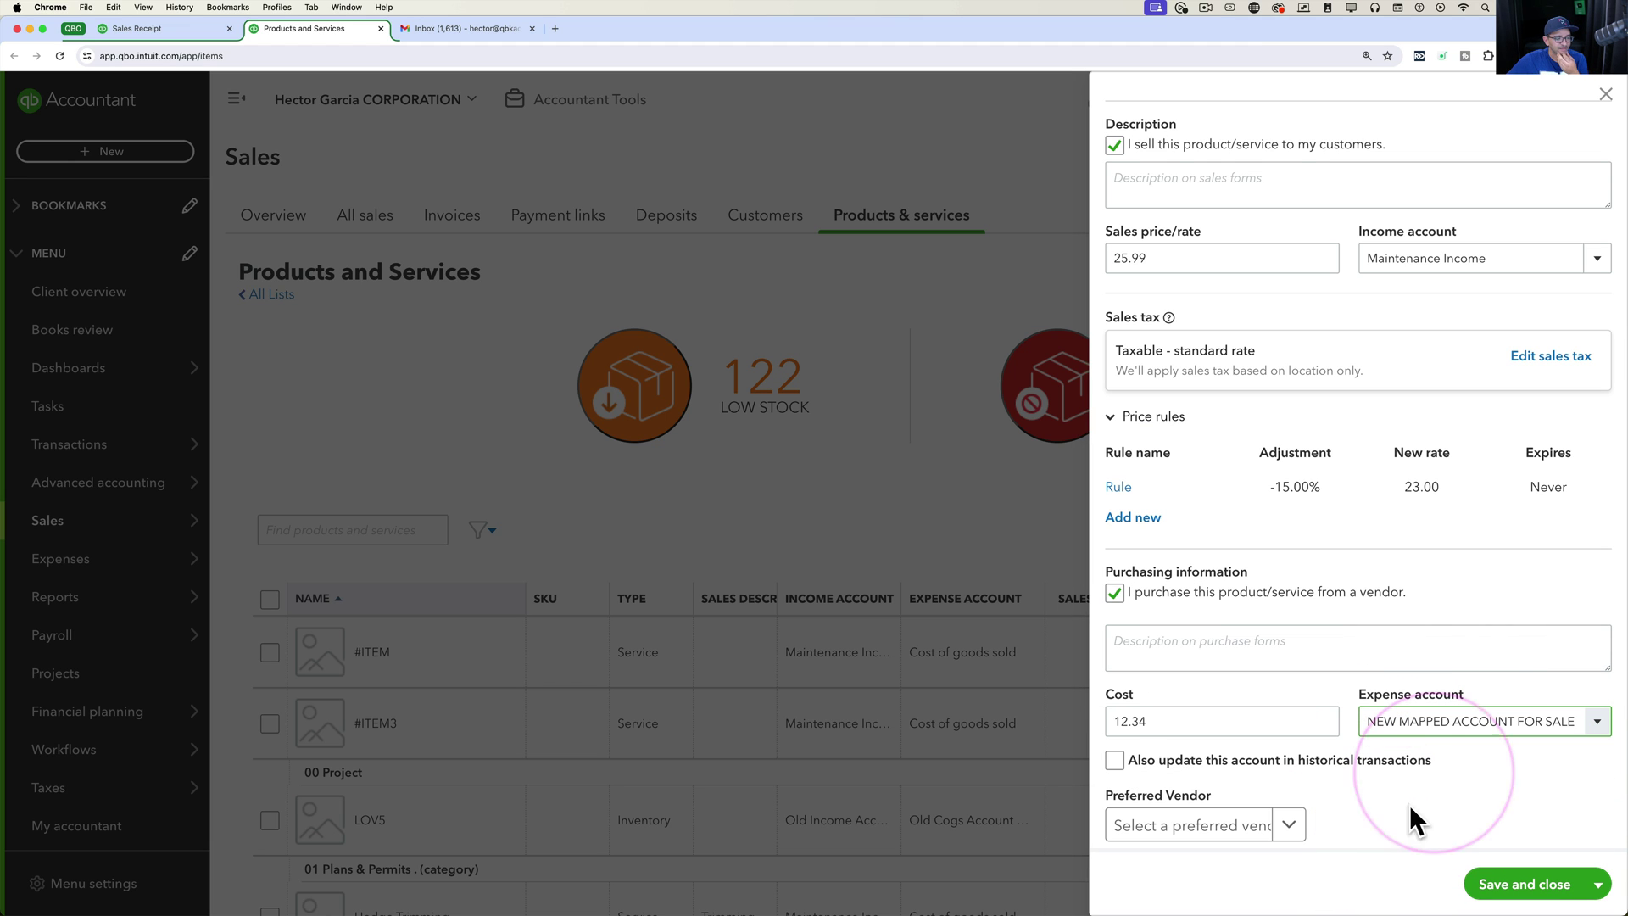
Step: Set #ITEM's expense account to NEW COGS ACCOUNT MAPPED!!! and choose to also update this account in historical transactions
{"action": "left_click", "coordinate": [1526, 728]}
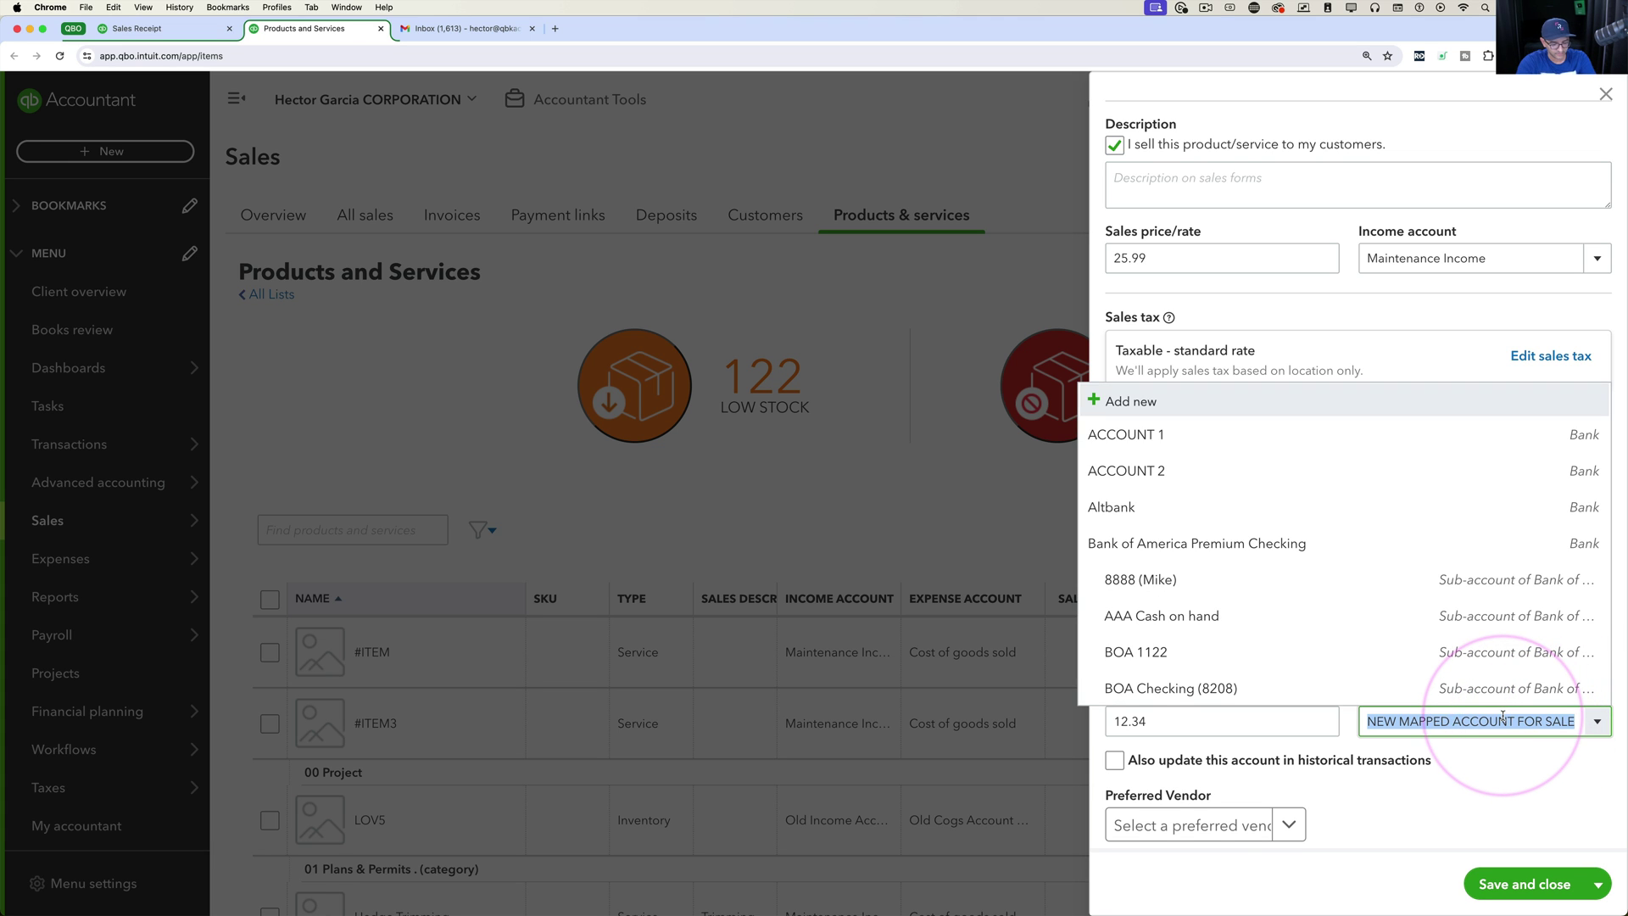
{"action": "type", "text": "new"}
{"action": "left_click", "coordinate": [1374, 861]}
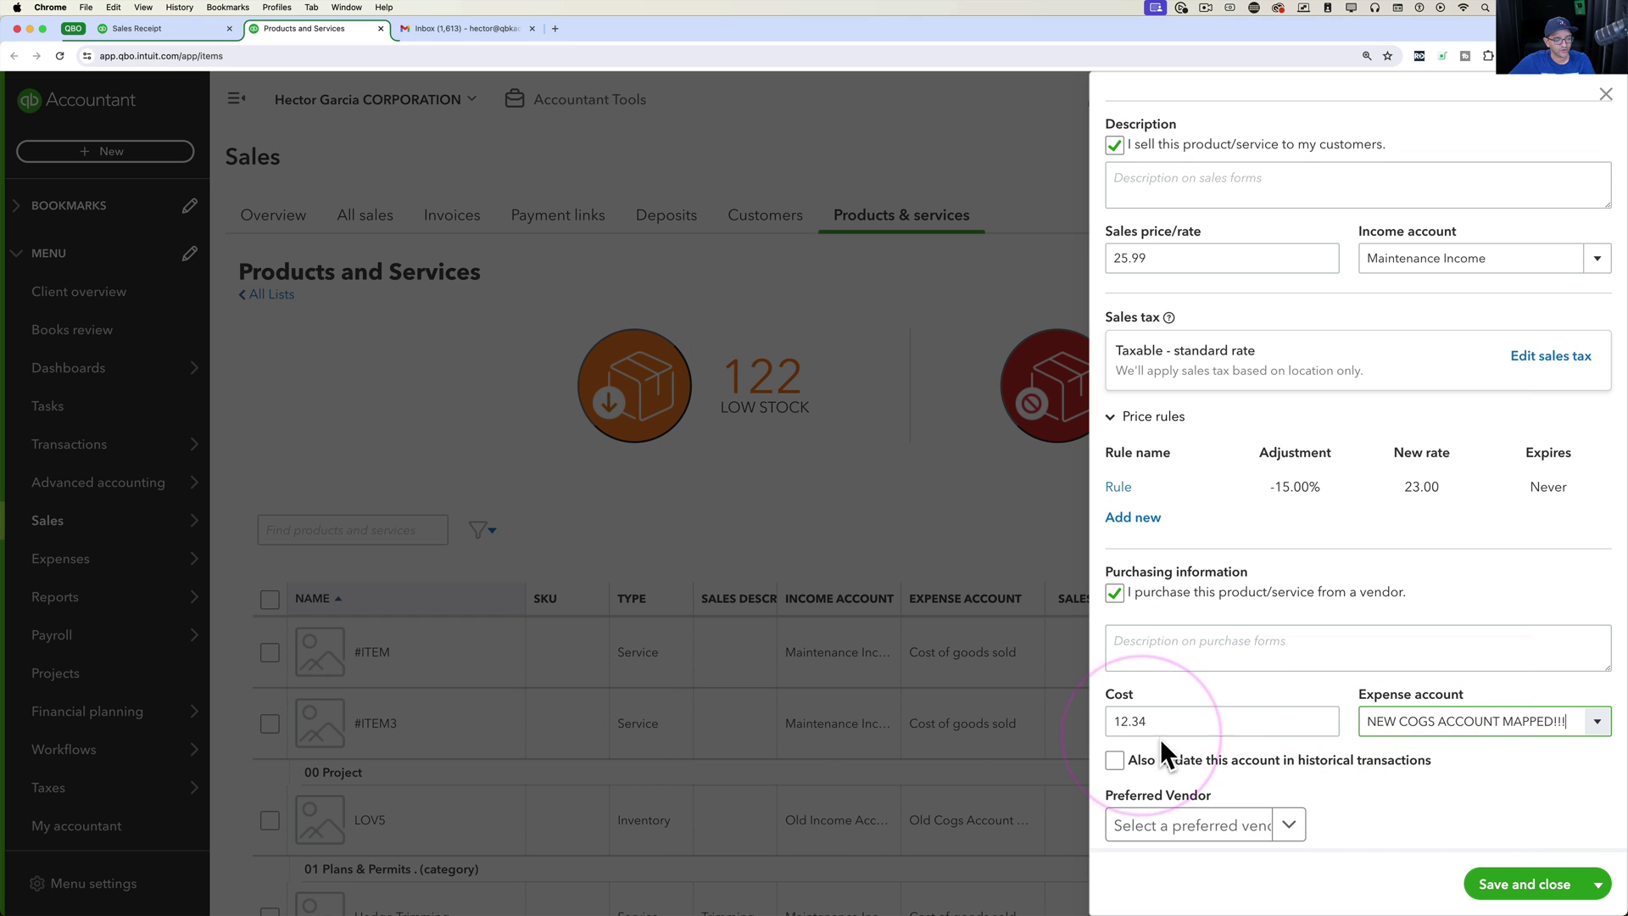
{"action": "left_click", "coordinate": [1114, 762]}
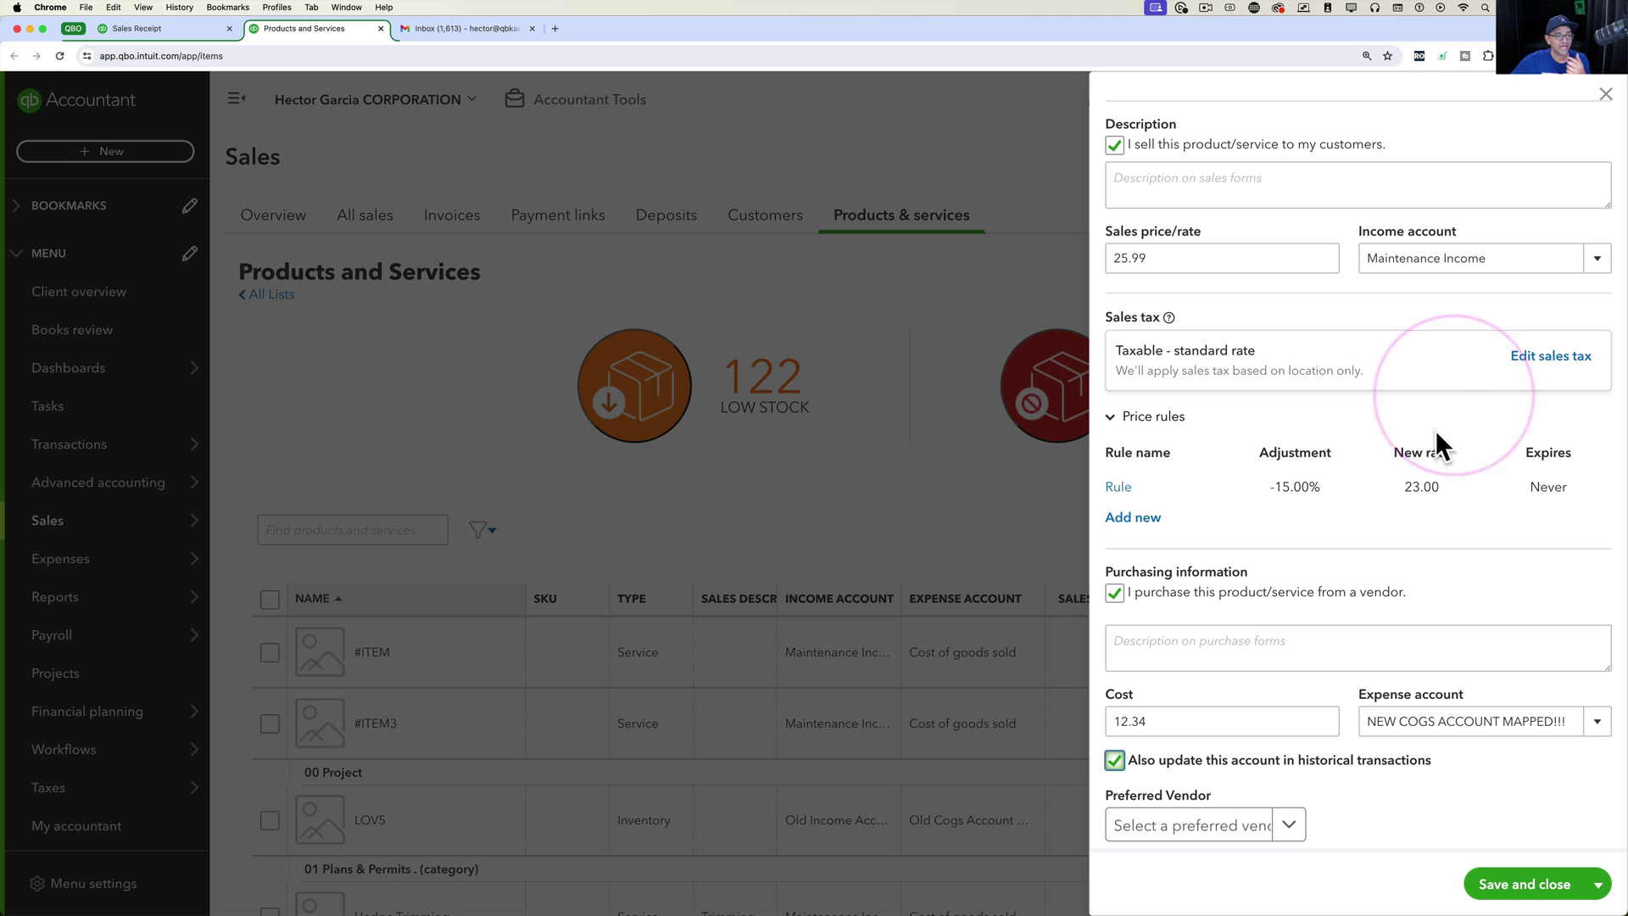
Step: Set #ITEM's income account to NEW MAPPED ACCOUNT FOR SALES!!! and save the item
{"action": "left_click", "coordinate": [1515, 258]}
{"action": "type", "text": "n"}
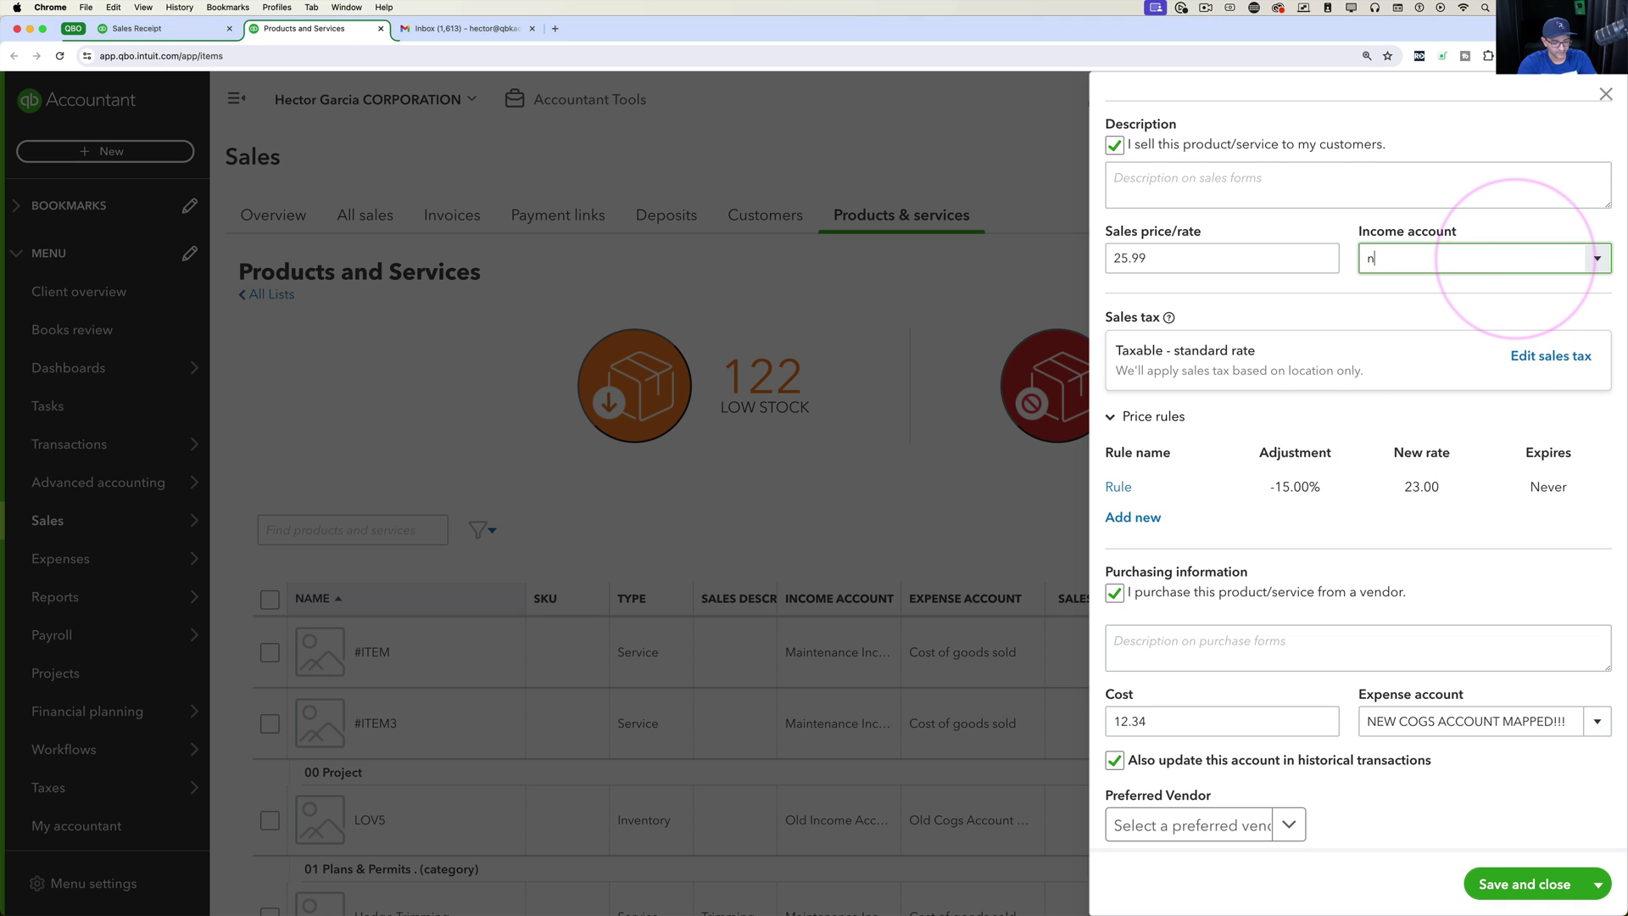
{"action": "type", "text": "ew CC"}
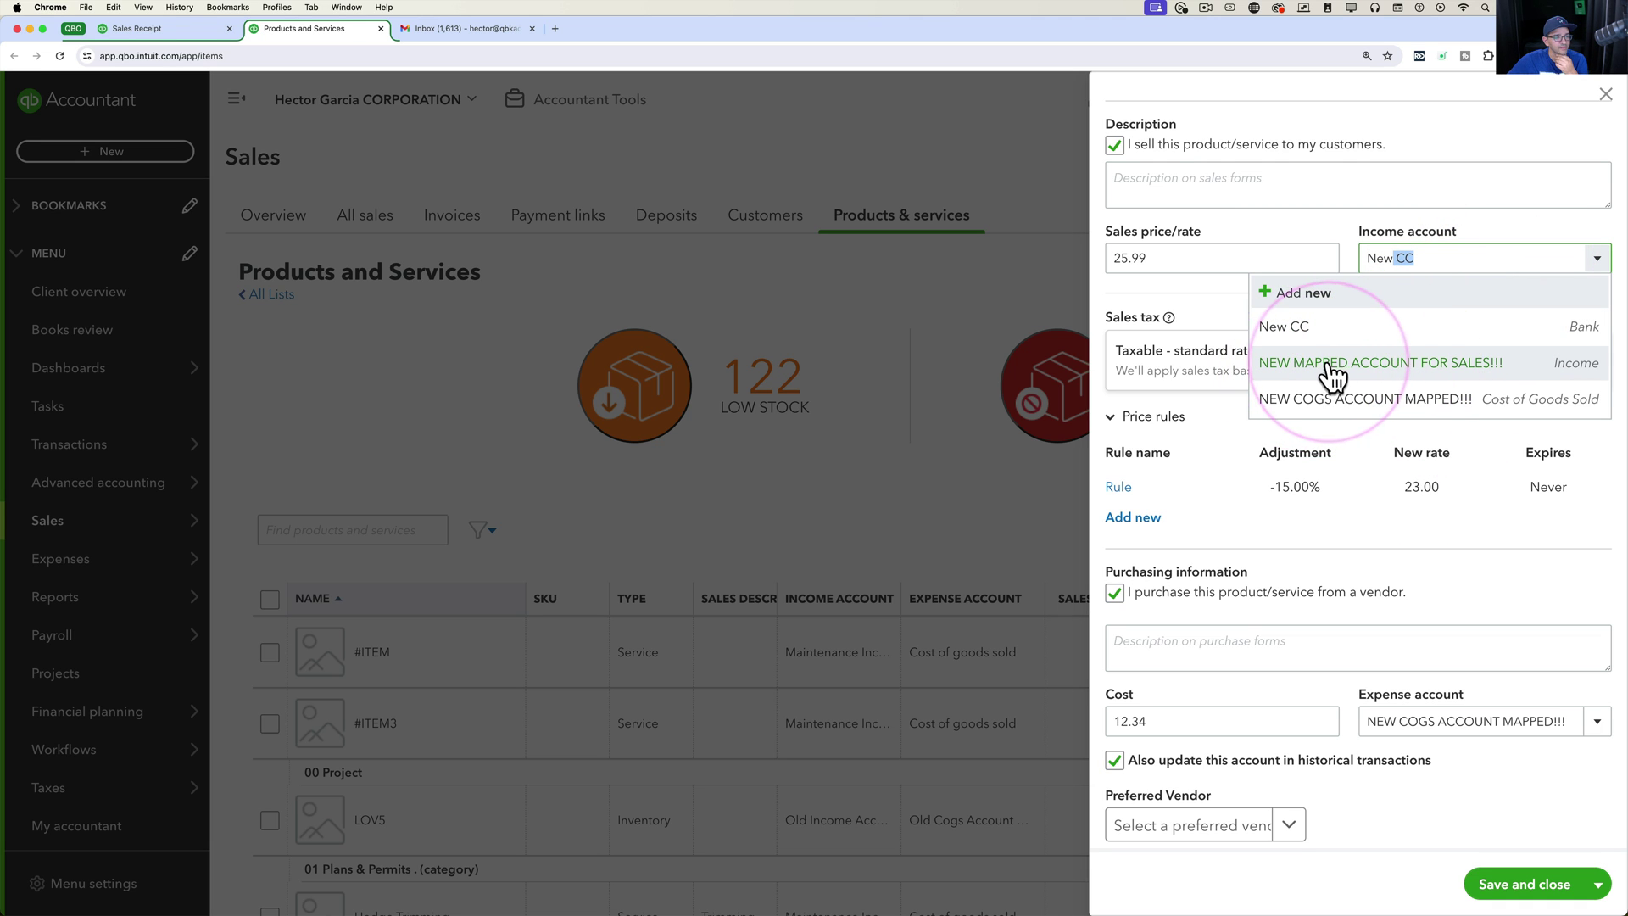
{"action": "left_click", "coordinate": [1391, 373]}
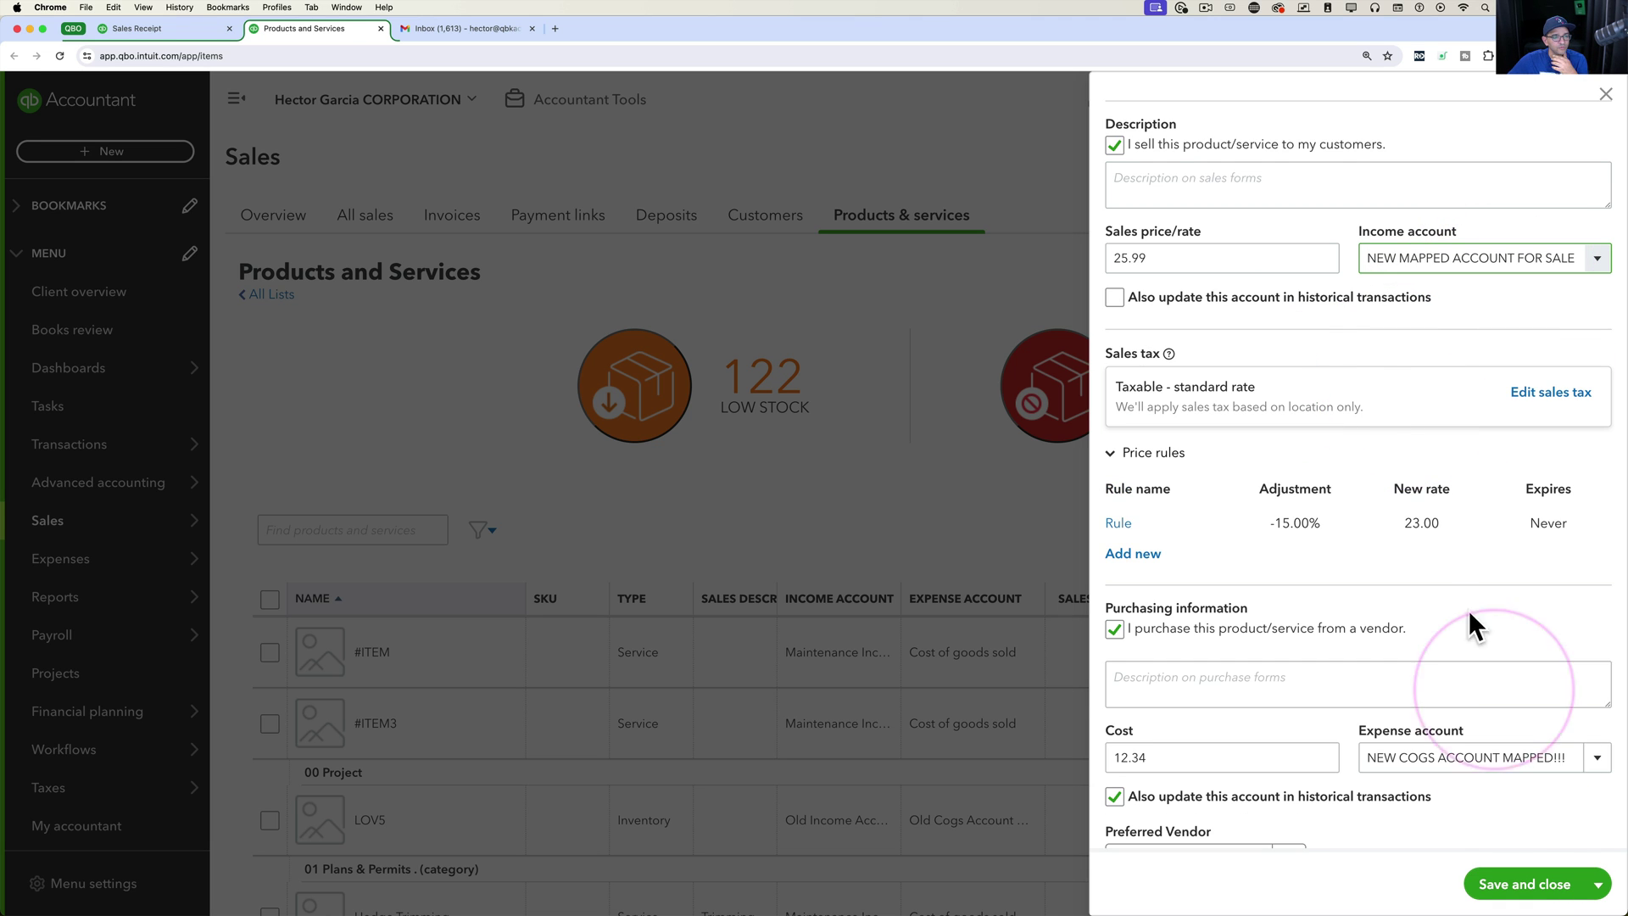
{"action": "left_click", "coordinate": [1523, 884]}
Step: Review the new mapped account's row in the Profit and Loss report and return to the Products and Services list
{"action": "left_click", "coordinate": [161, 28]}
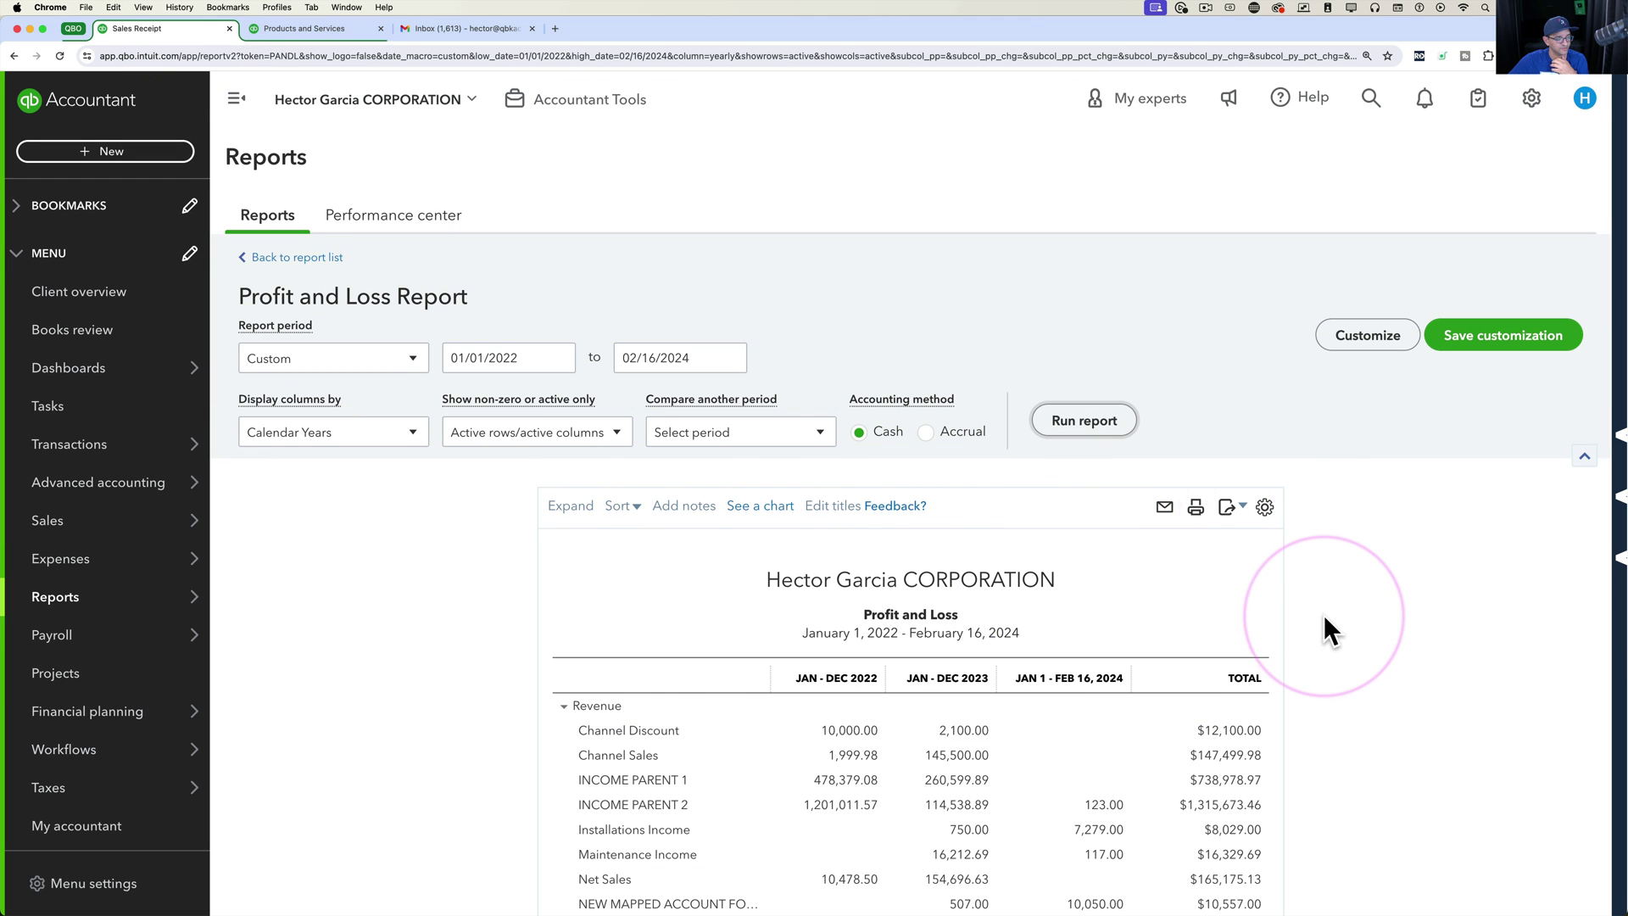
{"action": "scroll", "coordinate": [1325, 614], "scroll_direction": "down", "scroll_amount": 5}
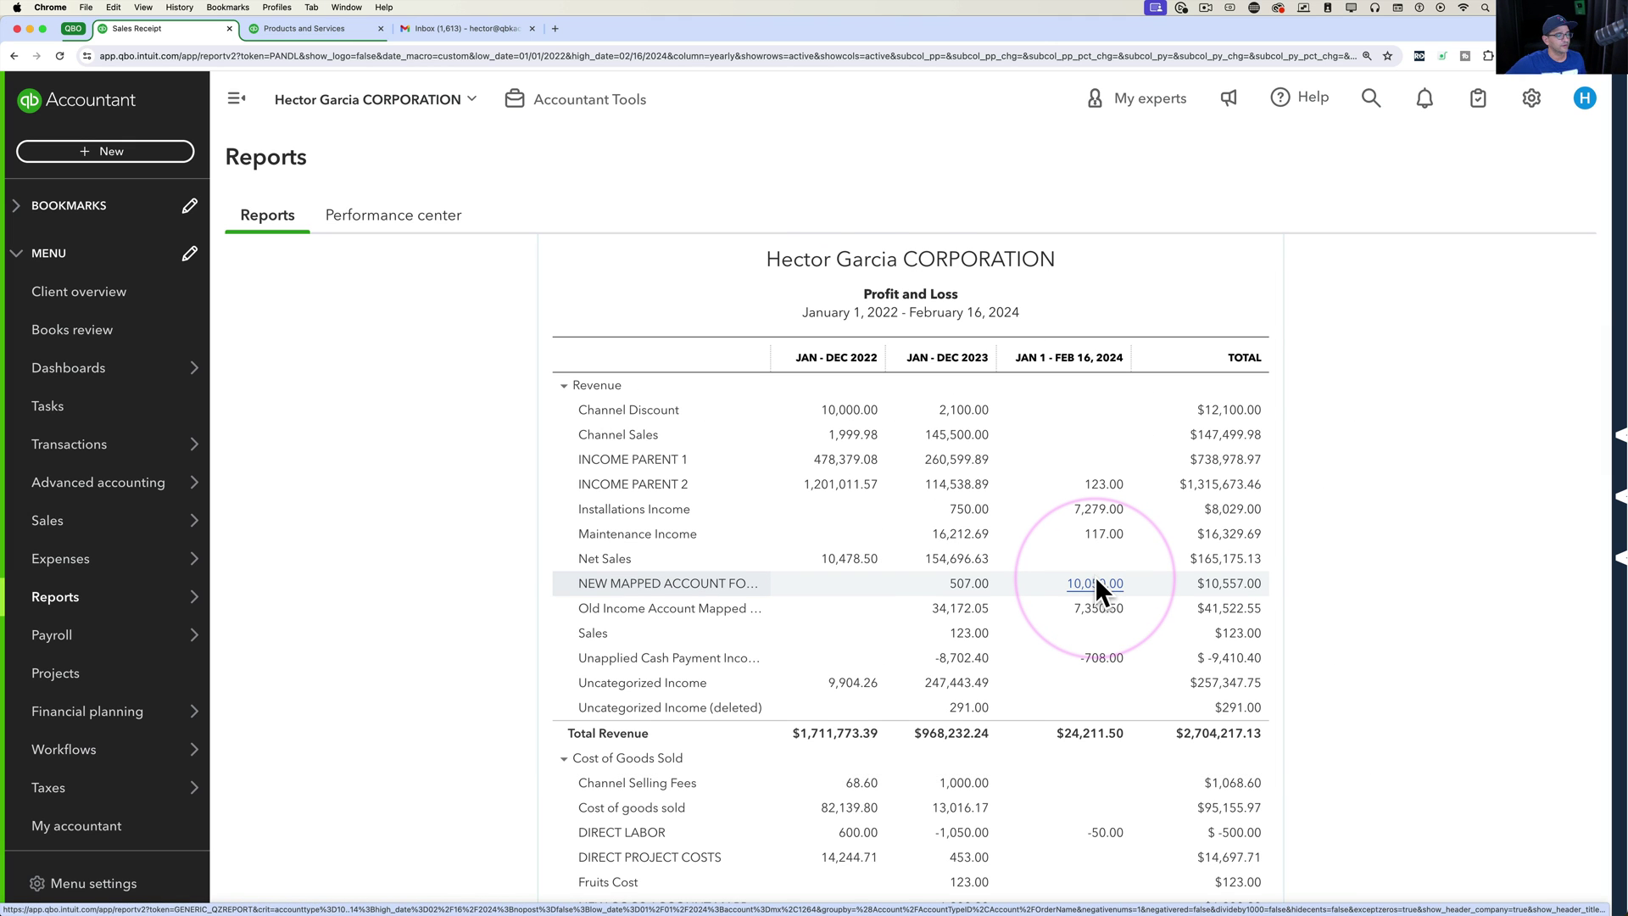
{"action": "left_click", "coordinate": [338, 34]}
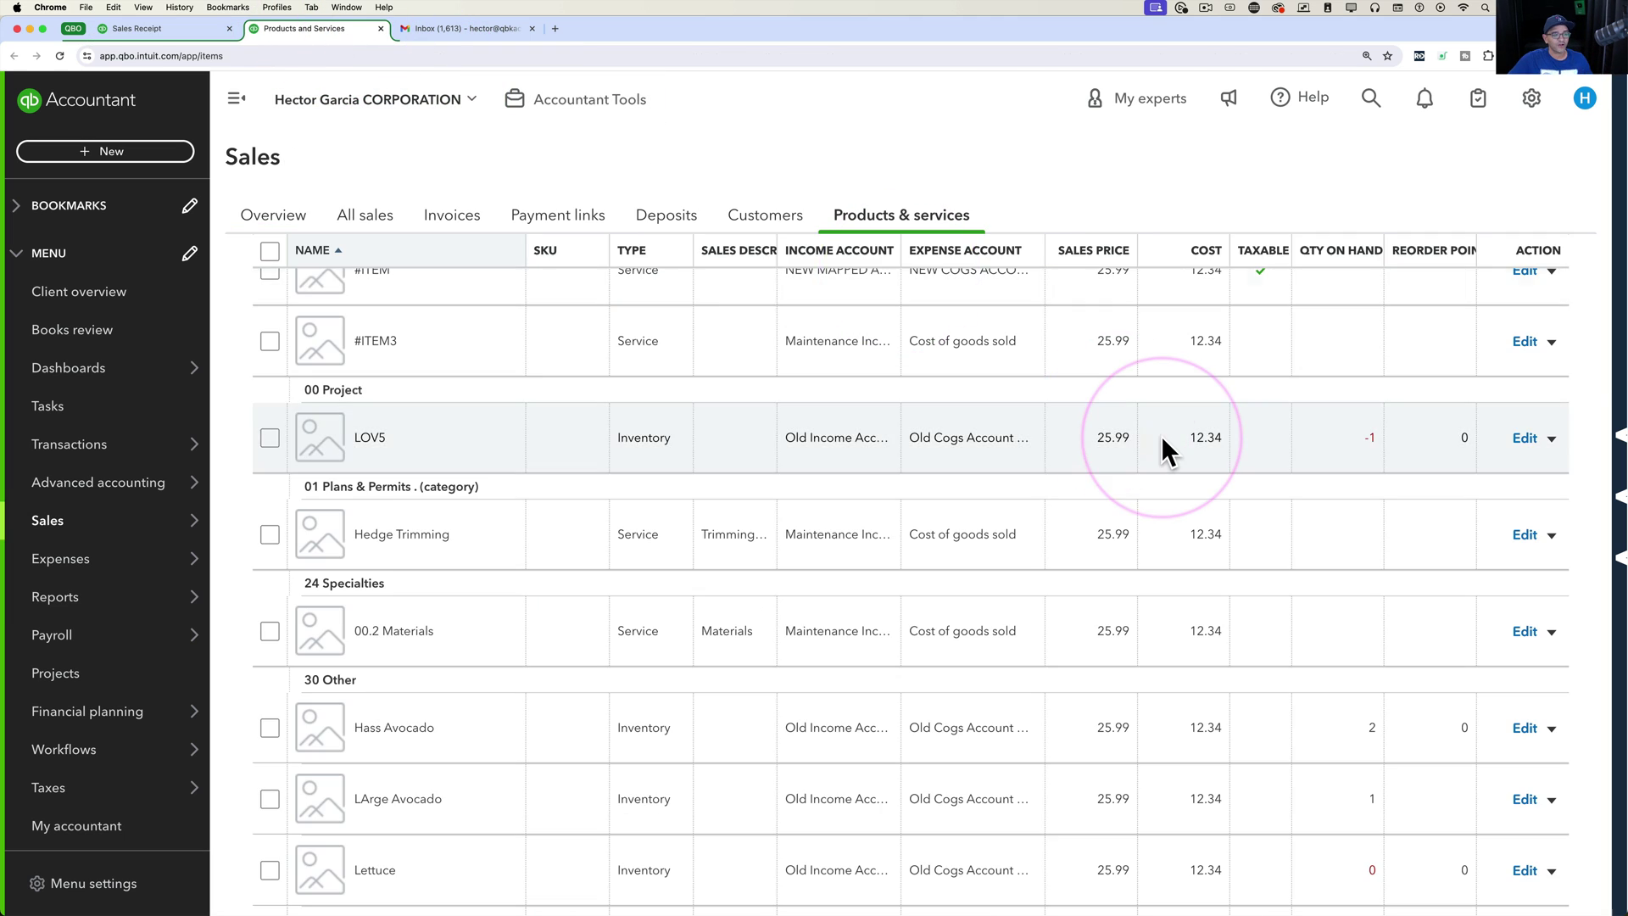
{"action": "left_click", "coordinate": [1162, 435]}
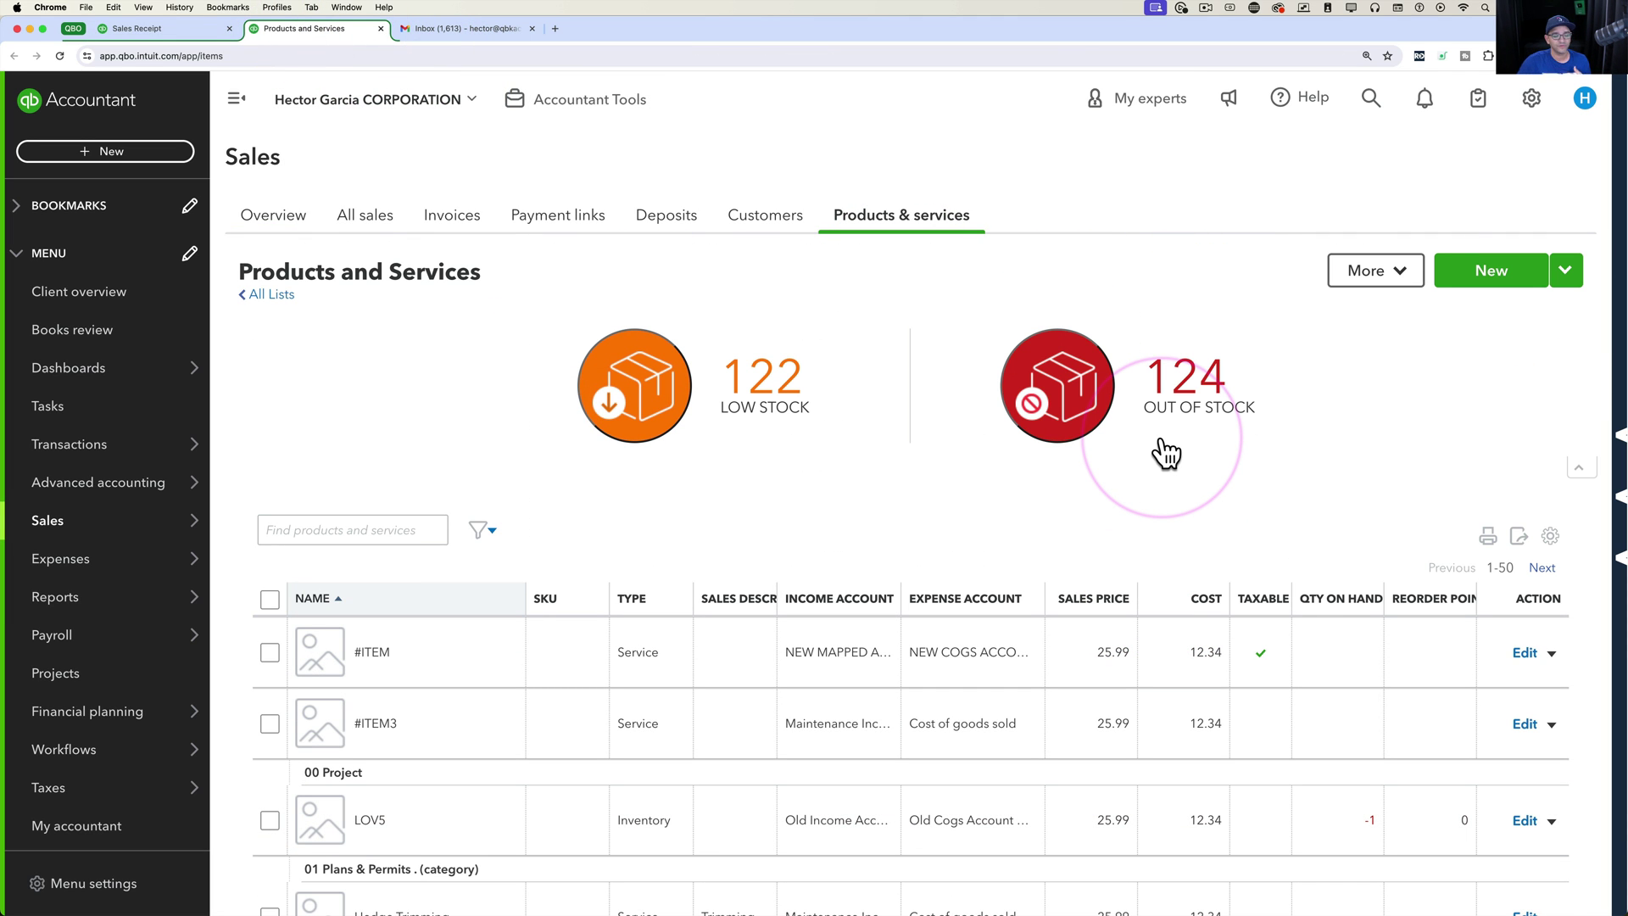
Step: Switch to the exported product list in Excel and enter NEW DESCRIPTION123 as the description in C4
{"action": "key", "text": "ctrl+Up"}
{"action": "left_click", "coordinate": [649, 582]}
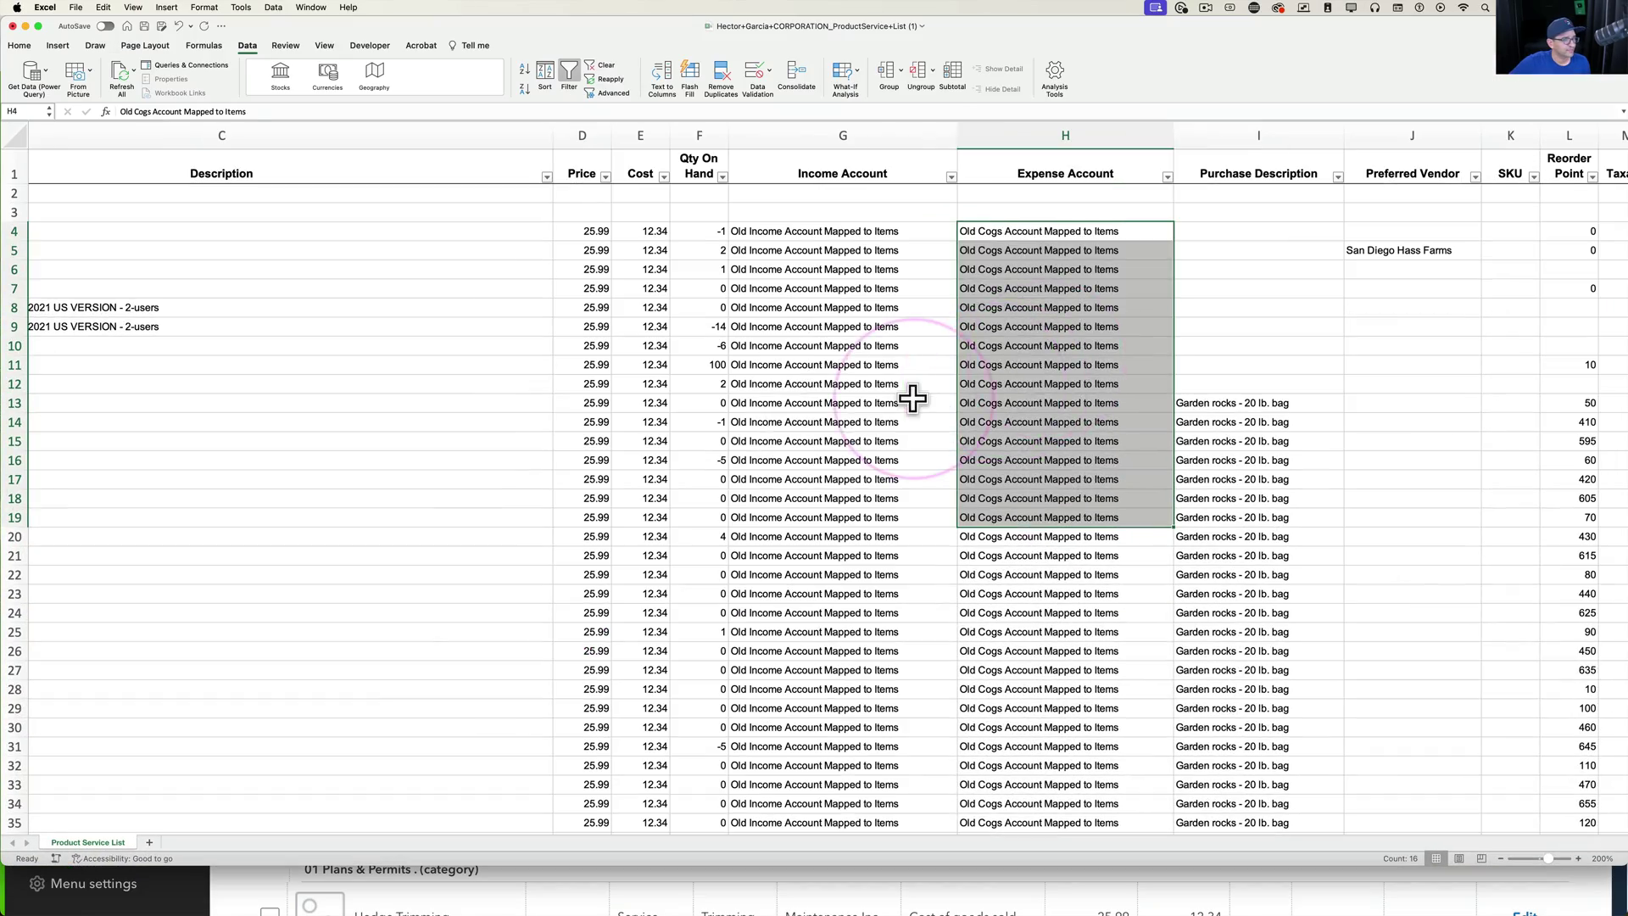
{"action": "scroll", "coordinate": [1042, 352], "scroll_direction": "left", "scroll_amount": 1}
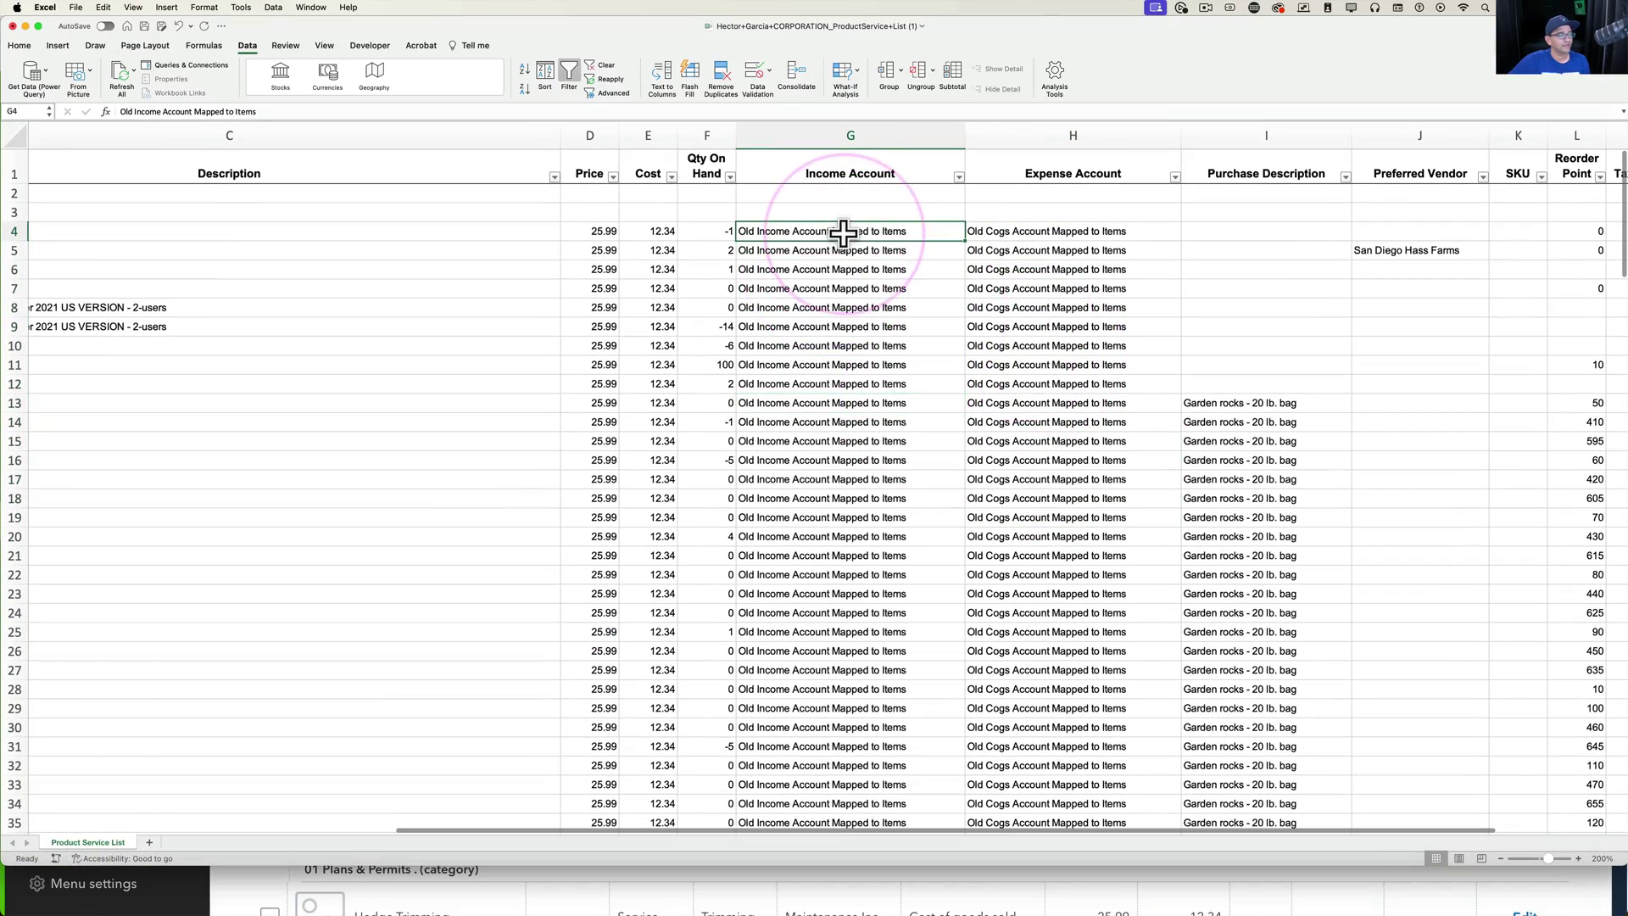
{"action": "scroll", "coordinate": [651, 341], "scroll_direction": "left", "scroll_amount": 5}
{"action": "scroll", "coordinate": [651, 342], "scroll_direction": "right", "scroll_amount": 2}
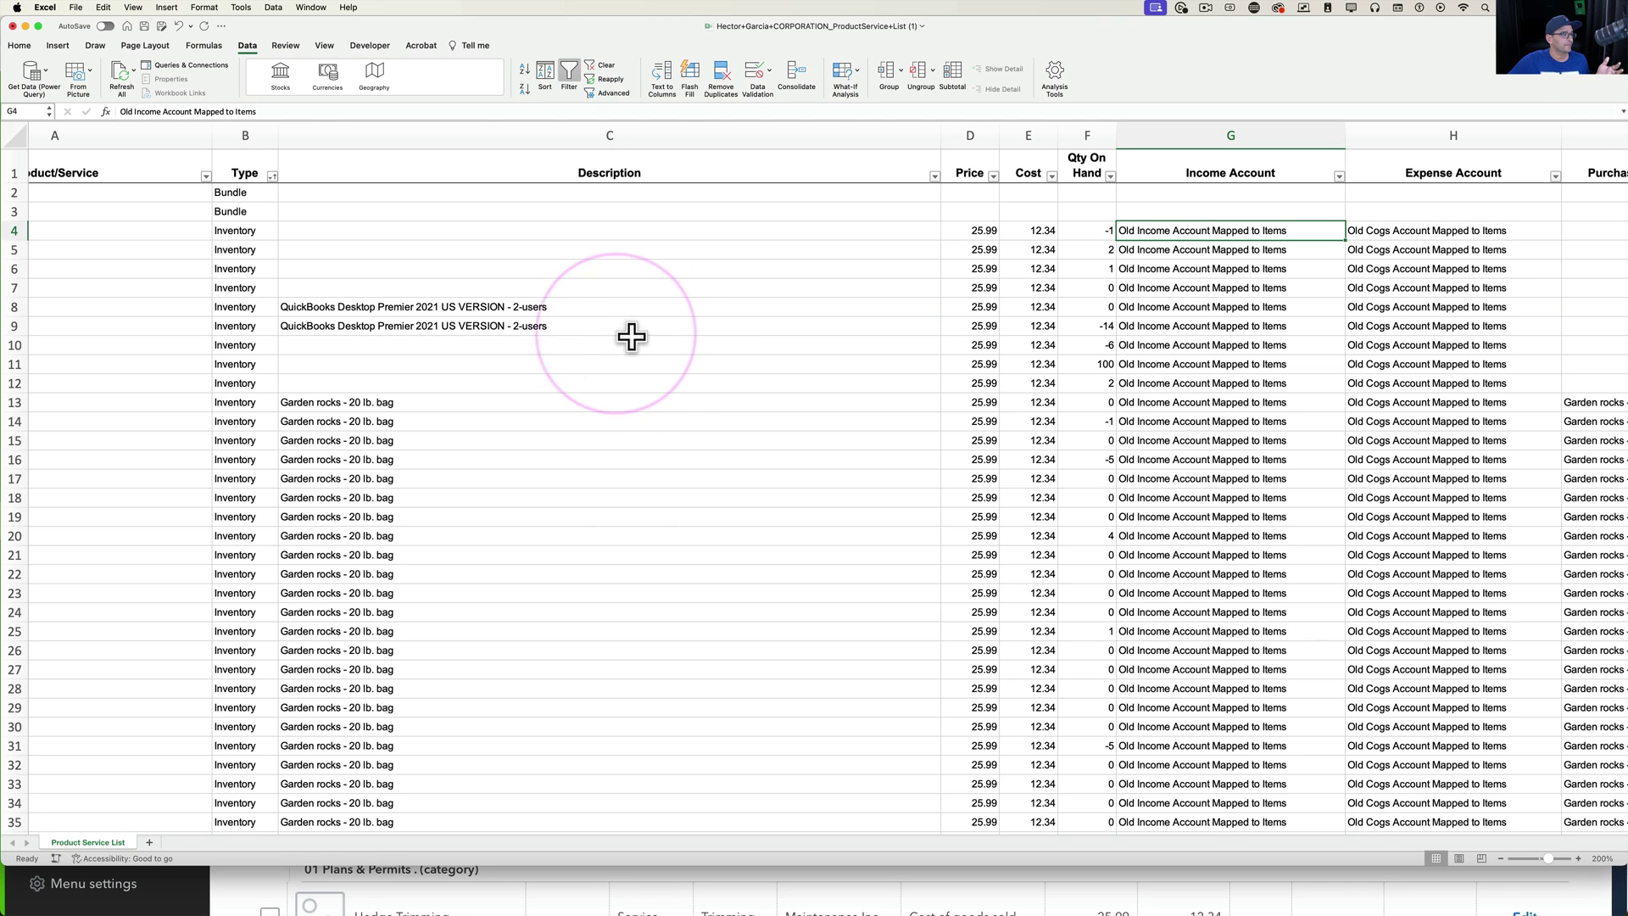
{"action": "left_click", "coordinate": [326, 231]}
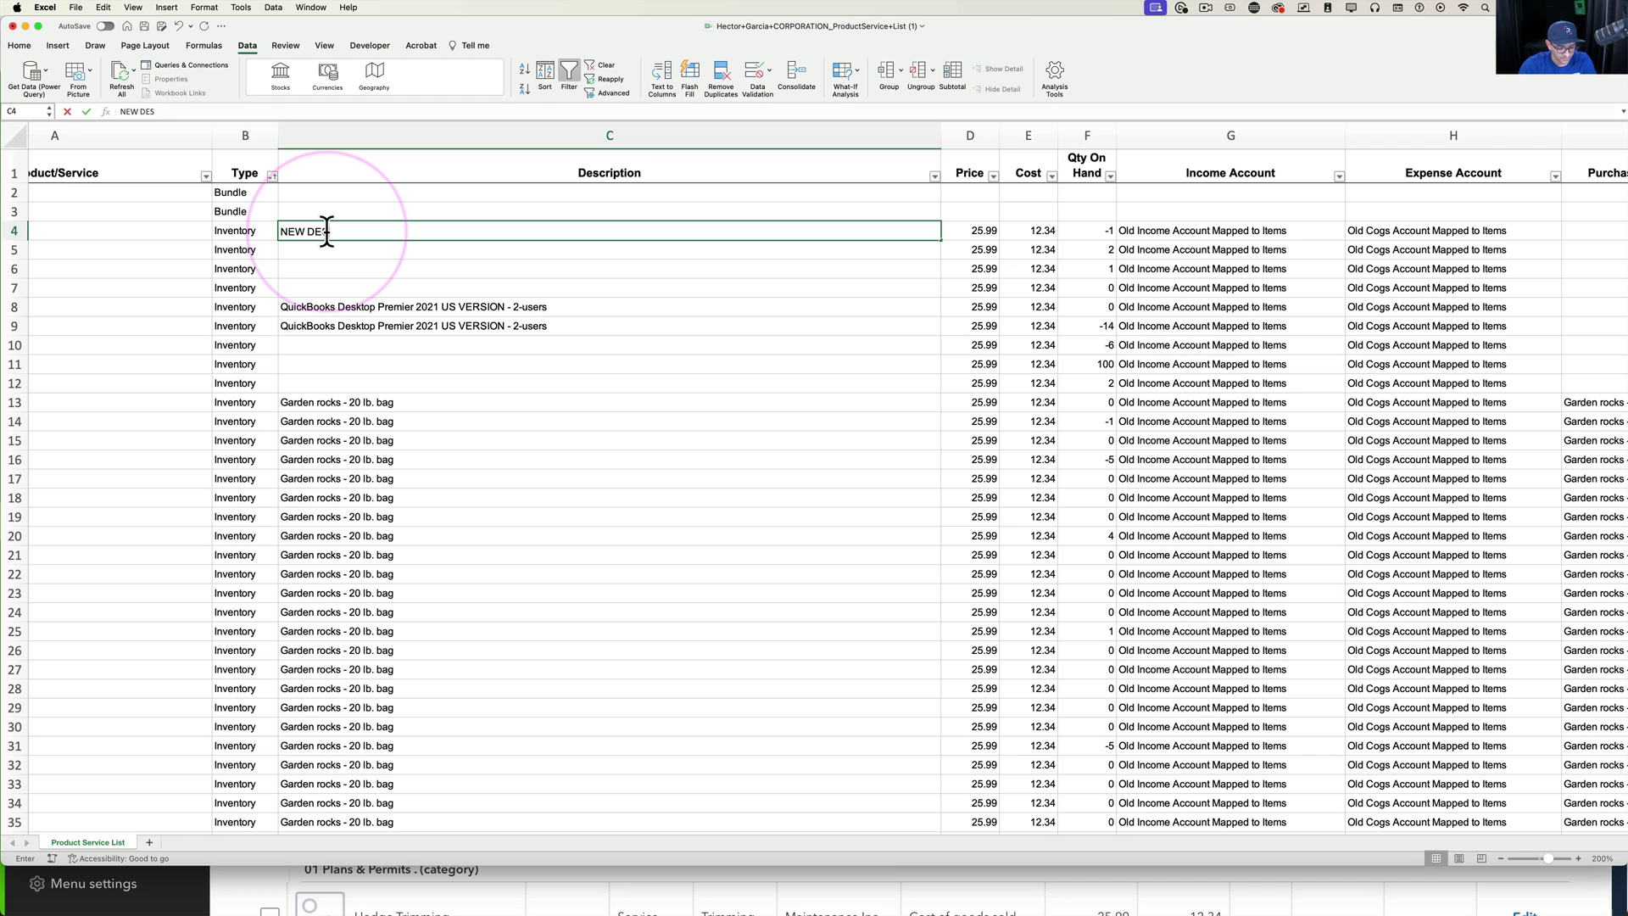
{"action": "type", "text": "NEW DESCRIPTION12"}
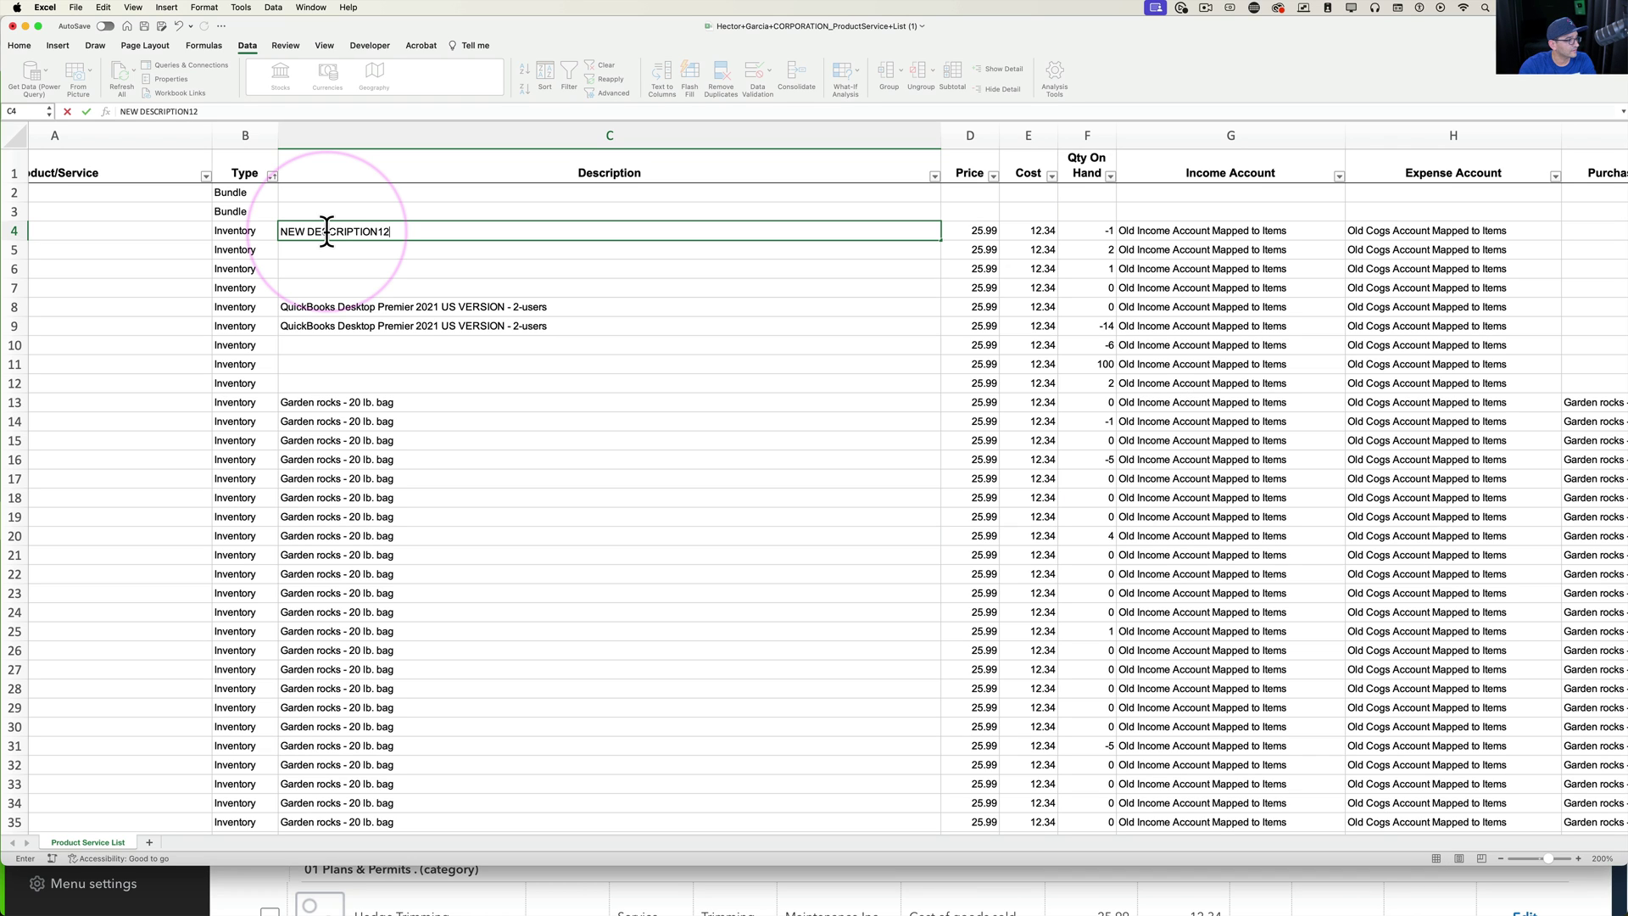
{"action": "type", "text": "3"}
{"action": "key", "text": "Return"}
Step: Fill the numbered description series from C4 down the Description column to row 169 and check the filled rows
{"action": "left_click", "coordinate": [328, 230]}
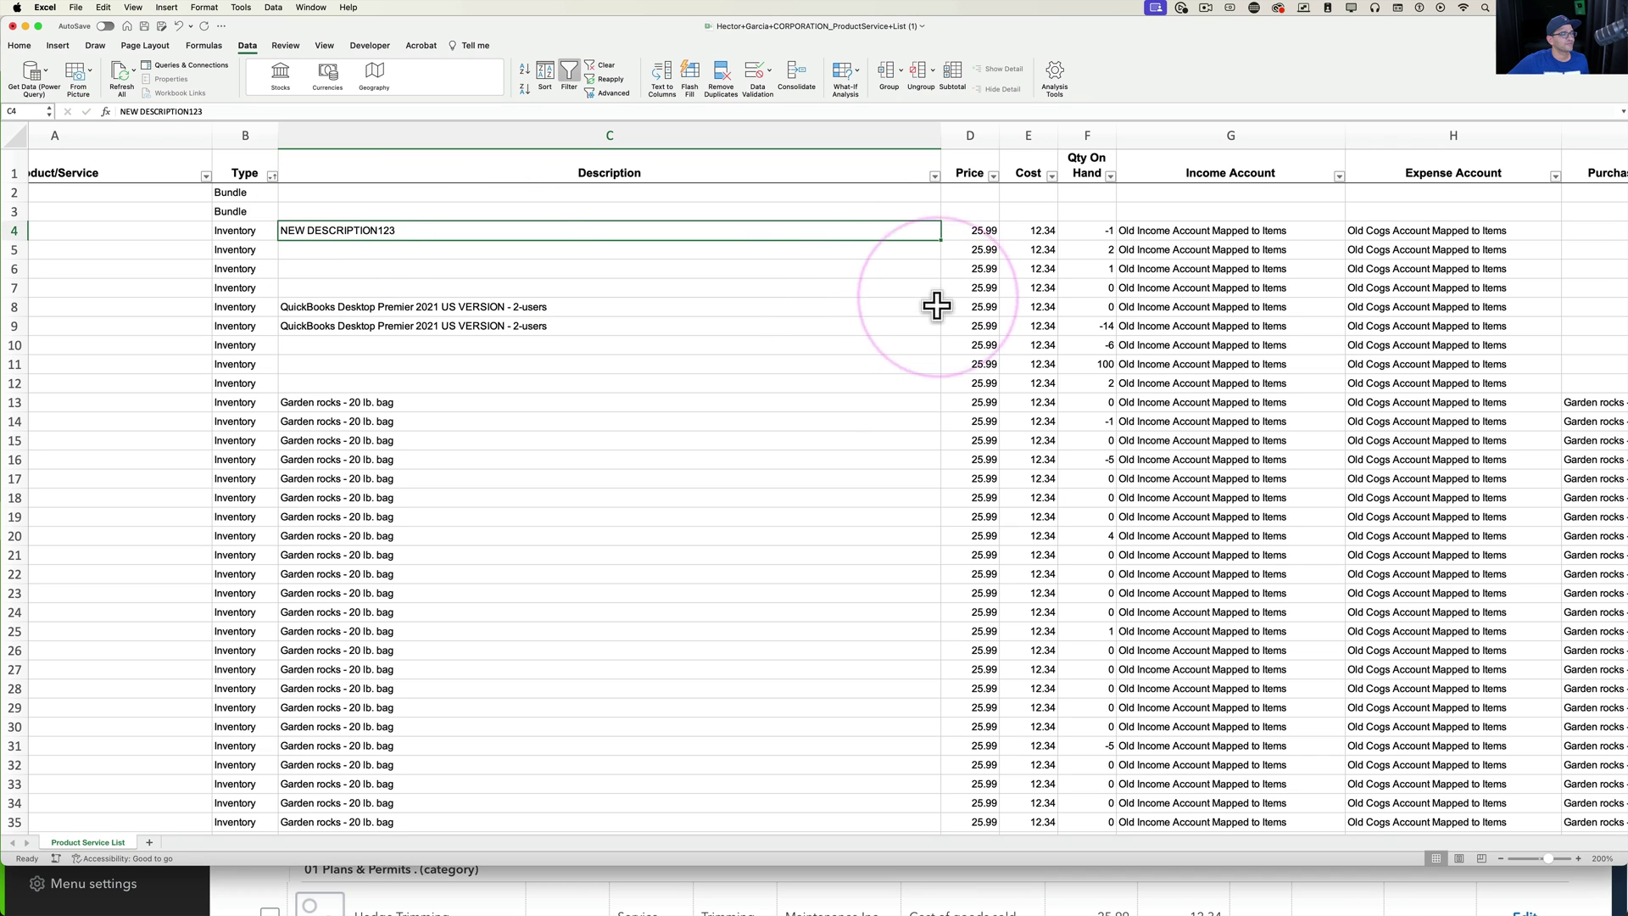
{"action": "left_click_drag", "start_coordinate": [937, 242], "coordinate": [863, 663]}
{"action": "scroll", "coordinate": [701, 323], "scroll_direction": "down", "scroll_amount": 8}
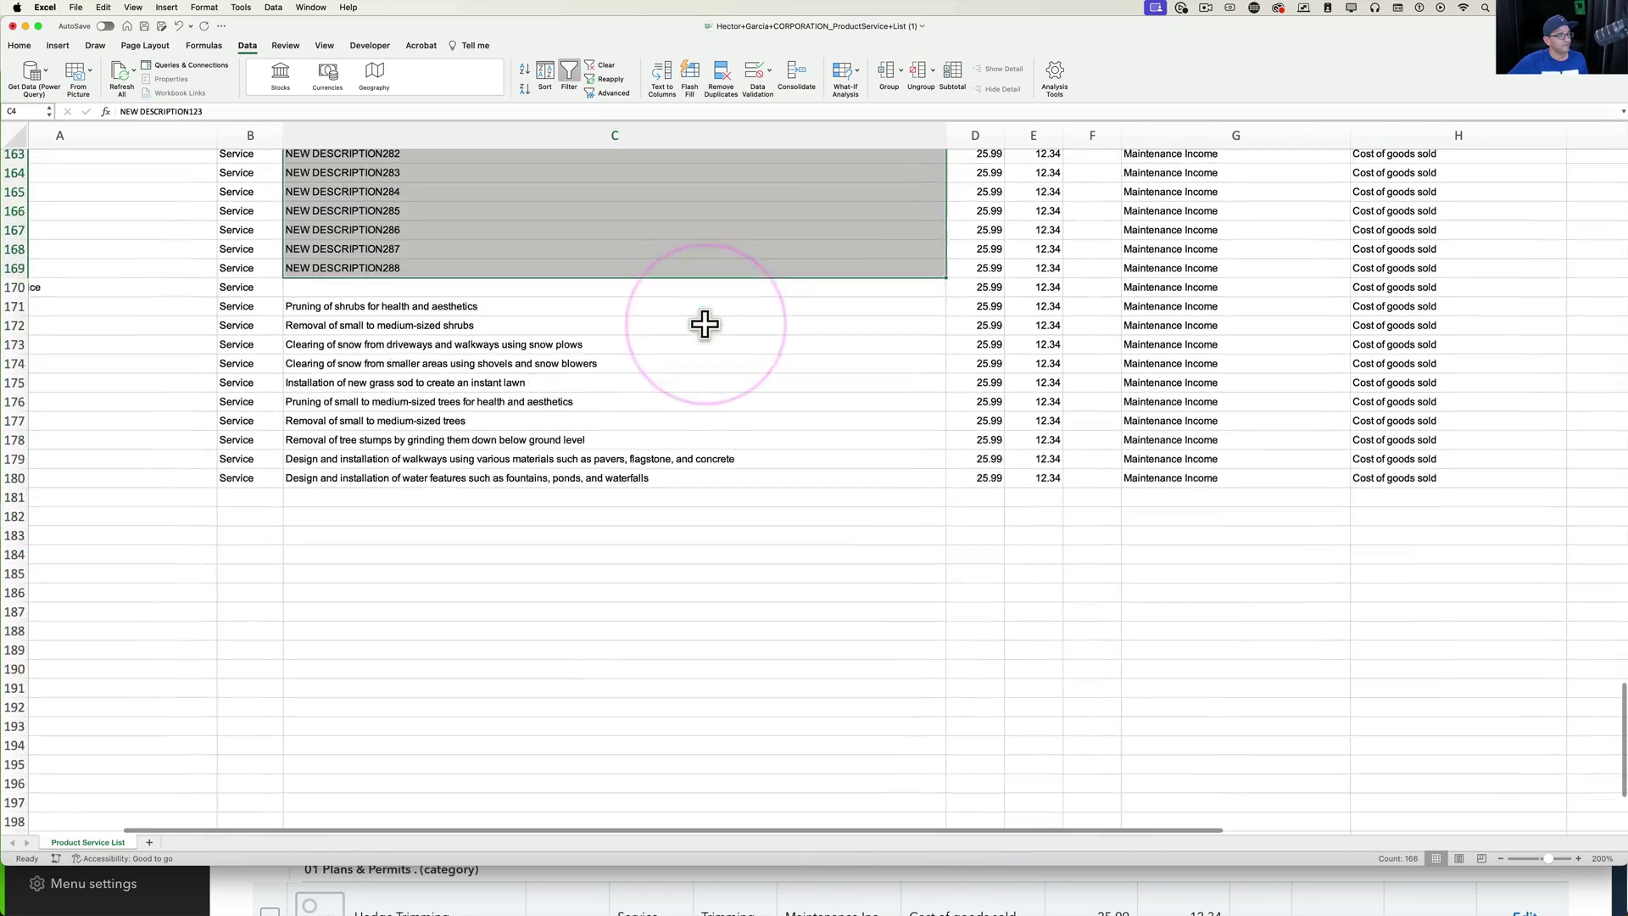
{"action": "scroll", "coordinate": [583, 397], "scroll_direction": "up", "scroll_amount": 15}
{"action": "scroll", "coordinate": [583, 401], "scroll_direction": "up", "scroll_amount": 10}
{"action": "left_click", "coordinate": [462, 393]}
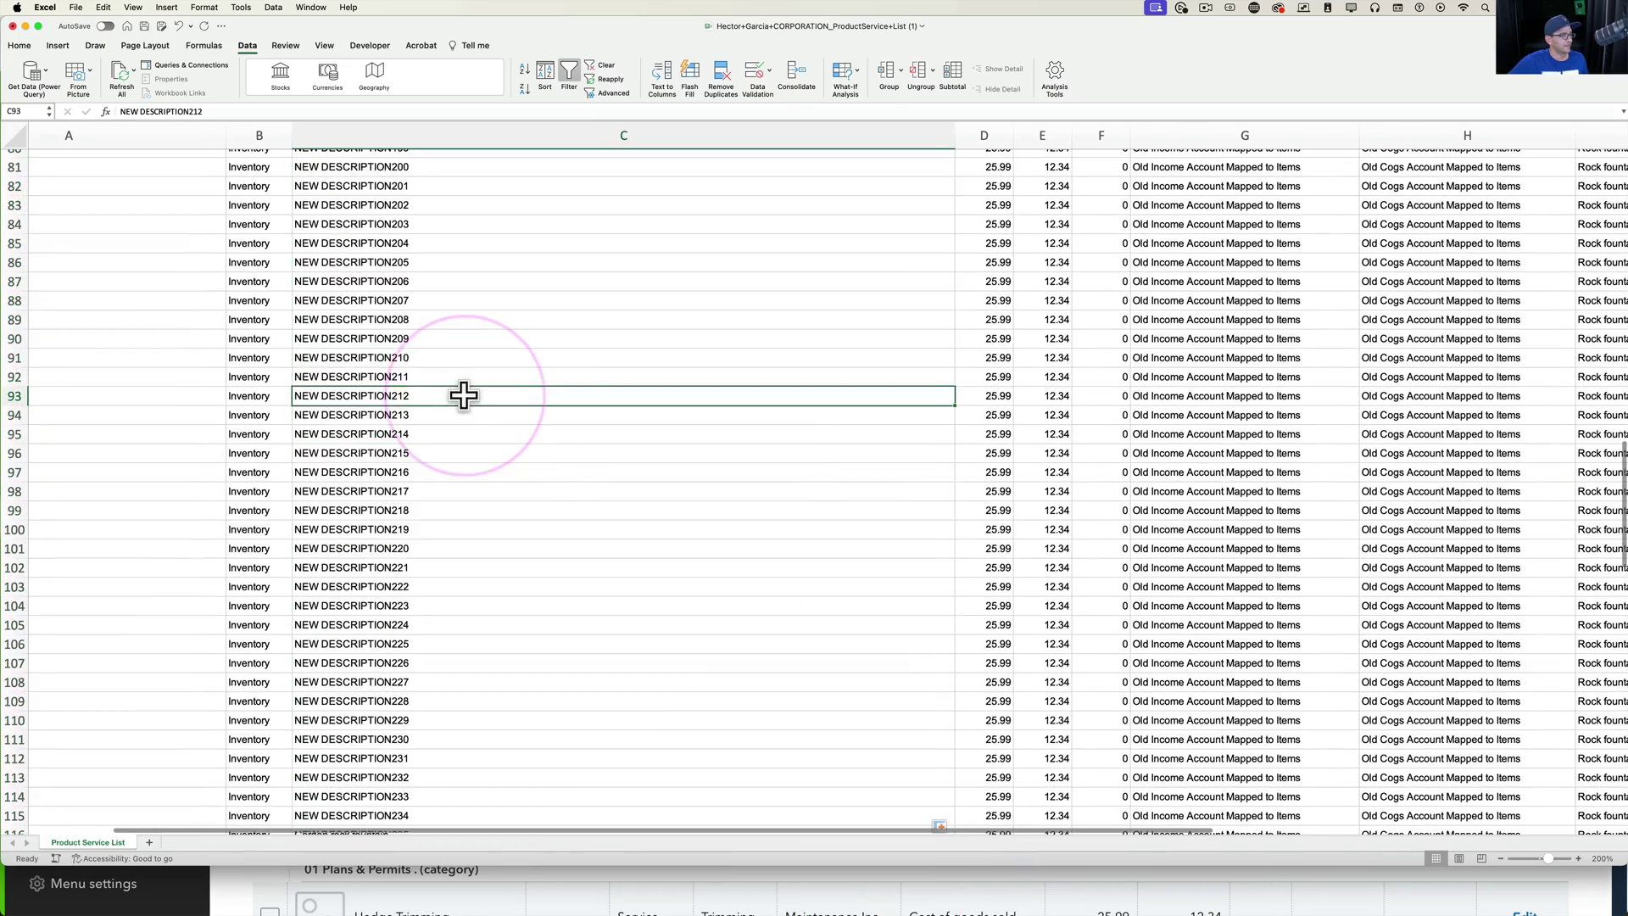
{"action": "scroll", "coordinate": [414, 399], "scroll_direction": "up", "scroll_amount": 8}
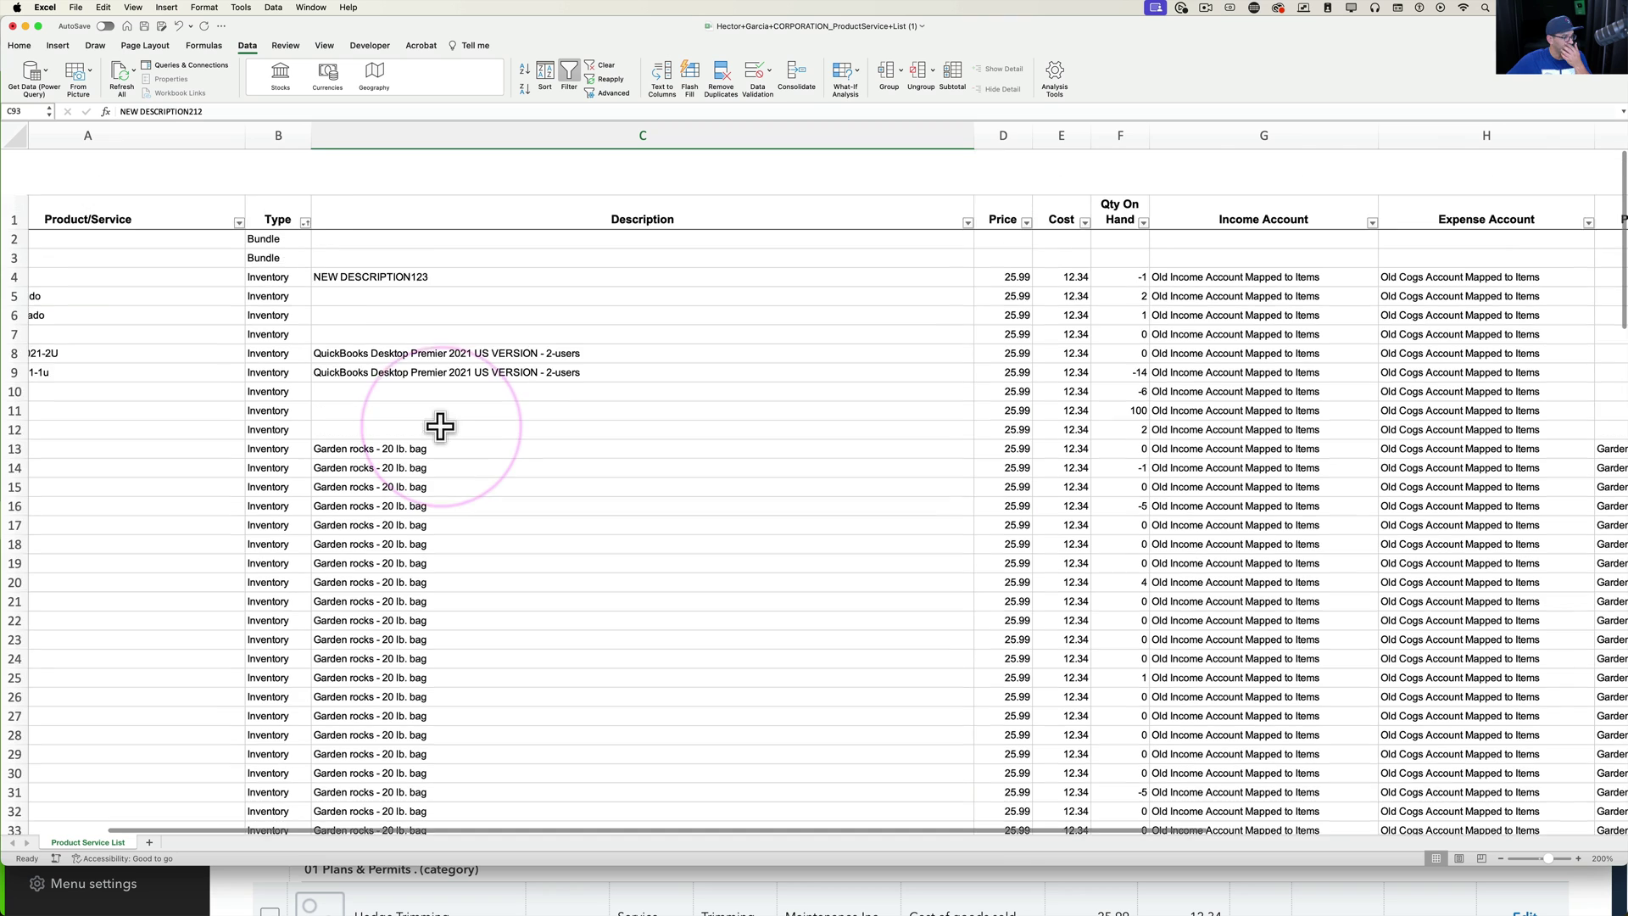
{"action": "left_click", "coordinate": [501, 458]}
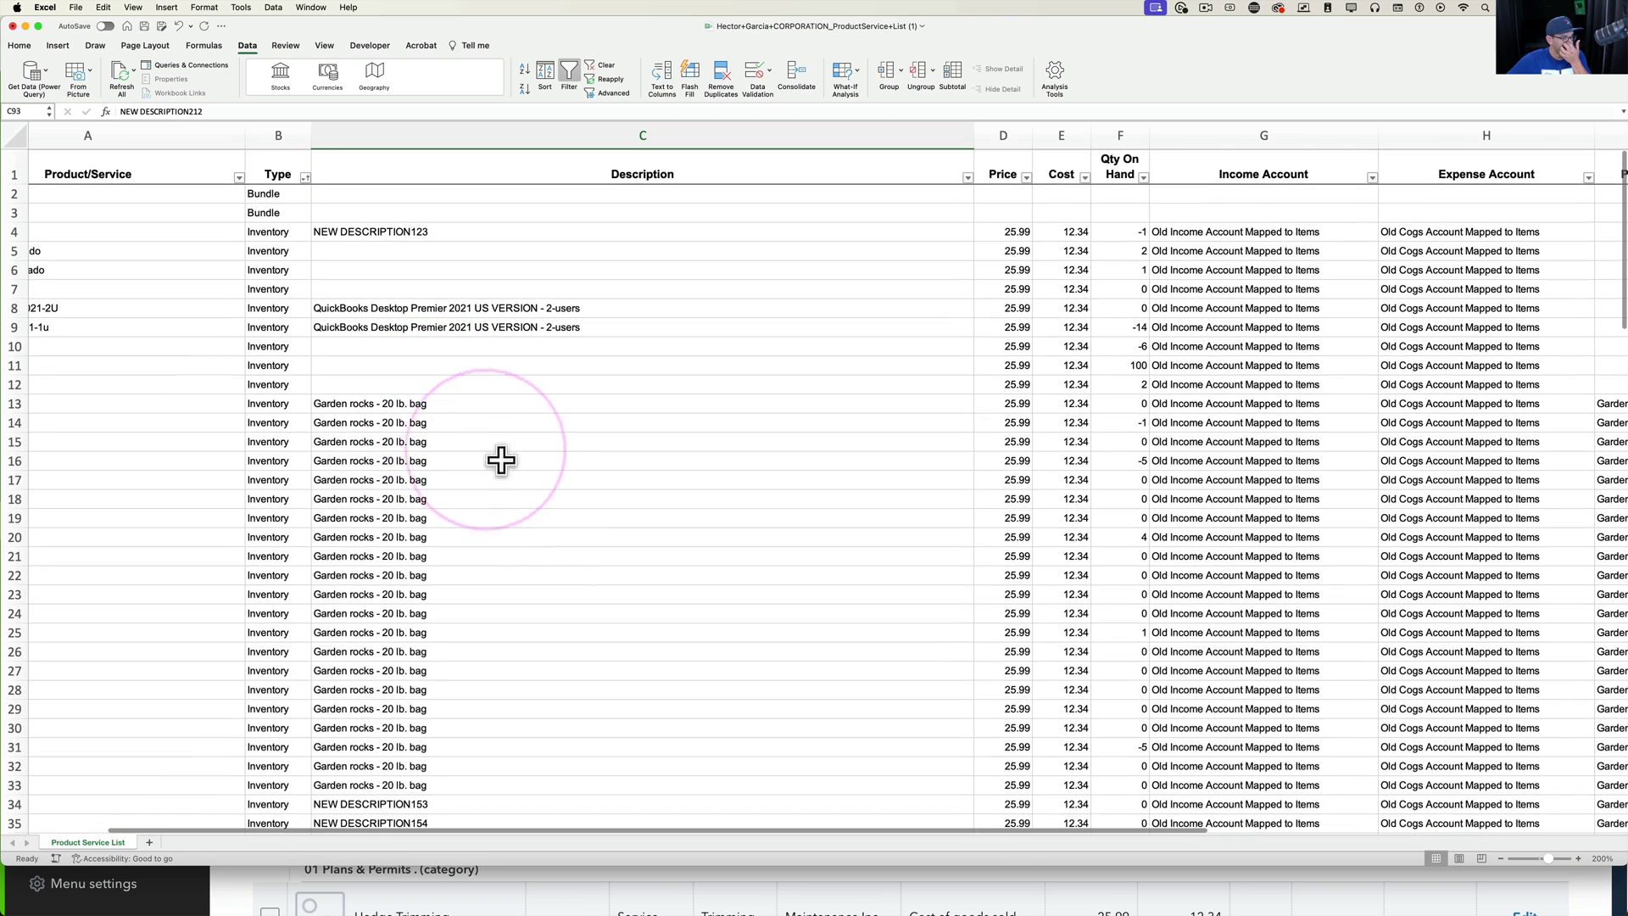
{"action": "scroll", "coordinate": [523, 305], "scroll_direction": "up", "scroll_amount": 15}
{"action": "left_click", "coordinate": [382, 313]}
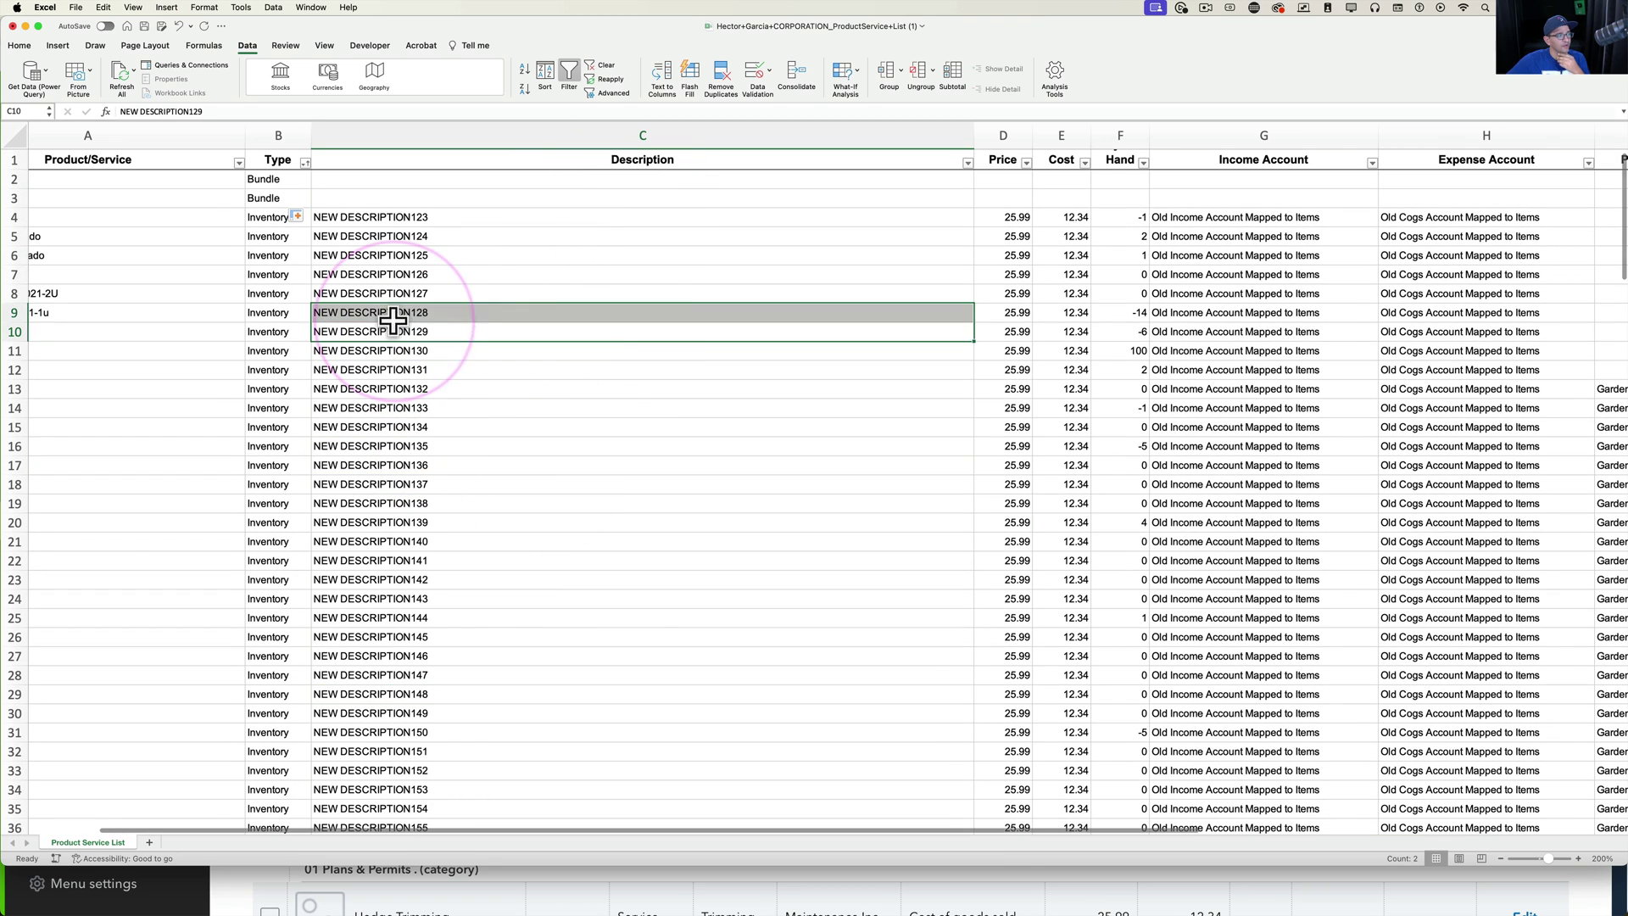
{"action": "left_click", "coordinate": [608, 561]}
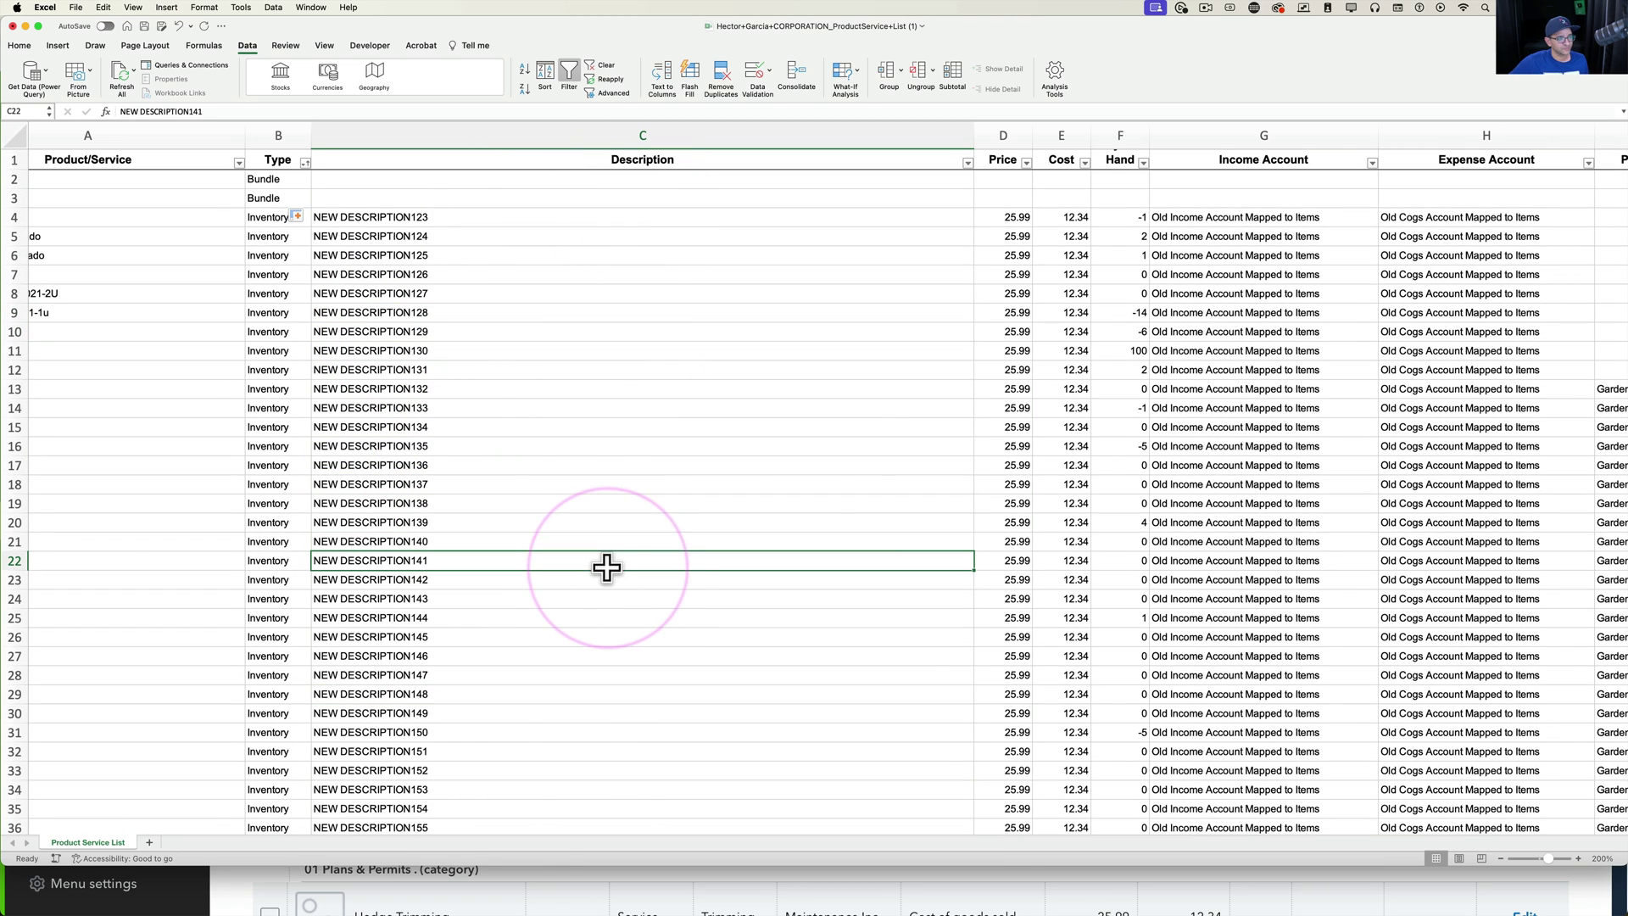
Step: Set the price in cell D7 to 45.00
{"action": "left_click", "coordinate": [1011, 274]}
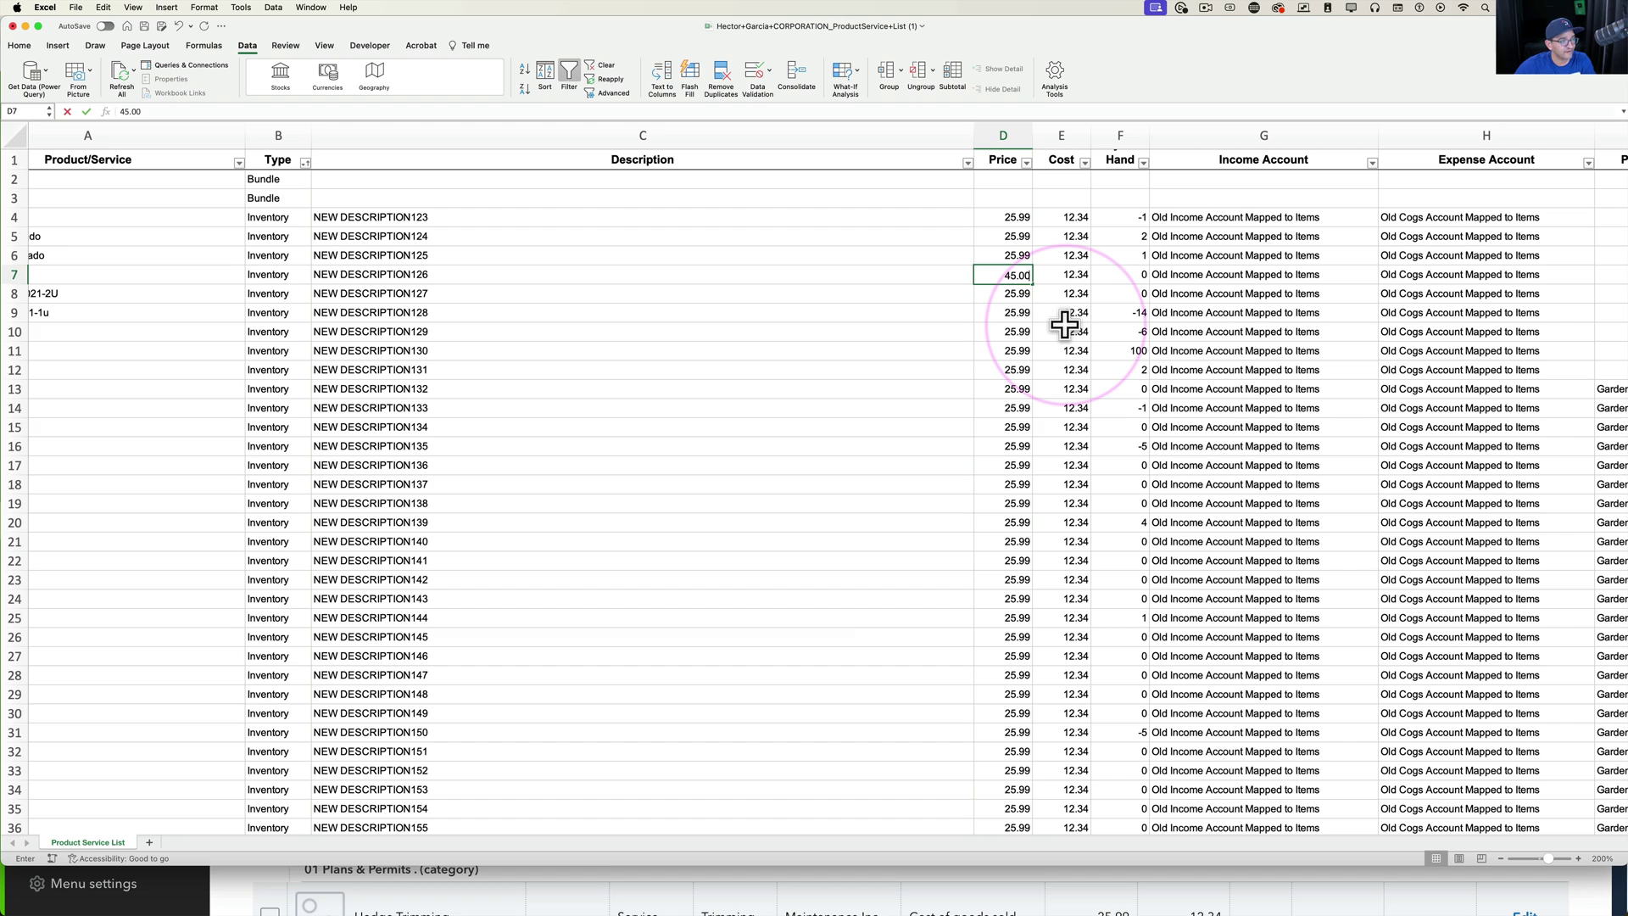
{"action": "type", "text": "45.00"}
{"action": "key", "text": "ctrl+Return"}
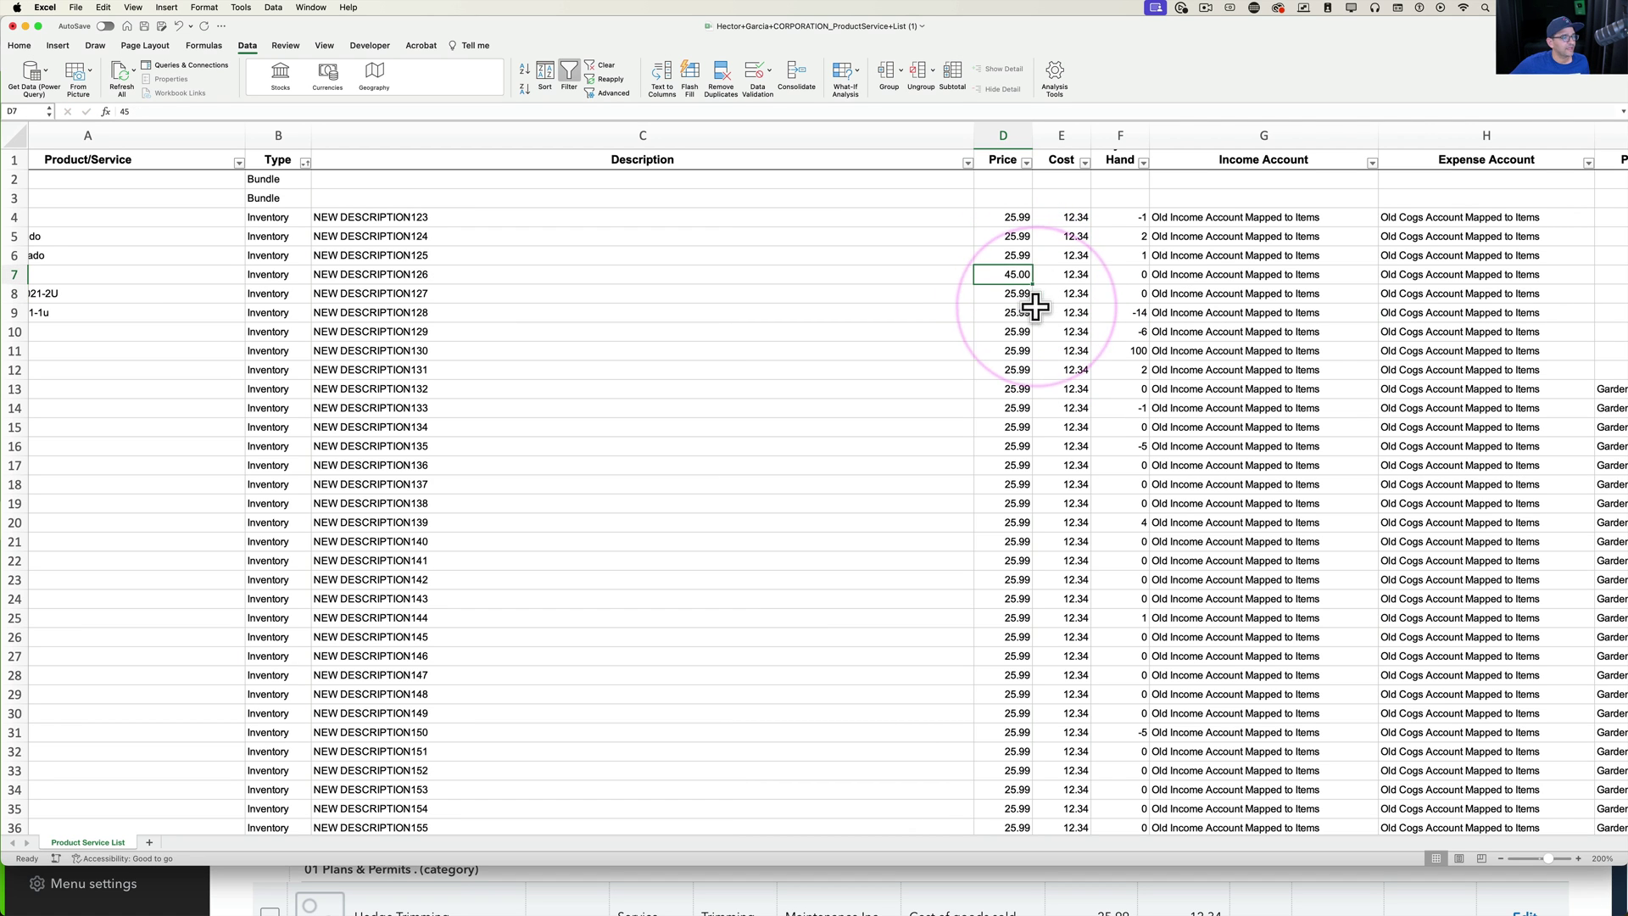
{"action": "left_click_drag", "start_coordinate": [1032, 282], "coordinate": [1049, 626]}
{"action": "left_click_drag", "start_coordinate": [1048, 888], "coordinate": [1028, 773]}
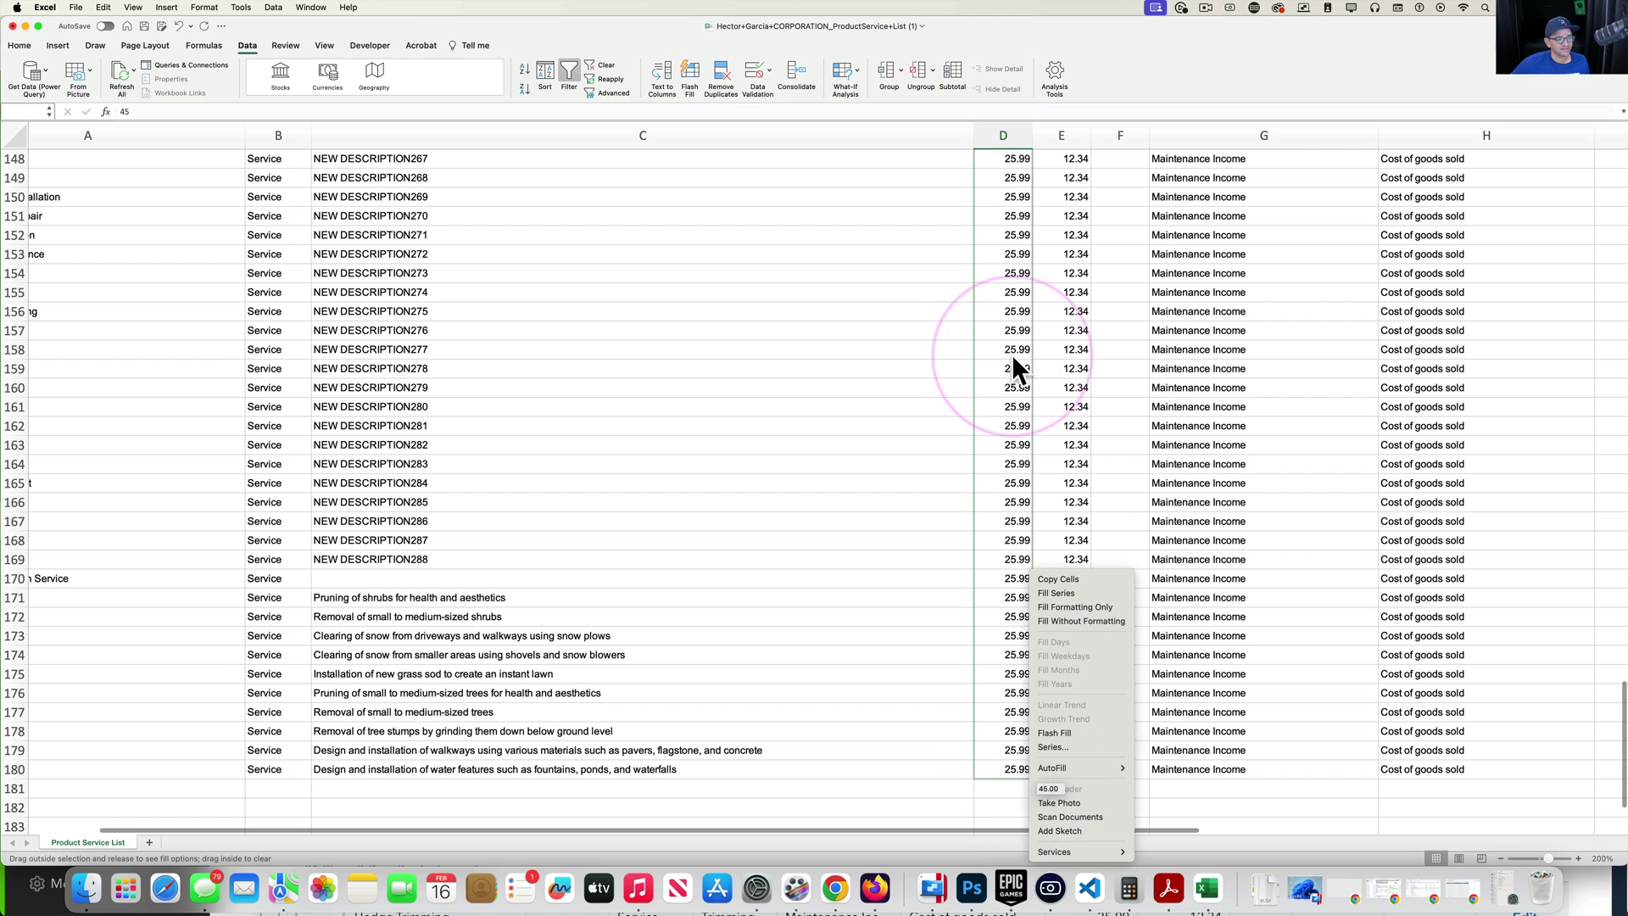
{"action": "key", "text": "Escape"}
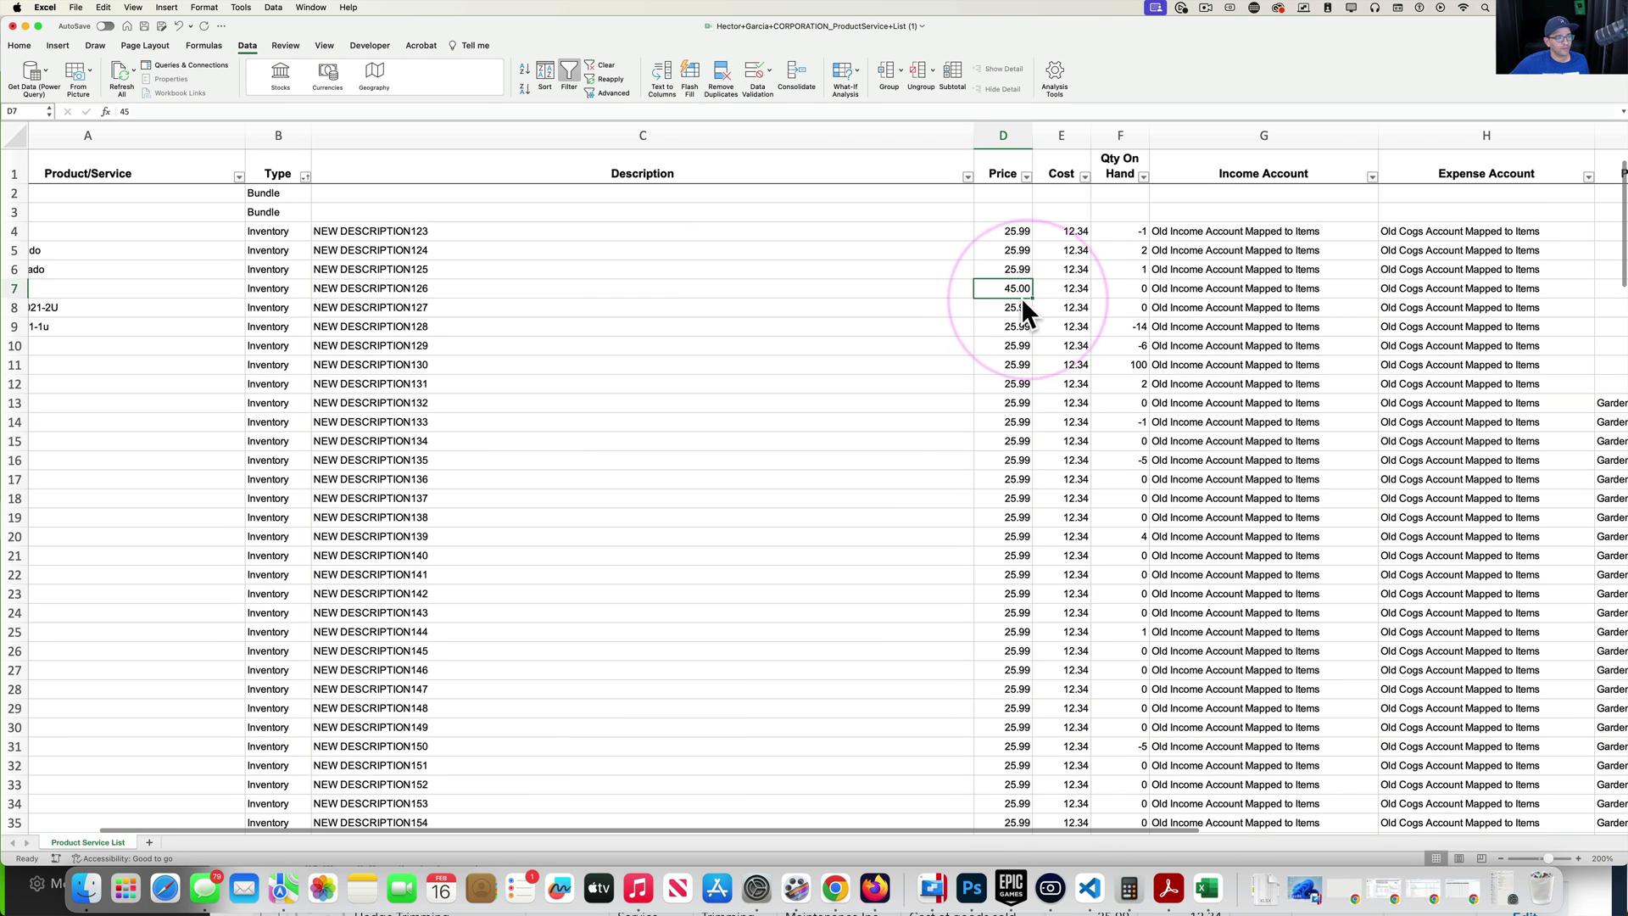
{"action": "left_click", "coordinate": [1020, 309]}
{"action": "left_click", "coordinate": [1031, 297]}
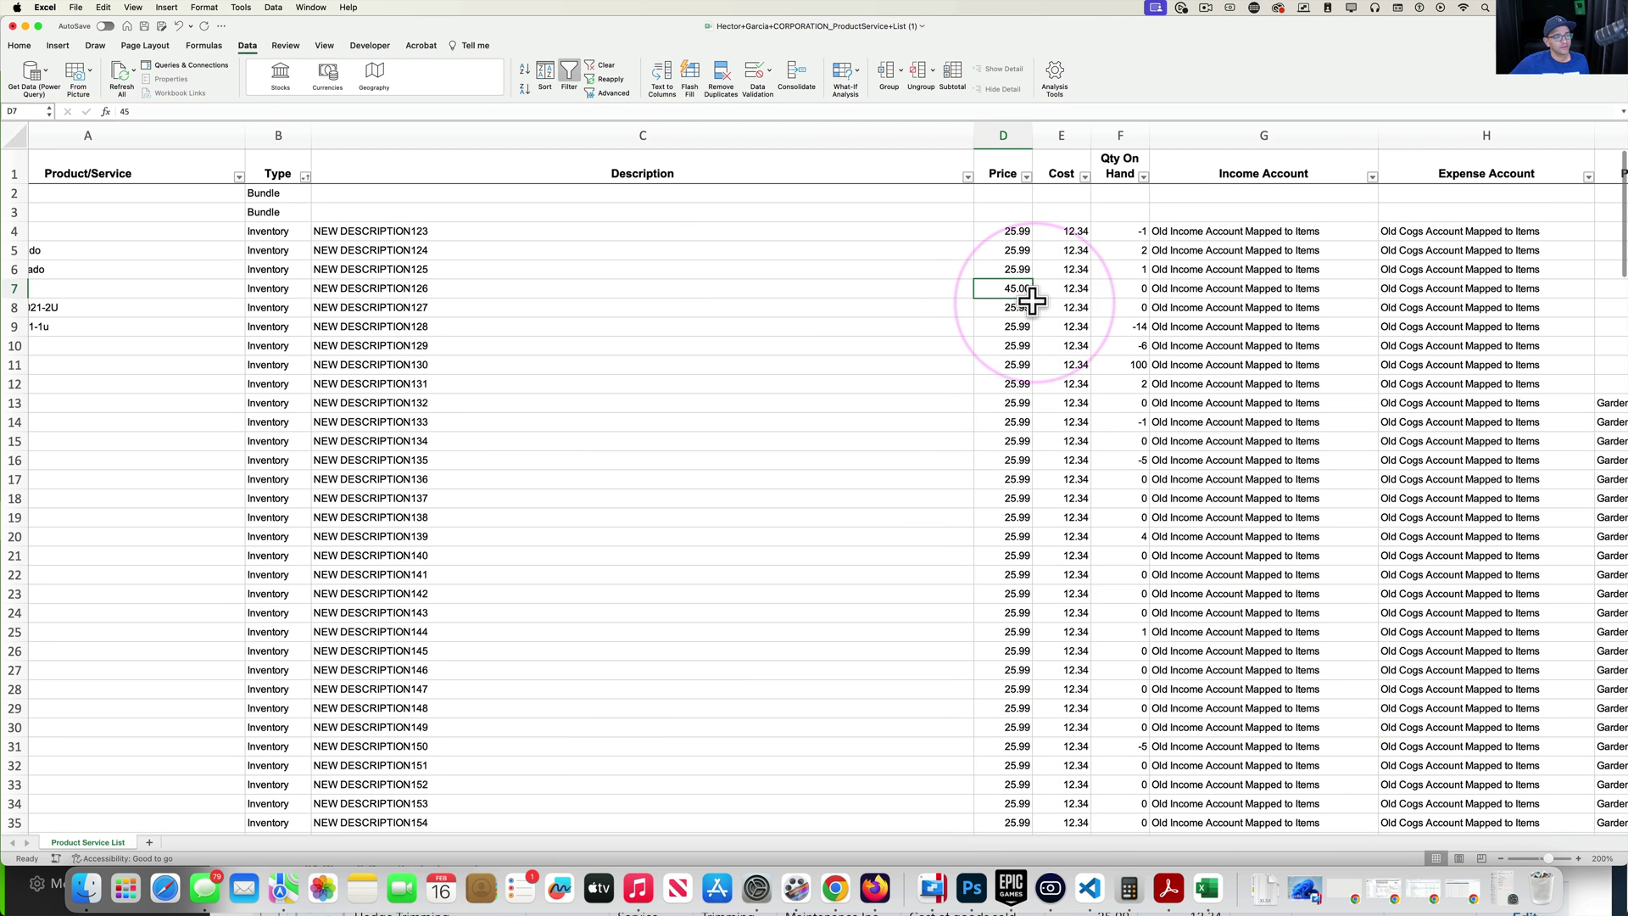
Step: Fill the 45.00 price from D7 down the Price column
{"action": "left_click_drag", "start_coordinate": [1032, 296], "coordinate": [1033, 678]}
{"action": "left_click", "coordinate": [1010, 599]}
{"action": "scroll", "coordinate": [1011, 599], "scroll_direction": "up", "scroll_amount": 15}
{"action": "scroll", "coordinate": [1011, 598], "scroll_direction": "up", "scroll_amount": 3}
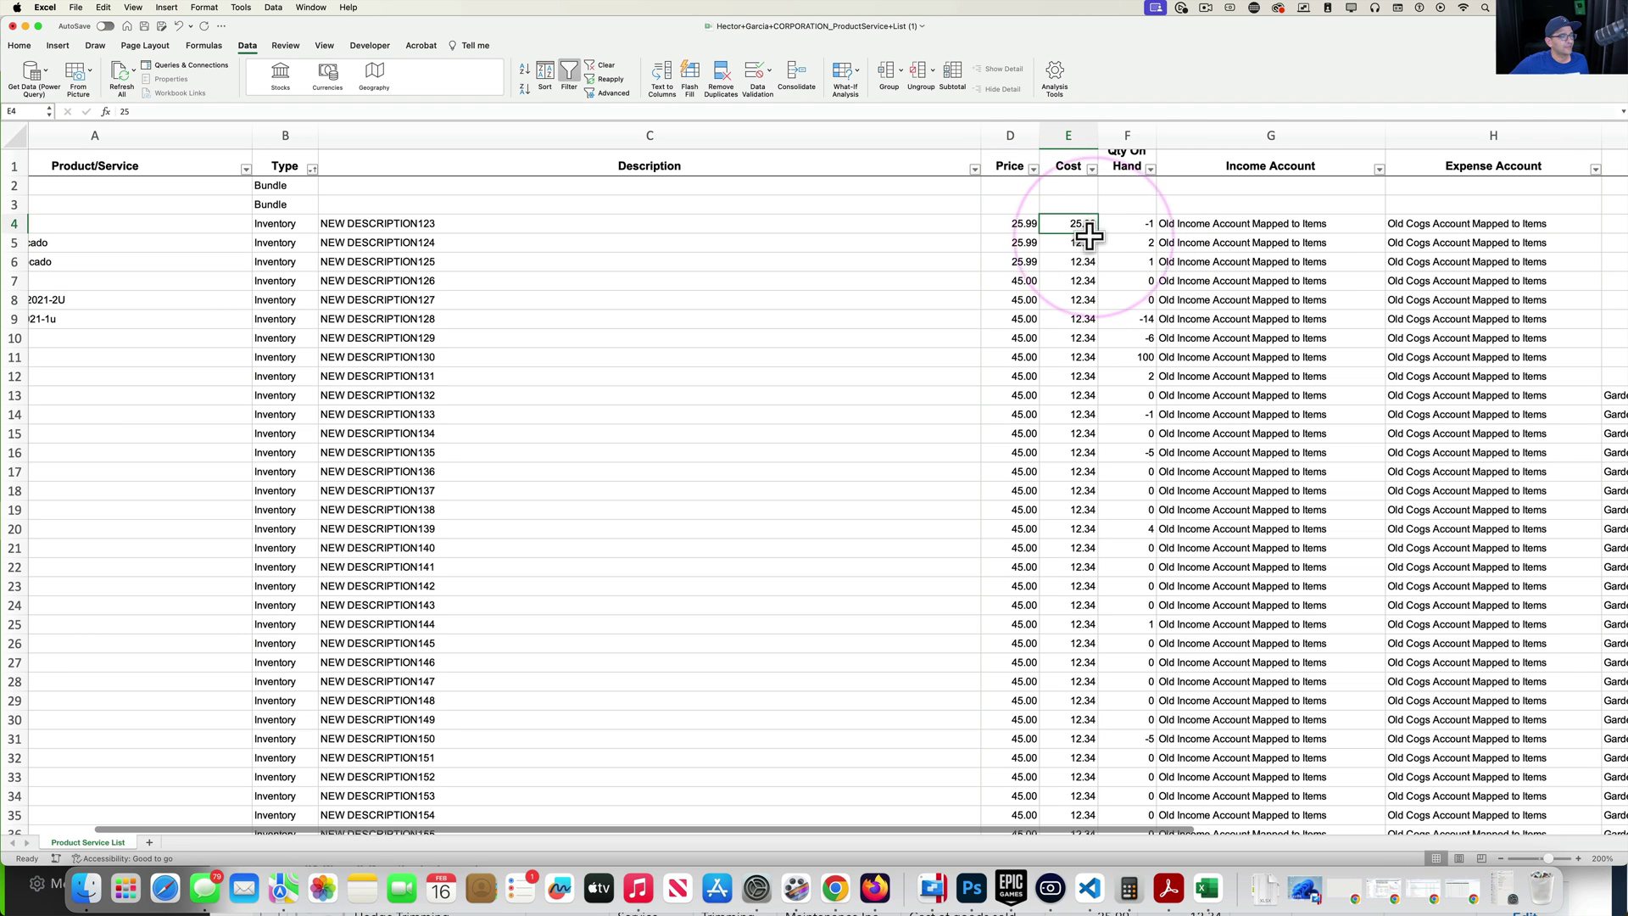
Step: Set the cost in E4 to 25.00 and fill it down the Cost column to row 61
{"action": "left_click_drag", "start_coordinate": [1099, 231], "coordinate": [1072, 501]}
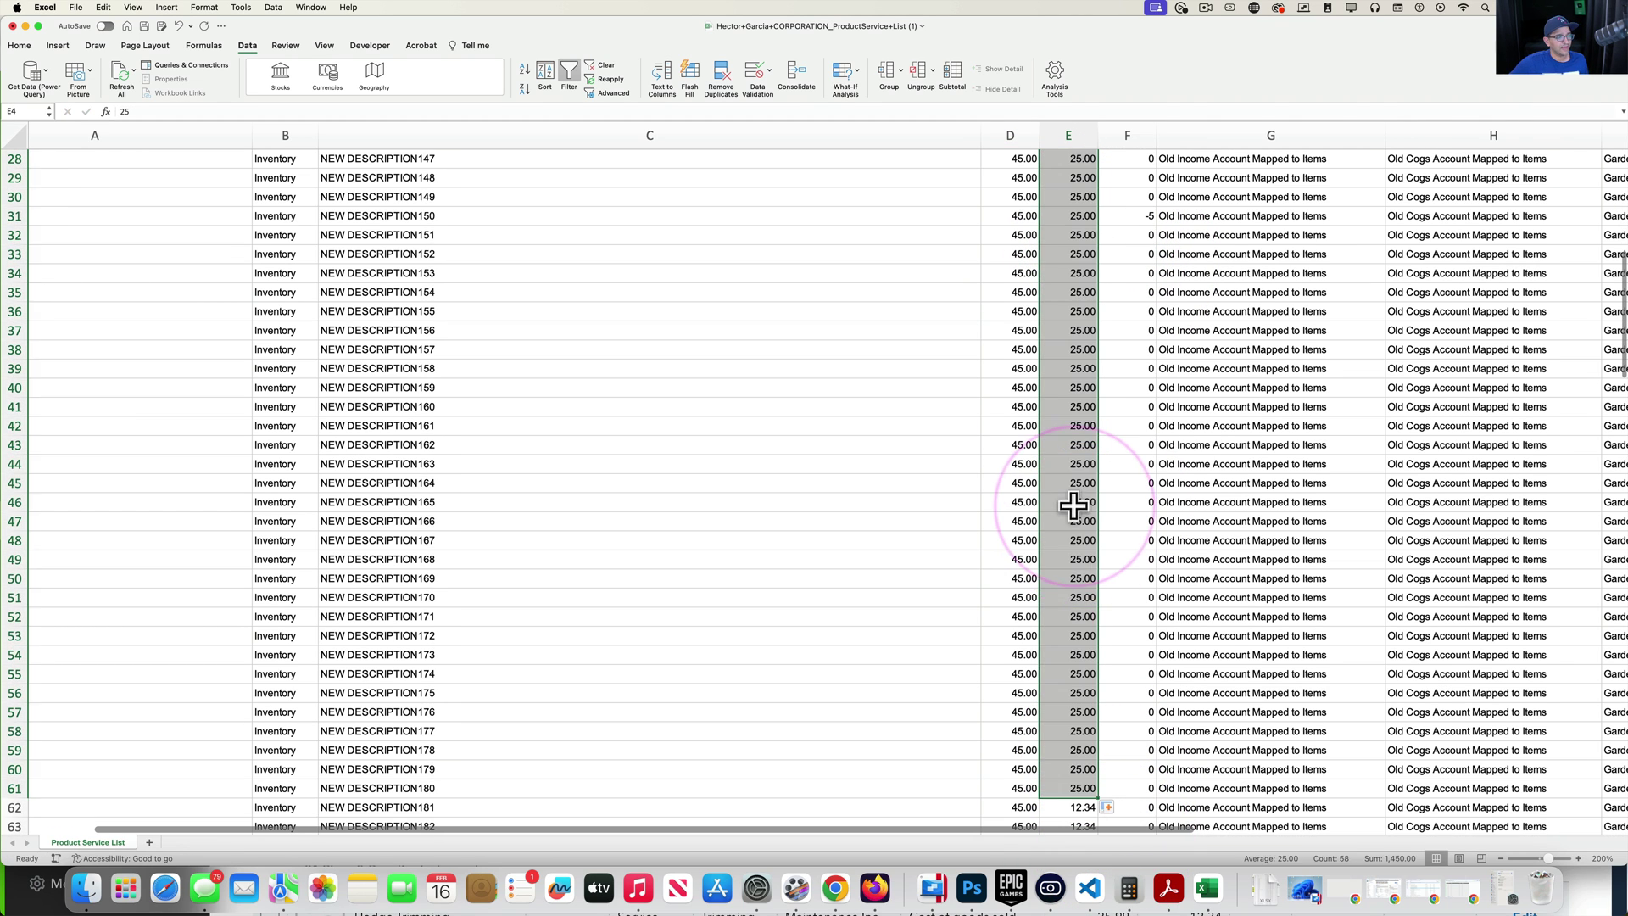
{"action": "scroll", "coordinate": [1073, 509], "scroll_direction": "up", "scroll_amount": 5}
{"action": "scroll", "coordinate": [1073, 513], "scroll_direction": "up", "scroll_amount": 5}
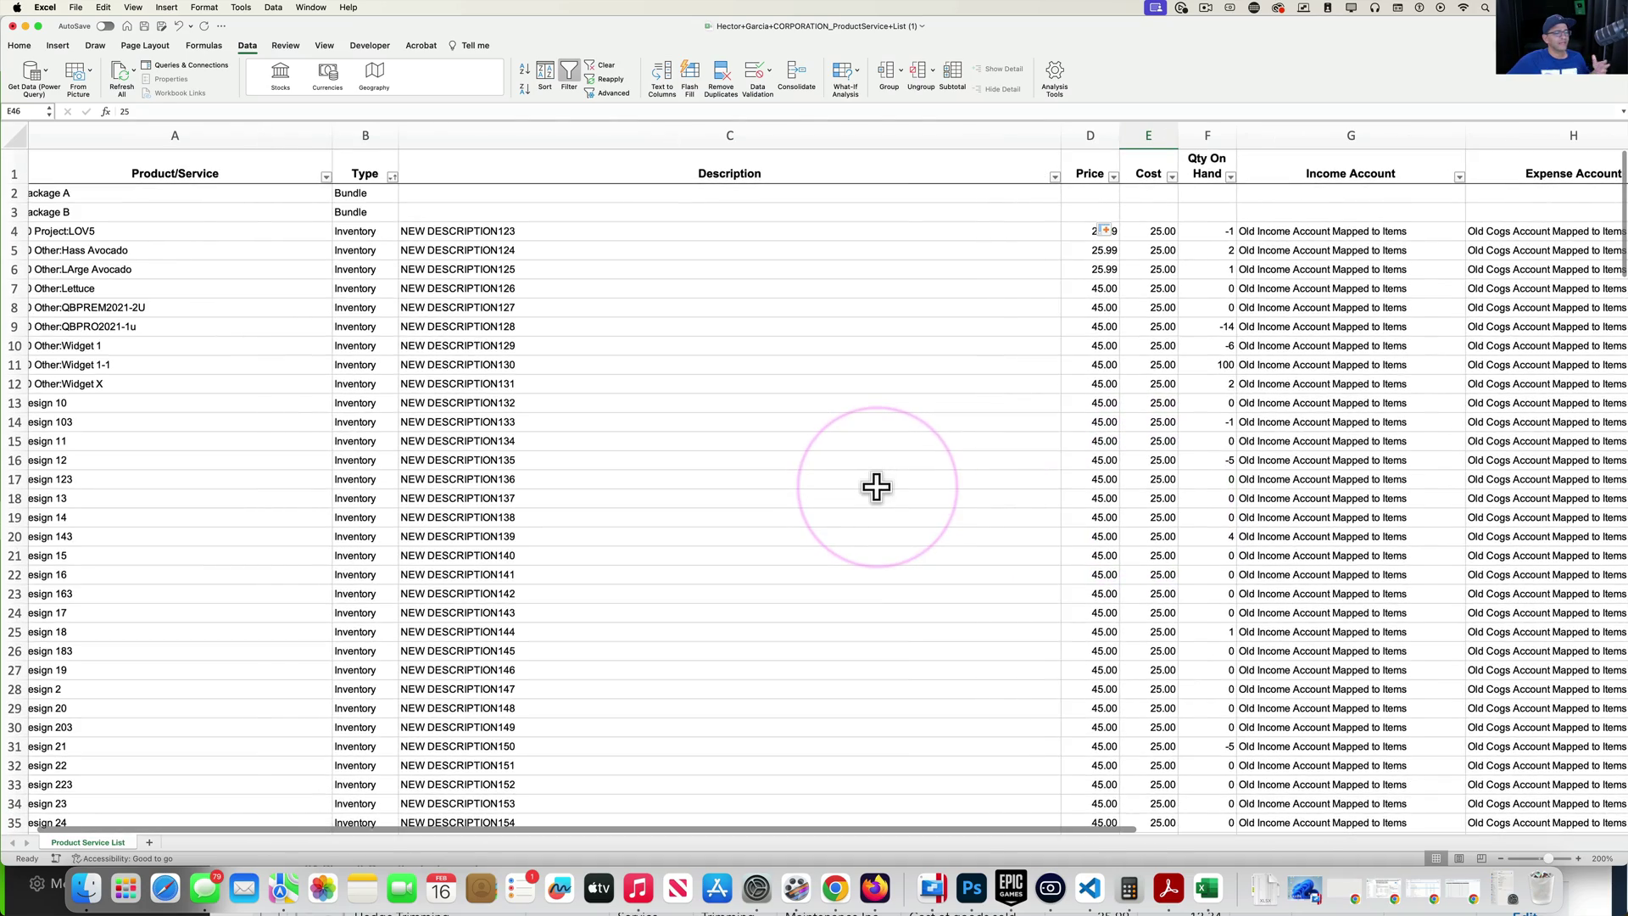
Step: Review the editable product columns, from descriptions, prices and costs to income and expense accounts, purchase descriptions, vendors and reorder points
{"action": "scroll", "coordinate": [876, 485], "scroll_direction": "right", "scroll_amount": 3}
{"action": "scroll", "coordinate": [876, 485], "scroll_direction": "right", "scroll_amount": 1}
{"action": "scroll", "coordinate": [875, 484], "scroll_direction": "right", "scroll_amount": 2}
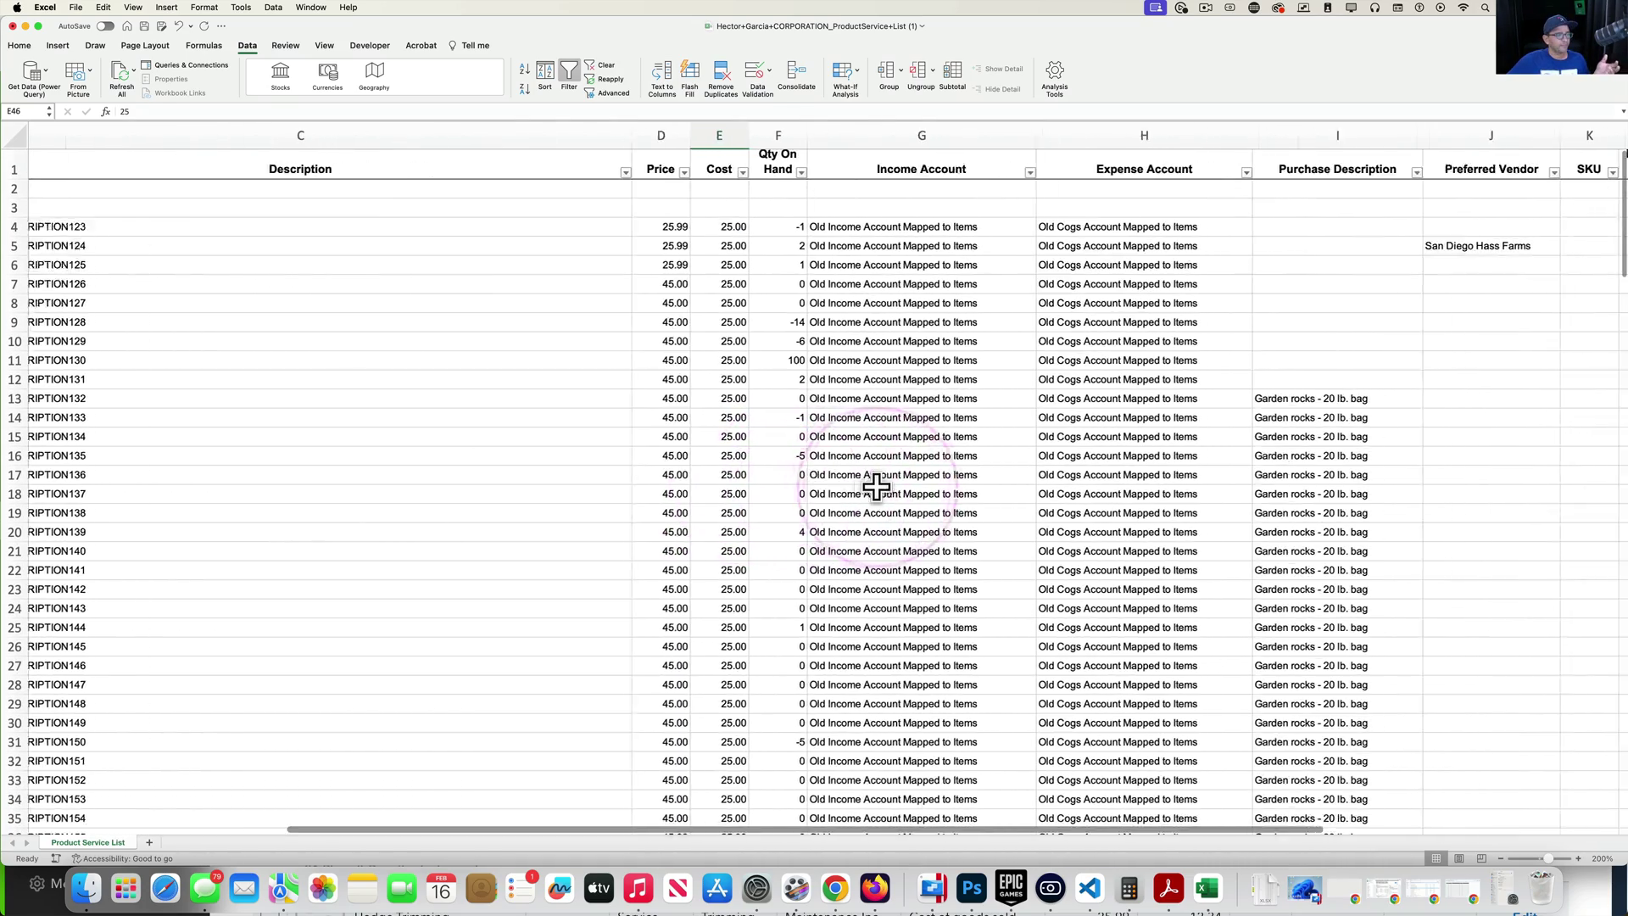
{"action": "scroll", "coordinate": [873, 483], "scroll_direction": "left", "scroll_amount": 6}
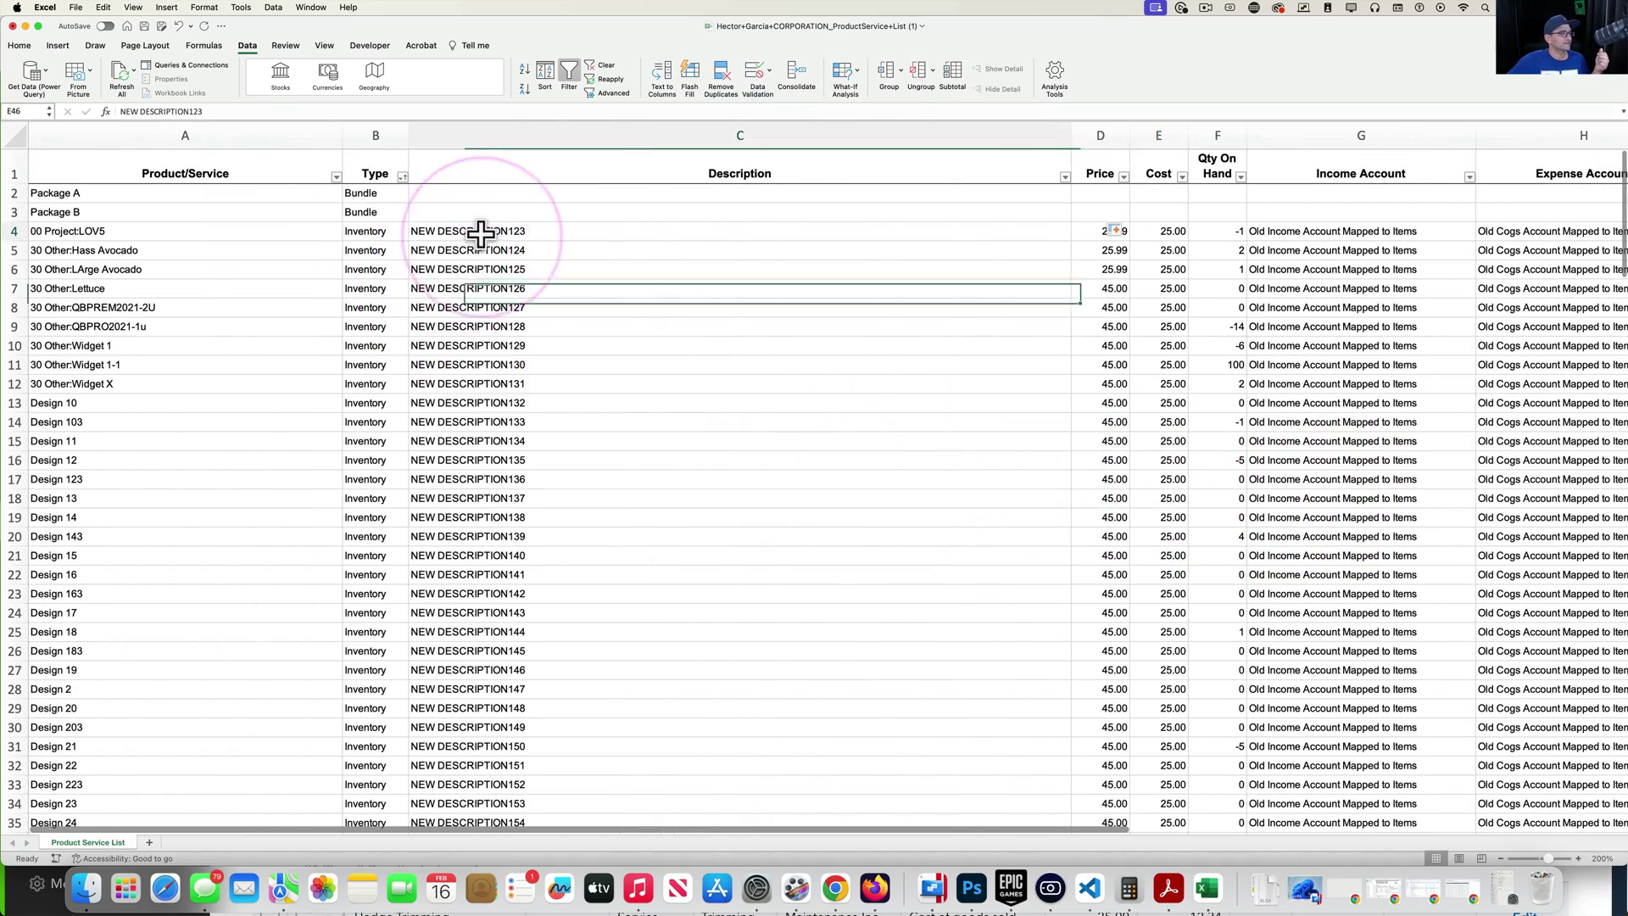
{"action": "left_click_drag", "start_coordinate": [479, 233], "coordinate": [650, 585]}
{"action": "scroll", "coordinate": [766, 563], "scroll_direction": "right", "scroll_amount": 5}
{"action": "left_click", "coordinate": [899, 370]}
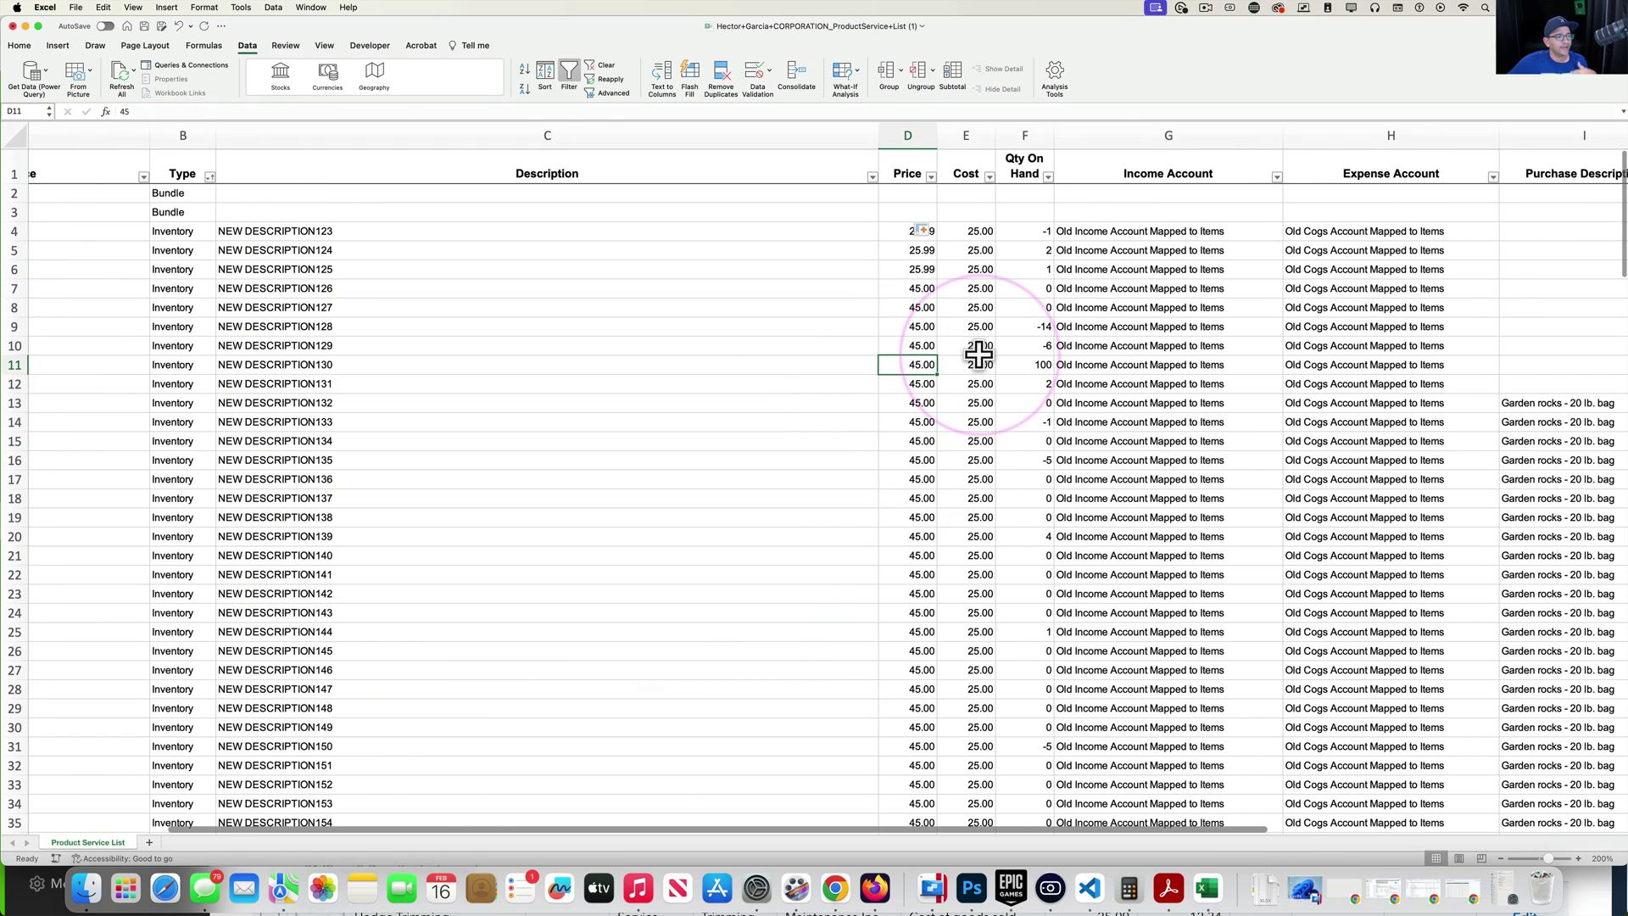
{"action": "left_click", "coordinate": [975, 345]}
{"action": "scroll", "coordinate": [1218, 363], "scroll_direction": "right", "scroll_amount": 6}
{"action": "scroll", "coordinate": [1217, 365], "scroll_direction": "right", "scroll_amount": 3}
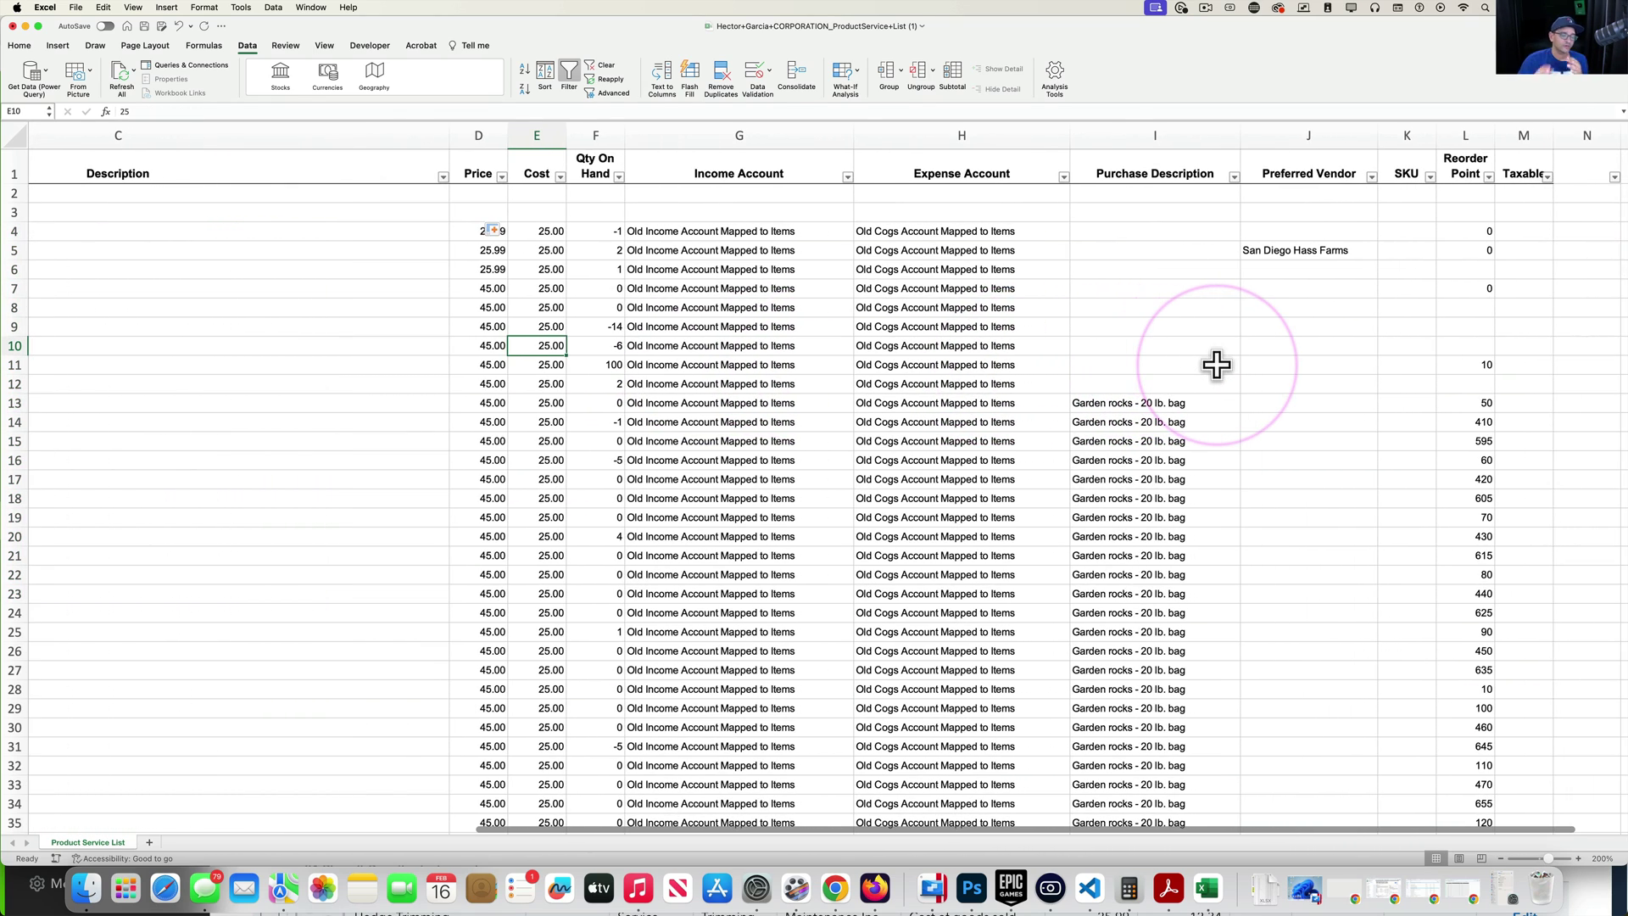
{"action": "scroll", "coordinate": [1217, 364], "scroll_direction": "right", "scroll_amount": 2}
{"action": "scroll", "coordinate": [1217, 365], "scroll_direction": "down", "scroll_amount": 1}
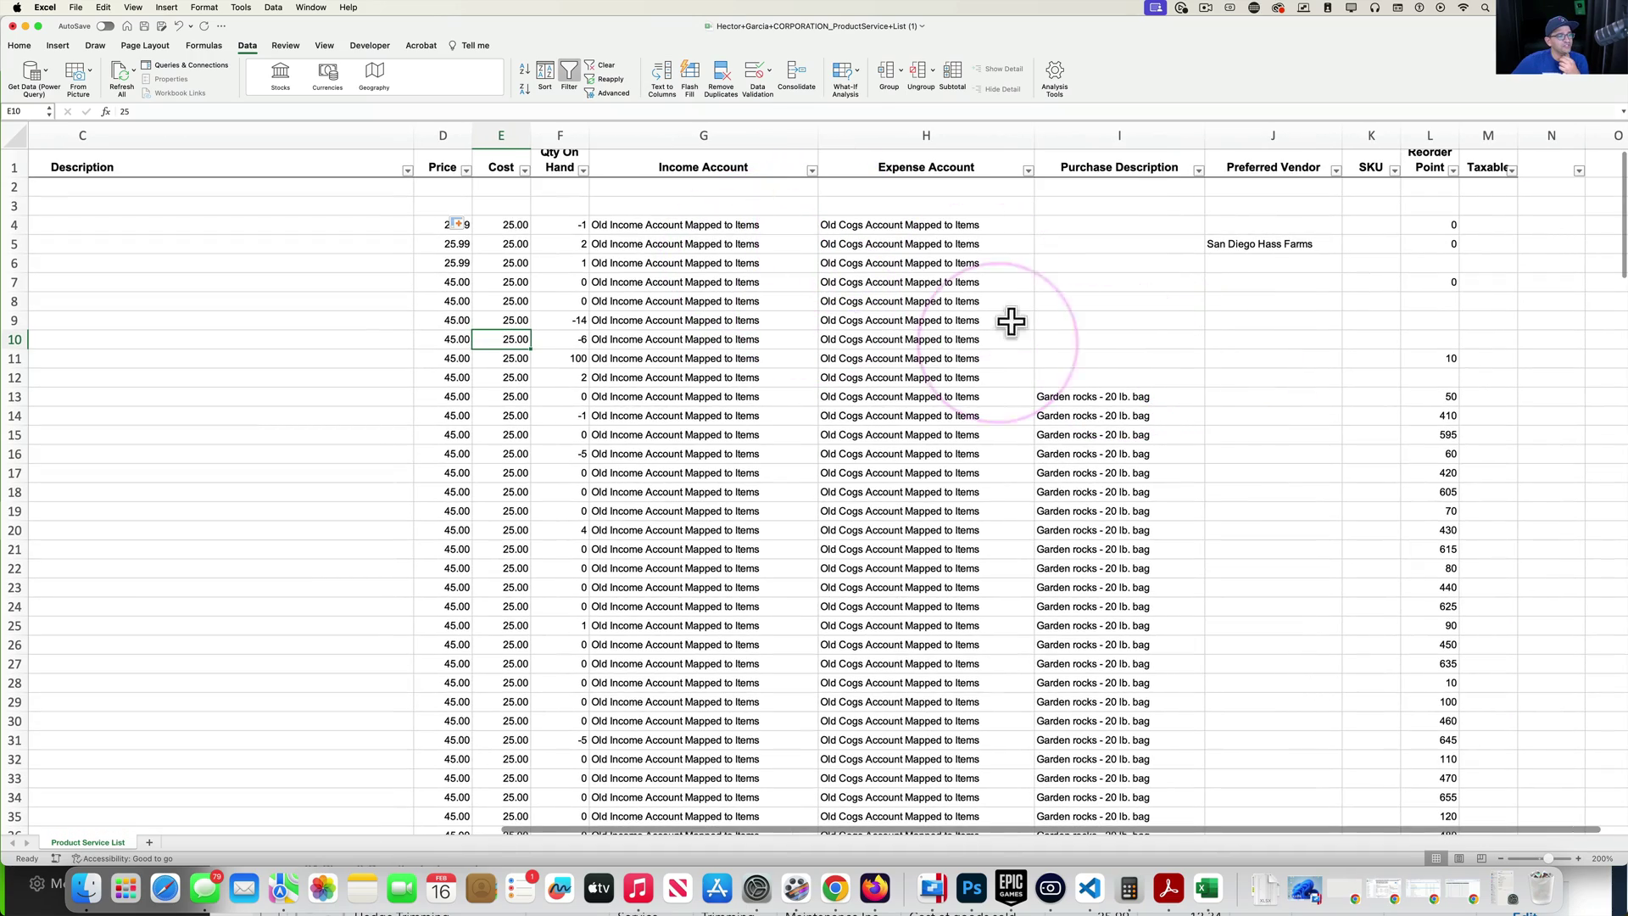
{"action": "left_click", "coordinate": [666, 242]}
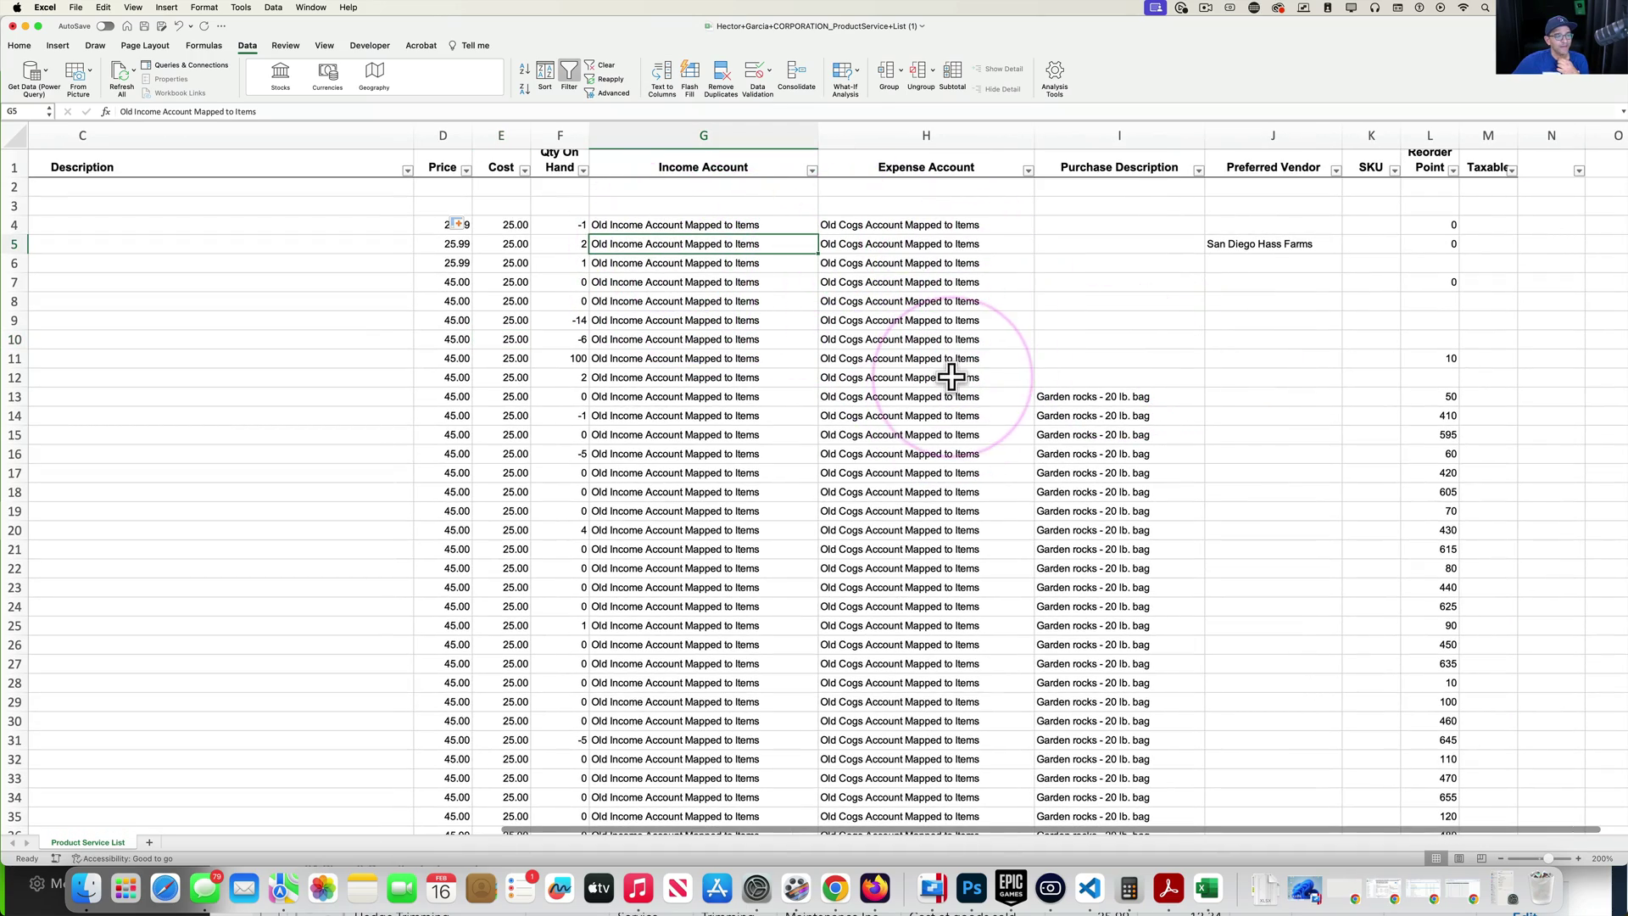
Step: Switch to QuickBooks Online, open the chart of accounts and filter the account list by "new"
{"action": "key", "text": "ctrl+super+f"}
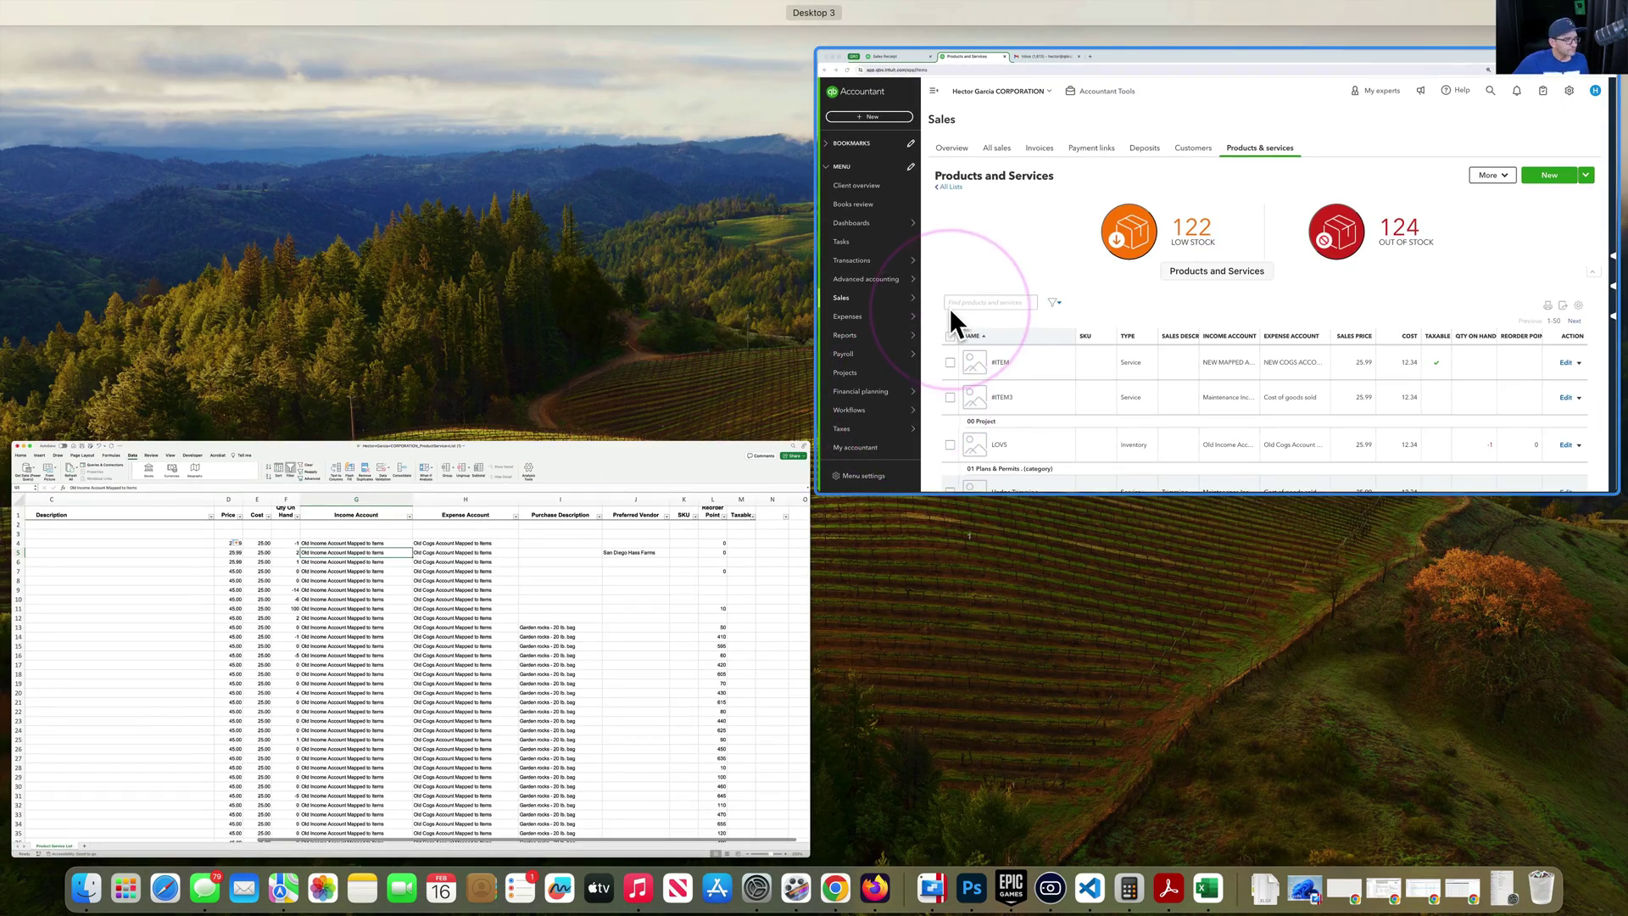
{"action": "left_click", "coordinate": [949, 308]}
{"action": "left_click", "coordinate": [1532, 98]}
{"action": "left_click", "coordinate": [1022, 204]}
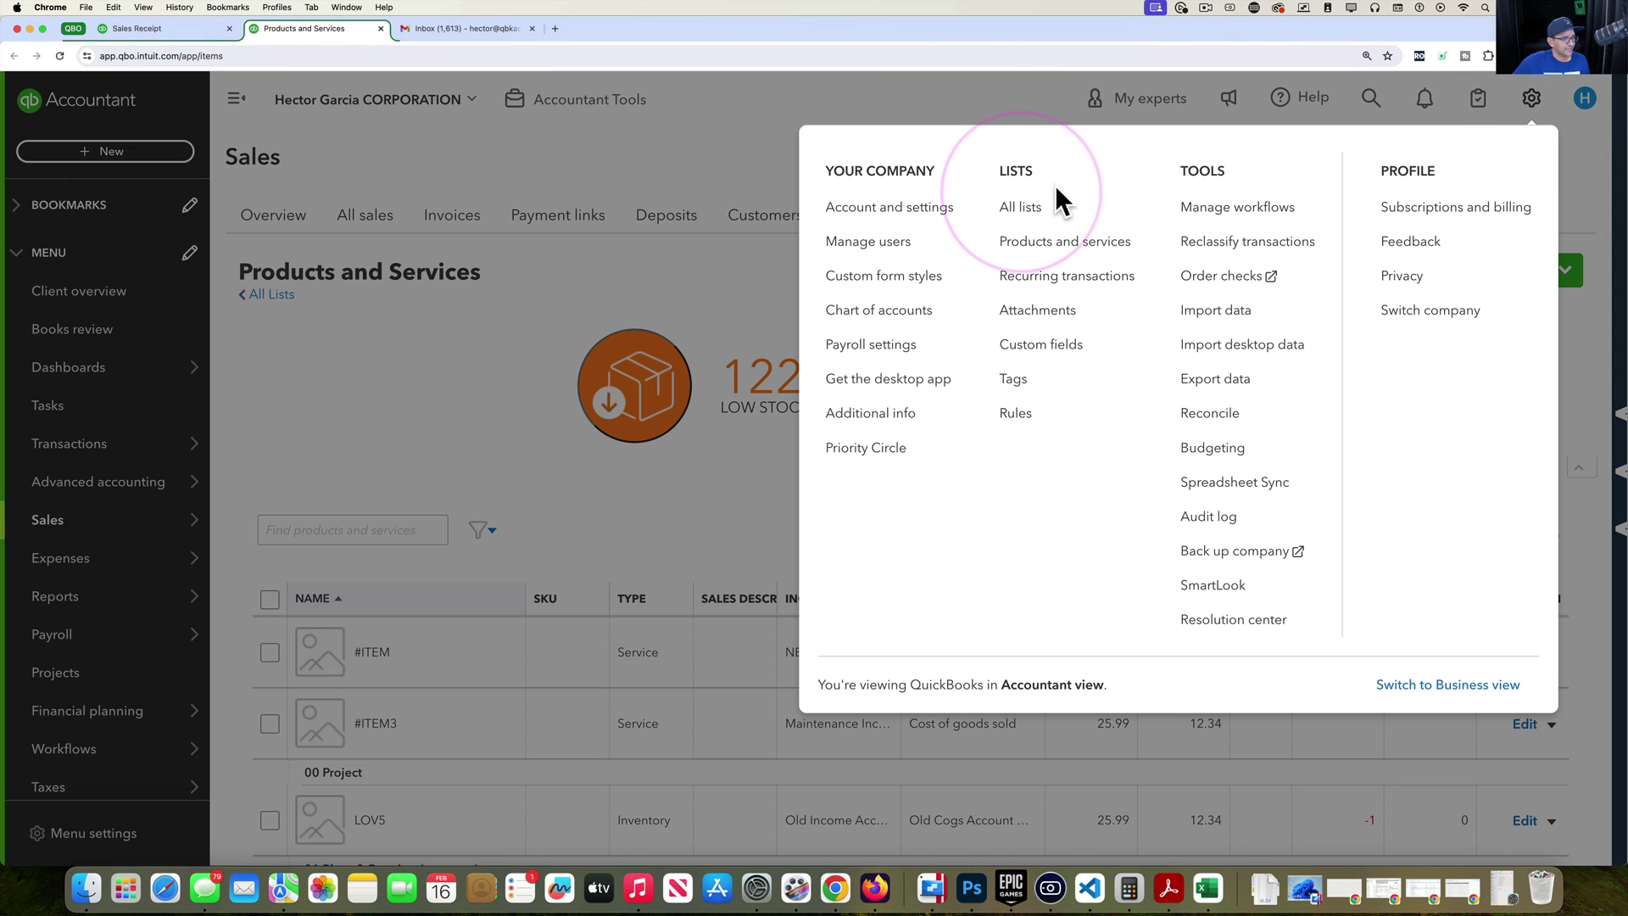
{"action": "left_click", "coordinate": [882, 311]}
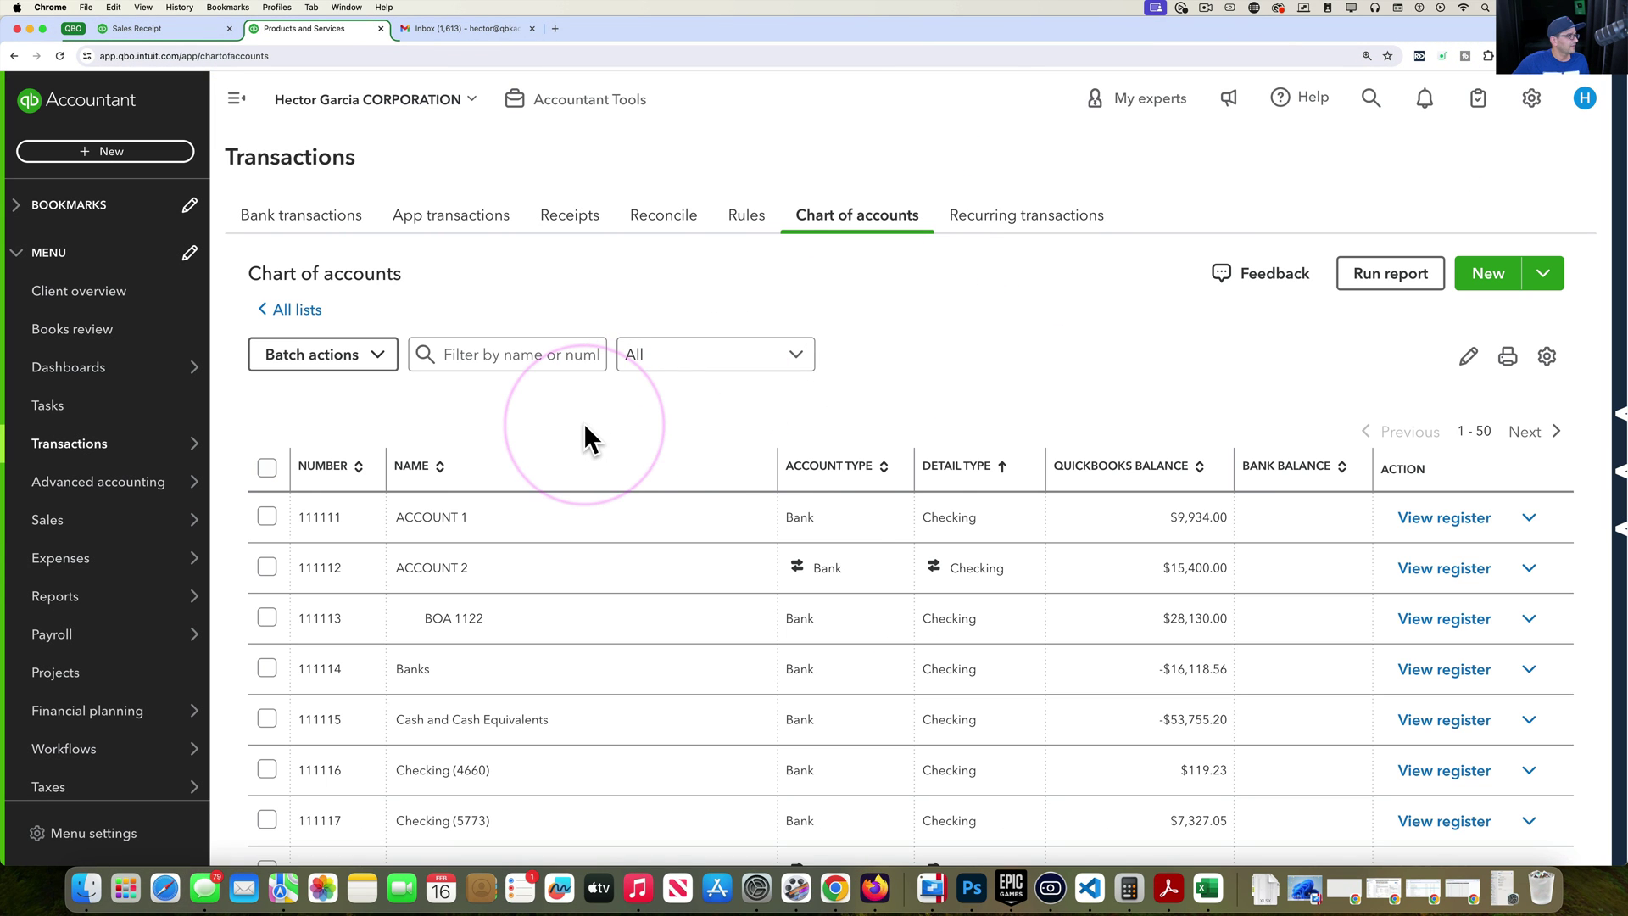
{"action": "left_click", "coordinate": [470, 349]}
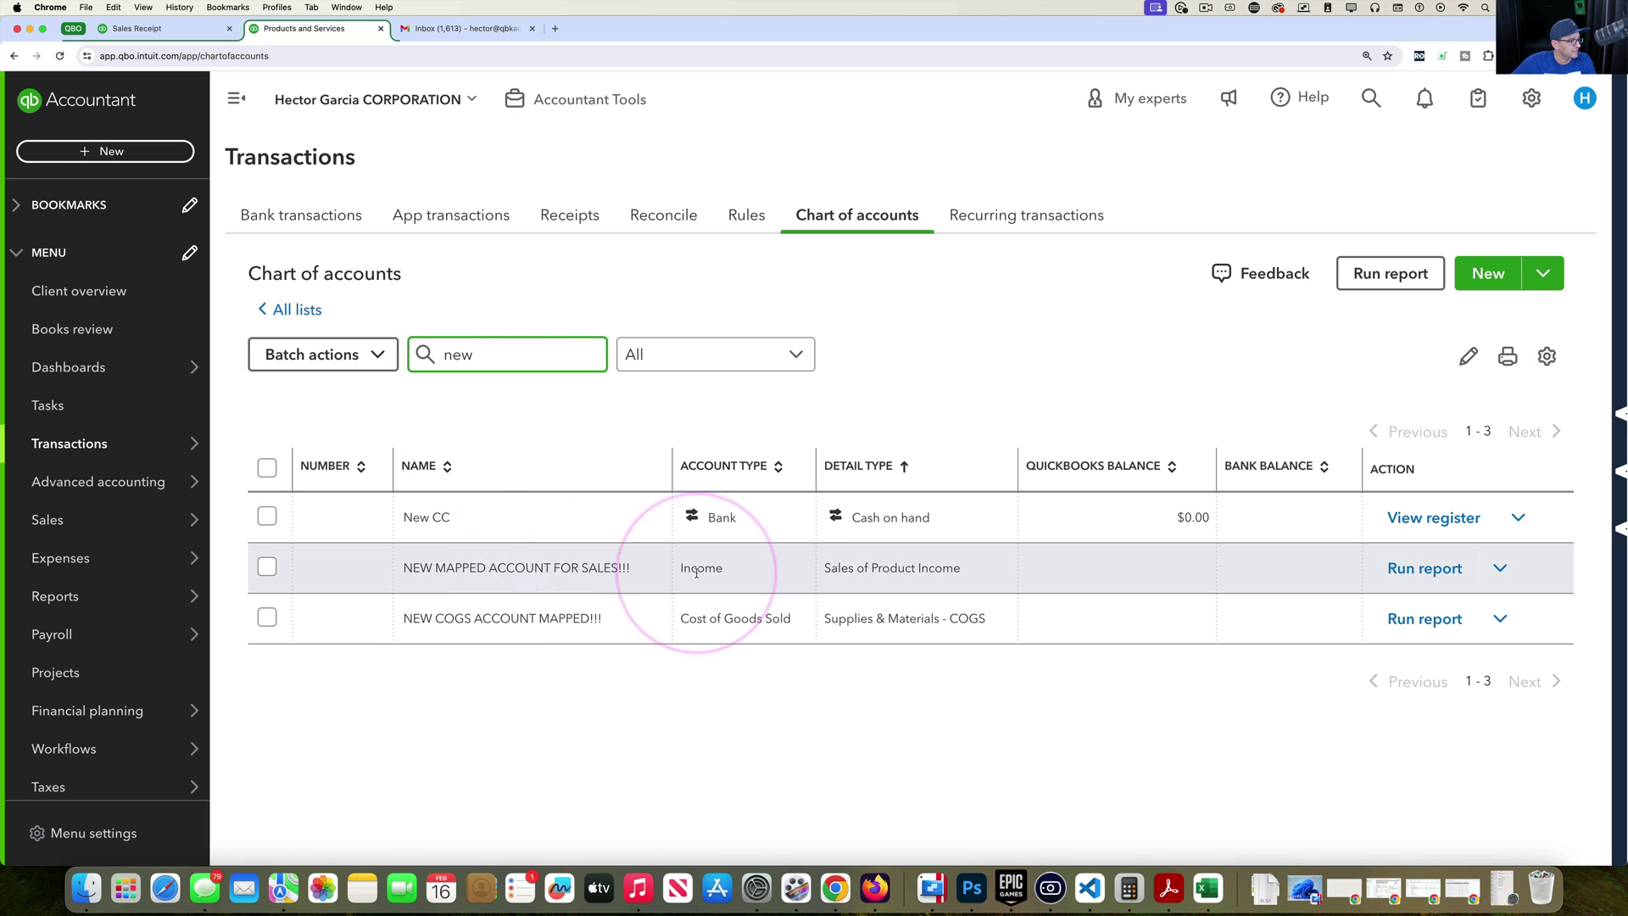
Step: Copy the account name NEW MAPPED ACCOUNT FOR SALES!!! and paste it into cell G4 of the Excel product list
{"action": "left_click_drag", "start_coordinate": [638, 568], "coordinate": [405, 564]}
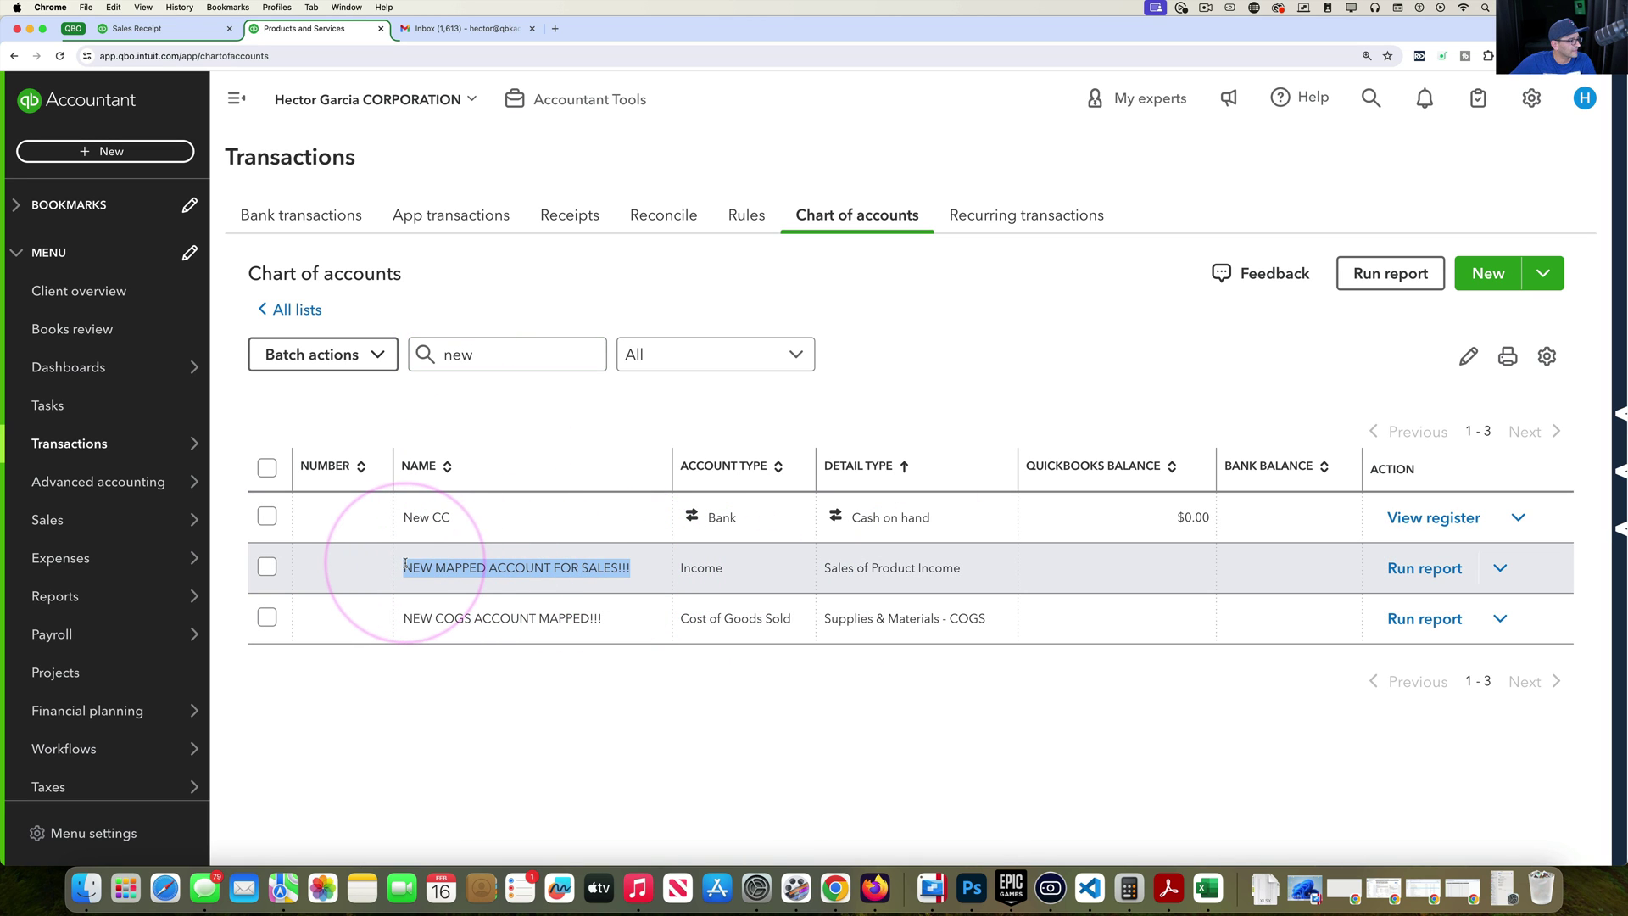
{"action": "right_click", "coordinate": [440, 563]}
{"action": "left_click", "coordinate": [456, 587]}
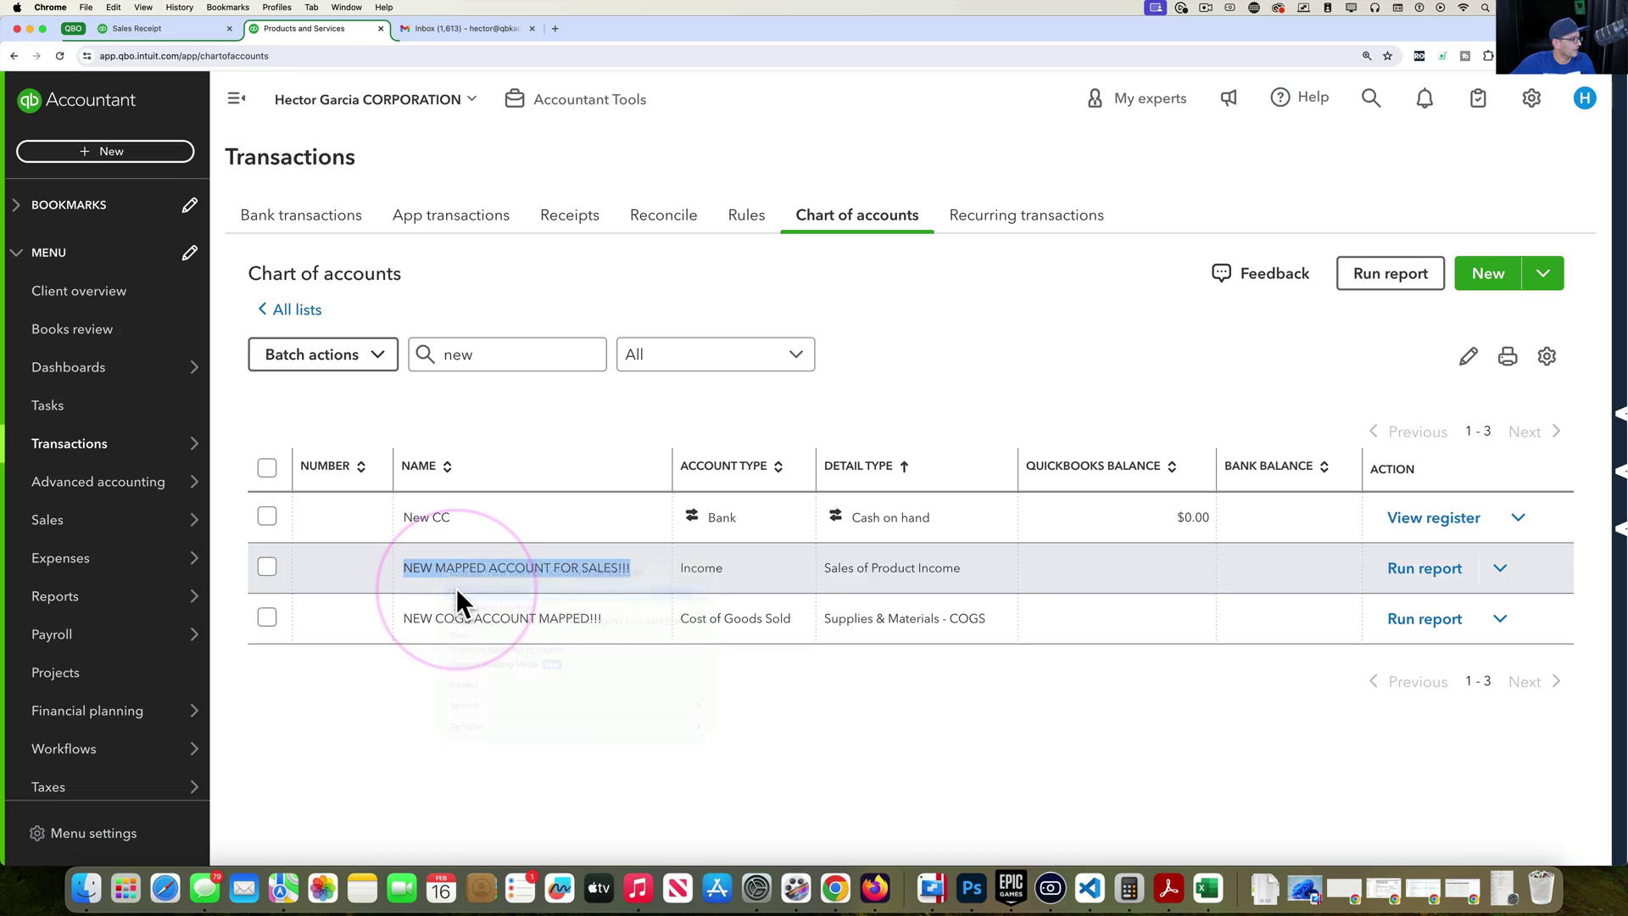
{"action": "key", "text": "super+Tab"}
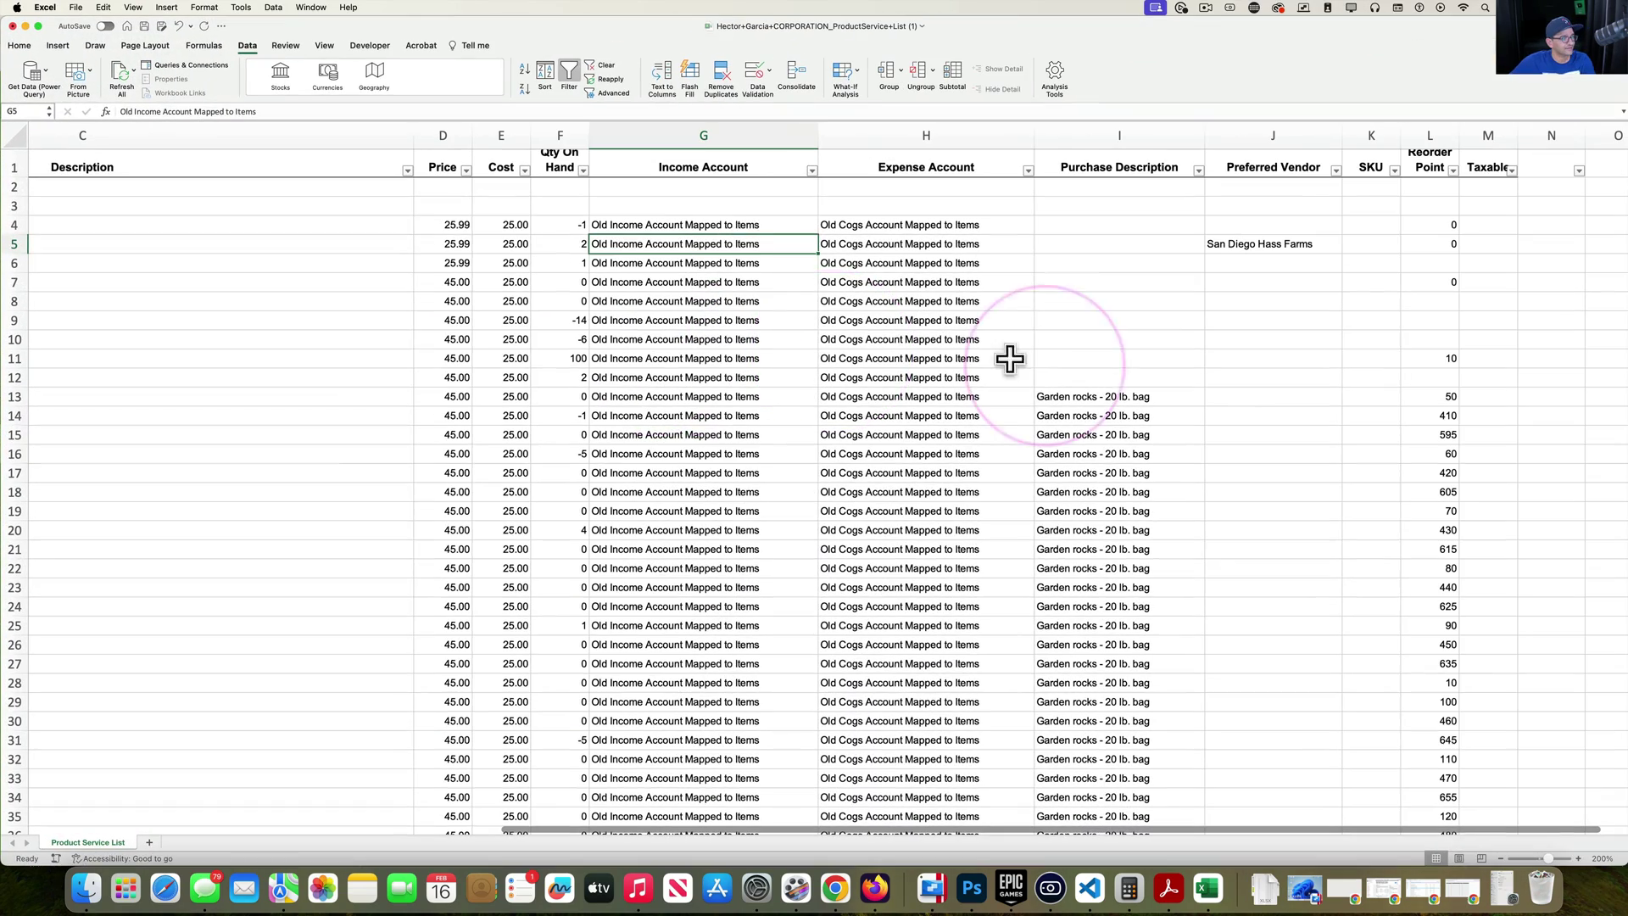
{"action": "left_click", "coordinate": [735, 224]}
{"action": "key", "text": "super+v"}
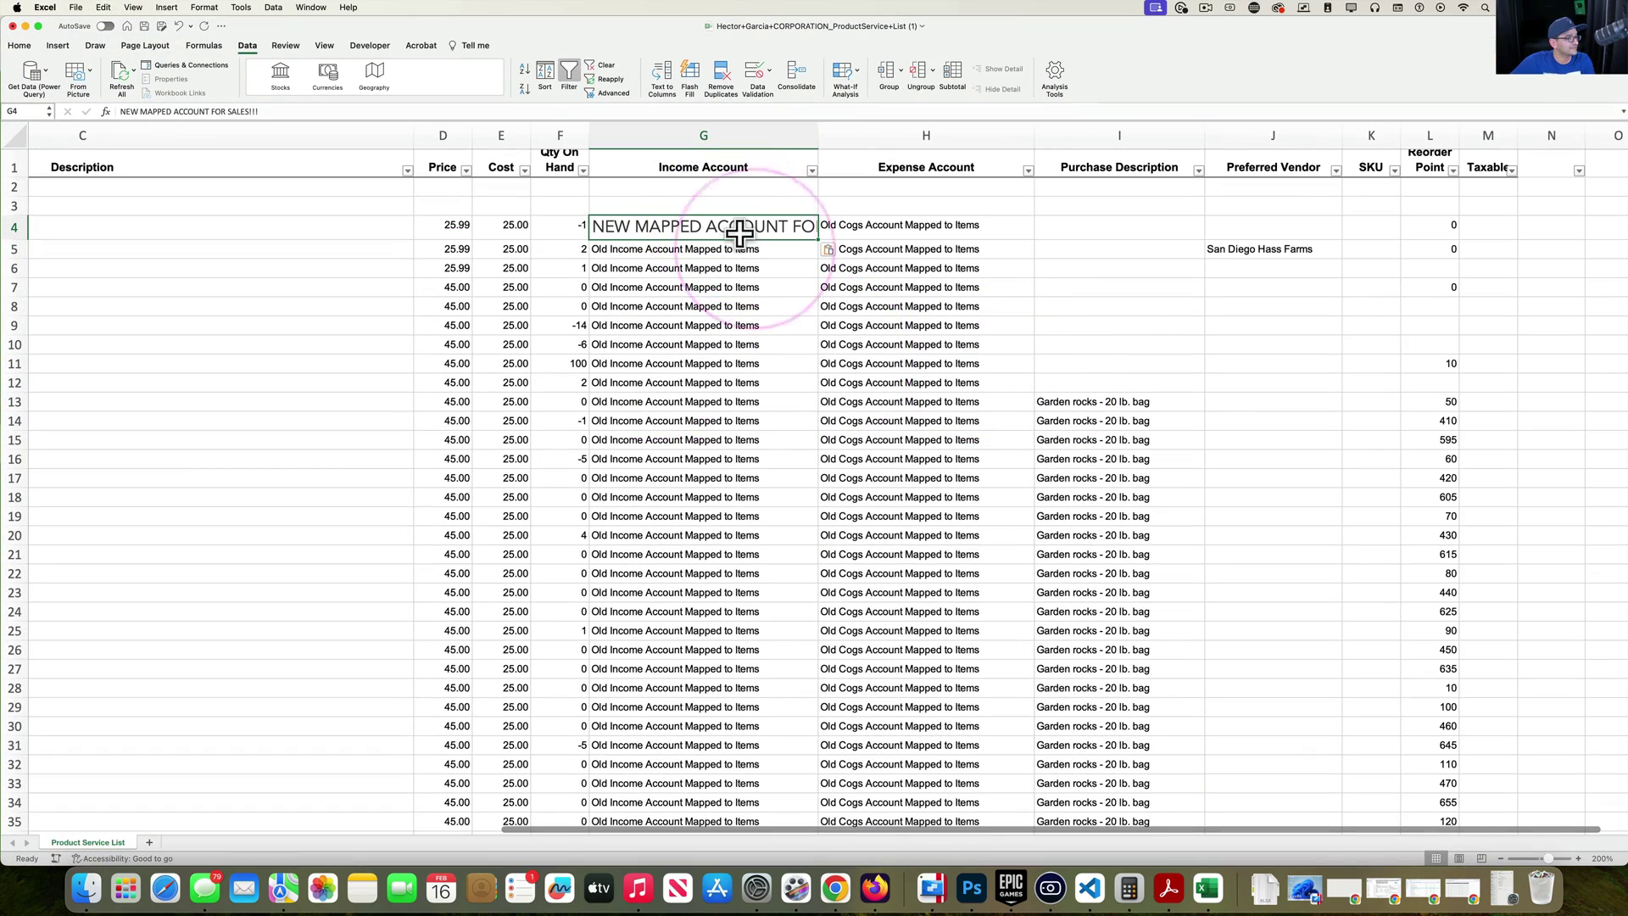
Step: Fill the new sales account from G4 down the Income Account column and check it through the last product row
{"action": "double_click", "coordinate": [818, 242]}
{"action": "left_click", "coordinate": [726, 380]}
{"action": "scroll", "coordinate": [726, 379], "scroll_direction": "down", "scroll_amount": 20}
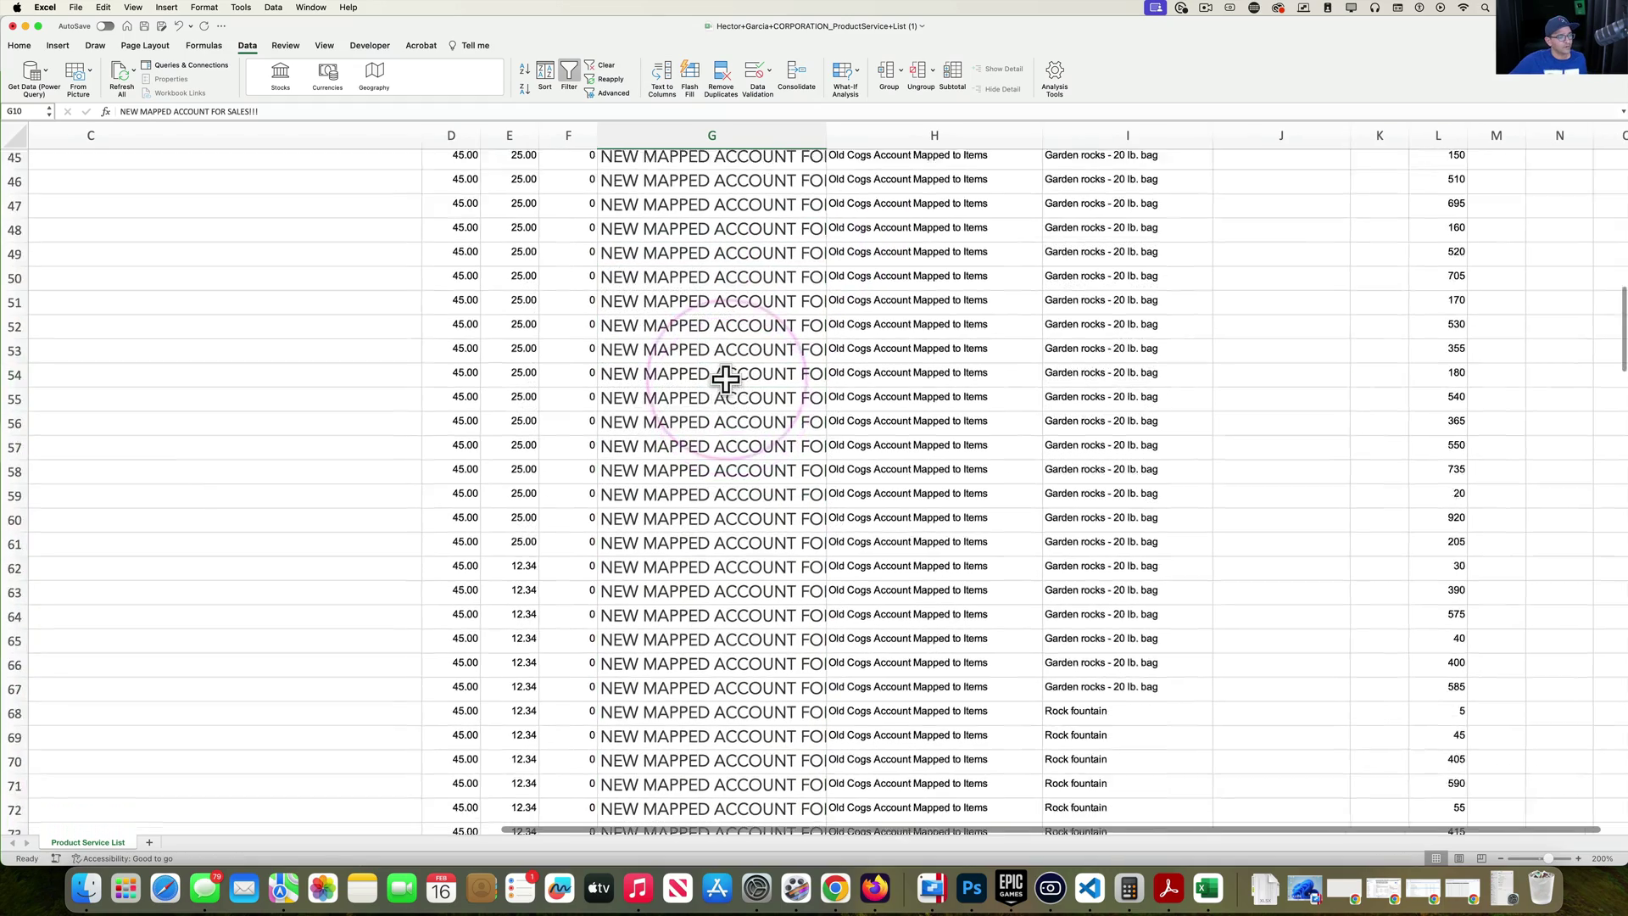
{"action": "scroll", "coordinate": [727, 378], "scroll_direction": "down", "scroll_amount": 10}
{"action": "scroll", "coordinate": [738, 277], "scroll_direction": "up", "scroll_amount": 5}
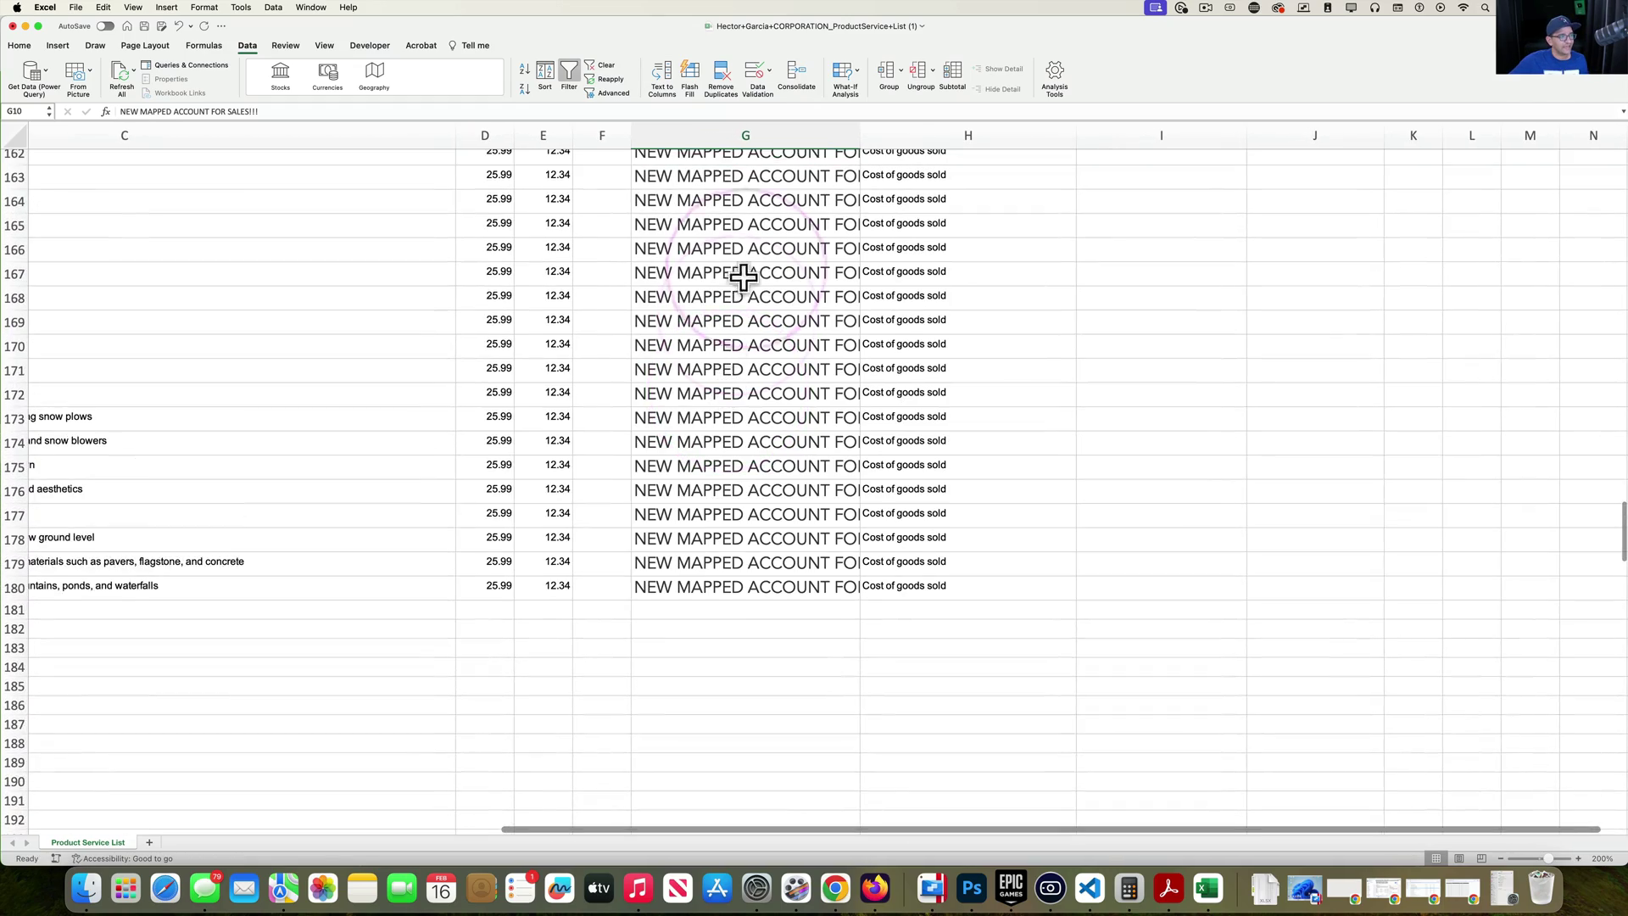
{"action": "left_click", "coordinate": [740, 270]}
{"action": "scroll", "coordinate": [744, 264], "scroll_direction": "up", "scroll_amount": 3}
{"action": "scroll", "coordinate": [745, 264], "scroll_direction": "up", "scroll_amount": 20}
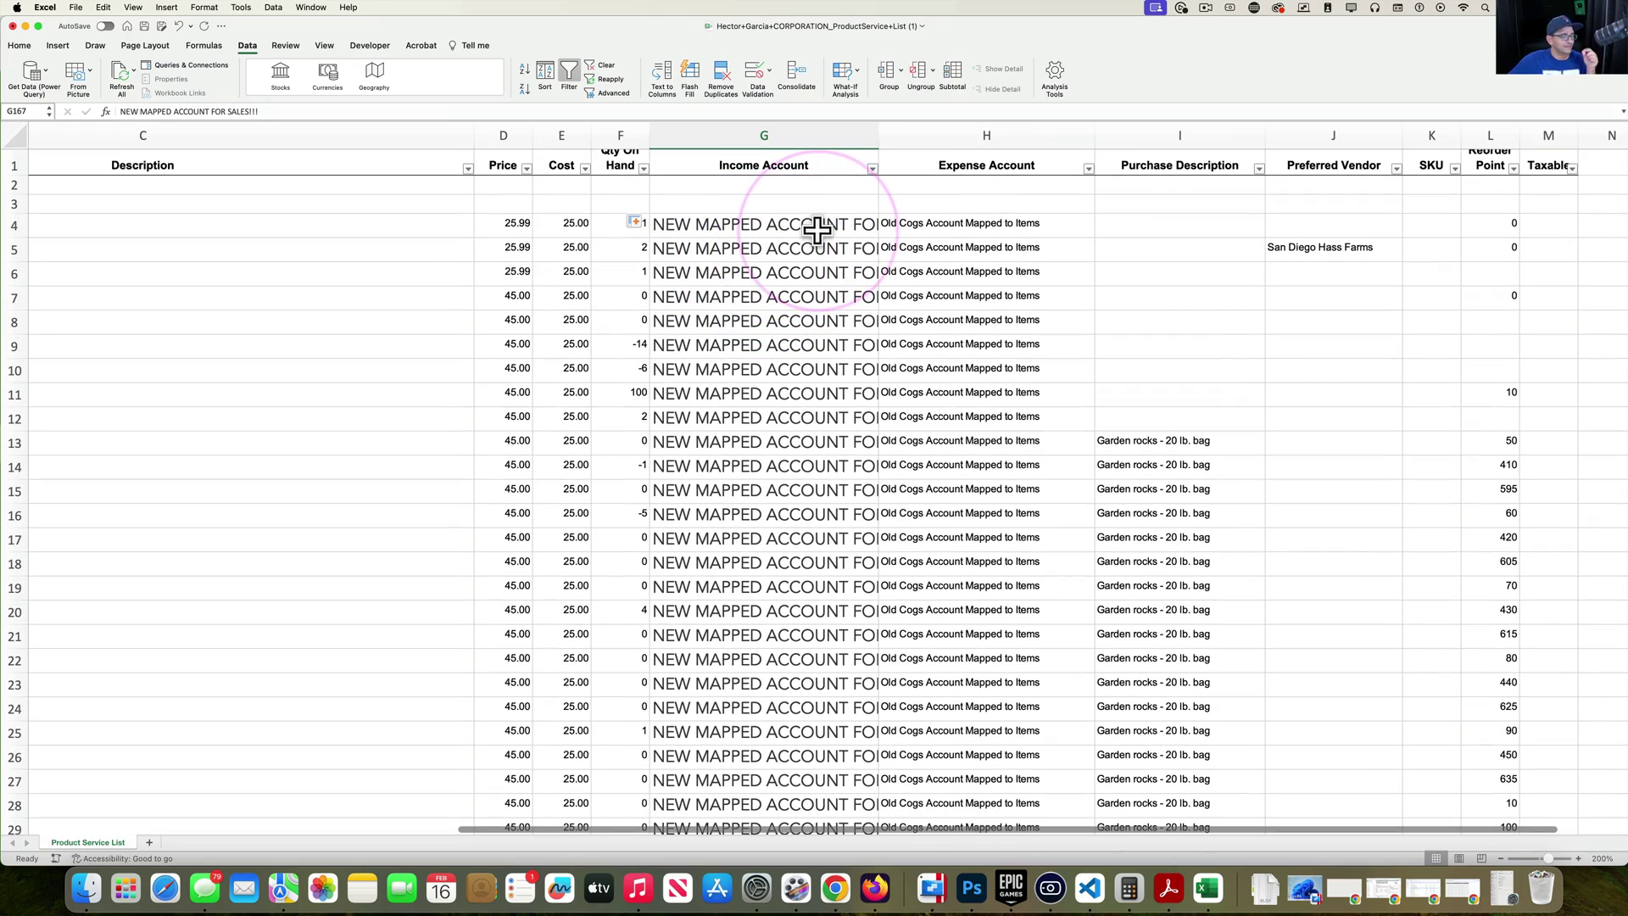
Step: Select cell H4, switch to the QuickBooks chart of accounts and copy the account name NEW COGS ACCOUNT MAPPED!!!
{"action": "left_click", "coordinate": [1025, 223]}
{"action": "key", "text": "ctrl+Up"}
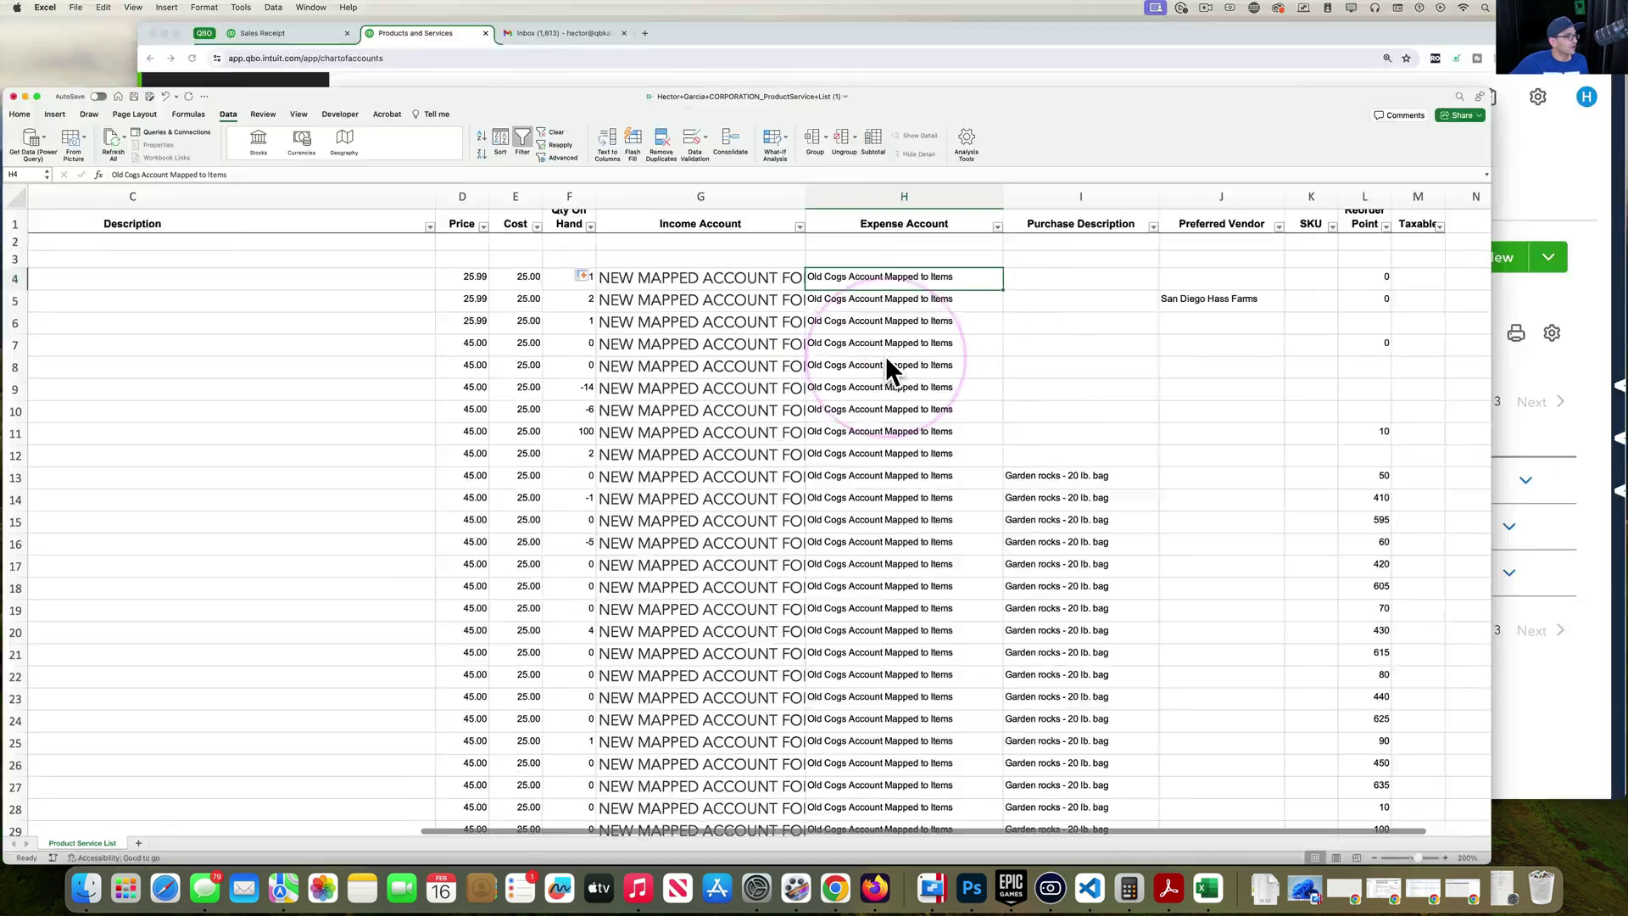
{"action": "left_click", "coordinate": [875, 310]}
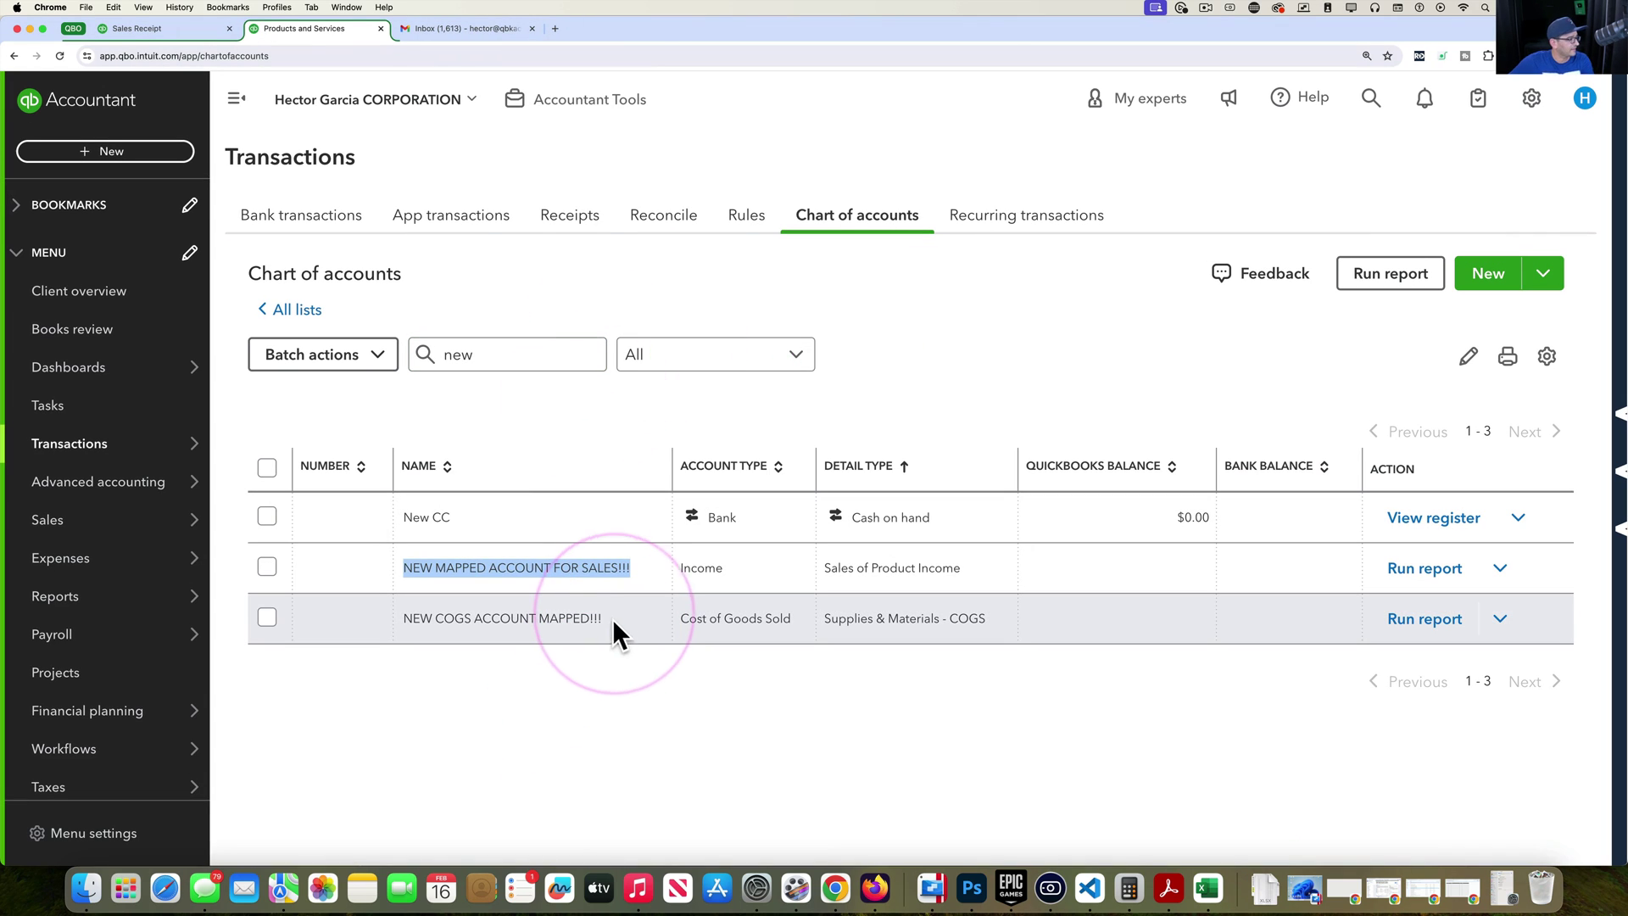
{"action": "left_click_drag", "start_coordinate": [617, 612], "coordinate": [395, 614]}
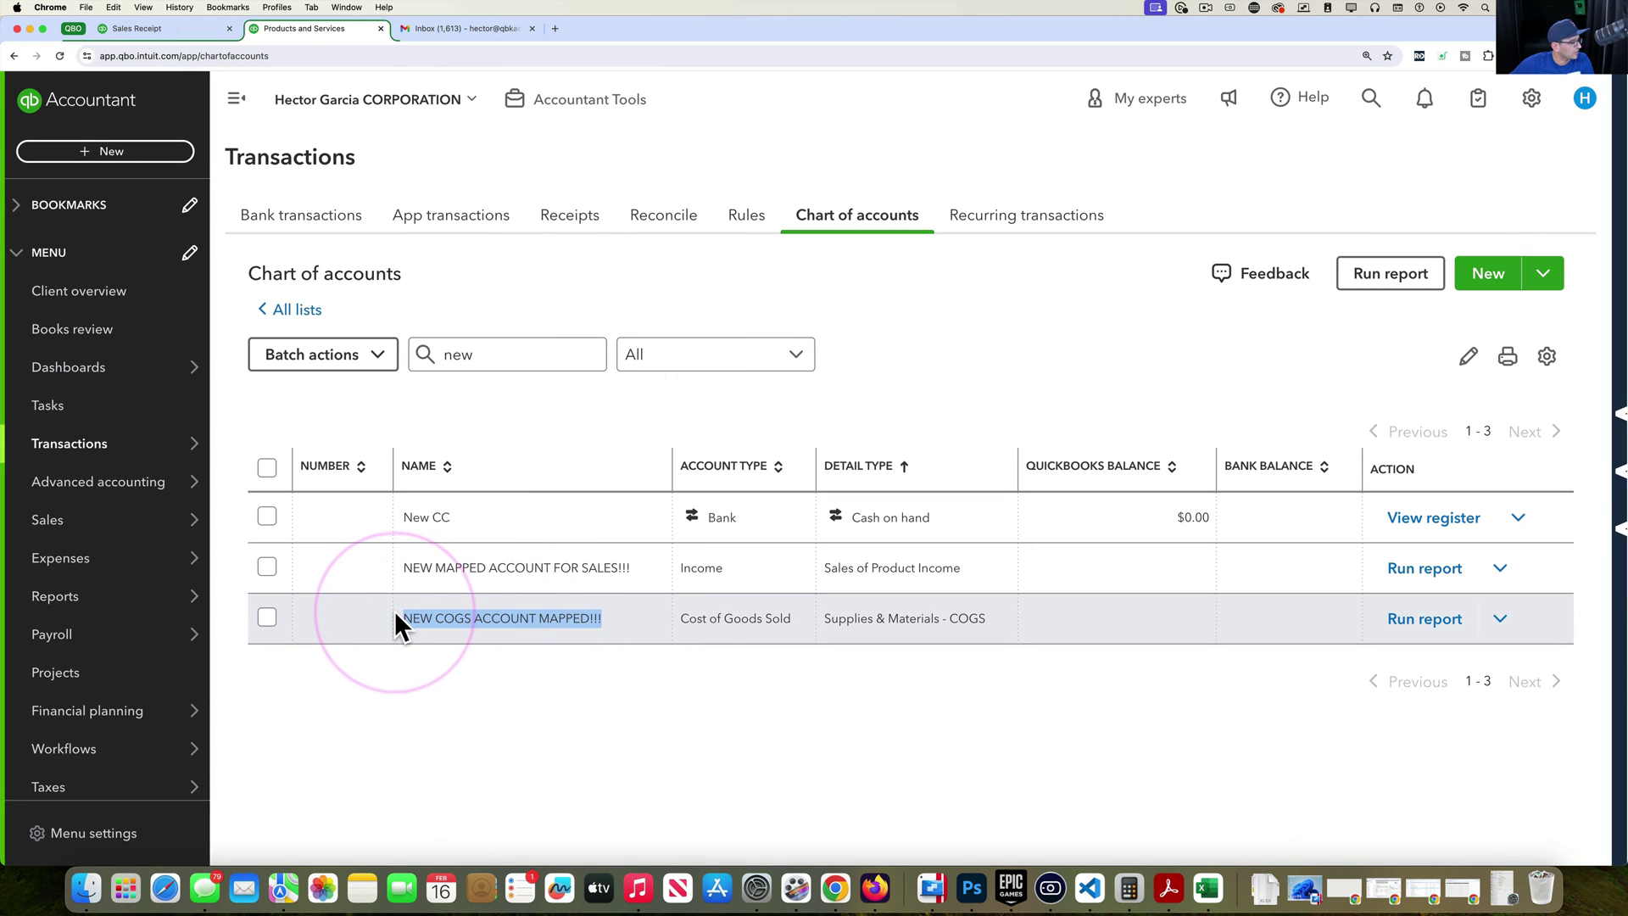
{"action": "right_click", "coordinate": [485, 623]}
{"action": "left_click", "coordinate": [505, 653]}
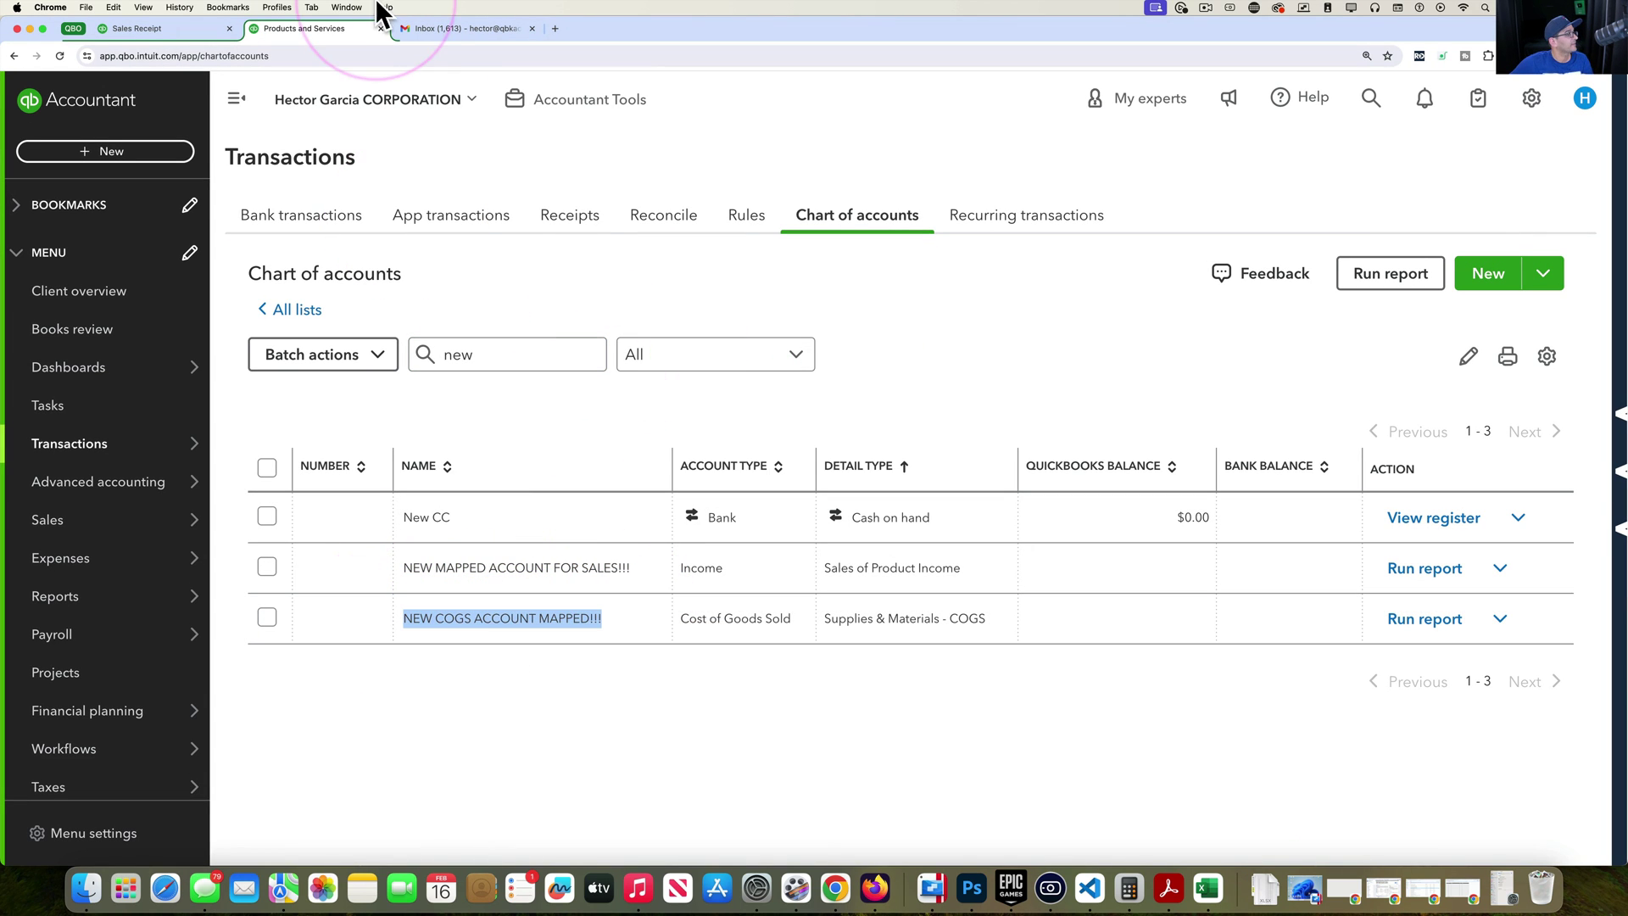
Step: Paste NEW COGS ACCOUNT MAPPED!!! into cell H4 of the Excel product list and fill it down the Expense Account column
{"action": "key", "text": "ctrl+Up"}
{"action": "left_click", "coordinate": [683, 322]}
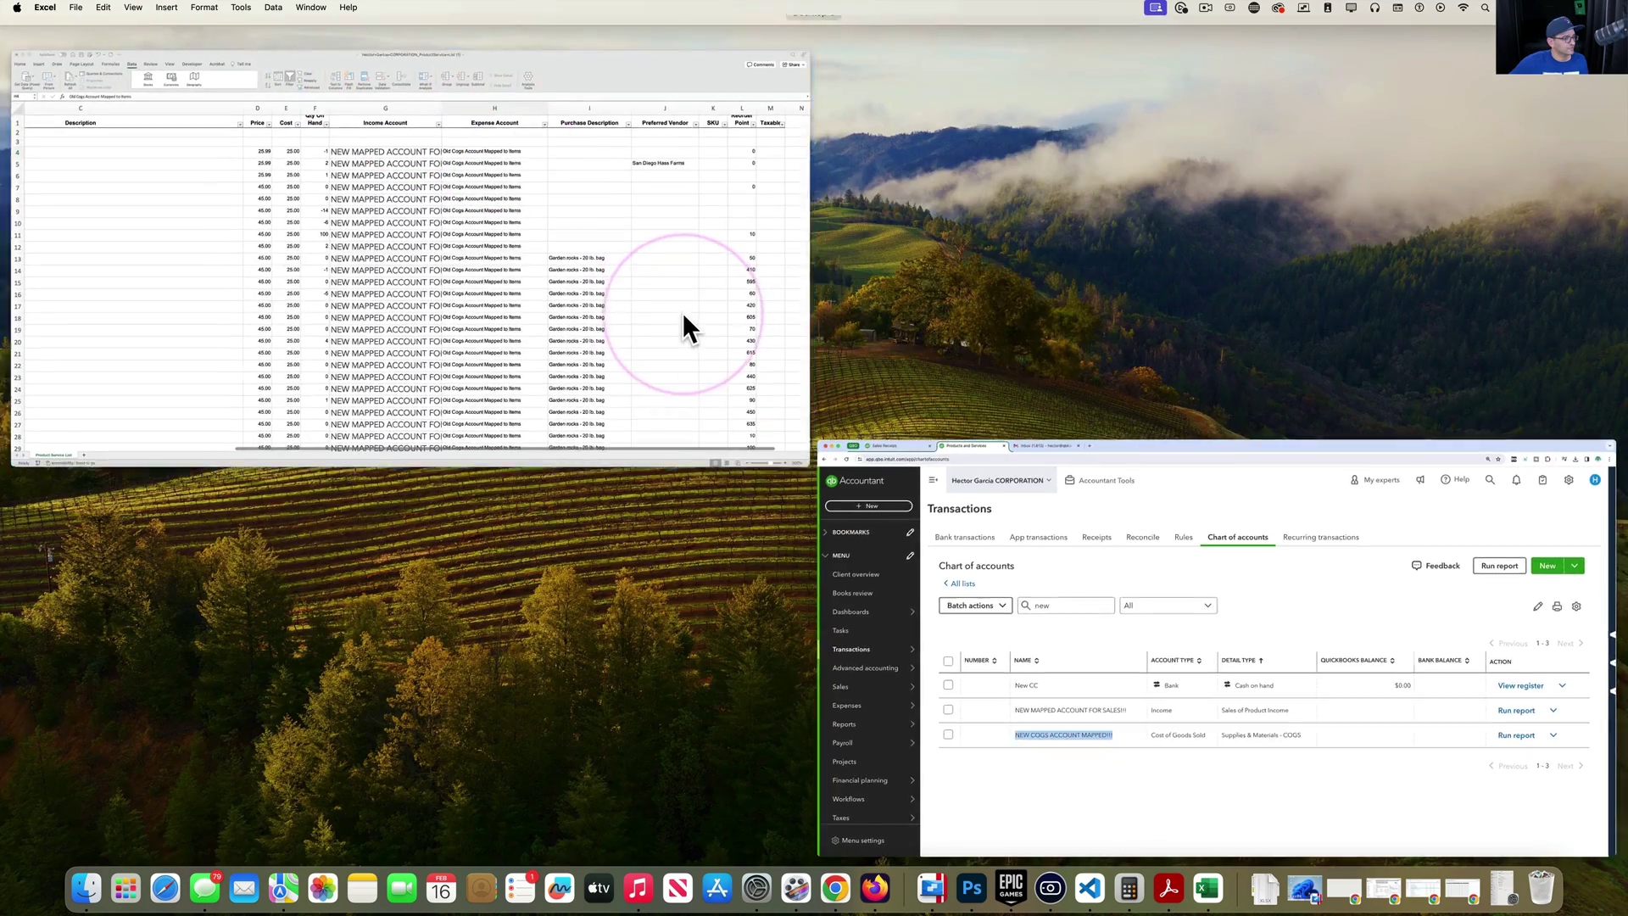
{"action": "right_click", "coordinate": [973, 217]}
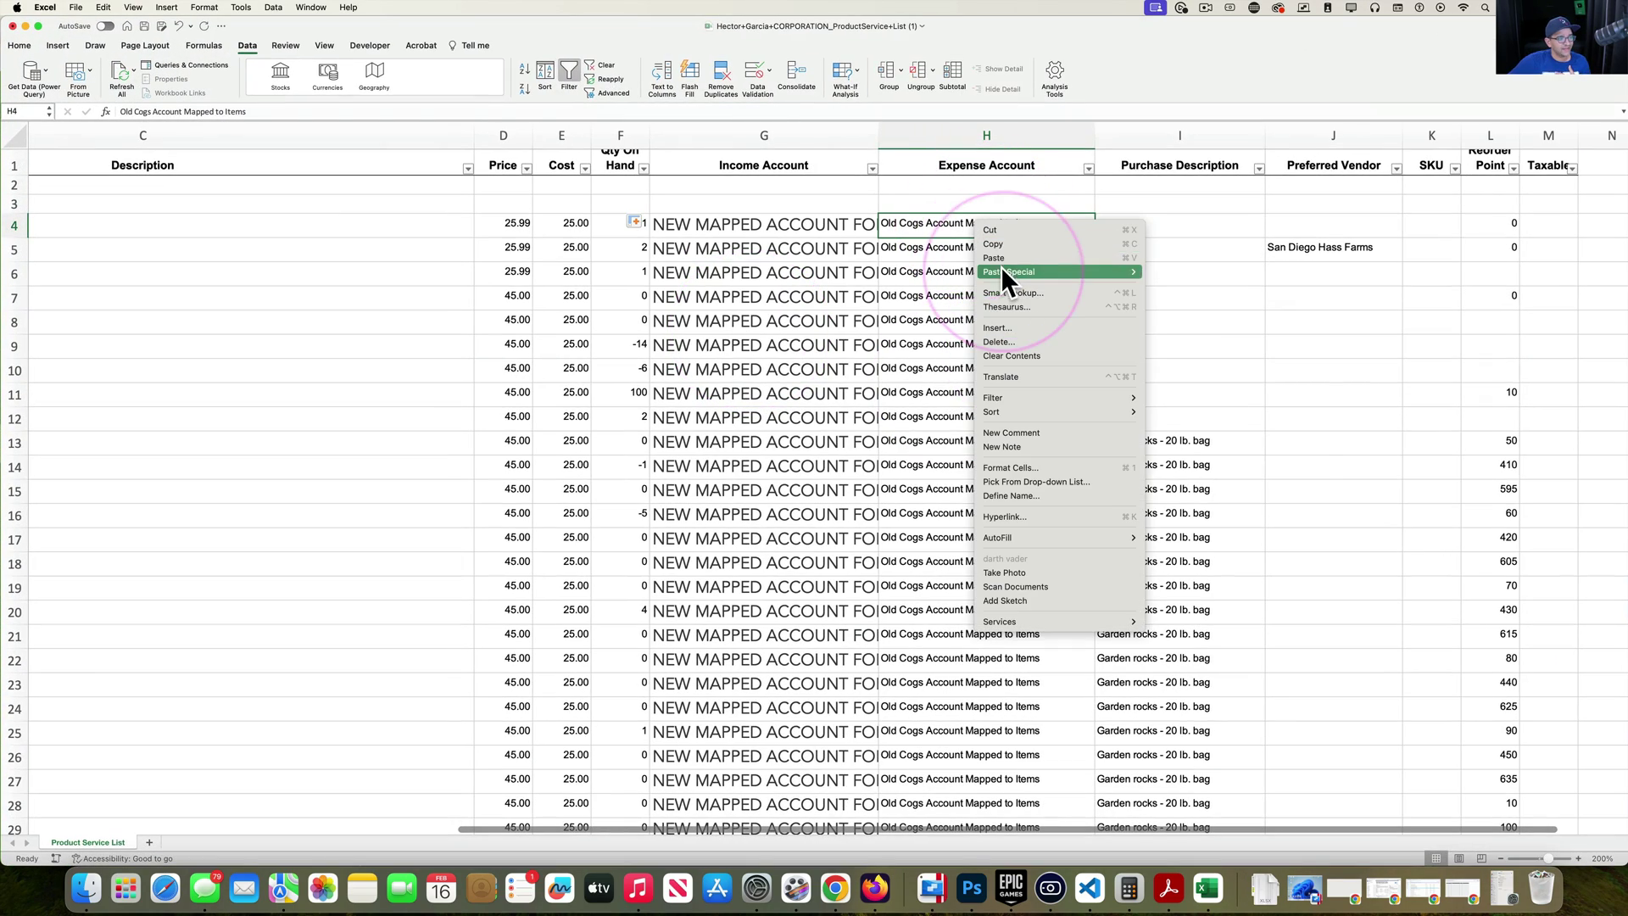
{"action": "key", "text": "Escape"}
{"action": "key", "text": "super+v"}
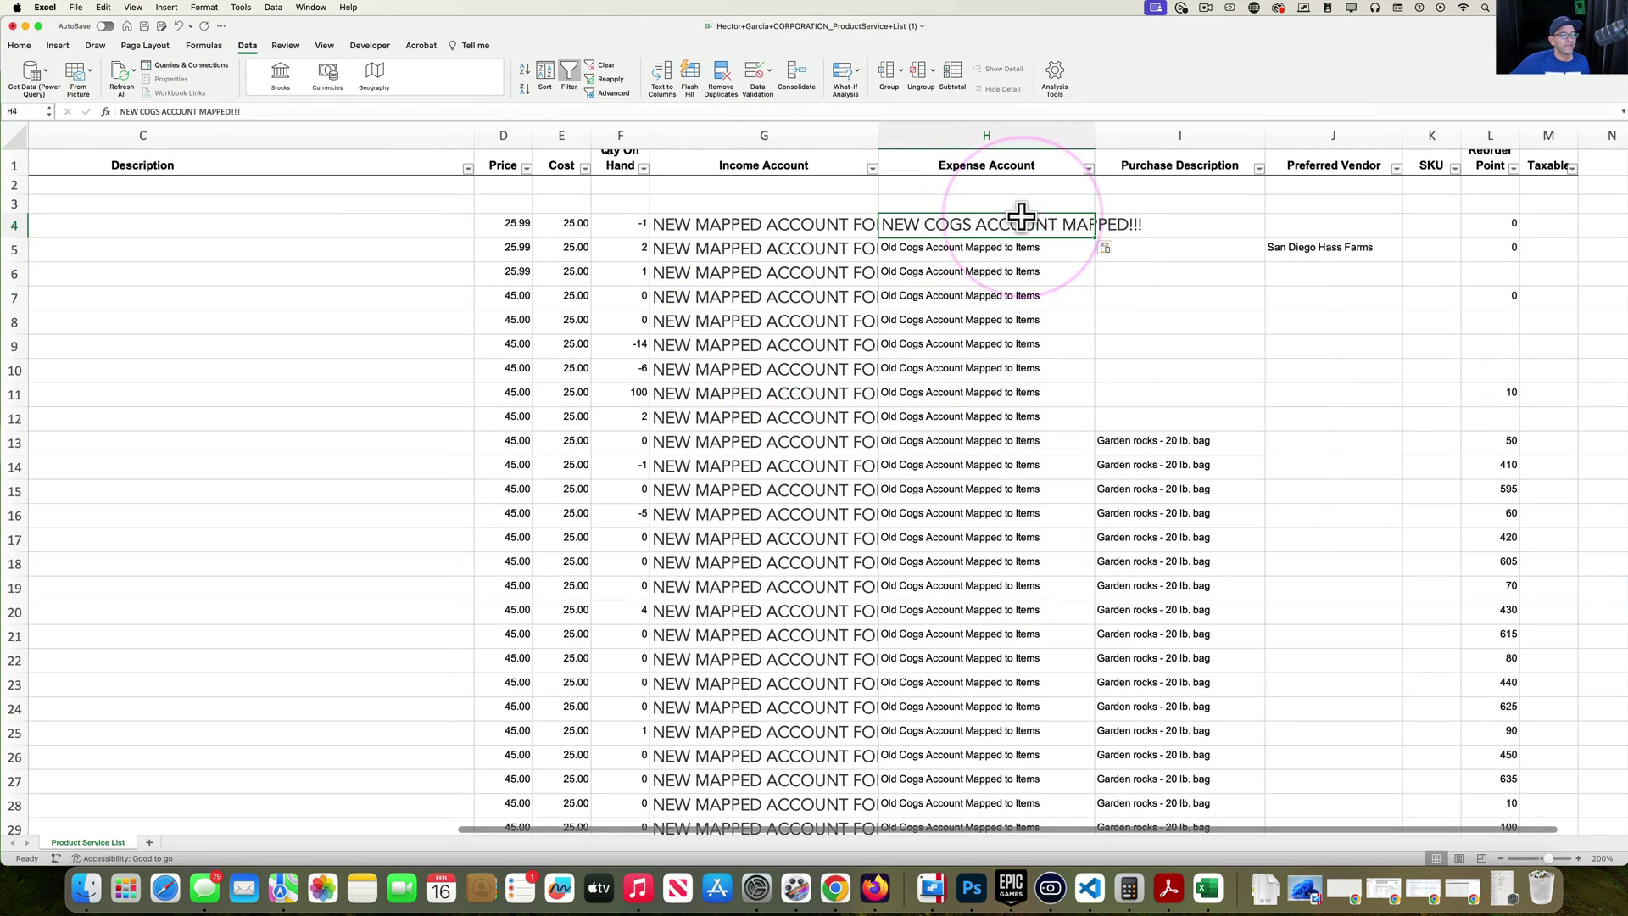
{"action": "double_click", "coordinate": [1096, 238]}
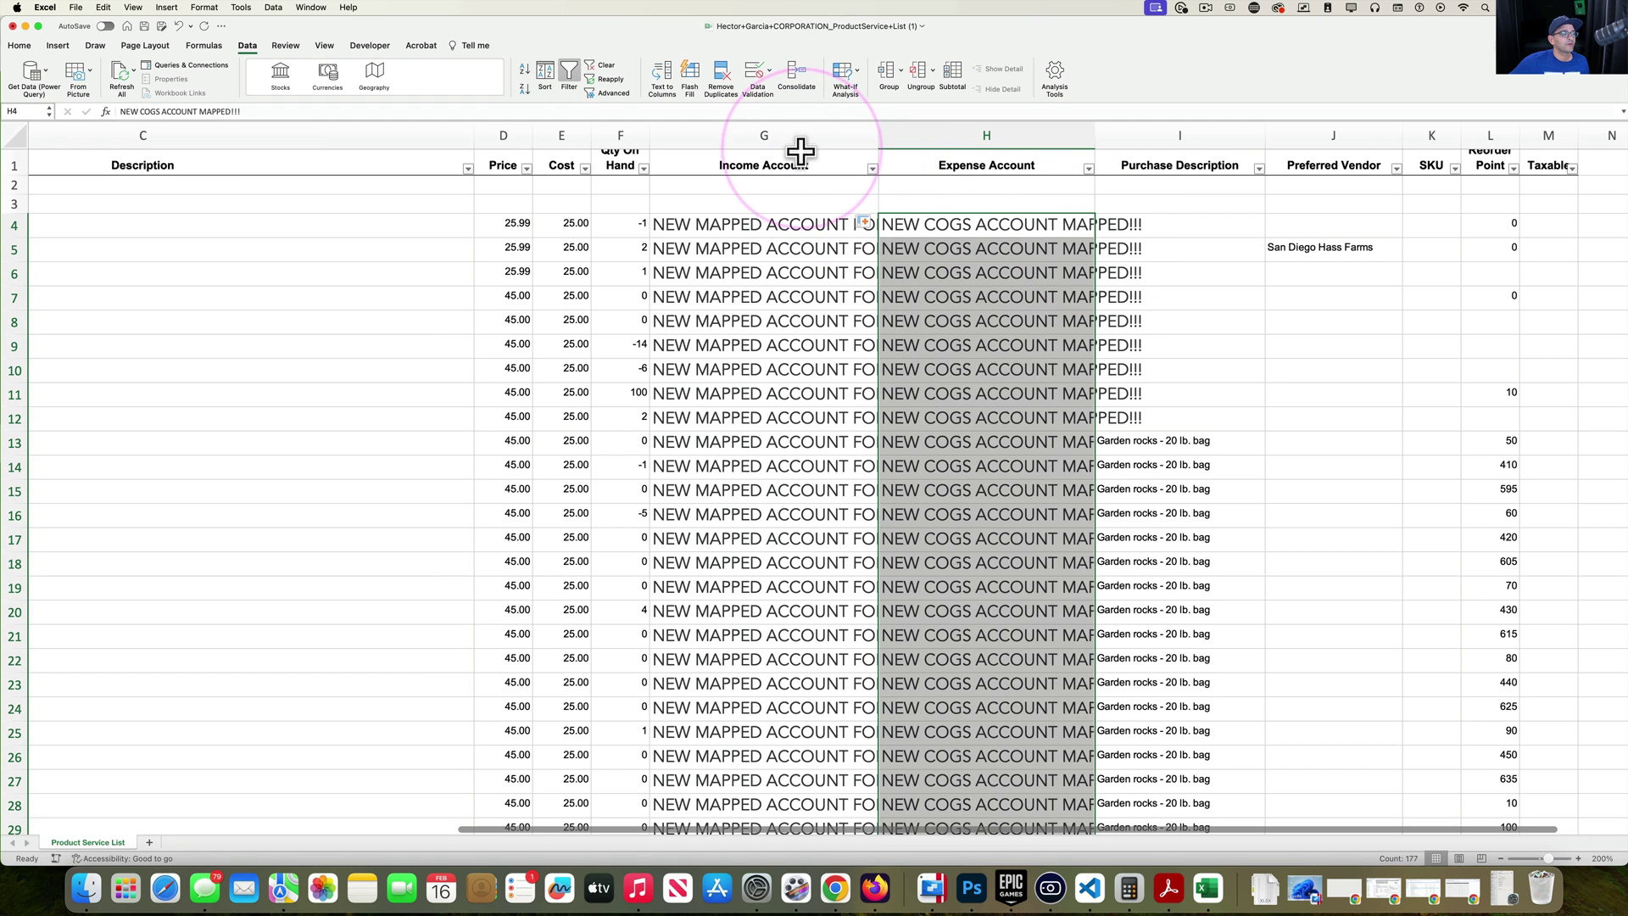
Step: Widen the Income Account and Expense Account columns to fit the full account names, leaving the cell contents in place
{"action": "left_click_drag", "start_coordinate": [801, 136], "coordinate": [972, 125]}
{"action": "left_click", "coordinate": [1000, 343]}
{"action": "left_click_drag", "start_coordinate": [1050, 366], "coordinate": [1050, 339]}
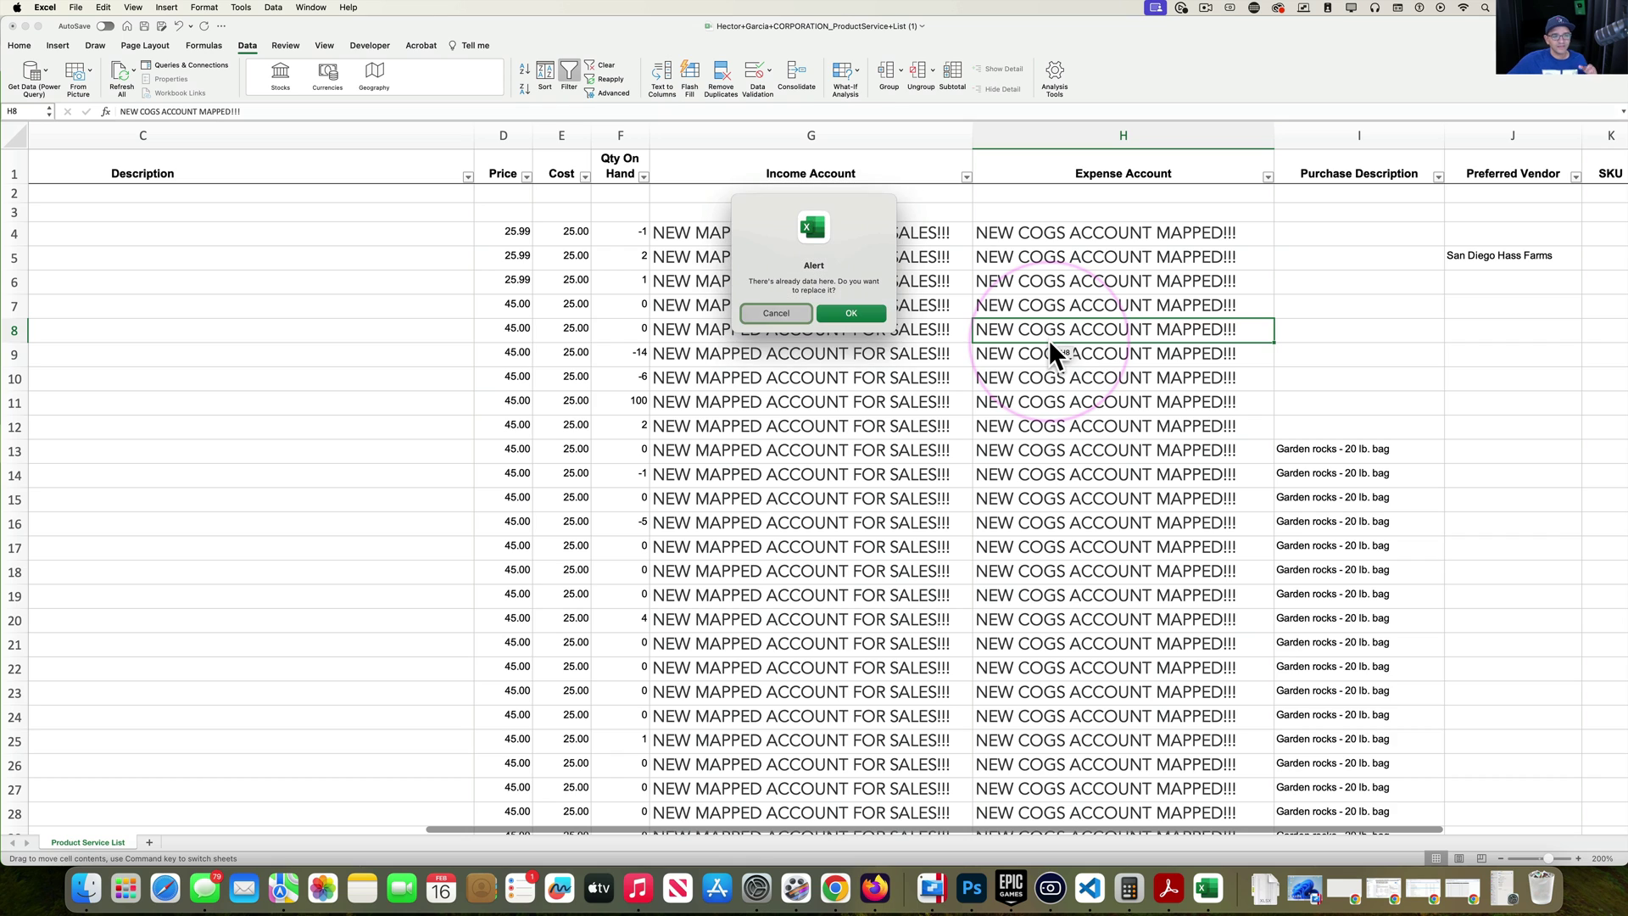
{"action": "left_click", "coordinate": [774, 313]}
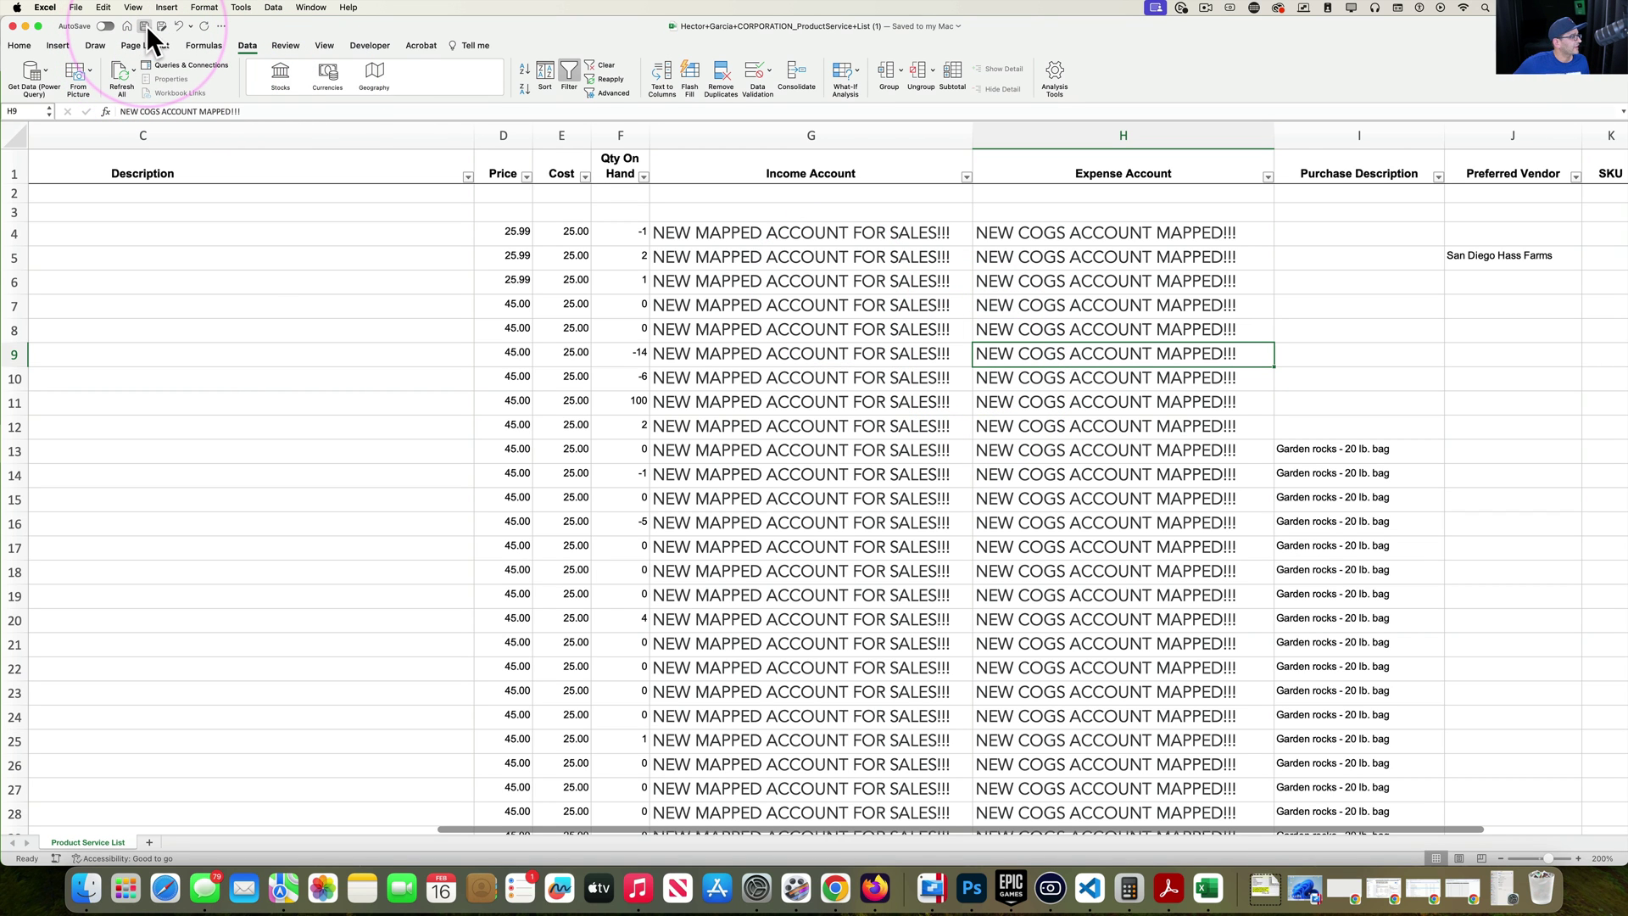
Step: Put the workbook away and examine the old and new income and COGS accounts on the QuickBooks Profit and Loss report
{"action": "left_click", "coordinate": [26, 25]}
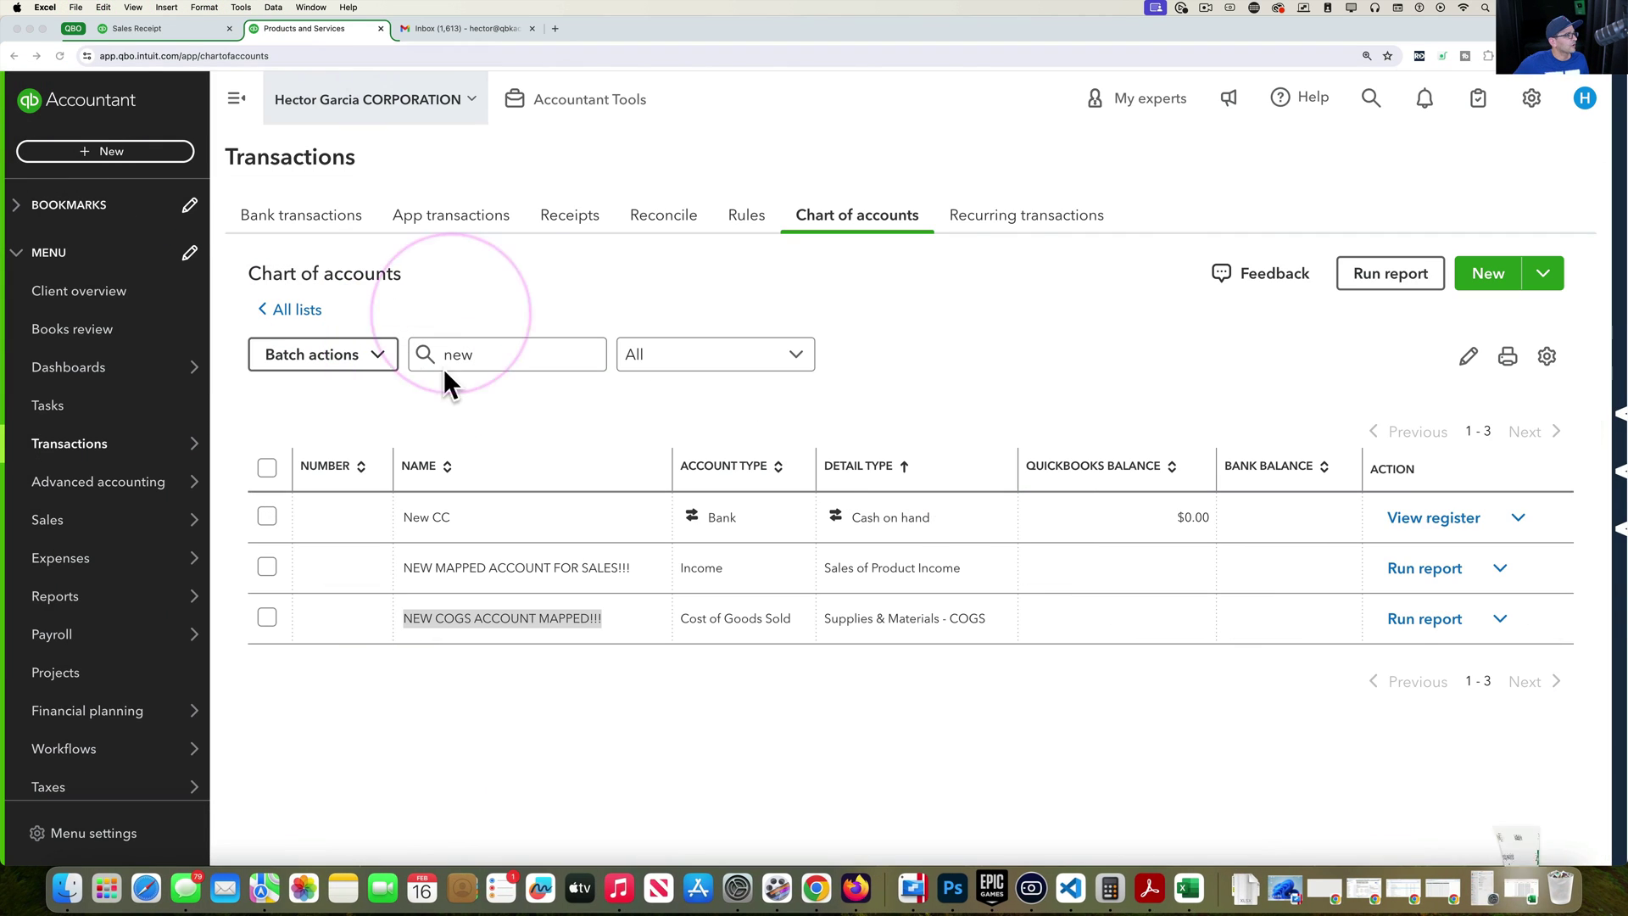
{"action": "left_click", "coordinate": [149, 28]}
{"action": "scroll", "coordinate": [1157, 348], "scroll_direction": "up", "scroll_amount": 4}
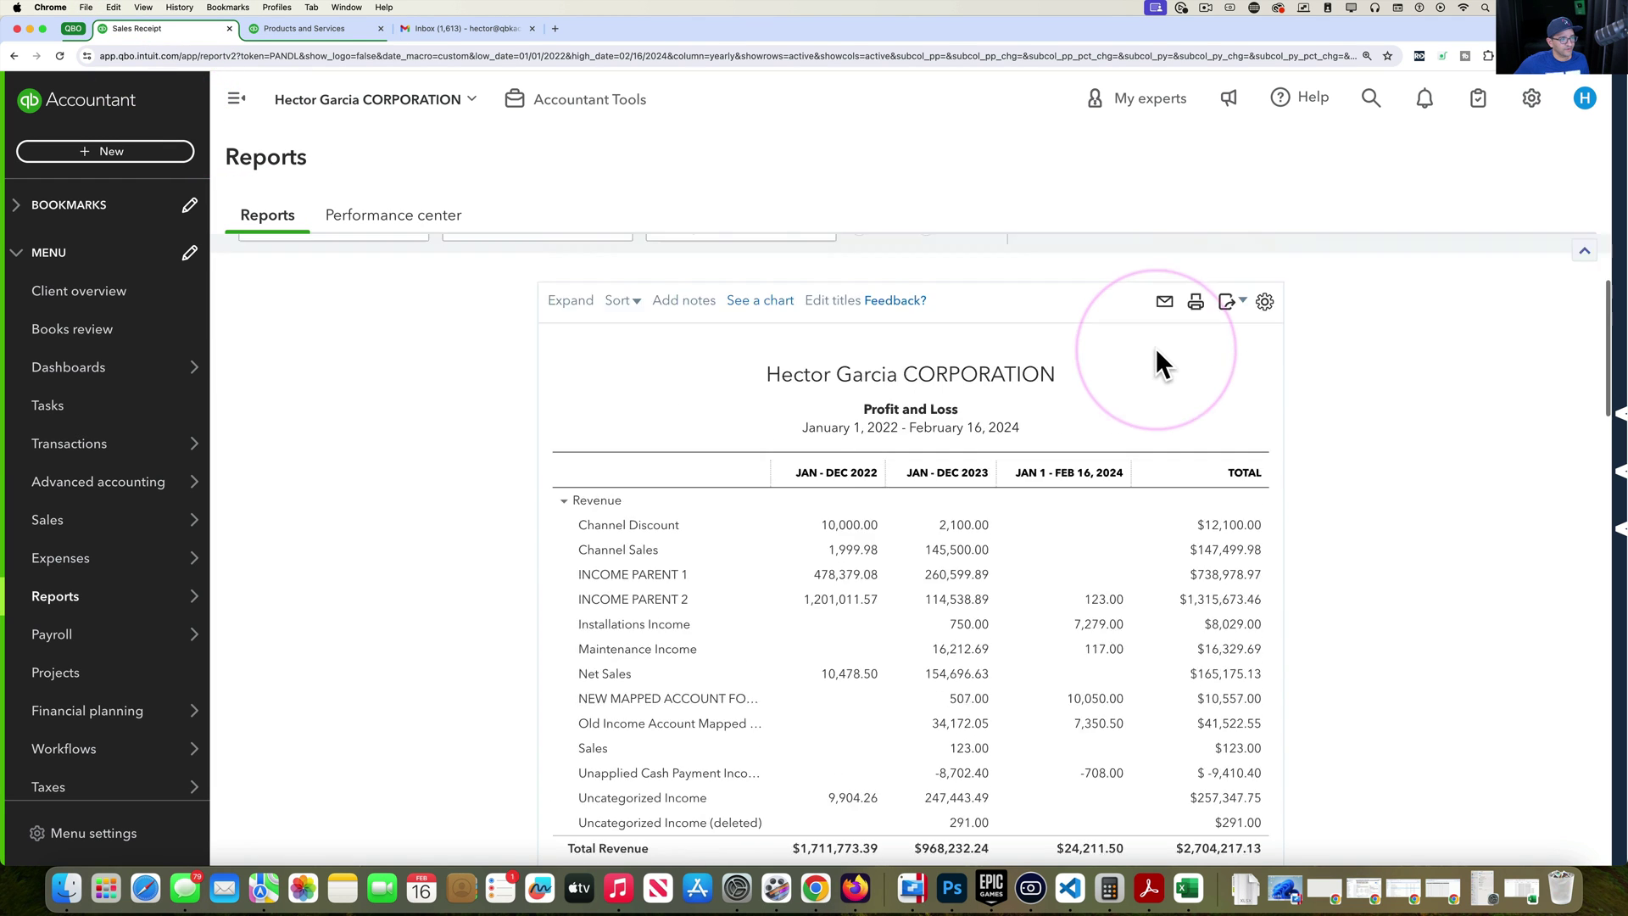
{"action": "scroll", "coordinate": [1320, 541], "scroll_direction": "down", "scroll_amount": 5}
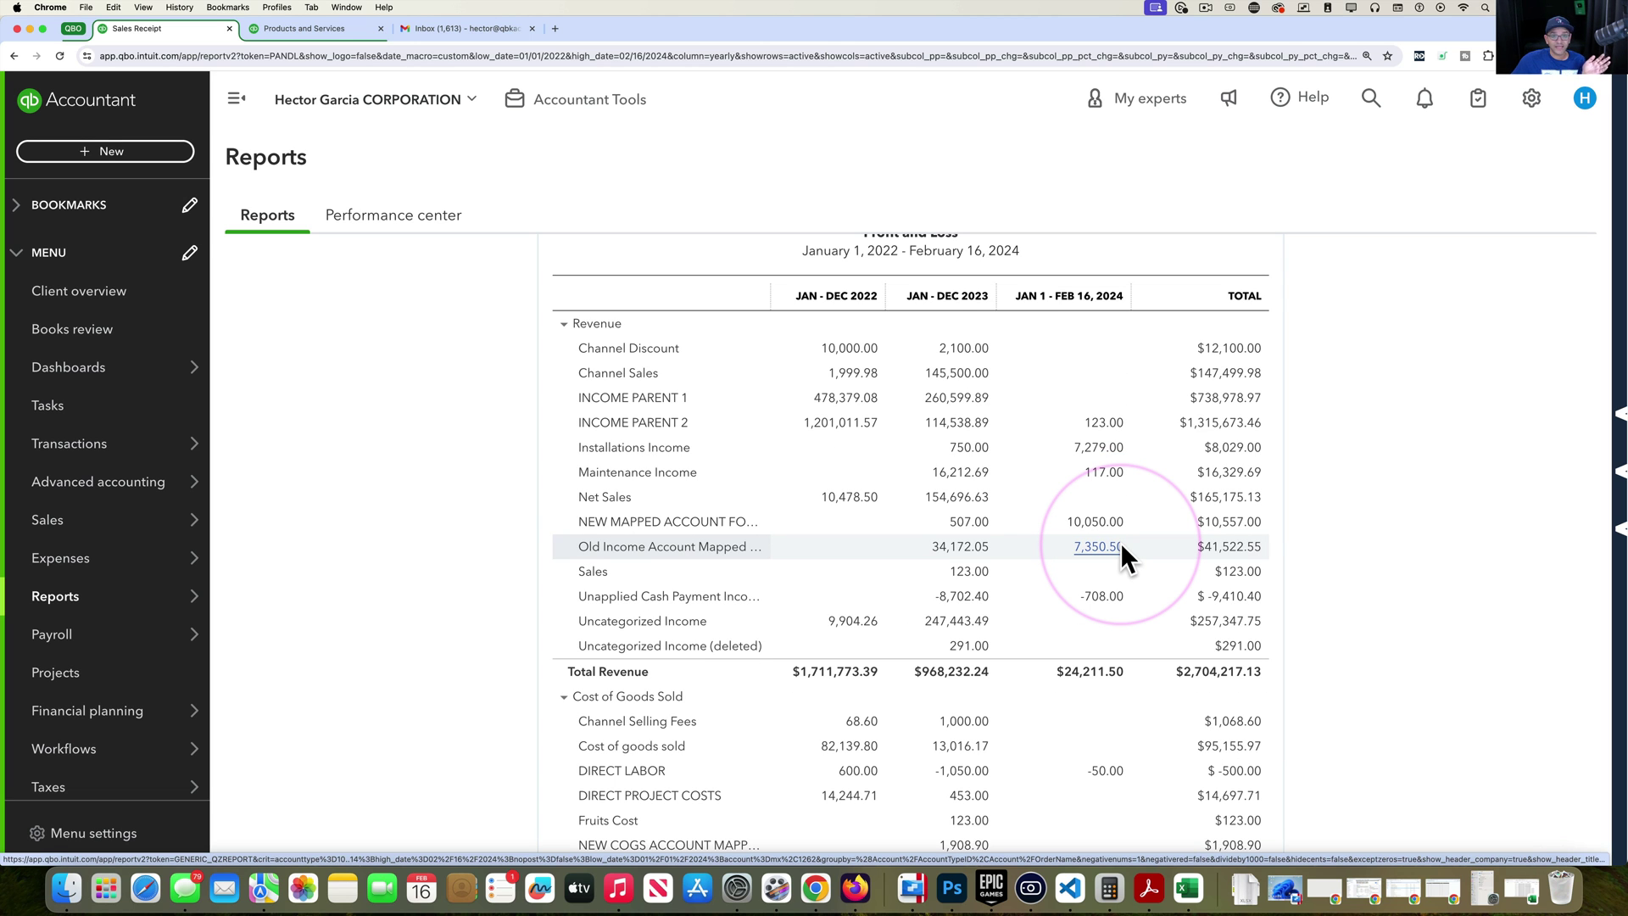
{"action": "scroll", "coordinate": [1112, 602], "scroll_direction": "down", "scroll_amount": 5}
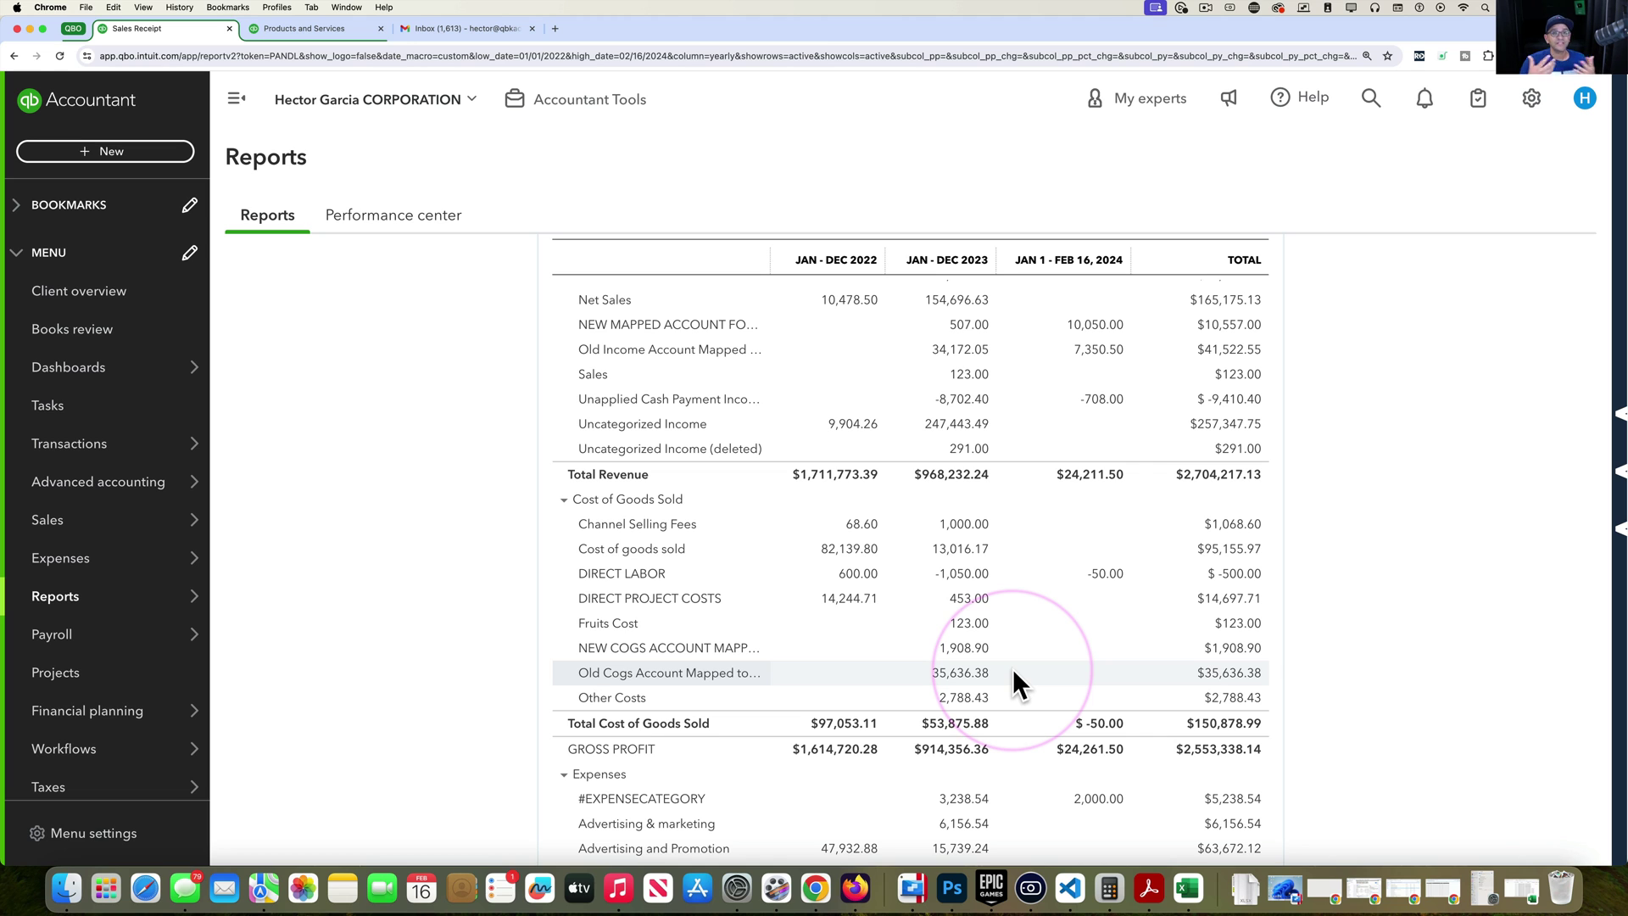
{"action": "scroll", "coordinate": [1253, 460], "scroll_direction": "up", "scroll_amount": 10}
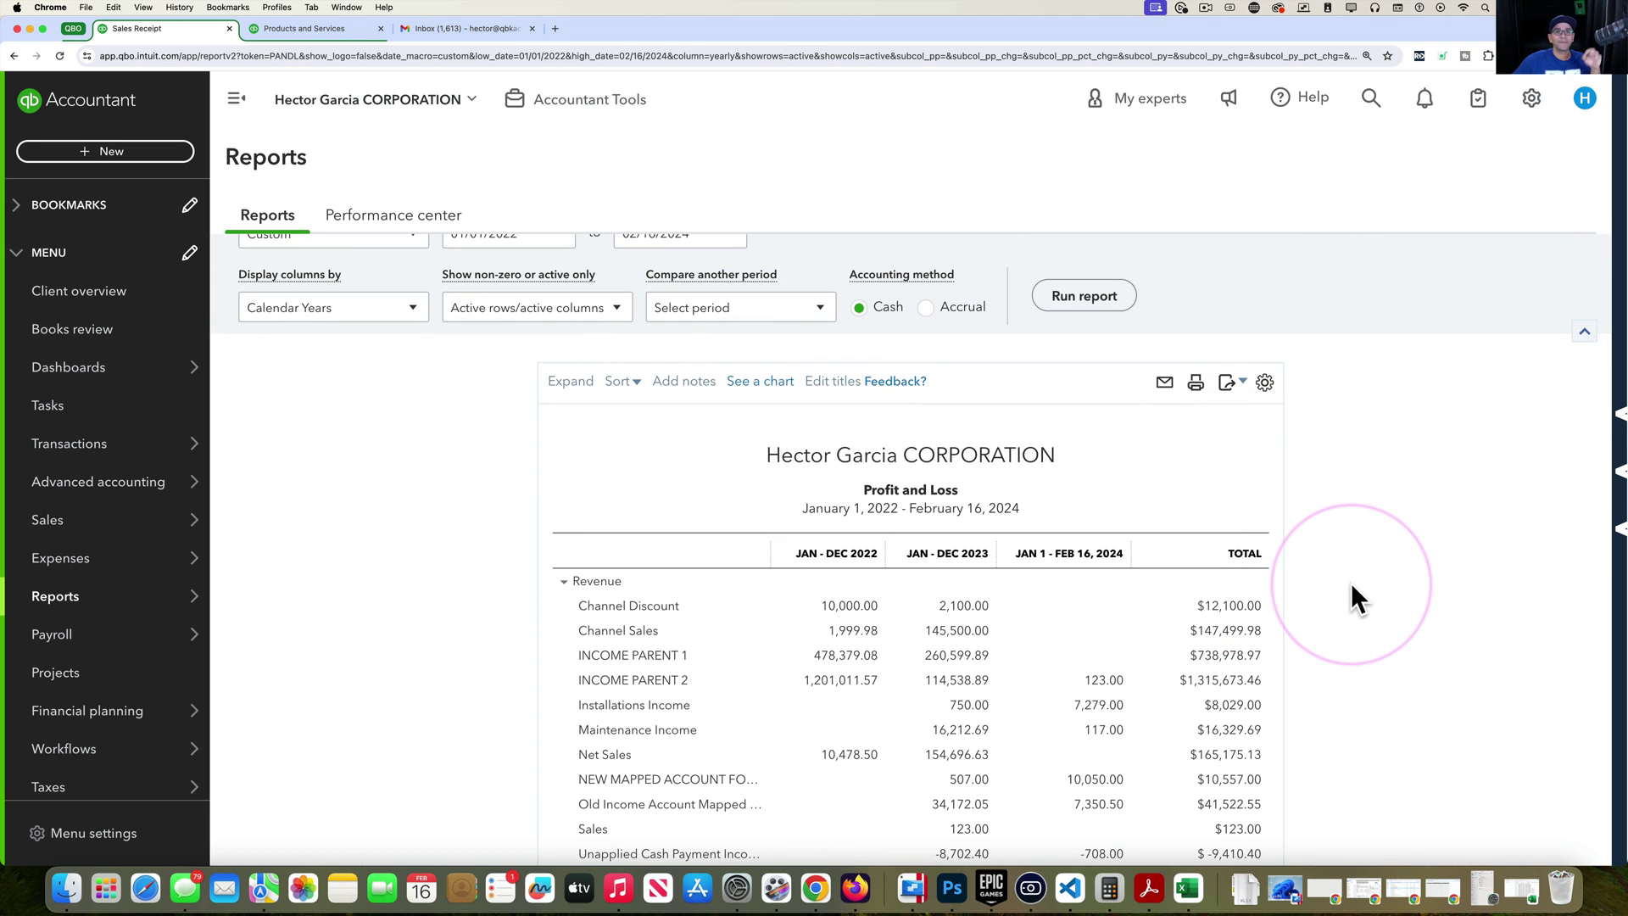
{"action": "scroll", "coordinate": [1350, 582], "scroll_direction": "up", "scroll_amount": 3}
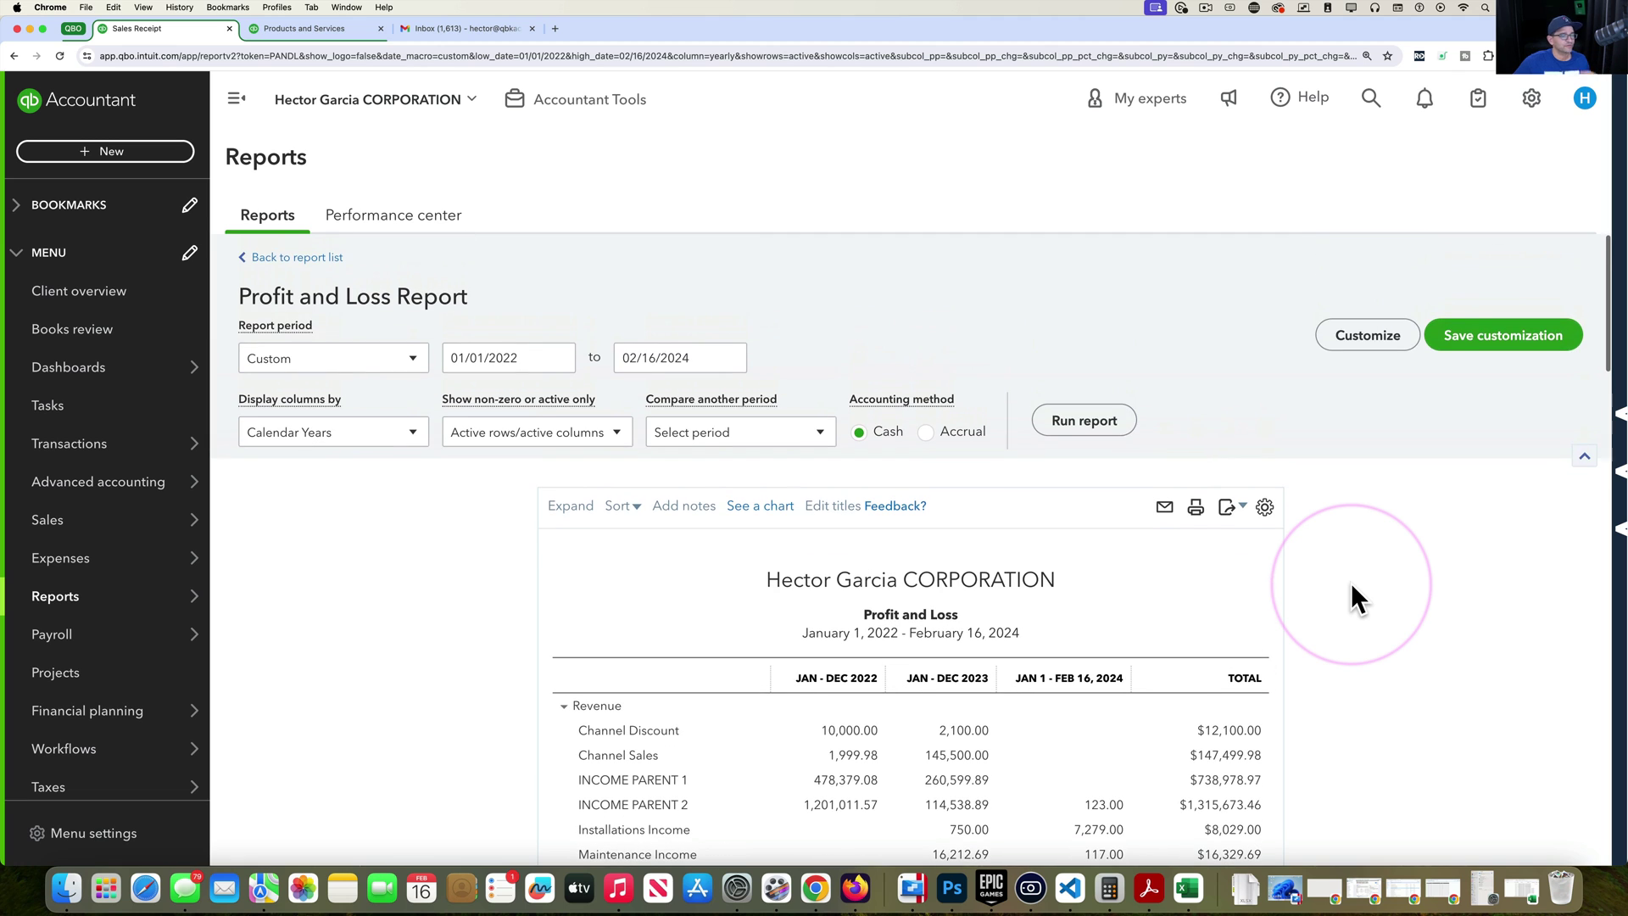
Step: Start a products and services import in QuickBooks and choose the edited ProductService+List (1).xlsx workbook from Downloads for upload
{"action": "left_click", "coordinate": [1530, 102]}
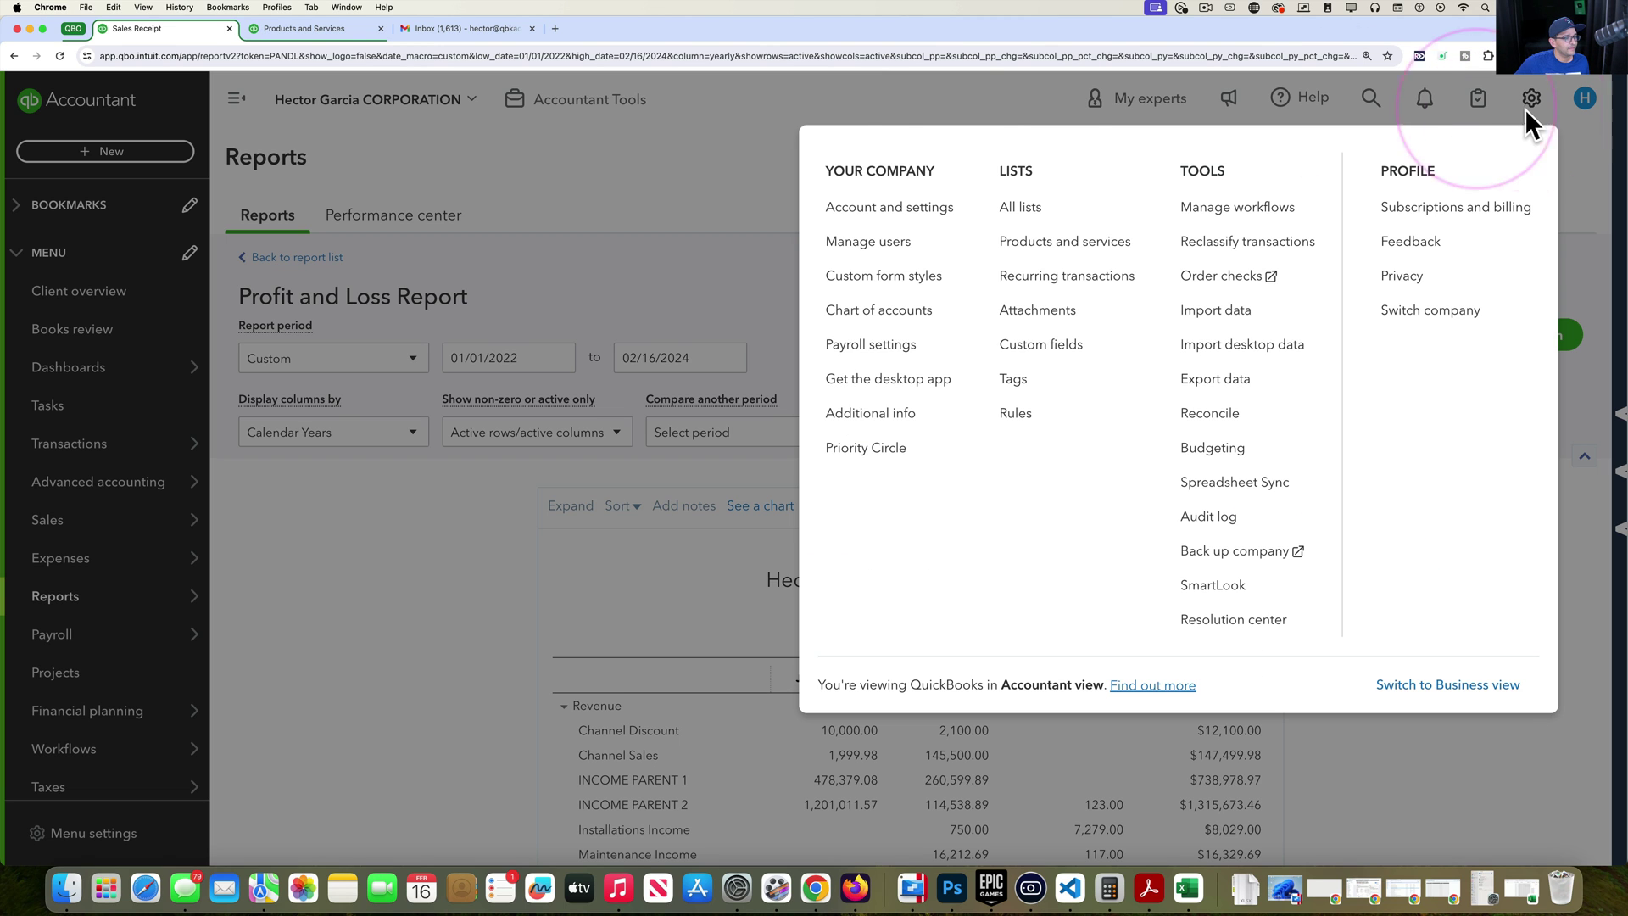
{"action": "left_click", "coordinate": [1251, 313]}
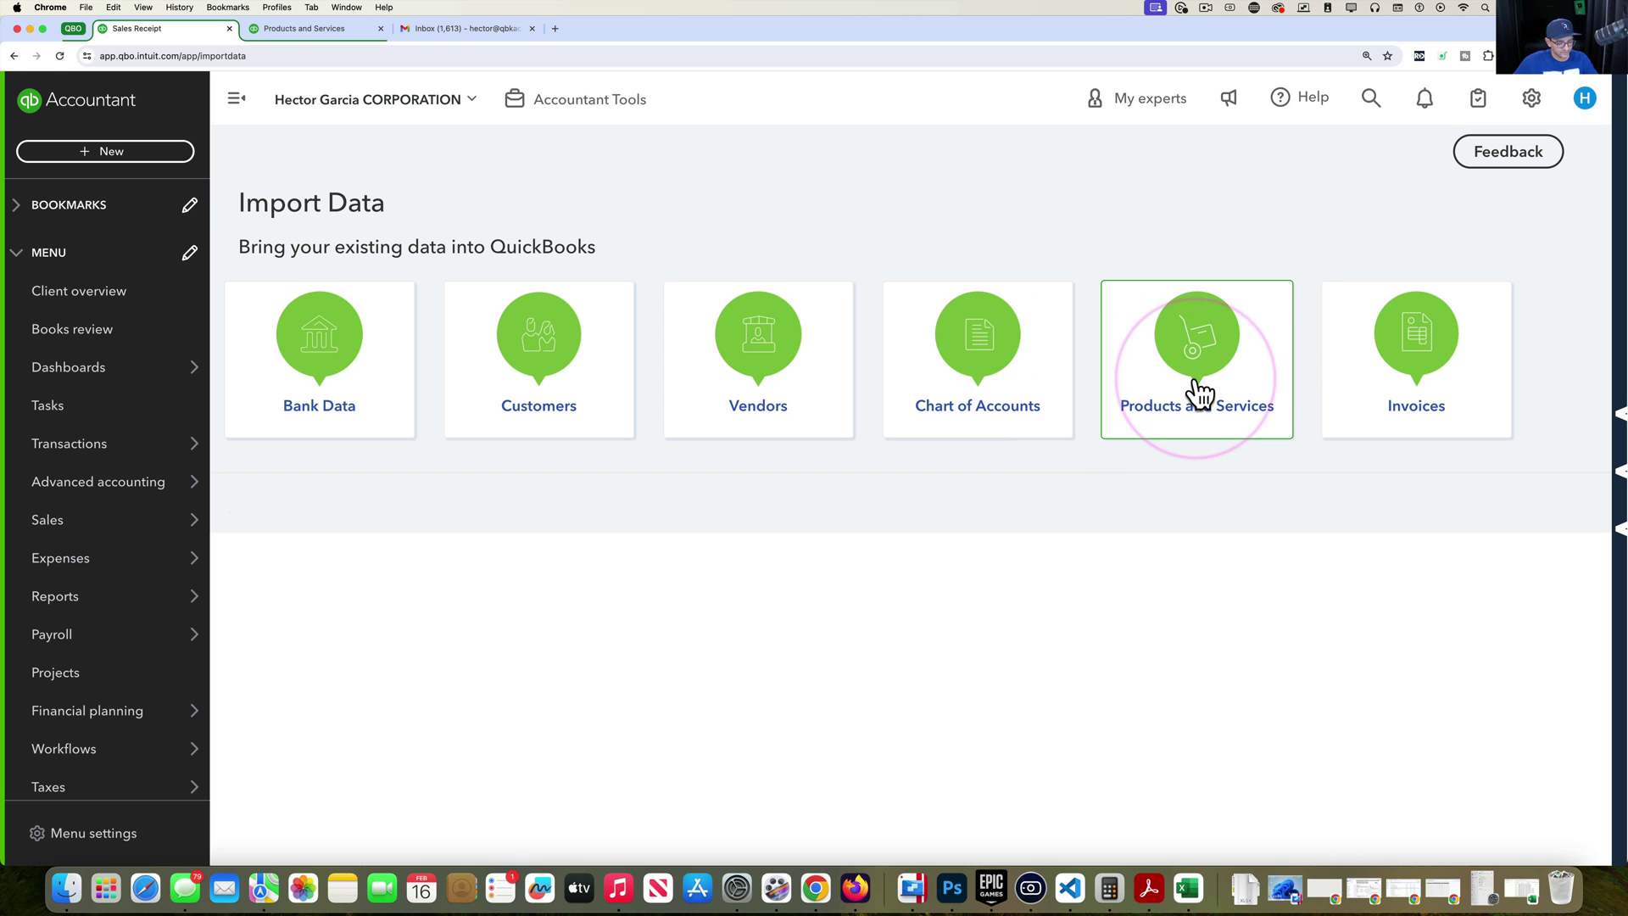
{"action": "left_click", "coordinate": [1196, 385]}
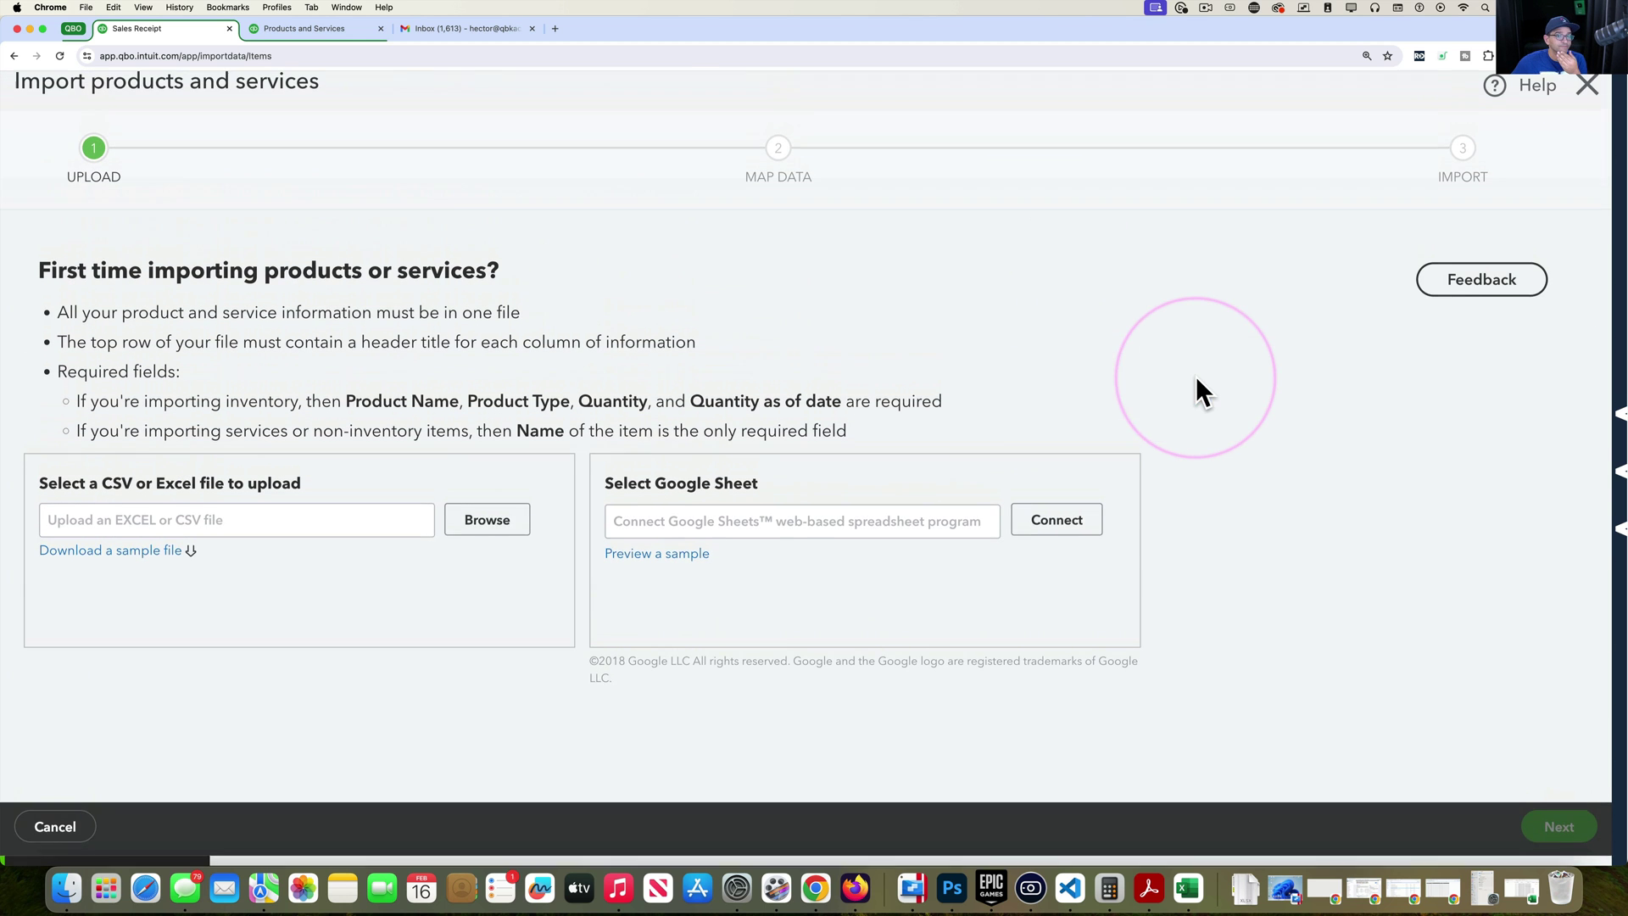
{"action": "left_click", "coordinate": [467, 532]}
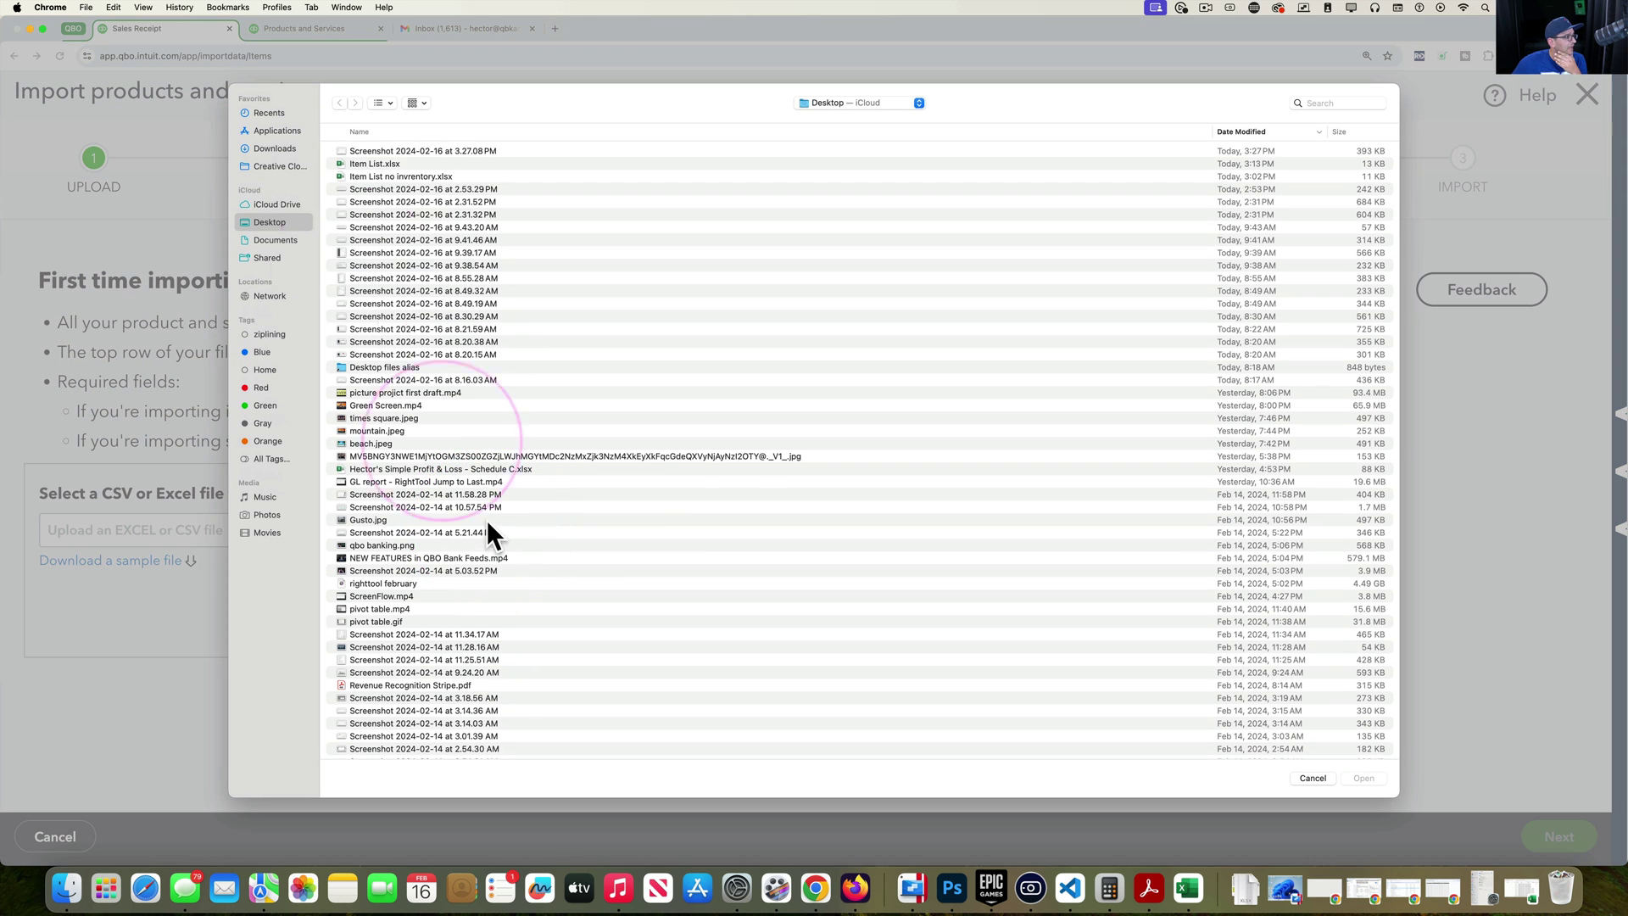
{"action": "left_click", "coordinate": [271, 150]}
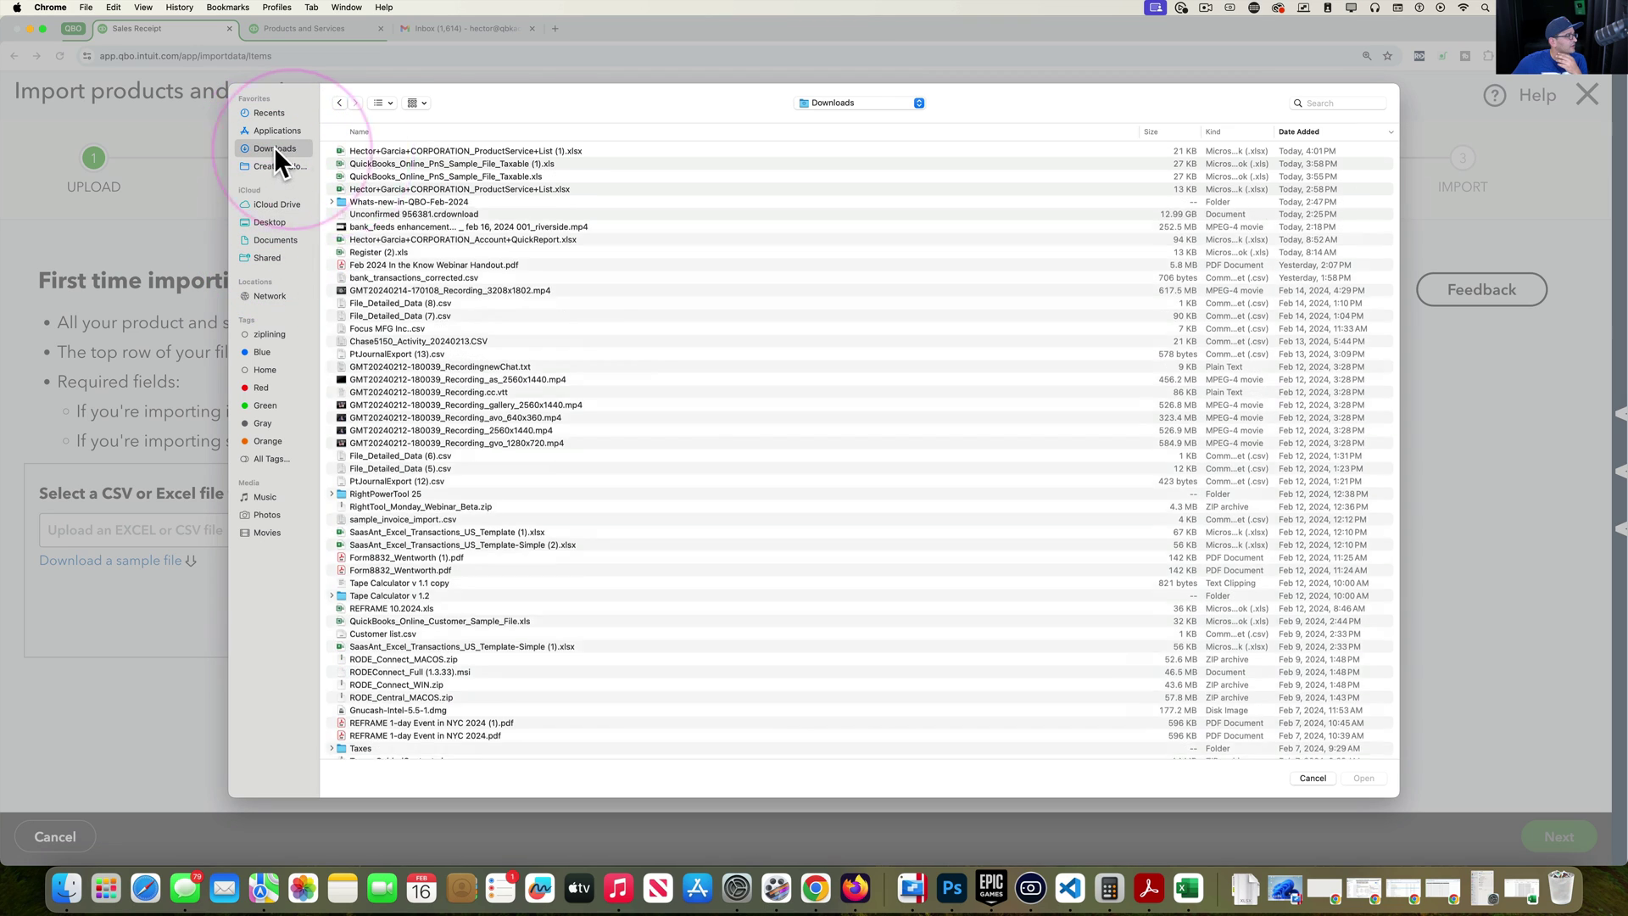
{"action": "double_click", "coordinate": [405, 151]}
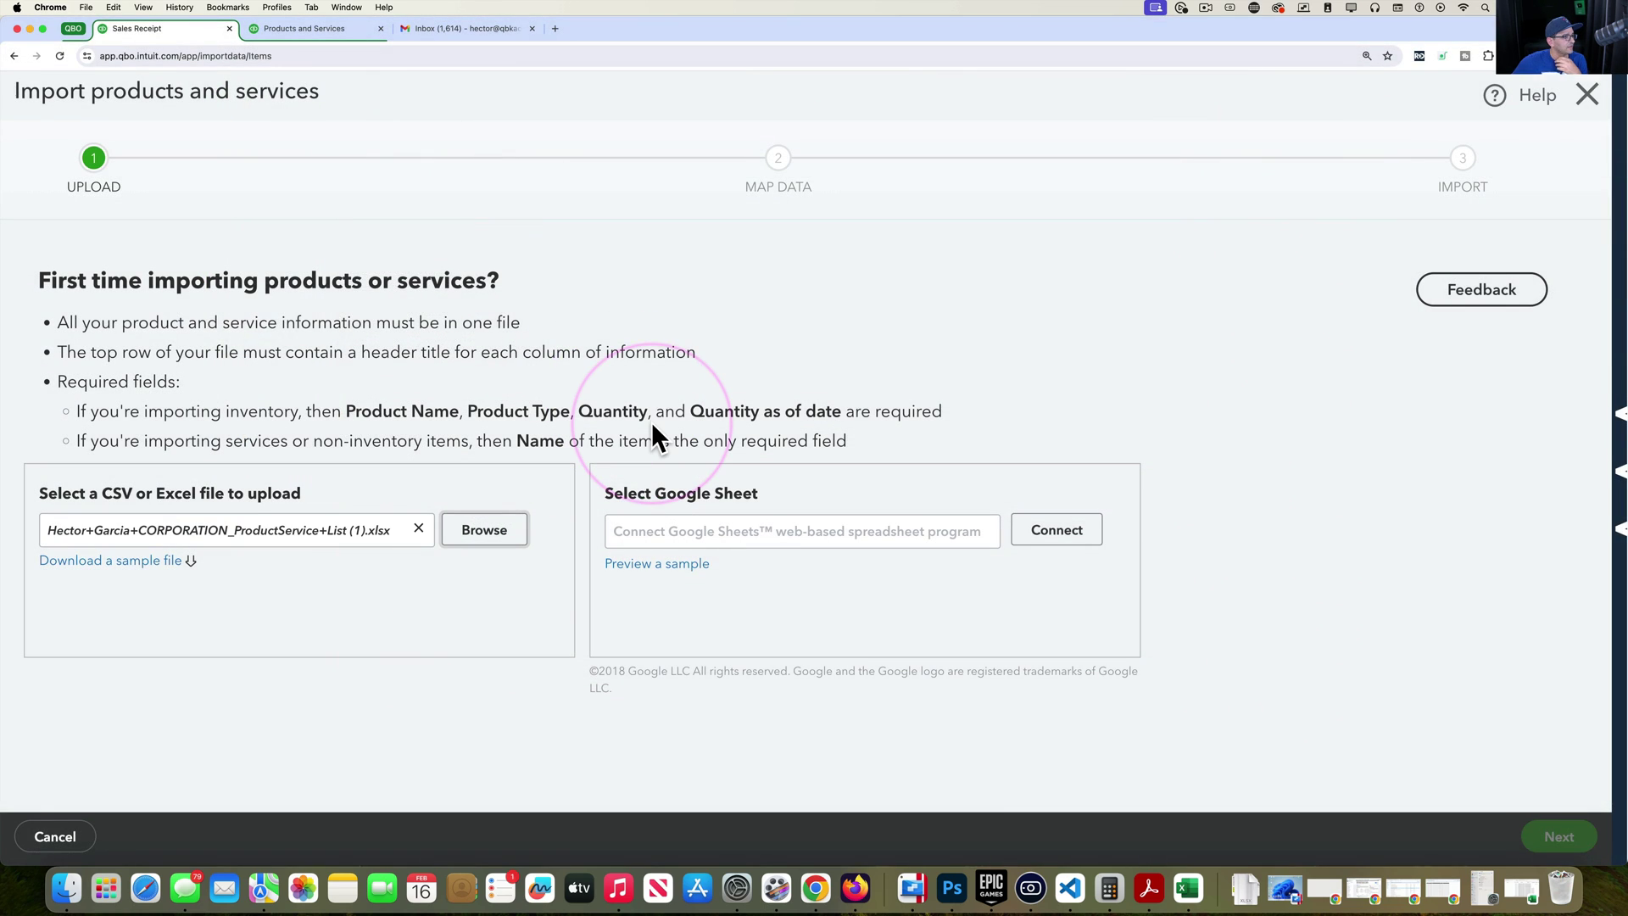
Step: Switch to the product list workbook in Excel, review its columns, close it and return to the QuickBooks import
{"action": "key", "text": "ctrl+Up"}
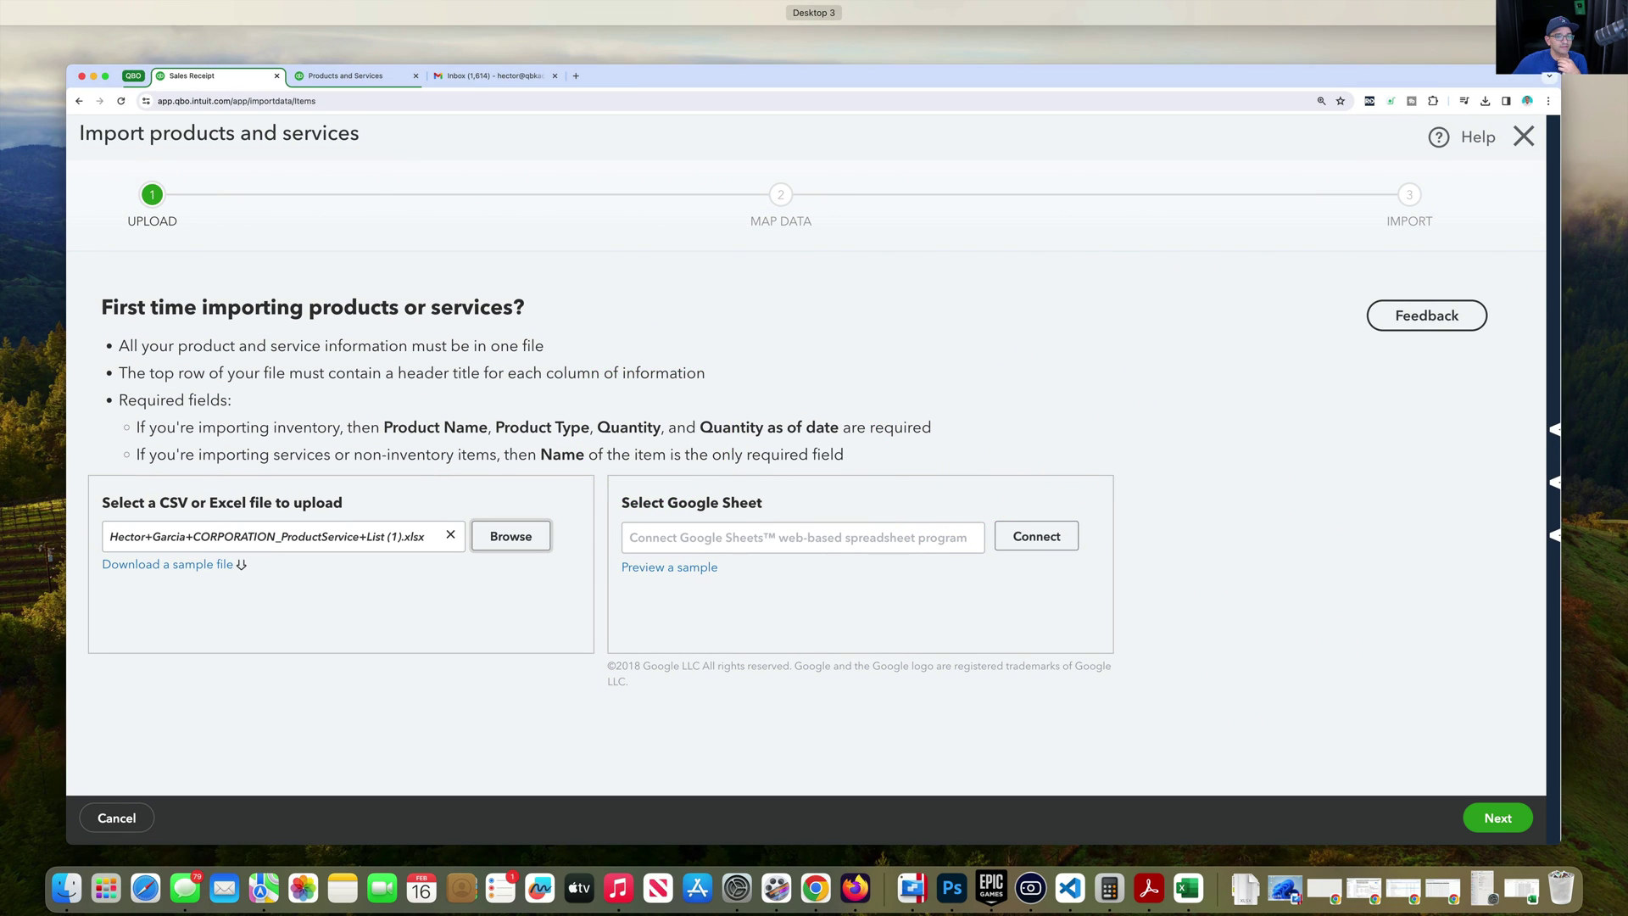
{"action": "left_click", "coordinate": [1352, 337]}
{"action": "key", "text": "super+Tab"}
{"action": "left_click", "coordinate": [429, 175]}
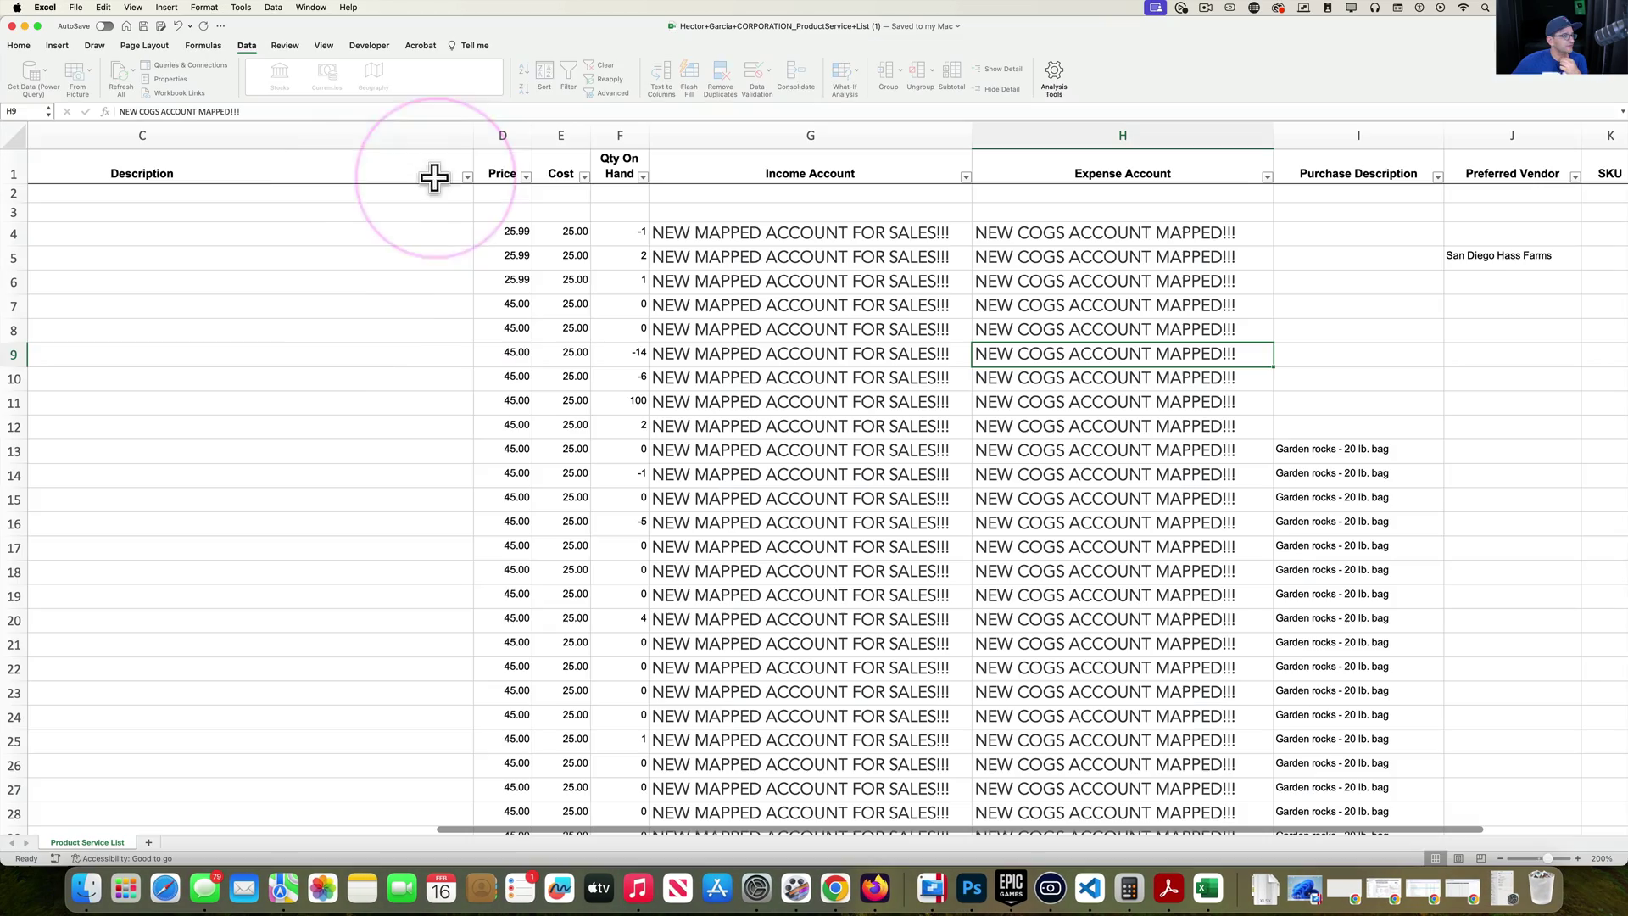
{"action": "left_click", "coordinate": [665, 335]}
{"action": "scroll", "coordinate": [653, 334], "scroll_direction": "left", "scroll_amount": 5}
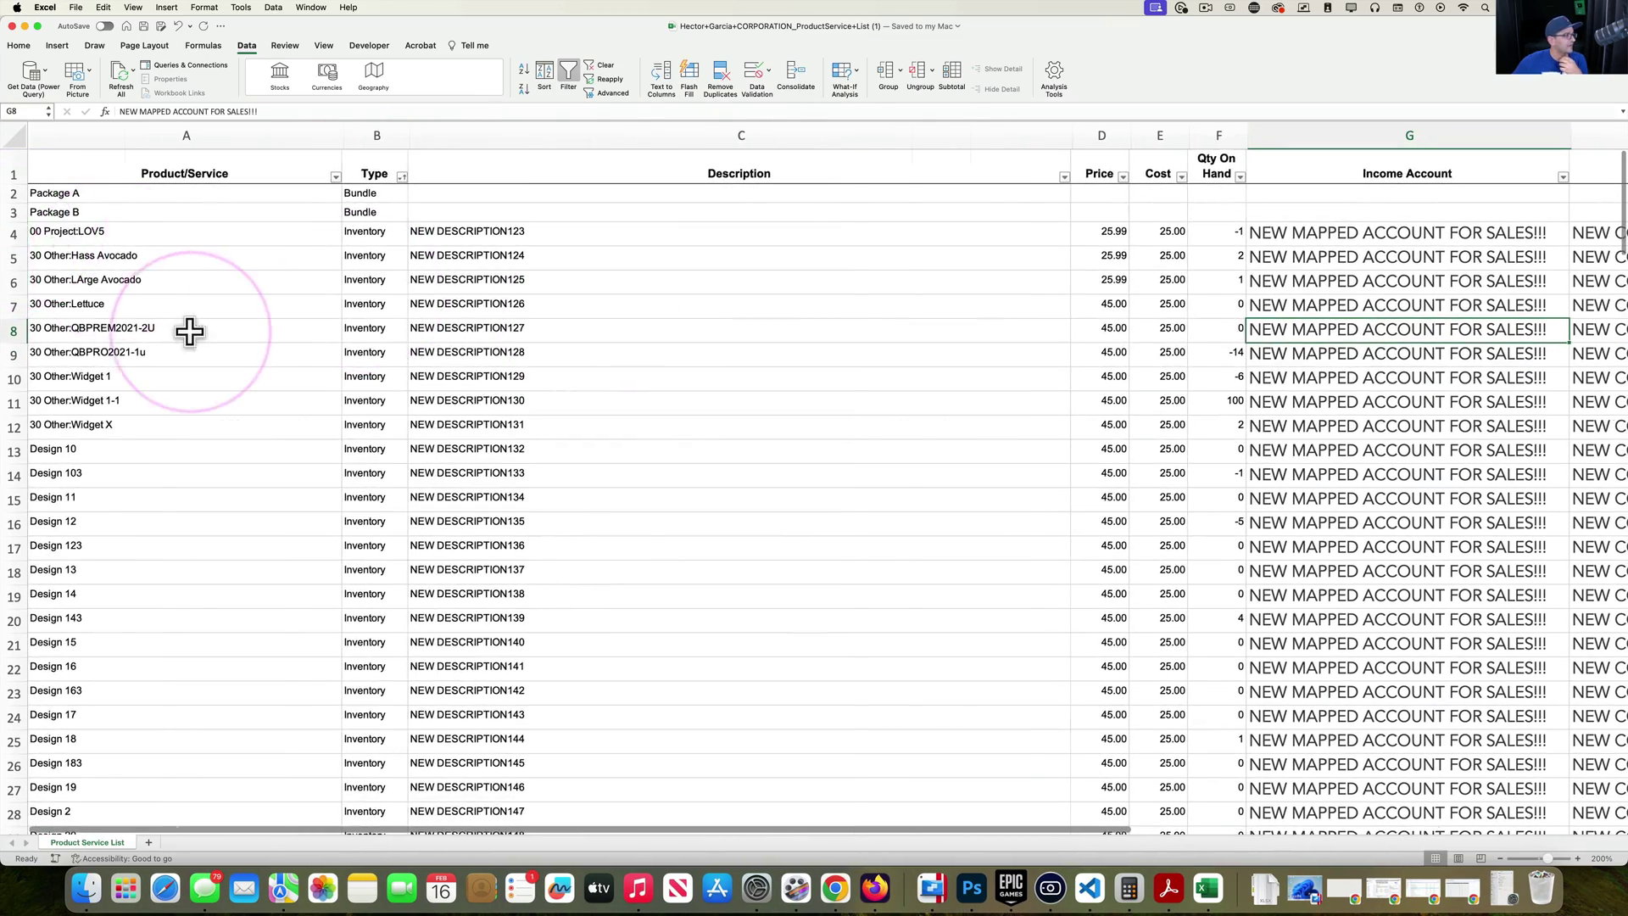
{"action": "scroll", "coordinate": [339, 424], "scroll_direction": "right", "scroll_amount": 3}
{"action": "scroll", "coordinate": [580, 498], "scroll_direction": "left", "scroll_amount": 3}
{"action": "left_click", "coordinate": [799, 445]}
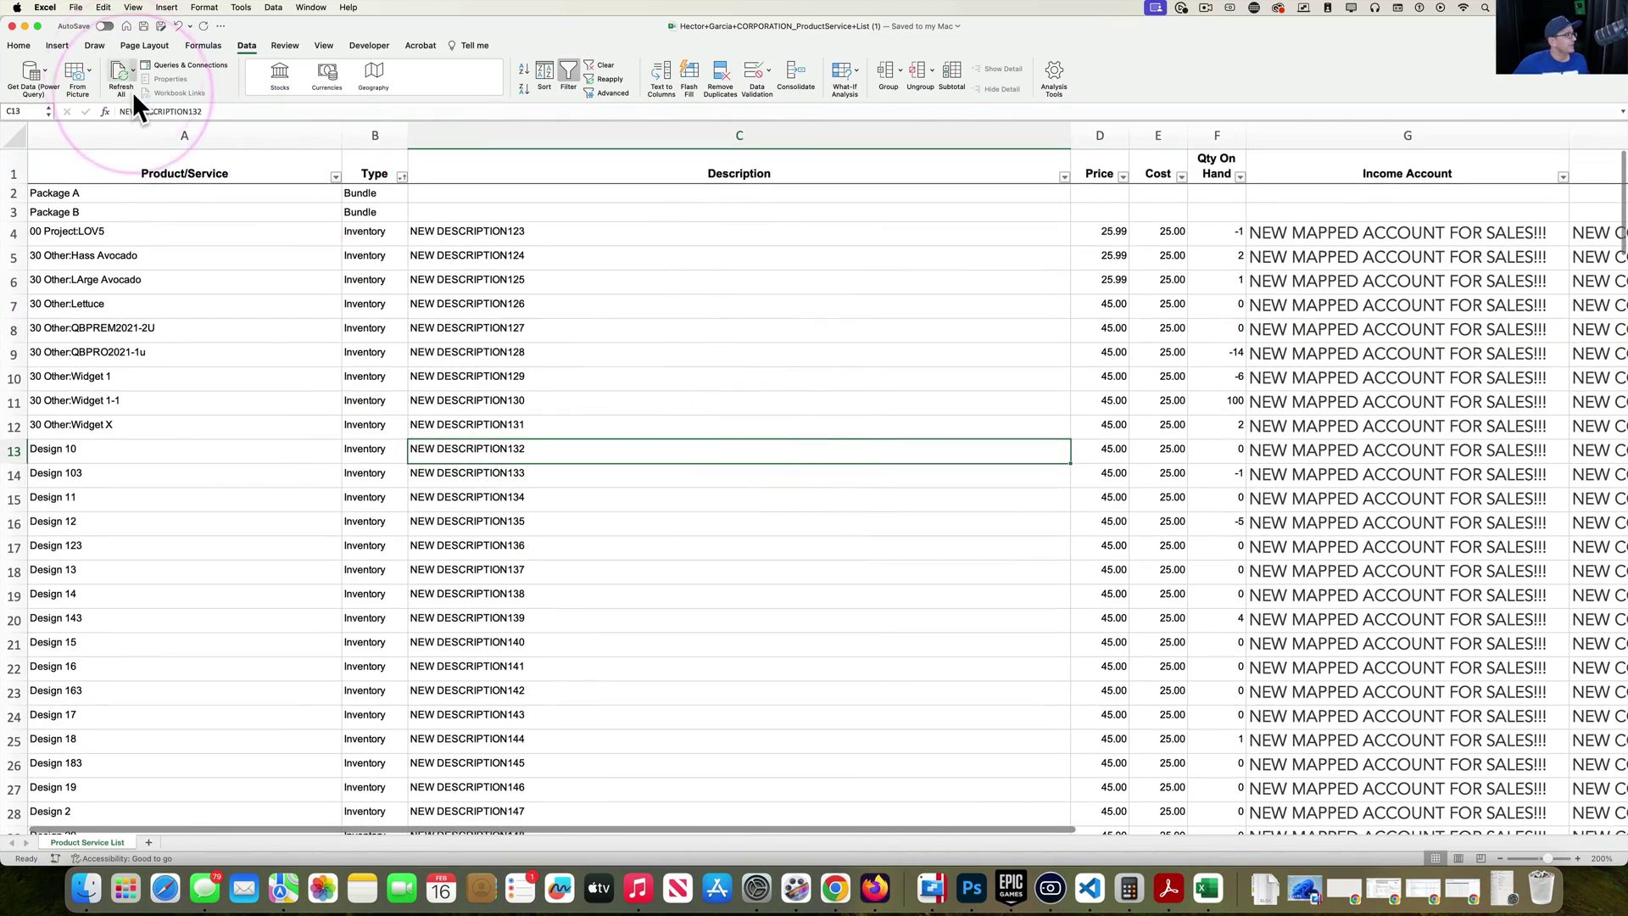
{"action": "left_click", "coordinate": [11, 27]}
{"action": "left_click", "coordinate": [441, 414]}
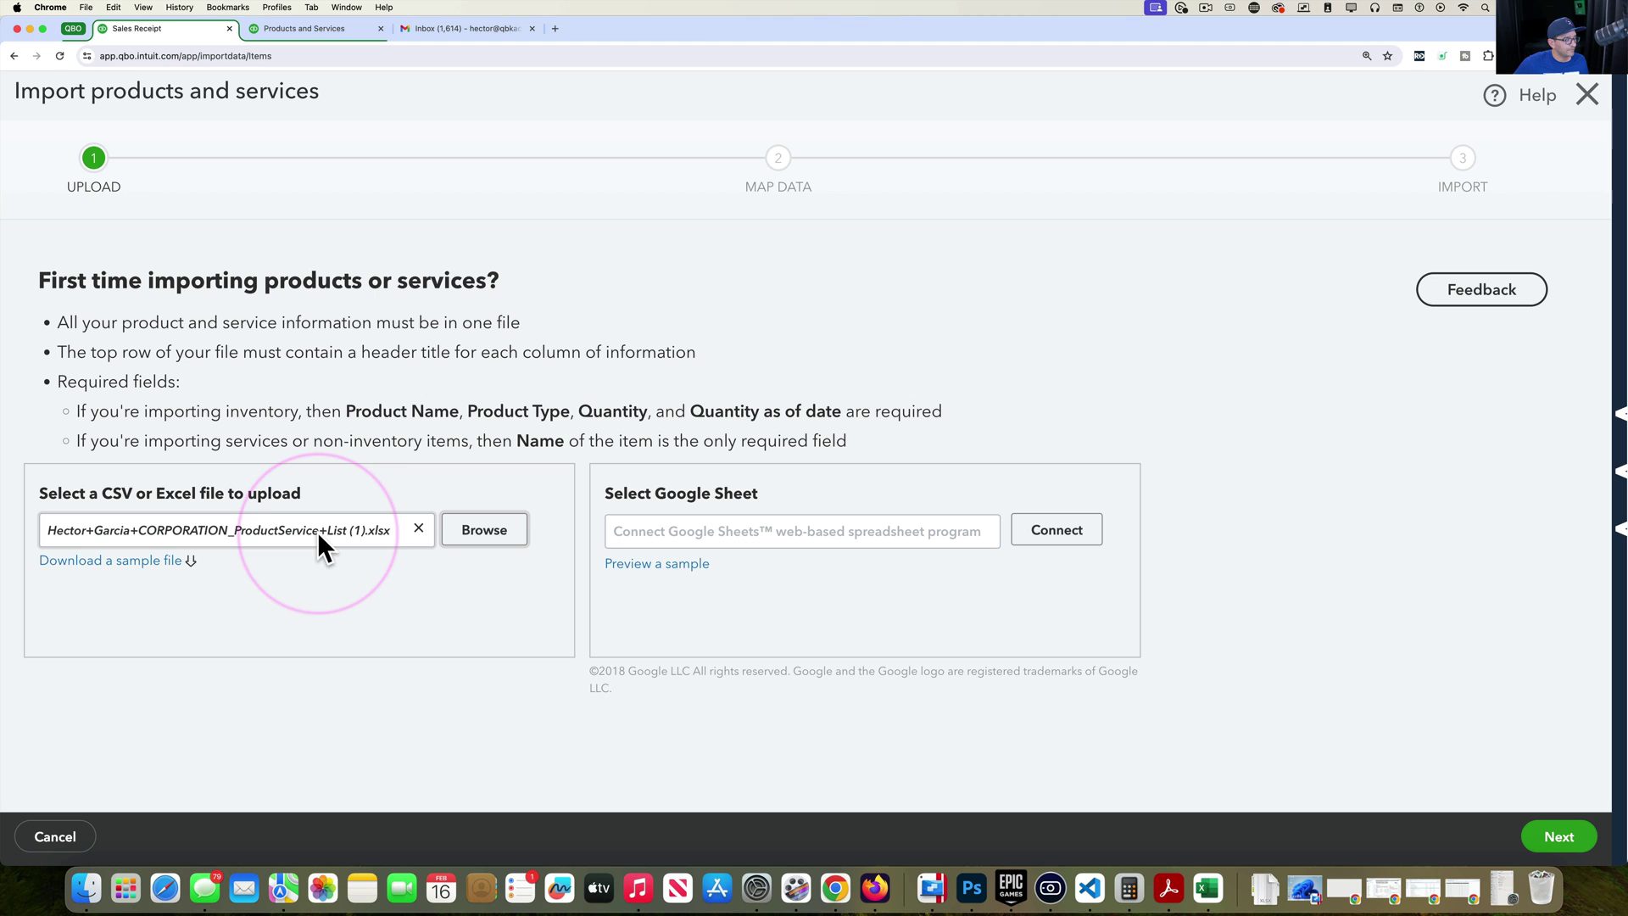
Step: Continue to the field mapping, matching Product/Service Name to Product/Service and Type to Type
{"action": "left_click", "coordinate": [1551, 839]}
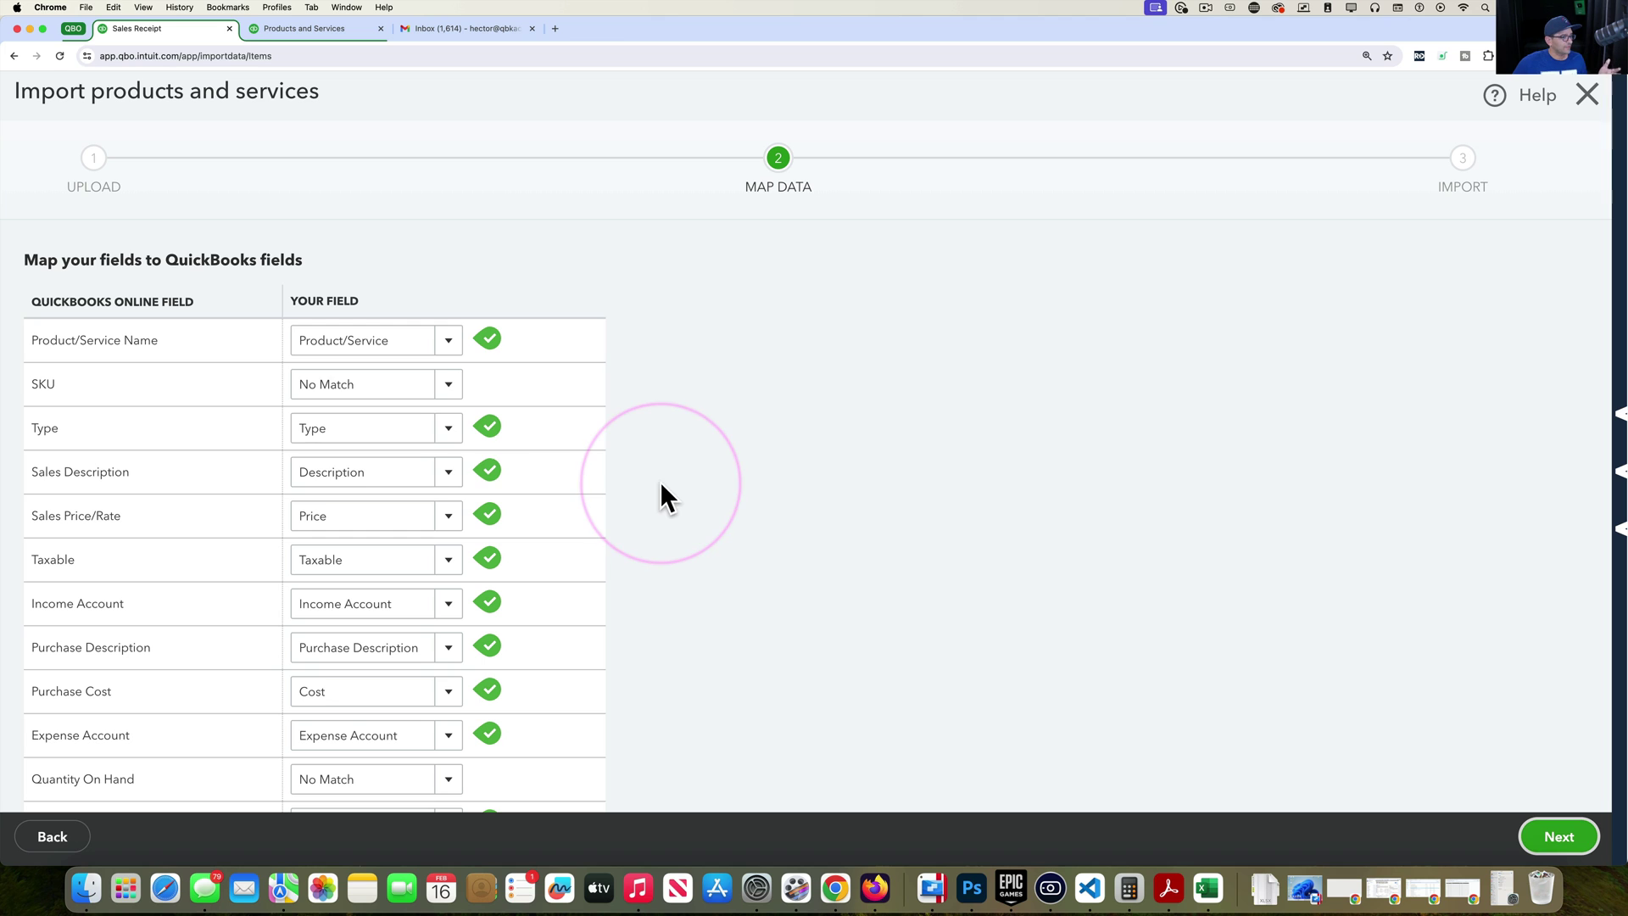
{"action": "left_click", "coordinate": [450, 341]}
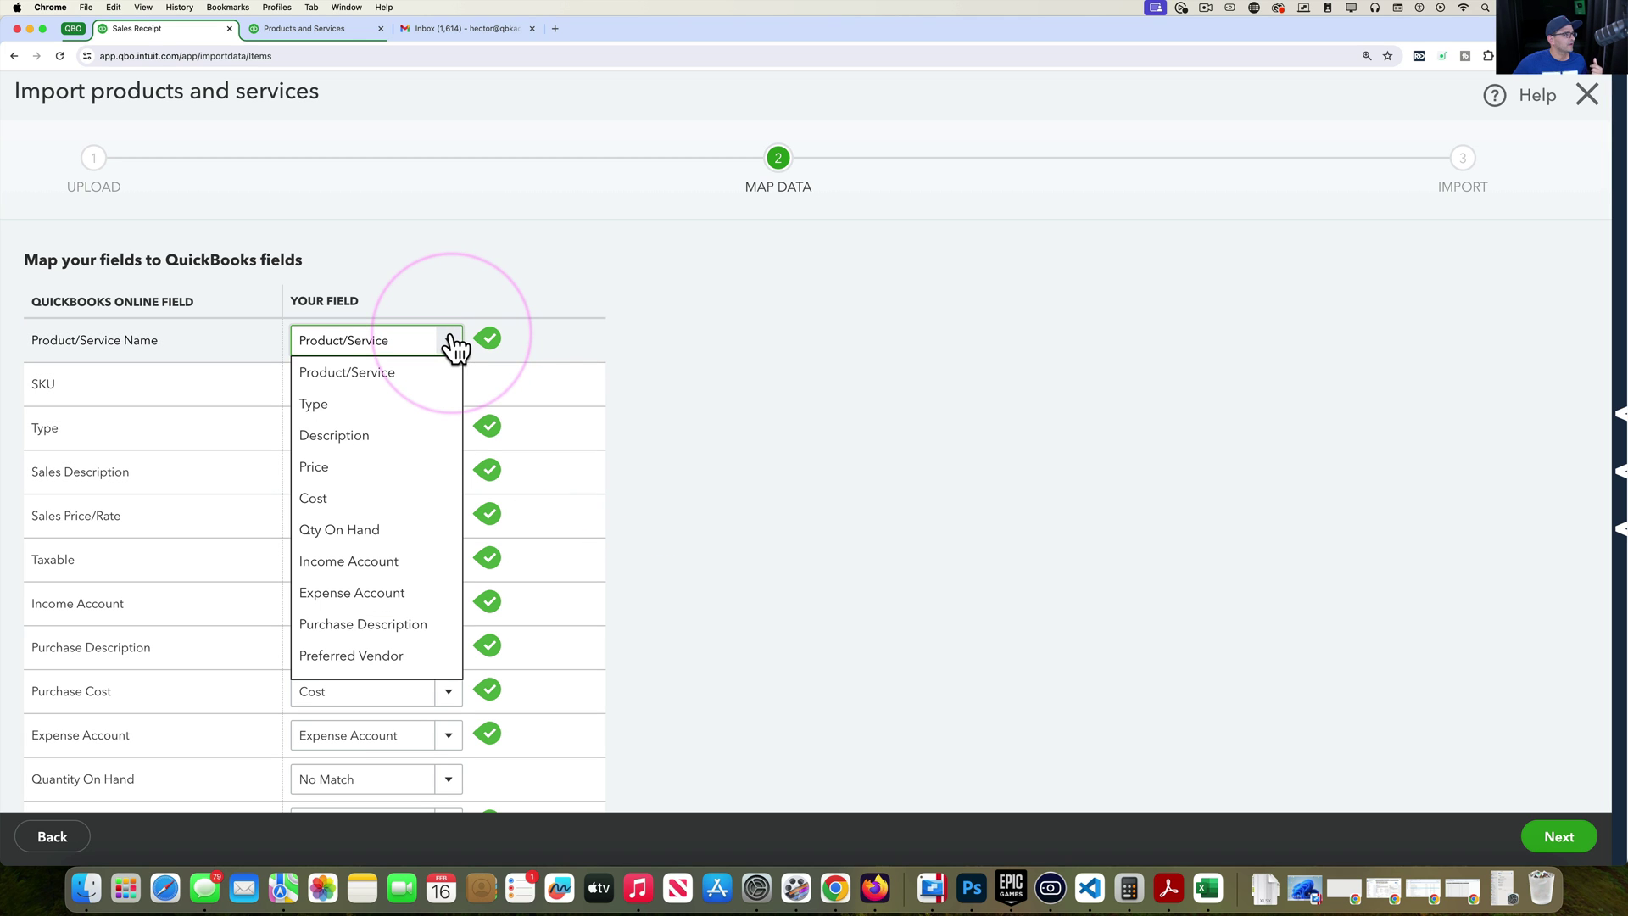
{"action": "left_click", "coordinate": [382, 377]}
{"action": "left_click", "coordinate": [449, 434]}
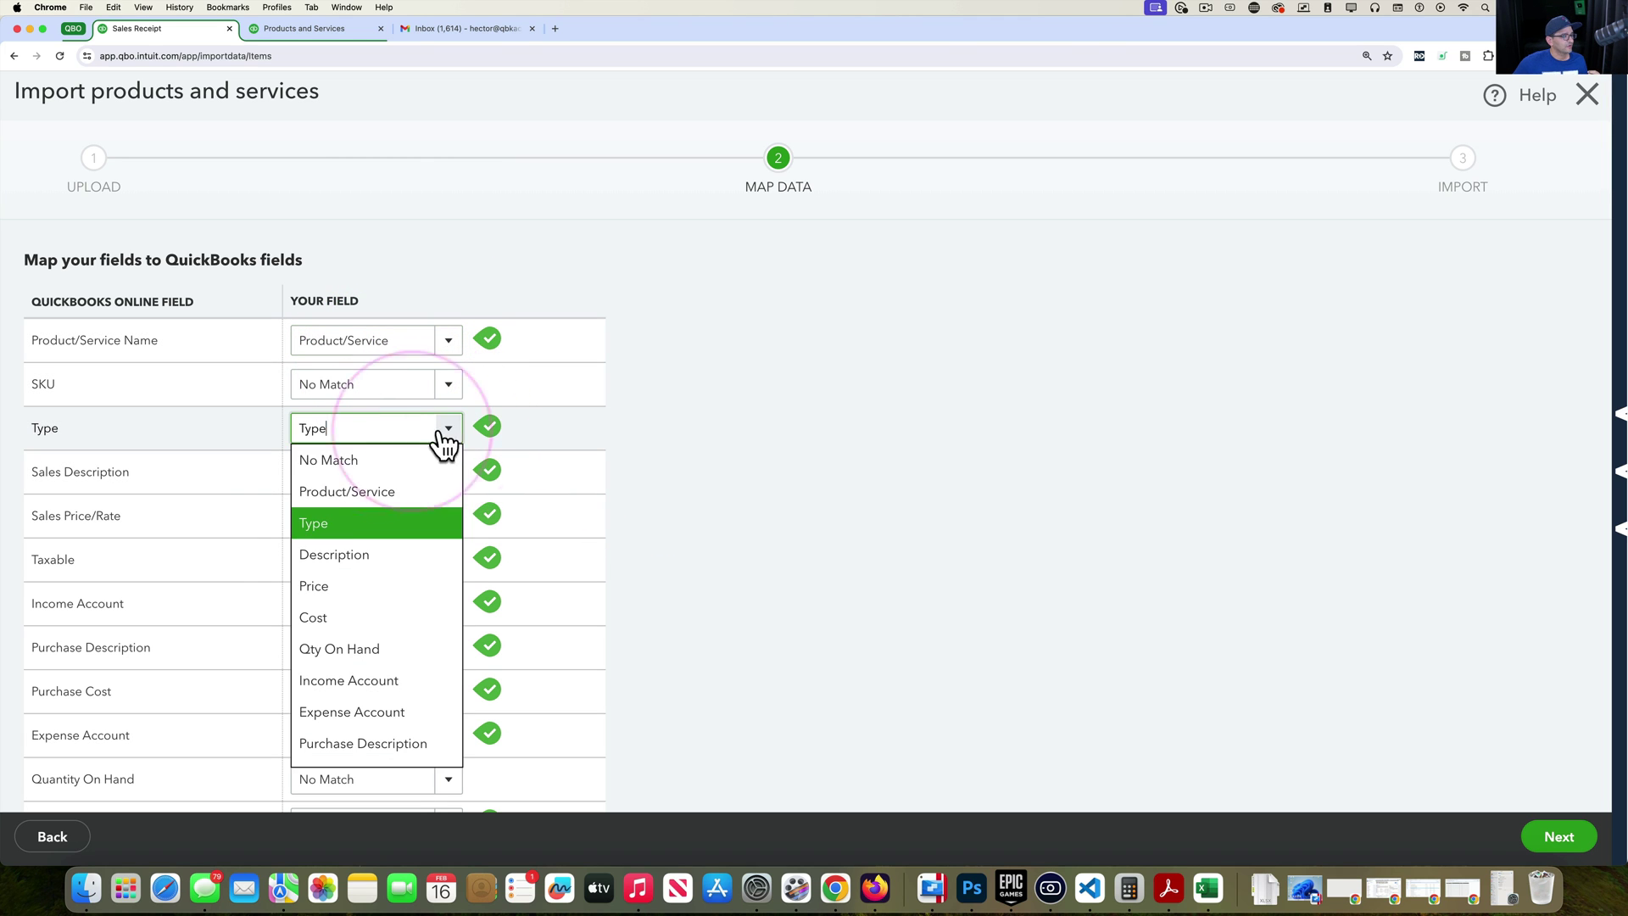
{"action": "left_click", "coordinate": [336, 520]}
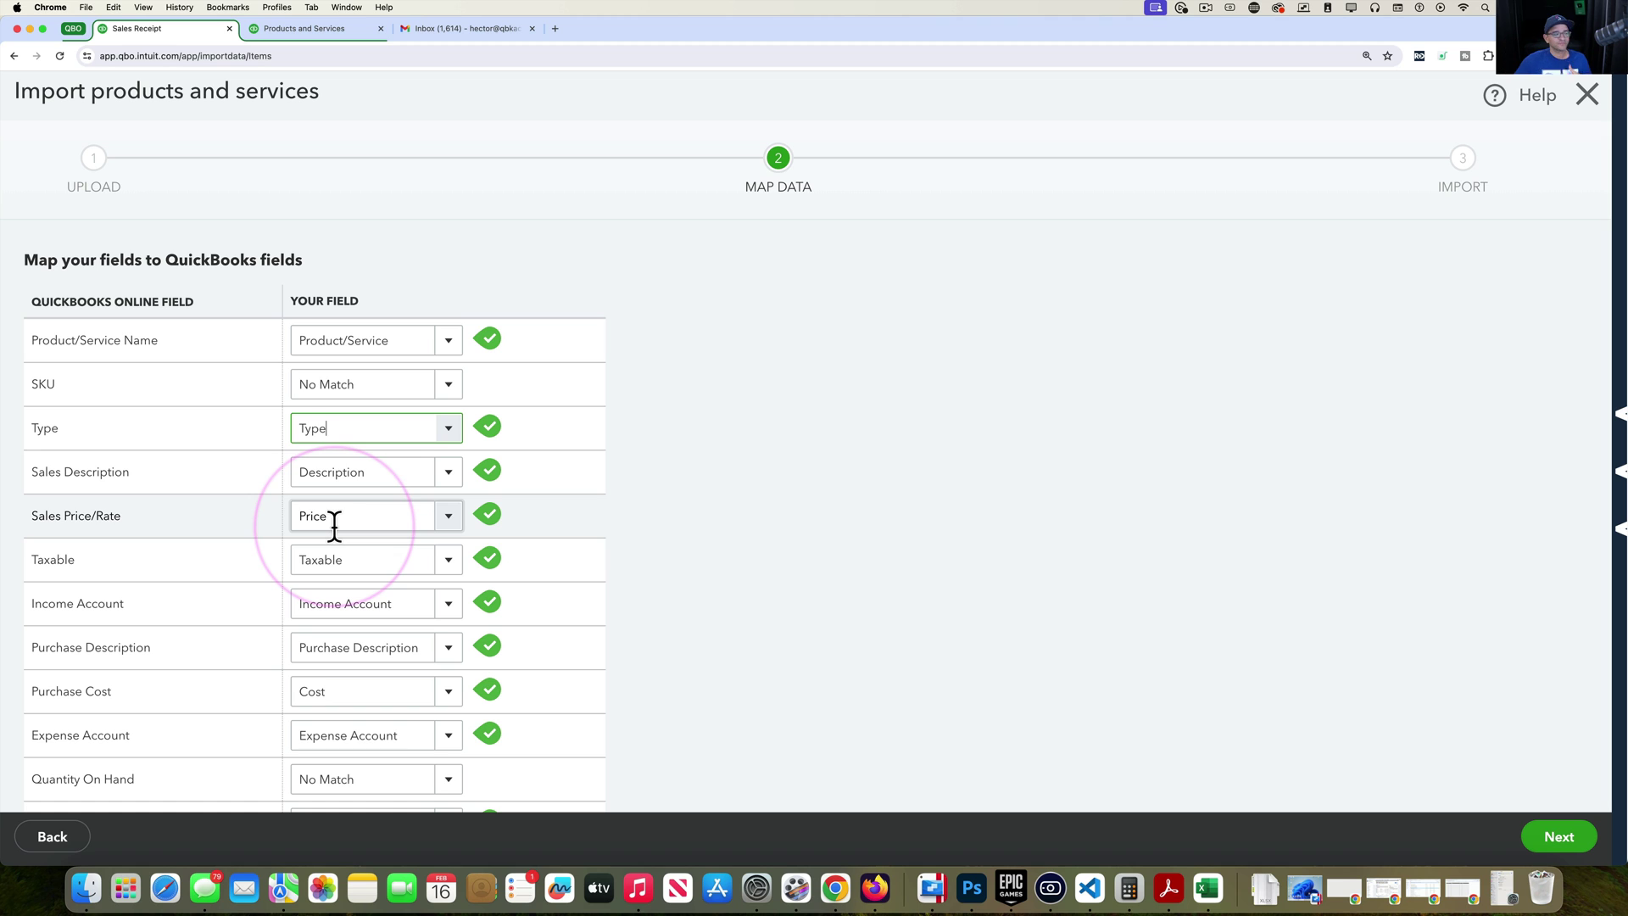
{"action": "left_click", "coordinate": [758, 600]}
Step: Examine the remaining field mappings and the spreadsheet columns available for SKU, leaving SKU at No Match
{"action": "scroll", "coordinate": [758, 600], "scroll_direction": "down", "scroll_amount": 3}
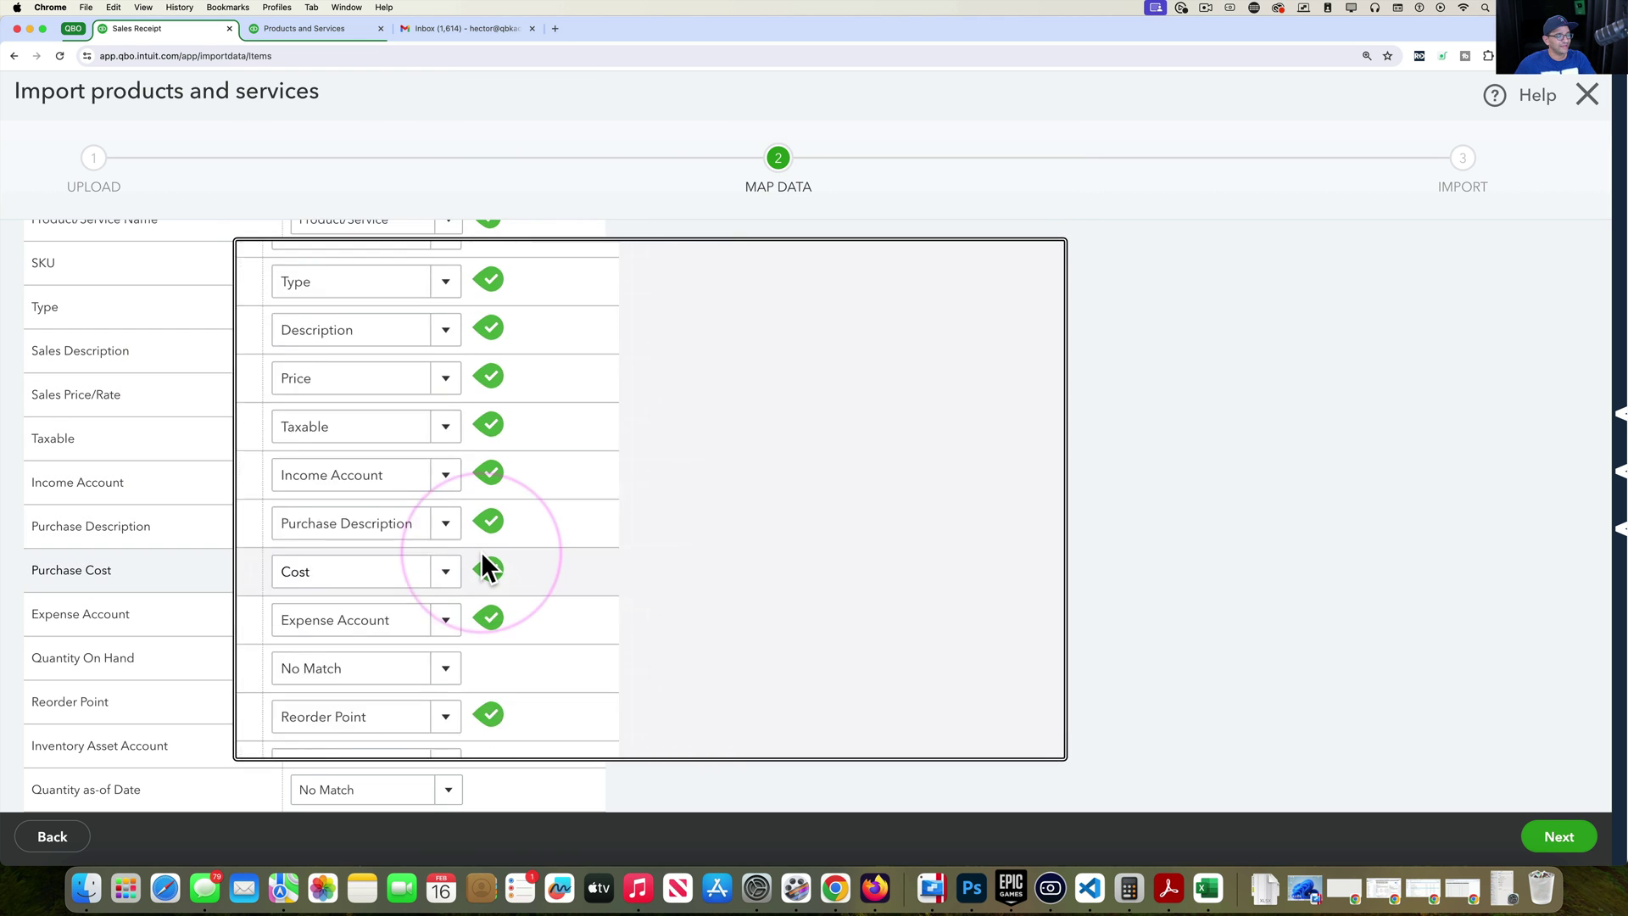
{"action": "scroll", "coordinate": [481, 551], "scroll_direction": "up", "scroll_amount": 3}
{"action": "scroll", "coordinate": [482, 551], "scroll_direction": "down", "scroll_amount": 3}
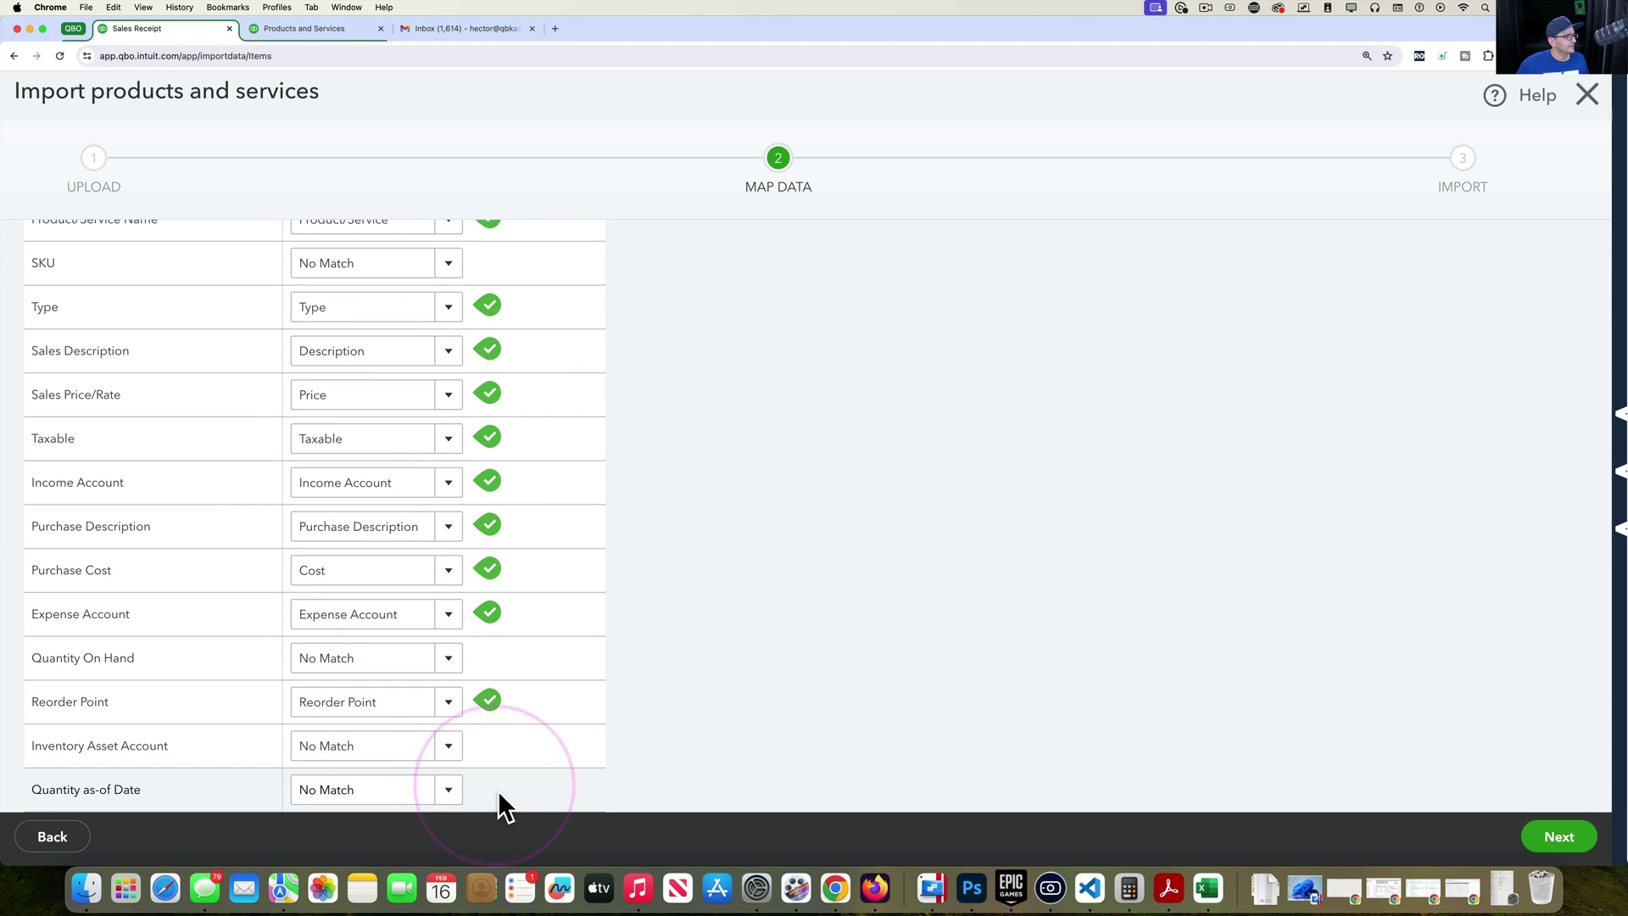
{"action": "scroll", "coordinate": [462, 746], "scroll_direction": "up", "scroll_amount": 3}
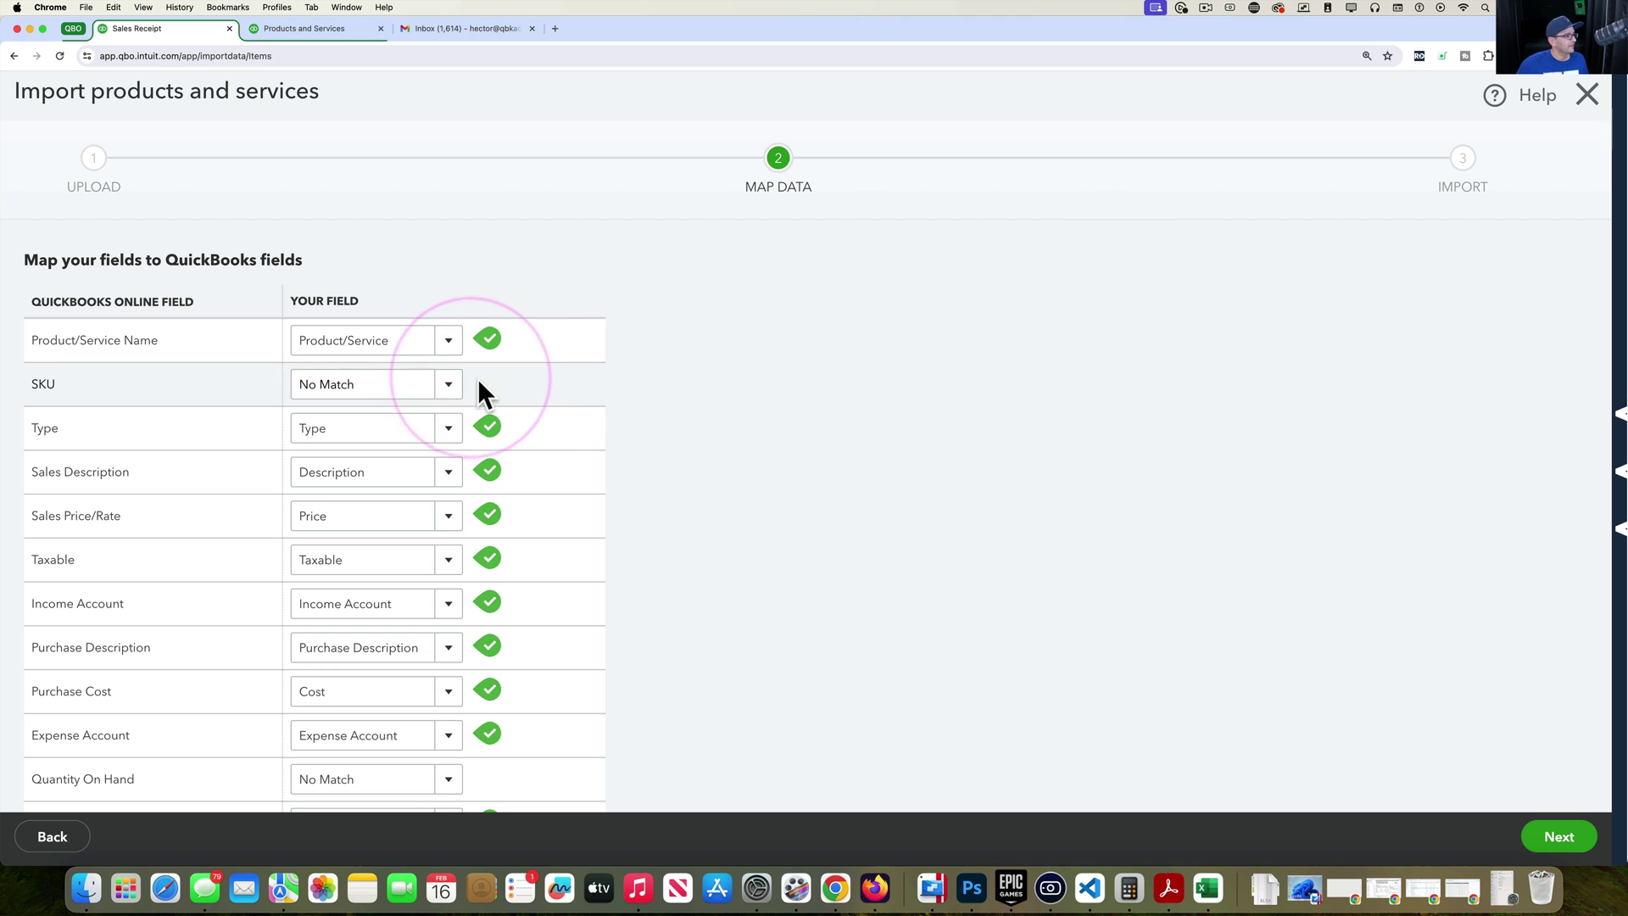
{"action": "left_click", "coordinate": [449, 387]}
{"action": "scroll", "coordinate": [373, 585], "scroll_direction": "down", "scroll_amount": 2}
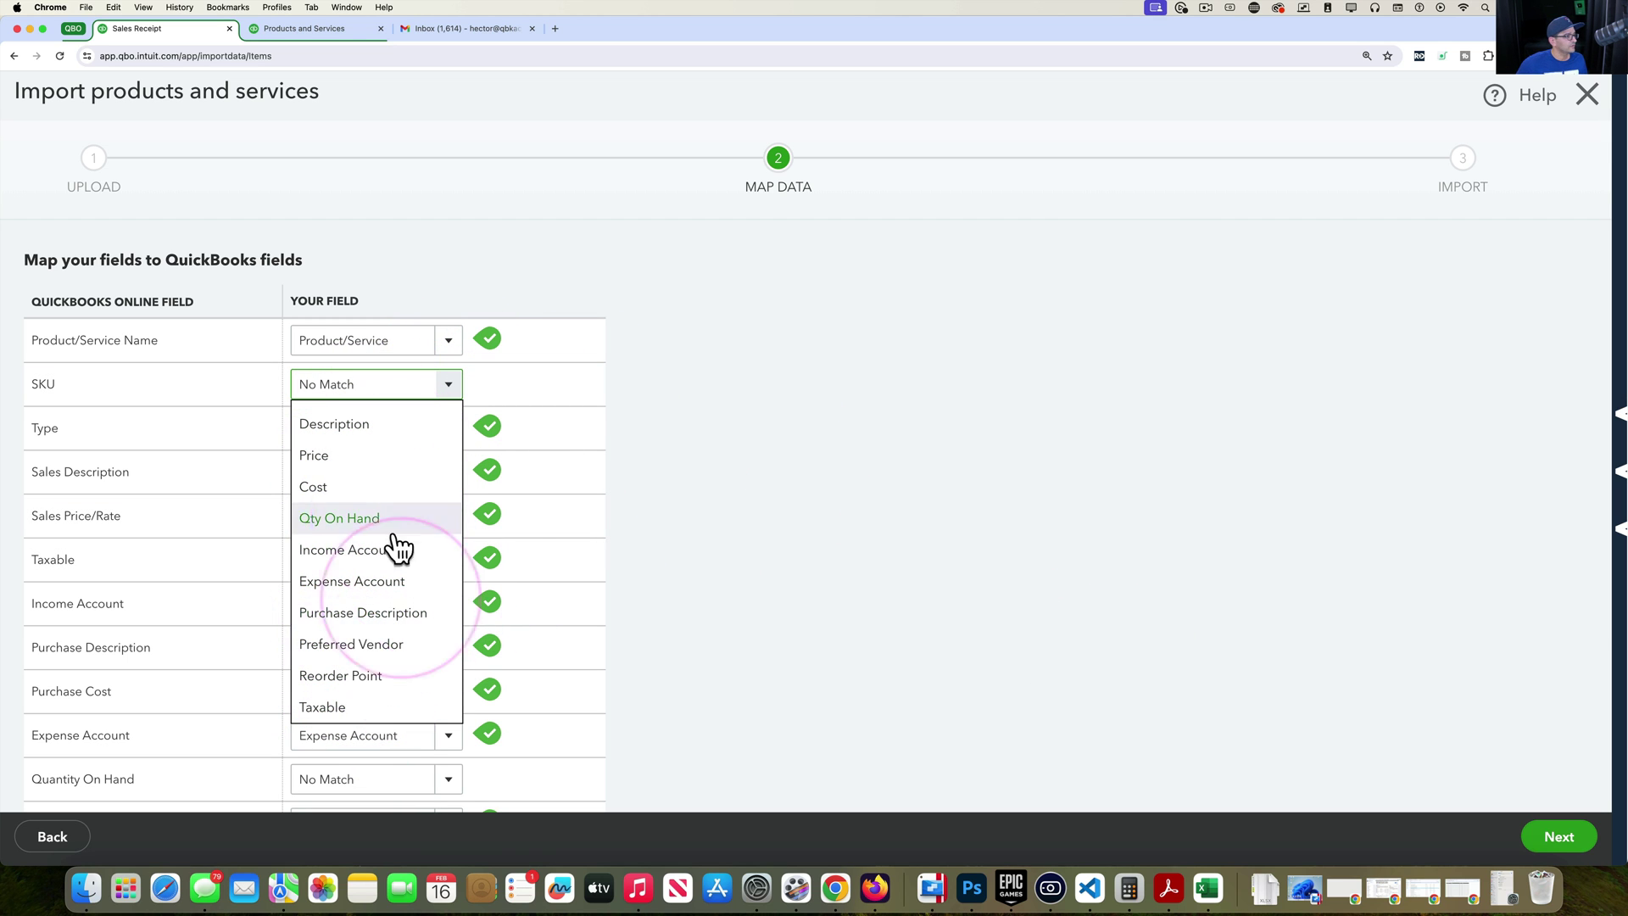
{"action": "scroll", "coordinate": [378, 585], "scroll_direction": "up", "scroll_amount": 2}
{"action": "scroll", "coordinate": [379, 561], "scroll_direction": "up", "scroll_amount": 1}
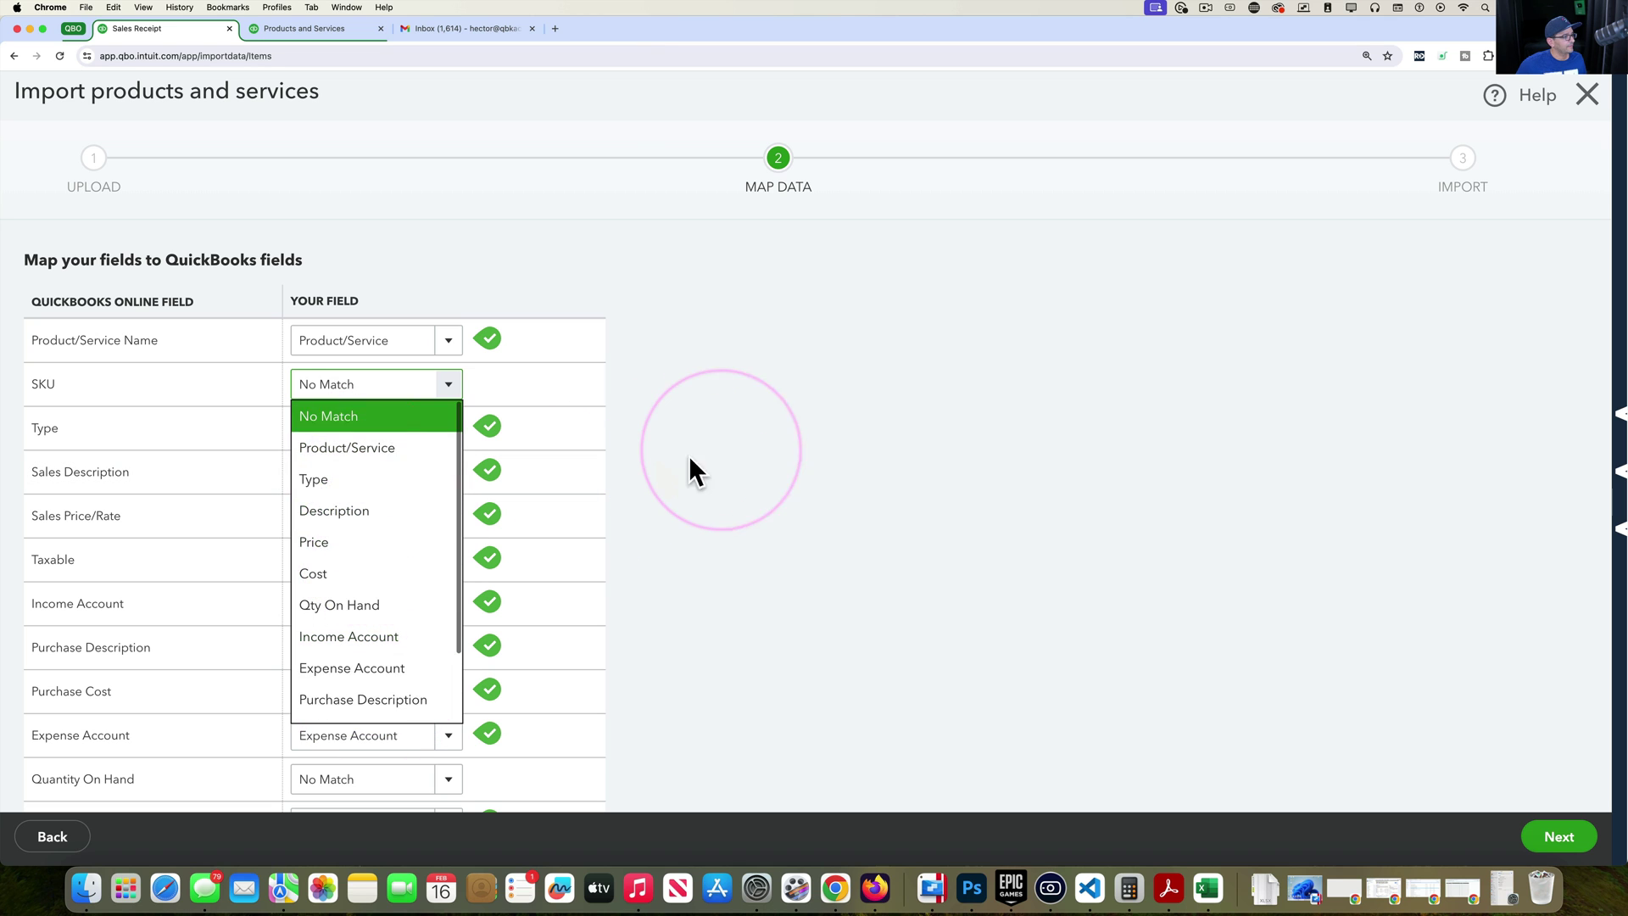
{"action": "left_click", "coordinate": [690, 472]}
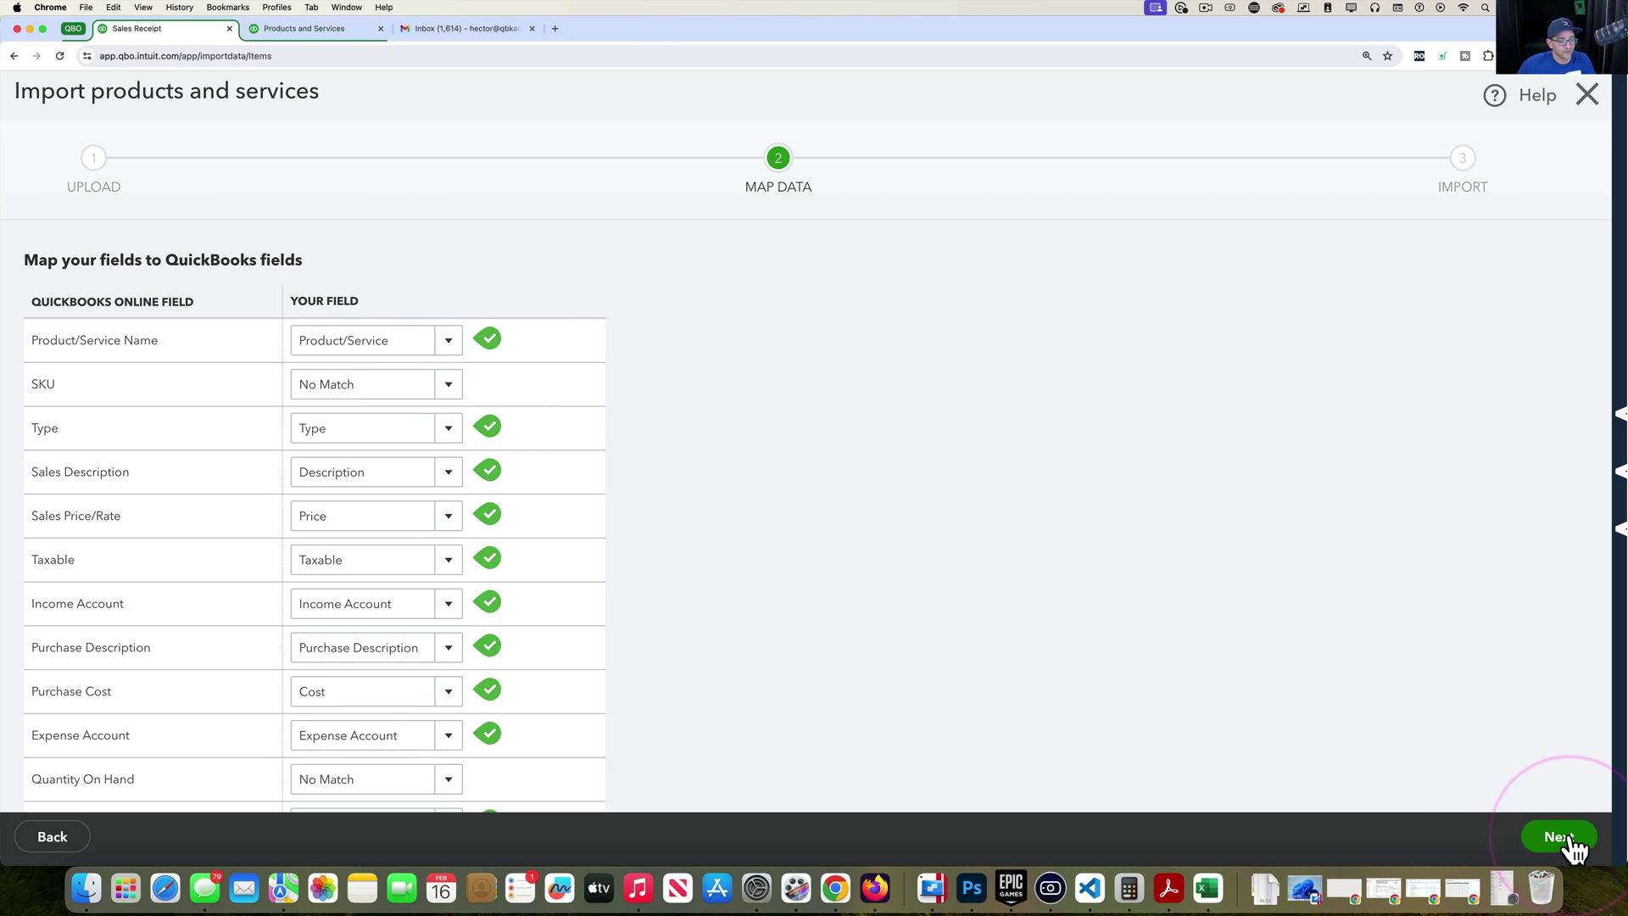
Step: Accept the field mapping and look through the products and services prepared for import
{"action": "left_click", "coordinate": [1560, 836]}
{"action": "left_click", "coordinate": [942, 473]}
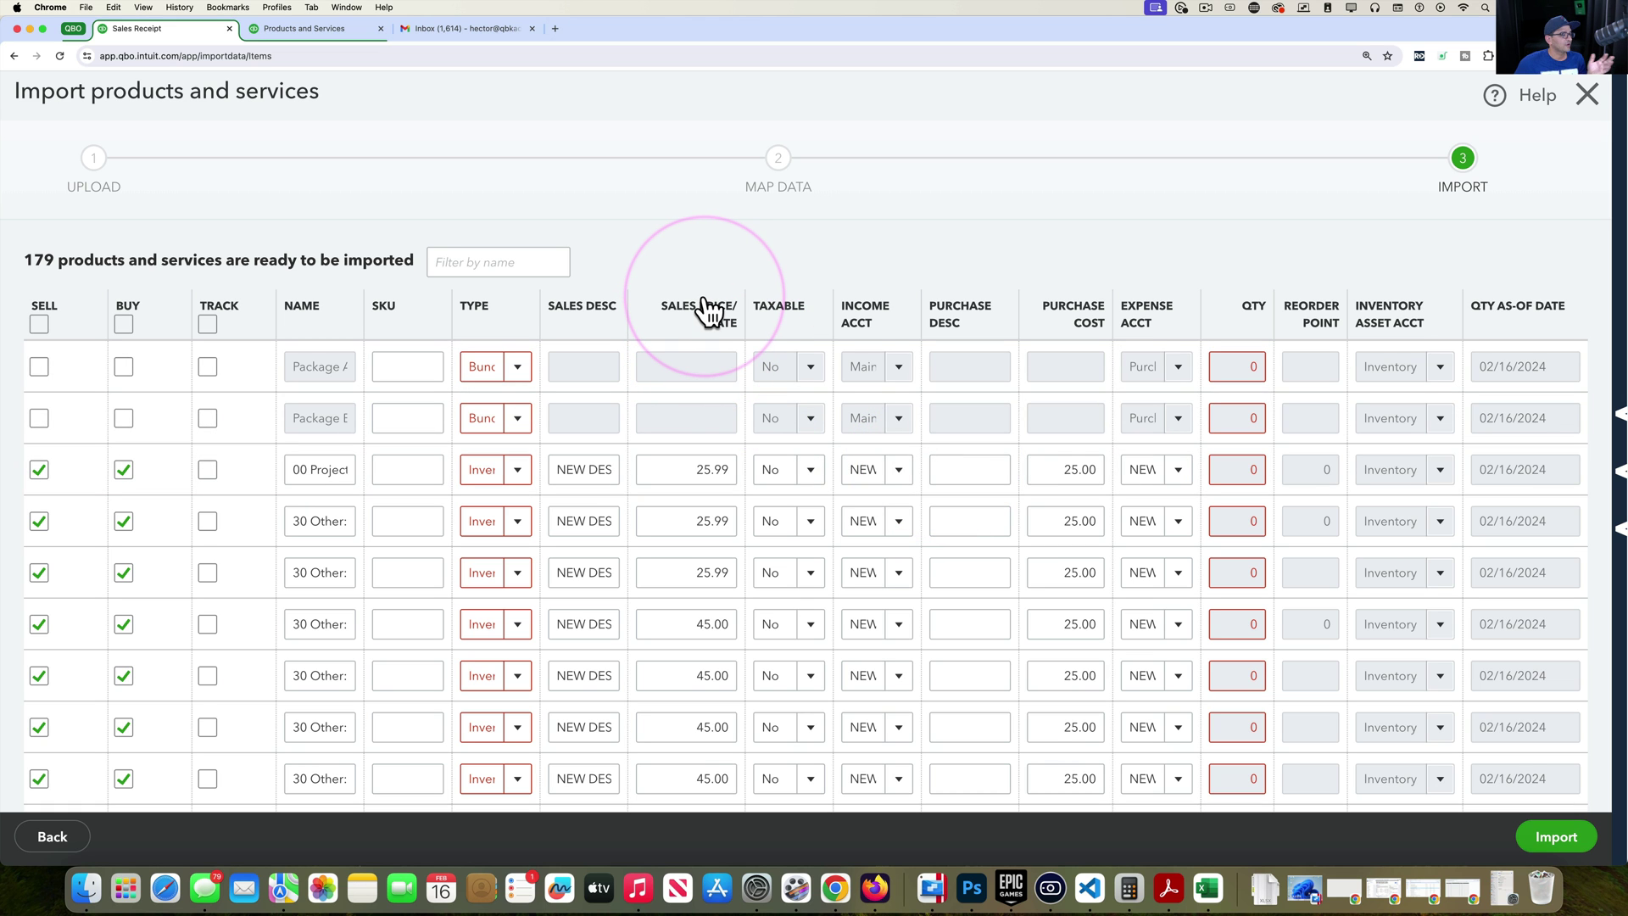
{"action": "scroll", "coordinate": [737, 475], "scroll_direction": "down", "scroll_amount": 15}
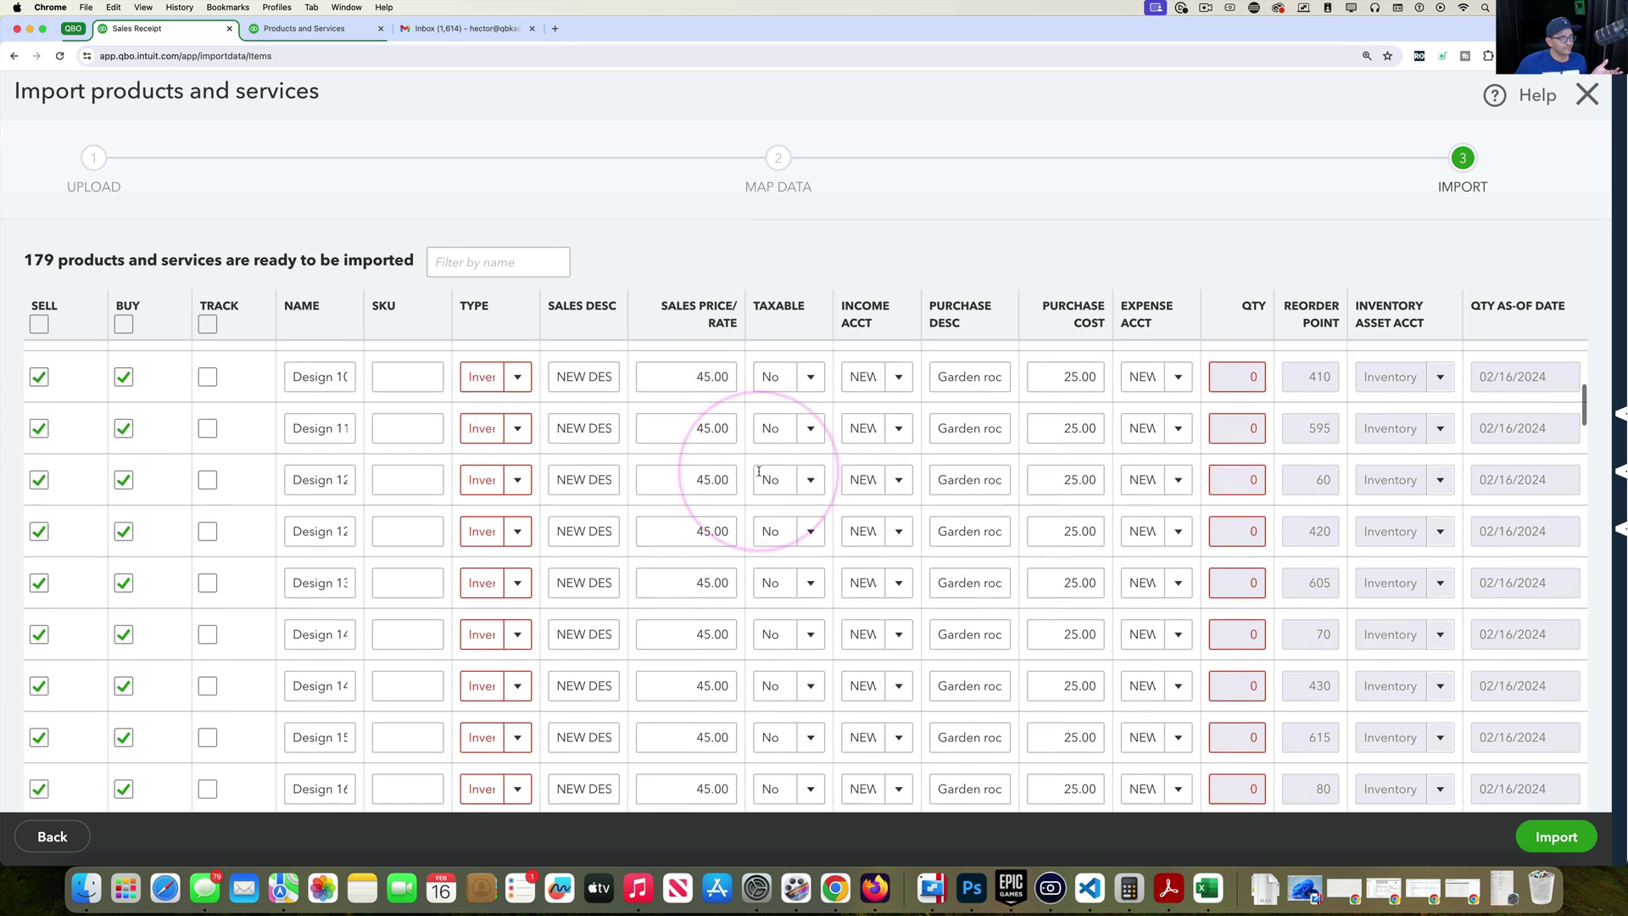
{"action": "scroll", "coordinate": [744, 620], "scroll_direction": "down", "scroll_amount": 6}
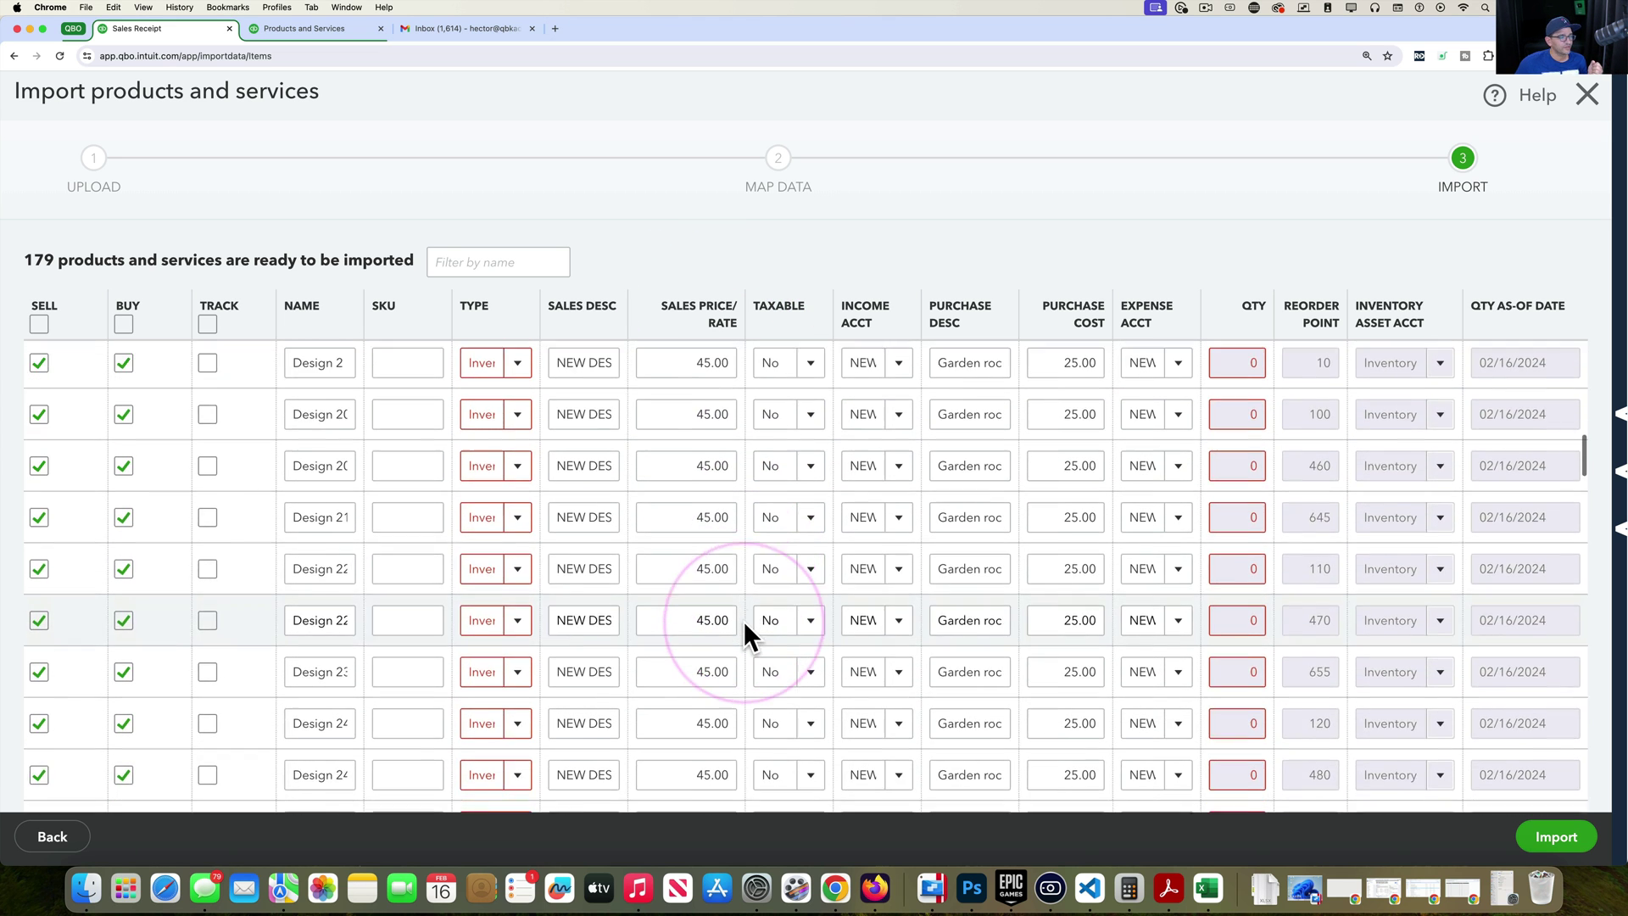
{"action": "scroll", "coordinate": [744, 620], "scroll_direction": "up", "scroll_amount": 20}
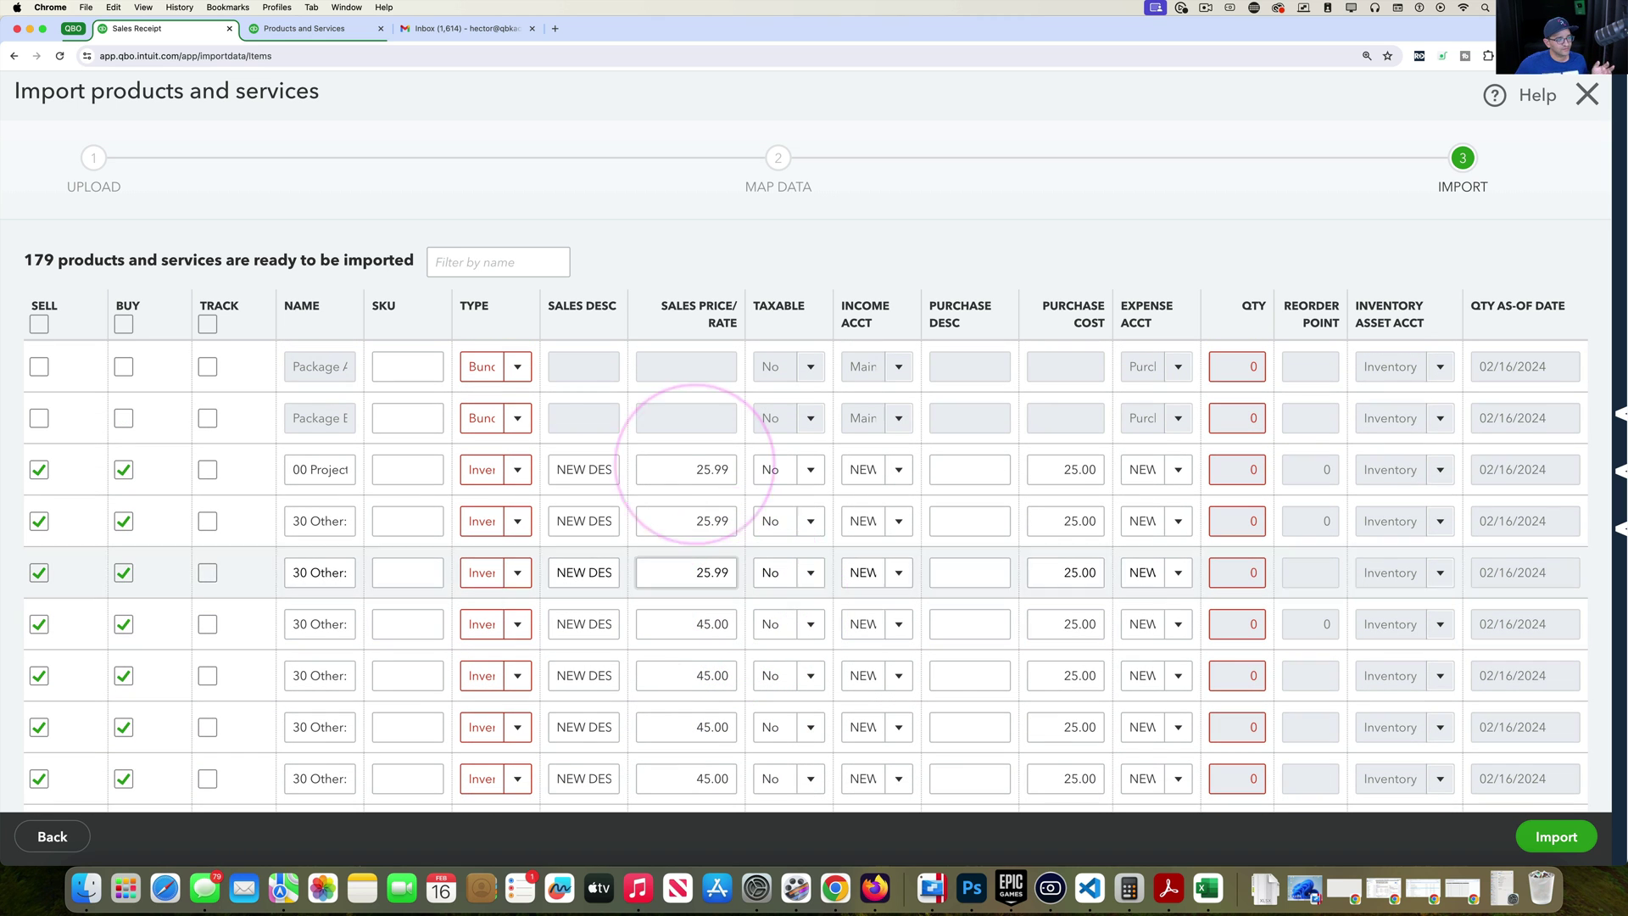
Step: Check the sales description and income account of the first inventory product in the import preview
{"action": "left_click", "coordinate": [581, 469]}
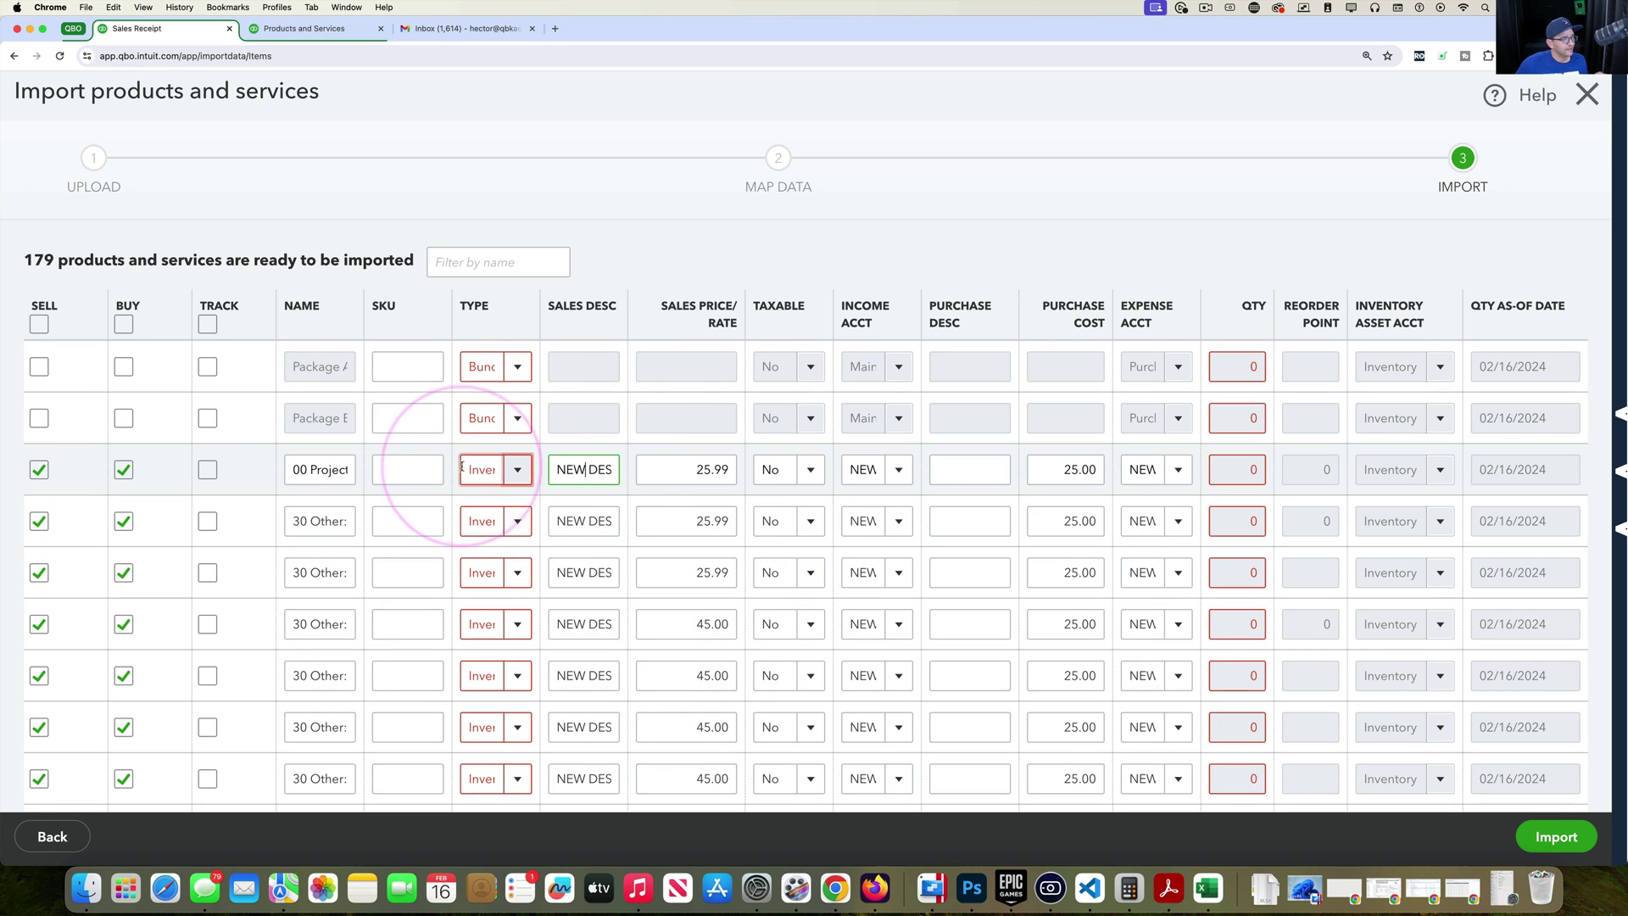
{"action": "left_click", "coordinate": [860, 469]}
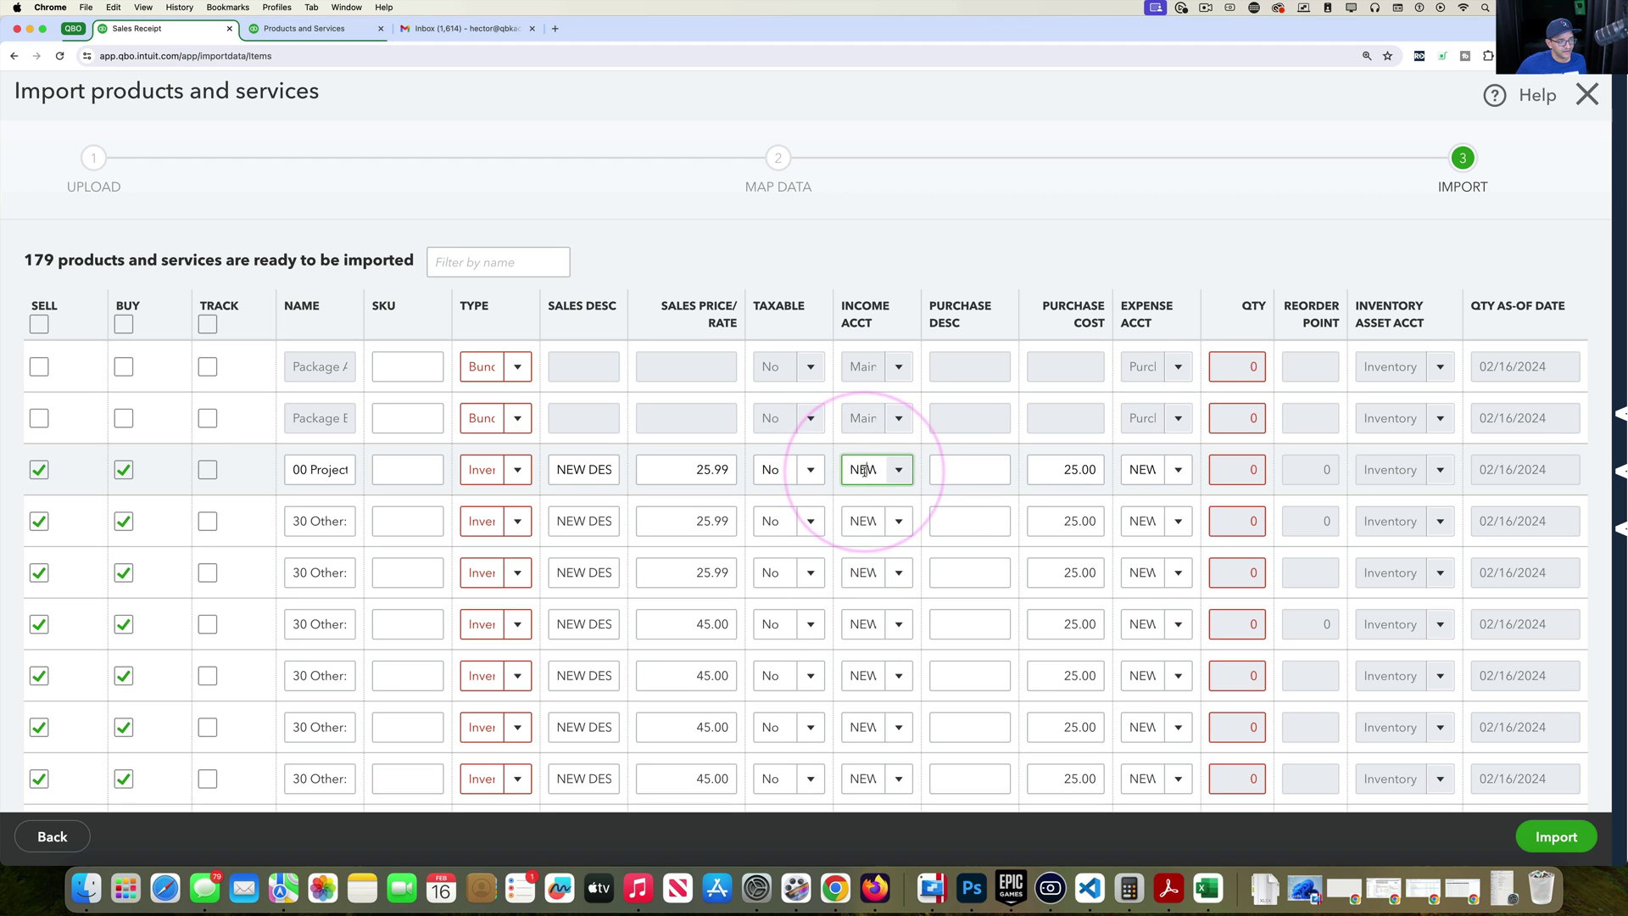
{"action": "type", "text": "Inc"}
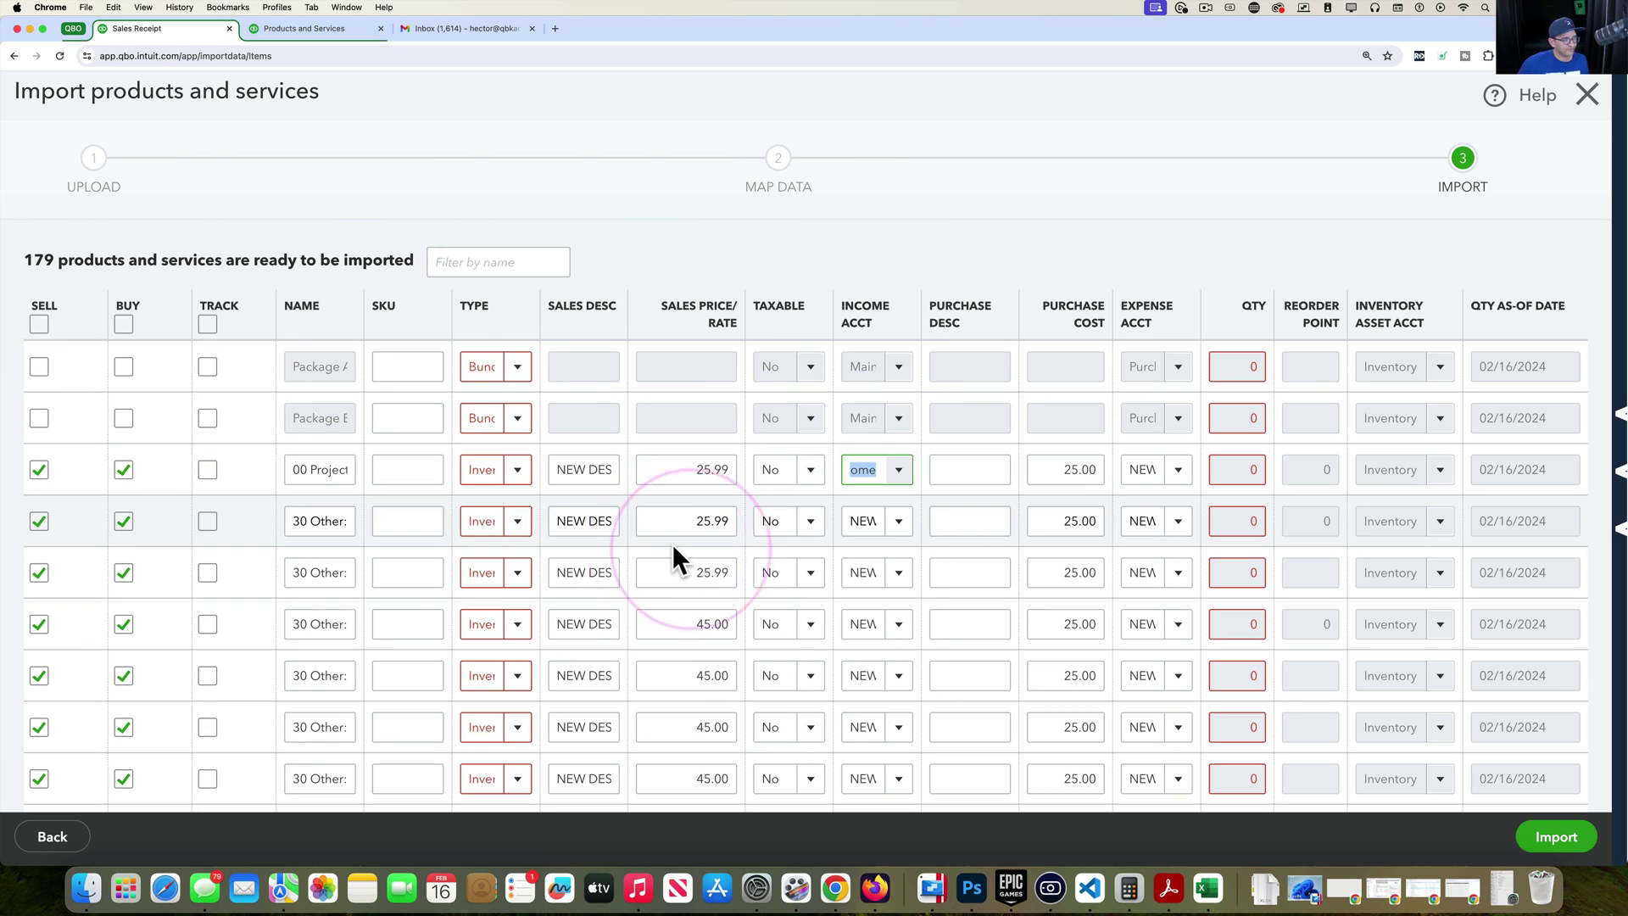
{"action": "scroll", "coordinate": [818, 625], "scroll_direction": "down", "scroll_amount": 3}
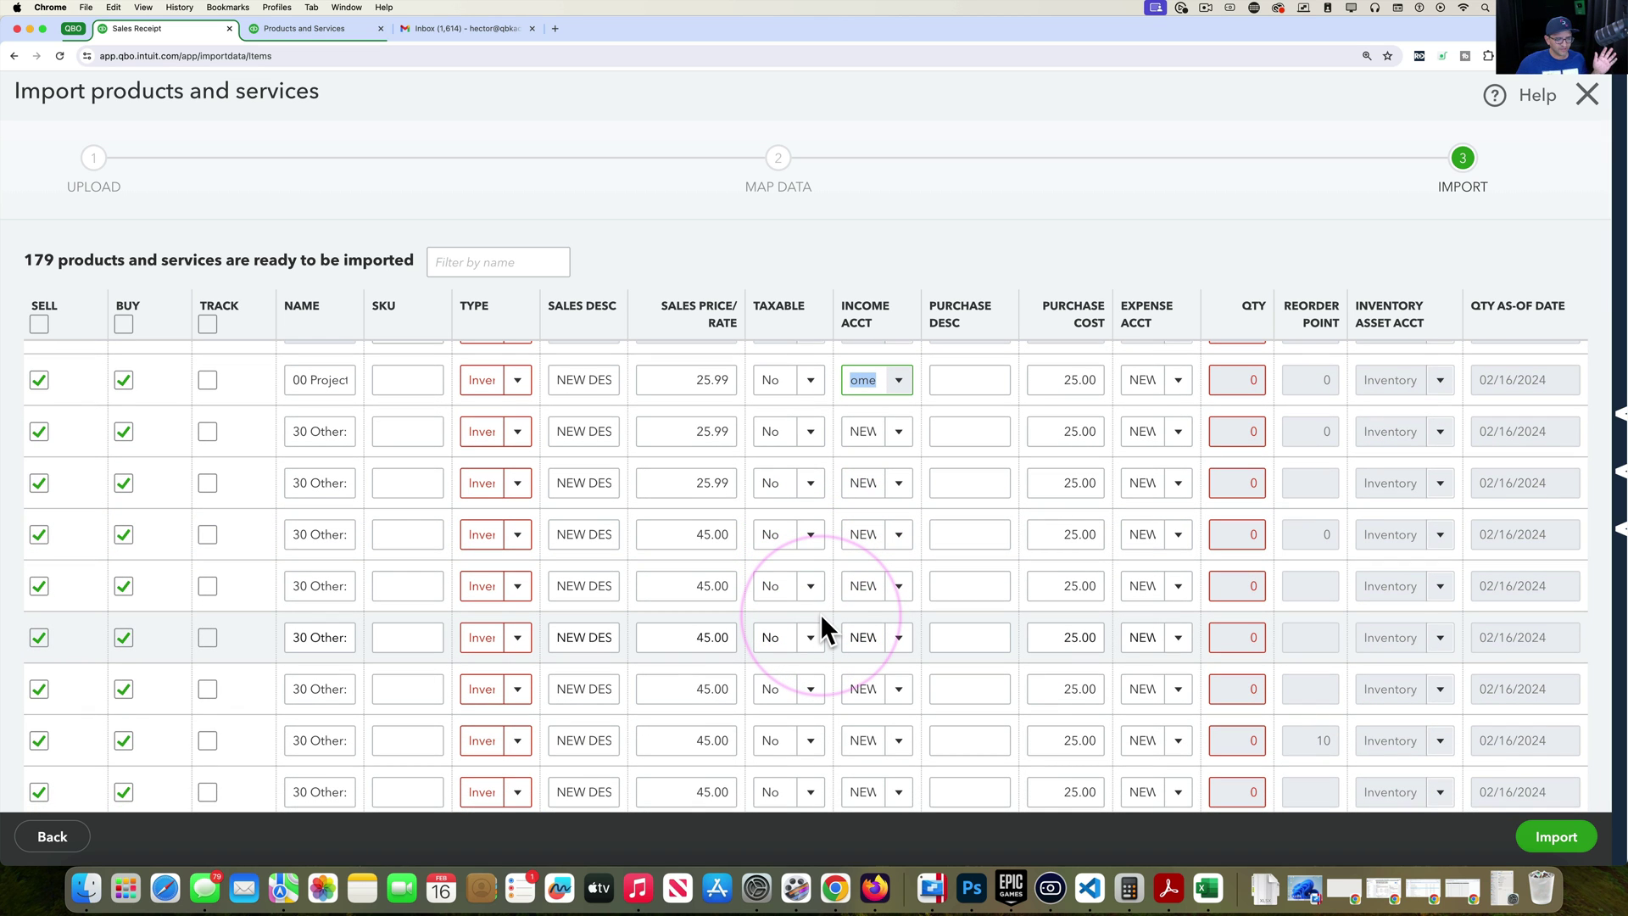
{"action": "left_click", "coordinate": [1083, 248]}
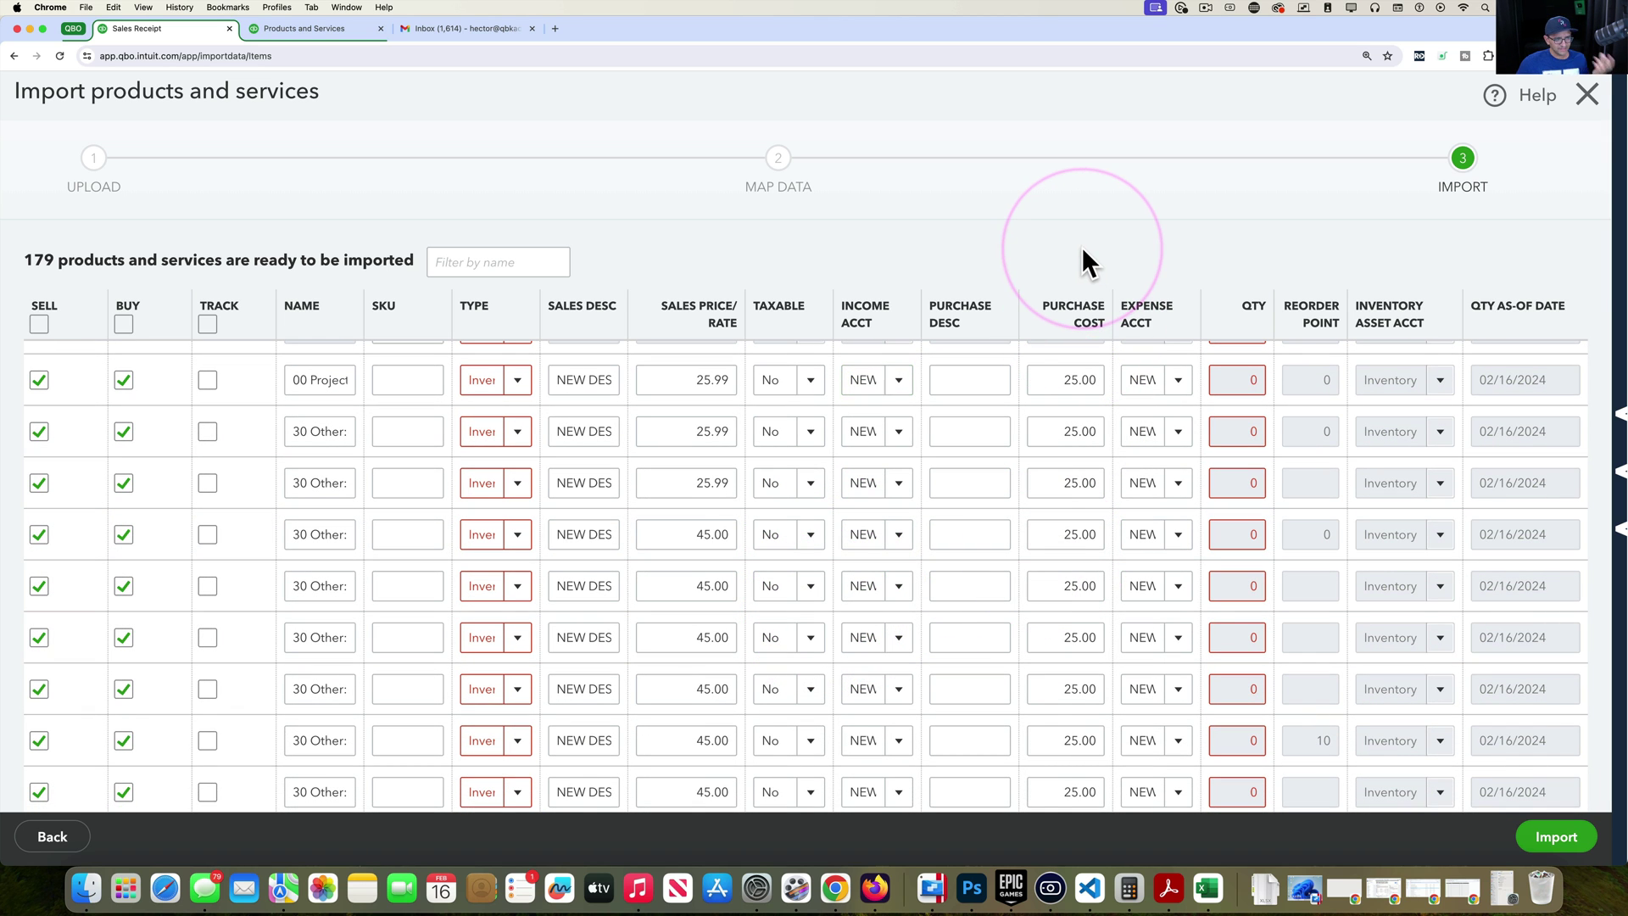
Step: Try to import the listed products and services, and read the import notice and the overwrite option below the list
{"action": "scroll", "coordinate": [1147, 598], "scroll_direction": "down", "scroll_amount": 5}
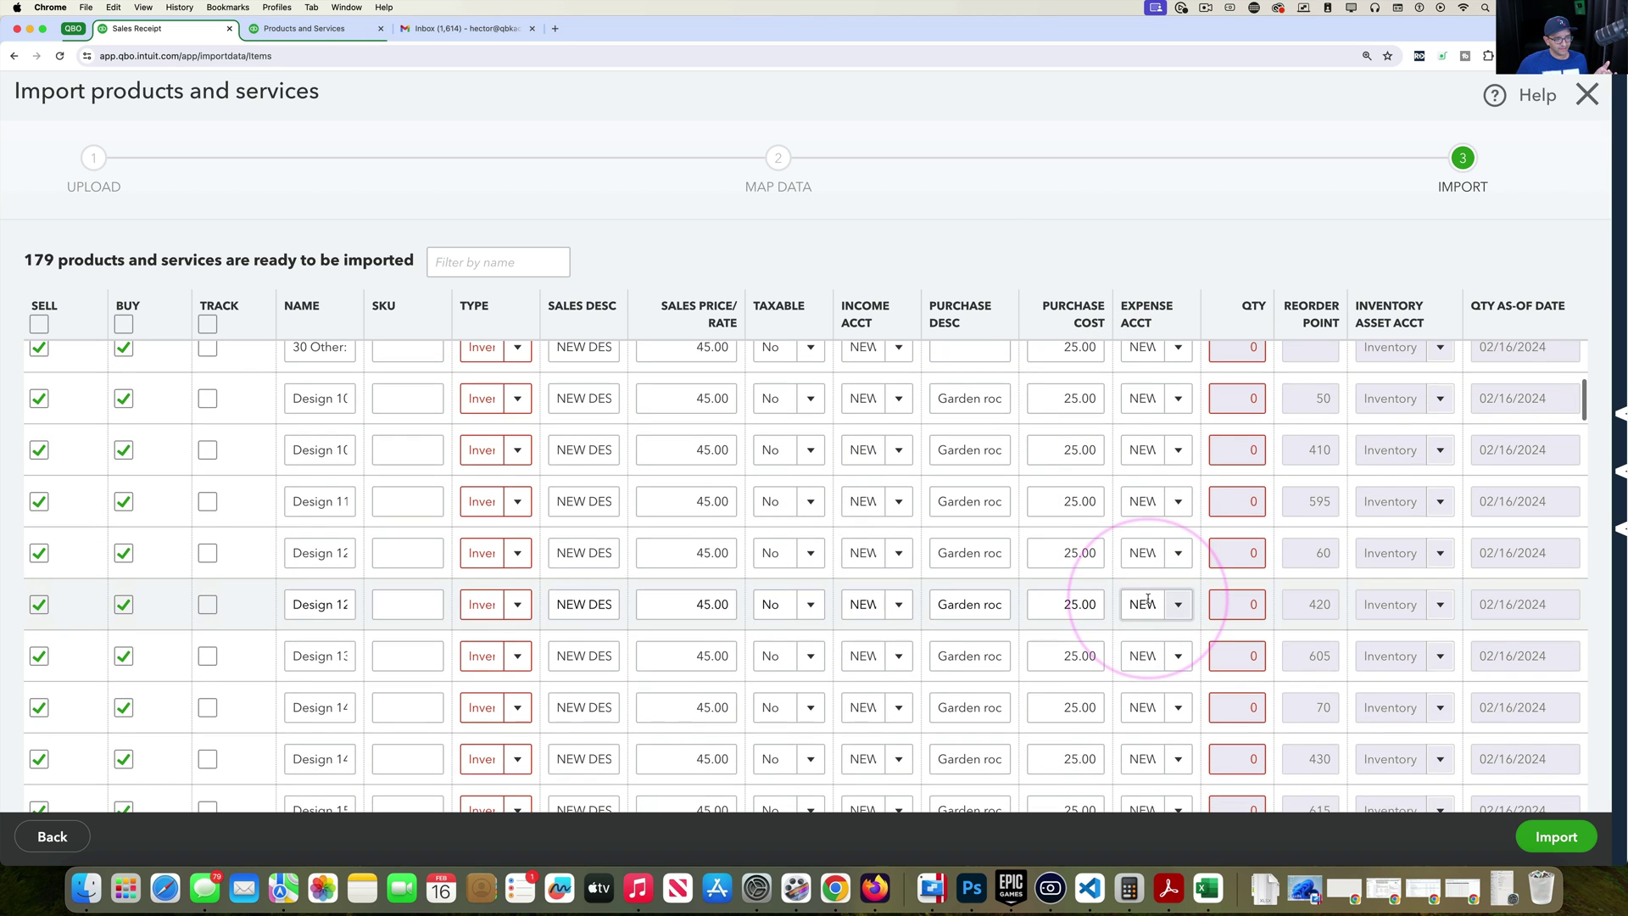
{"action": "left_click", "coordinate": [1558, 836]}
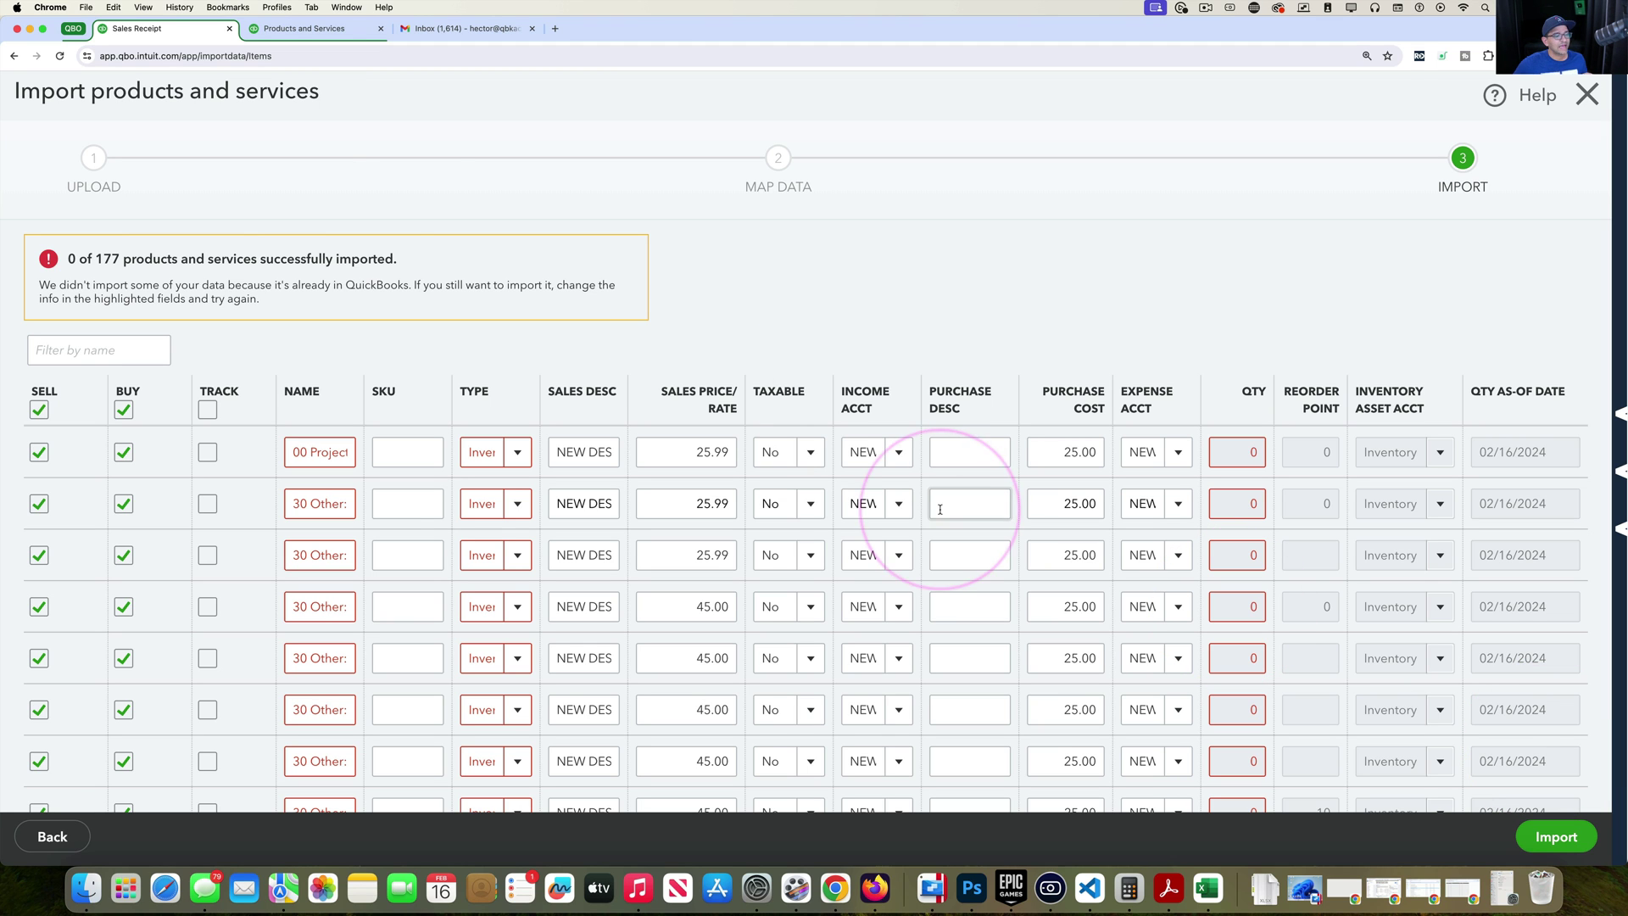
{"action": "left_click_drag", "start_coordinate": [42, 284], "coordinate": [311, 326]}
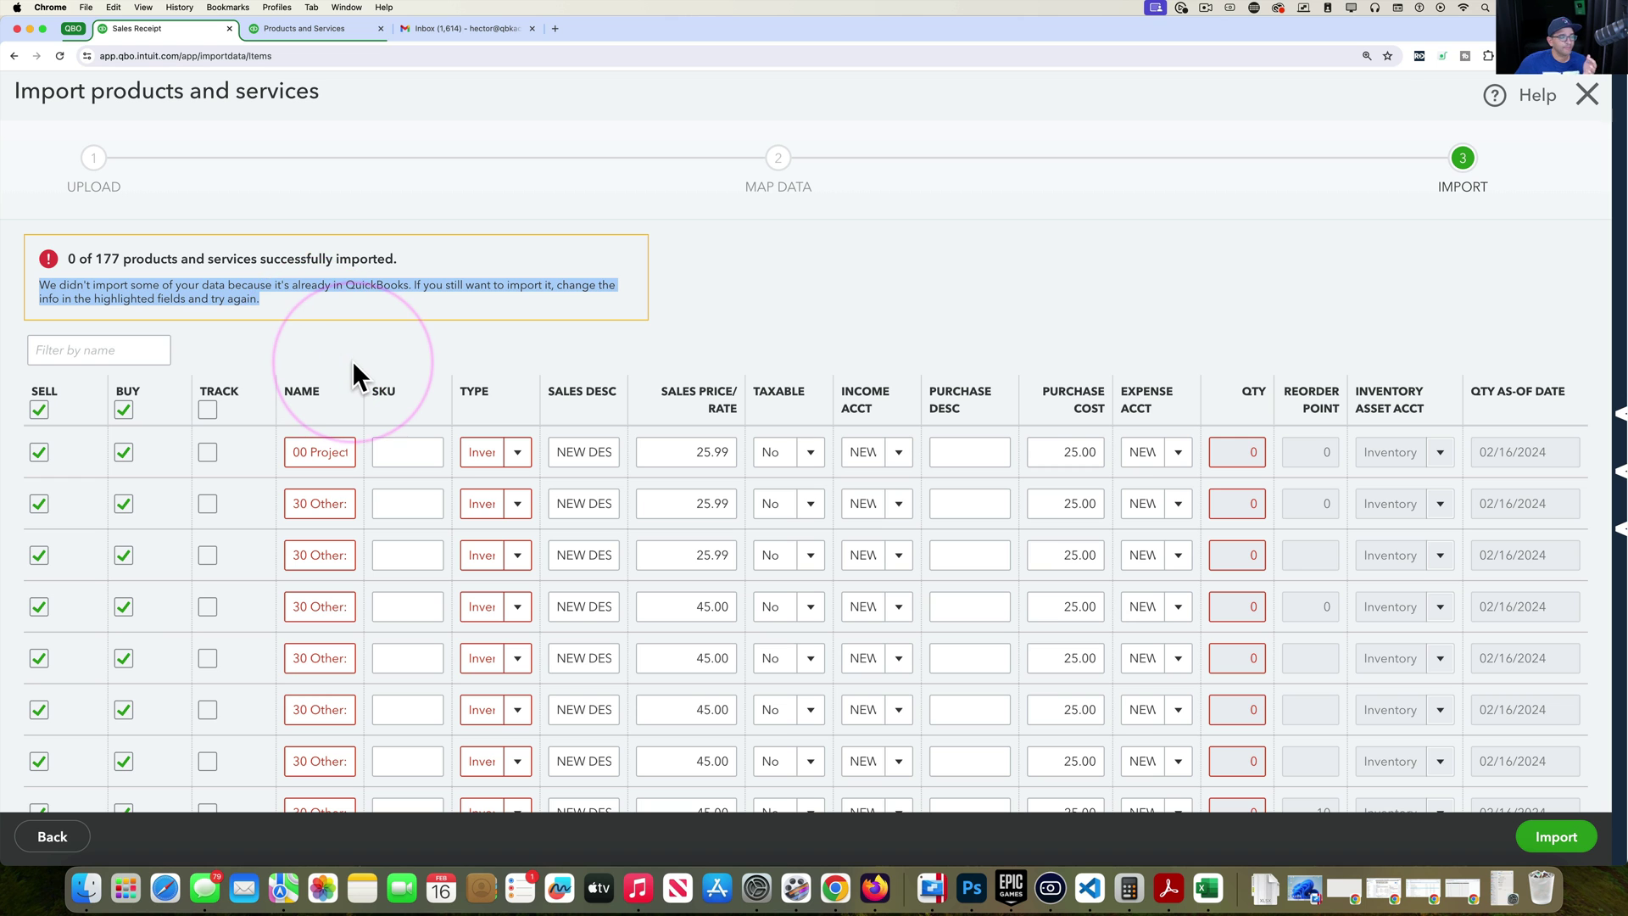
{"action": "scroll", "coordinate": [367, 570], "scroll_direction": "down", "scroll_amount": 15}
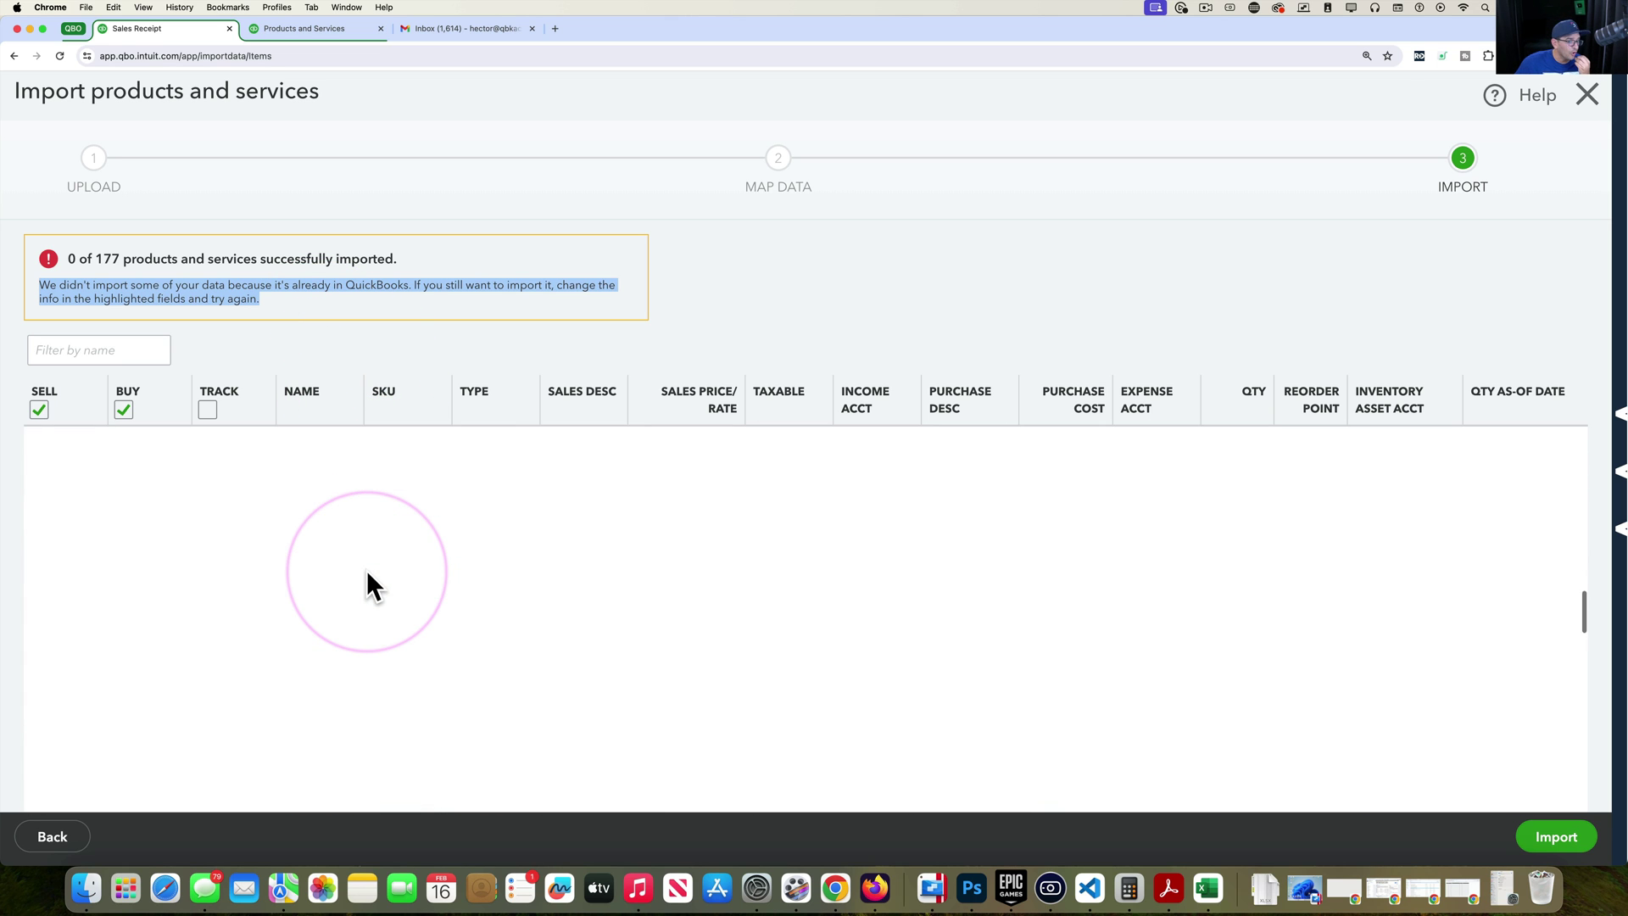
{"action": "scroll", "coordinate": [456, 632], "scroll_direction": "up", "scroll_amount": 10}
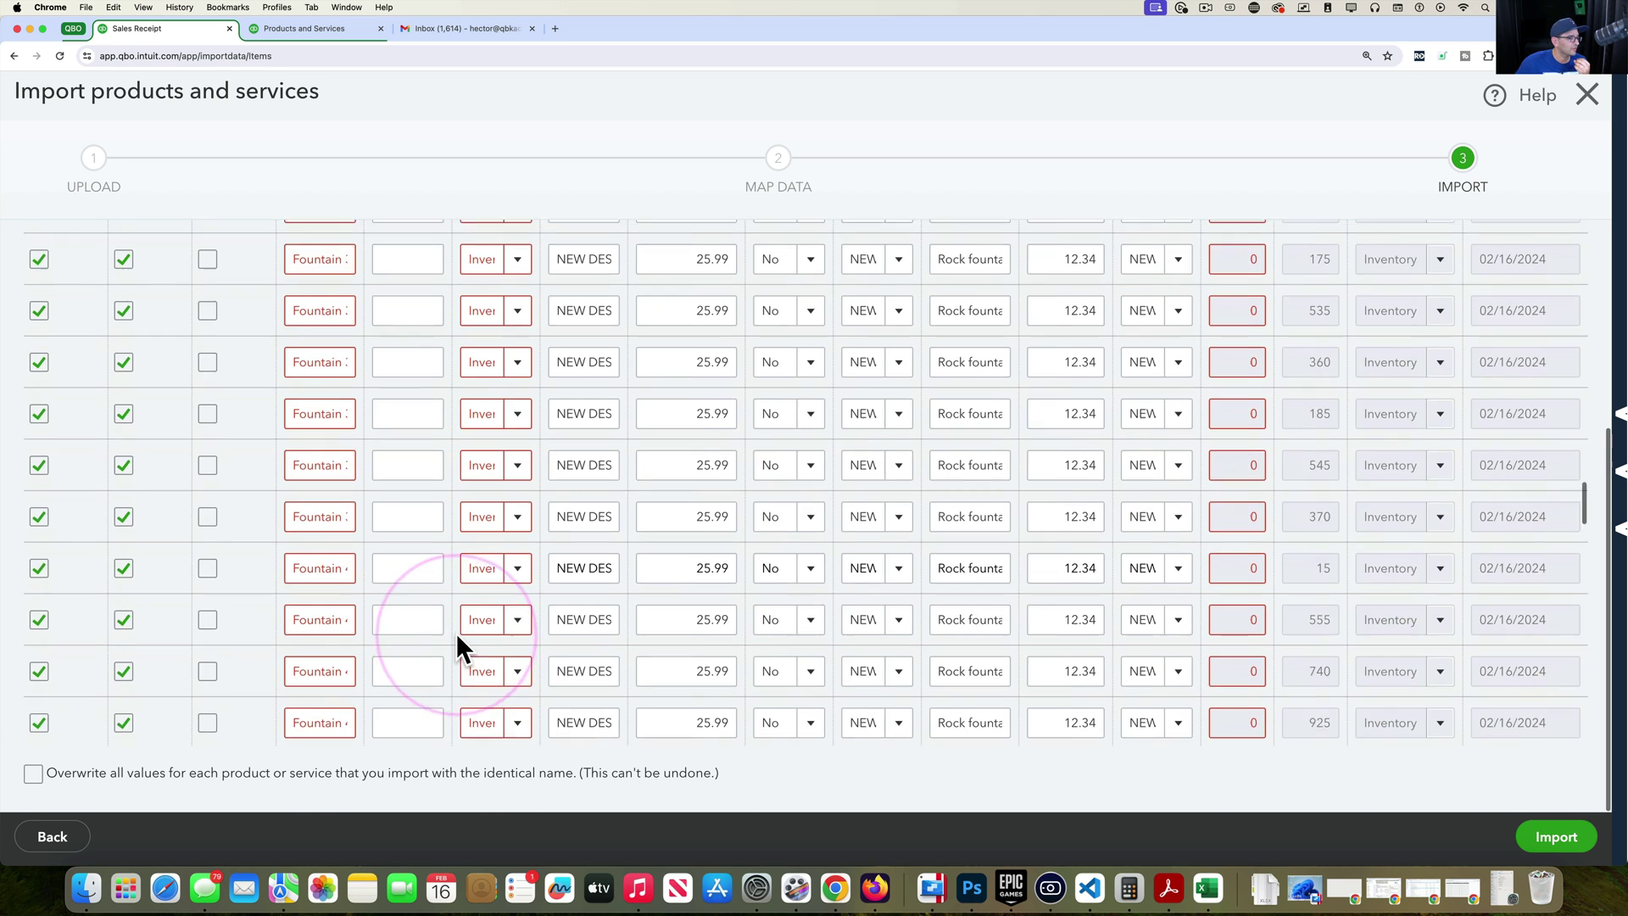
{"action": "scroll", "coordinate": [457, 632], "scroll_direction": "down", "scroll_amount": 5}
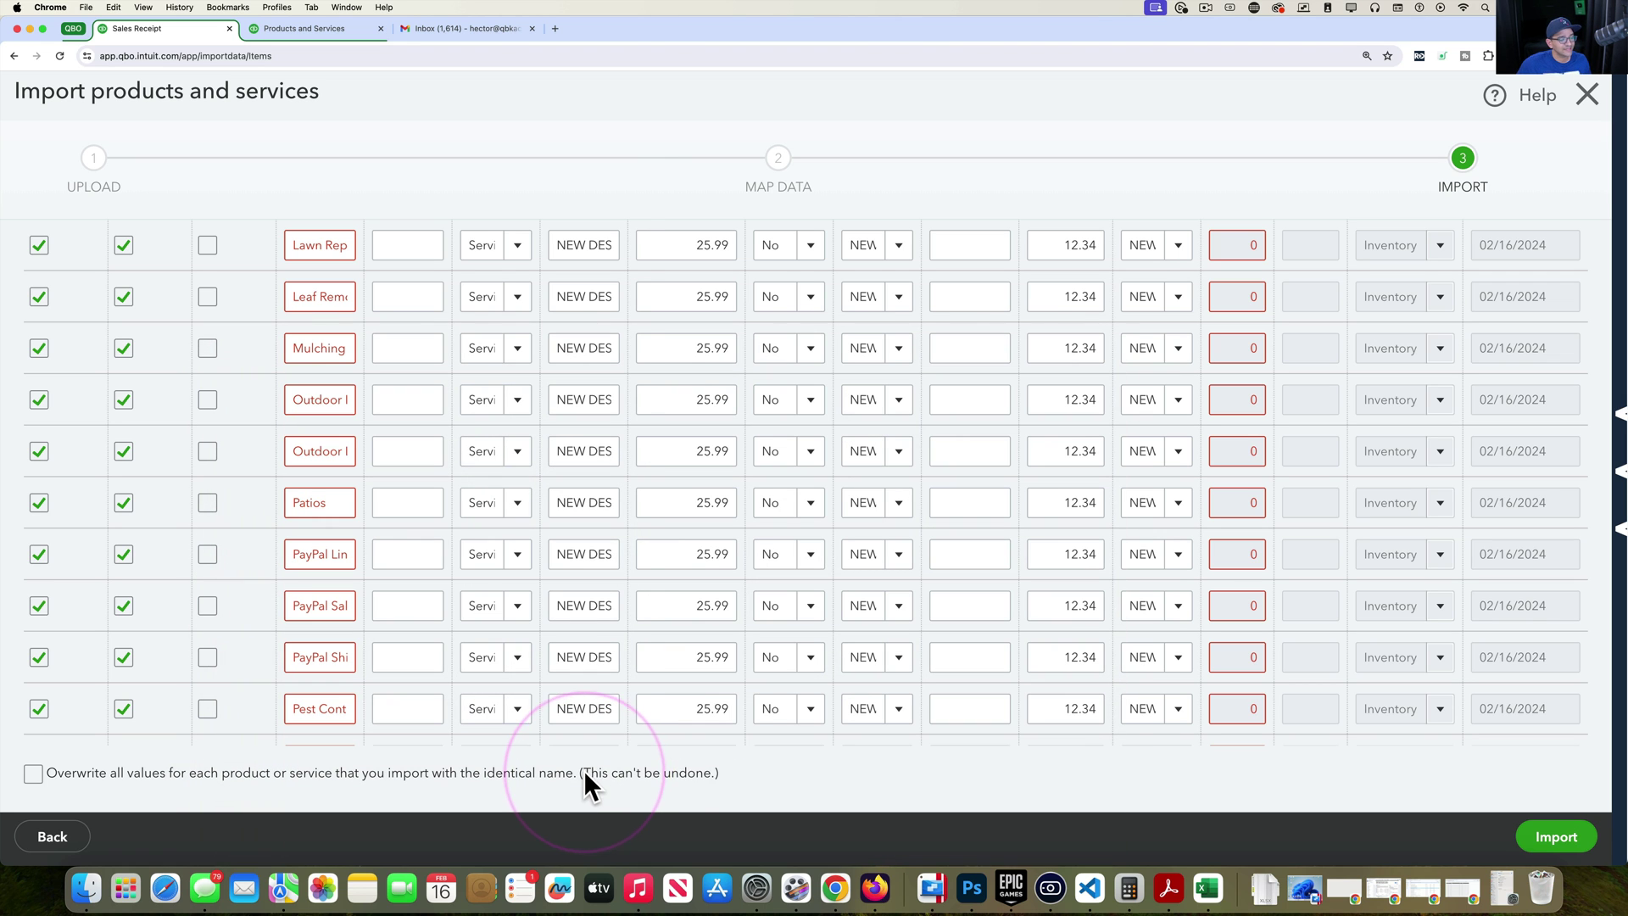
{"action": "left_click_drag", "start_coordinate": [583, 772], "coordinate": [715, 778]}
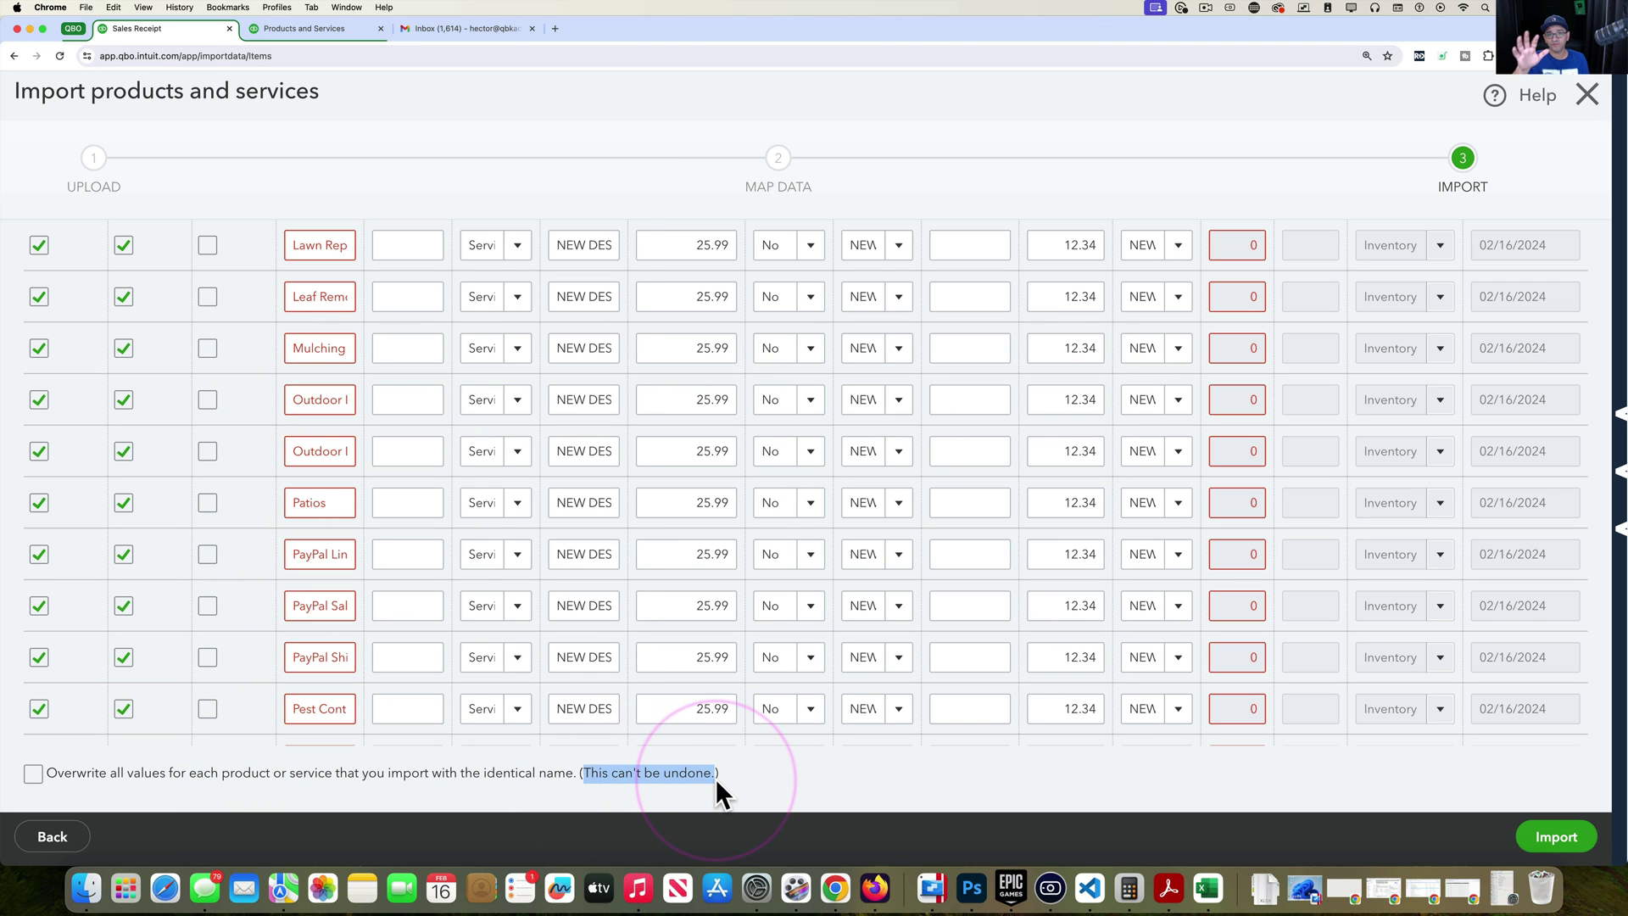
Step: Enable overwriting all values for products or services with the identical name and run the import again
{"action": "left_click", "coordinate": [39, 772]}
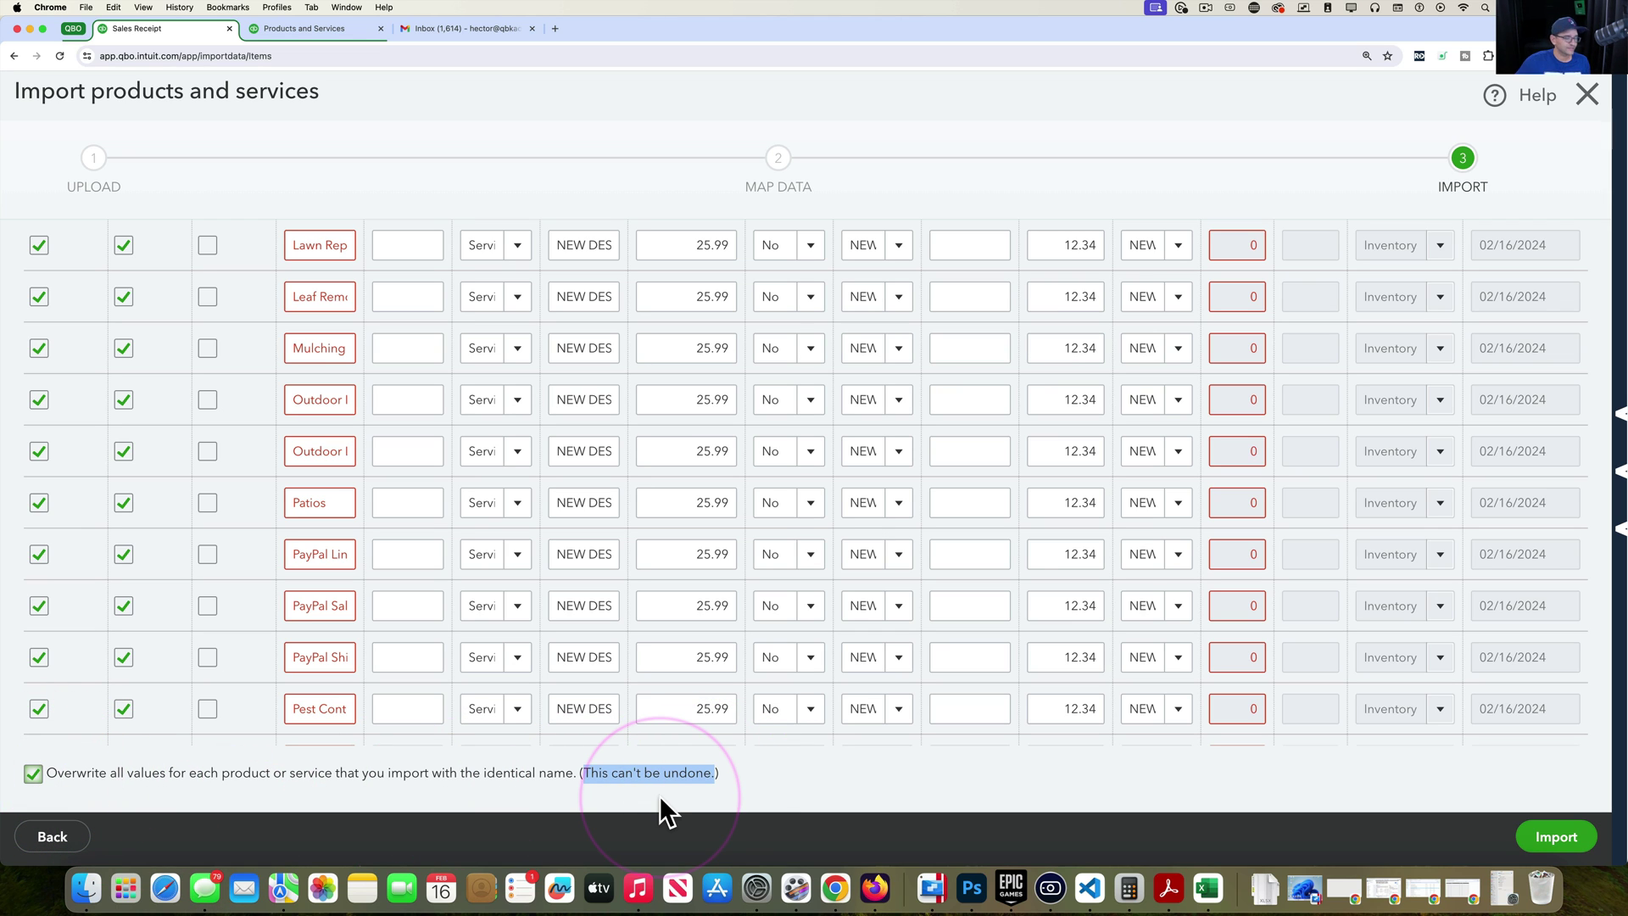
{"action": "left_click", "coordinate": [680, 777]}
{"action": "left_click_drag", "start_coordinate": [726, 777], "coordinate": [593, 774]}
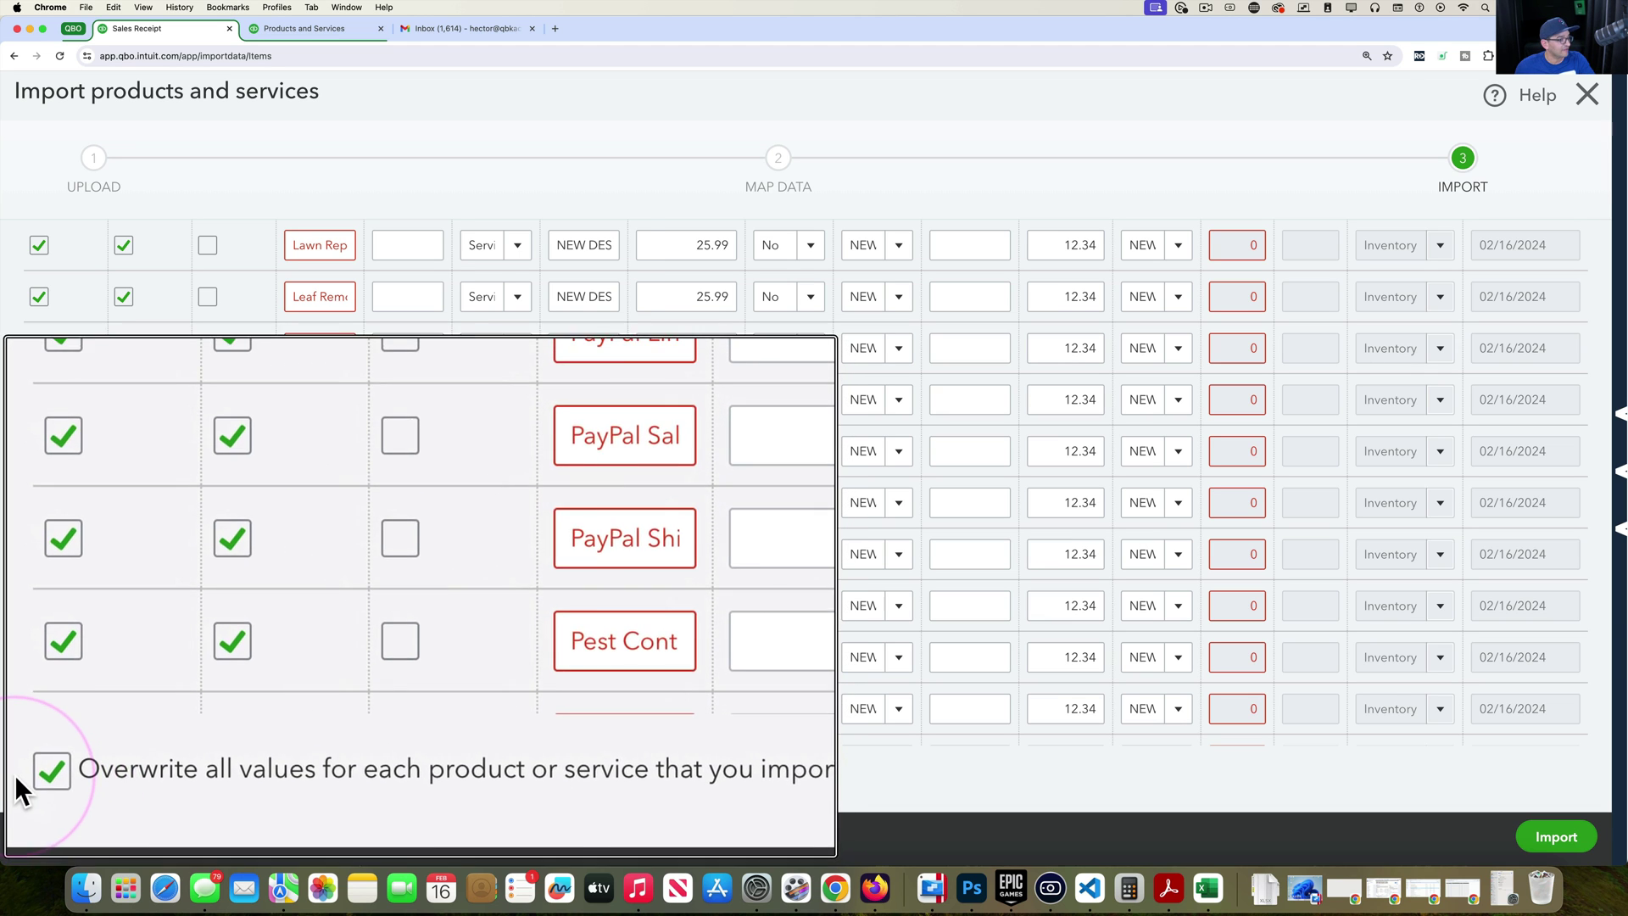
{"action": "left_click", "coordinate": [1571, 821]}
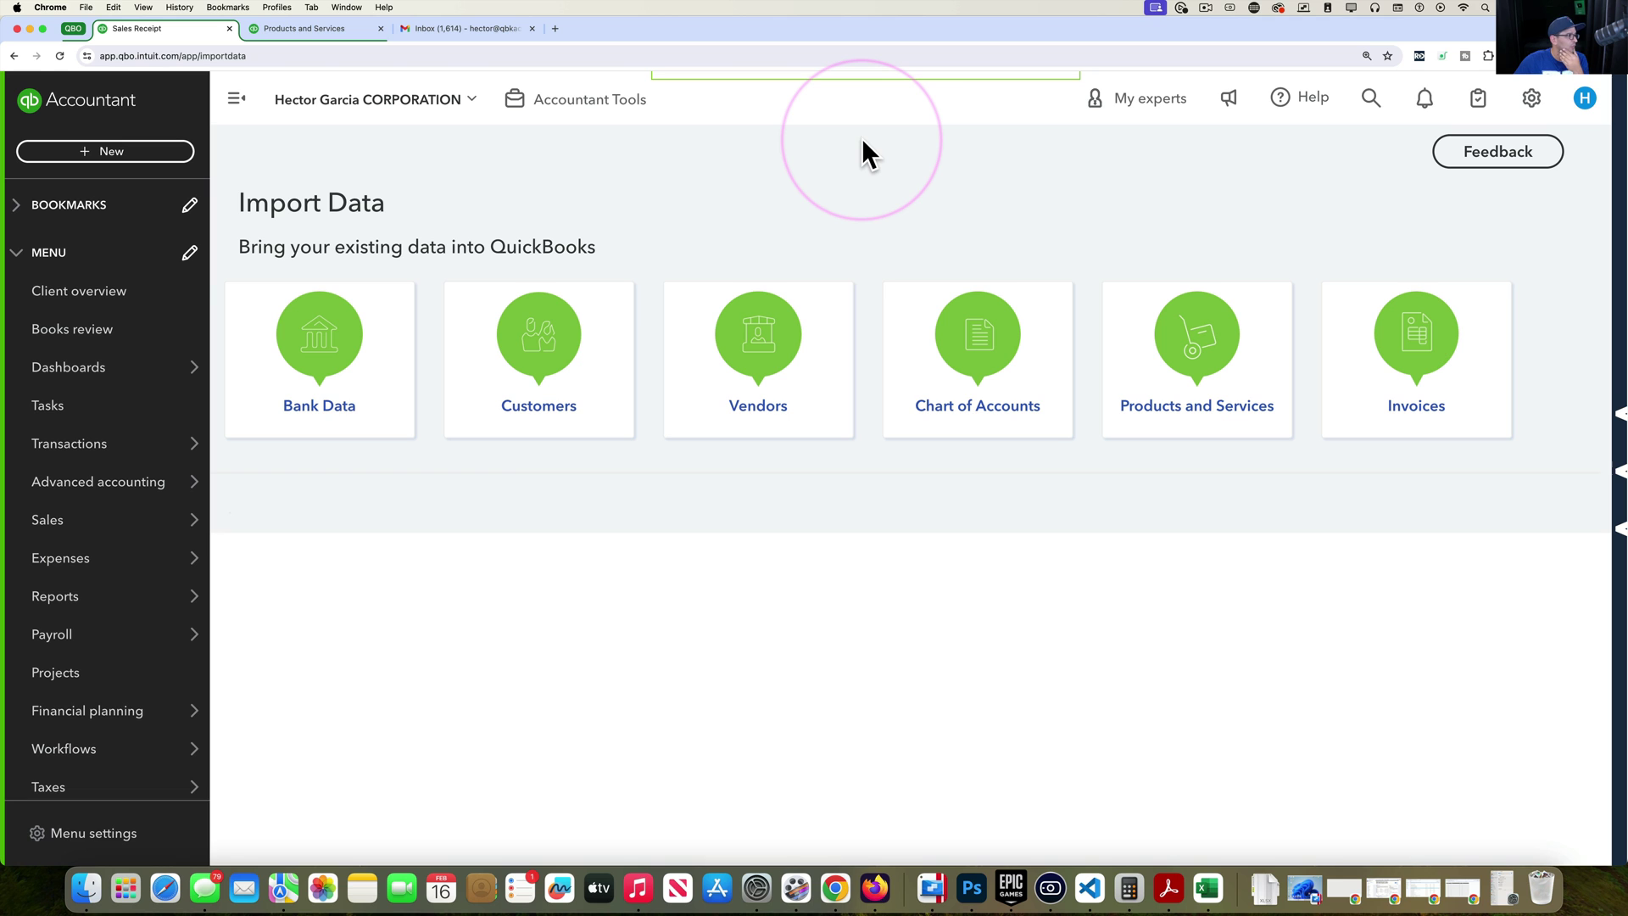
Step: Open the Products and Services list and review the sales descriptions, income accounts and expense accounts of the items
{"action": "left_click", "coordinate": [308, 25]}
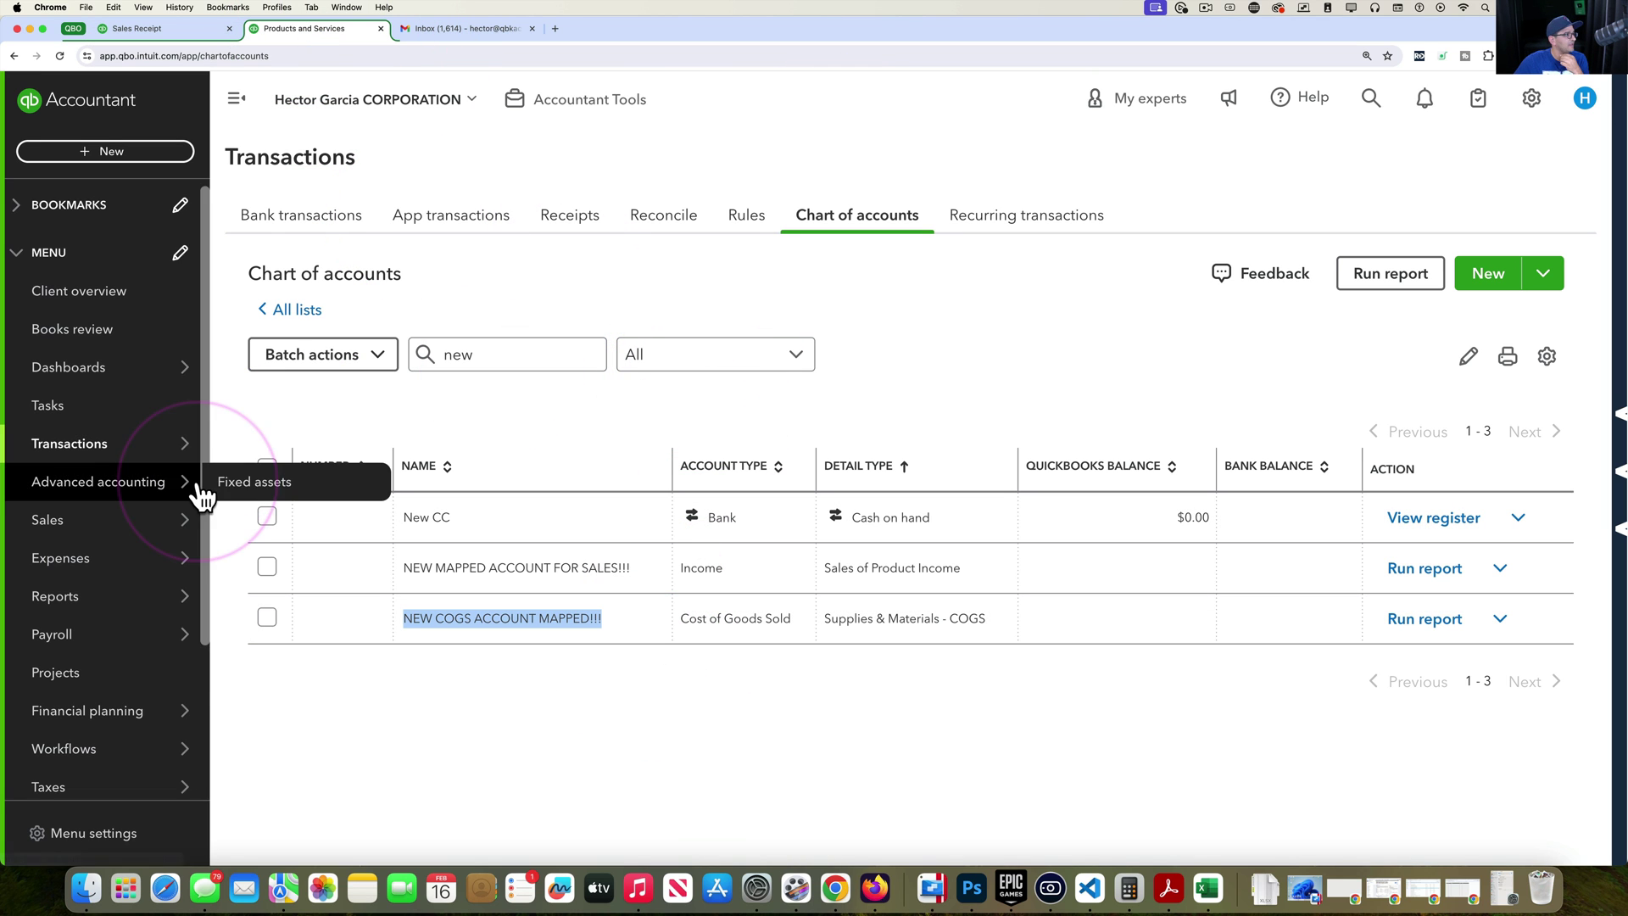
{"action": "mouse_move", "coordinate": [2, 491]}
{"action": "mouse_move", "coordinate": [74, 576]}
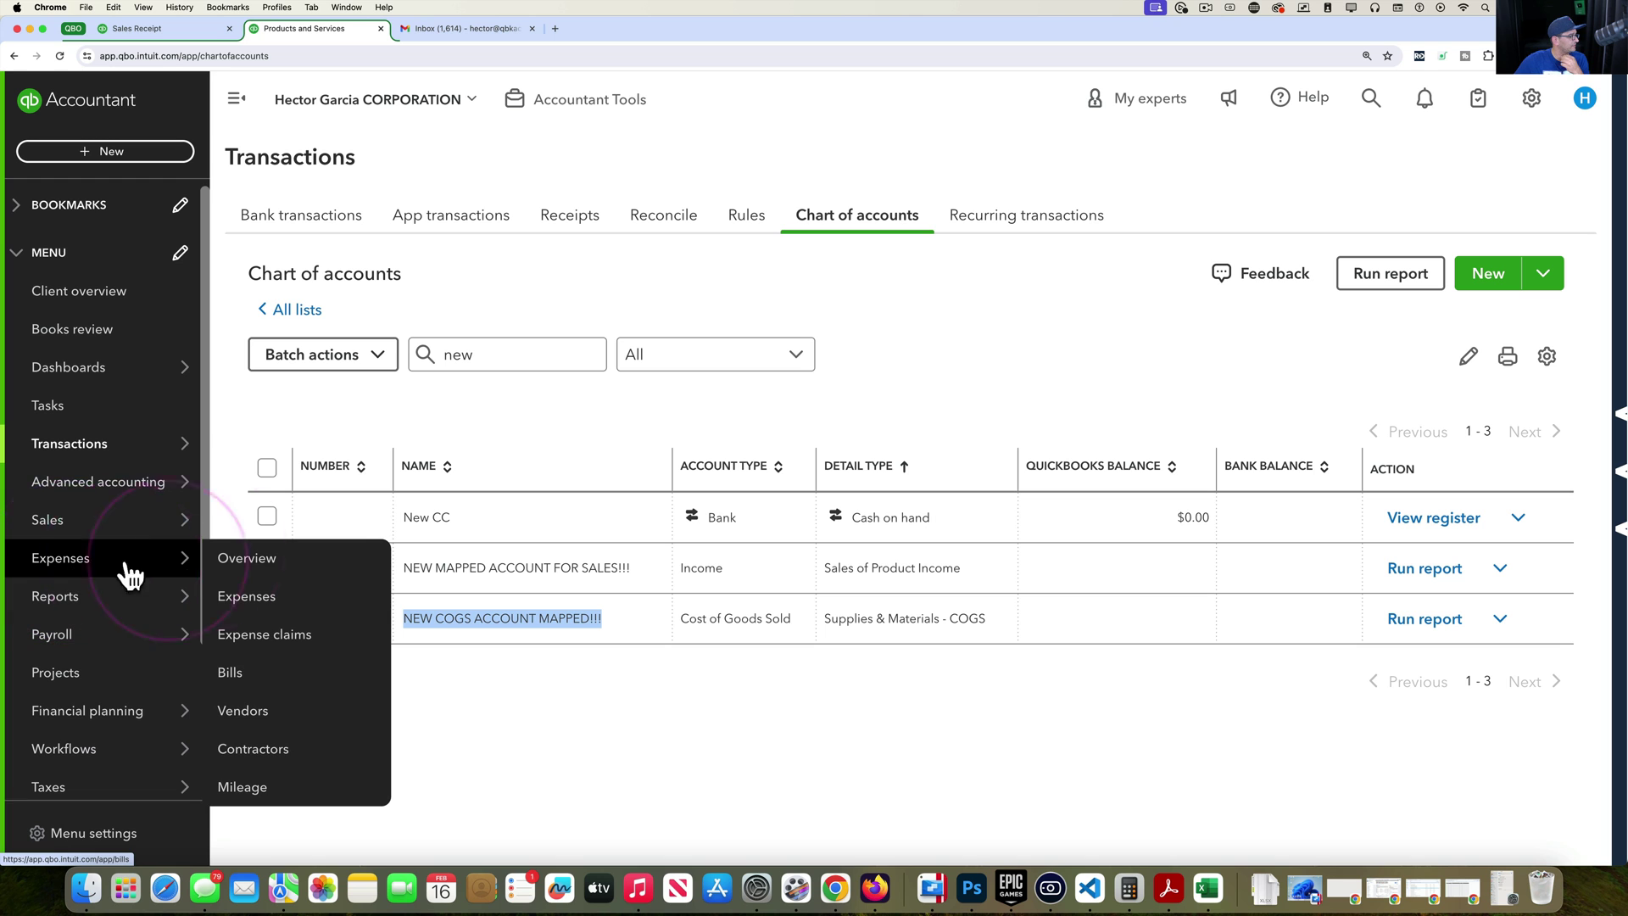
{"action": "mouse_move", "coordinate": [91, 520]}
{"action": "left_click", "coordinate": [263, 748]}
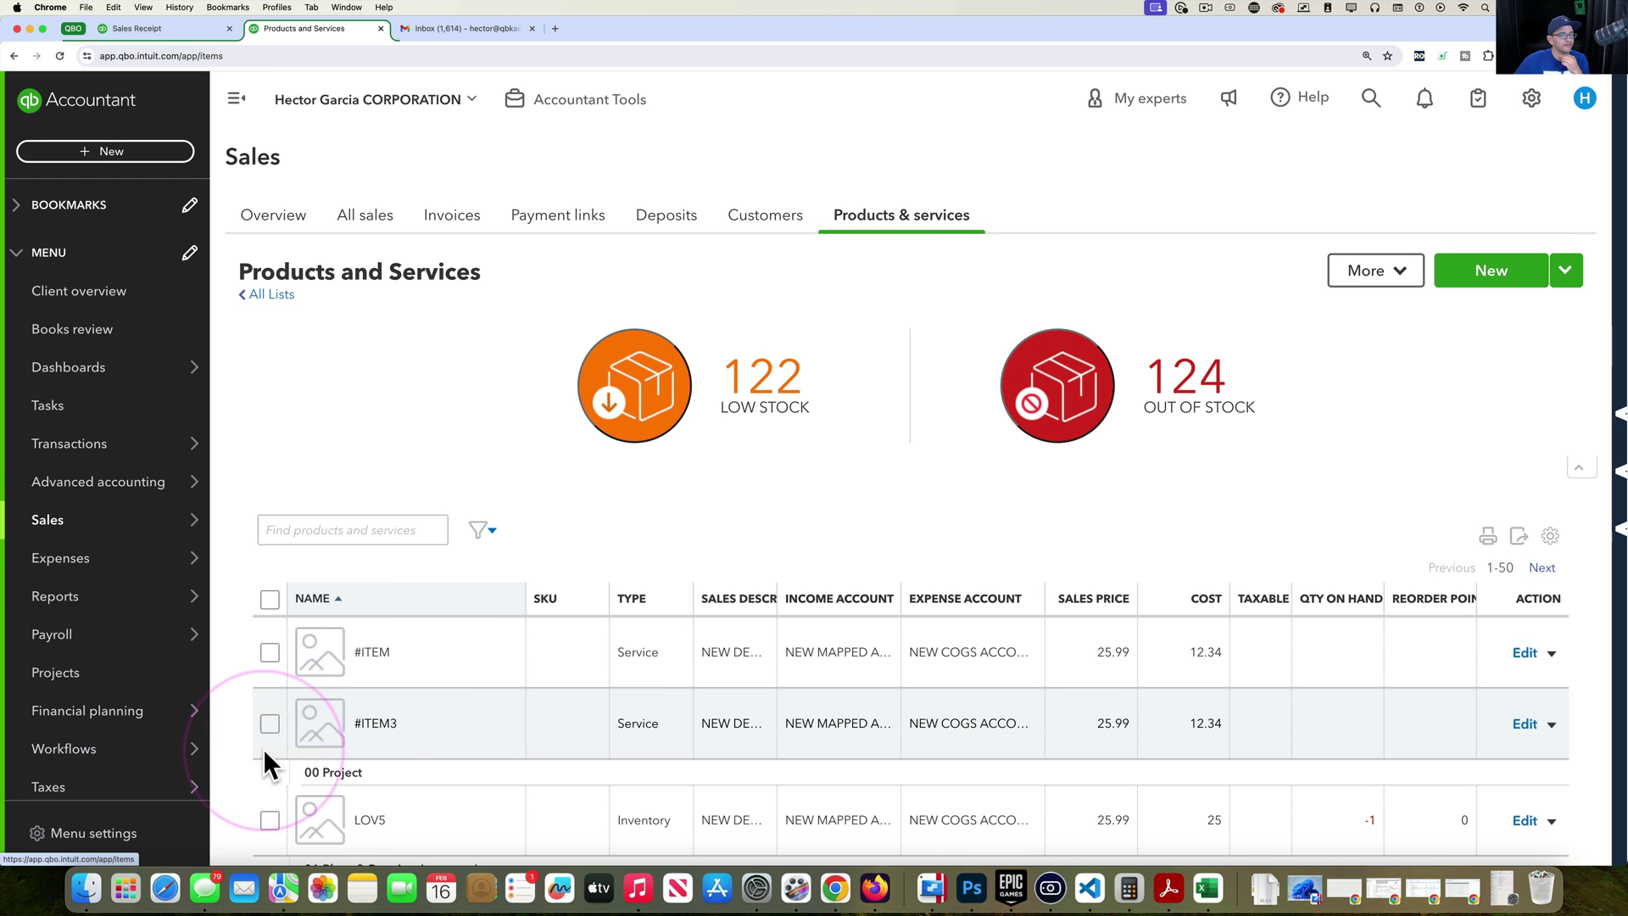
{"action": "scroll", "coordinate": [940, 610], "scroll_direction": "down", "scroll_amount": 10}
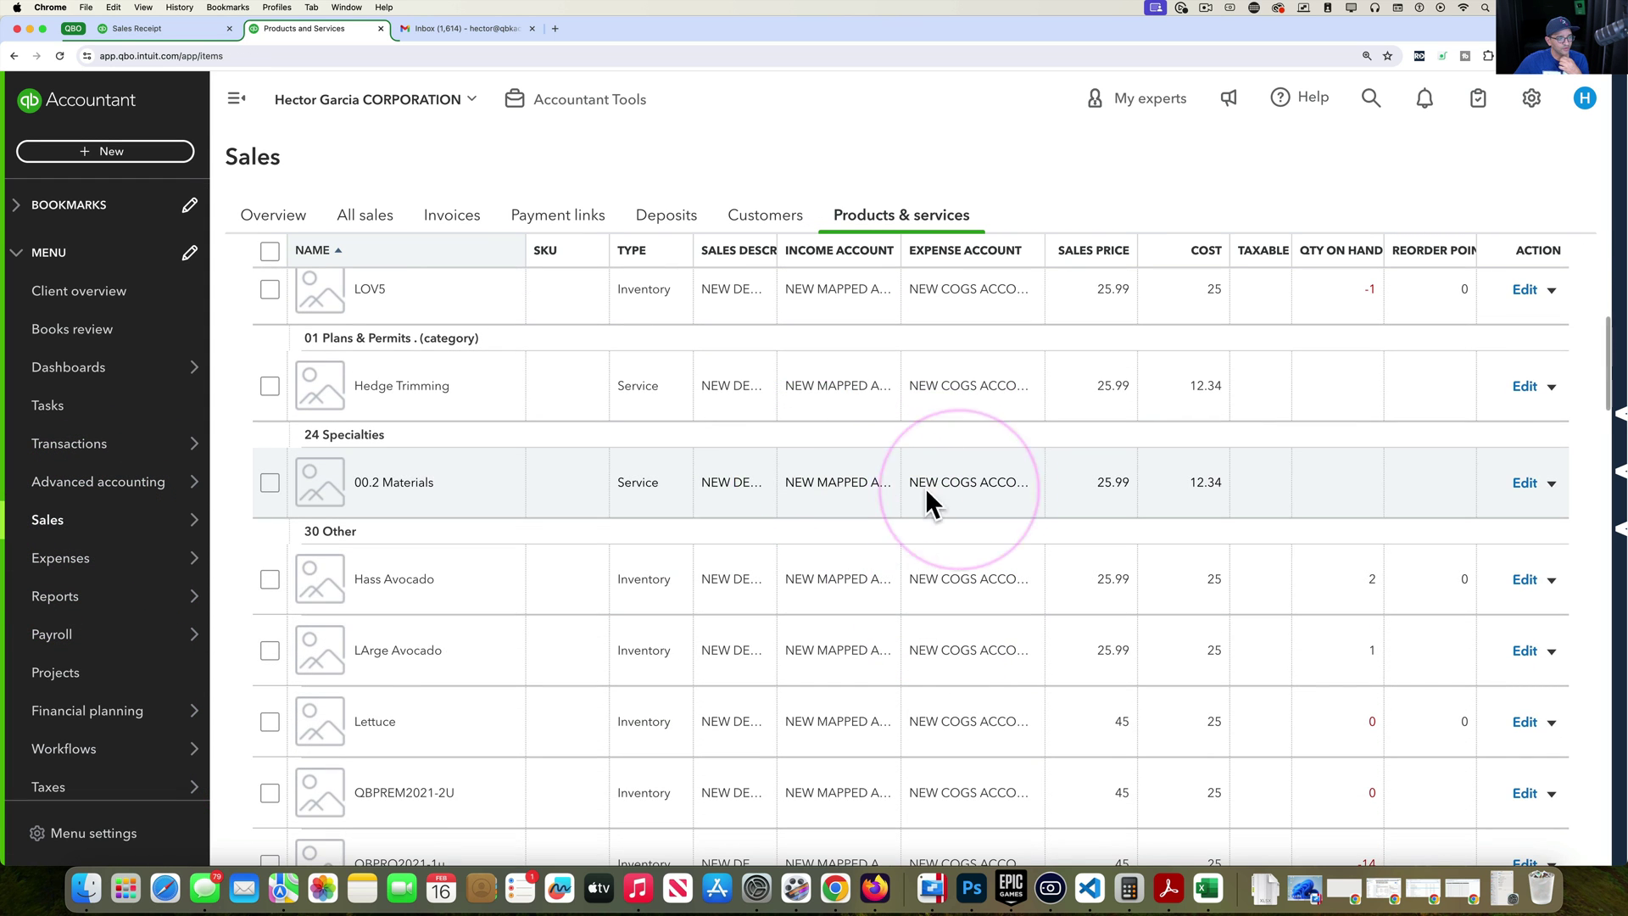
{"action": "scroll", "coordinate": [933, 508], "scroll_direction": "down", "scroll_amount": 5}
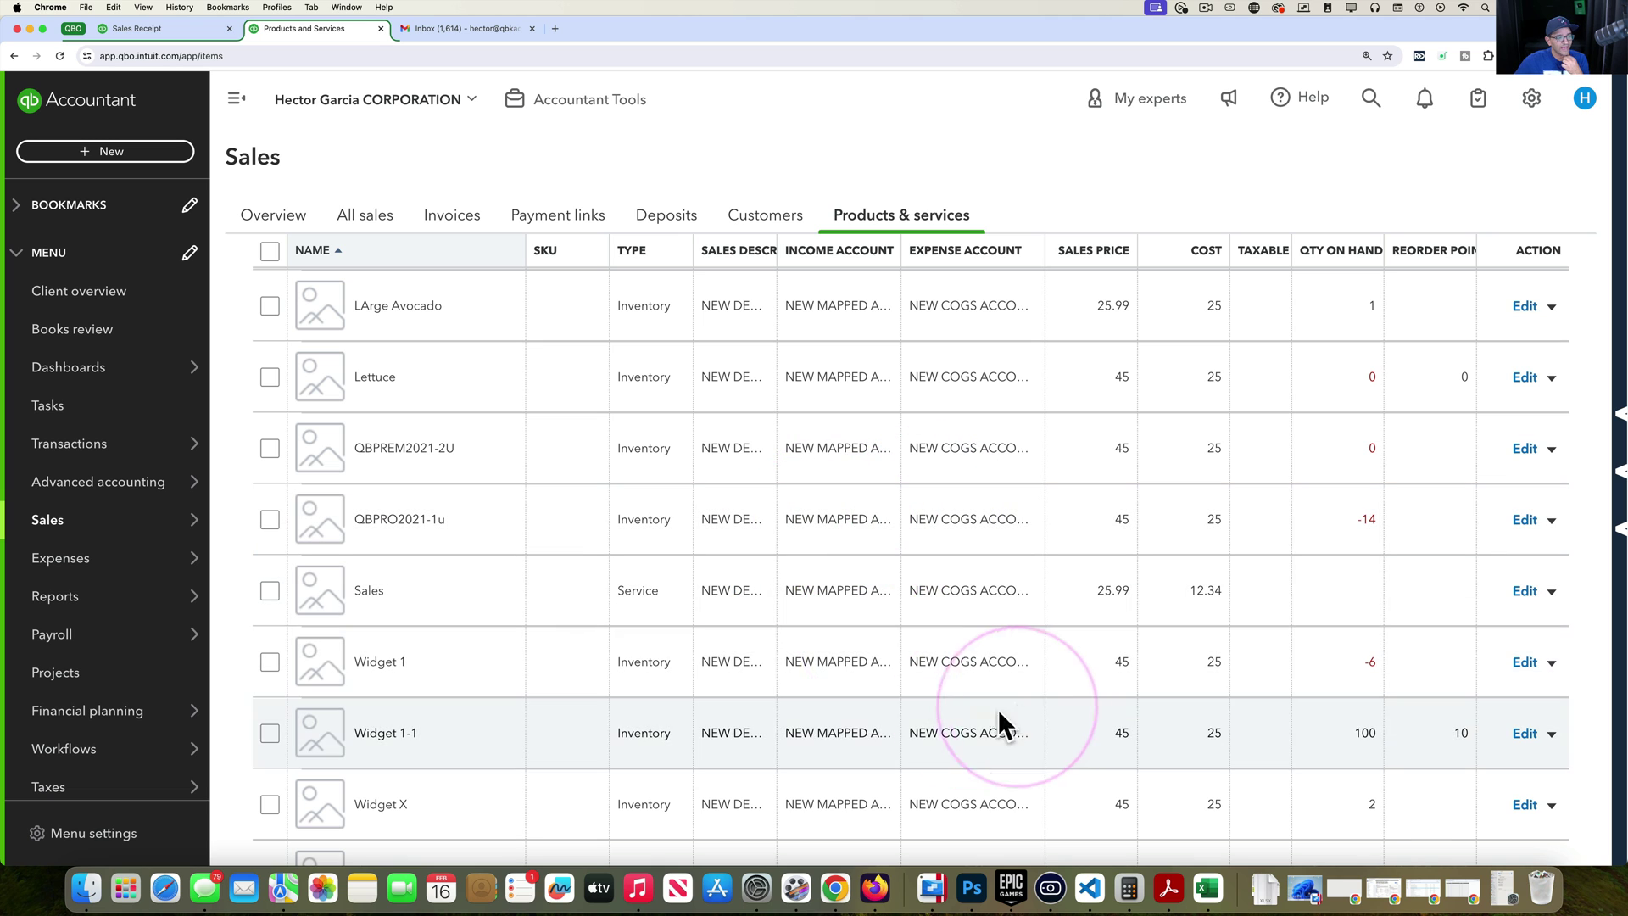
Step: Open the Sales service item, check its description and income account, and close it without saving
{"action": "left_click", "coordinate": [1525, 591]}
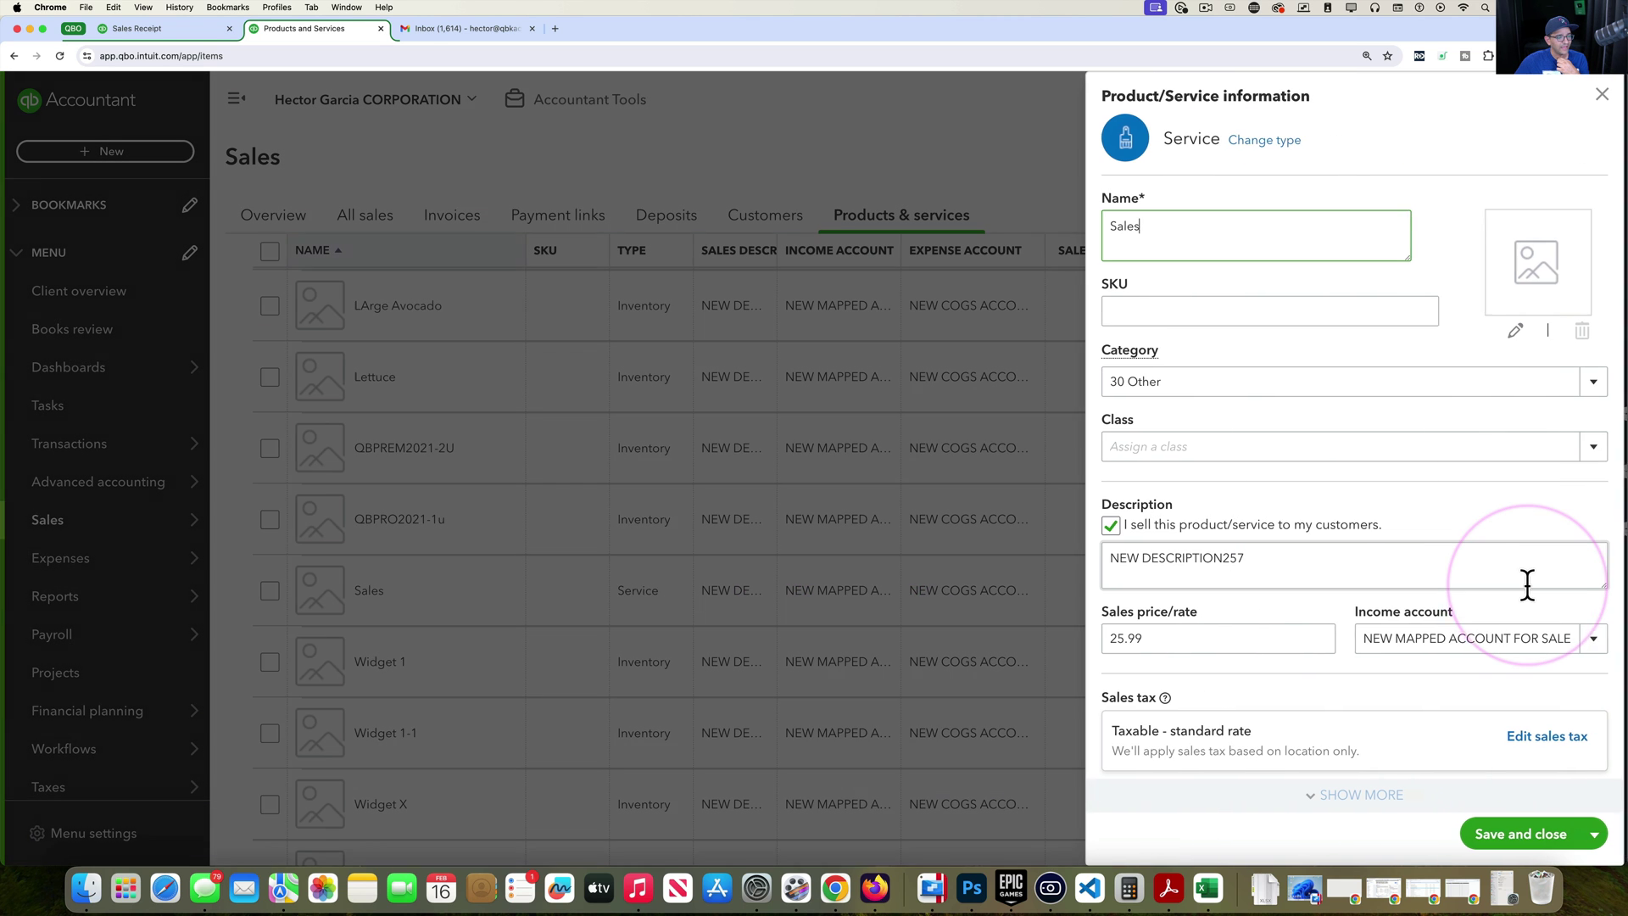
{"action": "left_click", "coordinate": [1417, 640]}
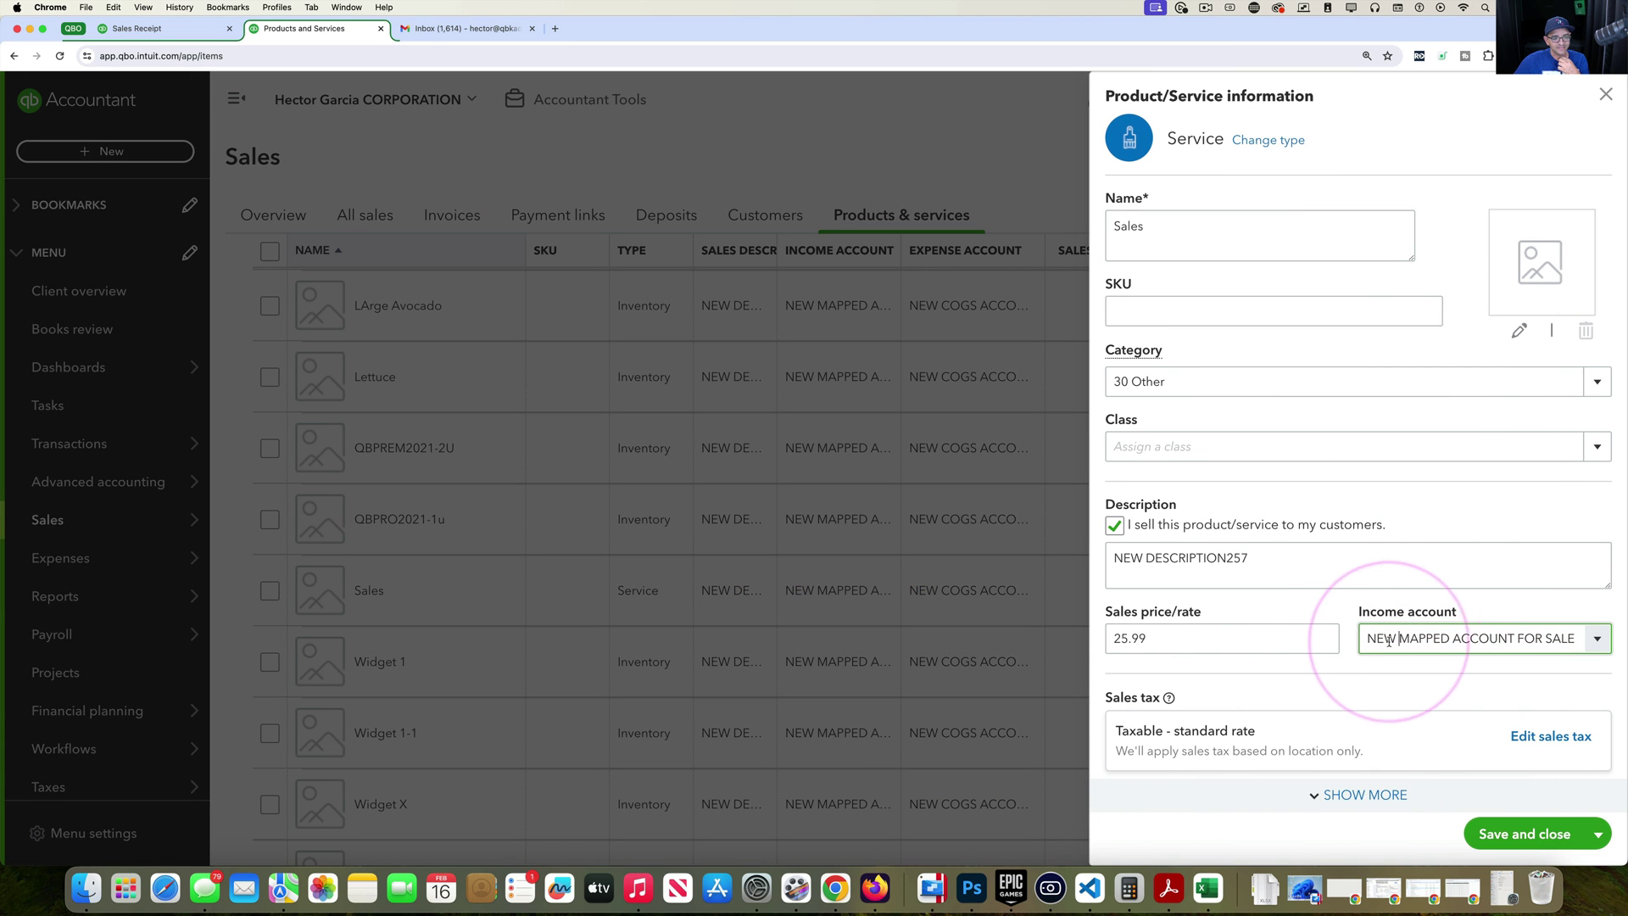
{"action": "left_click", "coordinate": [1597, 639]}
{"action": "left_click_drag", "start_coordinate": [1266, 560], "coordinate": [1099, 553]}
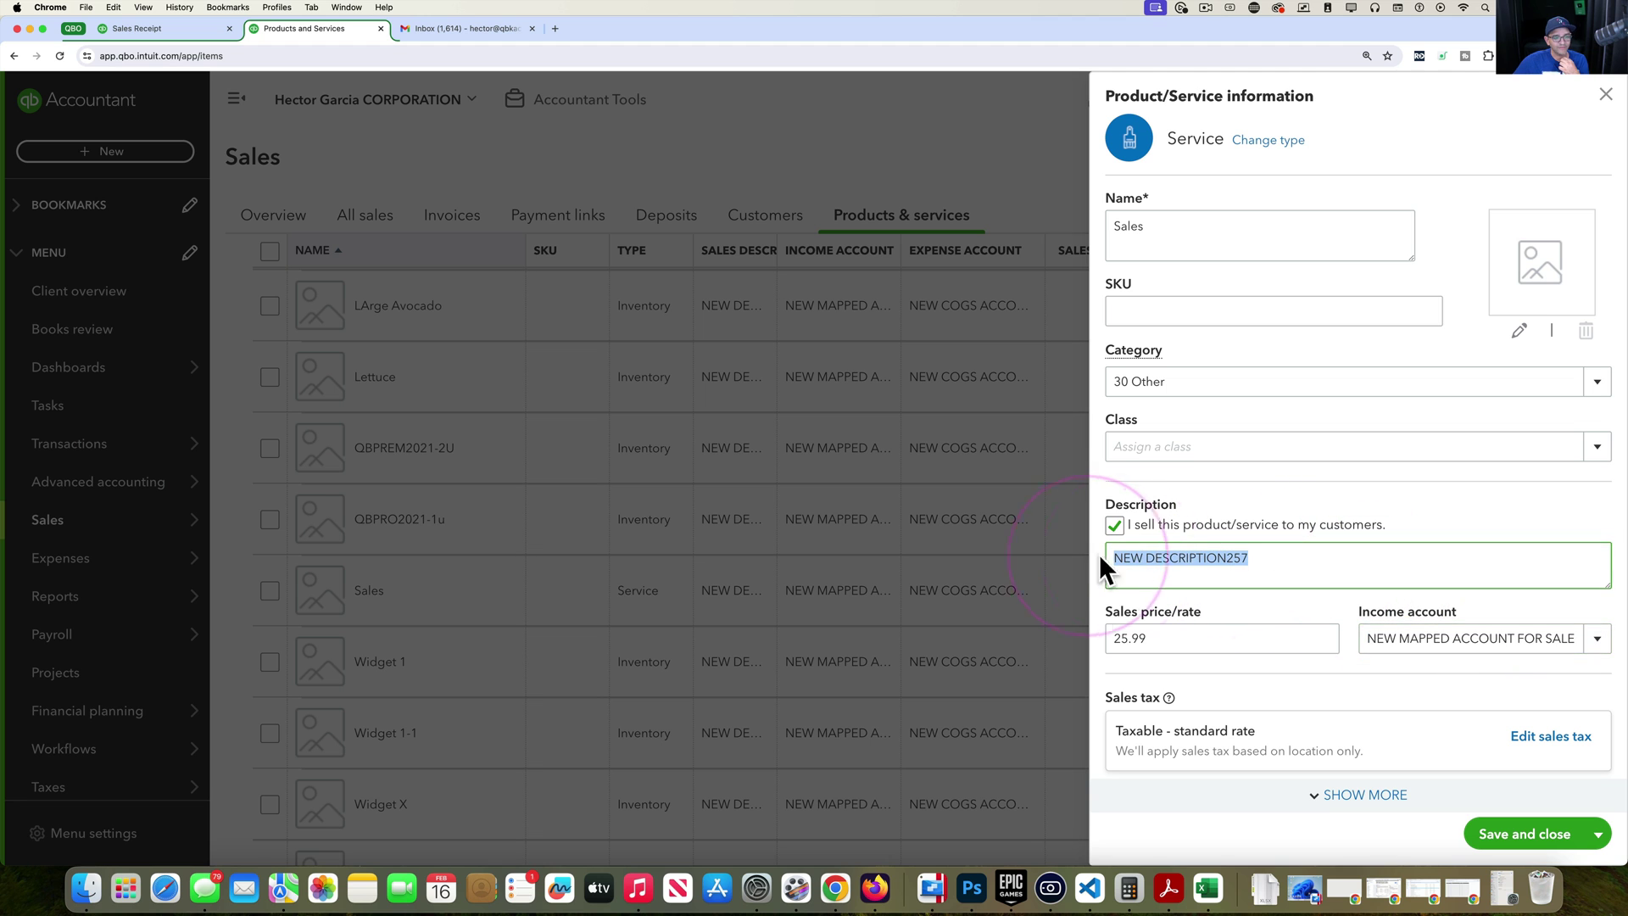
{"action": "scroll", "coordinate": [1348, 568], "scroll_direction": "down", "scroll_amount": 3}
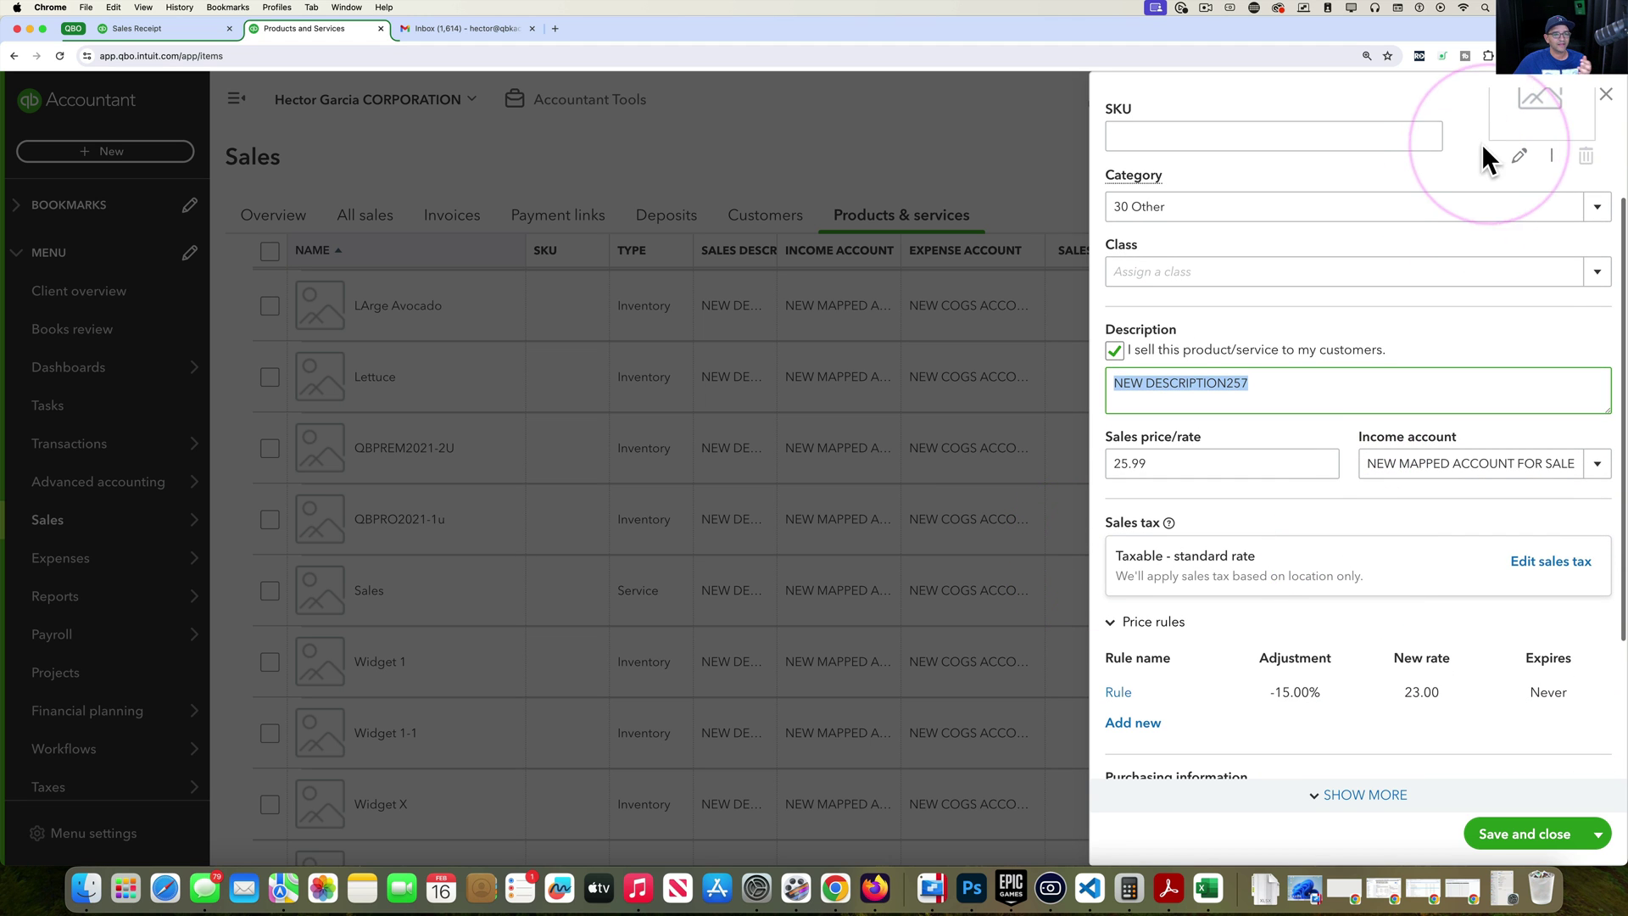
{"action": "left_click", "coordinate": [1606, 94]}
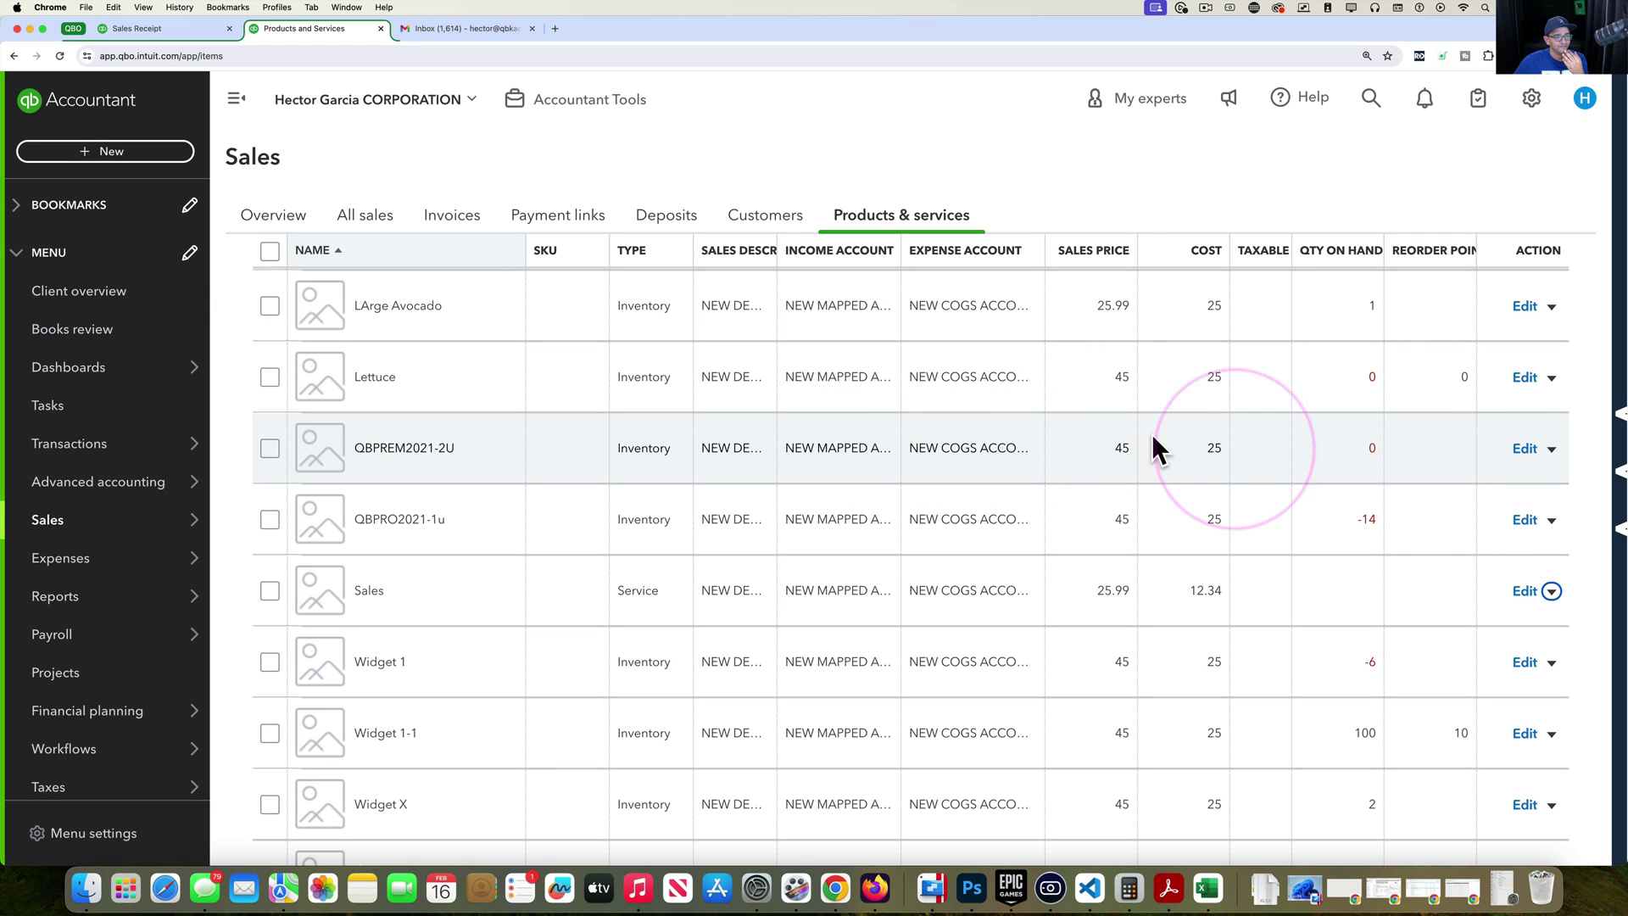
Step: Open the inventory item QBPREM2021-2U, check its description, sales price and income account, and close it without saving
{"action": "left_click", "coordinate": [1524, 449]}
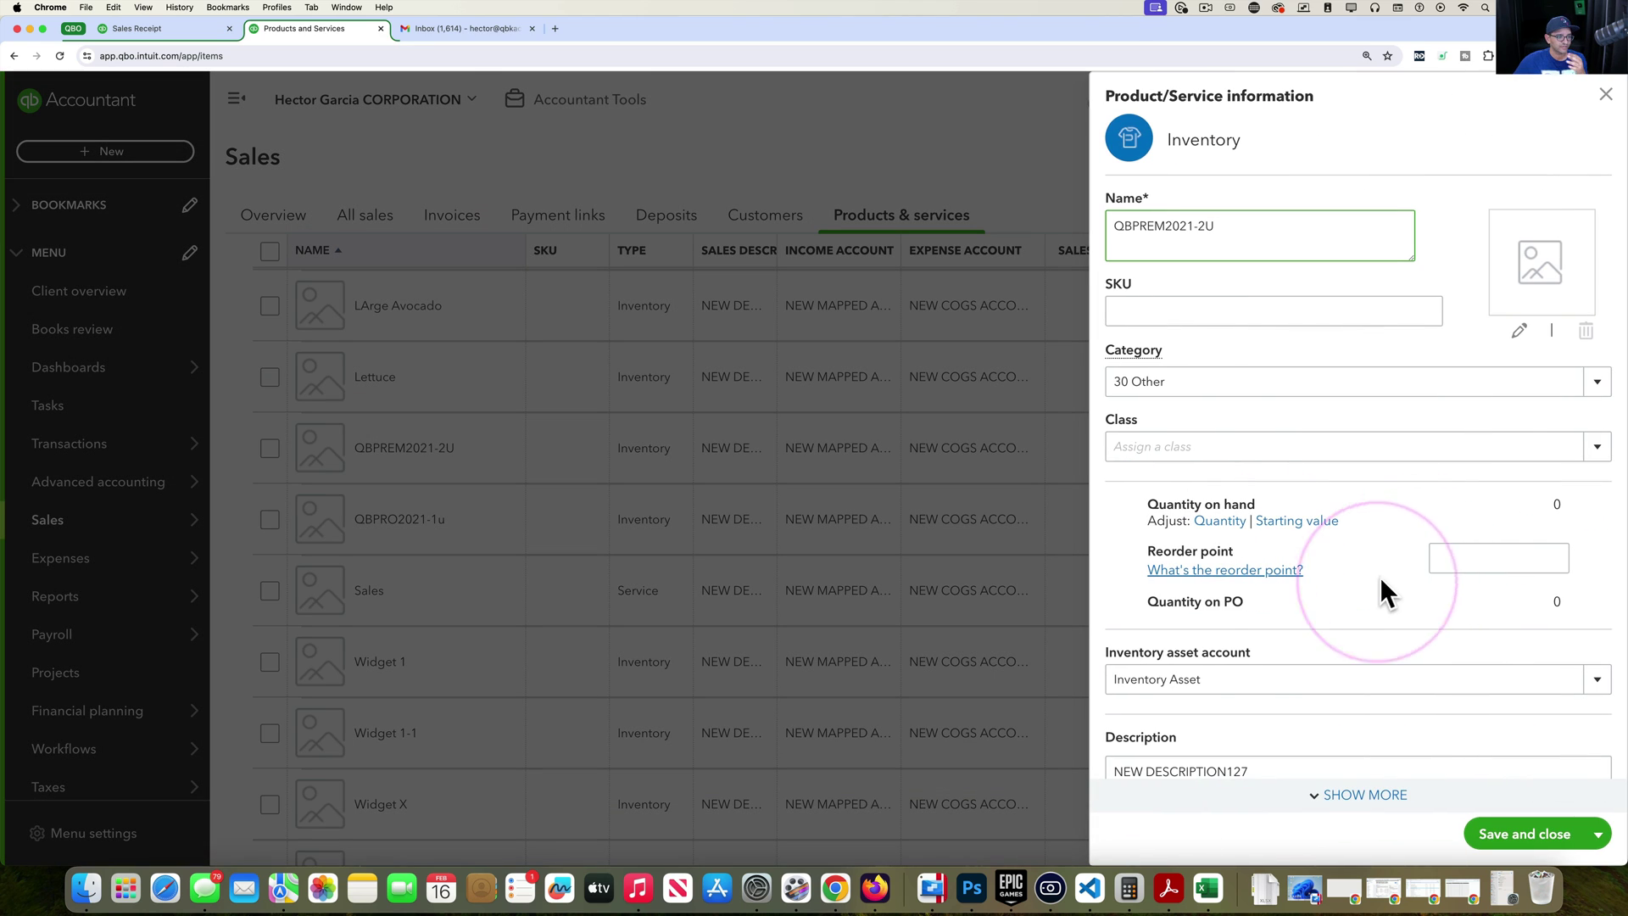
{"action": "scroll", "coordinate": [1221, 690], "scroll_direction": "down", "scroll_amount": 4}
{"action": "left_click", "coordinate": [1144, 532]}
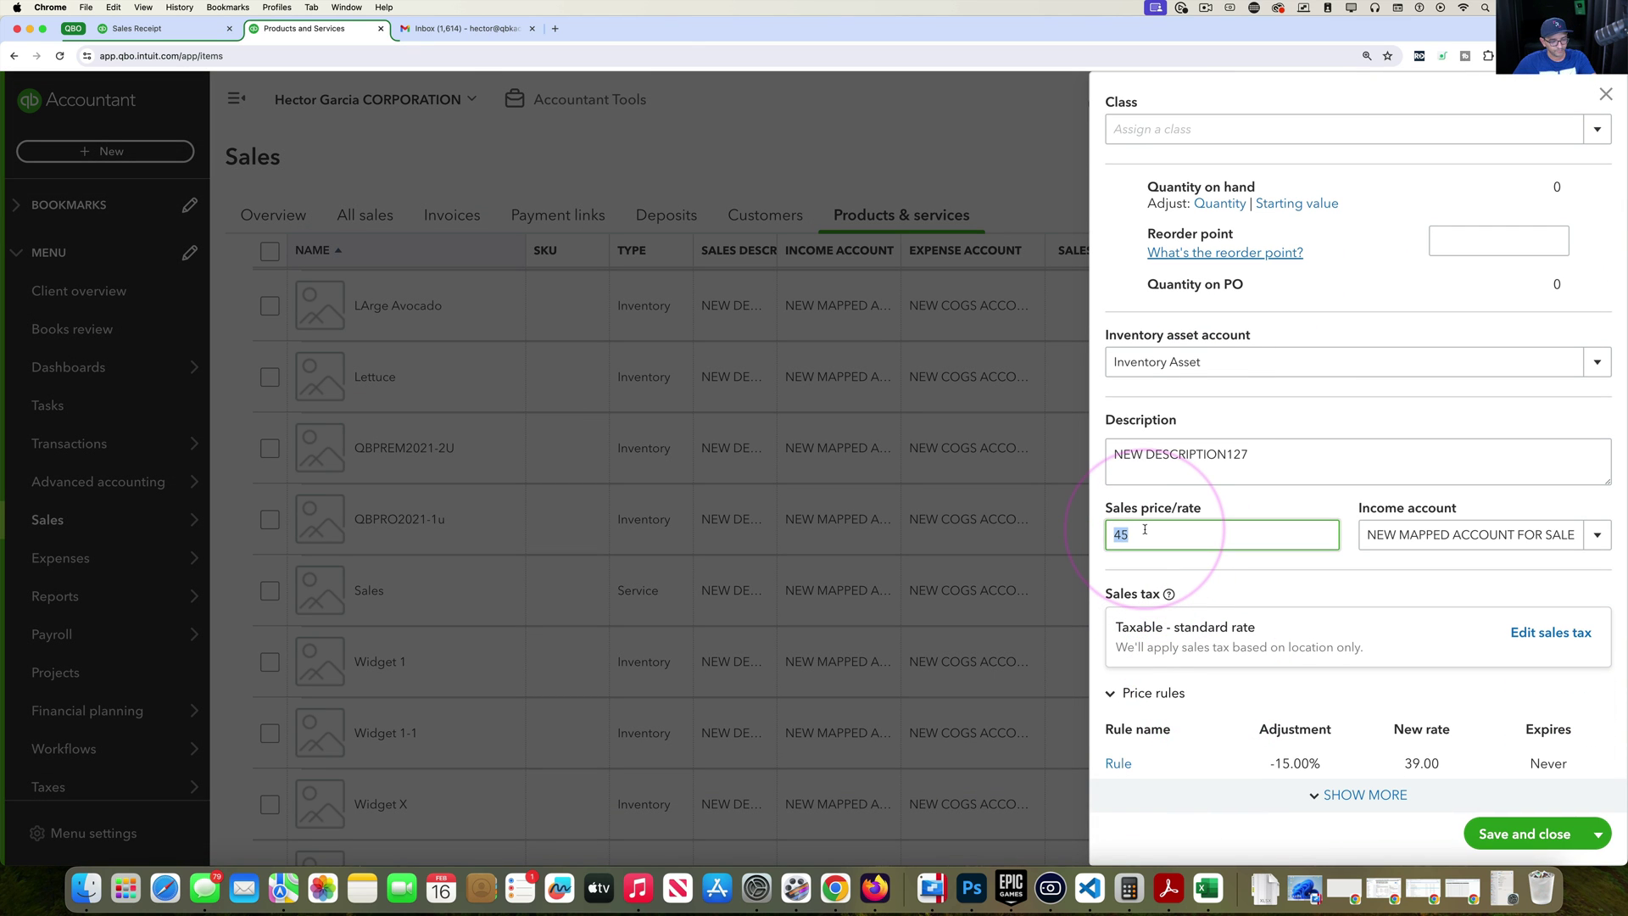
{"action": "left_click", "coordinate": [1605, 94]}
Step: Return to the import data page's browser tab and open the Profit and Loss report from the favorite reports
{"action": "left_click", "coordinate": [165, 29]}
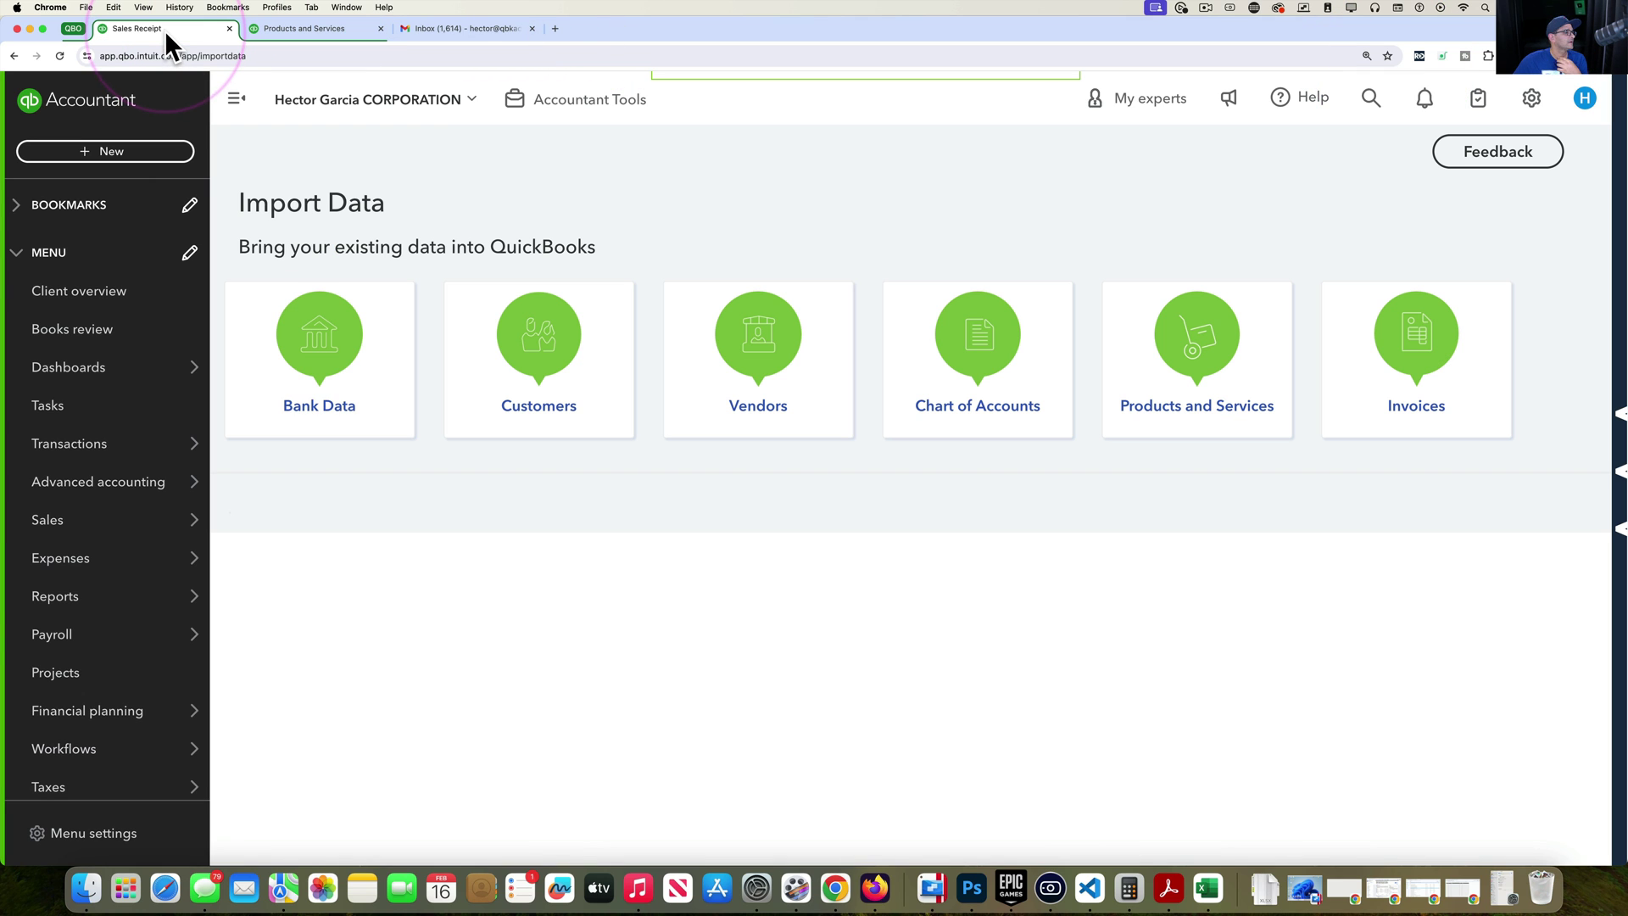
{"action": "mouse_move", "coordinate": [88, 593]}
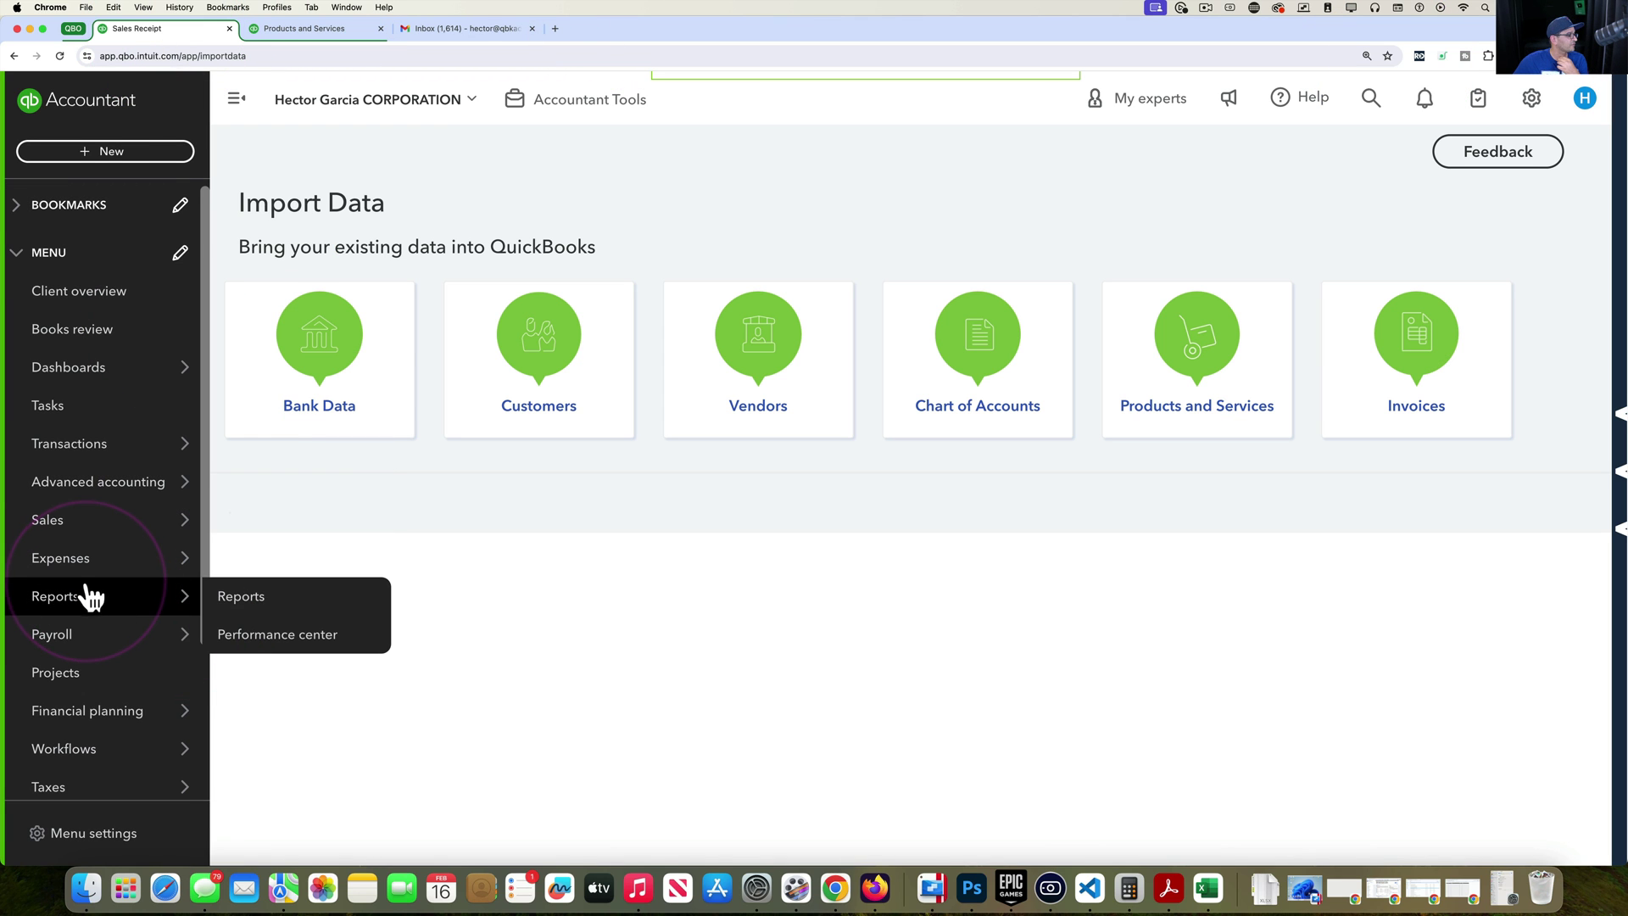
{"action": "left_click", "coordinate": [252, 600]}
{"action": "scroll", "coordinate": [738, 691], "scroll_direction": "down", "scroll_amount": 3}
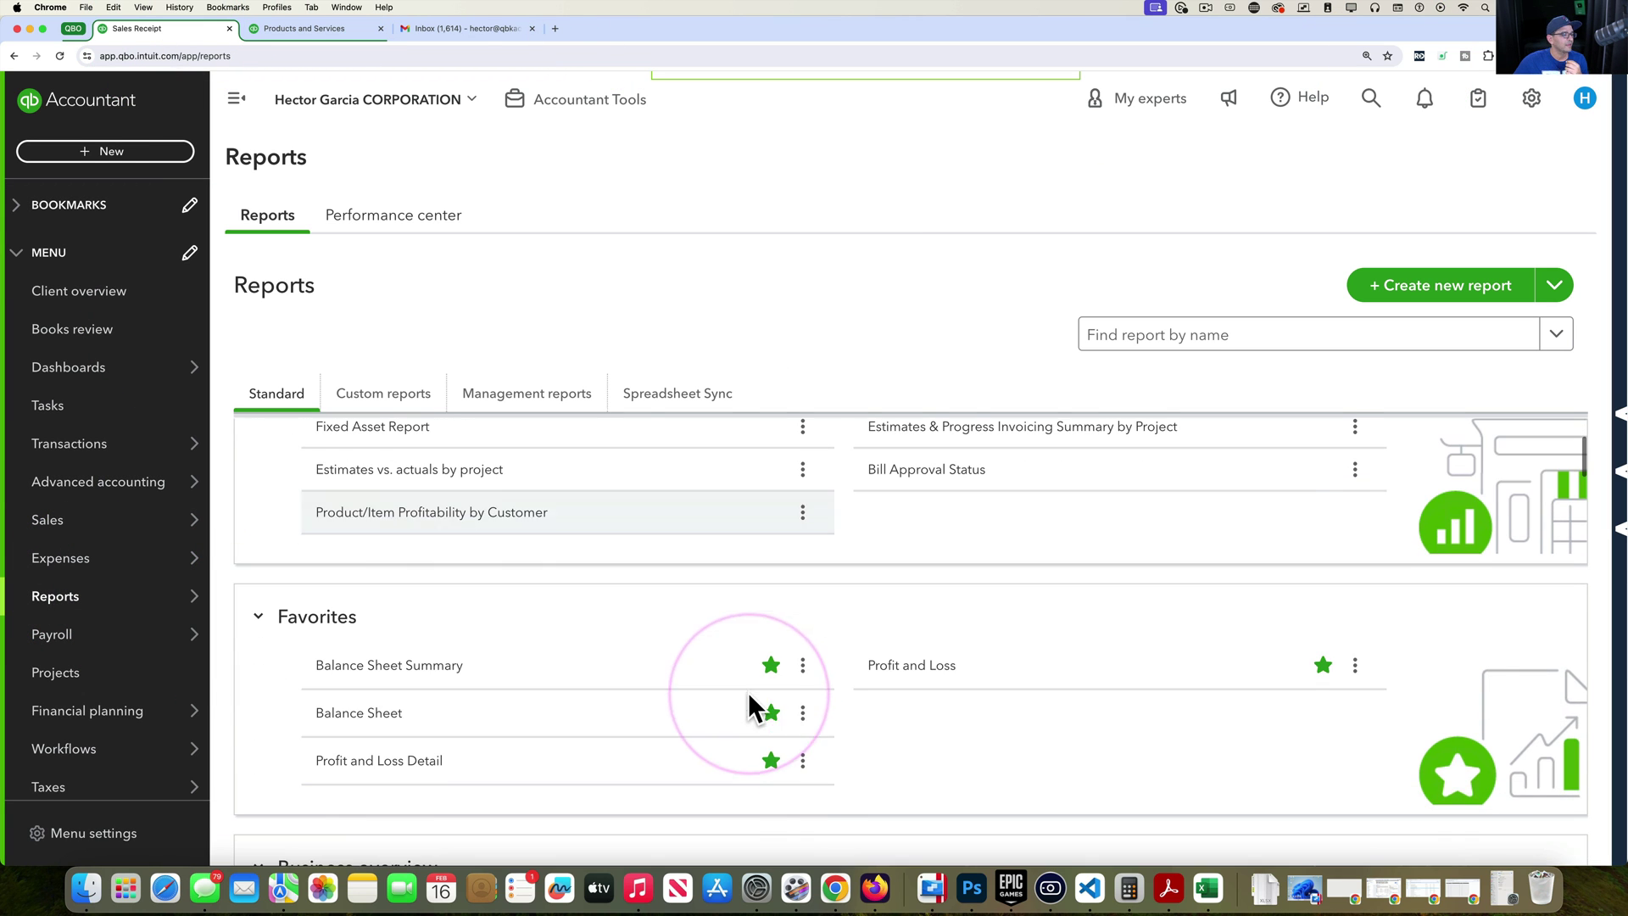
{"action": "left_click", "coordinate": [921, 672]}
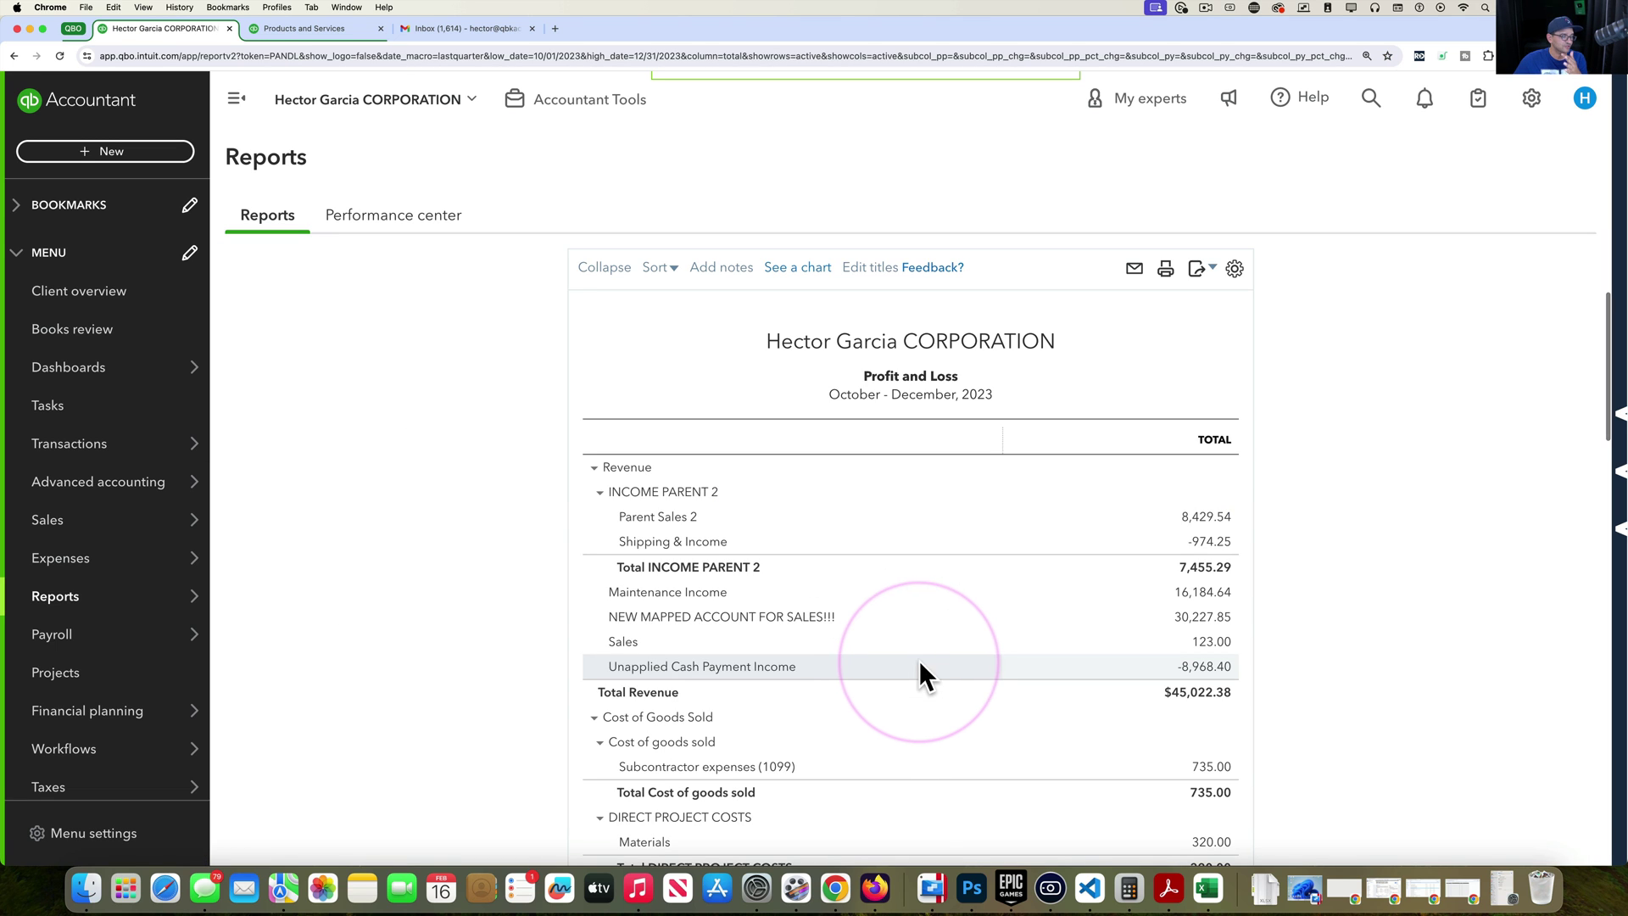
Step: Set the report's start date to 01/01/2022, display columns by Calendar Years, and run the report
{"action": "left_click", "coordinate": [510, 359]}
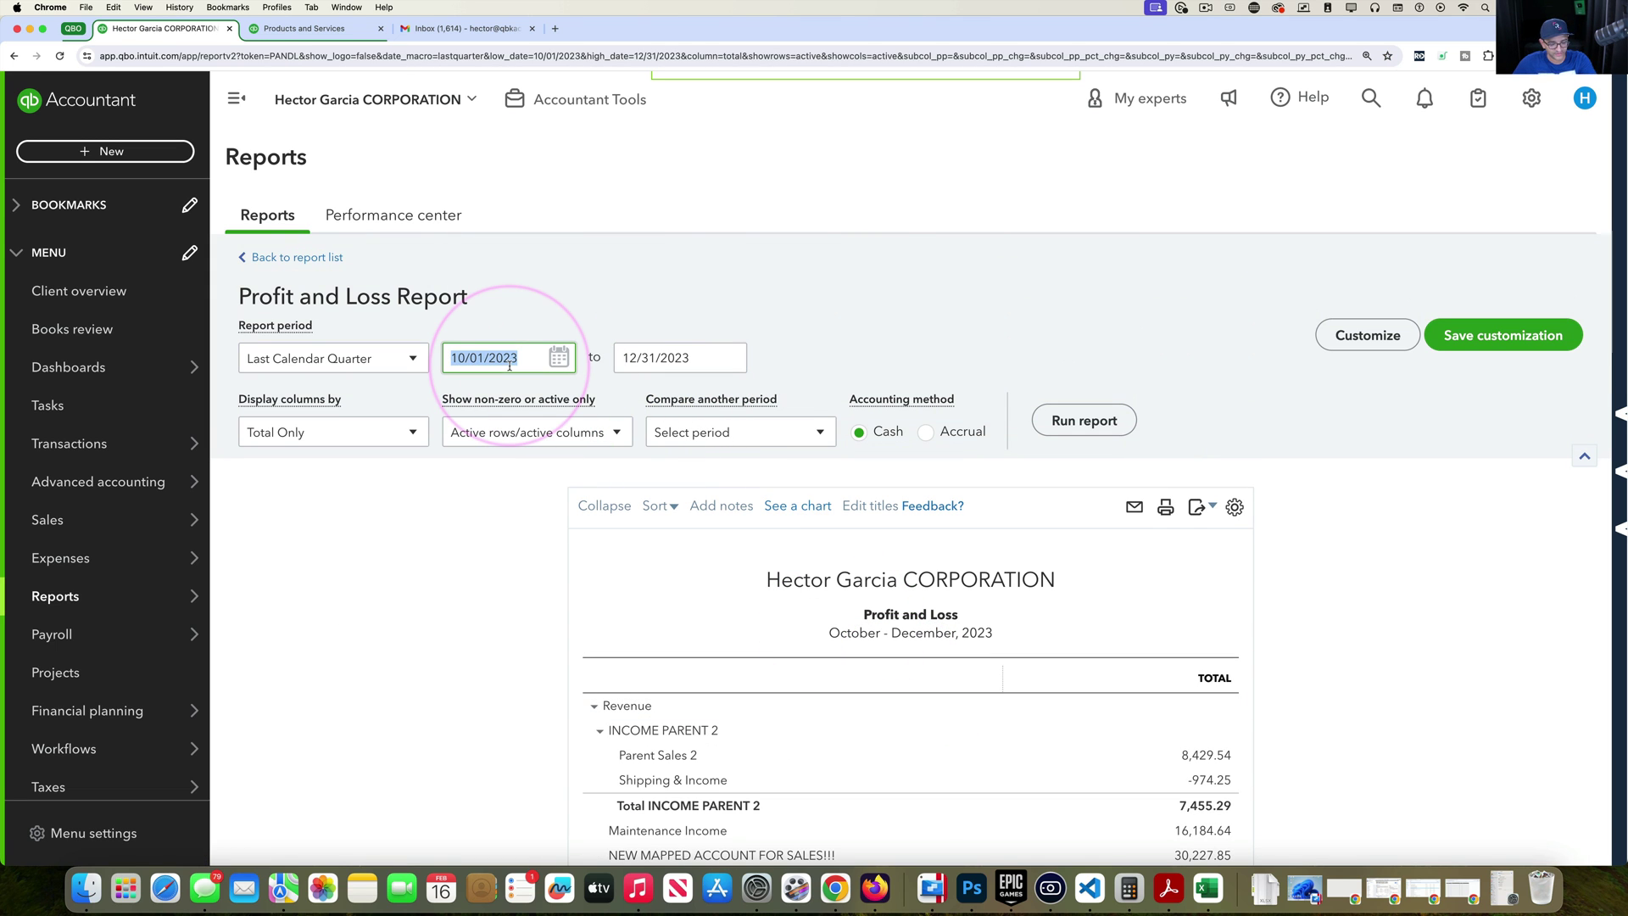
{"action": "left_click", "coordinate": [327, 434]}
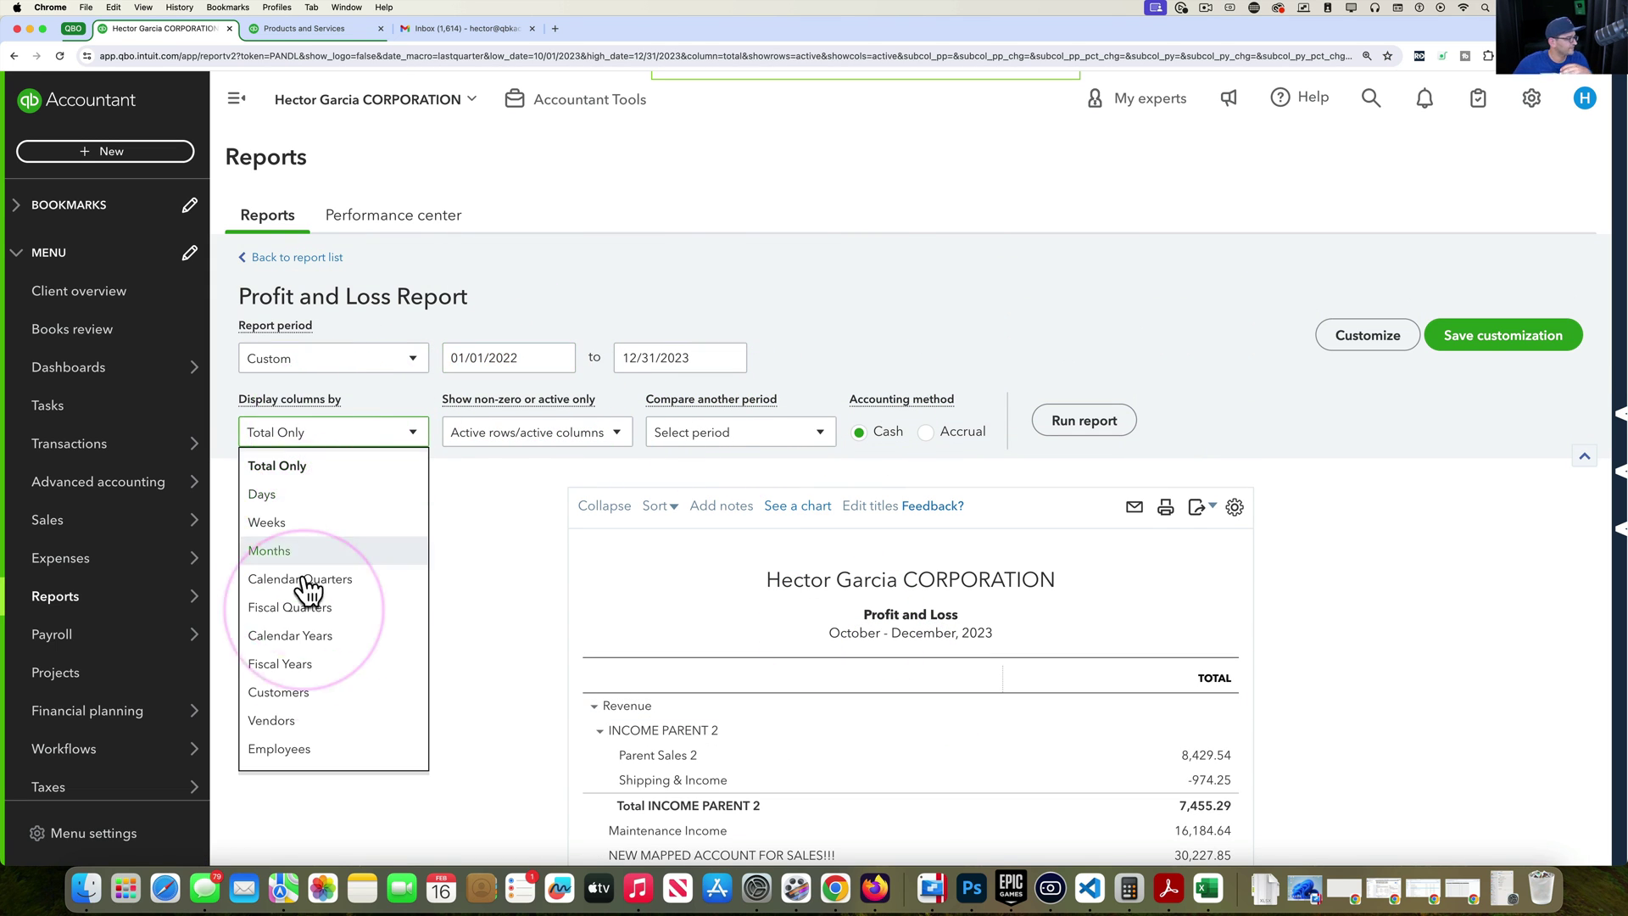
{"action": "left_click", "coordinate": [303, 642]}
{"action": "left_click", "coordinate": [1083, 422]}
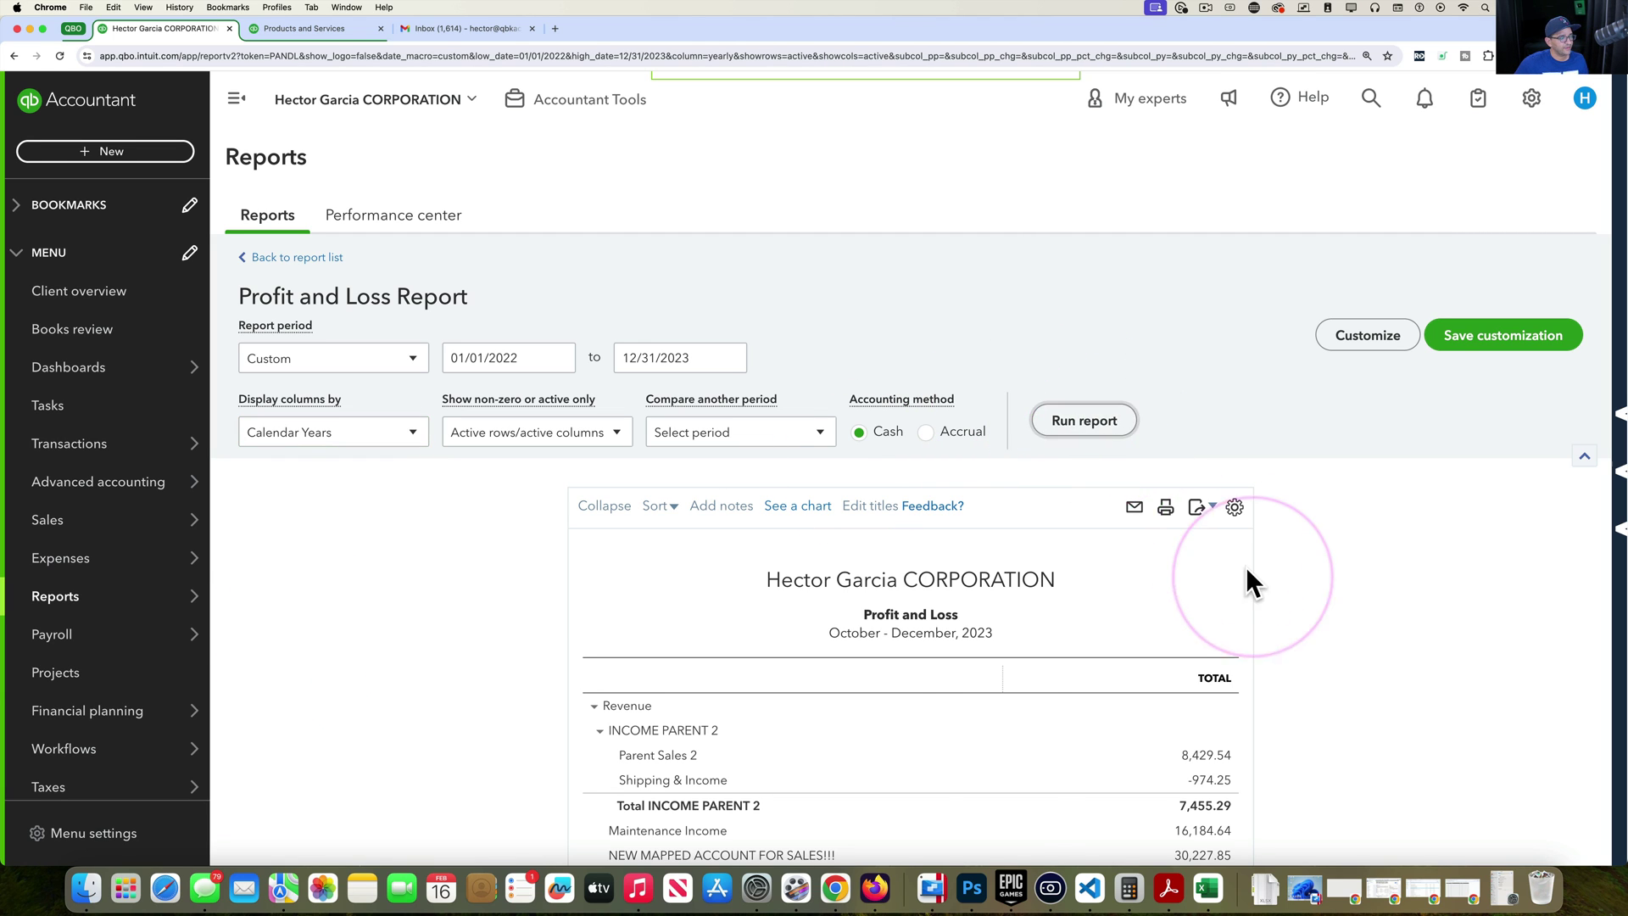
Step: Collapse the report's subaccounts and examine the NEW MAPPED ACCOUNT FOR SALES!!! line across the years
{"action": "scroll", "coordinate": [1304, 608], "scroll_direction": "up", "scroll_amount": 3}
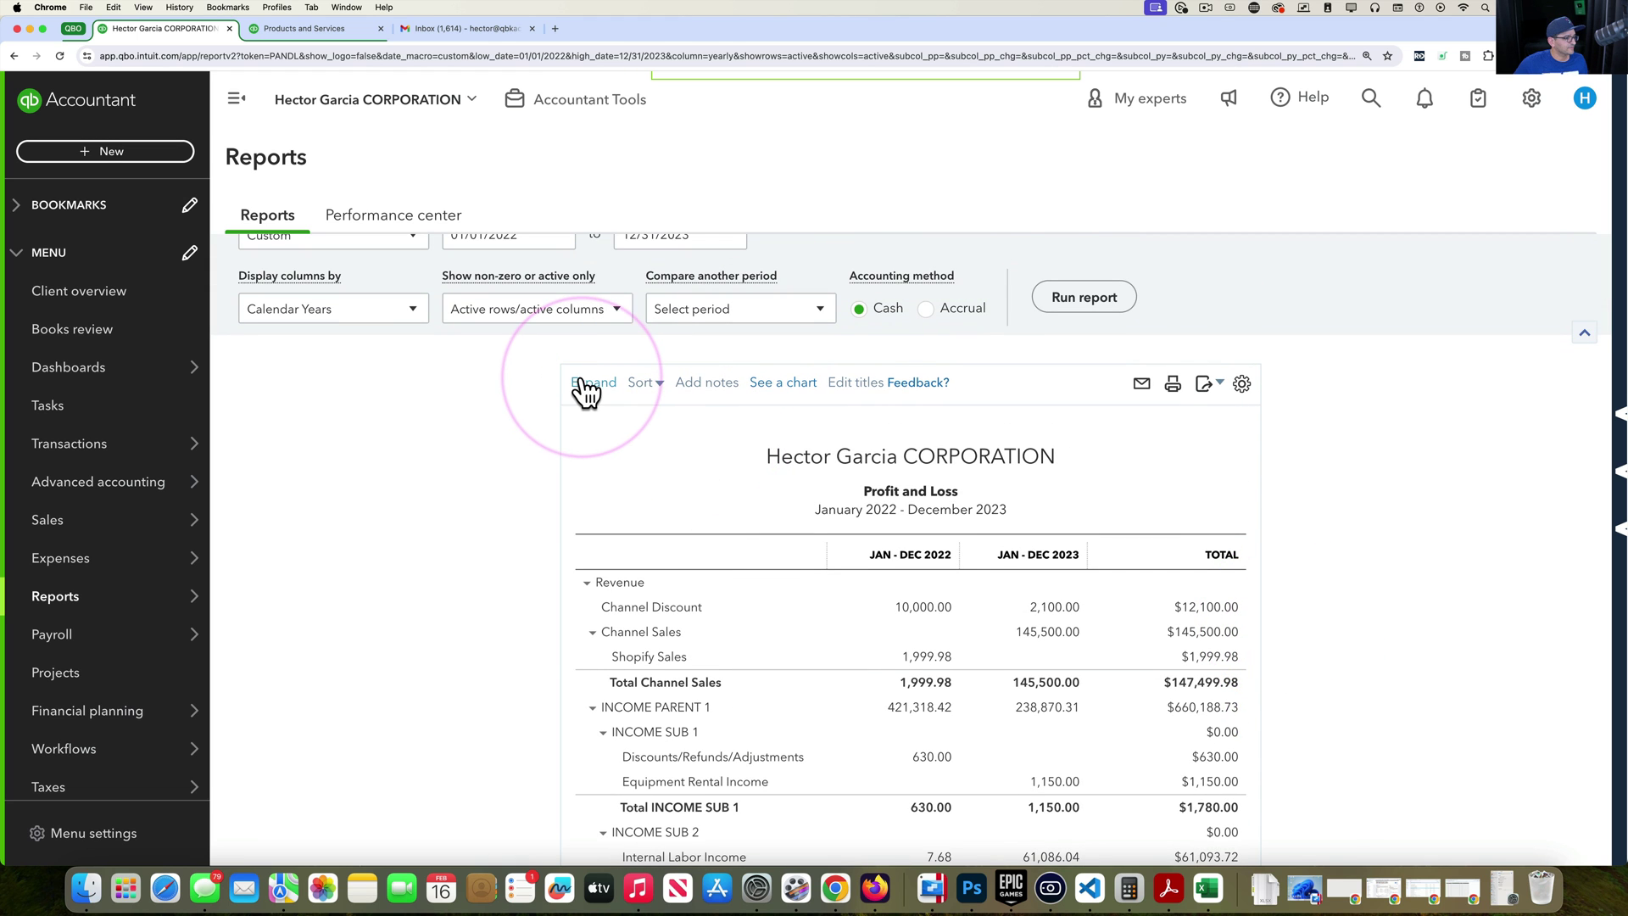
{"action": "left_click", "coordinate": [582, 387]}
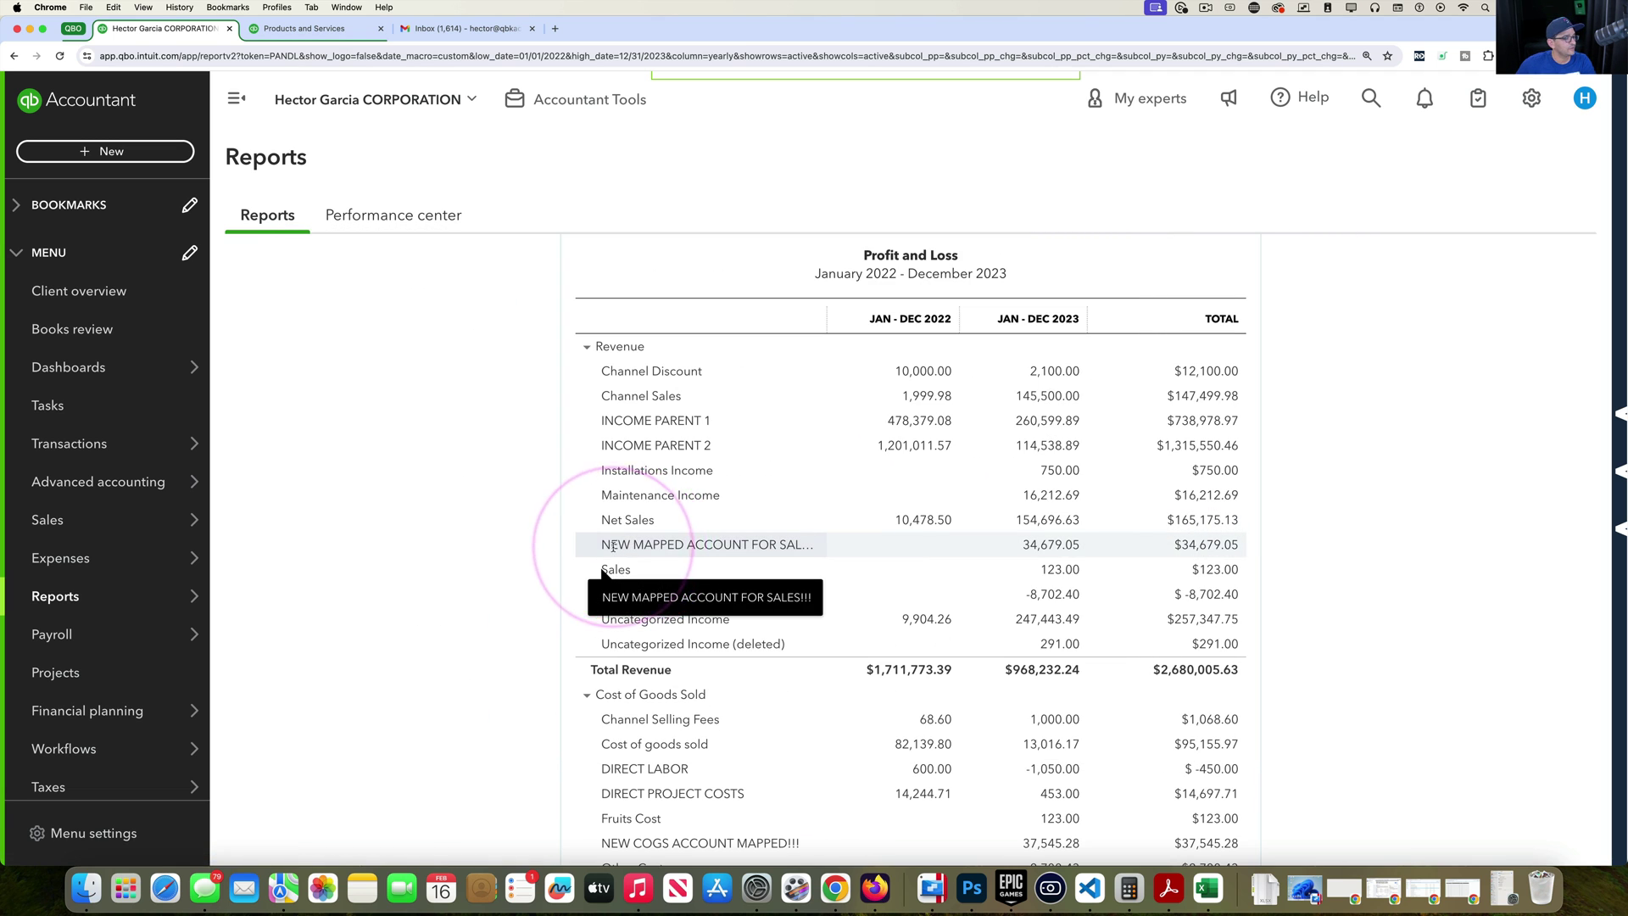
{"action": "left_click_drag", "start_coordinate": [608, 547], "coordinate": [829, 552]}
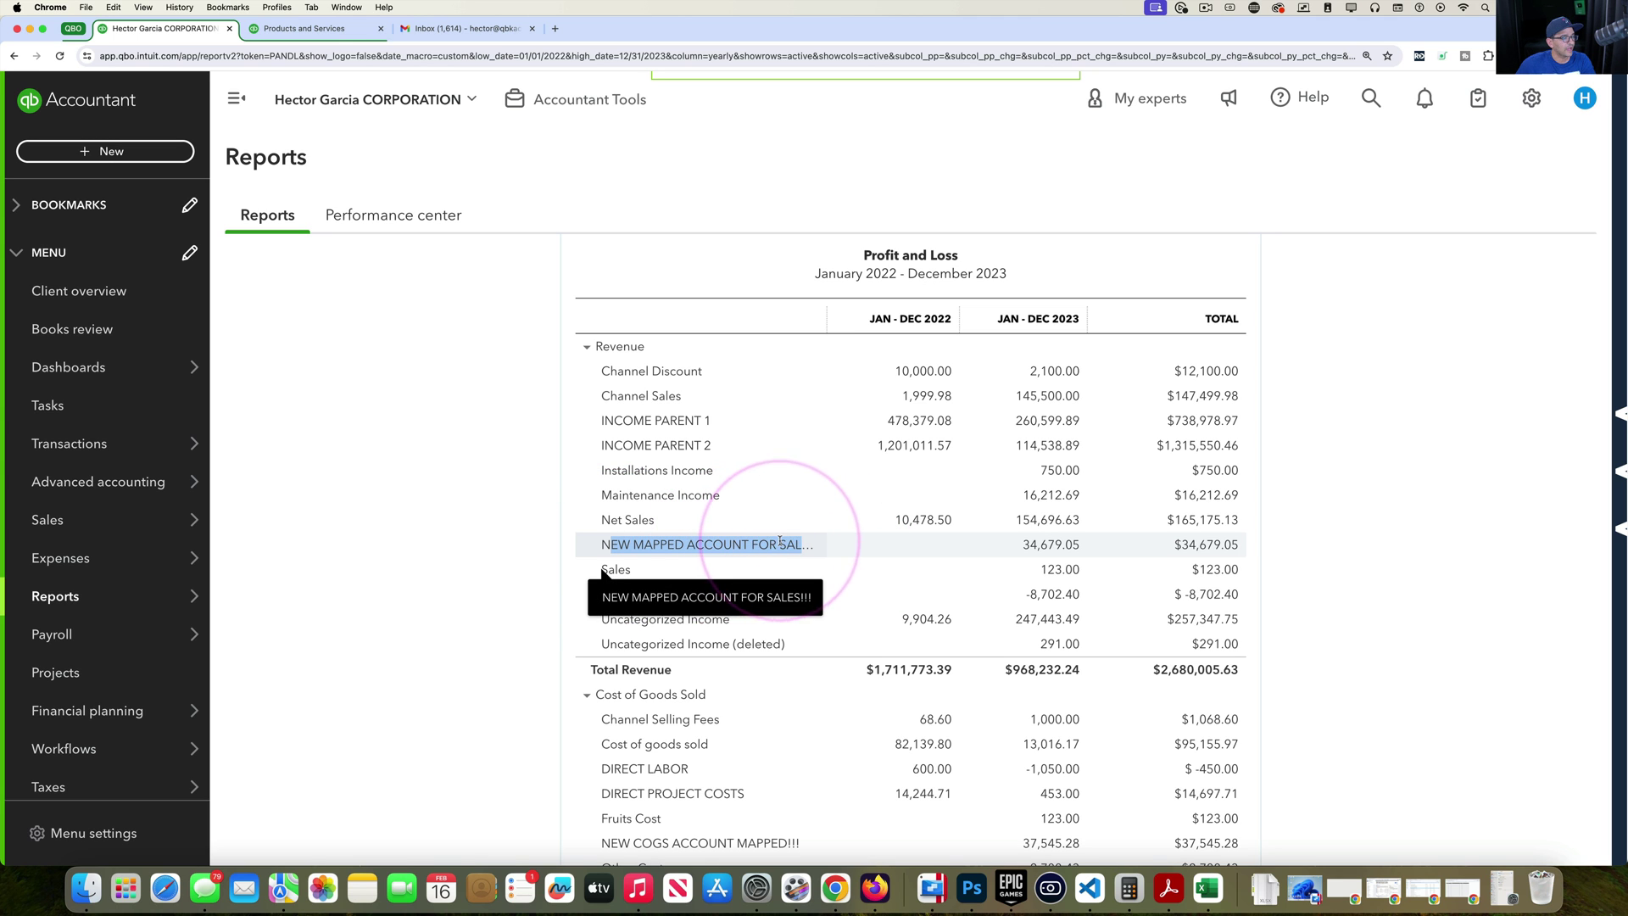
{"action": "left_click", "coordinate": [531, 553]}
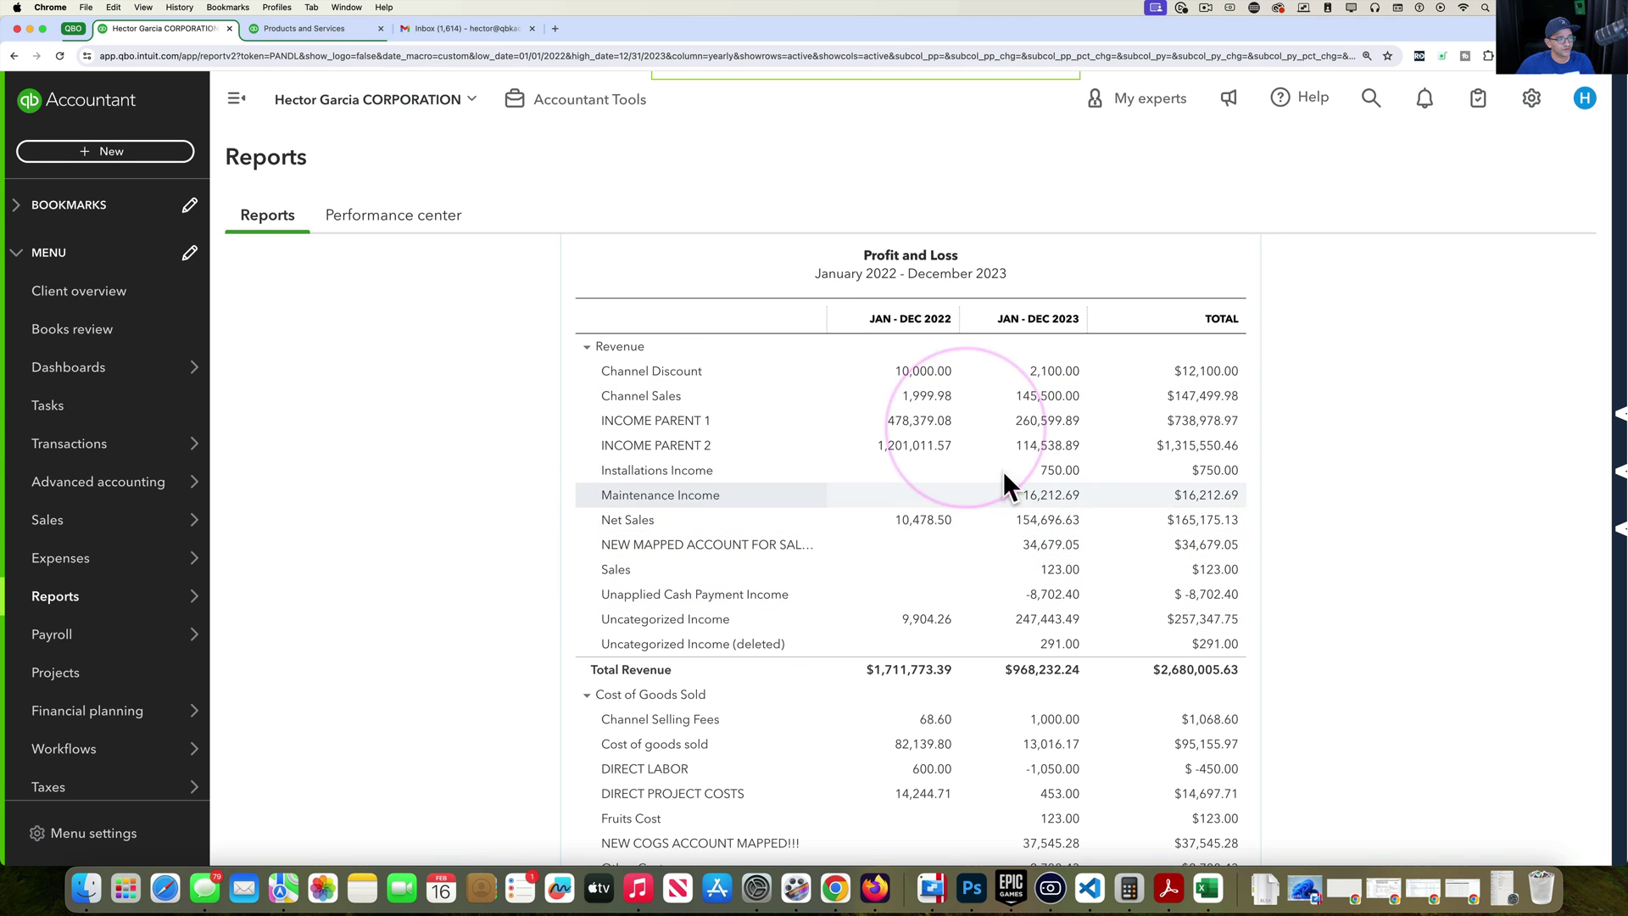
{"action": "scroll", "coordinate": [973, 636], "scroll_direction": "up", "scroll_amount": 3}
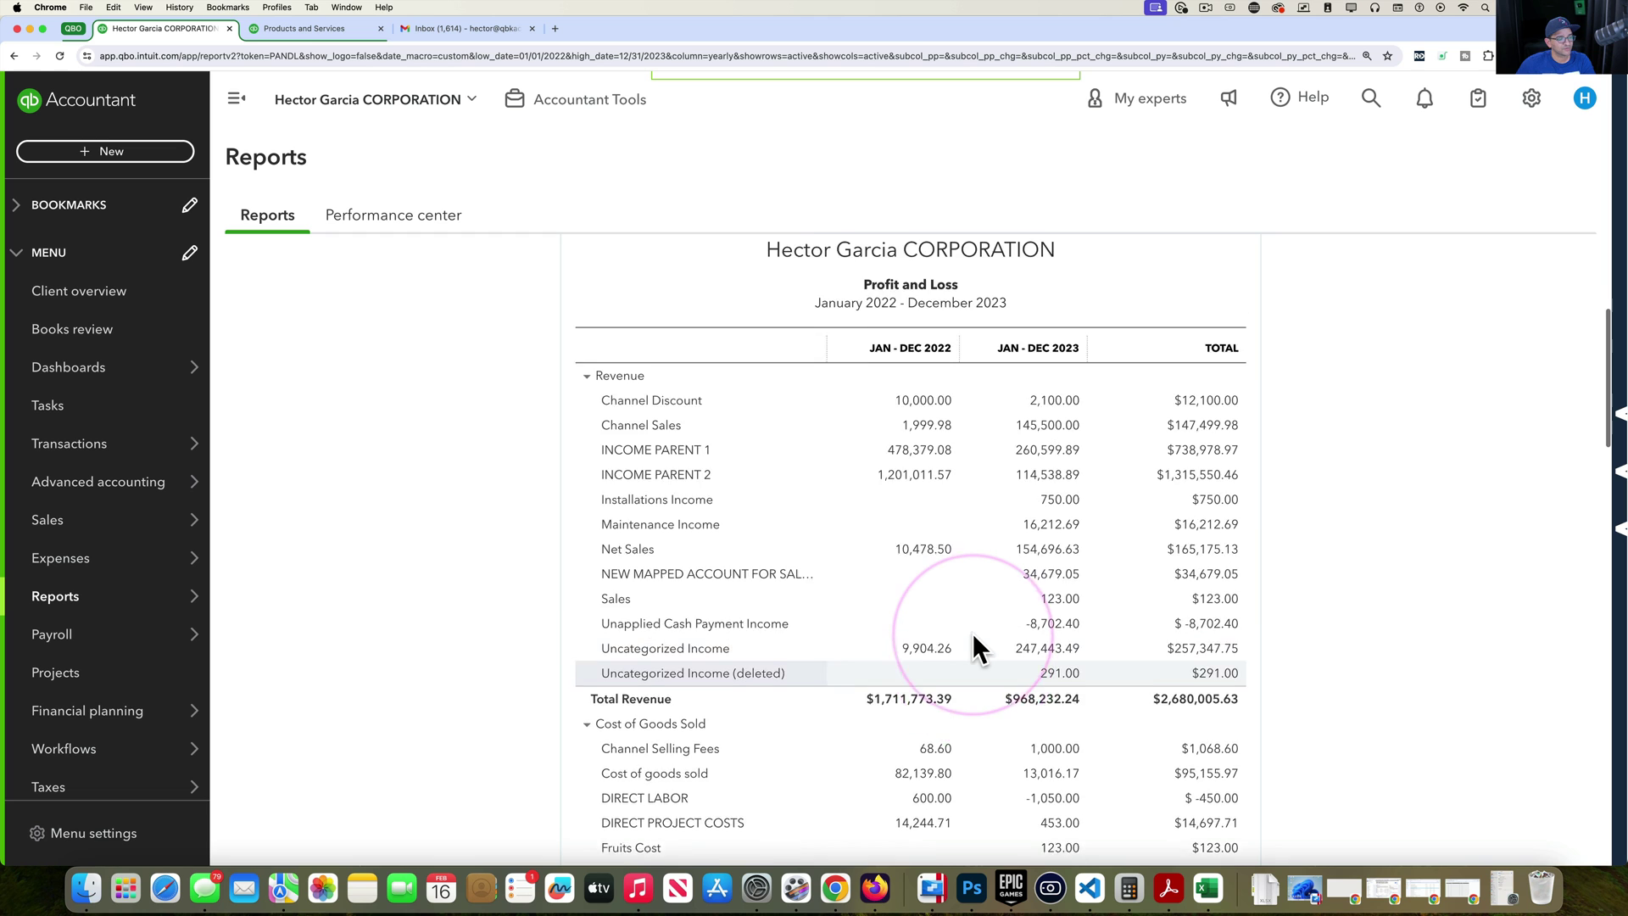
Step: Set the report's end date to 02/16/2024, rerun it, and review the new mapped sales and COGS account lines
{"action": "scroll", "coordinate": [969, 643], "scroll_direction": "up", "scroll_amount": 5}
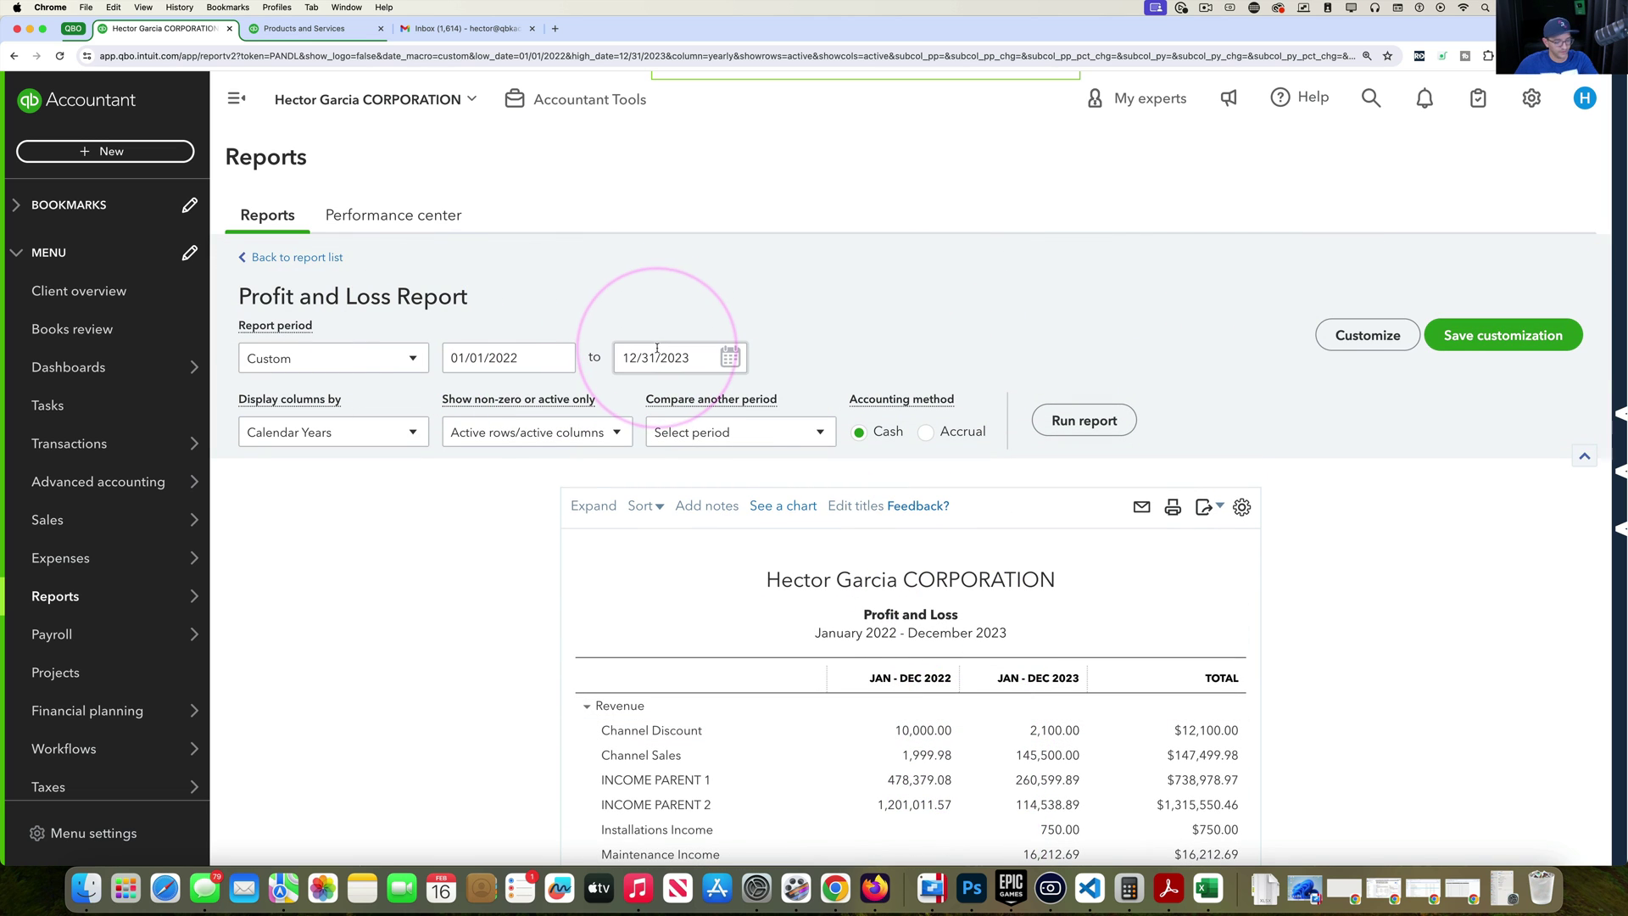
{"action": "left_click", "coordinate": [710, 358]}
{"action": "key", "text": "t"}
{"action": "left_click", "coordinate": [1085, 421]}
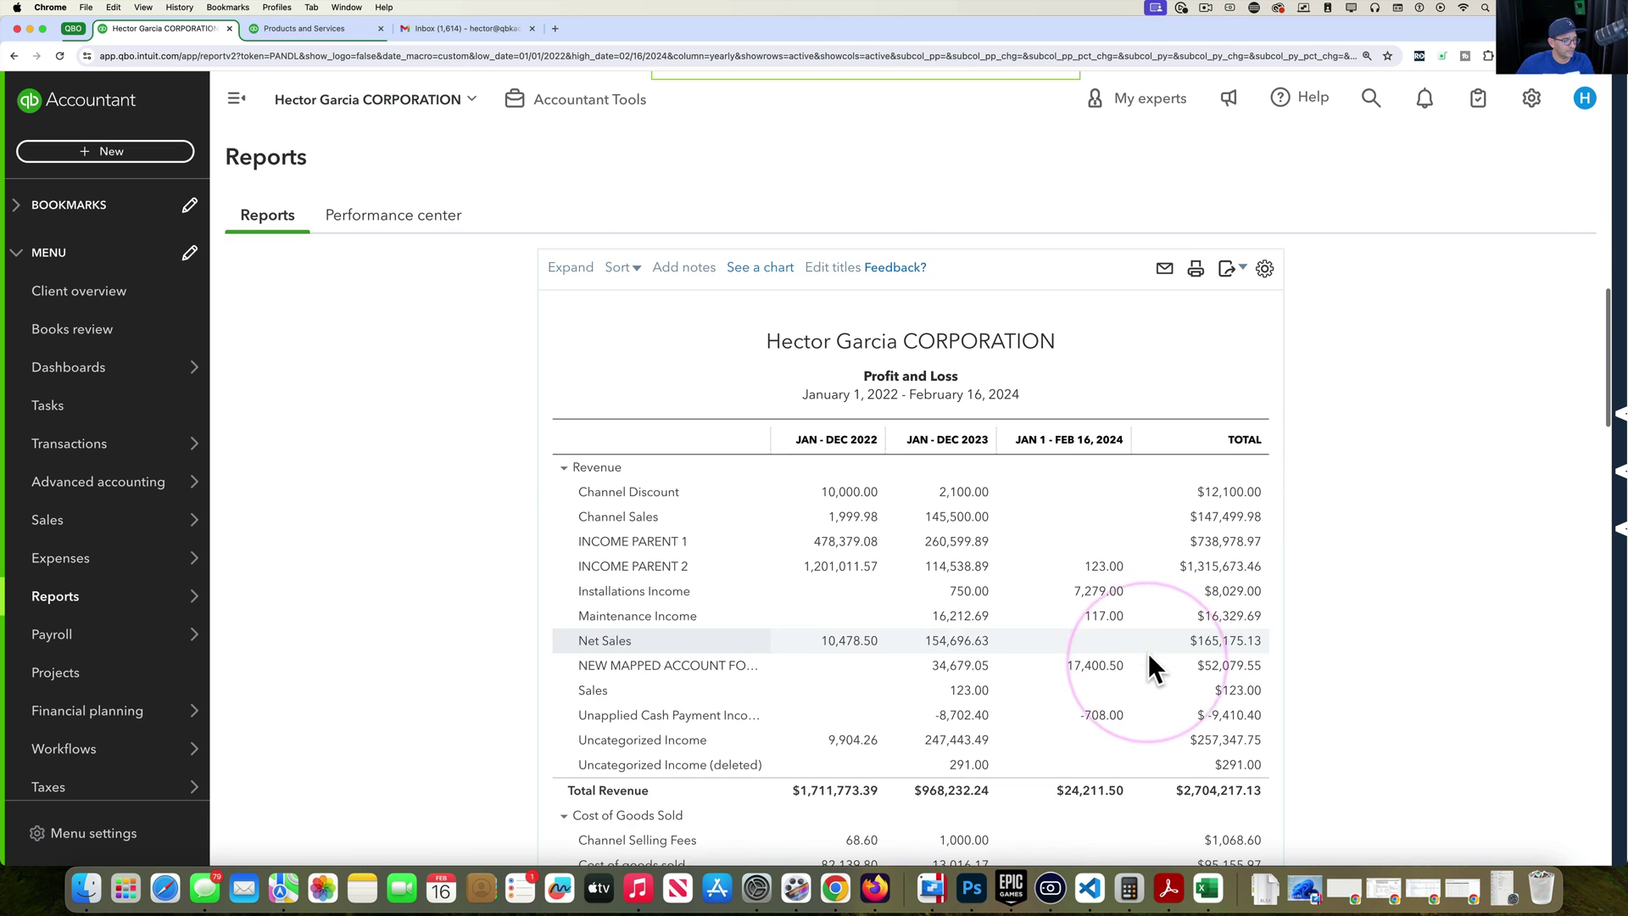
{"action": "scroll", "coordinate": [1146, 665], "scroll_direction": "down", "scroll_amount": 1}
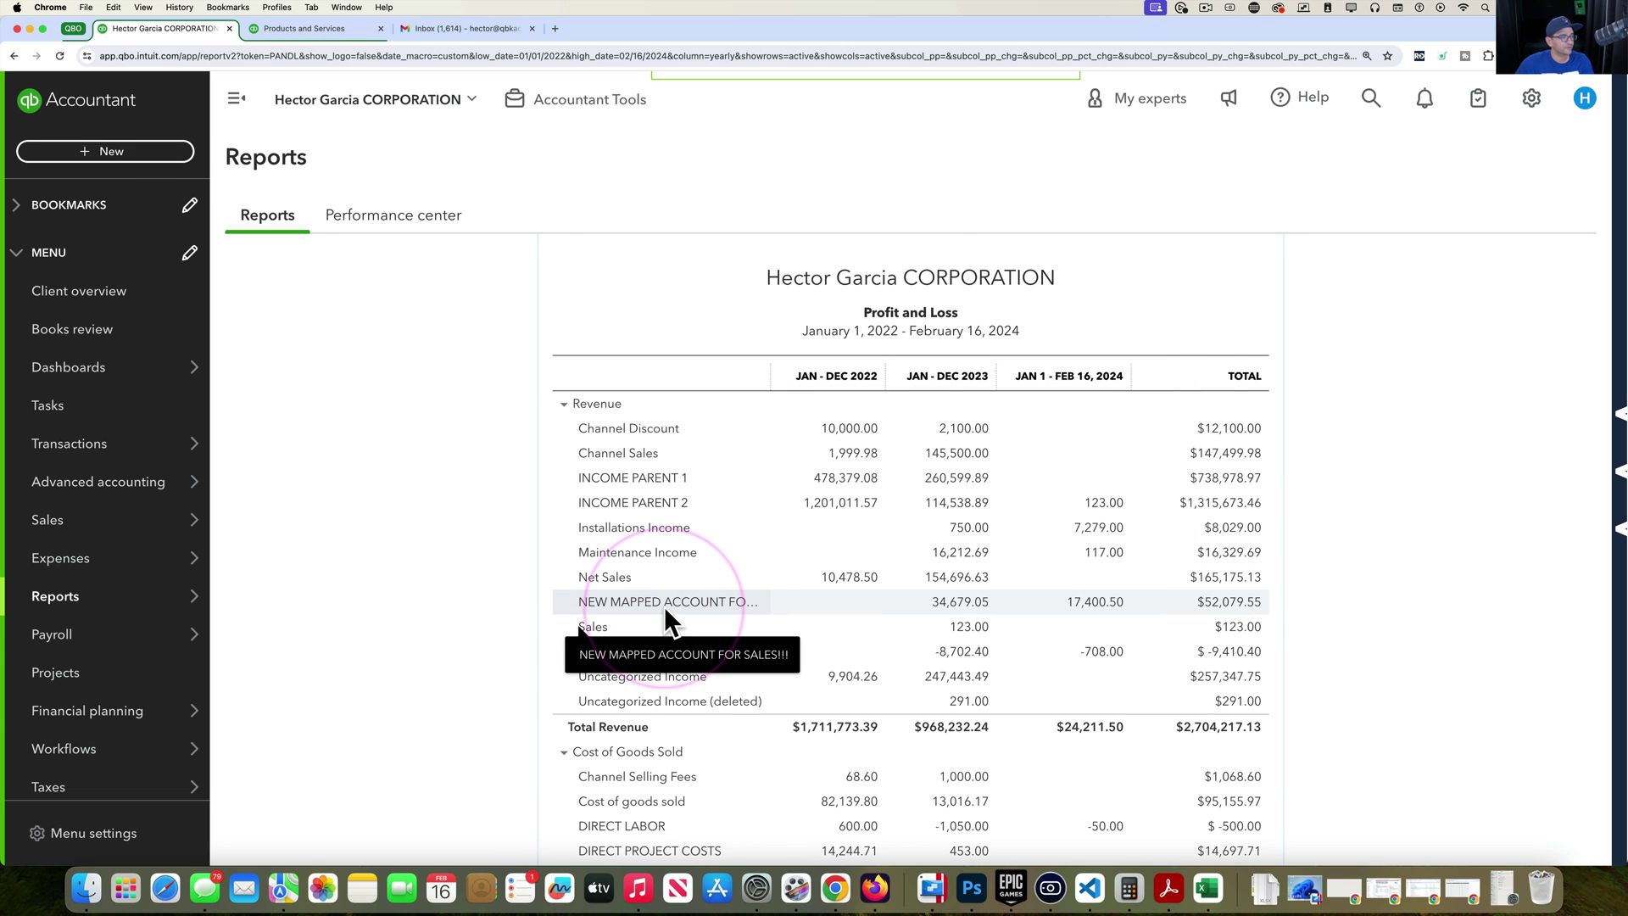
{"action": "scroll", "coordinate": [841, 614], "scroll_direction": "down", "scroll_amount": 3}
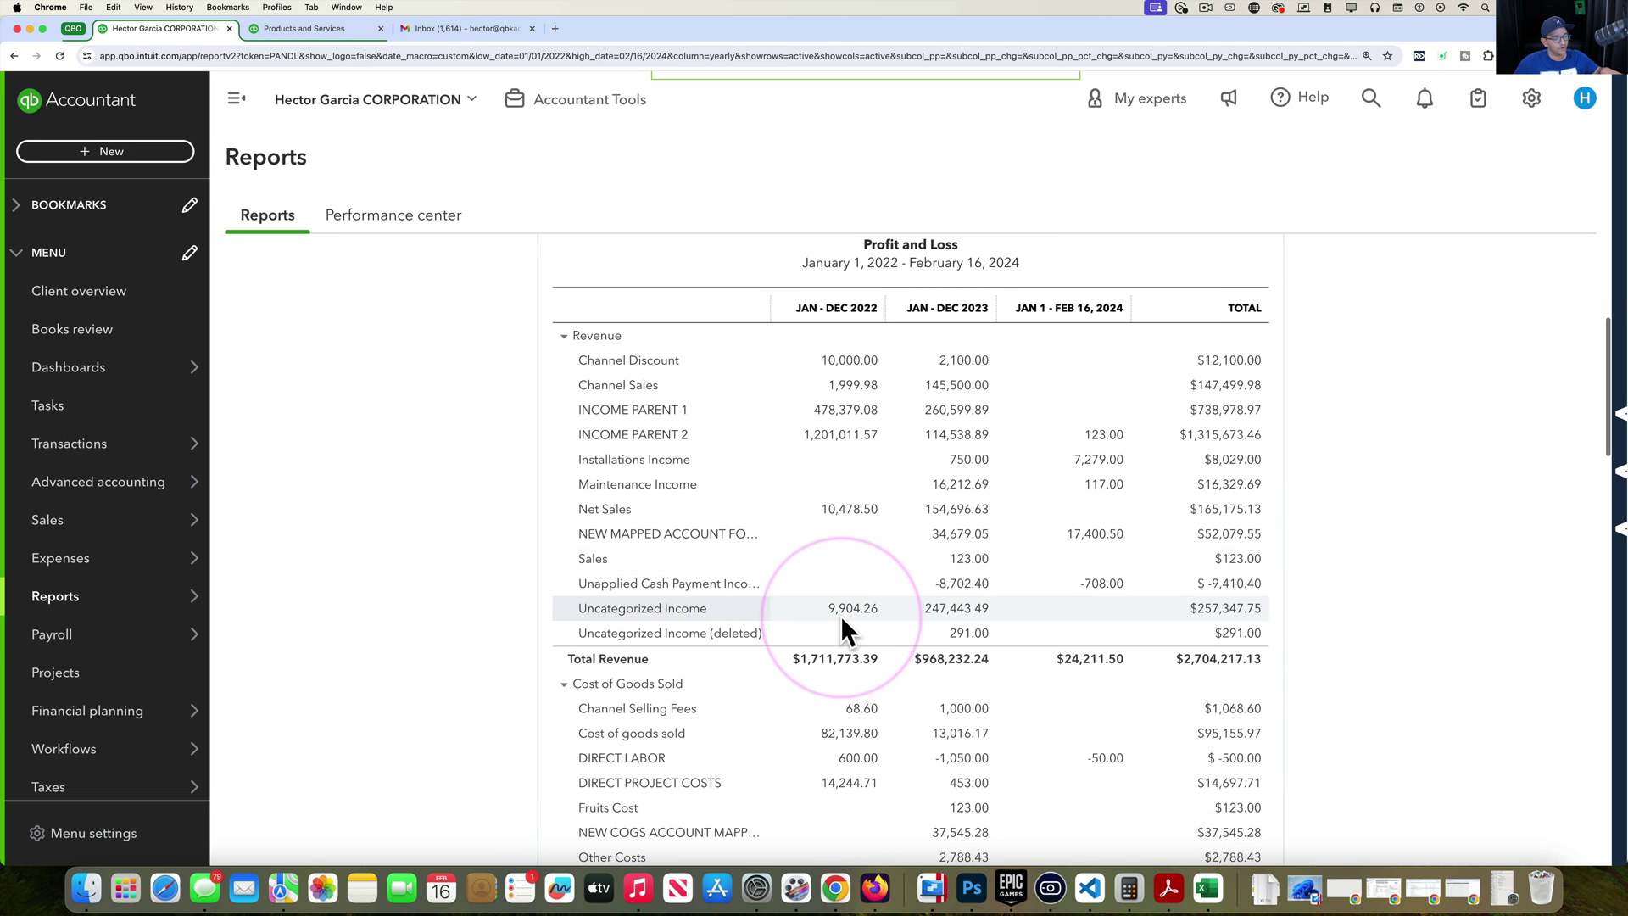